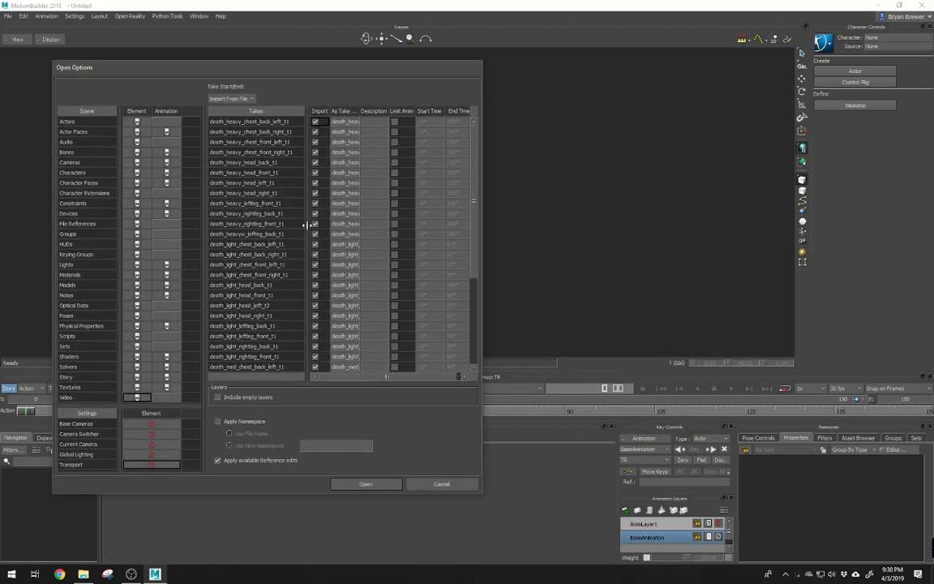
Open DeathSet.fbx with all its takes and play the death_heavy_chest_back_left_t1 take
left_click(379, 484)
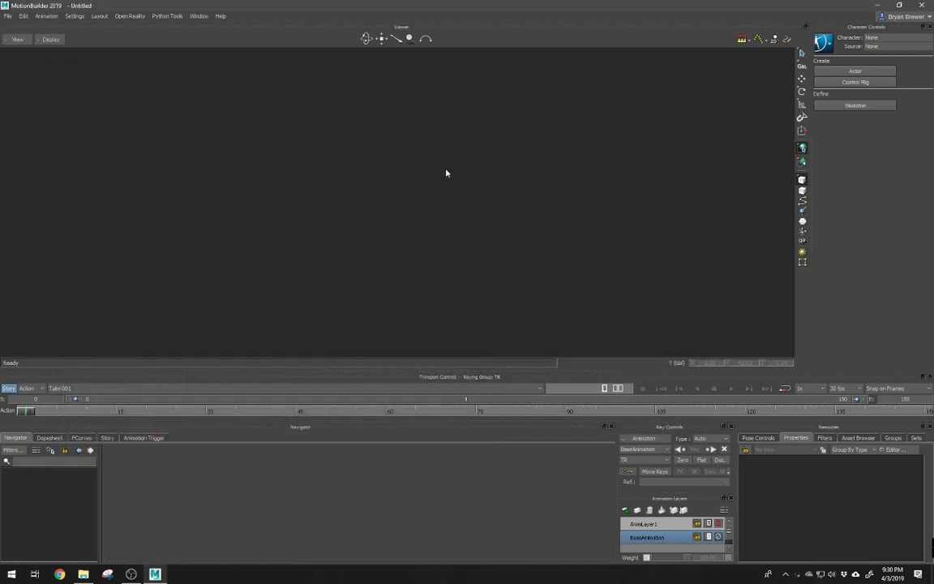
left_click_drag(393, 238, 403, 215, "ctrl+shift")
key("space")
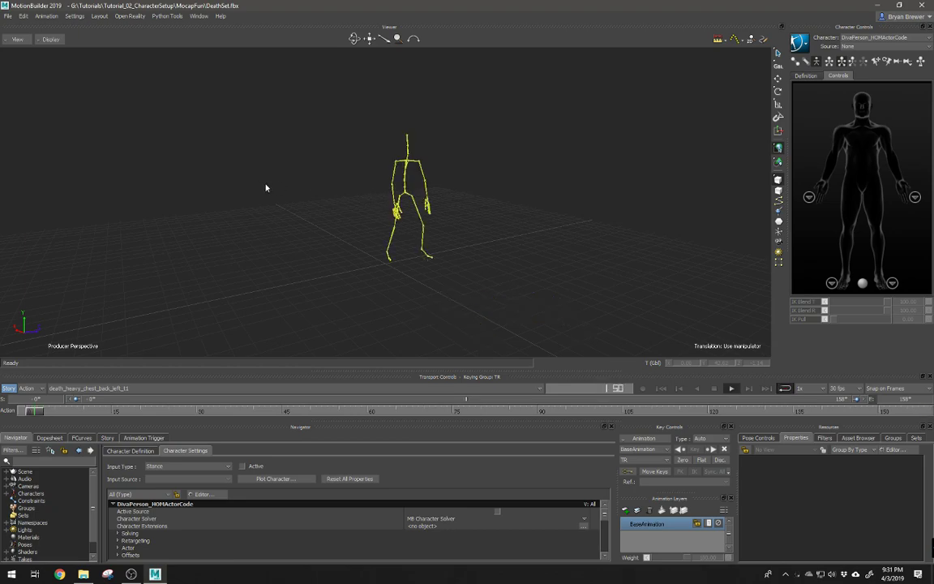
Choose edf_character.fbx from the Mobu folder of Tutorial_02_CharacterSetup as the file to merge into the scene
left_click(8, 16)
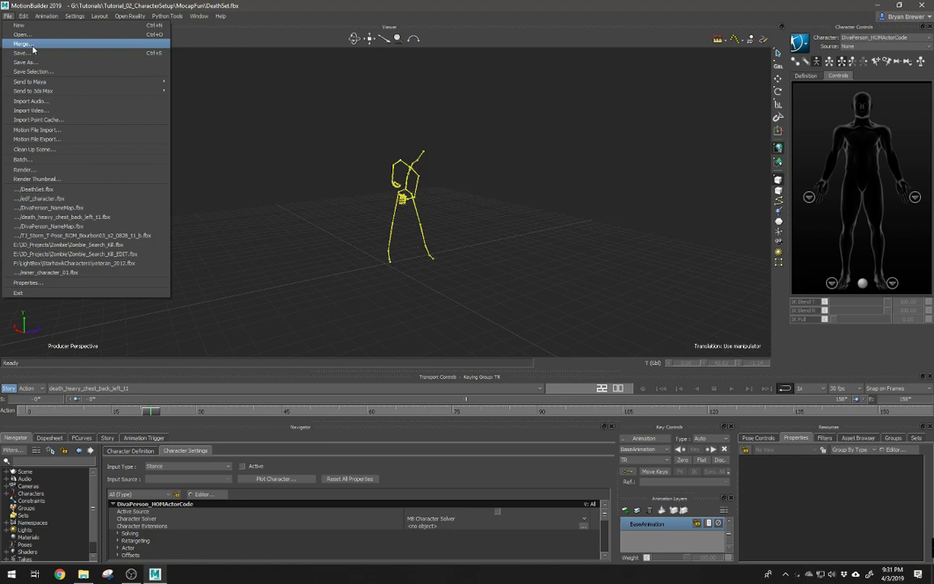
left_click(29, 43)
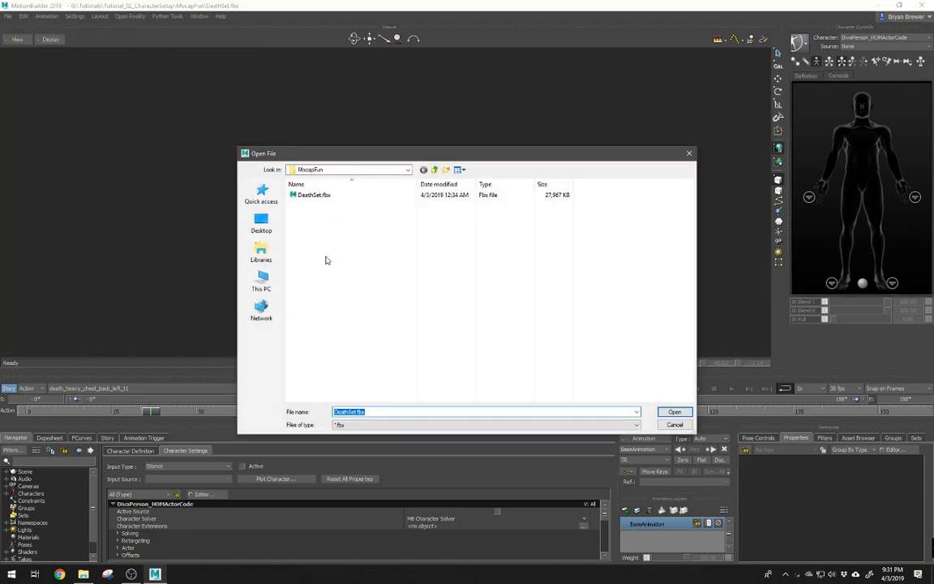
right_click(333, 241)
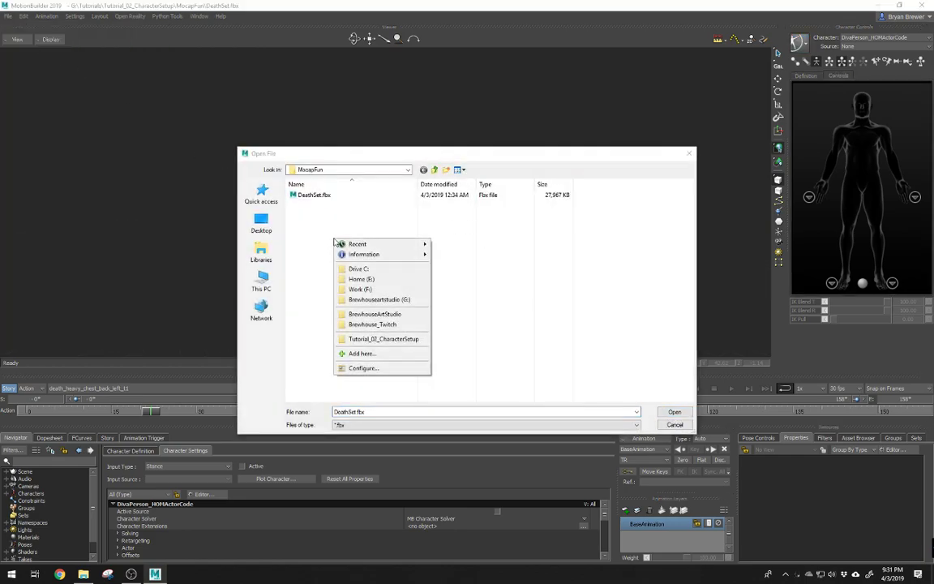
left_click(373, 339)
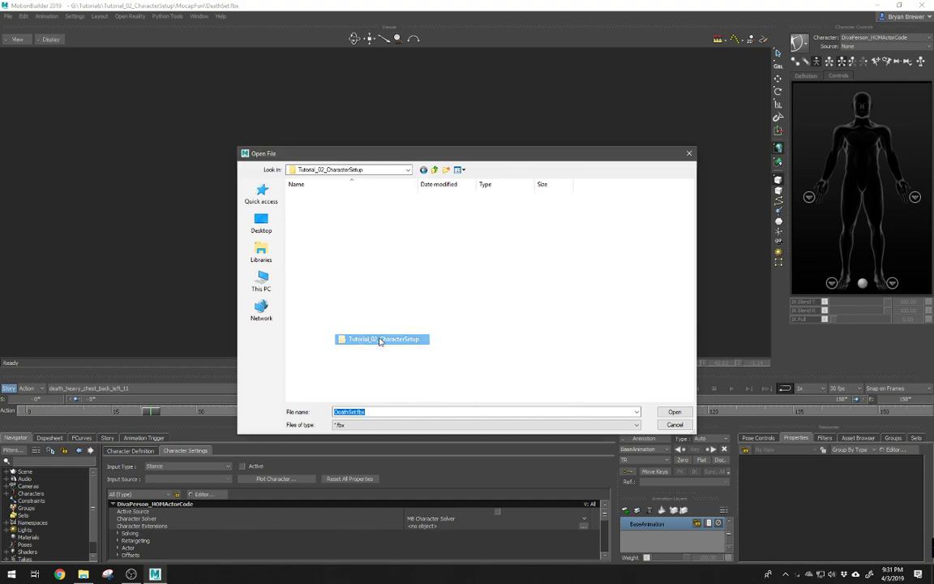
double_click(305, 204)
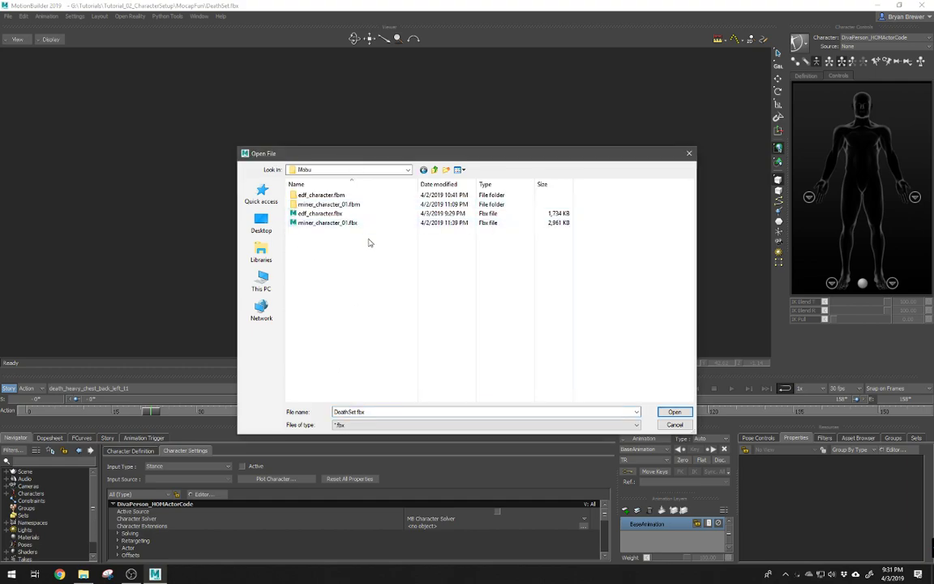
left_click(321, 215)
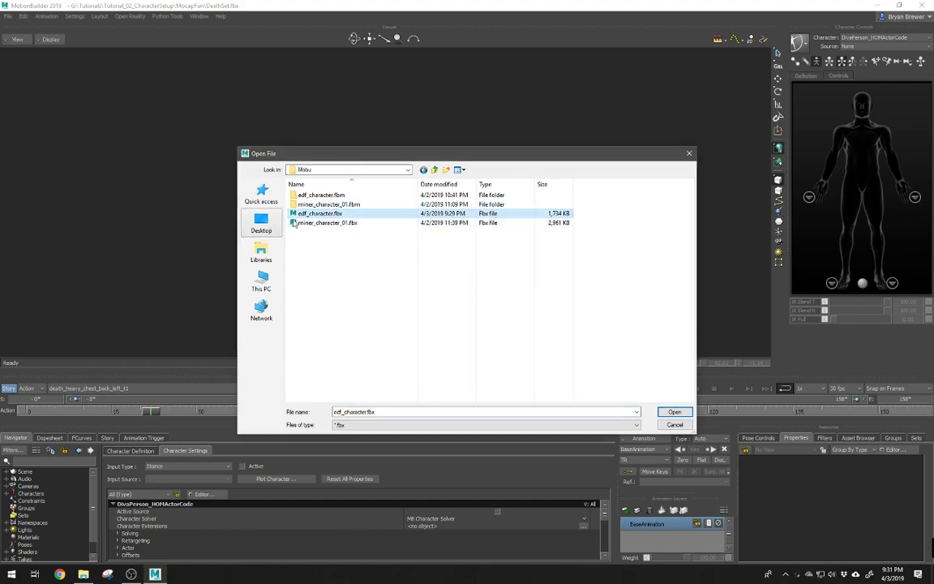
left_click(676, 412)
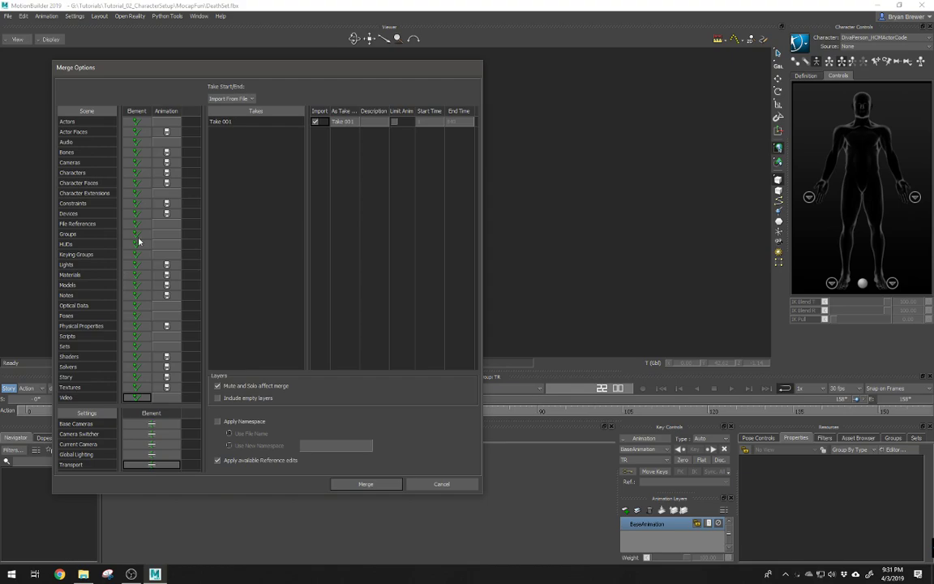
Merge the character file with animation discarded for all elements and Take 001 excluded from import
left_click(166, 111)
left_click(174, 117)
left_click(316, 122)
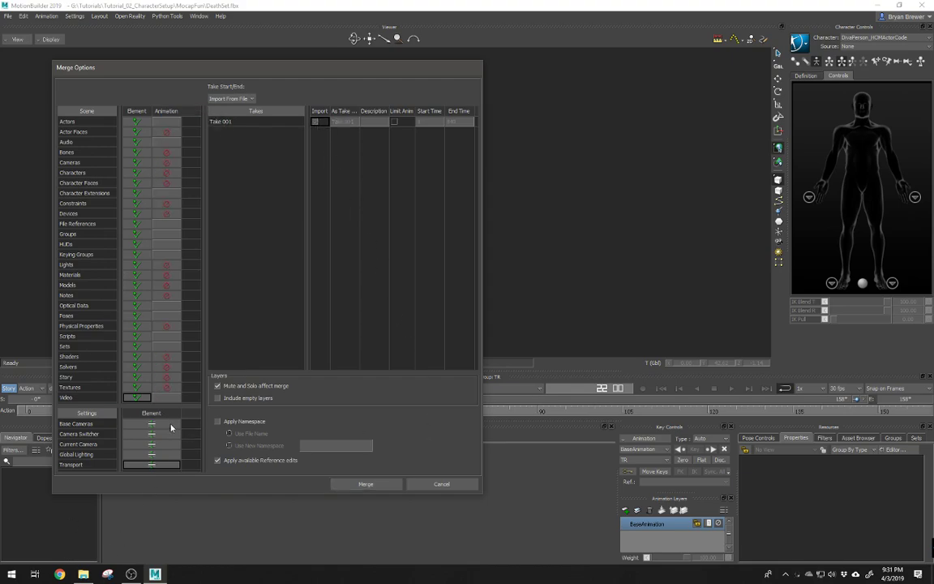
left_click(377, 486)
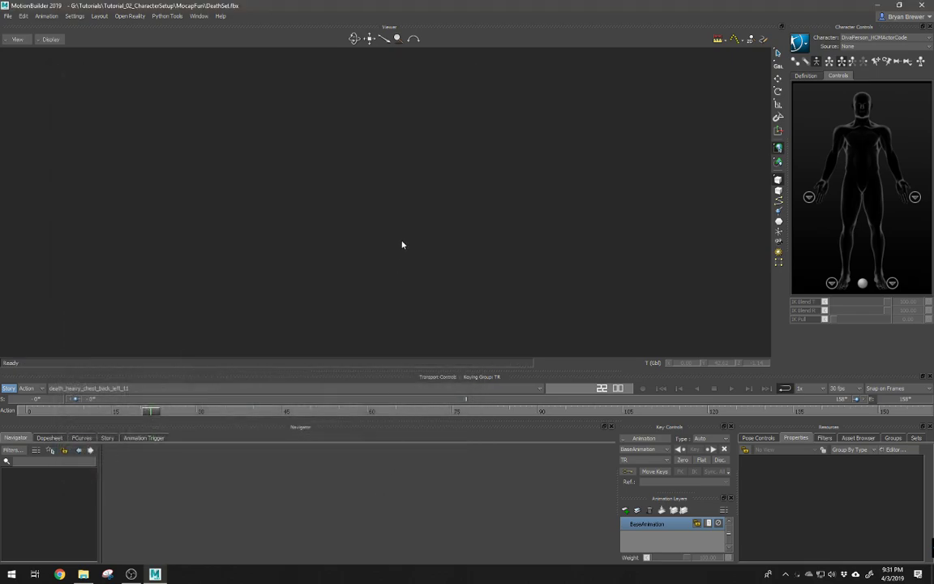
Examine the yellow mocap skeleton next to the merged soldier from several angles to compare their sizes
scroll(325, 188, "down", 8)
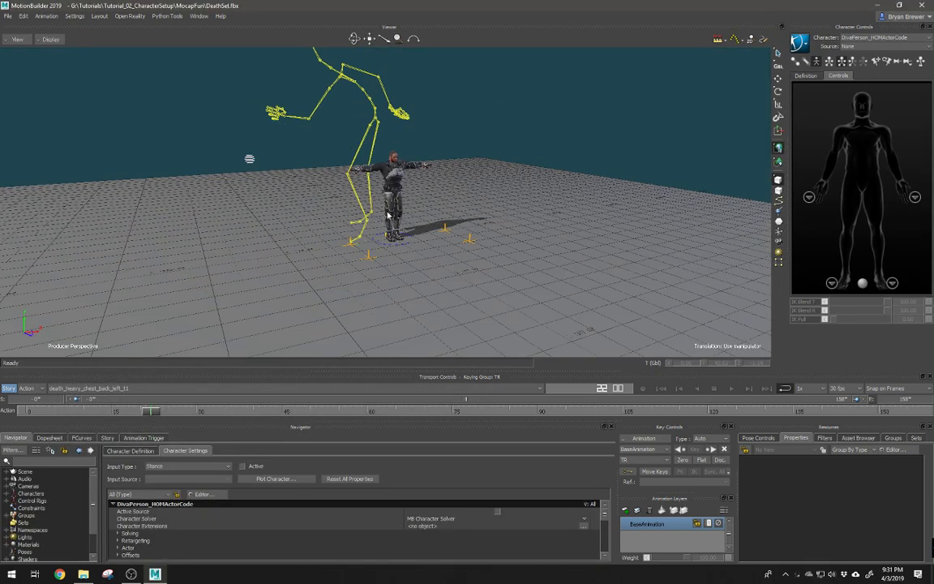
middle_click_drag(437, 178, 431, 192, "alt")
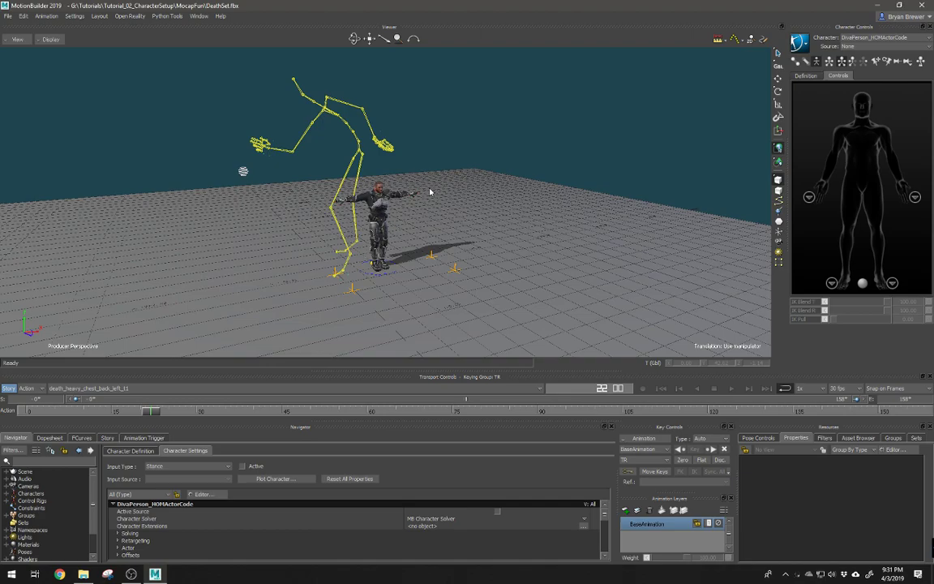
left_click_drag(430, 192, 477, 189, "alt")
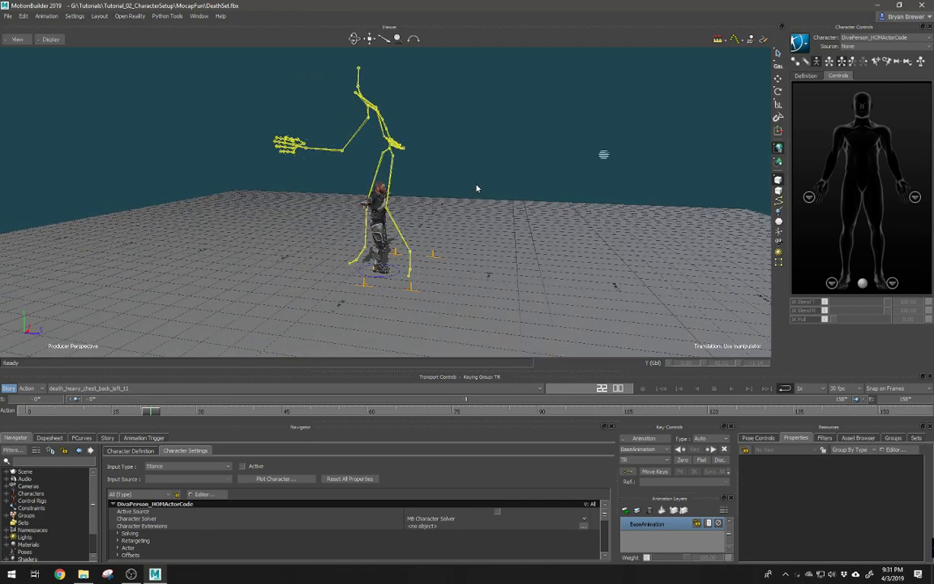
left_click_drag(322, 208, 520, 197, "alt")
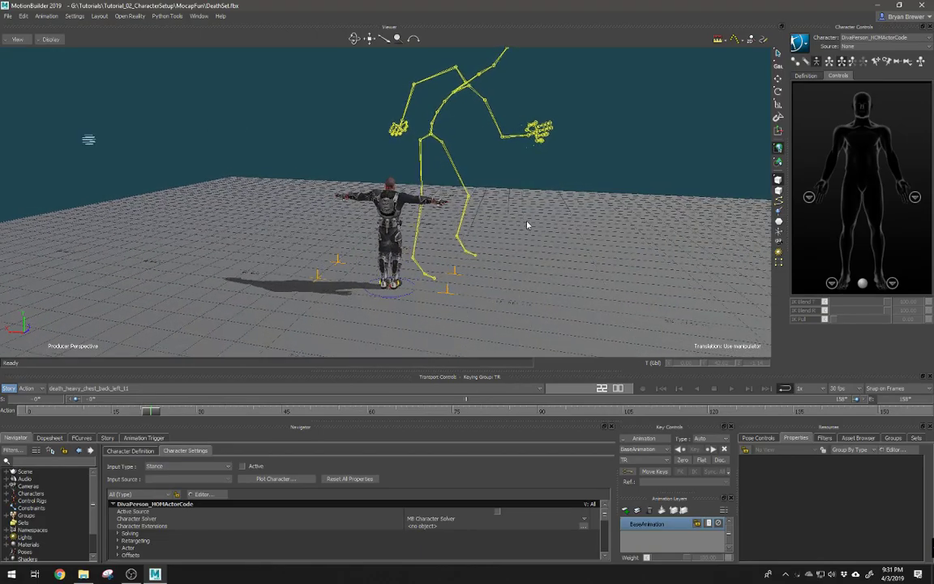
right_click_drag(524, 223, 461, 195, "alt")
mouse_move(461, 196)
left_mouse_down("alt")
mouse_move(559, 215)
mouse_move(438, 215)
mouse_move(445, 202)
mouse_move(434, 219)
mouse_move(413, 209)
mouse_move(453, 204)
left_mouse_up("alt")
right_click_drag(452, 205, 442, 214, "alt")
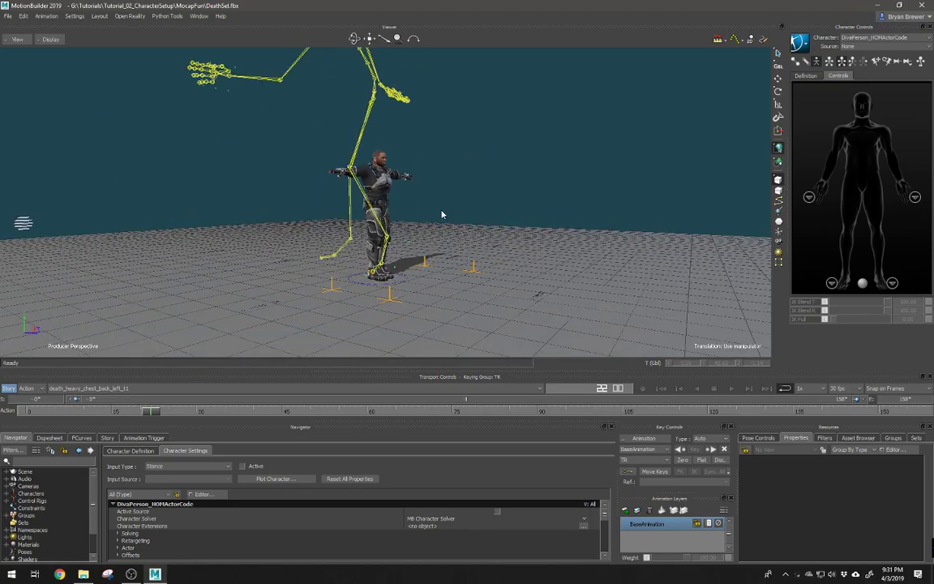
left_click_drag(452, 224, 430, 207, "alt")
left_click(382, 250)
left_click(452, 187)
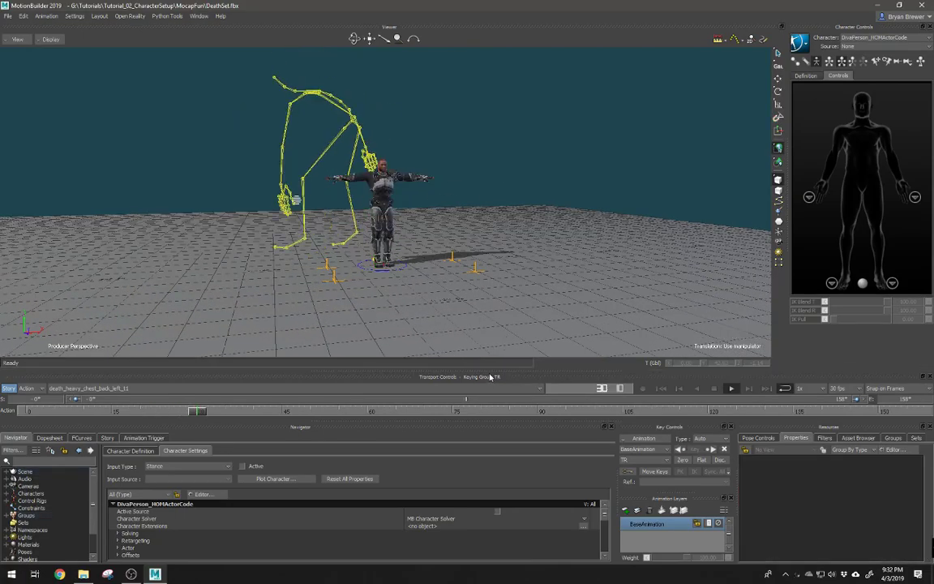
Play the death take and inspect the mocap skeleton's motion and scale relative to the soldier
left_click_drag(451, 241, 513, 244, "alt")
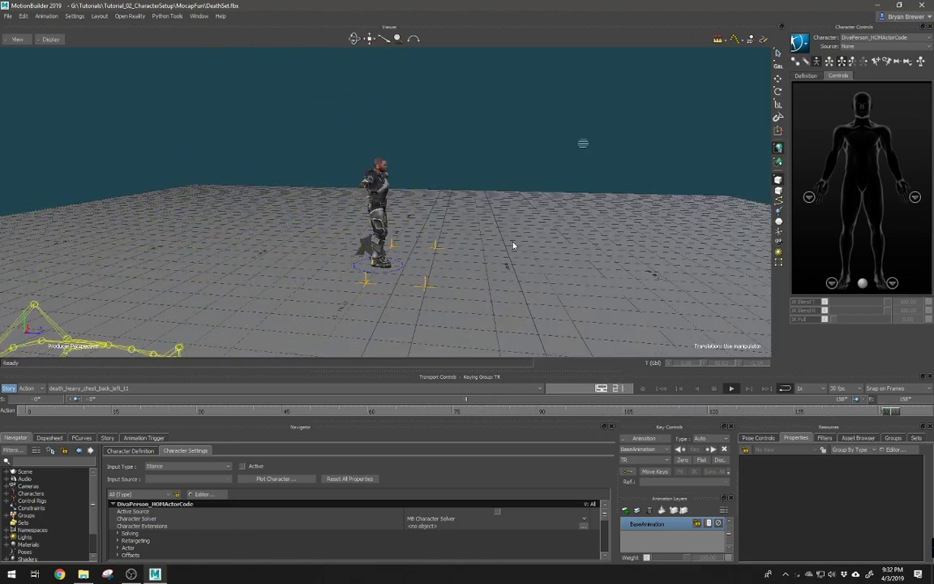
left_click_drag(555, 257, 478, 244, "alt")
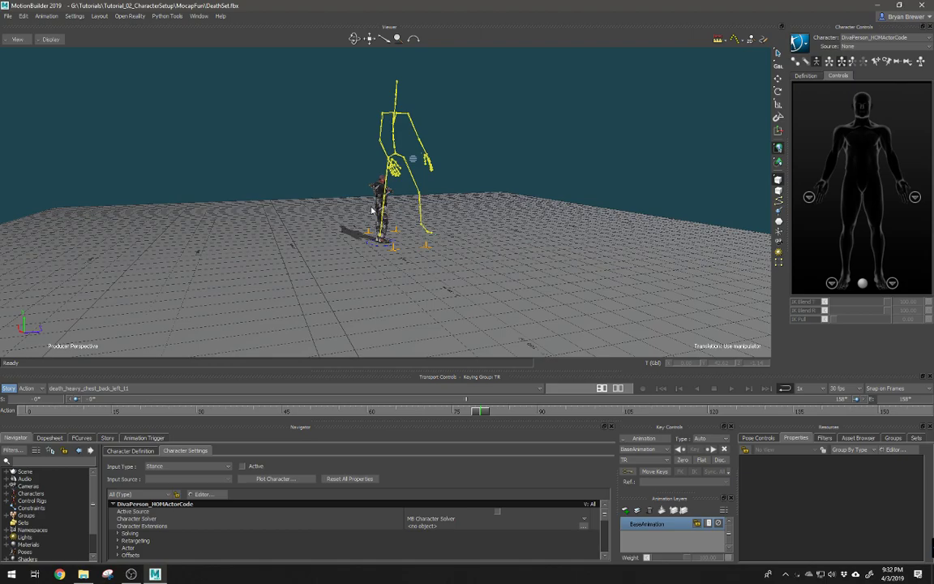
left_click_drag(386, 173, 435, 209, "ctrl+shift")
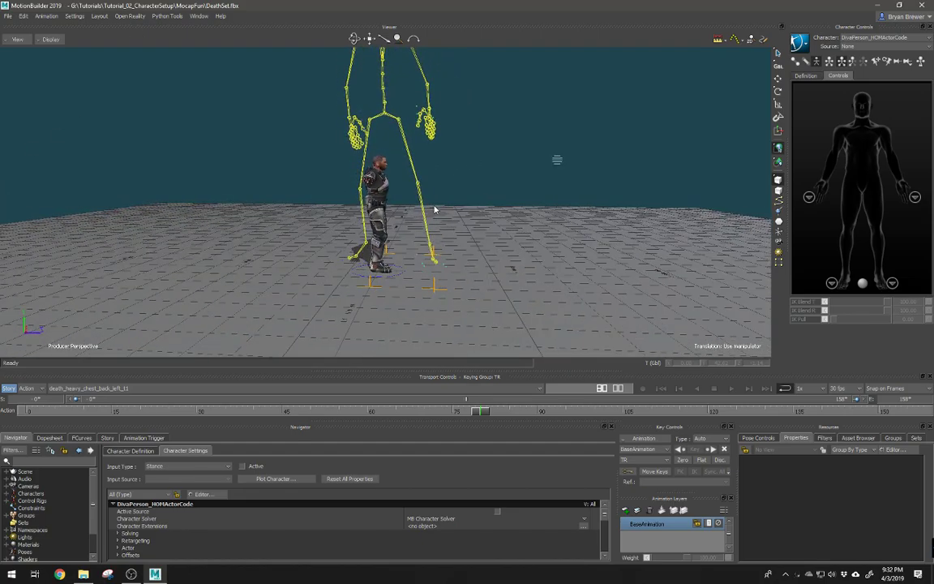
left_click_drag(365, 230, 427, 215, "ctrl+shift")
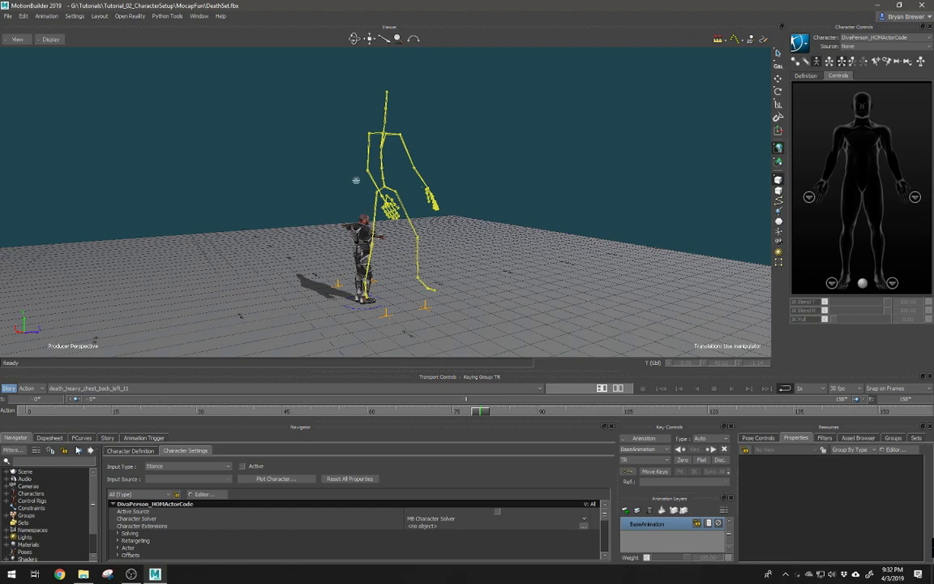
left_click_drag(446, 321, 390, 236, "ctrl+shift")
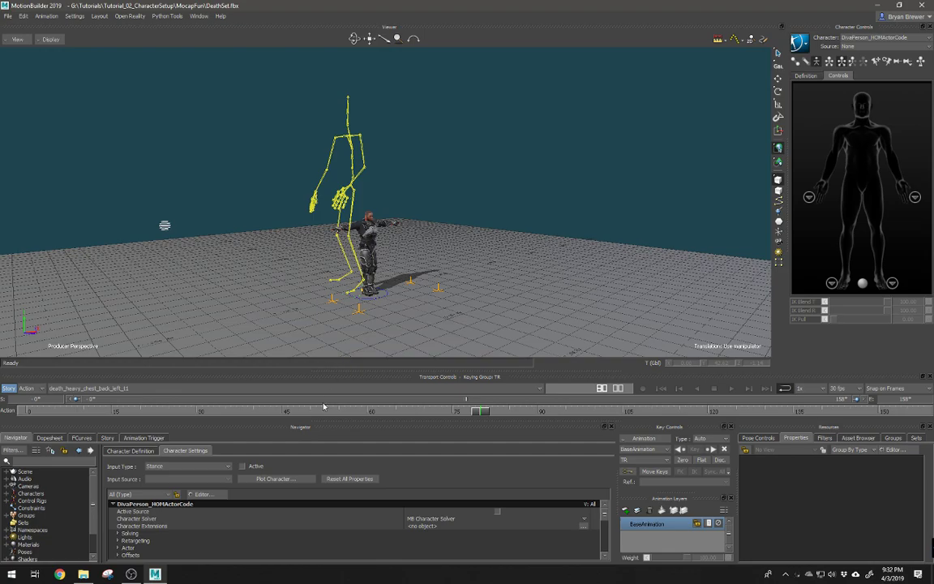
Split the viewer into two panes showing the perspective scene beside the full schematic of all nodes
key("ctrl+w")
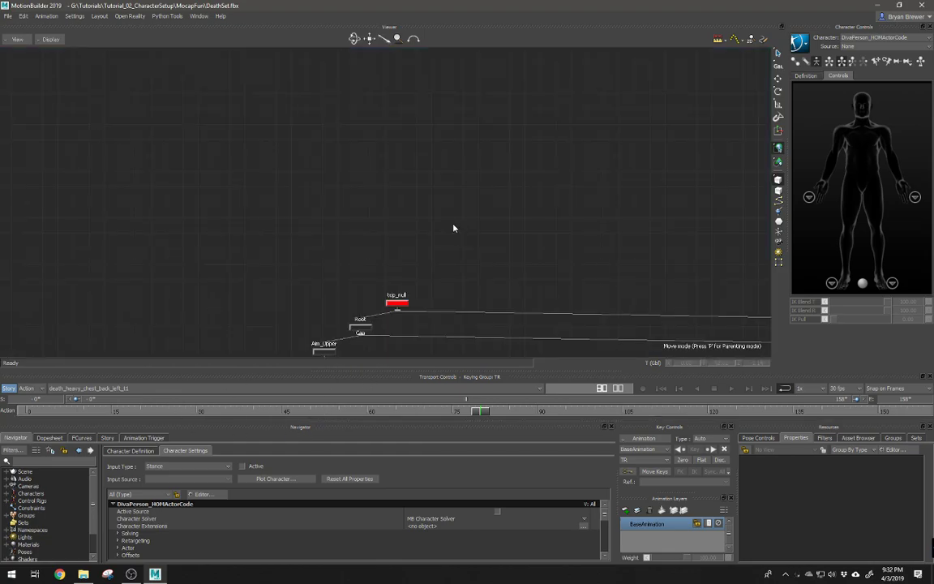
key("ctrl+w")
key("ctrl+2")
key("a")
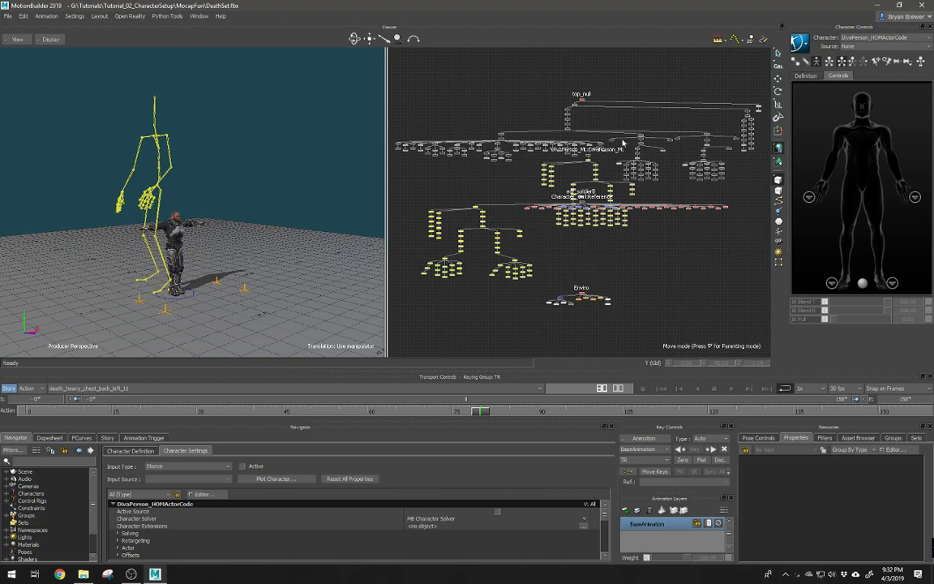
scroll(582, 199, "down", 3)
scroll(637, 151, "up", 4)
scroll(611, 119, "down", 2)
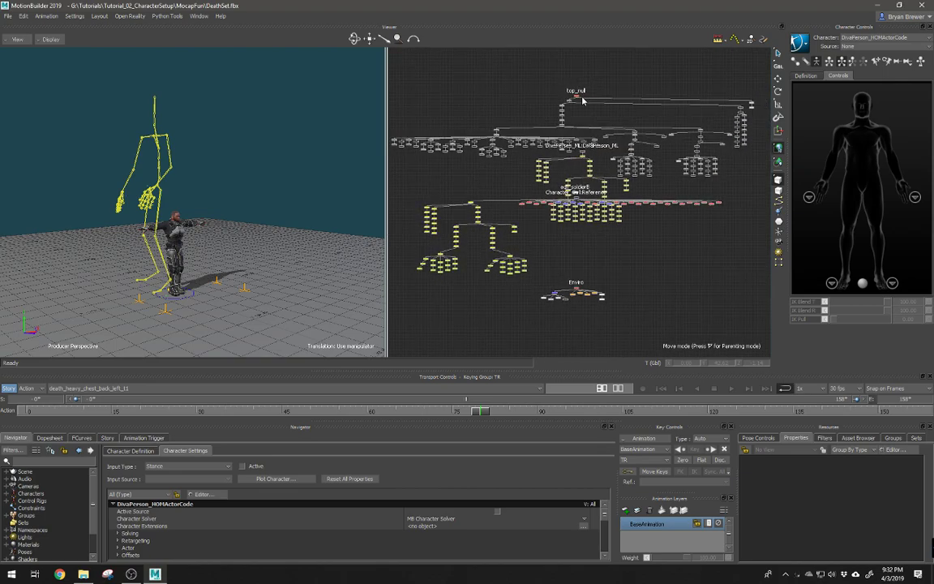
Separate the overlapping schematic hierarchies by moving top_null upward and DivaPerson_ML below the Enviro nodes
left_click_drag(576, 98, 578, 53)
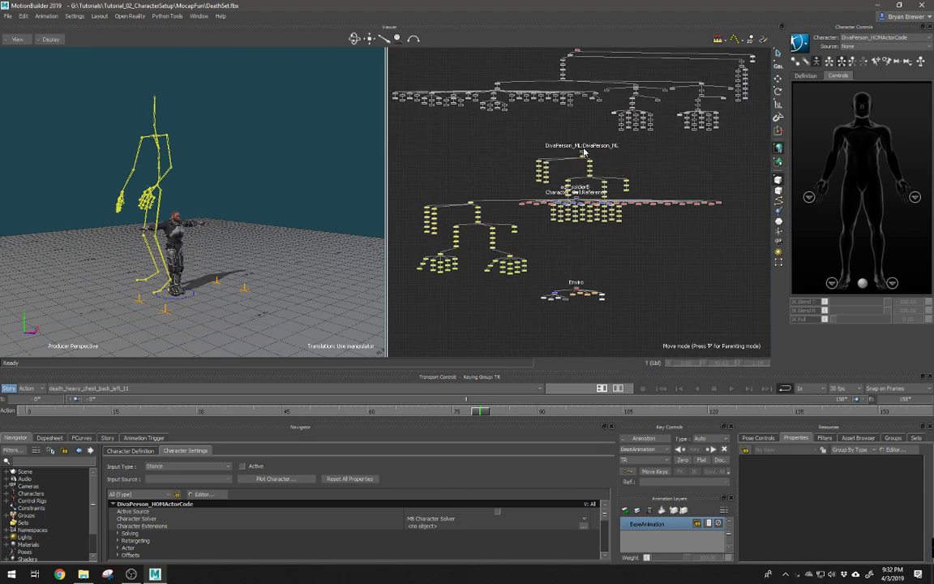
left_click_drag(584, 155, 571, 343)
middle_click_drag(583, 318, 615, 201)
left_click_drag(603, 231, 593, 263)
Scale the DivaPerson_ML root uniformly to about 0.47 so the mocap skeleton matches the soldier's height, then deselect it
key("r")
key("s")
left_click_drag(176, 298, 106, 274)
right_click_drag(163, 263, 231, 289, "alt")
middle_click_drag(231, 289, 255, 237, "alt")
left_click_drag(255, 236, 224, 219, "alt")
key("t")
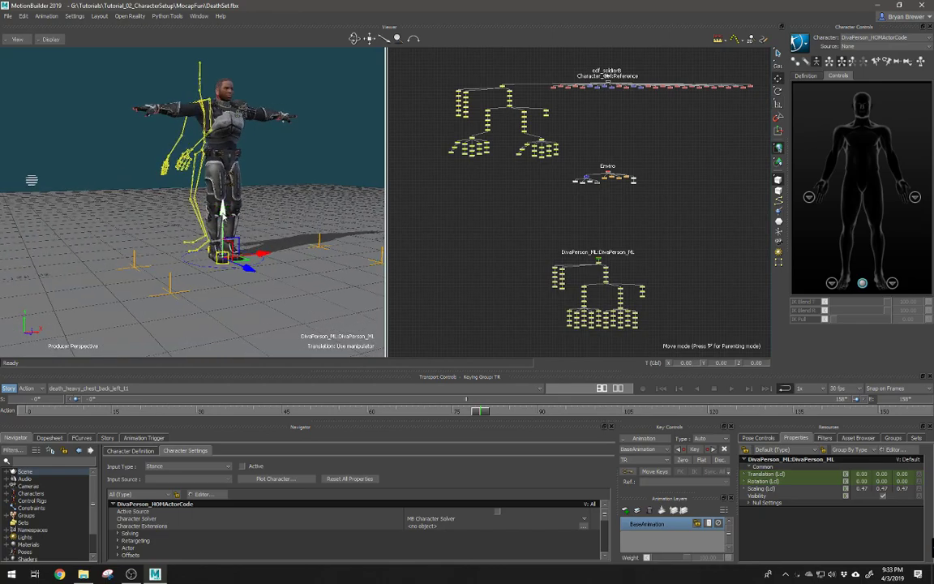
left_click(445, 231)
left_click_drag(227, 272, 306, 262, "alt")
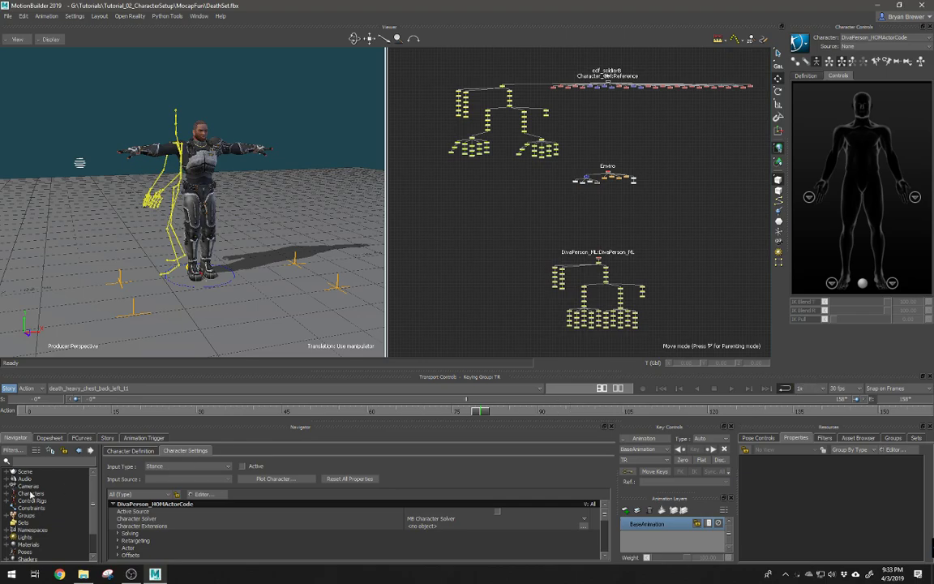
Set the soldier Character's input type to Character with DivaPerson_HOMActorCode as its input source
double_click(30, 494)
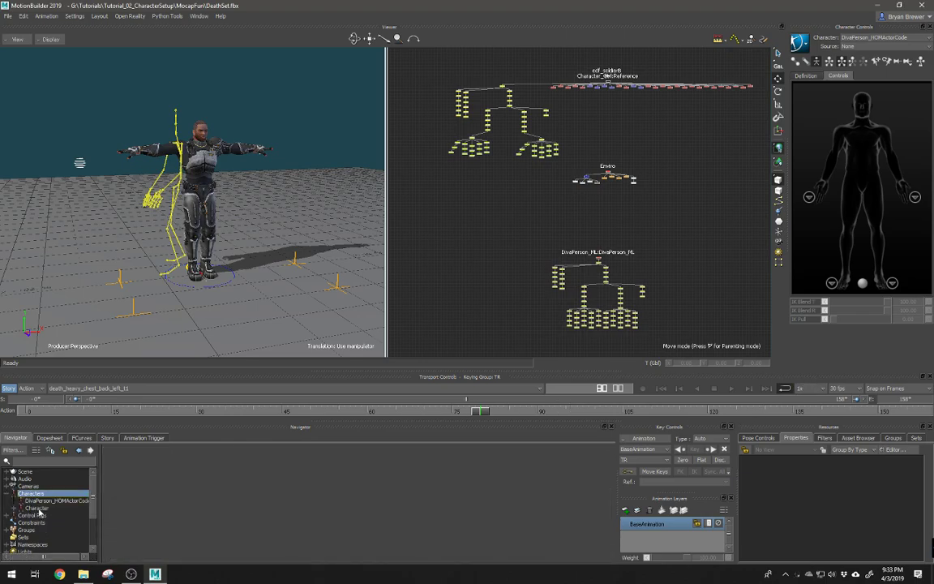
left_click(38, 508)
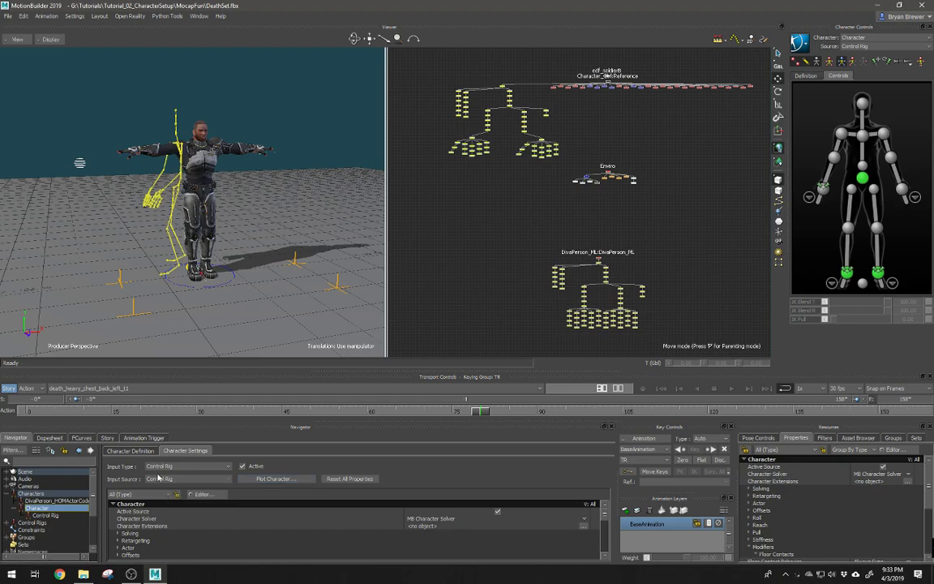
left_click(187, 469)
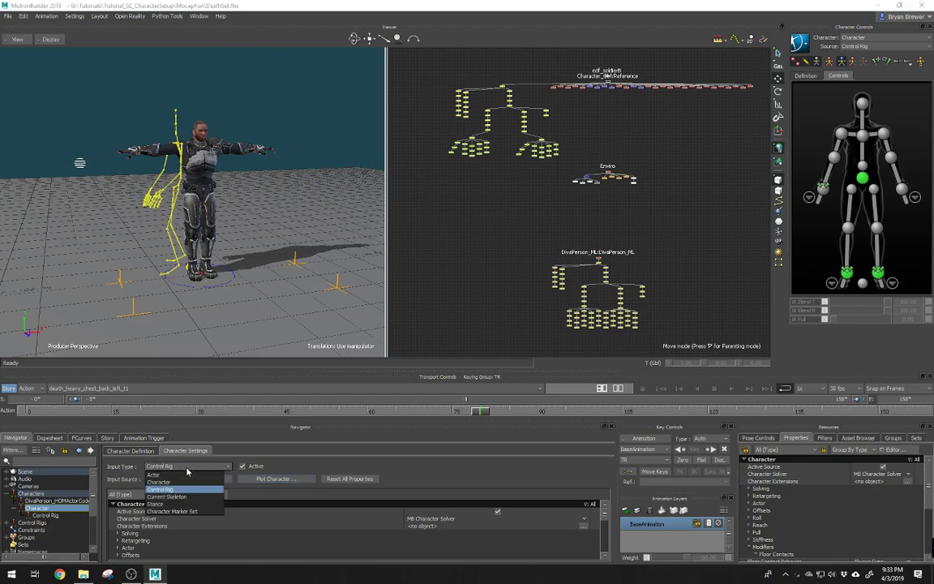
left_click(158, 482)
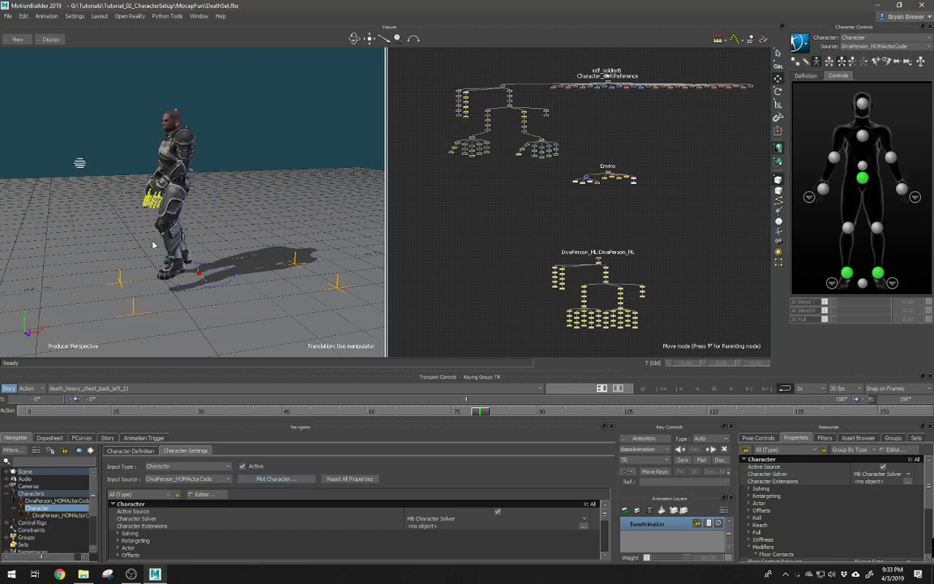
Play the retargeted death animation and switch the perspective view to X-Ray display to compare the soldier with the mocap skeleton
key("space")
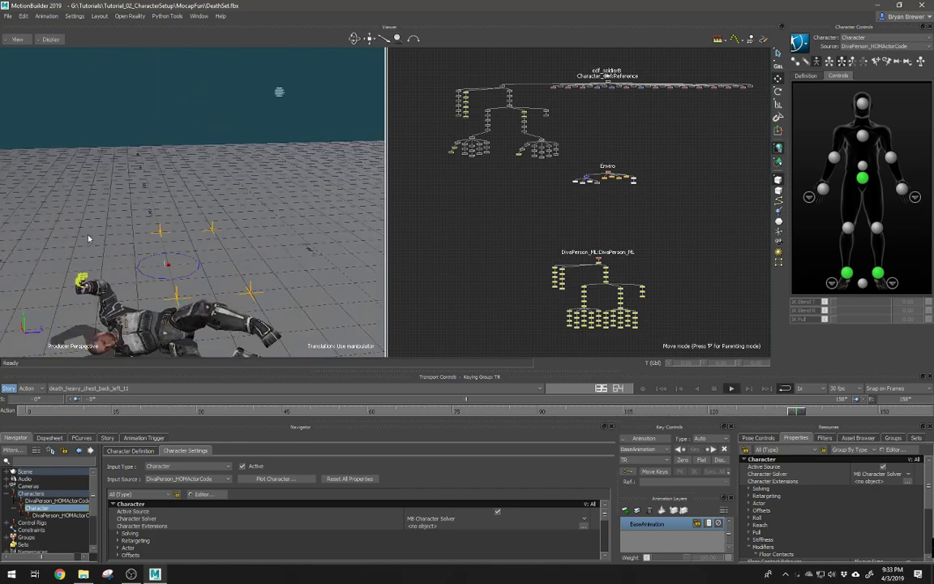
left_click_drag(153, 244, 210, 242, "ctrl+shift")
key("ctrl+alt+x")
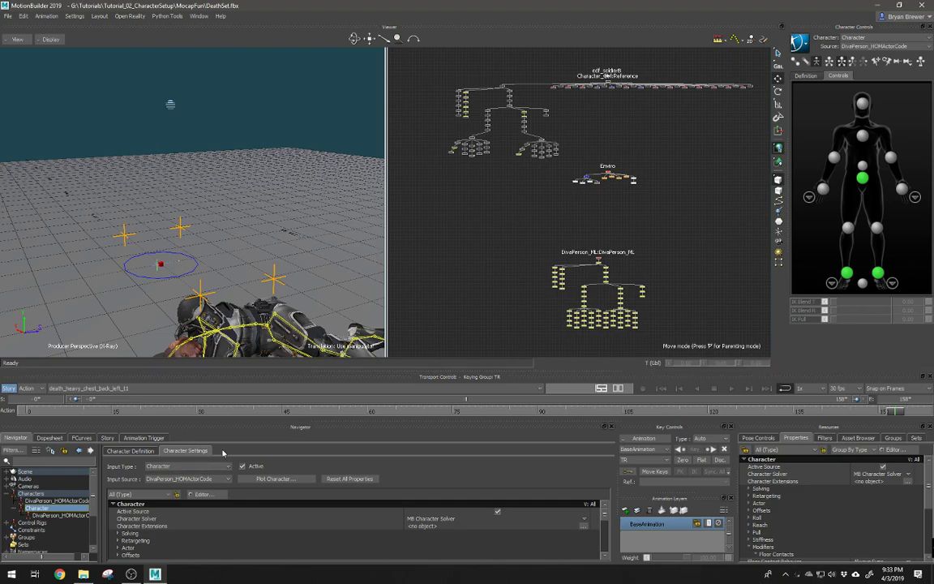
right_click_drag(224, 303, 206, 296, "alt")
middle_click_drag(217, 303, 223, 280, "alt")
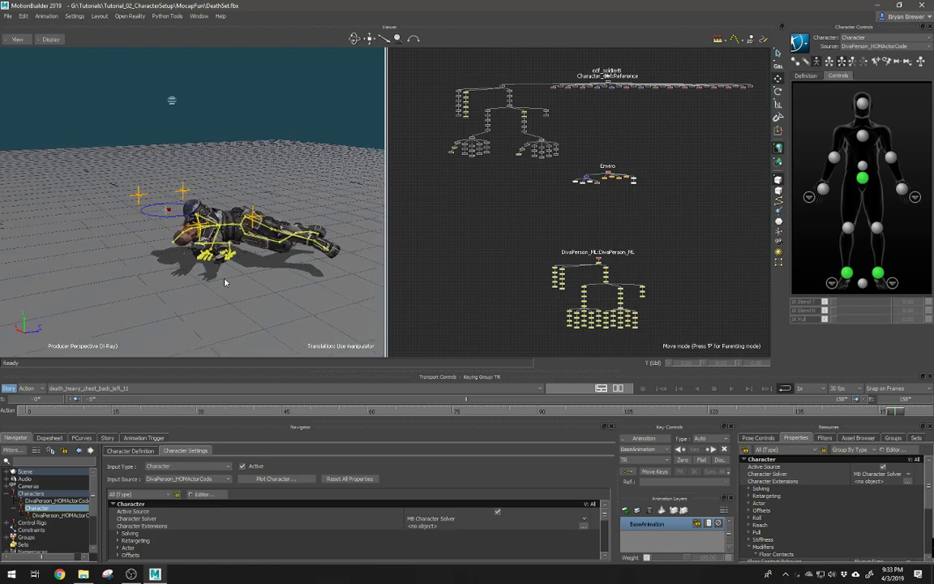
Compare the fallen soldier with the mocap skeleton up close and show the perspective view as a single pane
right_click_drag(223, 280, 258, 304, "alt")
mouse_move(259, 305)
left_mouse_down("alt")
mouse_move(243, 317)
mouse_move(253, 301)
left_mouse_up("alt")
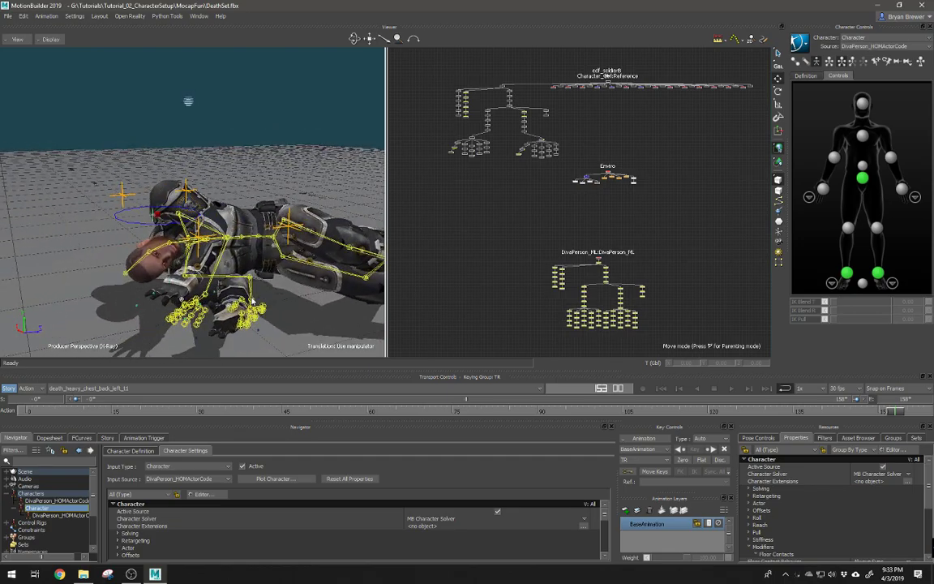
key("ctrl+shift+1")
right_click_drag(498, 304, 395, 338, "alt")
Return the perspective view to normal display and scrub the death animation back to its first frame
key("ctrl+x")
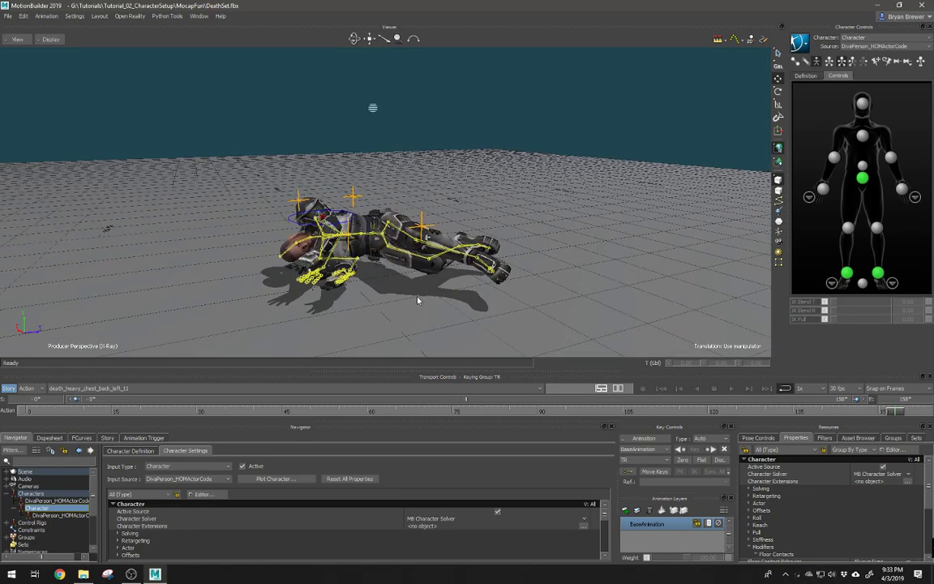
left_click_drag(126, 413, 29, 411)
right_click_drag(230, 200, 297, 230, "alt")
middle_click_drag(298, 230, 324, 260, "alt")
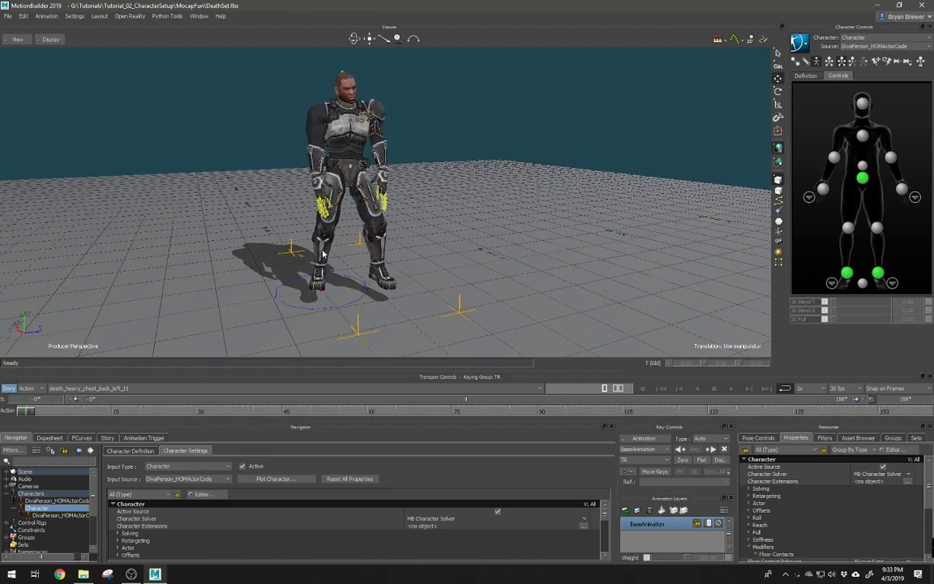
right_click_drag(324, 259, 355, 257, "alt")
middle_click_drag(370, 233, 390, 217, "alt")
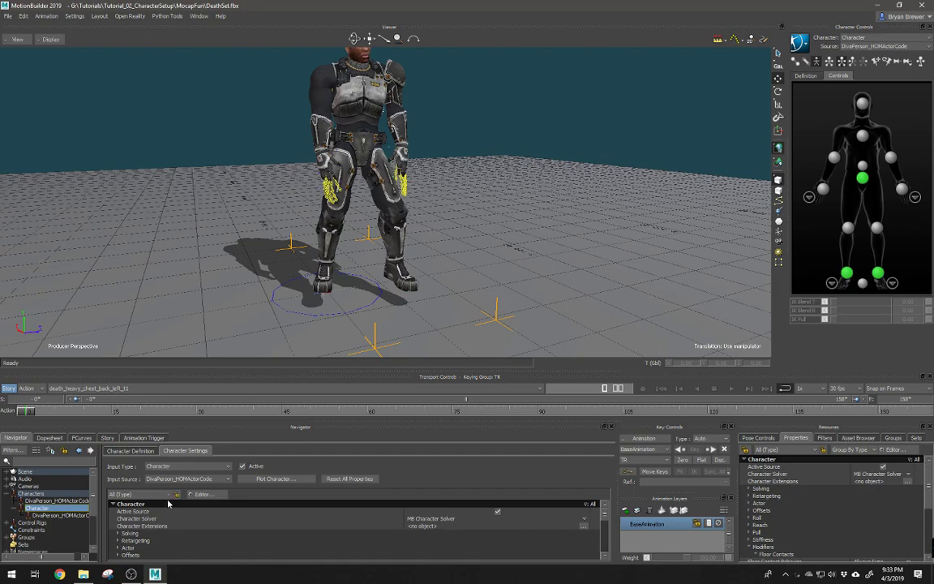
Enlarge the Character Settings area and set the soldier Character's Realistic Shoulder Solving to 71.95
left_click_drag(236, 369, 179, 250)
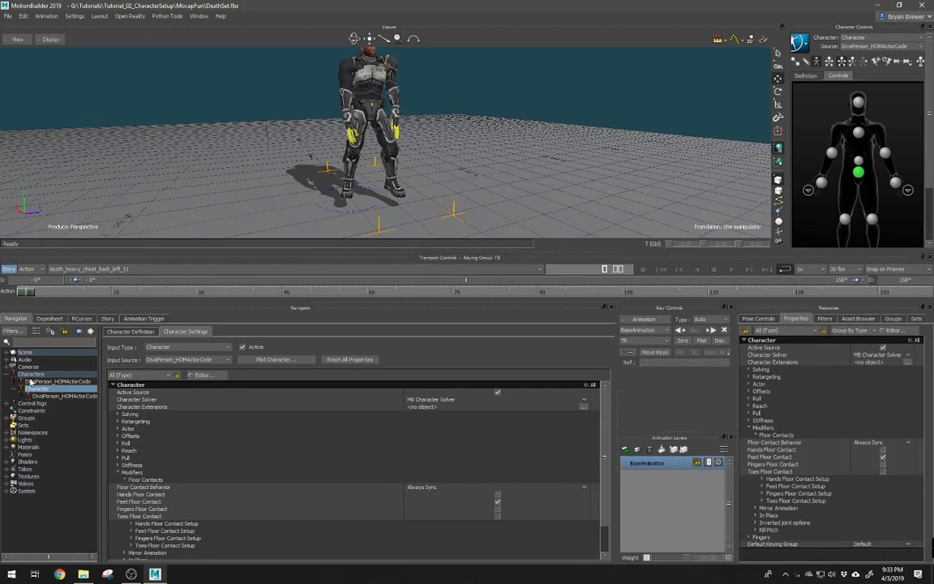
left_click(30, 374)
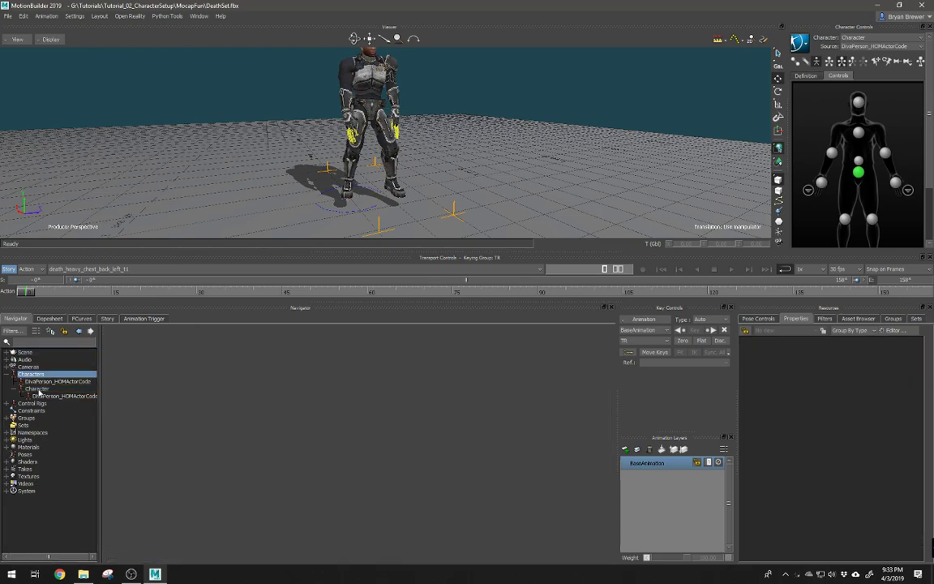
left_click(36, 389)
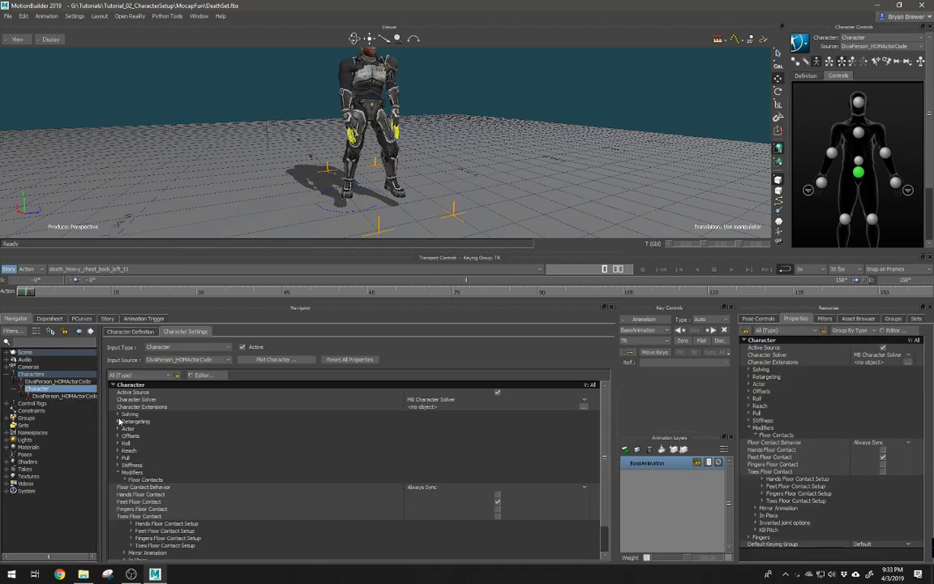
left_click(118, 414)
left_click_drag(410, 436, 516, 450)
Enable Match Source in the Character's Retargeting settings and expand the Offsets settings
left_click(119, 458)
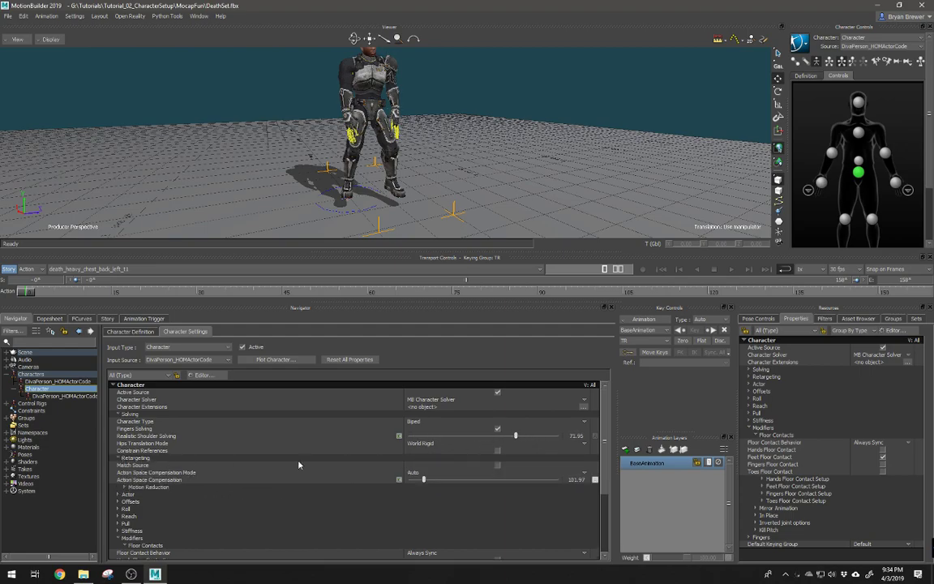
left_click(498, 466)
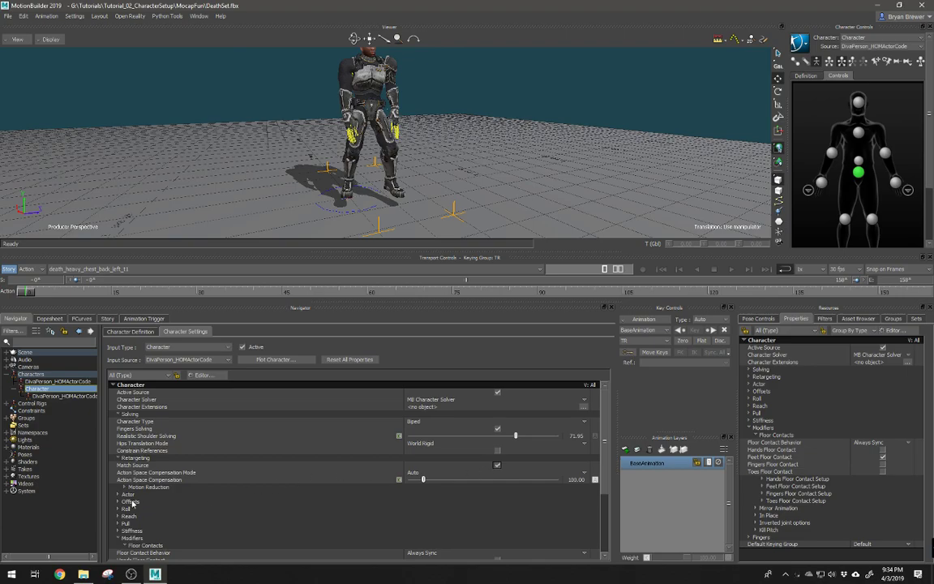
scroll(139, 501, "down", 2)
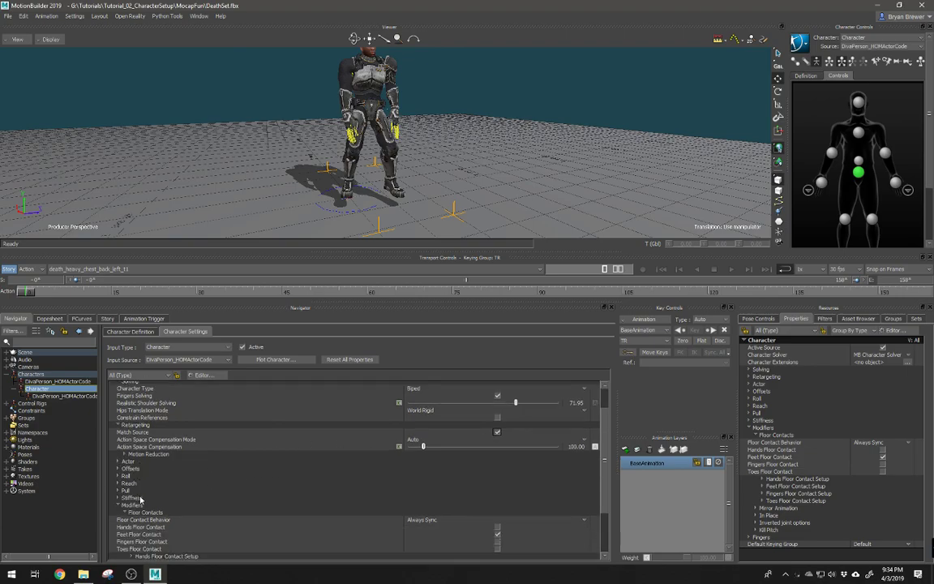
left_click(118, 468)
Switch to X-Ray display and rescale the DivaPerson_ML root uniformly to about 0.48 to match the soldier
mouse_move(419, 169)
left_mouse_down("ctrl+shift")
mouse_move(417, 144)
mouse_move(391, 136)
mouse_move(384, 154)
mouse_move(430, 163)
mouse_move(404, 165)
left_mouse_up("ctrl+shift")
key("ctrl+a")
key("ctrl+a")
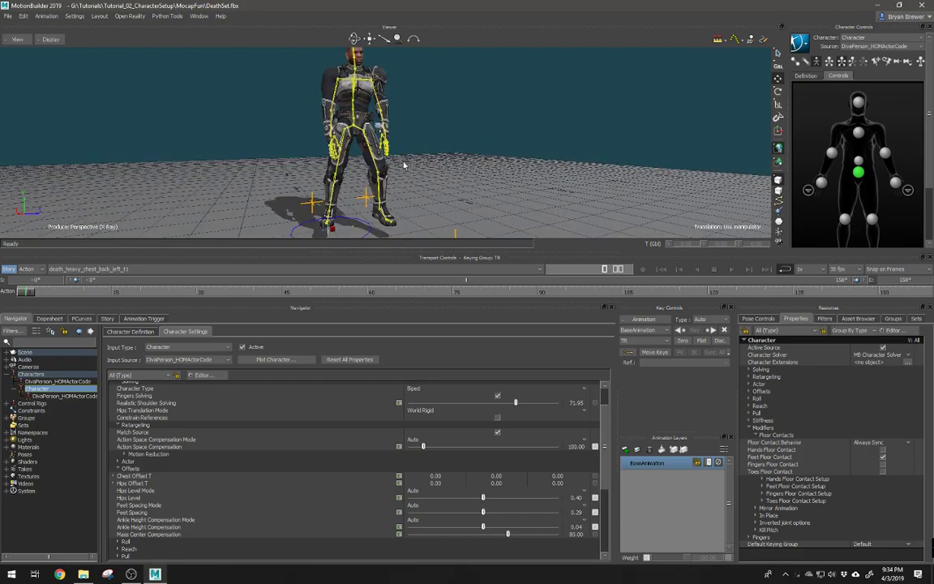
key("ctrl+w")
left_click_drag(290, 120, 408, 257, "shift")
left_click_drag(398, 157, 406, 195, "shift")
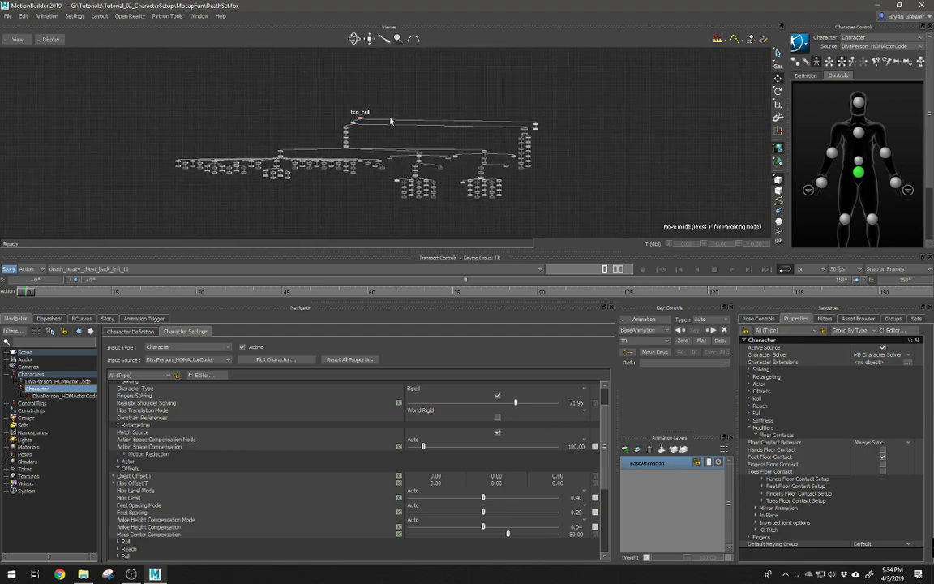
left_click_drag(443, 145, 446, 178, "ctrl")
left_click_drag(429, 220, 476, 185, "shift")
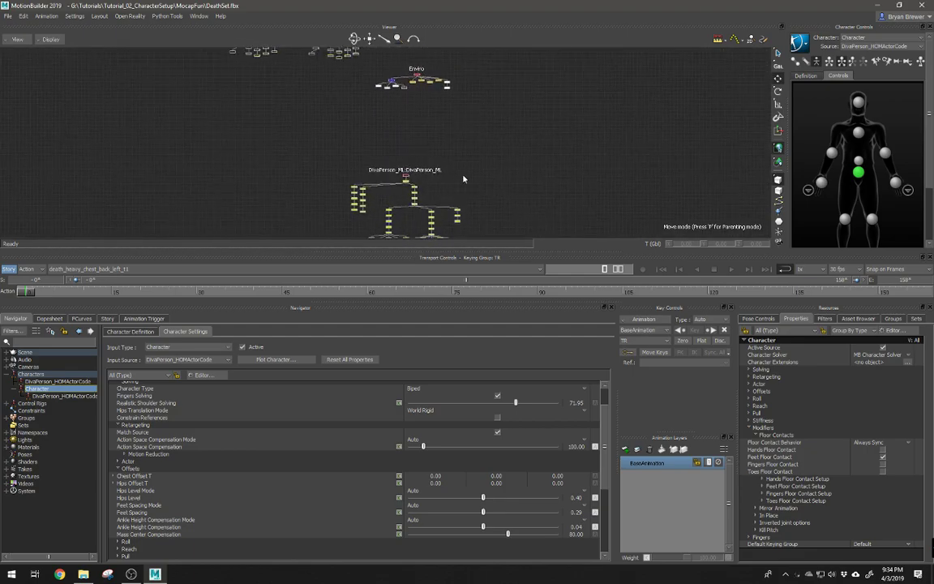
left_click(405, 177)
key("ctrl+w")
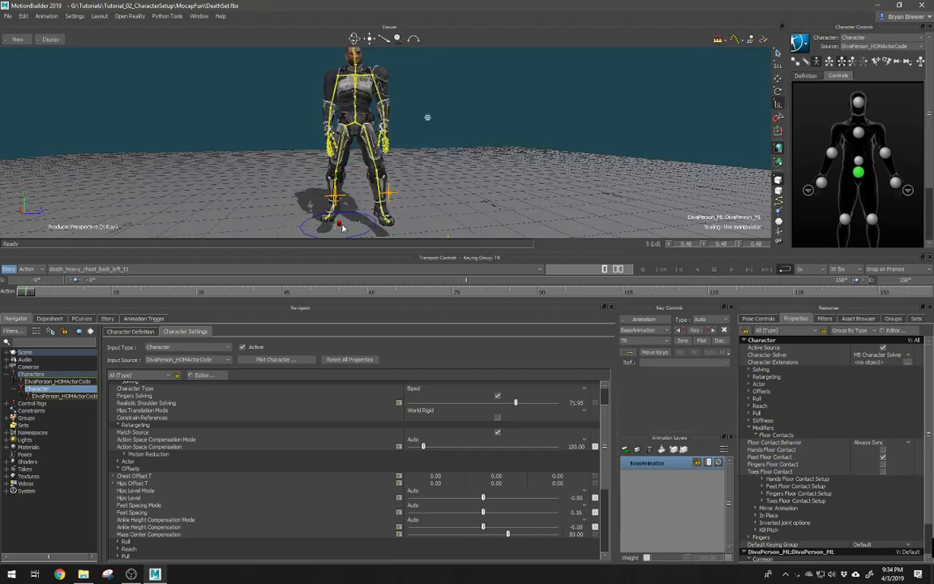
left_click_drag(512, 98, 469, 138, "ctrl+shift")
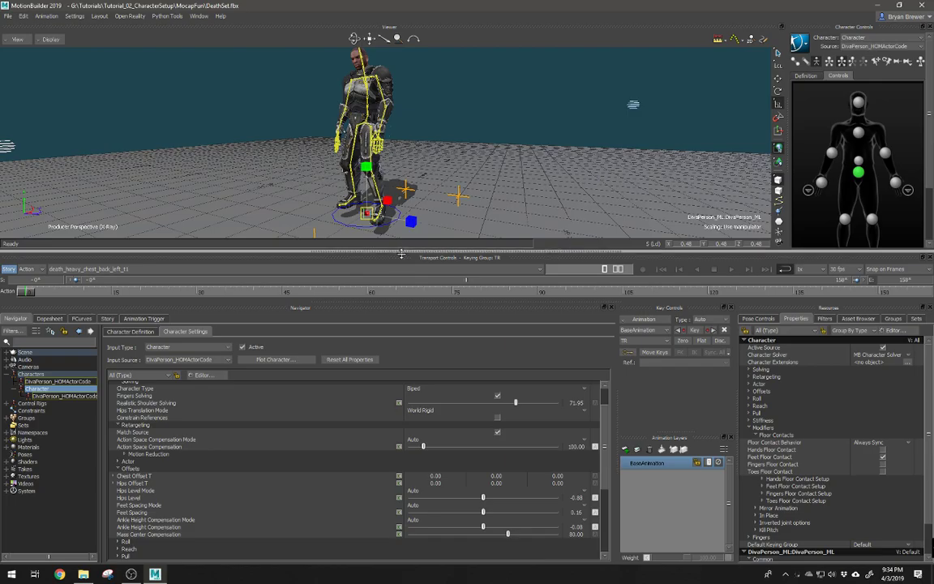
Enlarge the viewport, clear the selection and play the death animation in normal display to check the retargeted soldier
left_click_drag(404, 254, 407, 475)
left_click(517, 192)
left_click_drag(516, 193, 494, 202, "ctrl+shift")
key("ctrl+space")
key("ctrl+a")
key("ctrl+a")
left_click_drag(432, 232, 519, 248, "ctrl+shift")
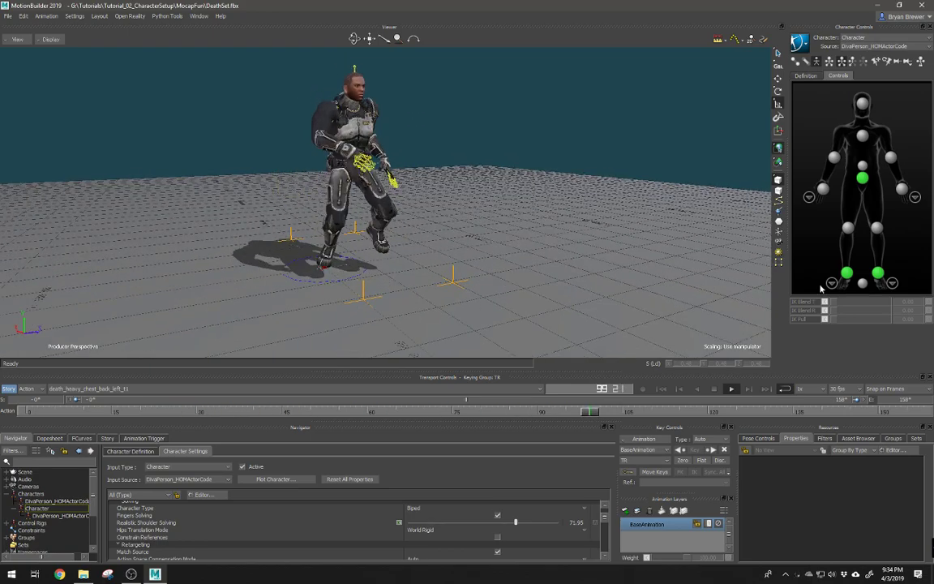
Set IK Pull to 100 on both ankle effectors and raise IK blending on the head, wrist, chest and spine effectors
left_click(847, 275)
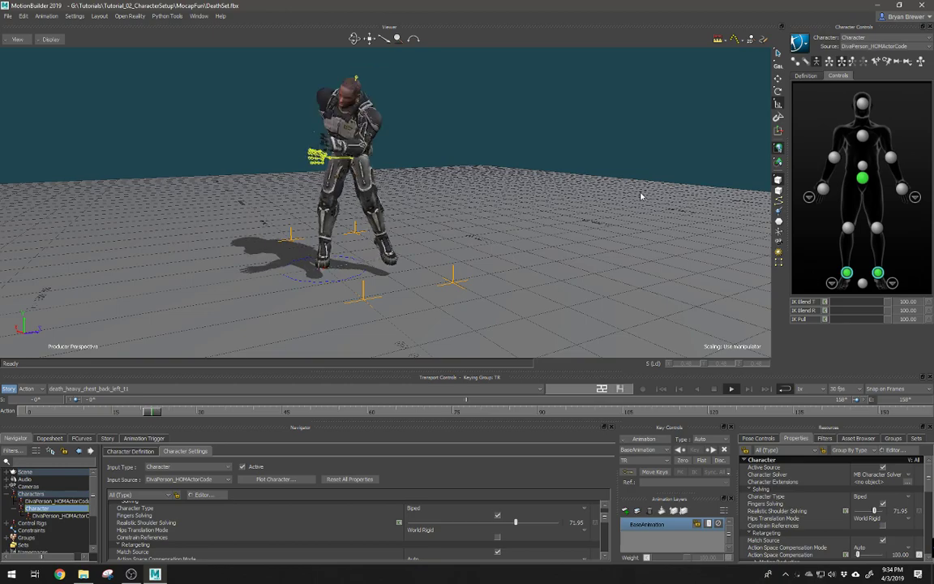
left_click(864, 206)
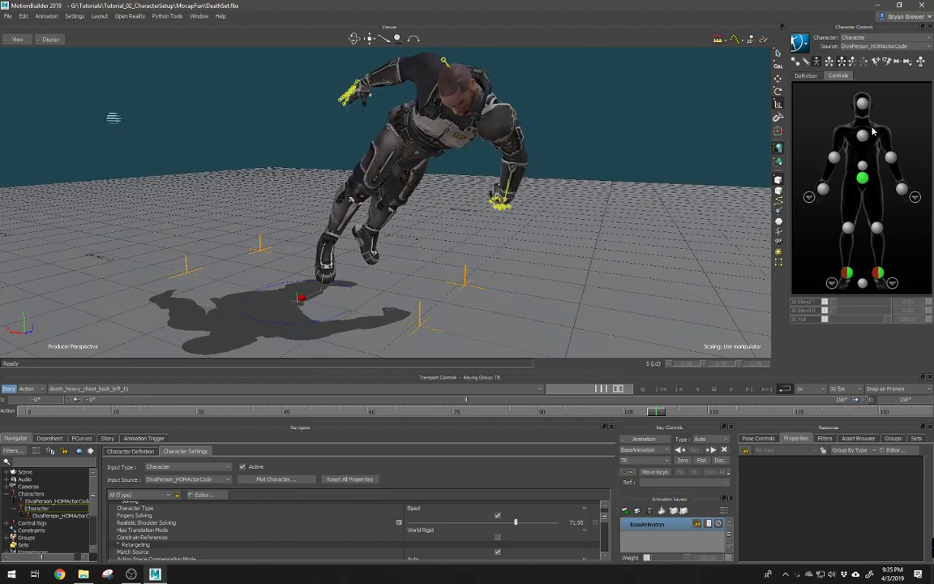
left_click(862, 105)
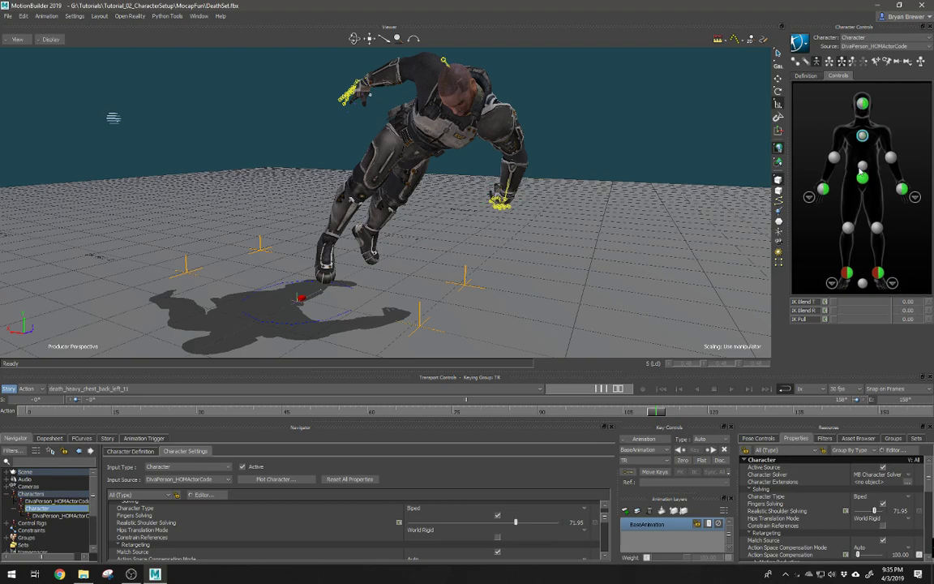
left_click_drag(831, 304, 918, 306)
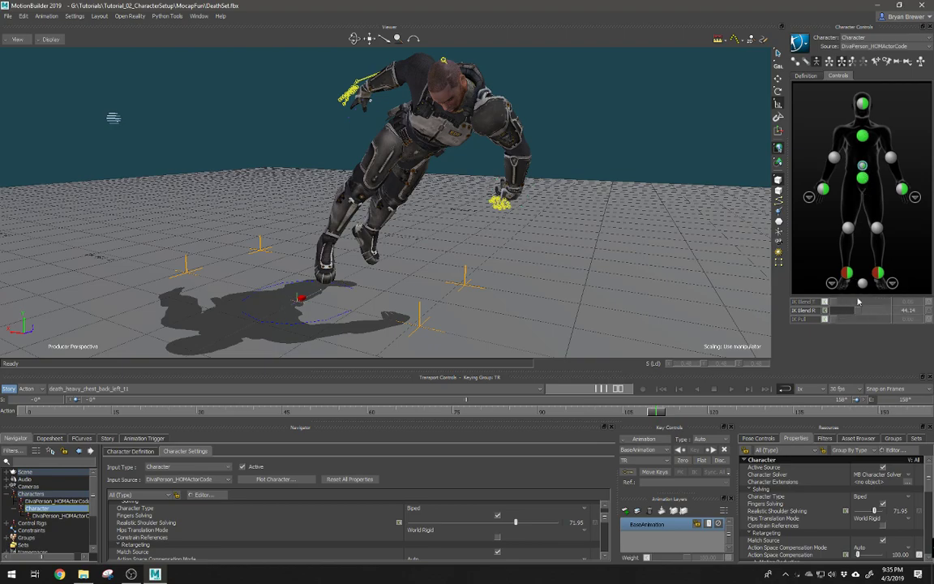
Add a slight IK Blend T to both elbow effectors and set both wrist effectors' IK Blend T to 39.64
left_click_drag(503, 162, 613, 212, "alt")
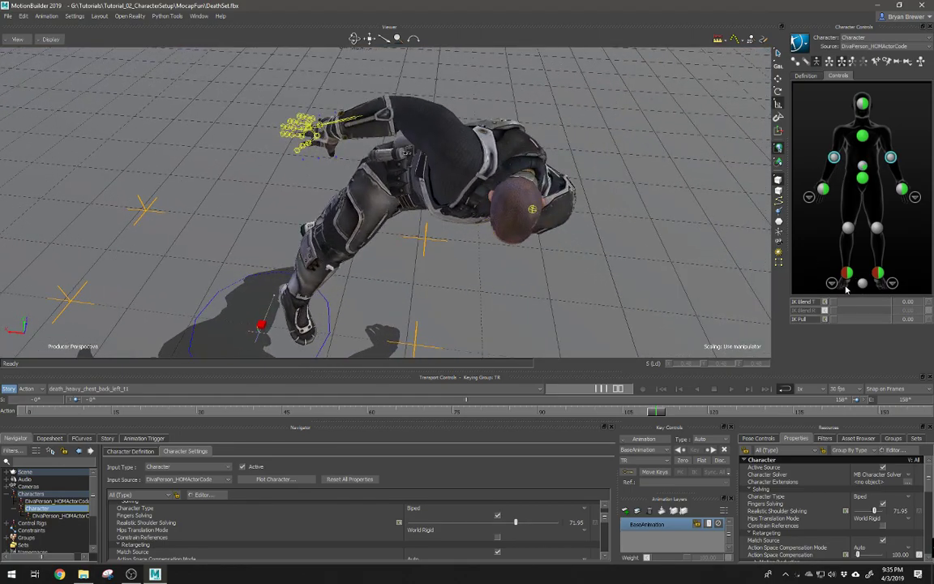
left_click_drag(836, 303, 842, 304)
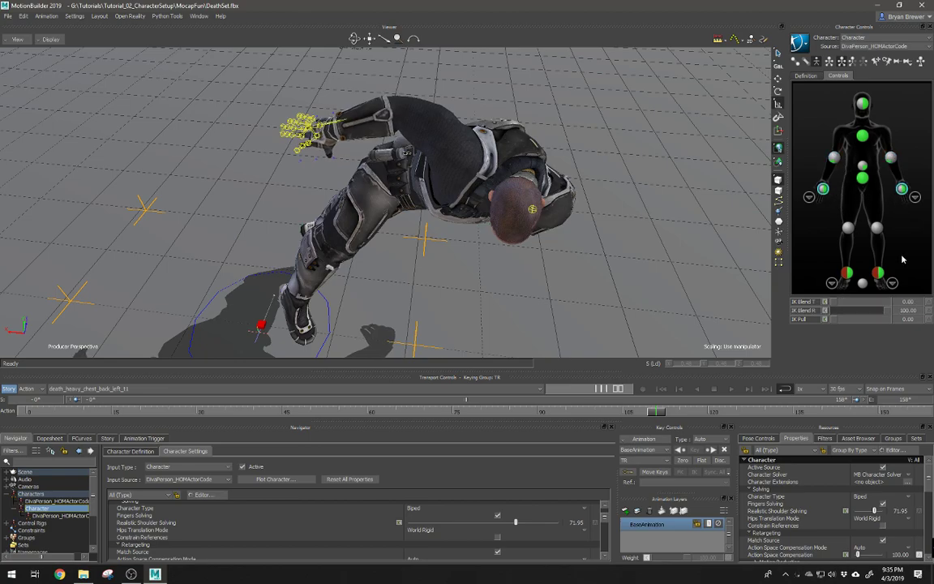
left_click_drag(842, 307, 858, 305)
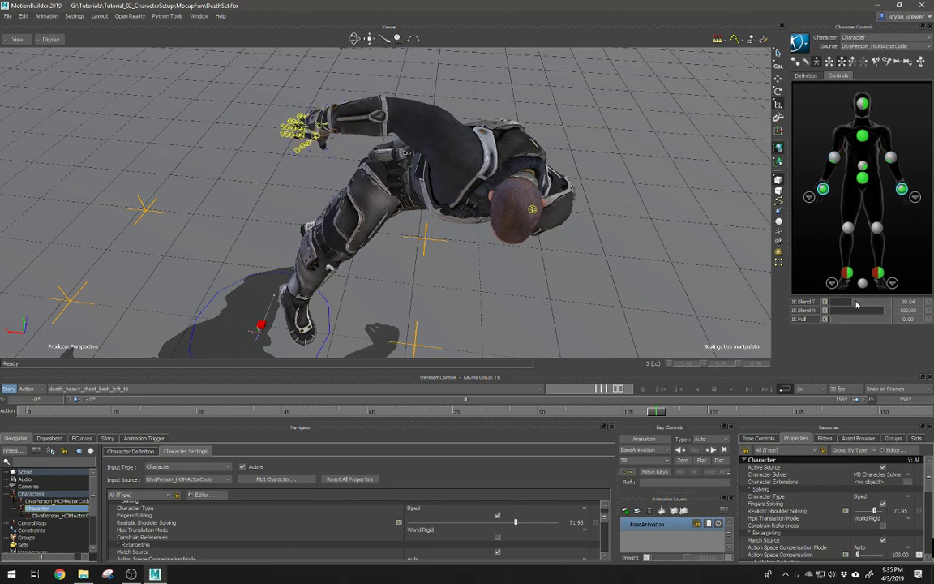
Play the death animation and examine the soldier's feet, hands and final pose from several angles
scroll(606, 228, "down", 4)
left_click_drag(606, 228, 543, 205, "alt")
key("alt+v")
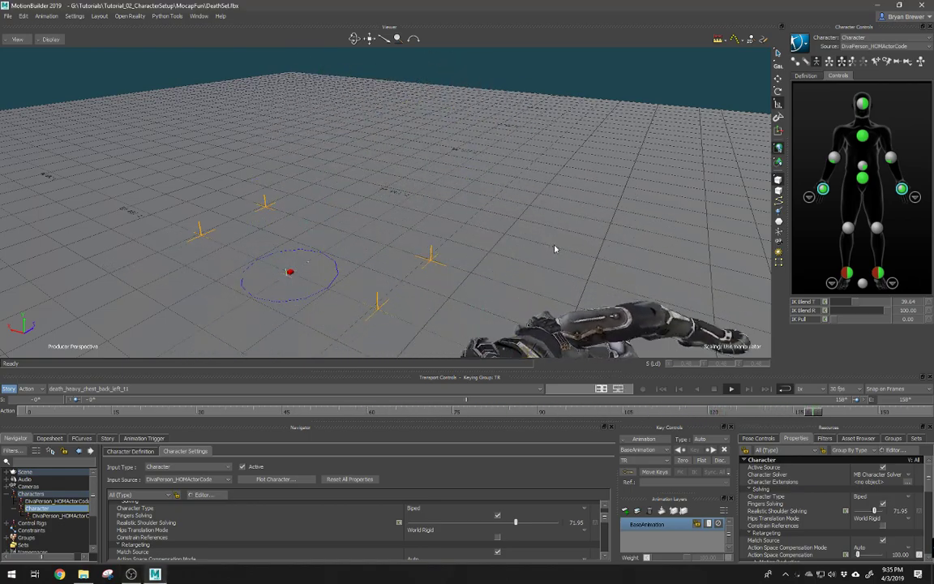
left_click_drag(505, 268, 521, 233, "ctrl+shift")
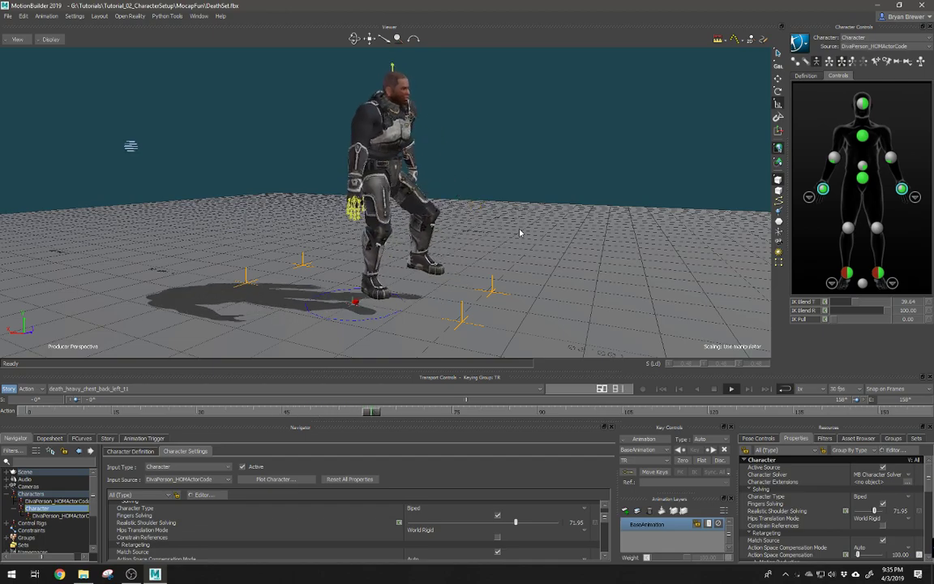
left_click_drag(520, 233, 553, 237, "ctrl")
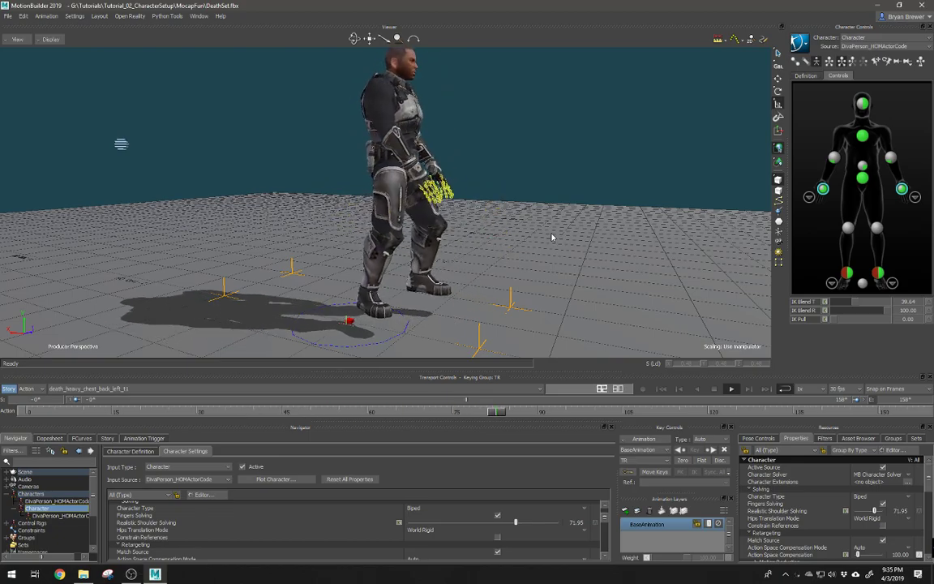
left_click_drag(490, 206, 397, 203, "ctrl")
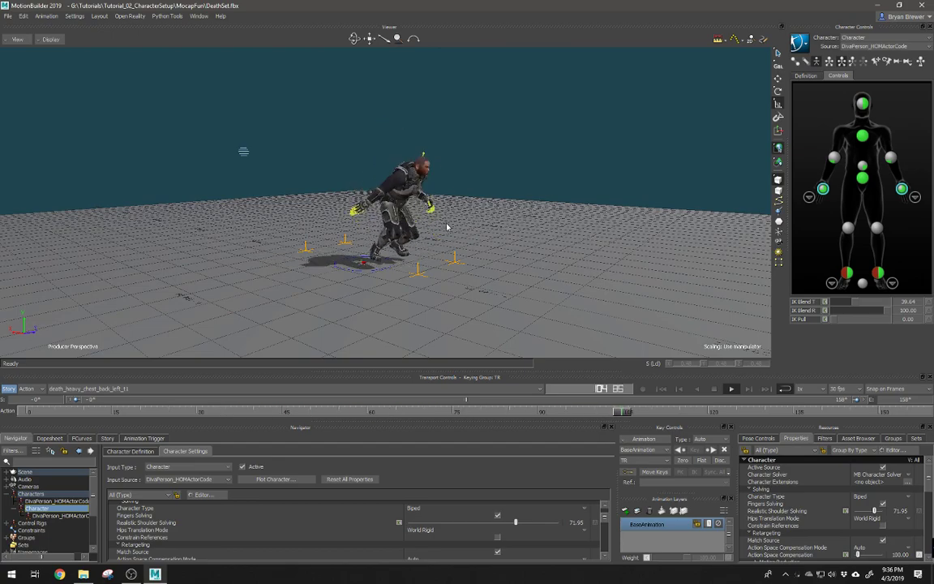
left_click_drag(364, 199, 408, 211, "ctrl")
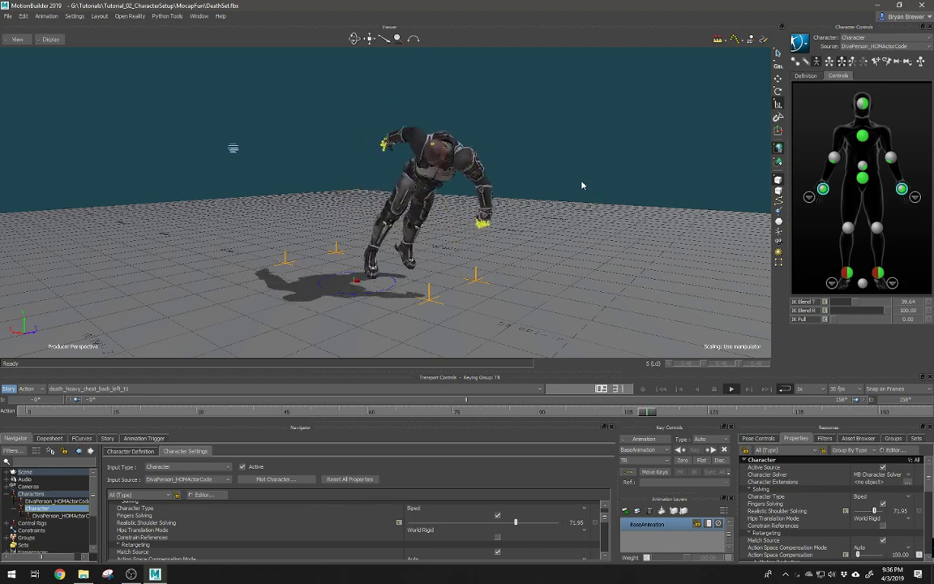
right_click_drag(584, 186, 513, 179, "alt")
left_click_drag(511, 176, 519, 177, "alt")
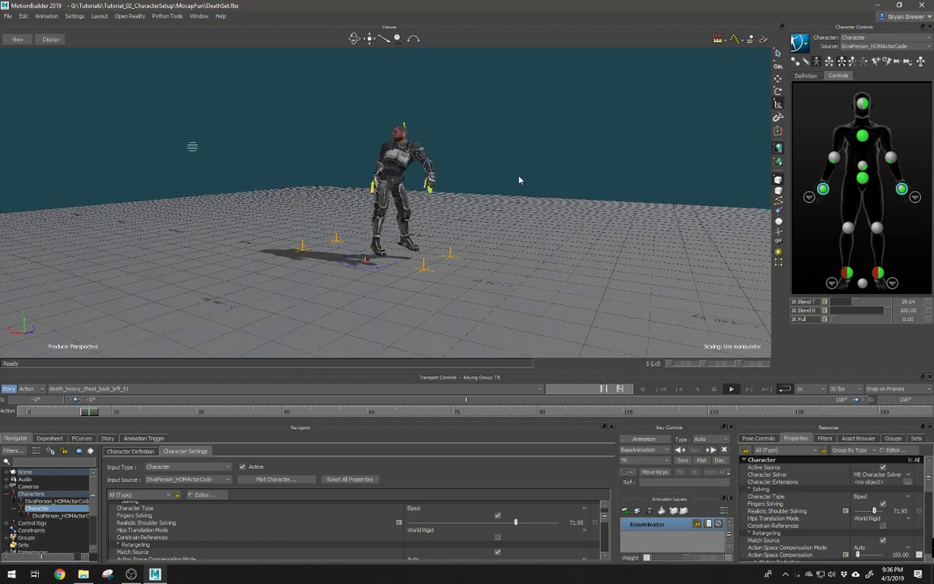
mouse_move(502, 174)
right_mouse_down("alt")
mouse_move(527, 181)
mouse_move(501, 192)
right_mouse_up("alt")
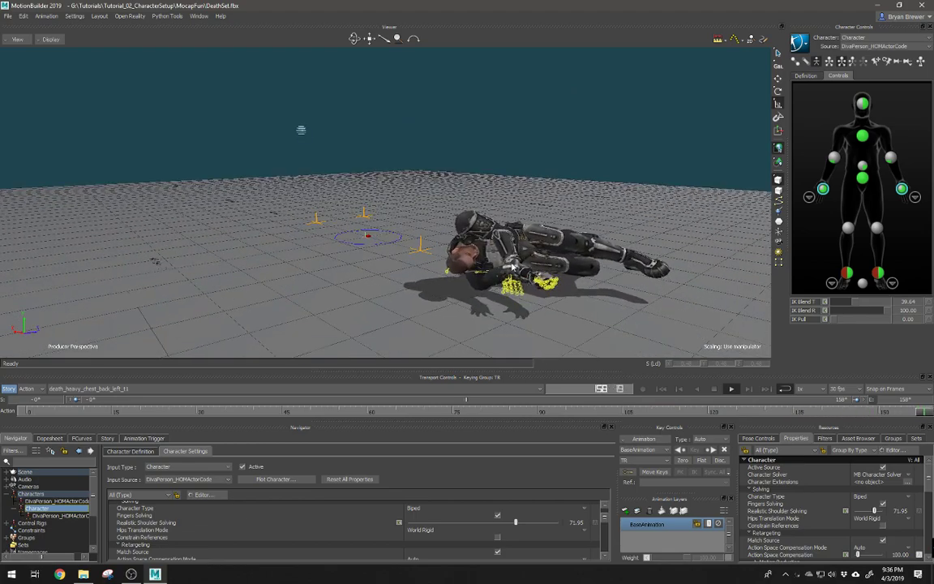
mouse_move(490, 293)
left_mouse_down("ctrl+shift")
mouse_move(501, 298)
mouse_move(479, 302)
left_mouse_up("ctrl+shift")
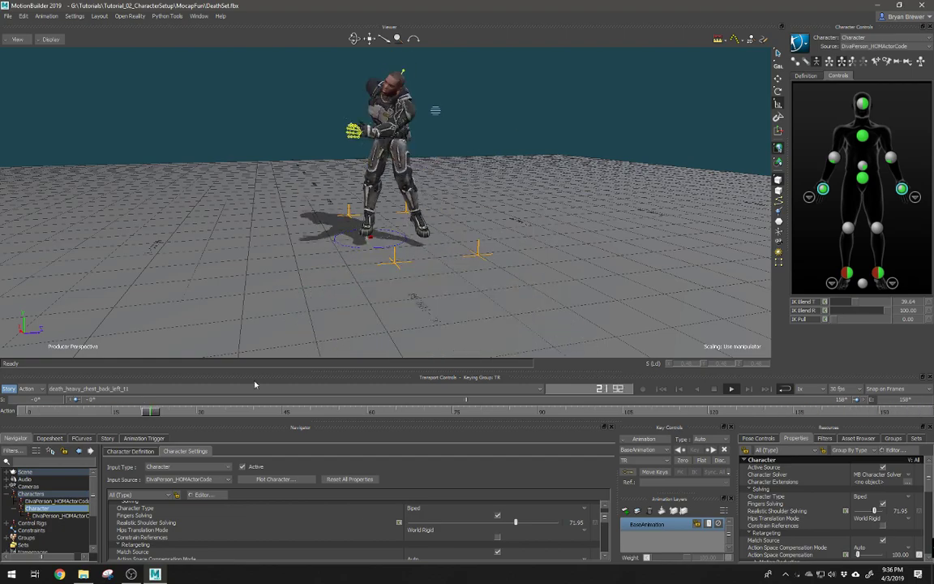
Switch to the take death_light_head_front_t1 and review the soldier's motion during playback
left_click(219, 393)
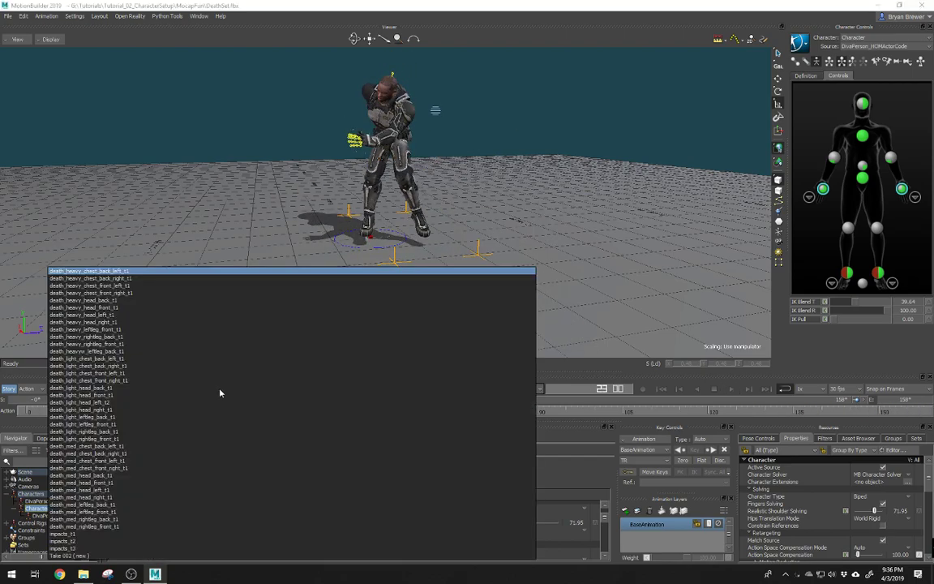
left_click(94, 396)
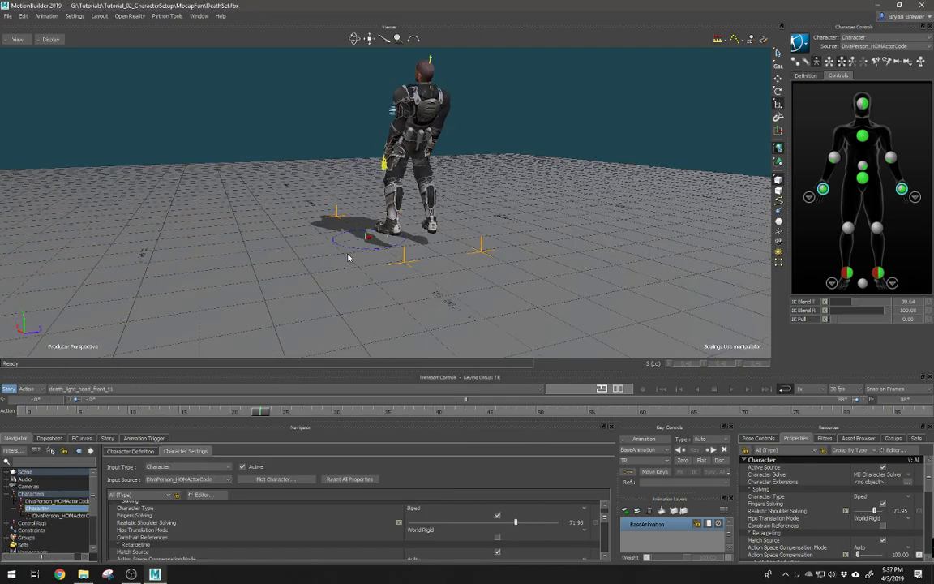
left_click_drag(435, 248, 479, 258, "ctrl+shift")
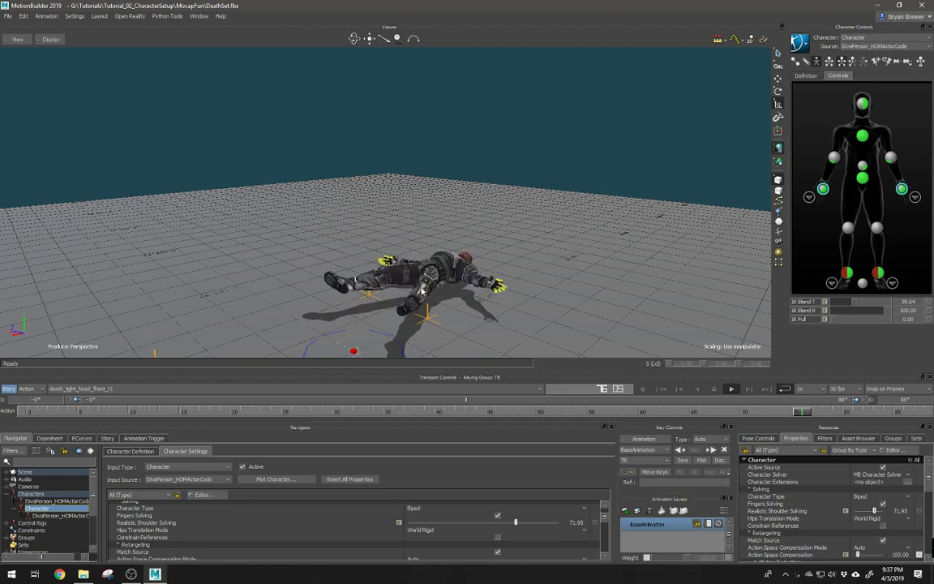
Select the DivaPerson_ML:Root joint in the schematic and return to the perspective view
key("ctrl+w")
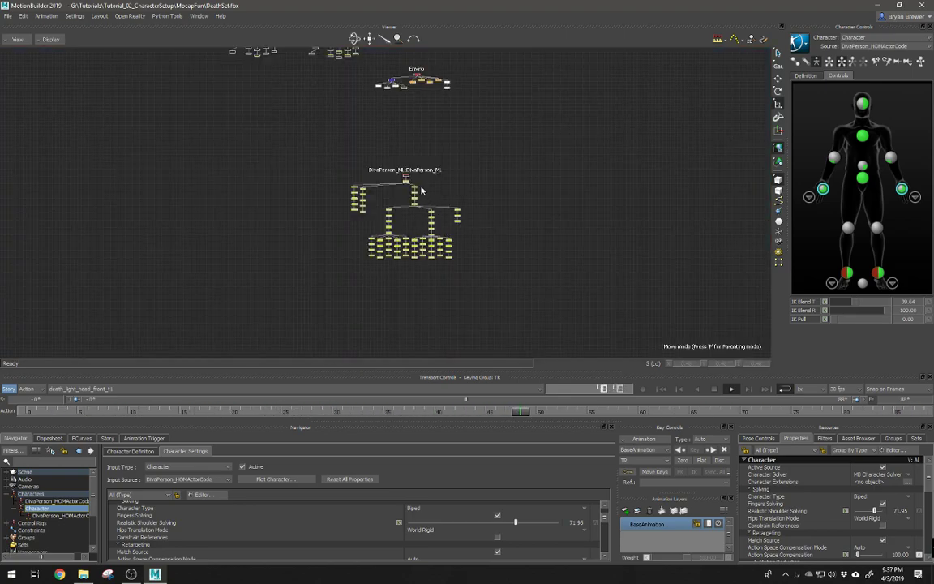
scroll(421, 192, "up", 6)
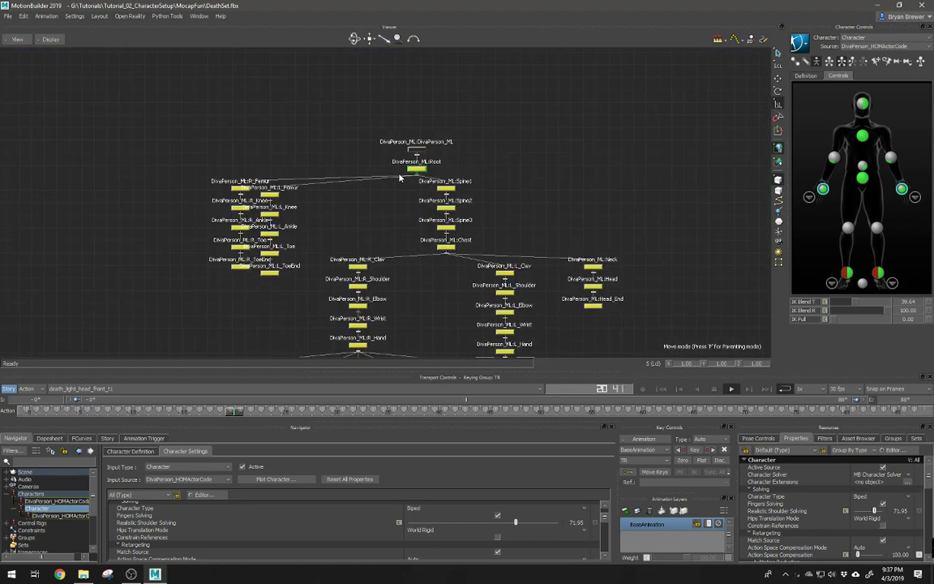
key("ctrl+e")
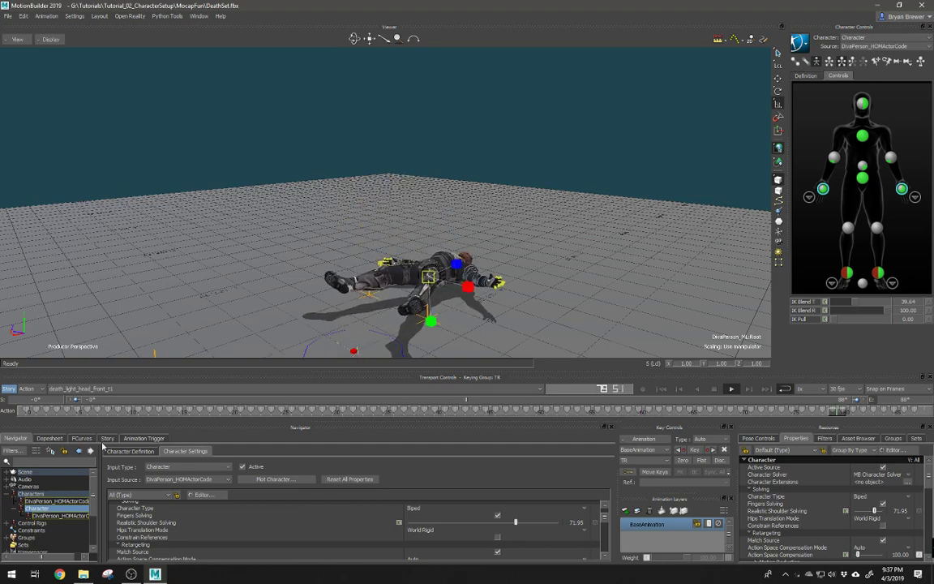
Display the root joint's Rotation (Lcl) curves in the FCurves editor and frame them
left_click(81, 438)
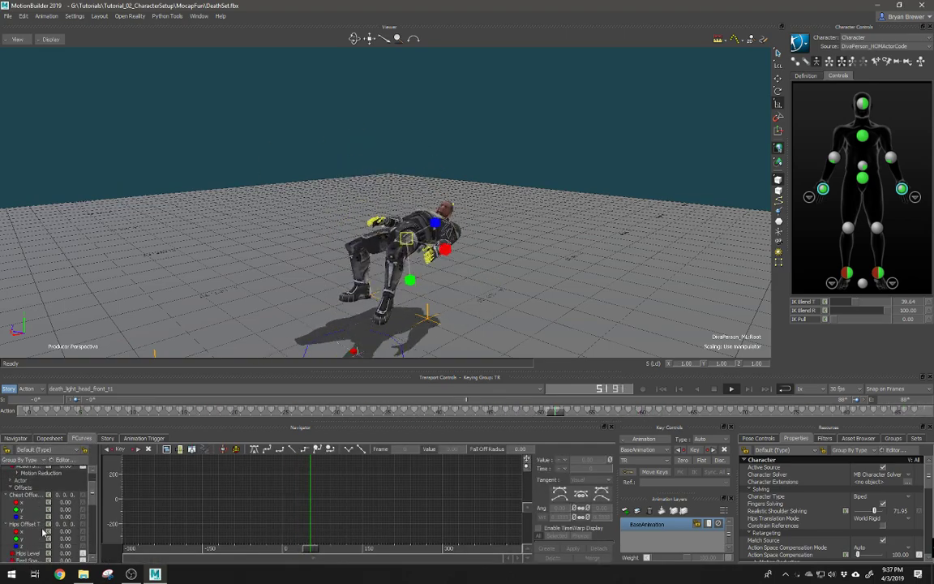
scroll(41, 519, "up", 3)
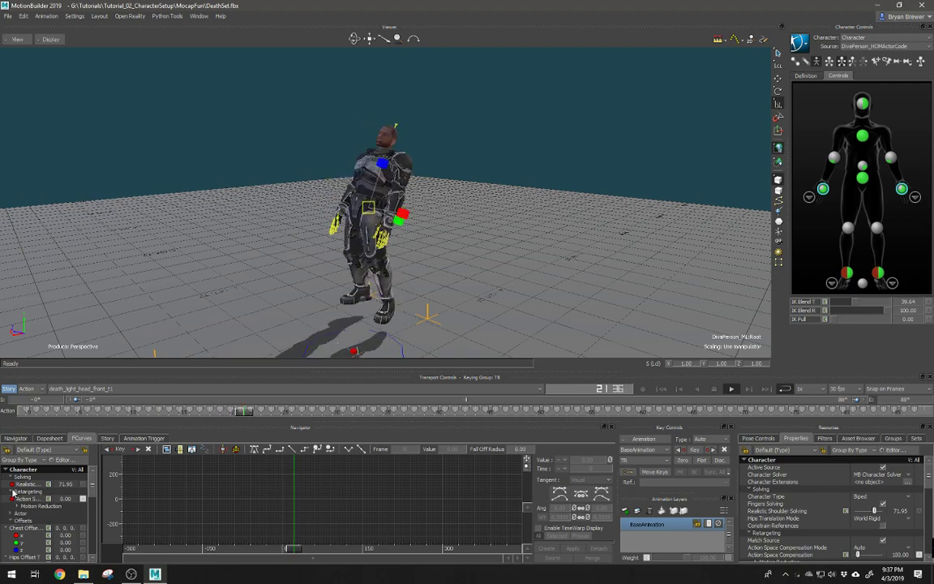
scroll(16, 499, "down", 10)
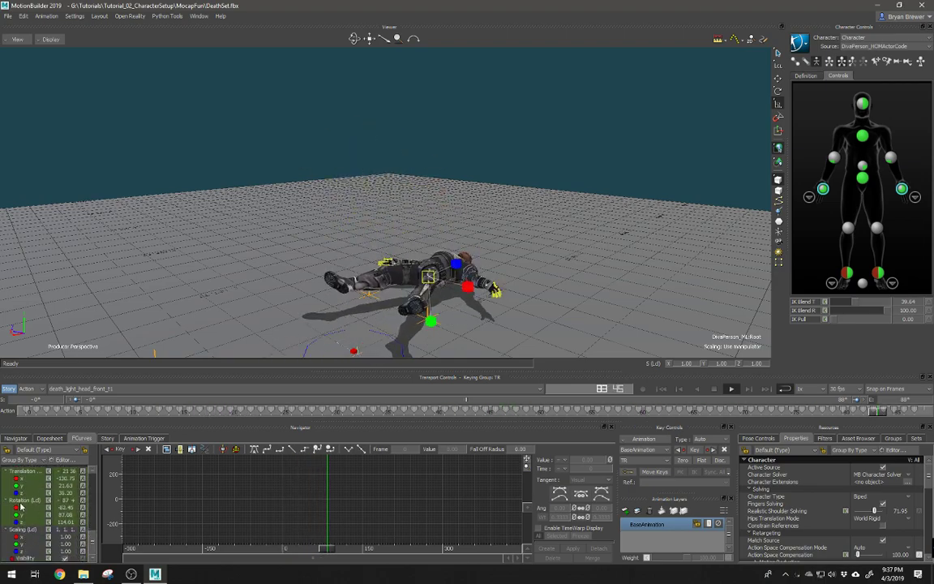
left_click(20, 500)
key("a")
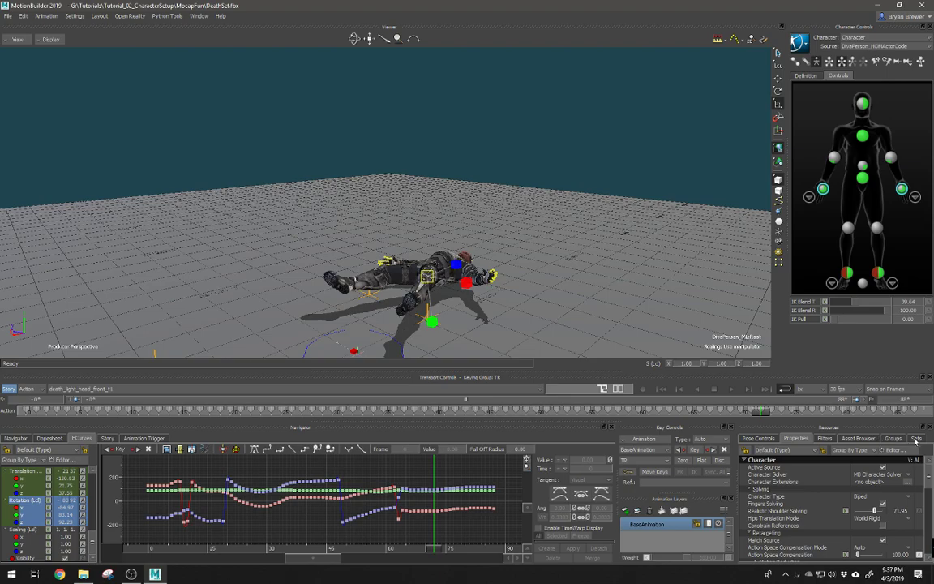
Apply the Gimbal Killer filter to the root's rotation curves and play back the take to check the fall
left_click(825, 439)
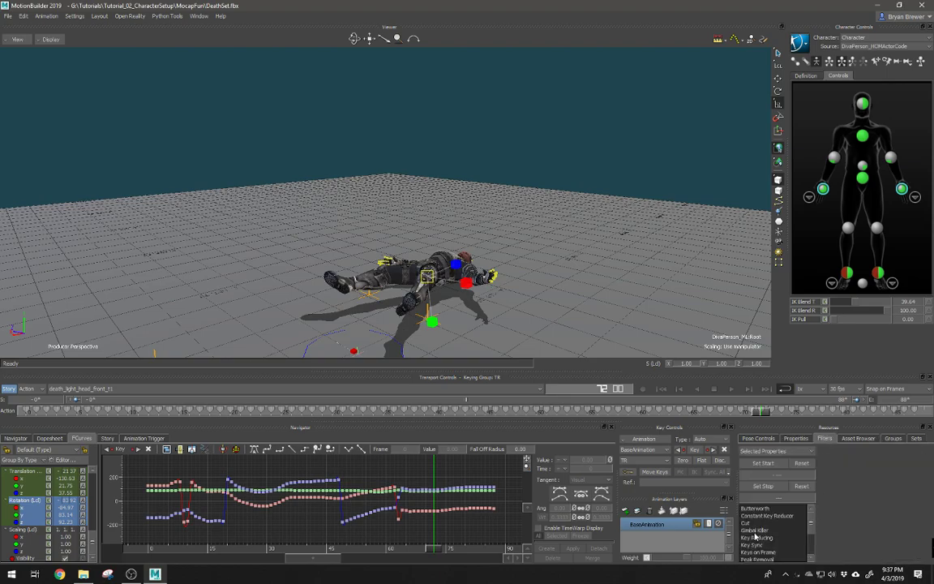
left_click(755, 532)
left_click(755, 546)
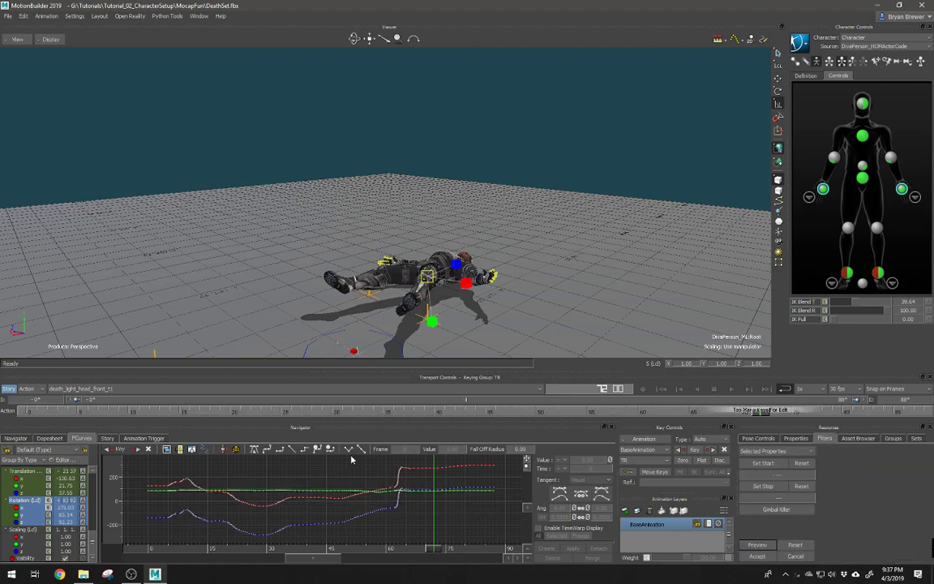
left_click(755, 557)
key("space")
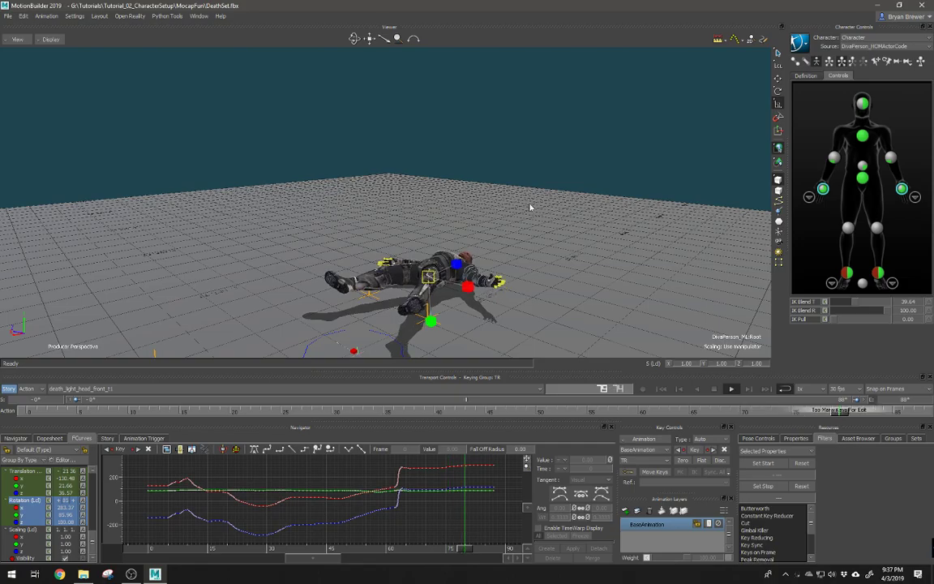
left_click_drag(496, 276, 479, 240, "ctrl+shift")
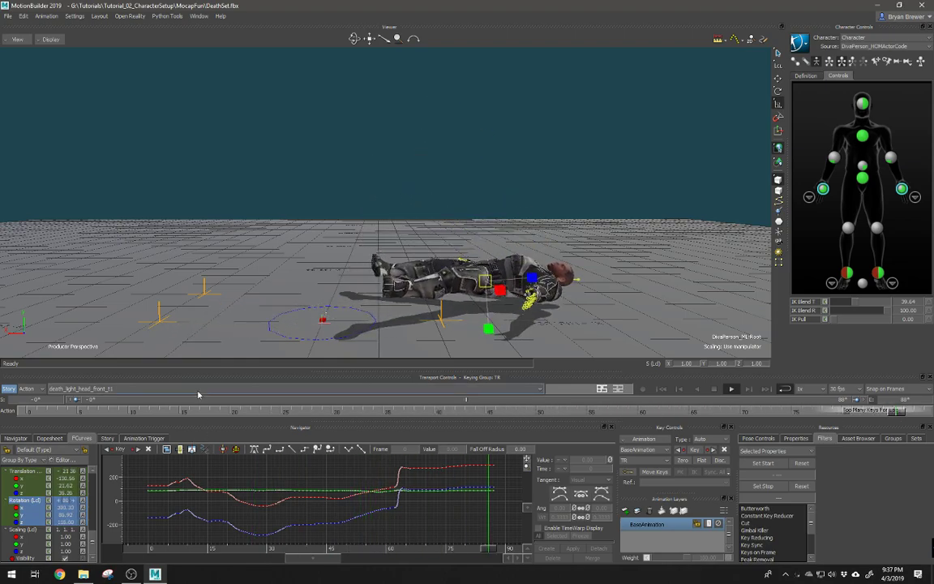
Review the root's curves in the take death_light_head_back_t1 and switch to the take death_med_head_front_t1
left_click(133, 393)
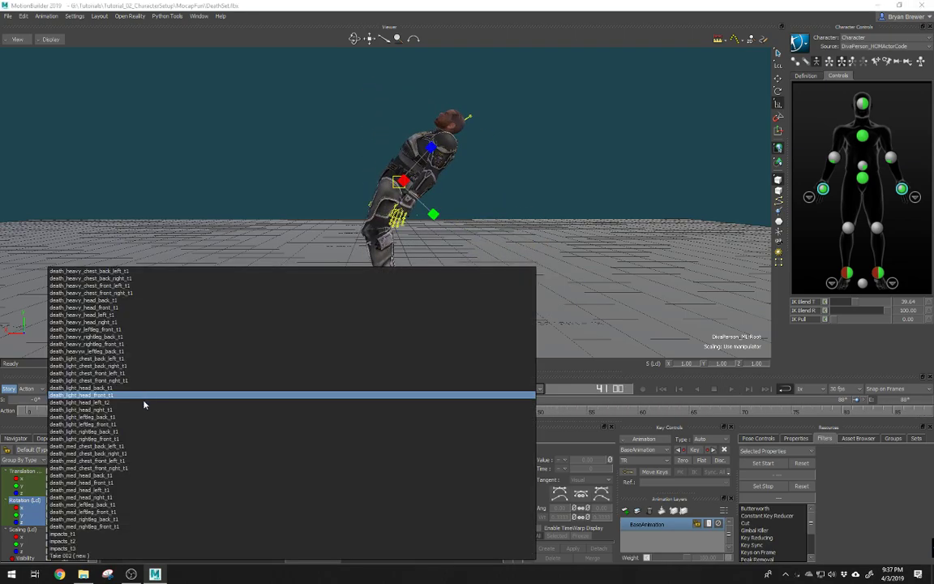
left_click(96, 389)
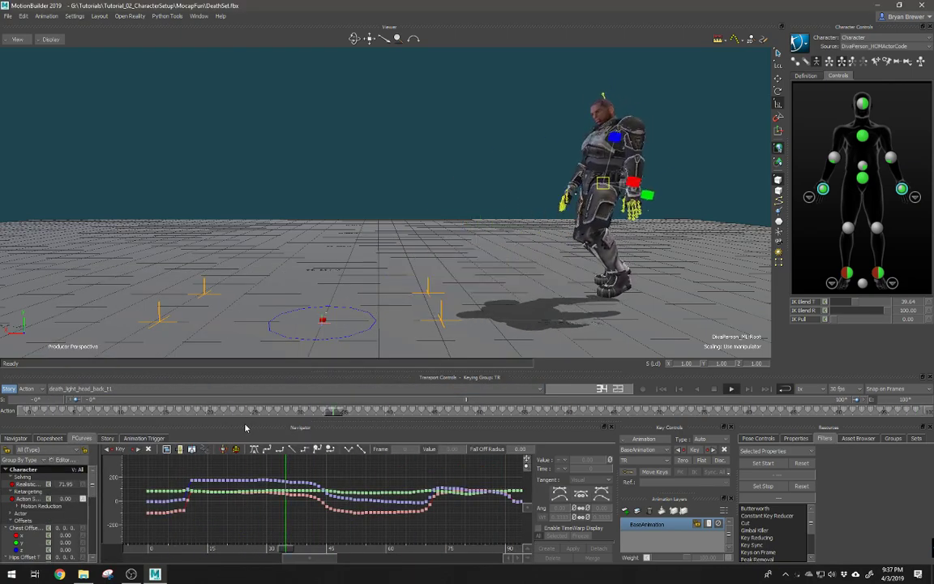
left_click(134, 392)
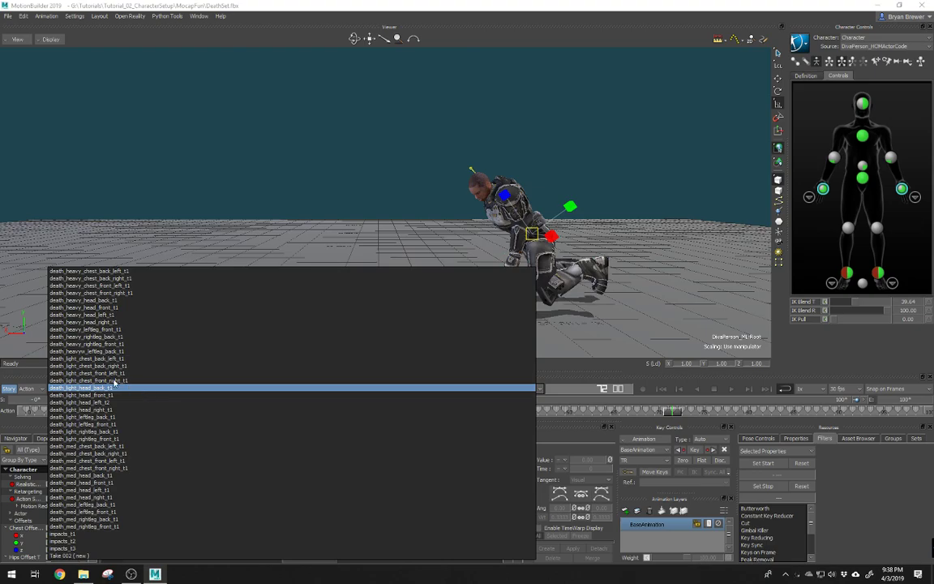
left_click(84, 483)
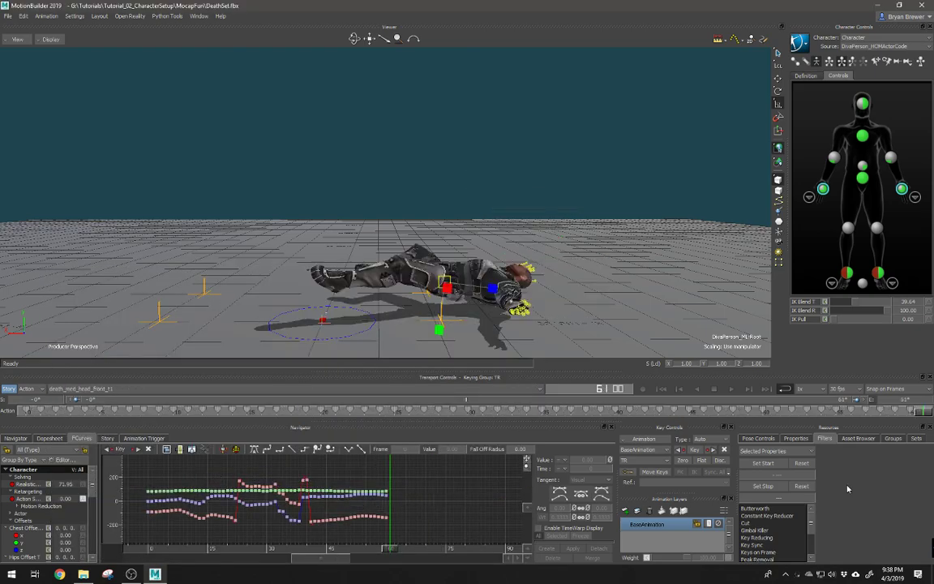
Apply the Gimbal Killer filter to the root's rotation in death_med_head_front_t1 and play the take
left_click(754, 532)
left_click(762, 547)
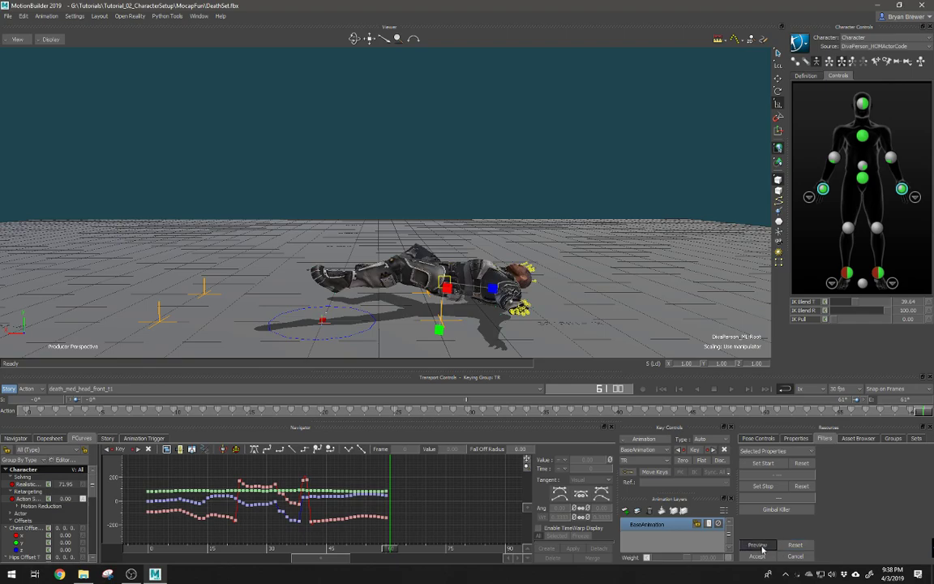
left_click(760, 559)
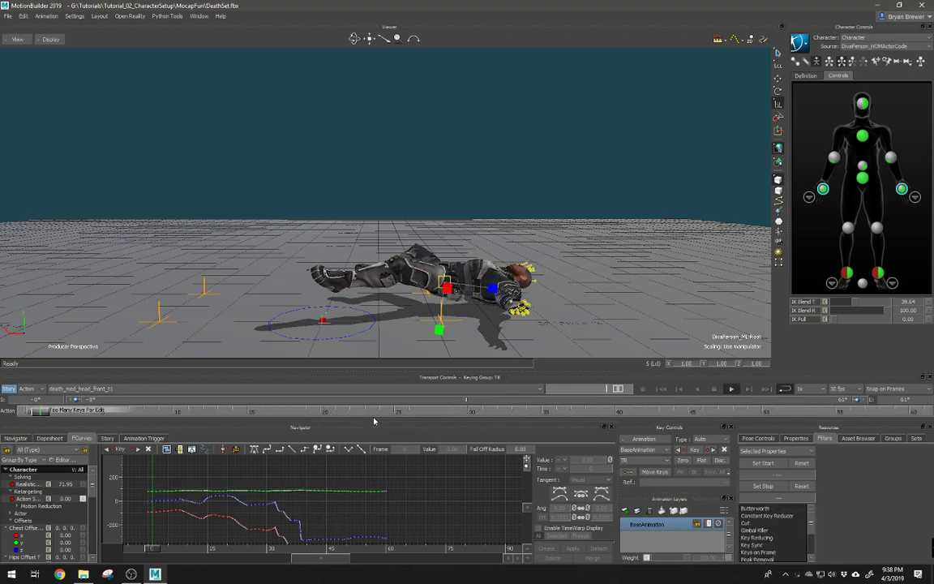
key("space")
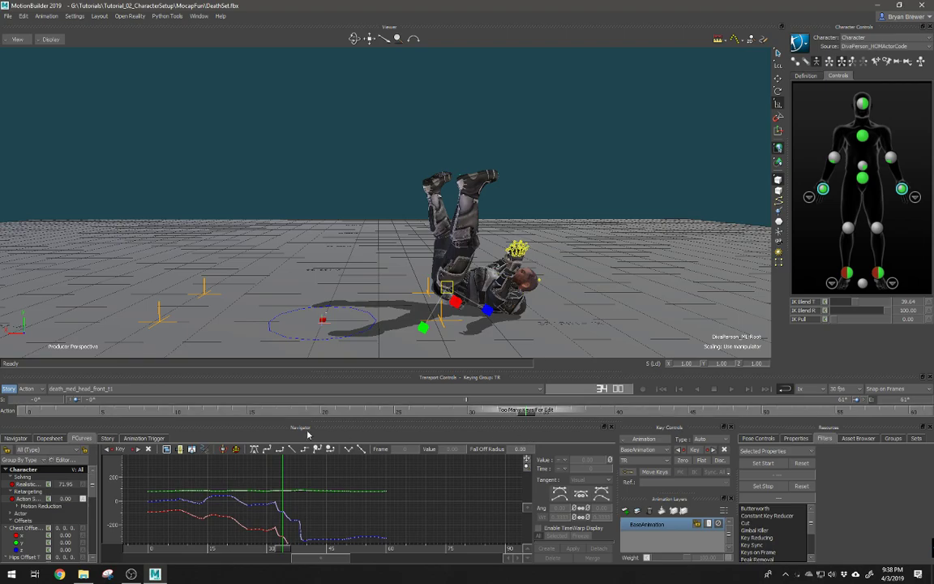
Check the root's curves in the take death_med_head_left_t1 and switch to the take death_med_head_right_t1
left_click(116, 389)
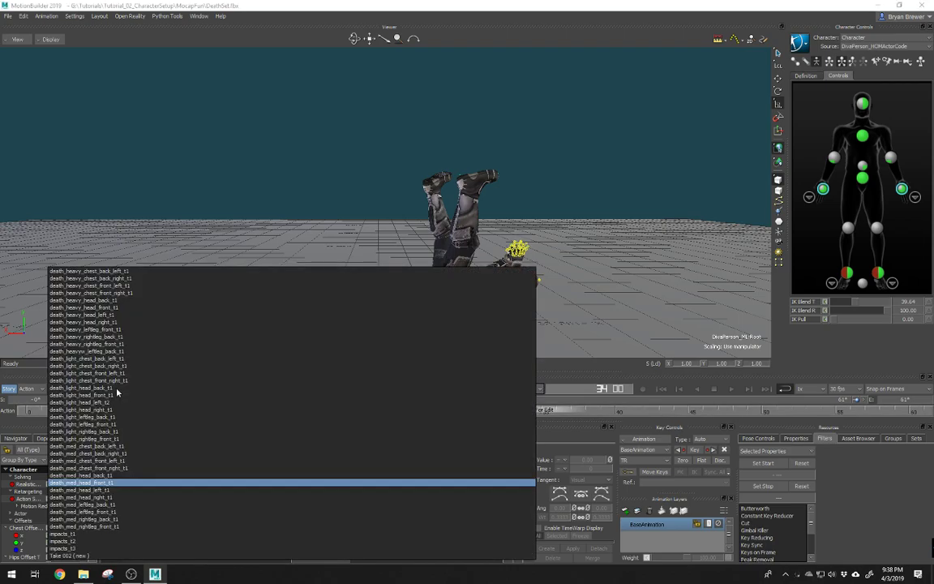
left_click(95, 491)
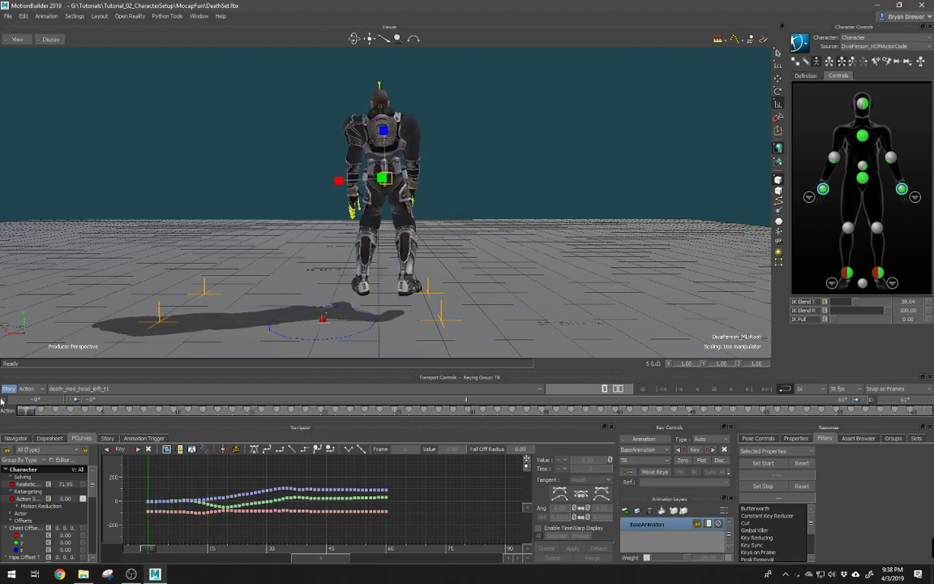
left_click(96, 389)
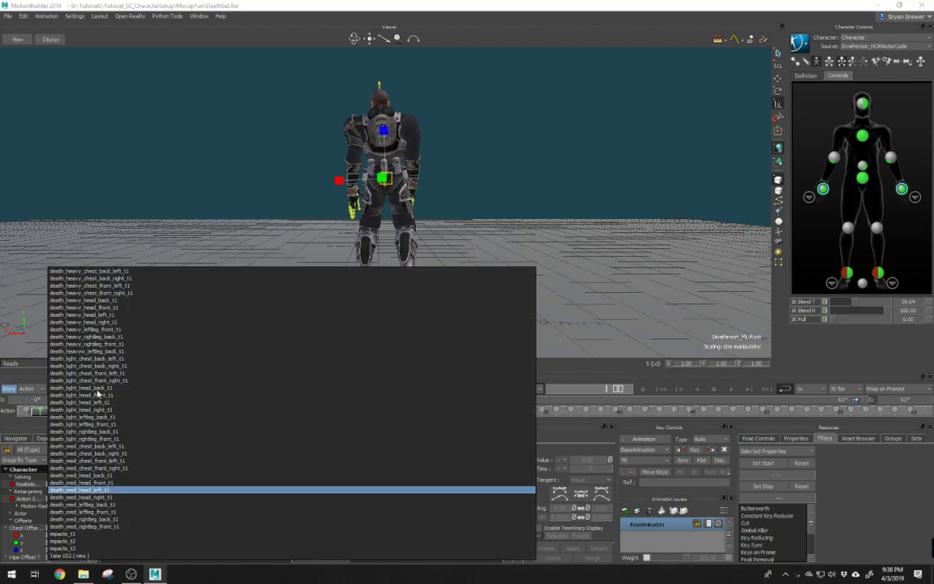
left_click(94, 498)
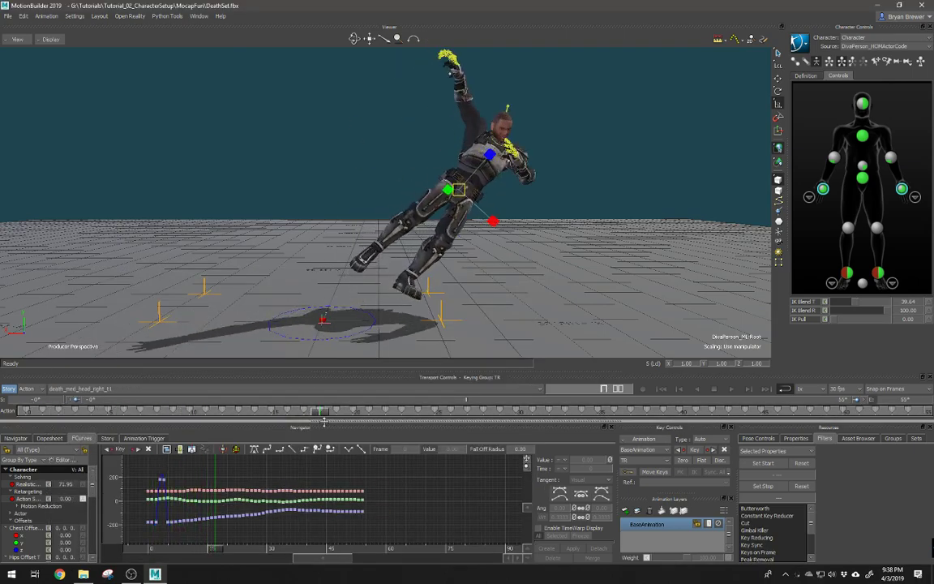
Review the soldier's fall in death_med_head_right_t1 and apply the Gimbal Killer filter to the root's rotation curves
left_click_drag(459, 442, 236, 441)
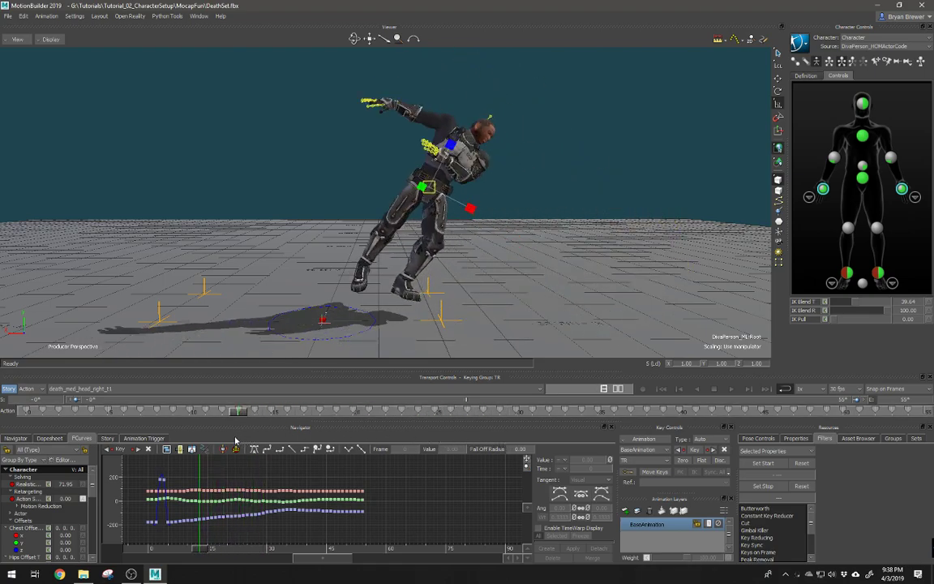
left_click_drag(443, 296, 467, 236, "ctrl+shift")
key("space")
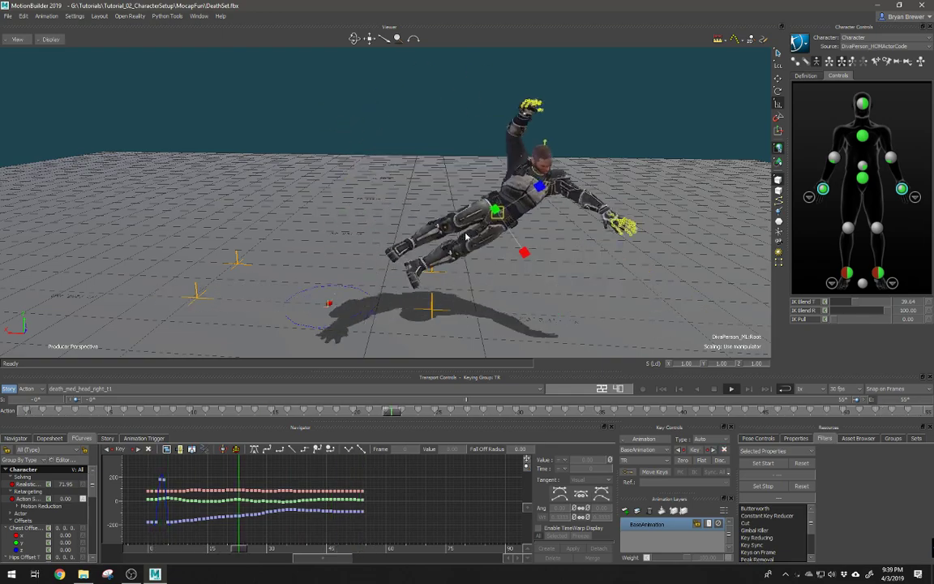
key("space")
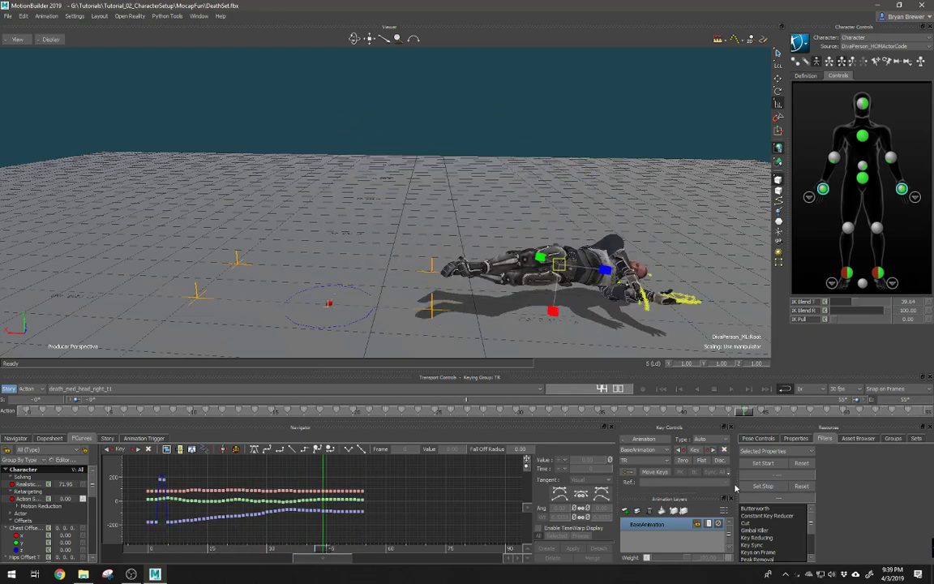
left_click(755, 530)
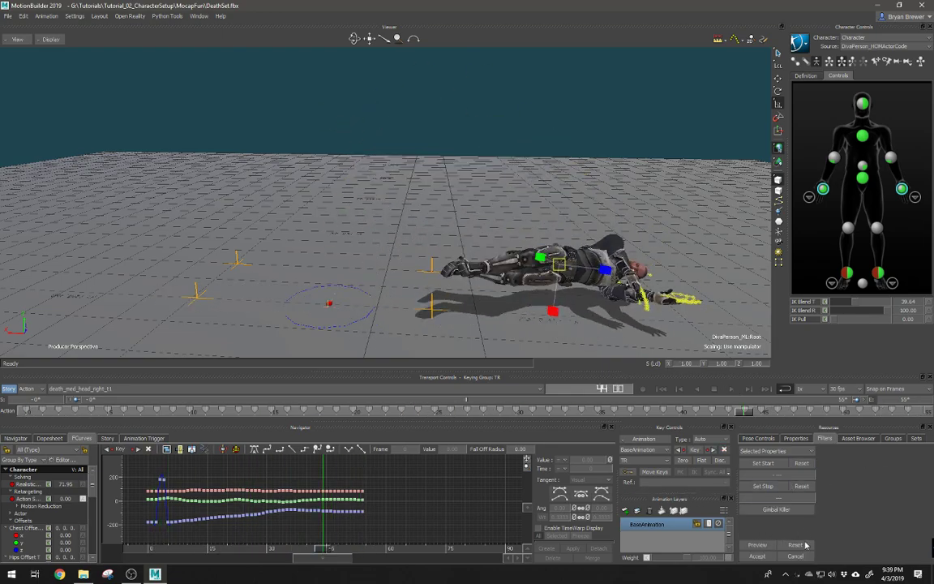
left_click(761, 558)
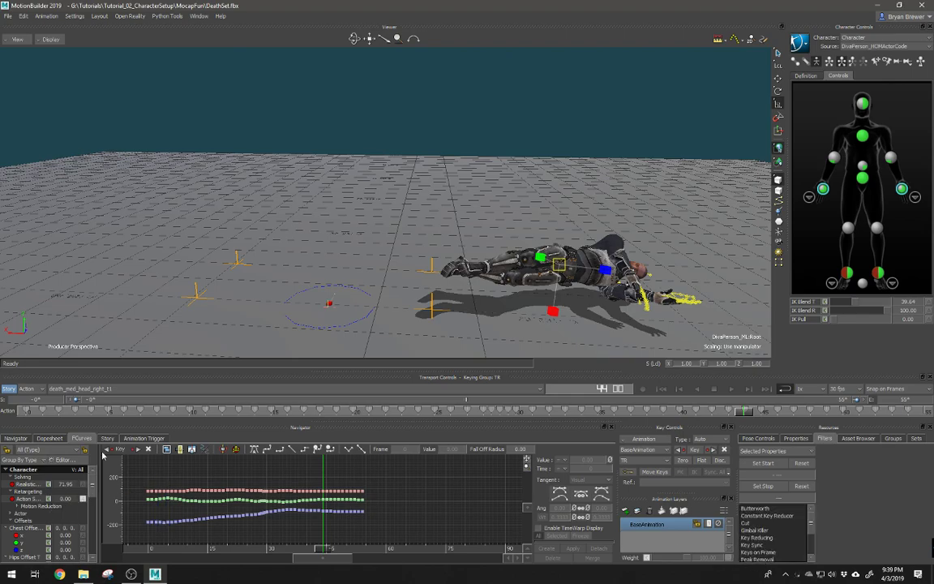
Switch to the take death_heavy_head_front_t1, frame the root's rotation curves and apply the Gimbal Killer filter to them
left_click(145, 388)
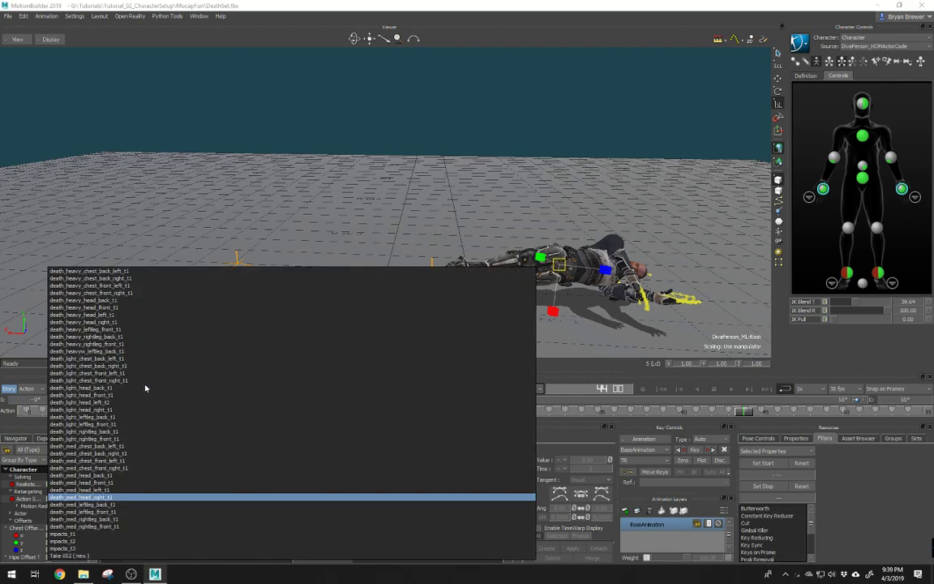
left_click(95, 309)
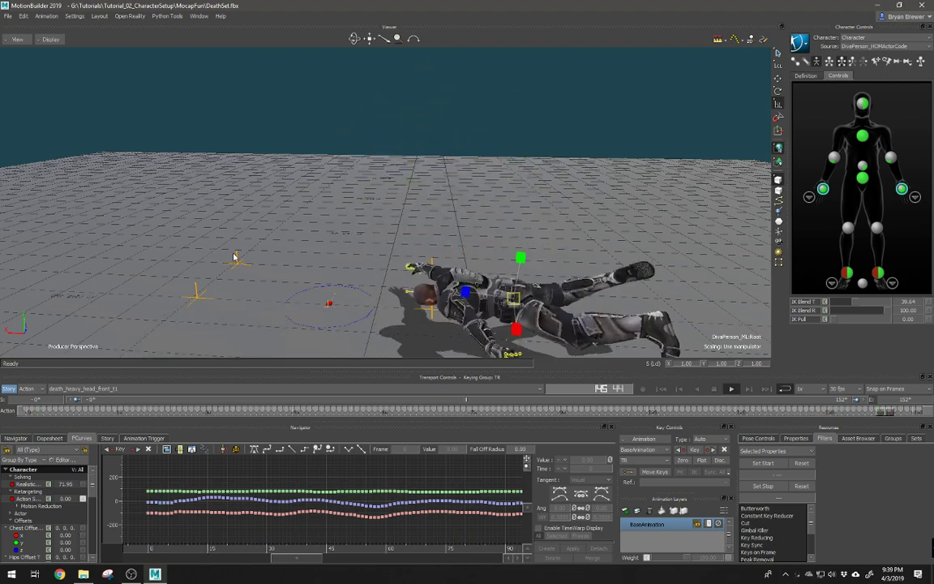
key("a")
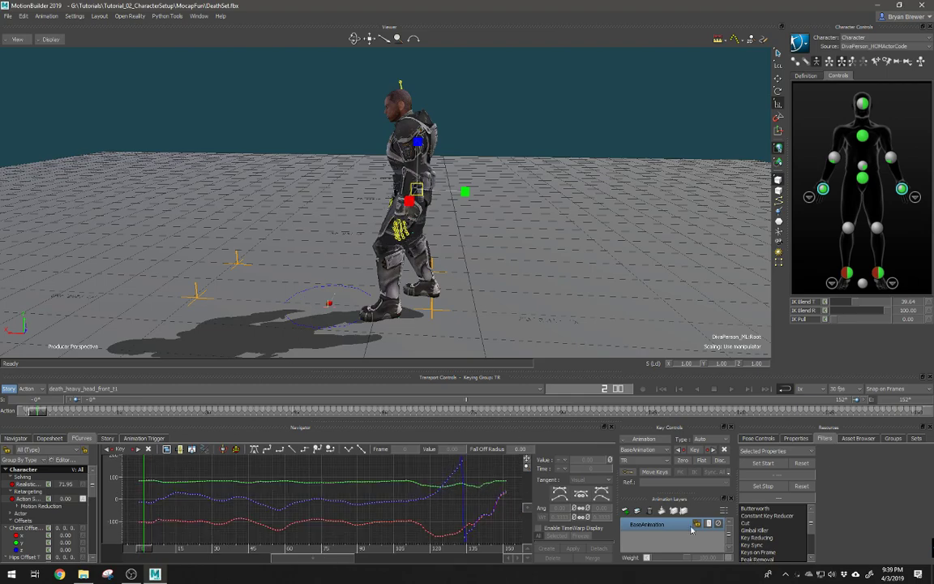
left_click(755, 530)
left_click(755, 545)
left_click(757, 558)
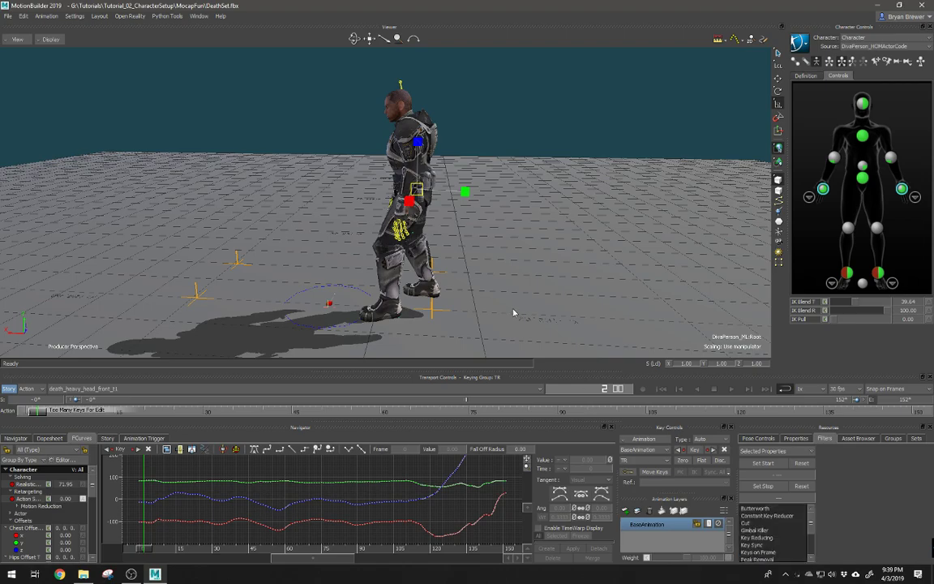
Play and scrub through death_heavy_head_front_t1 to examine the soldier's motion from several angles
key("space")
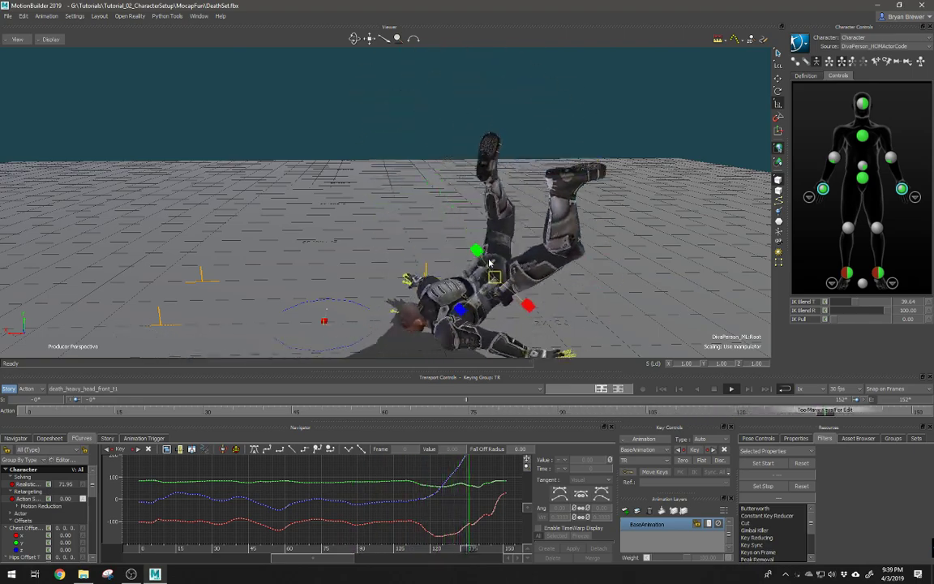
middle_click_drag(513, 252, 488, 232)
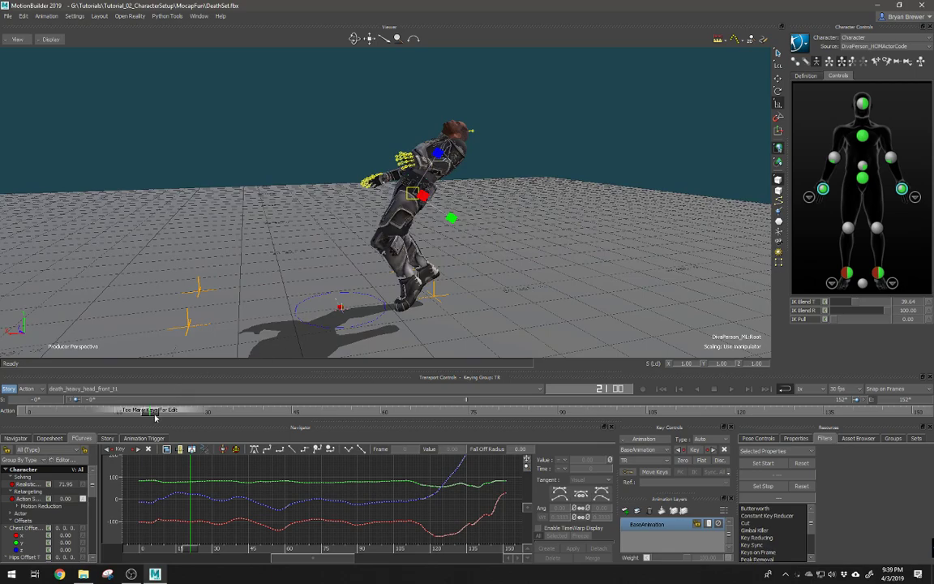
left_click_drag(153, 414, 23, 403)
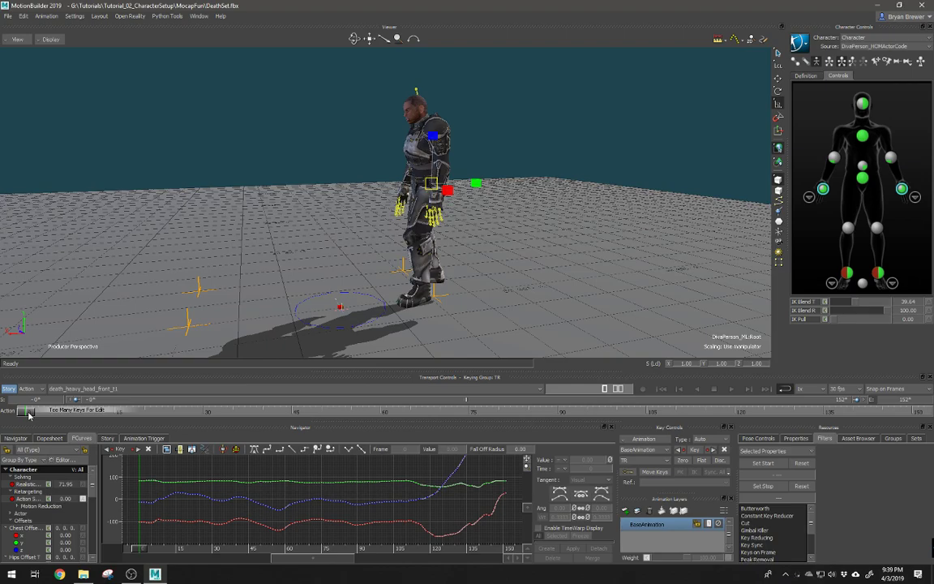
mouse_move(30, 416)
left_mouse_down()
mouse_move(220, 430)
mouse_move(451, 419)
mouse_move(830, 427)
mouse_move(860, 410)
mouse_move(70, 413)
left_mouse_up()
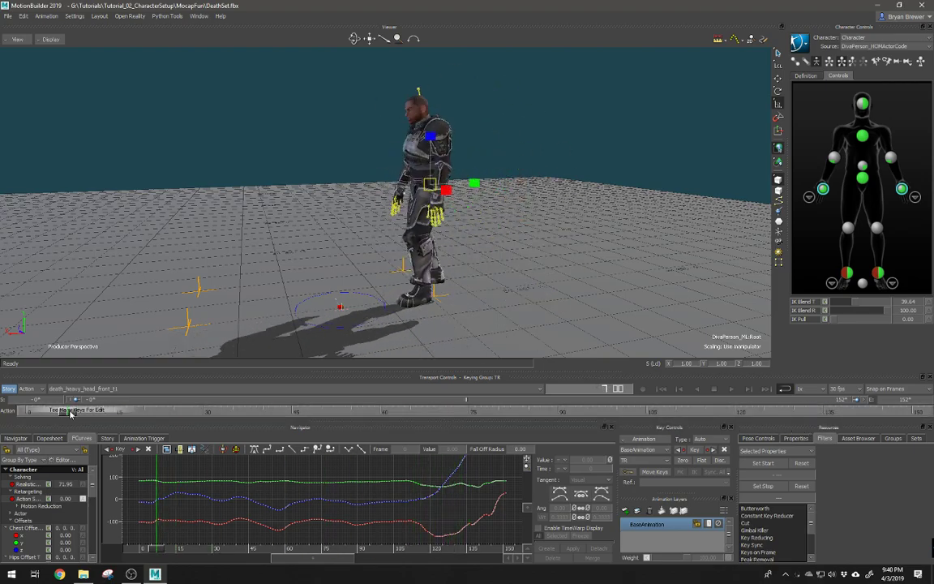
Replay death_heavy_head_front_t1 and inspect the soldier's feet, hips and fall while circling the figure
key("space")
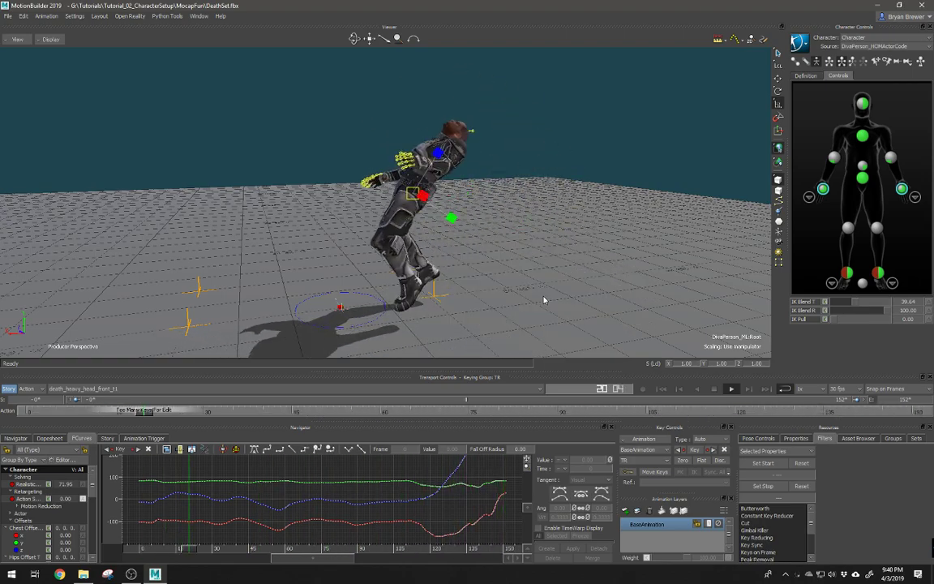
left_click_drag(457, 305, 536, 298, "ctrl+shift")
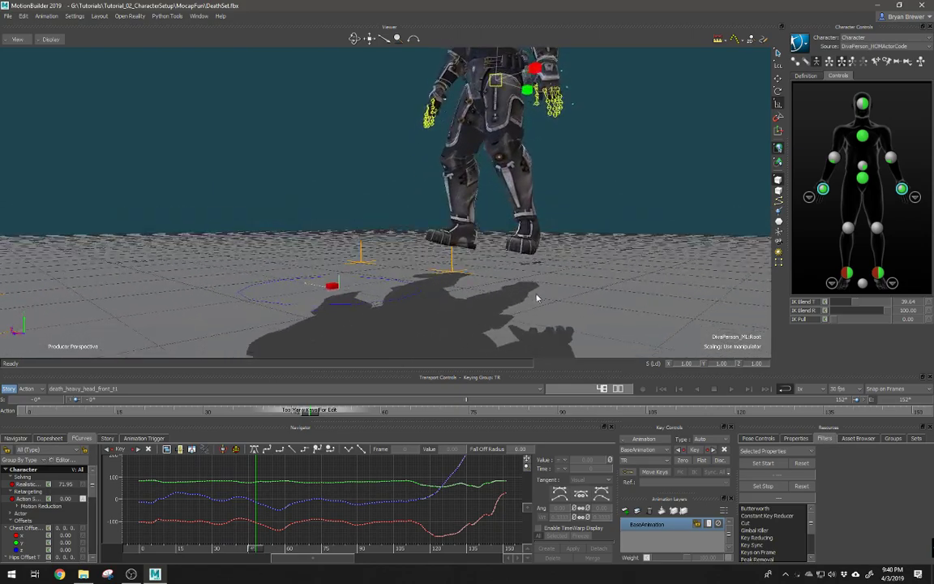
key("space")
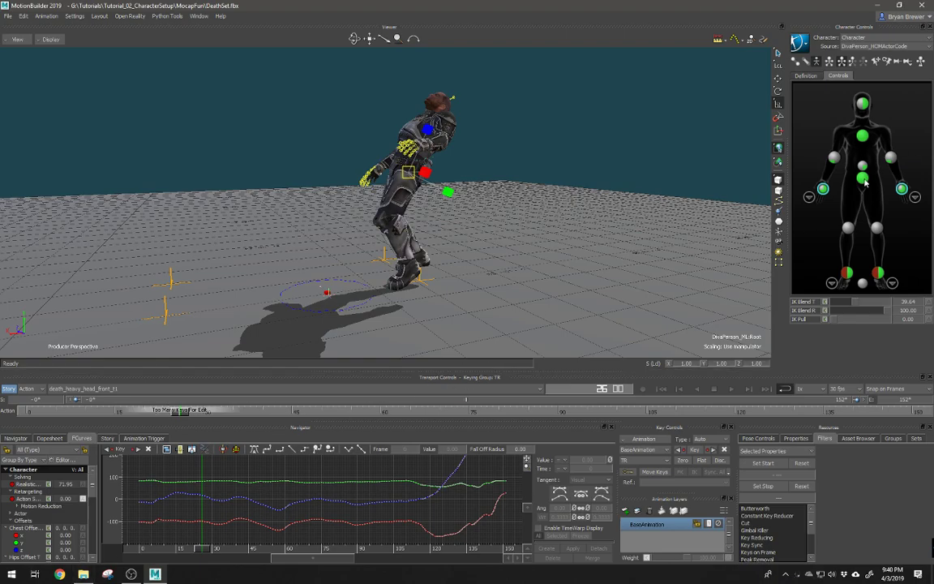
left_click_drag(430, 215, 449, 221)
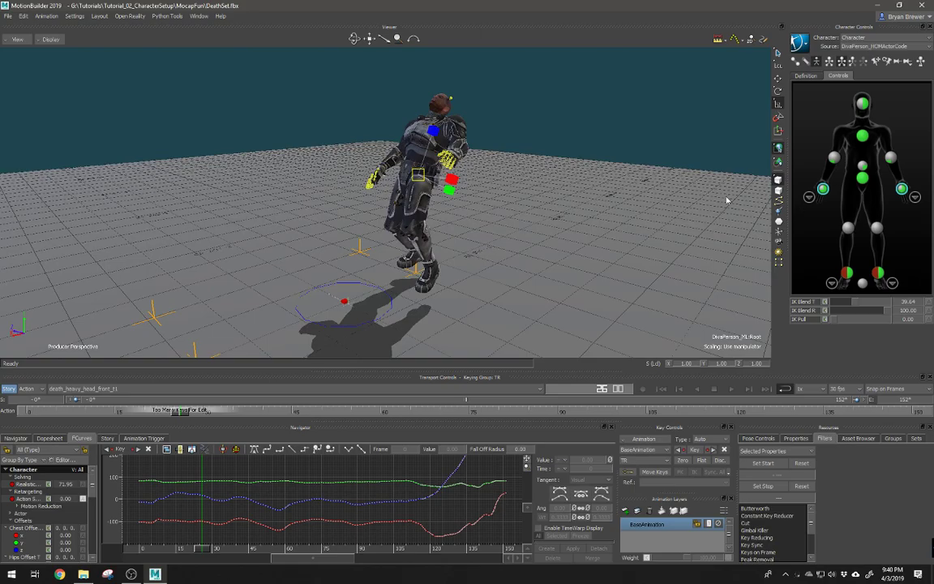
left_click_drag(562, 272, 408, 248)
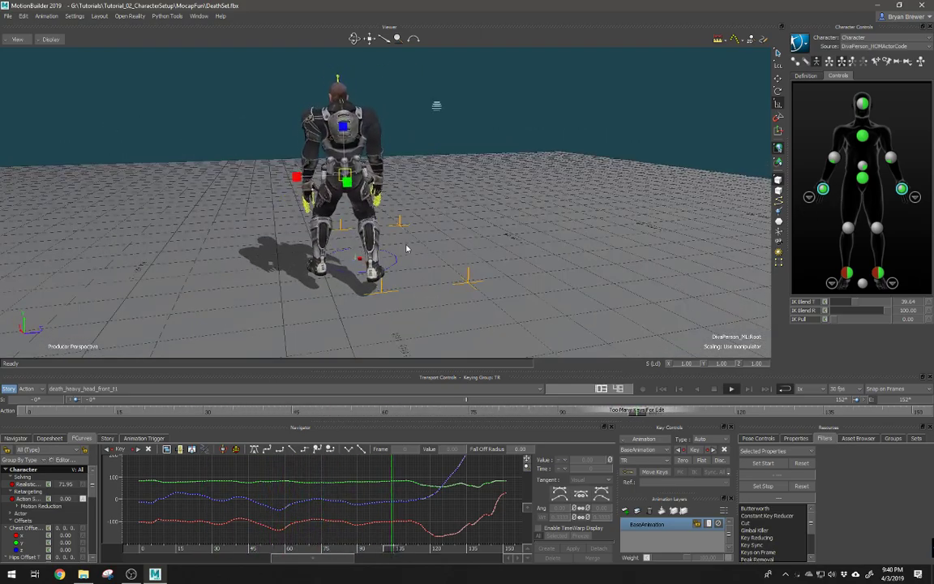
left_click_drag(390, 271, 479, 261)
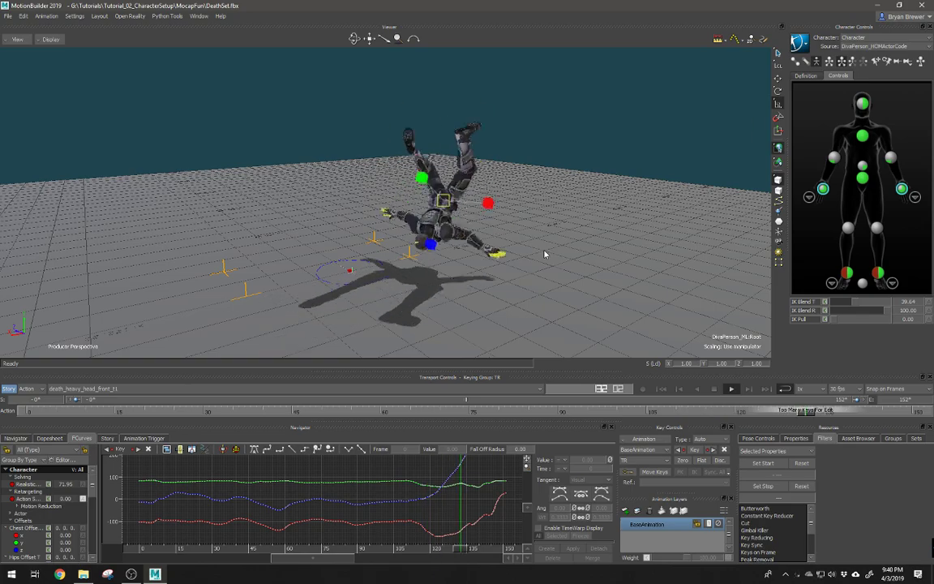
Bake the retargeted death animation to the soldier character's skeleton
left_click(801, 43)
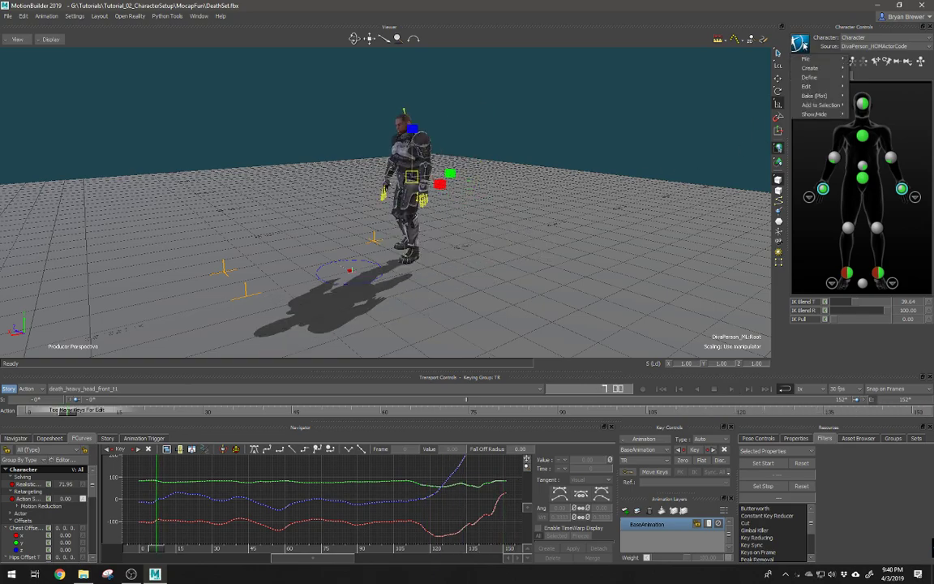
mouse_move(814, 98)
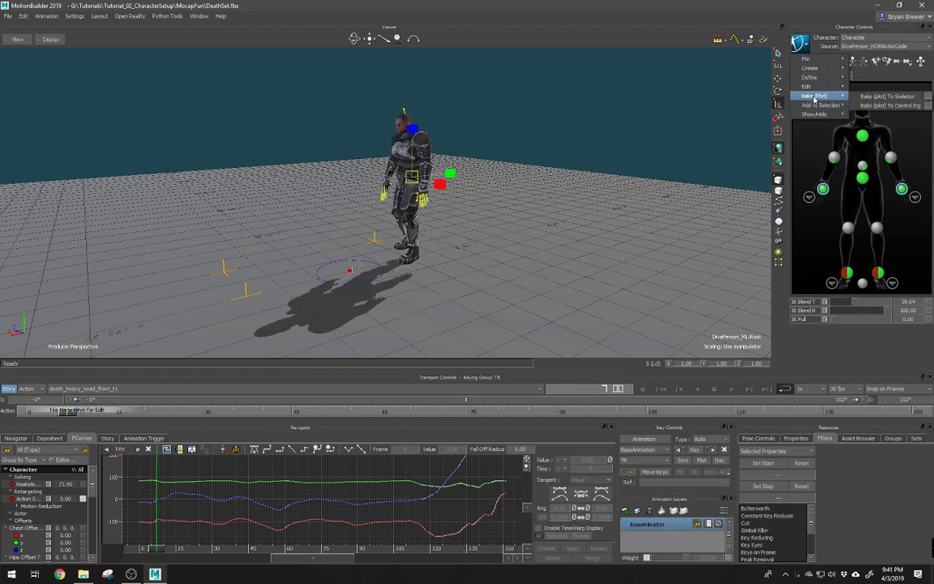
left_click(887, 97)
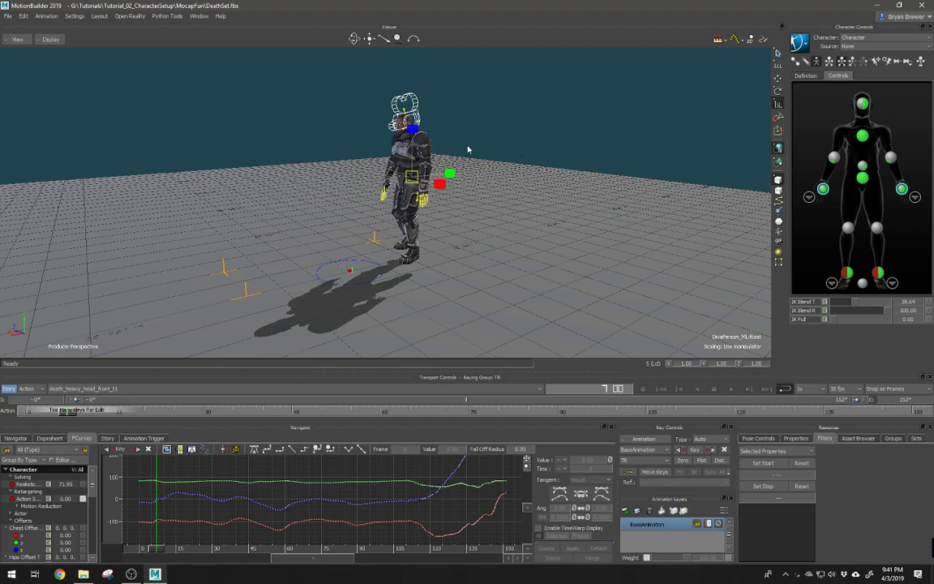
Check the view from the camera at the soldier's head and return to the Producer Perspective
key("ctrl+e")
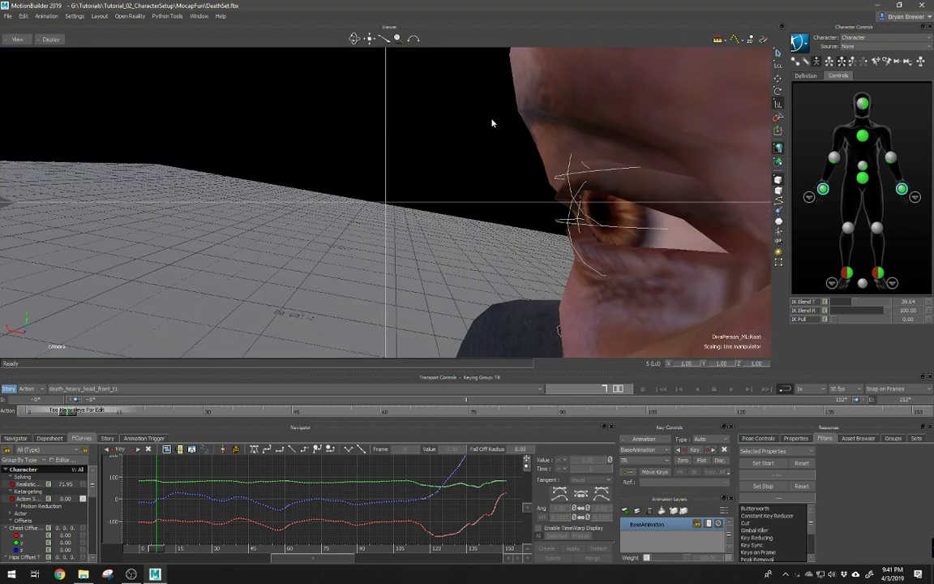
key("ctrl+e")
key("ctrl+e")
key("ctrl+e")
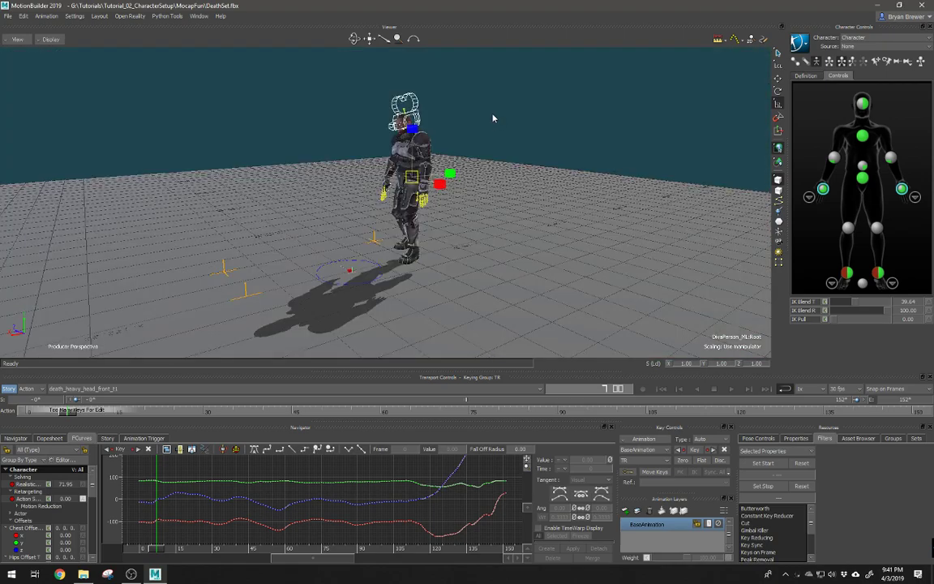
Unlock the rotation of the camera at the soldier's head and rotate it to -90 in Y
left_click(409, 105)
key("r")
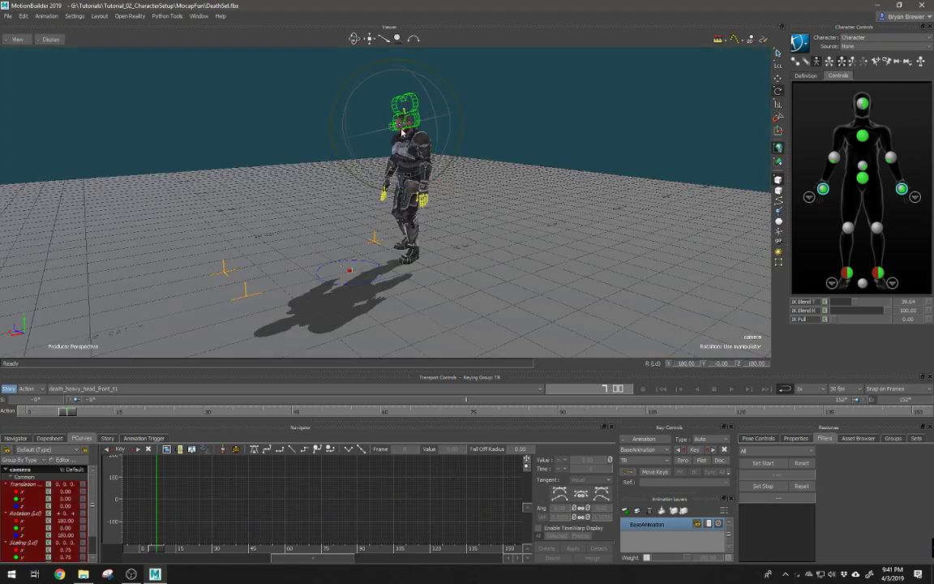
right_click(22, 518)
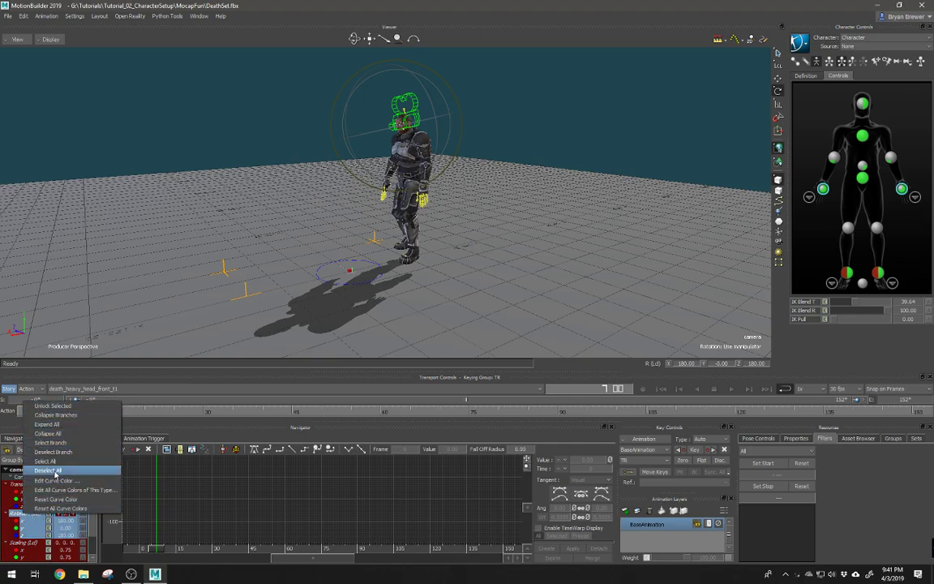
left_click(53, 405)
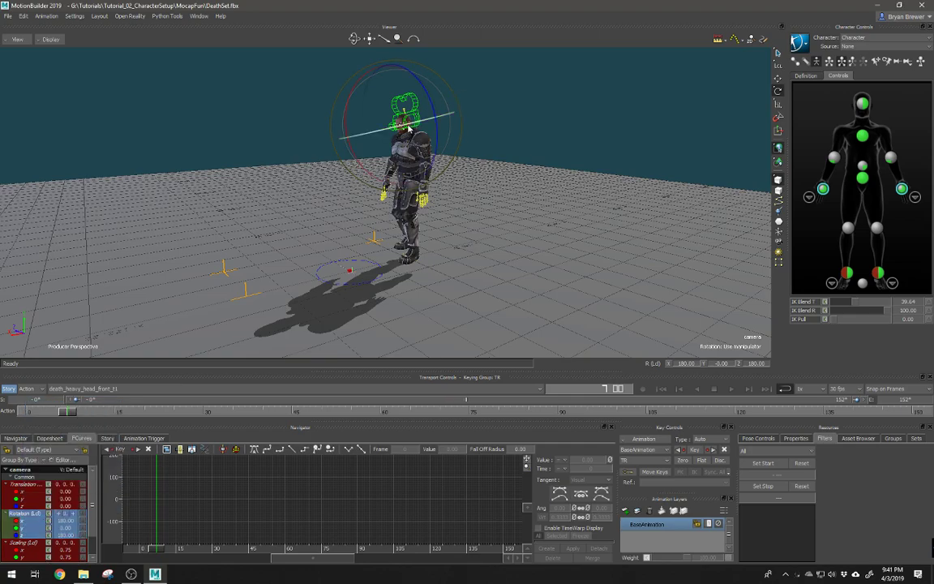
left_click_drag(404, 129, 428, 128)
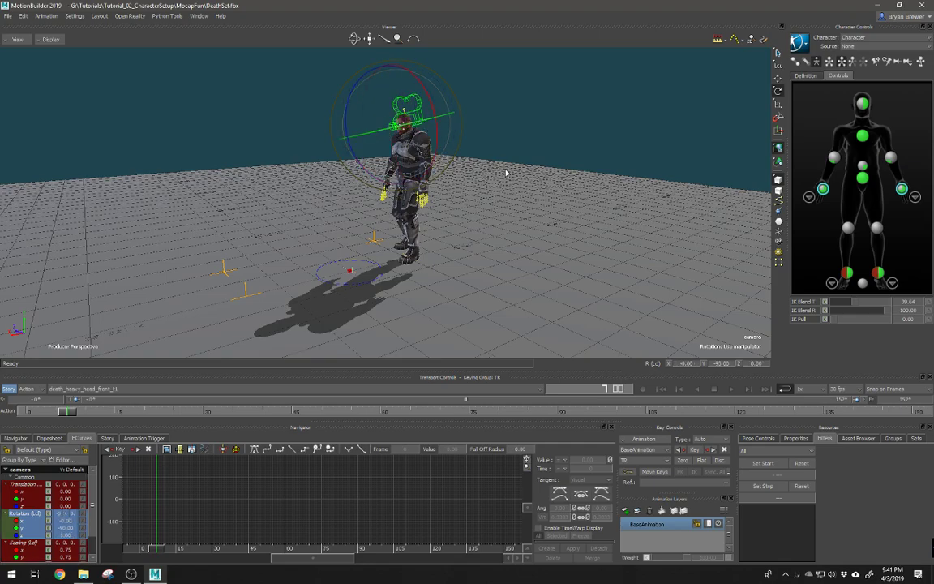
Look through the rotated head camera and set the display to Models only
key("ctrl+i")
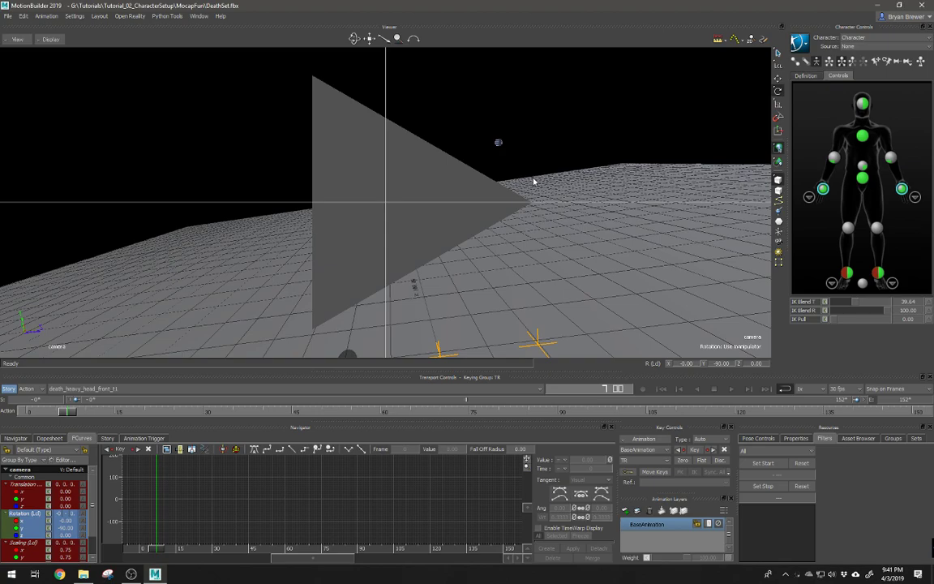
key("ctrl+w")
key("ctrl+w")
key("ctrl+e")
key("ctrl+i")
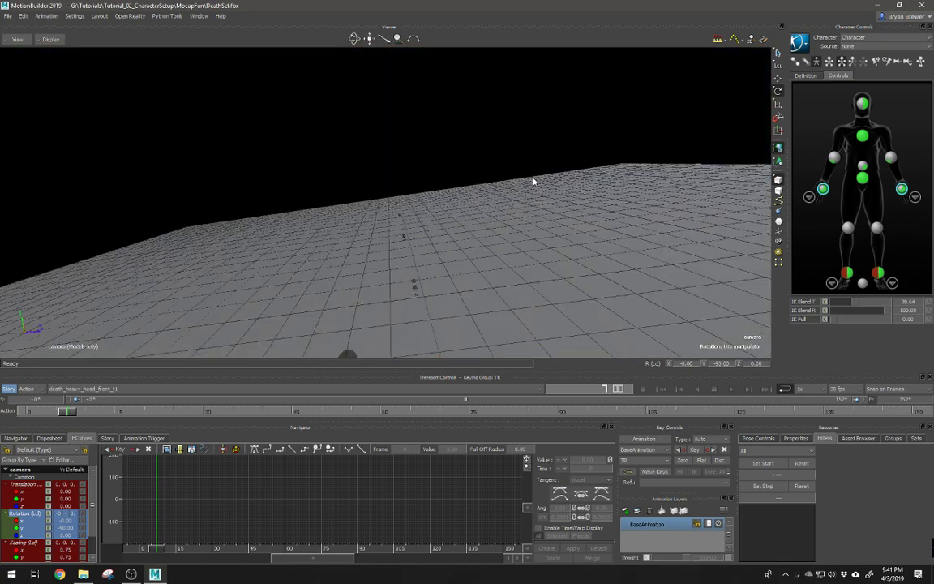
Play and scrub the baked take in the Producer Perspective to review the soldier's death motion, and stop playback
key("space")
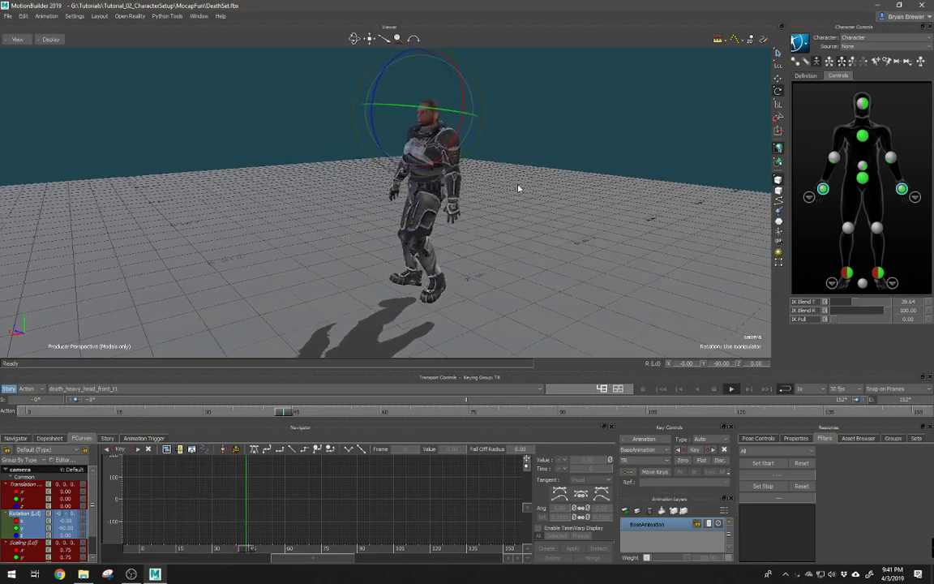
left_click_drag(162, 412, 28, 412)
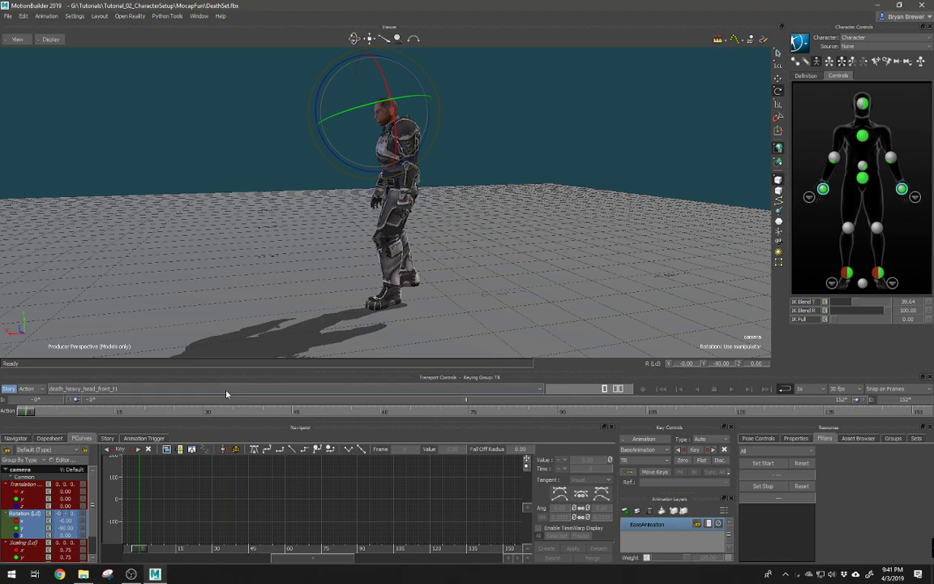
key("space")
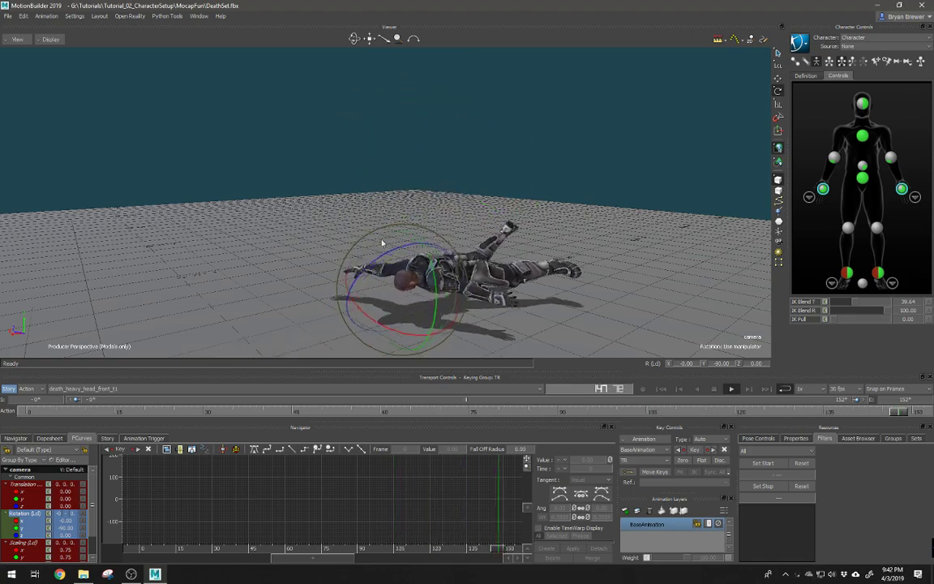
left_click(714, 390)
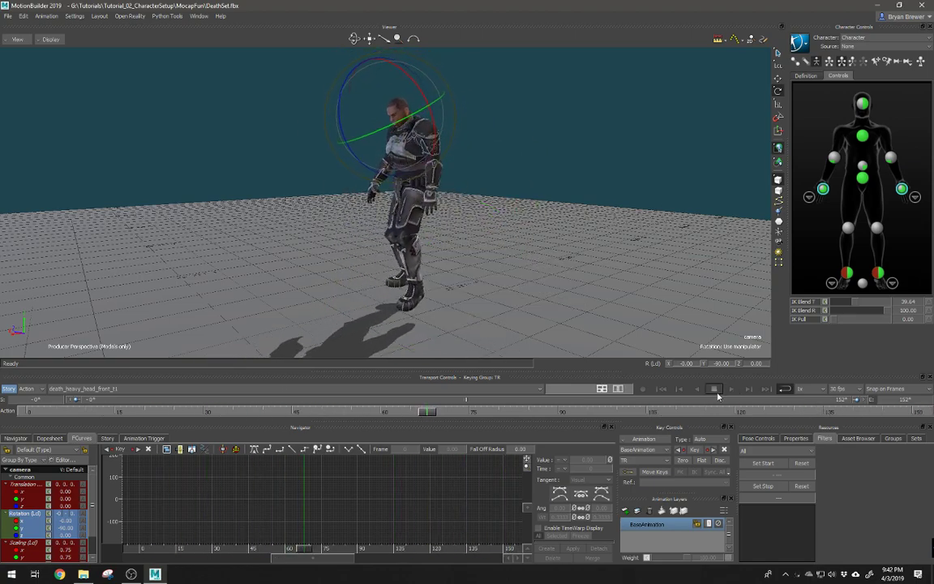
Clear the camera selection and bake the soldier's skeleton animation to the control rig
left_click(570, 107)
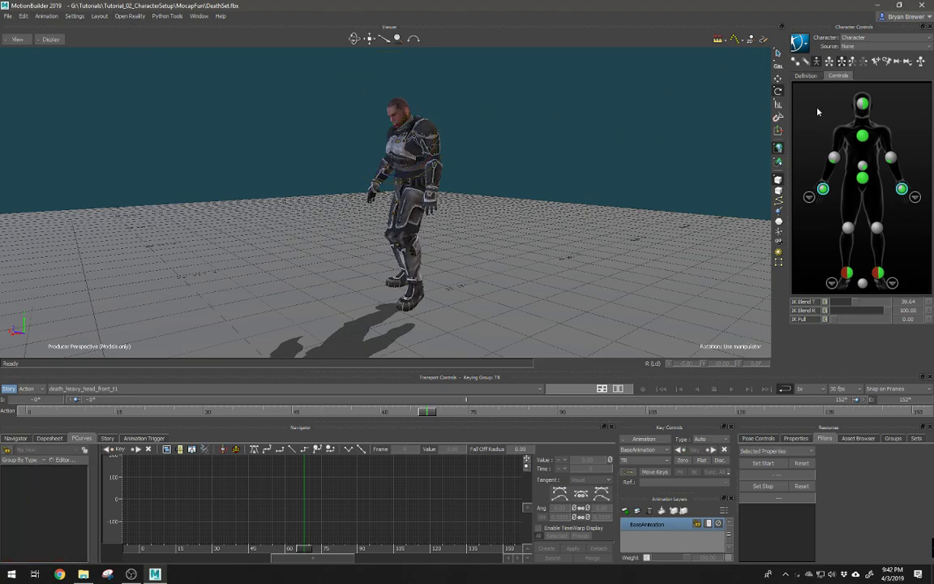
left_click(800, 43)
mouse_move(815, 96)
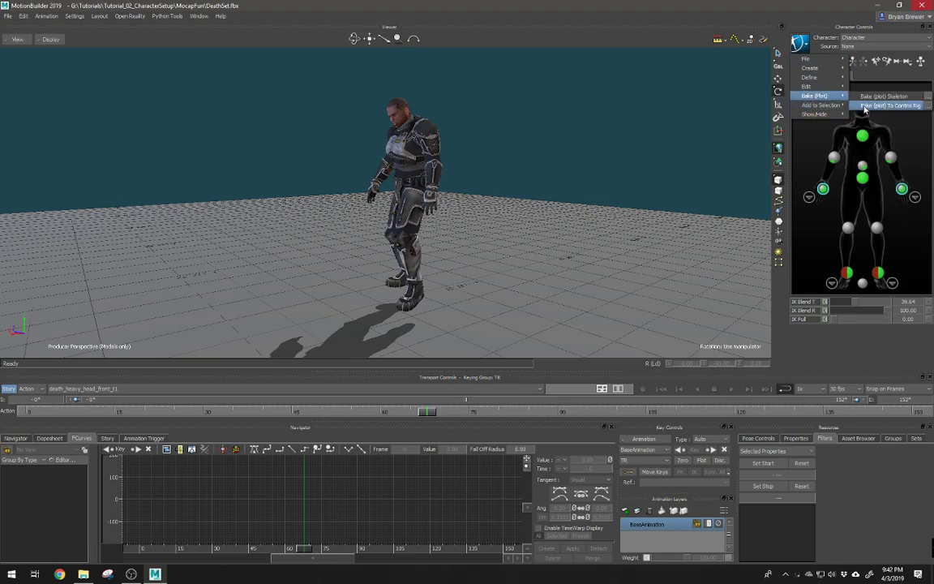
left_click(872, 106)
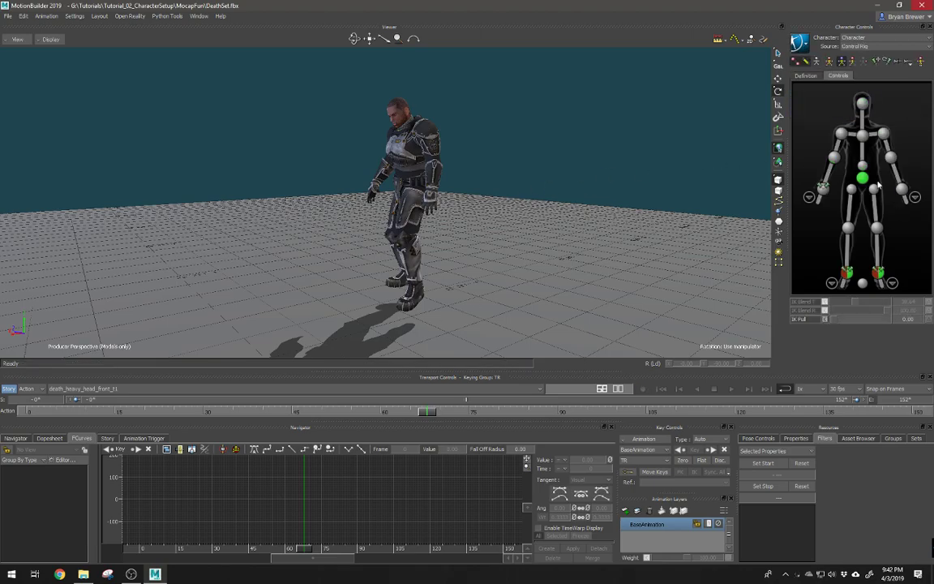
Select the control rig's right wrist effector to inspect its keys, and deselect it
left_click(823, 189)
left_click_drag(441, 185, 441, 172, "alt")
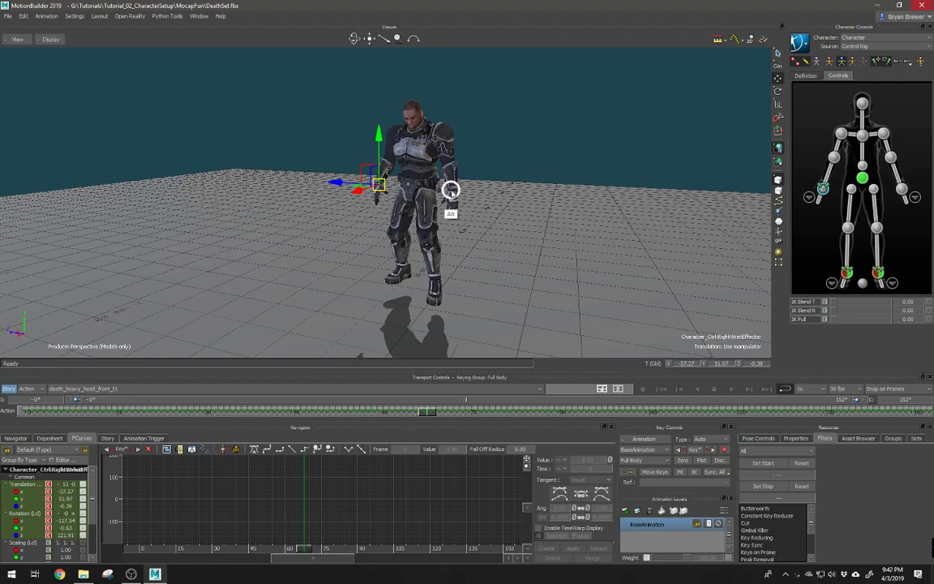
left_click(551, 151)
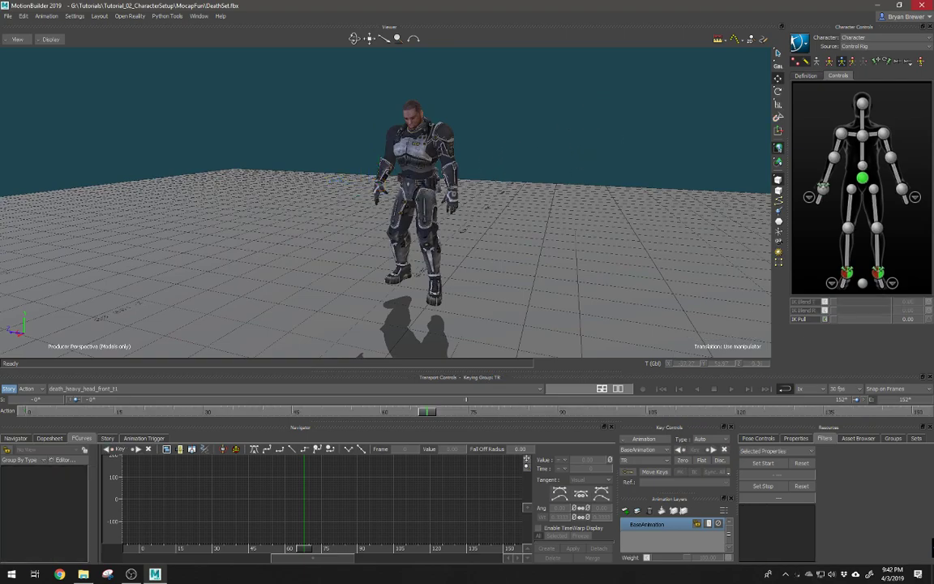
left_click(591, 100)
left_click_drag(435, 121, 400, 179)
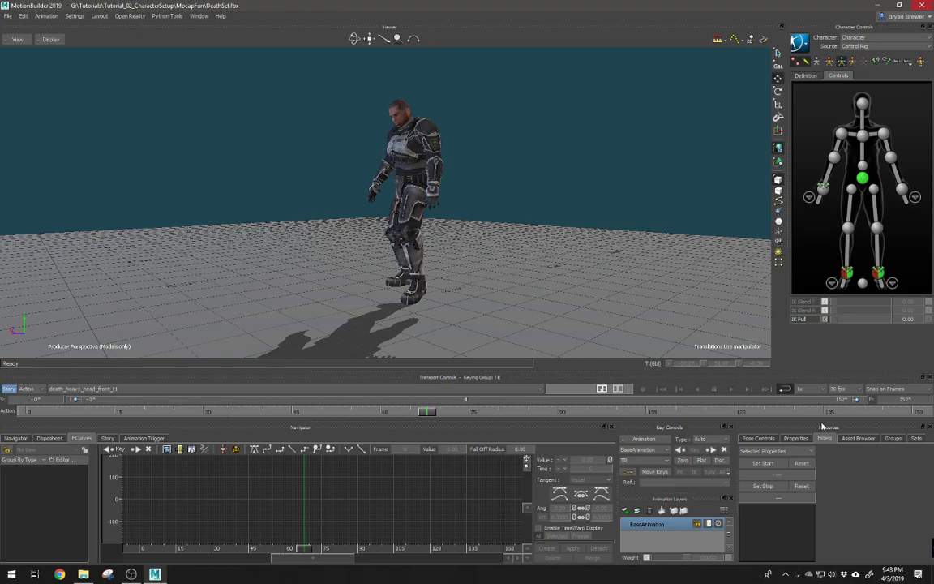
Select the DivaPerson_ML skeleton nodes in the schematic view, put them into a new group and hide that group
key("ctrl+w")
scroll(551, 240, "down", 6)
middle_click_drag(501, 234, 384, 198, "alt")
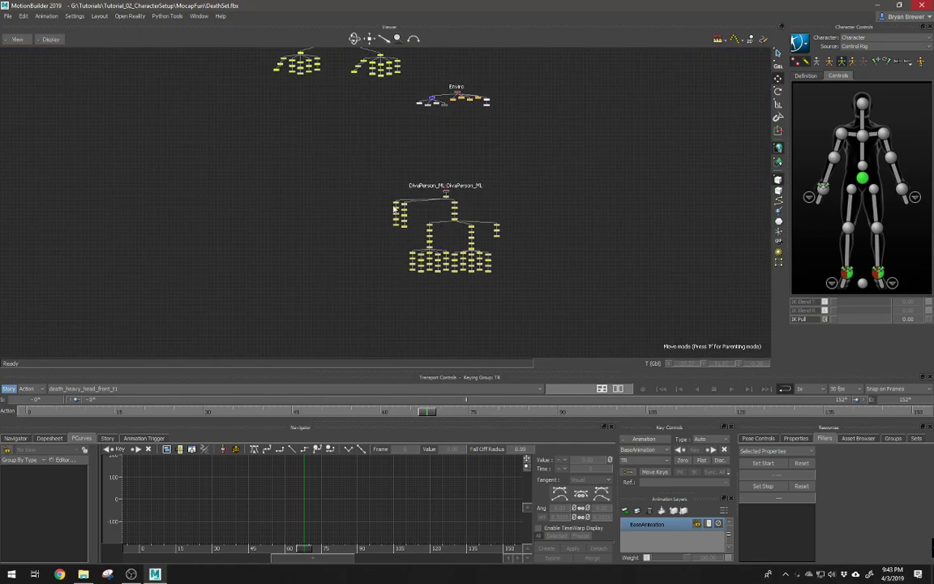
left_click_drag(529, 307, 460, 256)
key("ctrl+e")
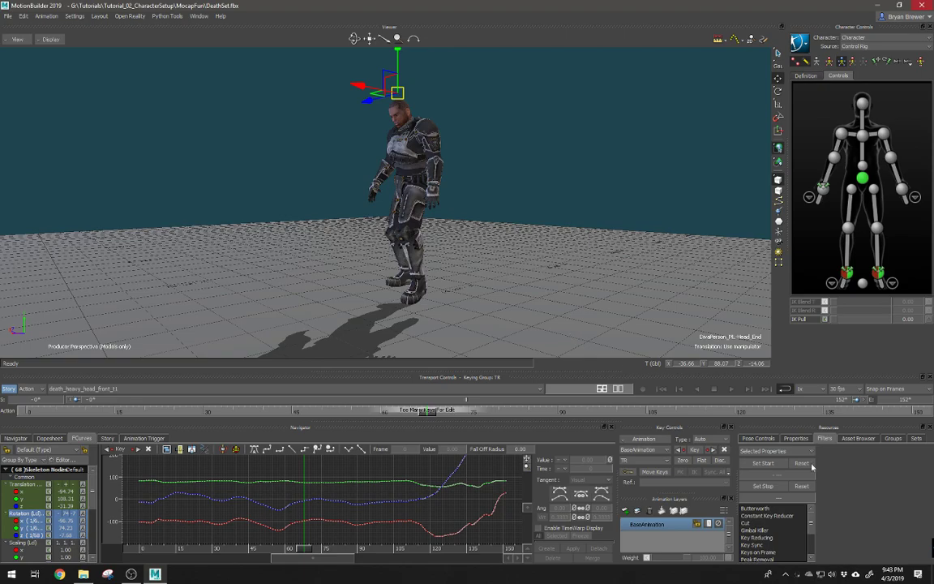
left_click(892, 439)
left_click(755, 548)
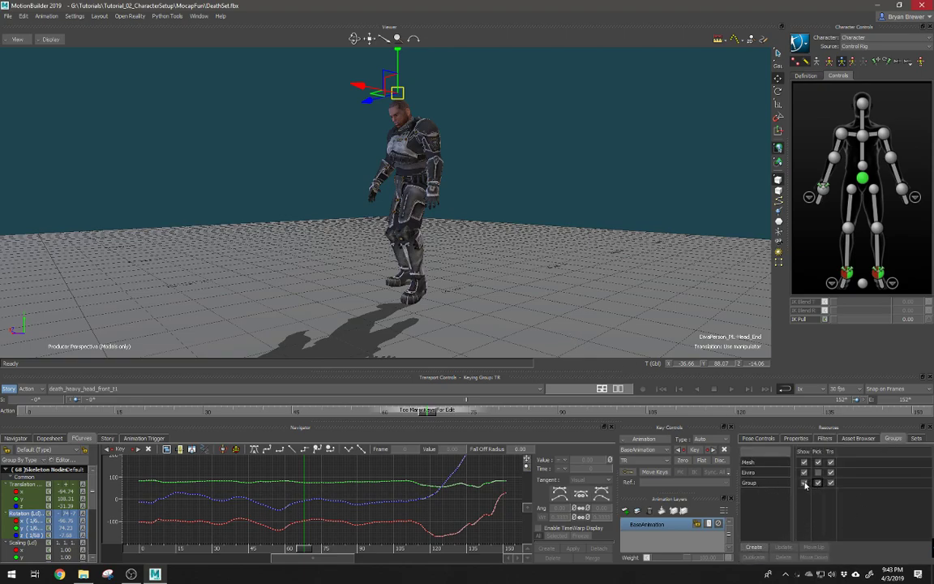
left_click(542, 196)
Switch the viewer display to X-Ray to expose the control rig, and show the character's settings in the Navigator
key("ctrl+a")
key("ctrl+a")
key("ctrl+a")
key("ctrl+a")
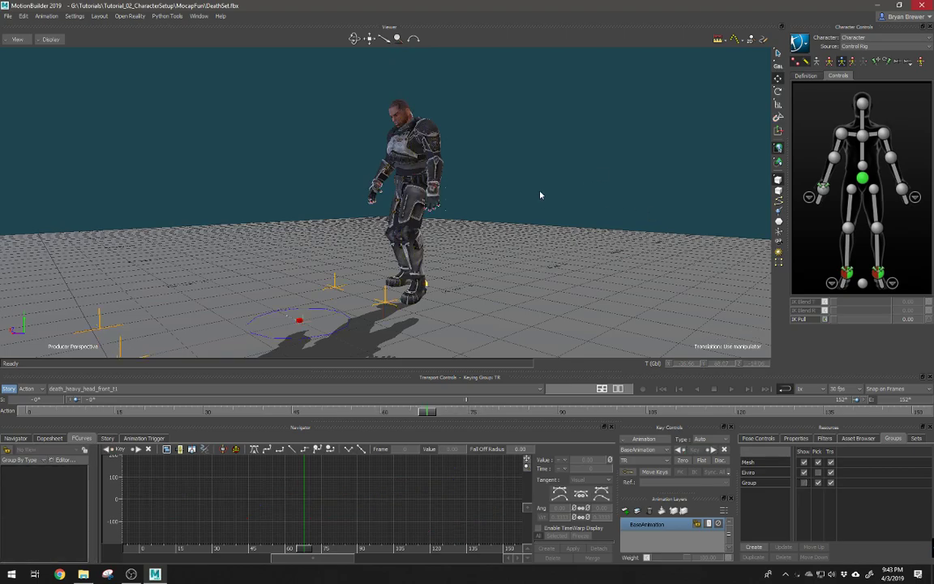
mouse_move(514, 194)
left_mouse_down("ctrl+shift")
mouse_move(463, 207)
mouse_move(513, 202)
mouse_move(487, 210)
mouse_move(444, 209)
left_mouse_up("ctrl+shift")
mouse_move(345, 316)
left_mouse_down("ctrl+shift")
mouse_move(405, 245)
mouse_move(381, 268)
left_mouse_up("ctrl+shift")
left_click(30, 441)
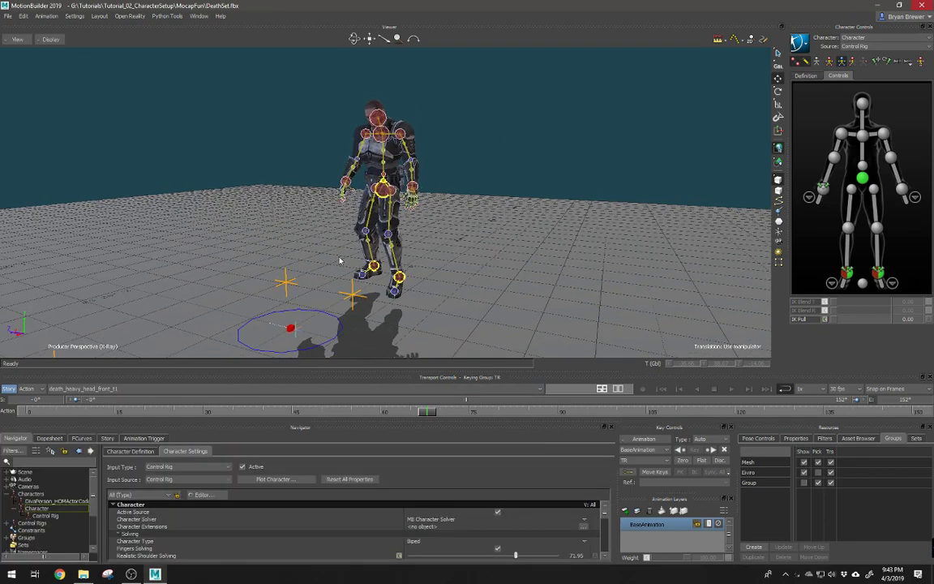
Select the control rig's hips effector and, at frame 0, lower it to about 40.41 in Y
left_click(382, 195)
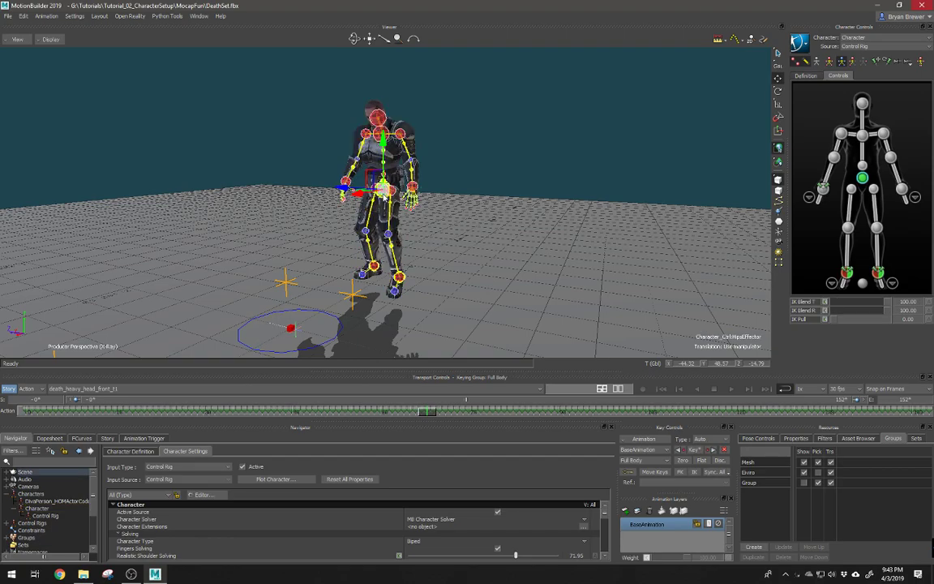
left_click_drag(433, 412, 20, 414)
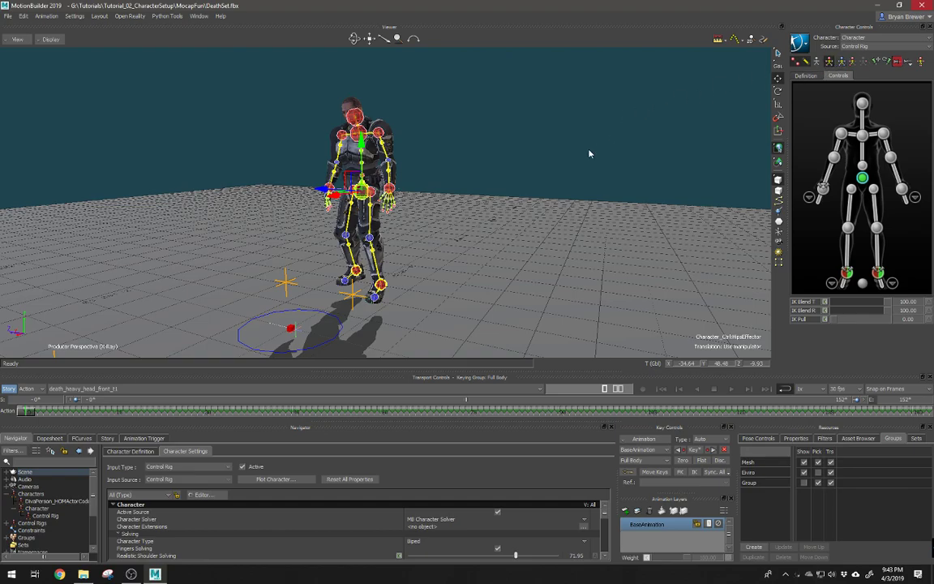
left_click_drag(361, 144, 361, 164)
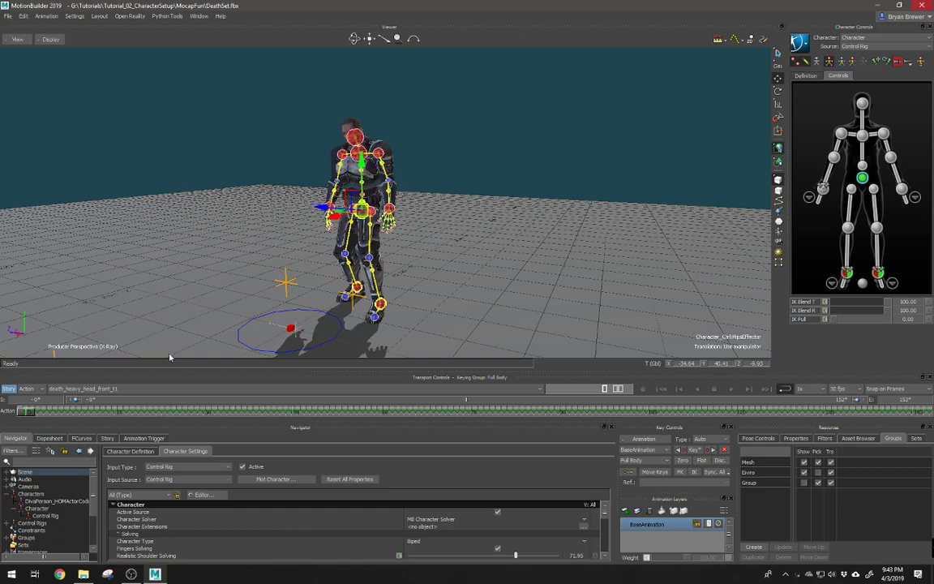
Add a new animation layer above the base animation and return the viewer from X-Ray to normal display
left_click(624, 511)
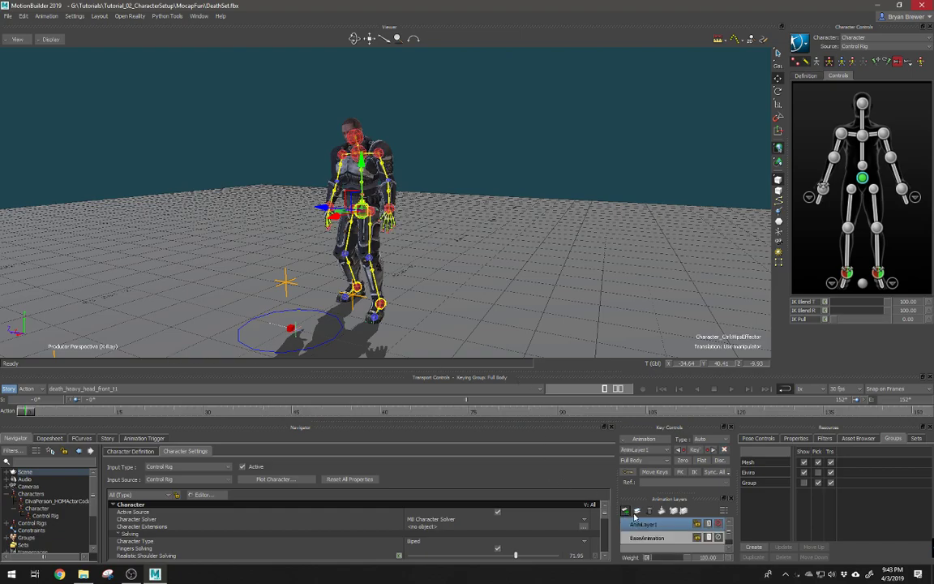
left_click_drag(334, 270, 383, 236)
key("ctrl+a")
Play and scrub the take to examine the body's motion with the adjusted hips, and return to frame 0
key("space")
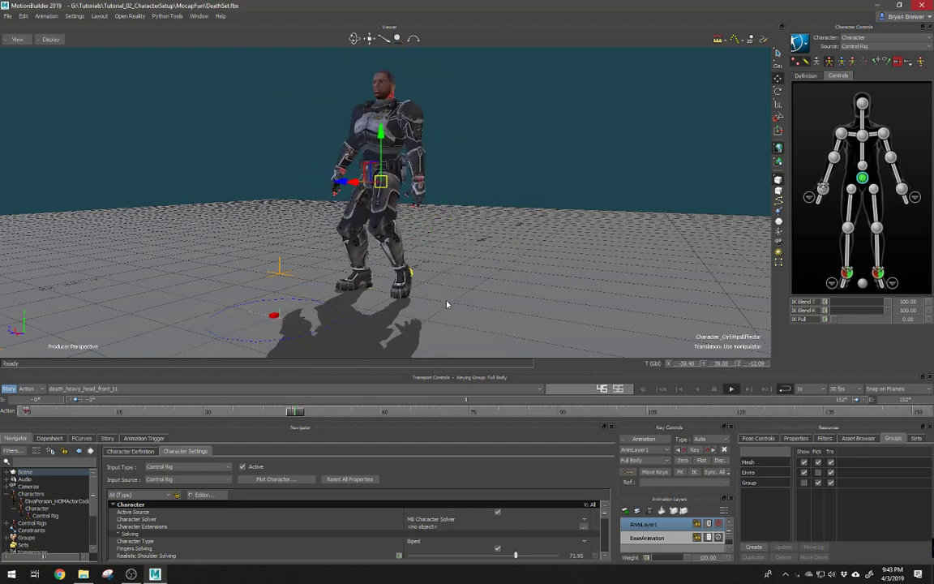
mouse_move(297, 415)
left_mouse_down()
mouse_move(848, 421)
mouse_move(830, 439)
mouse_move(920, 446)
mouse_move(481, 440)
mouse_move(445, 421)
left_mouse_up()
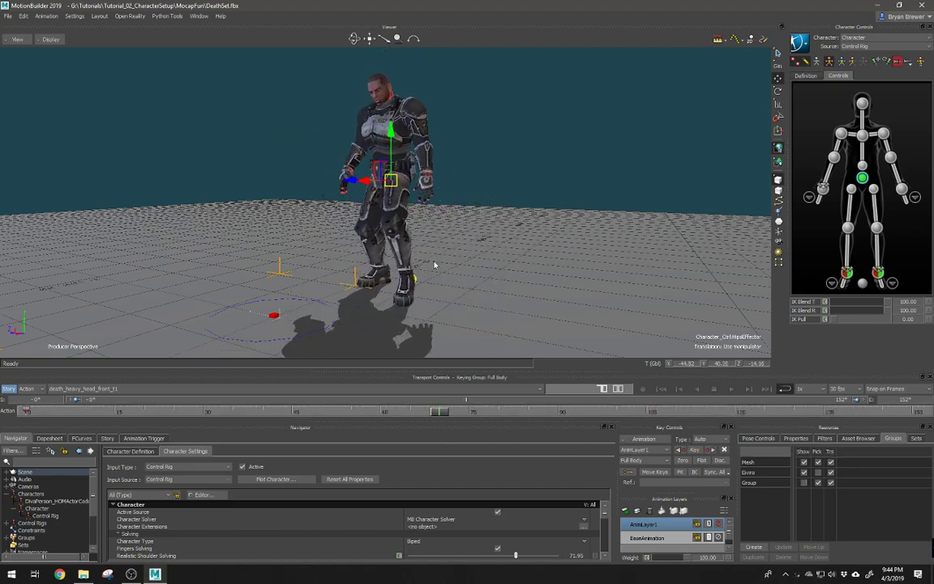
left_click_drag(370, 249, 396, 236)
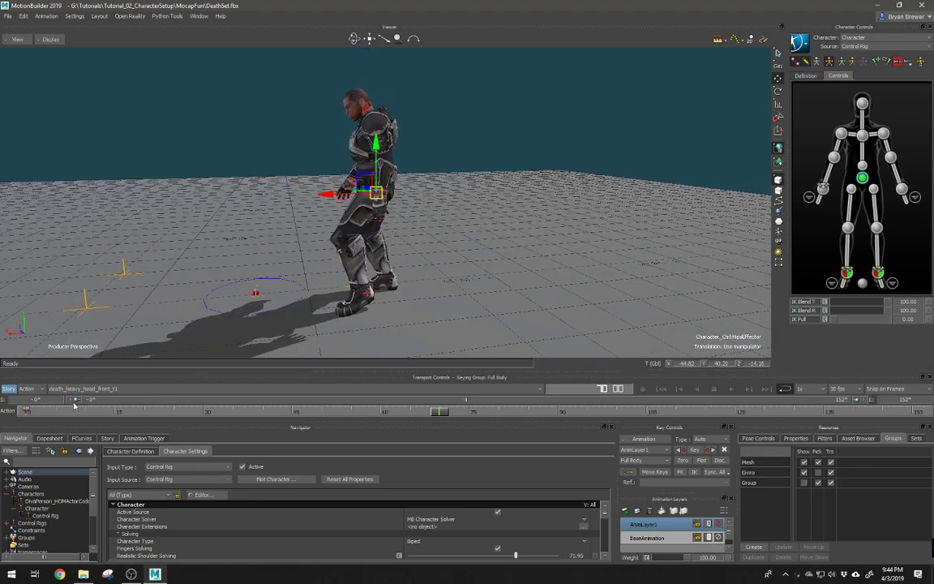
left_click_drag(45, 412, 638, 404)
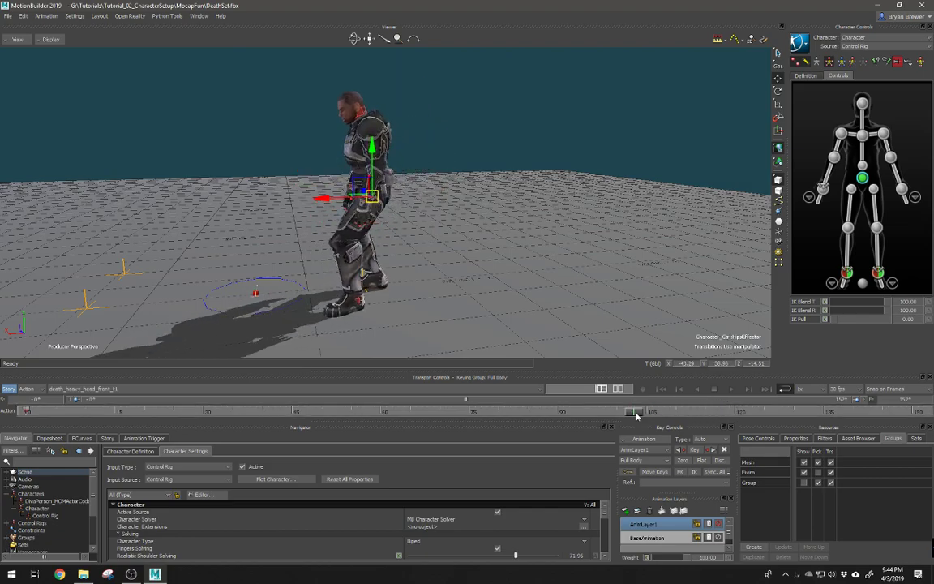
left_click_drag(638, 415, 23, 411)
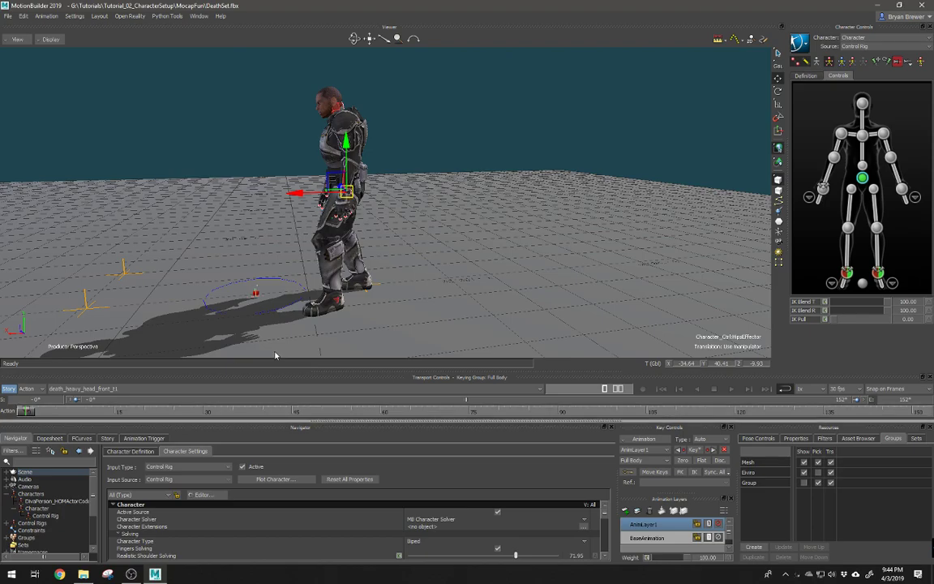
Bake the character's animation to the skeleton and bake it back onto the control rig
left_click_drag(355, 241, 377, 240, "alt")
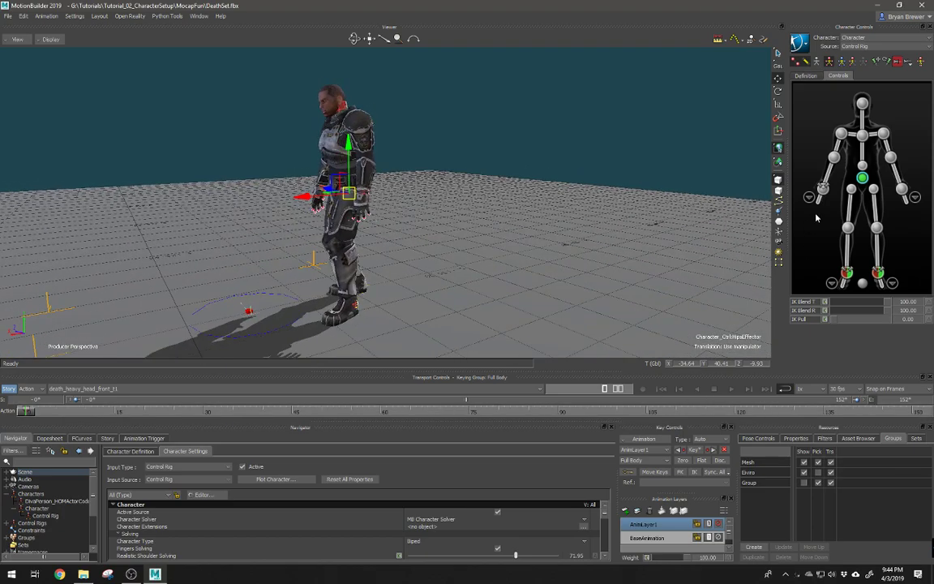
left_click(801, 46)
mouse_move(739, 95)
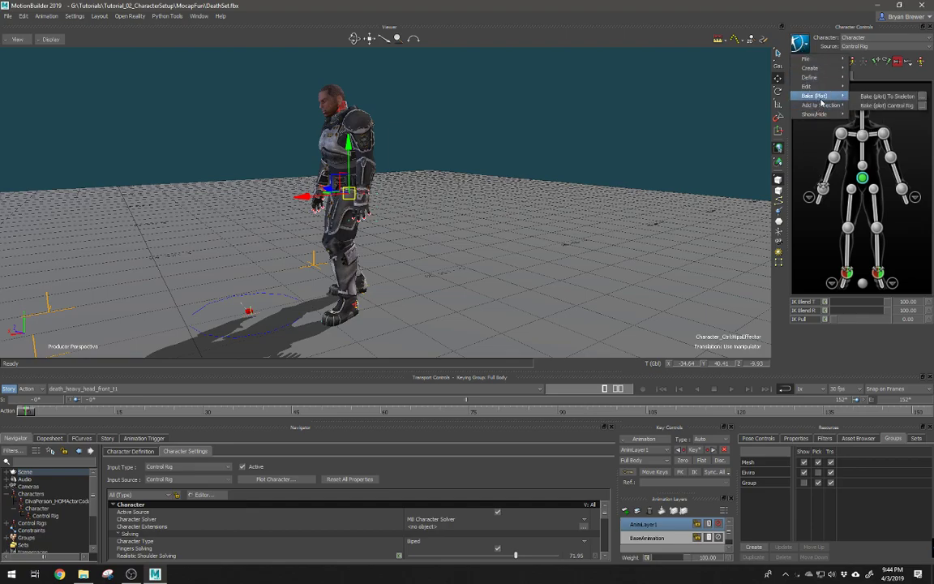
left_click(785, 91)
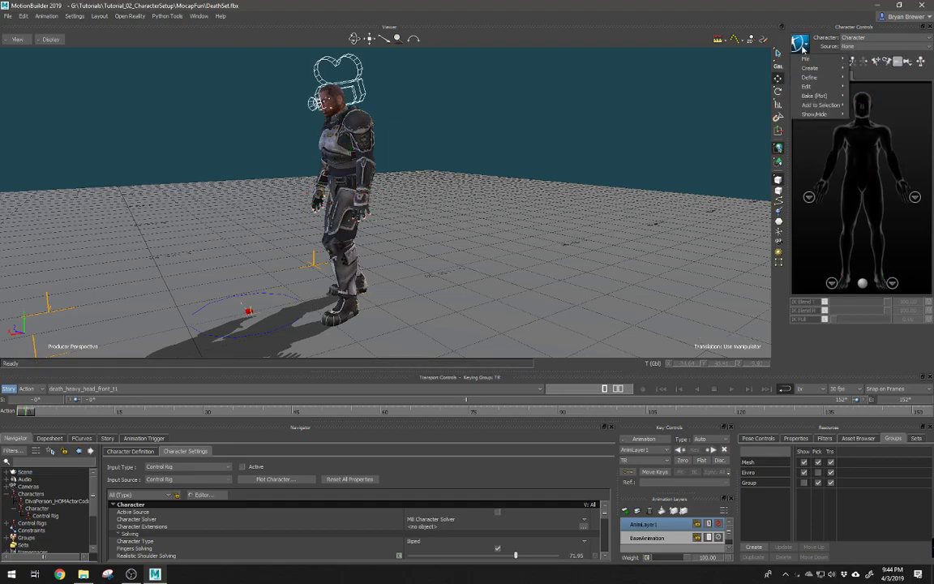
left_click(801, 45)
mouse_move(816, 96)
left_click(859, 106)
Play the rebaked death take to review it, and return to the first frame
left_click_drag(438, 129, 459, 134, "alt")
key("space")
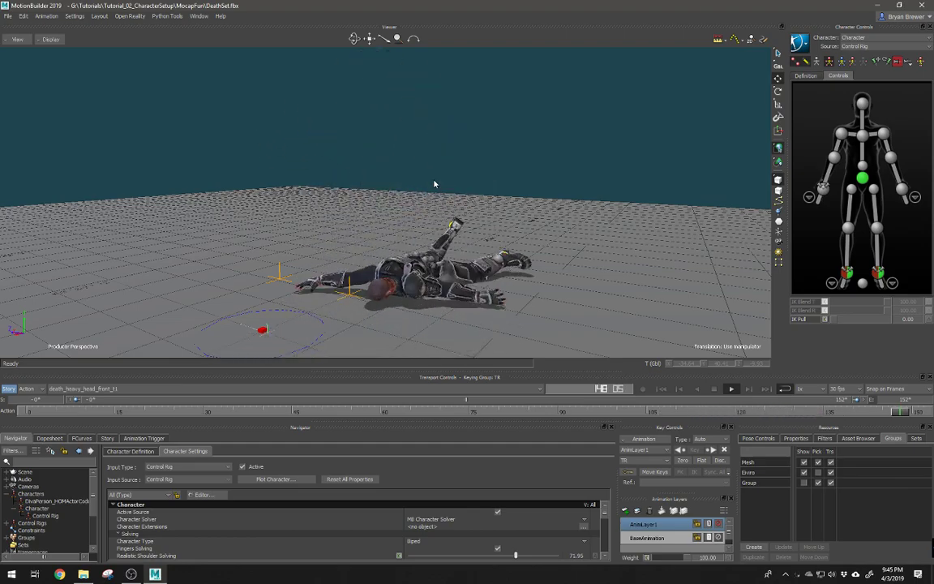
key("space")
left_click(31, 411)
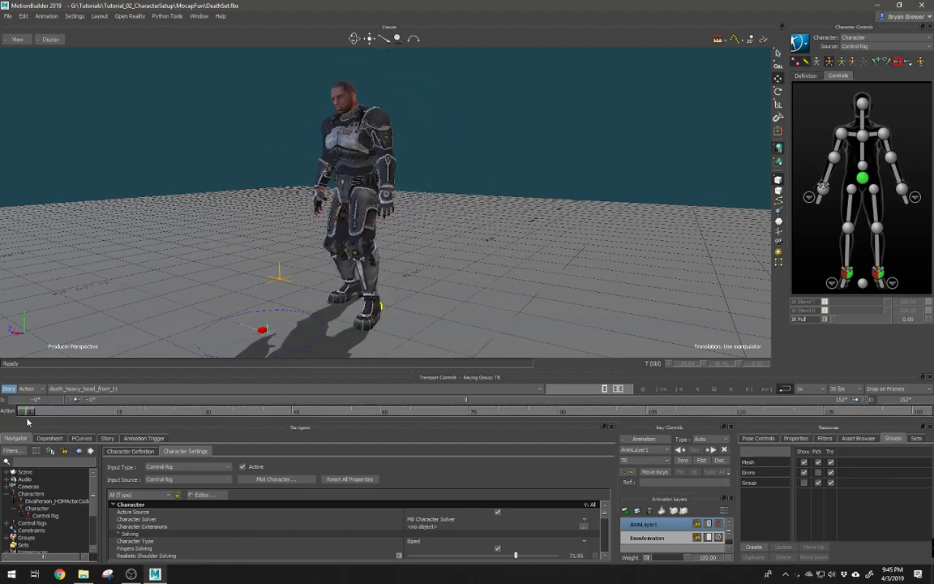
Insert a character animation track in the Story timeline and assign it to Character
left_click(107, 439)
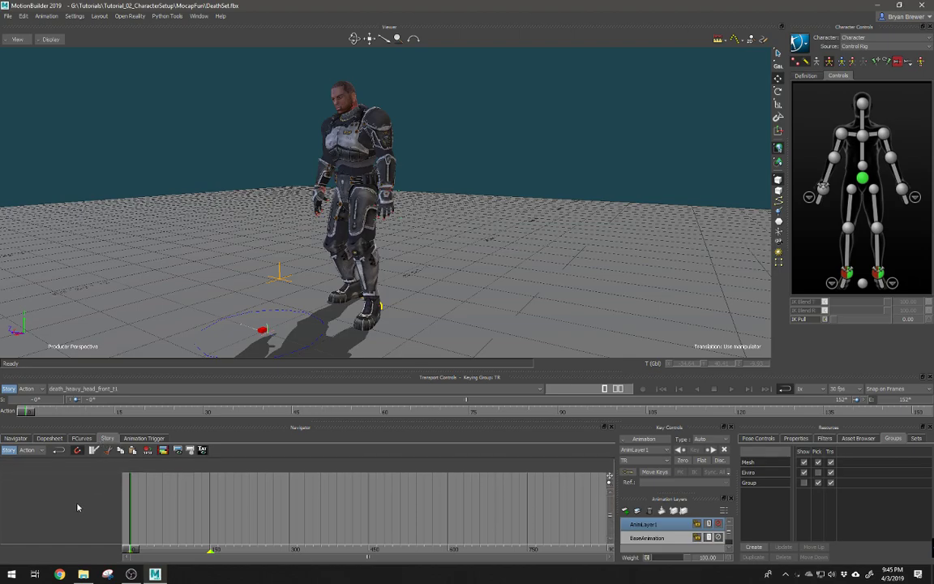
right_click(71, 449)
mouse_move(121, 266)
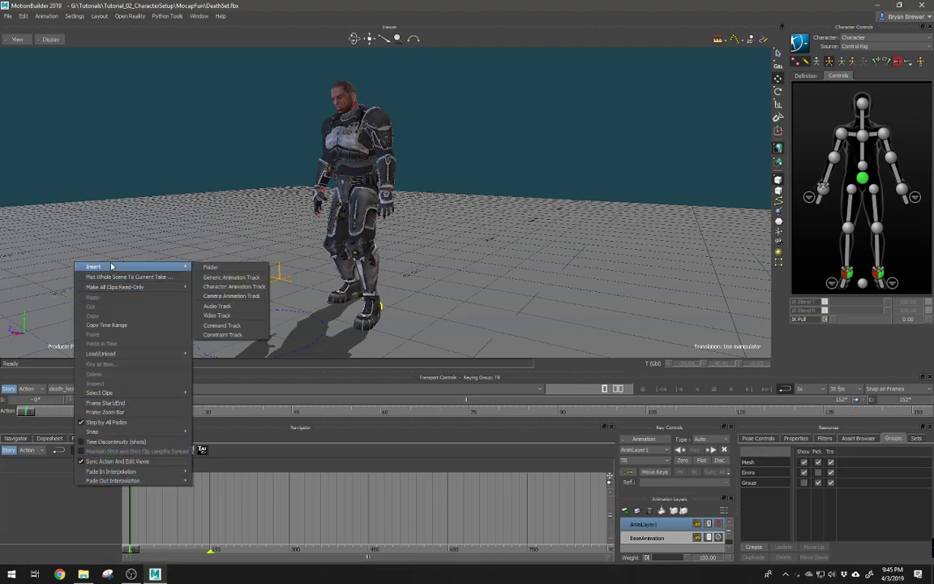
left_click(235, 287)
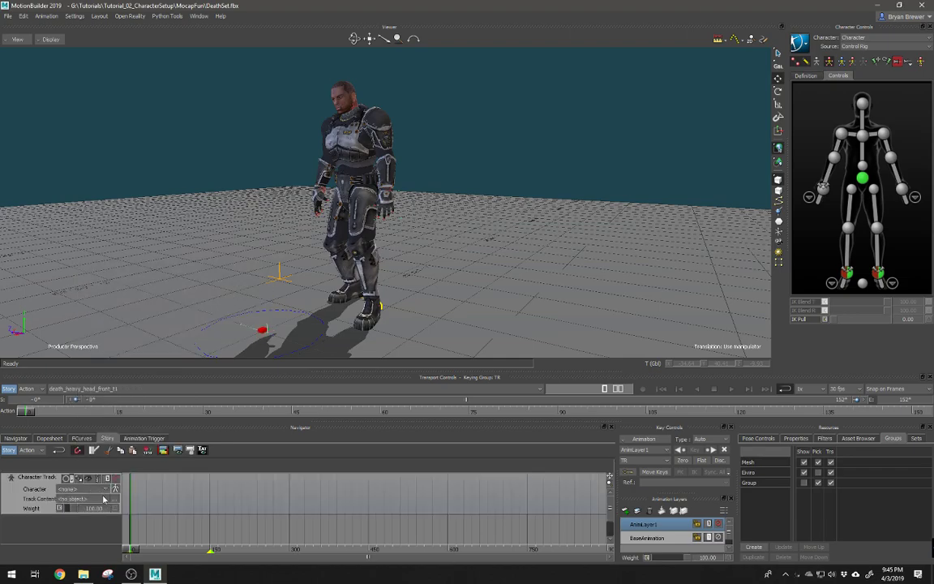
left_click(105, 491)
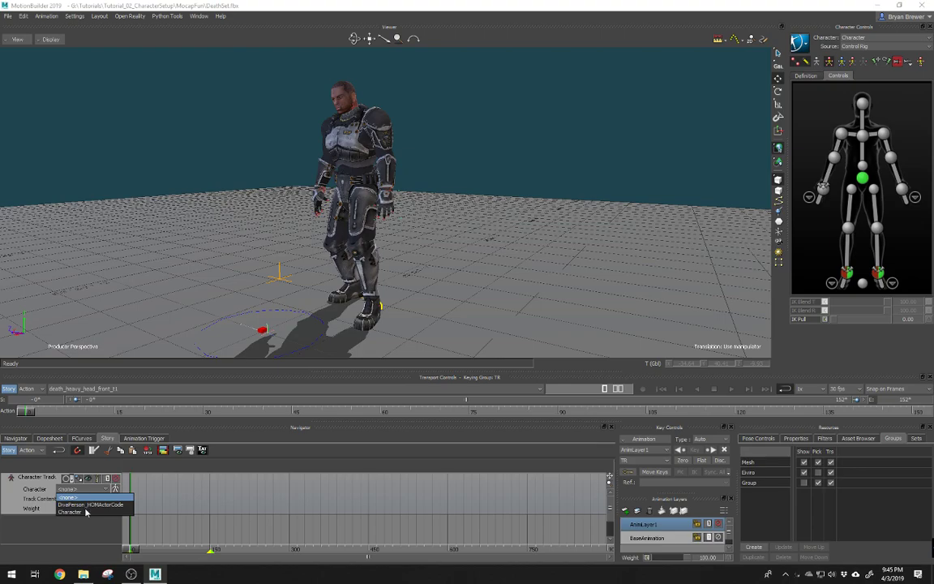
left_click(69, 512)
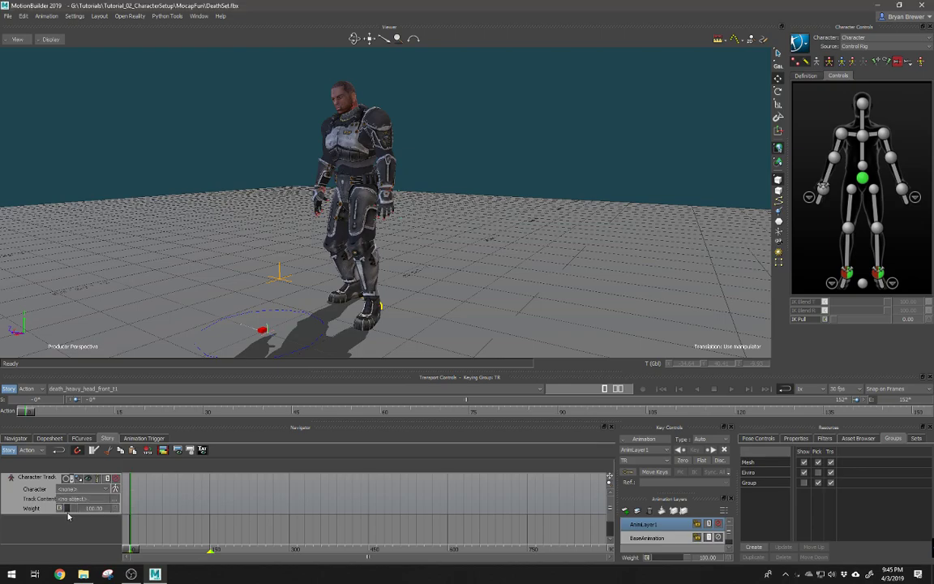
Insert the current take death_heavy_head_front_t1 as a clip on the character track, accepting the merged layer animation
right_click(178, 502)
left_click(229, 266)
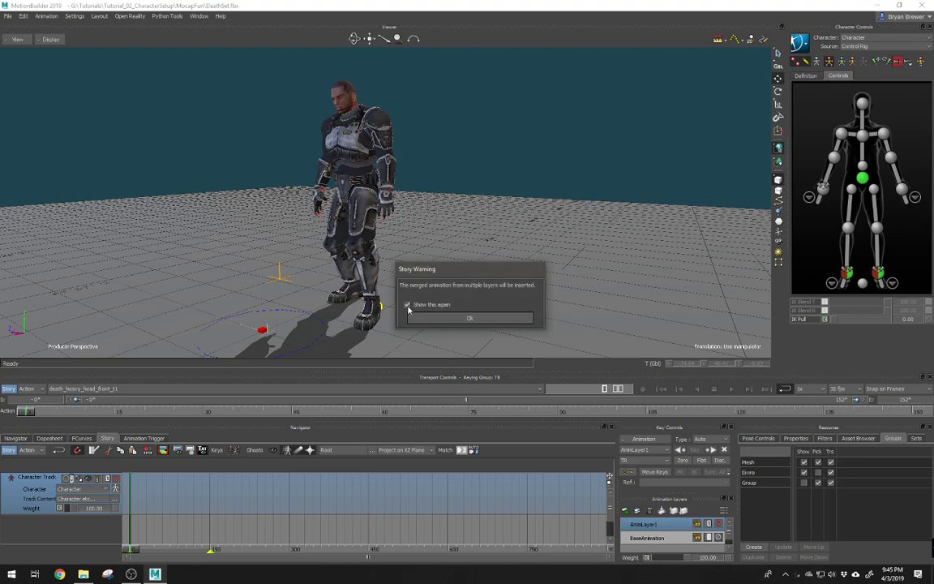
left_click(413, 318)
left_click_drag(217, 524, 310, 535, "shift")
mouse_move(252, 552)
left_mouse_down()
mouse_move(276, 552)
mouse_move(248, 551)
left_mouse_up()
scroll(272, 533, "up", 5)
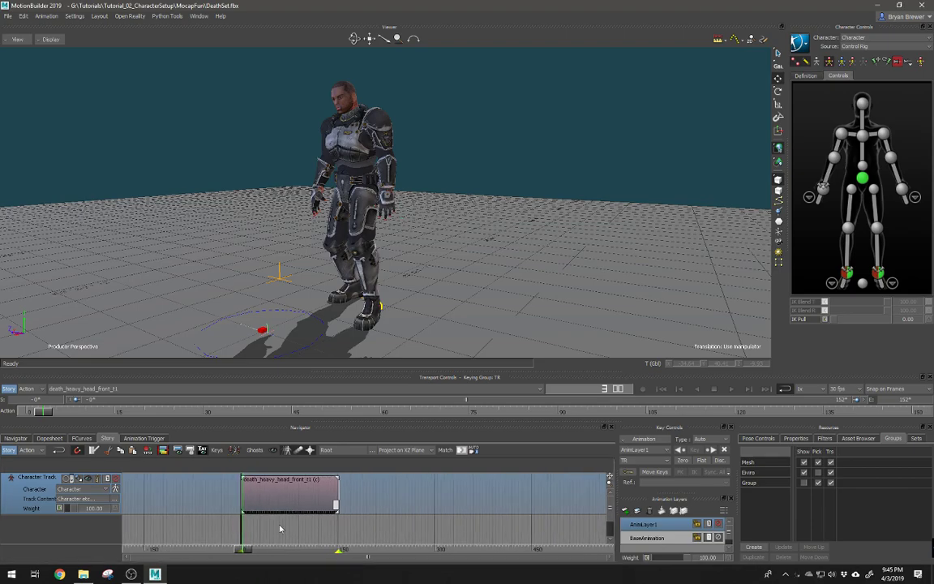
scroll(236, 531, "up", 6)
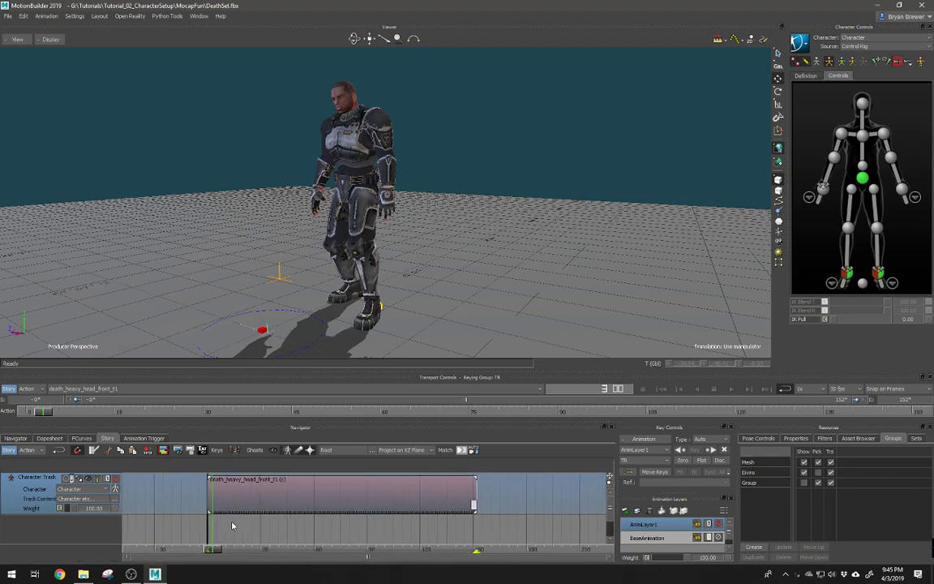
Trim the first 7 frames off the death clip and move the clip back to start at frame 0
left_click_drag(194, 551, 211, 504)
left_click(207, 480)
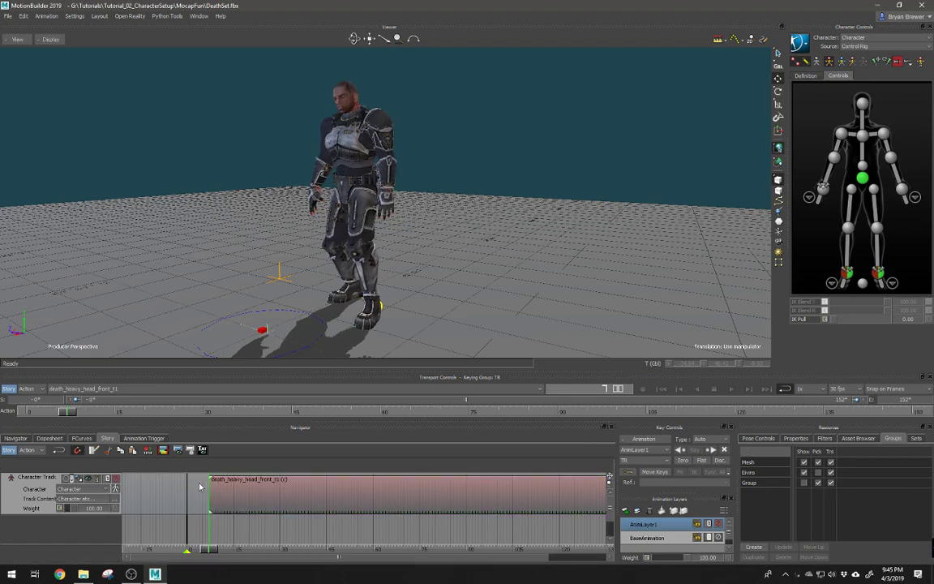
left_click(205, 483)
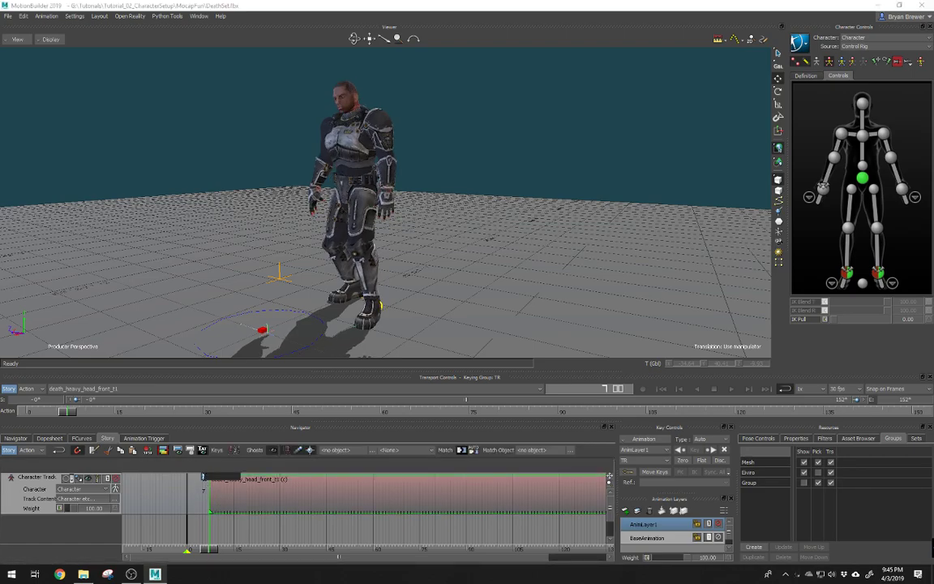
left_click_drag(223, 480, 205, 480)
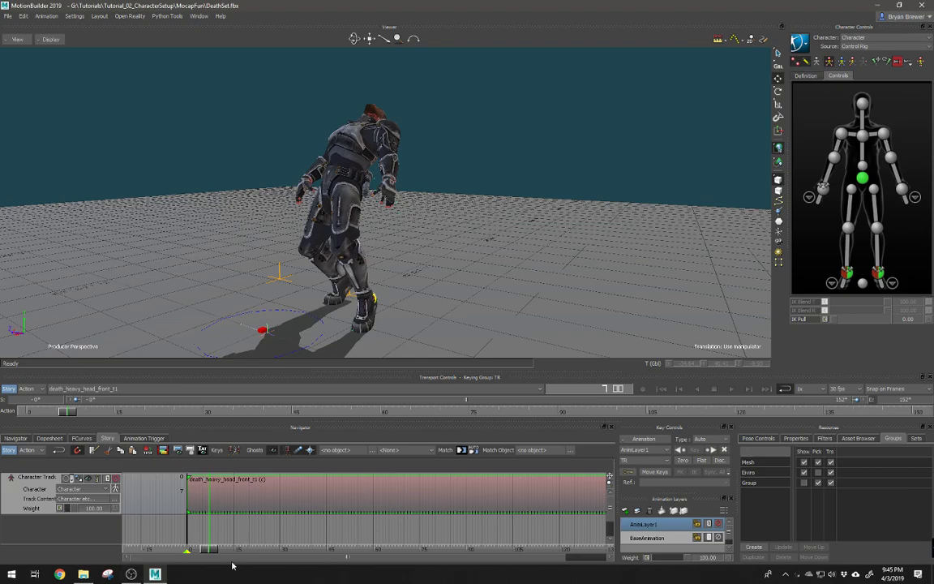
Split the death clip with the razor at about frame 10 and again at about frame 110
mouse_move(210, 552)
left_mouse_down()
mouse_move(183, 552)
mouse_move(218, 555)
left_mouse_up()
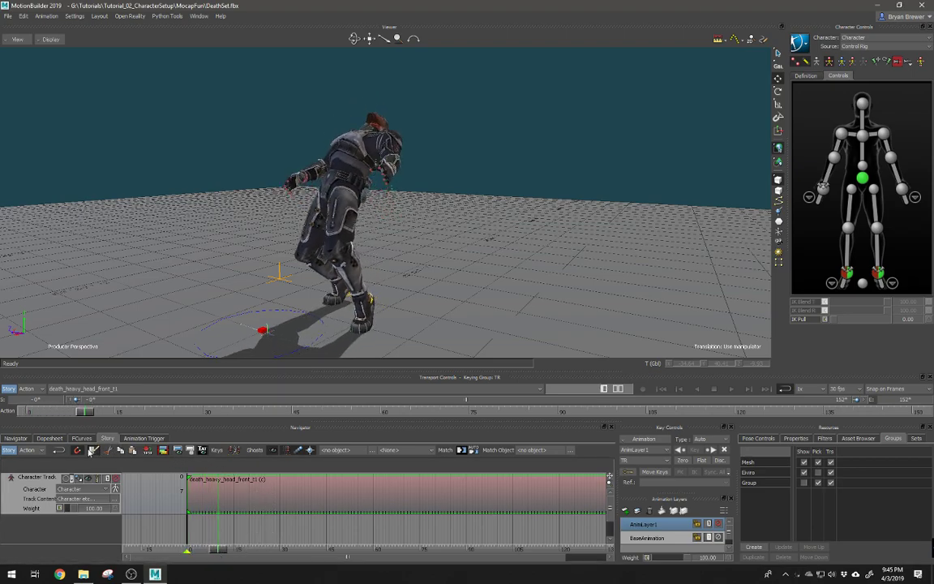
left_click(91, 451)
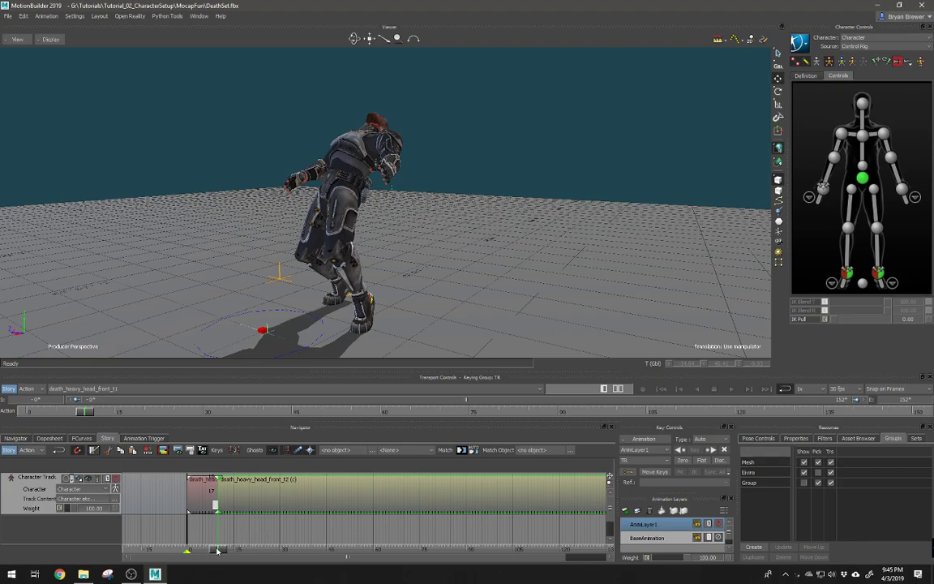
left_click_drag(217, 551, 529, 557)
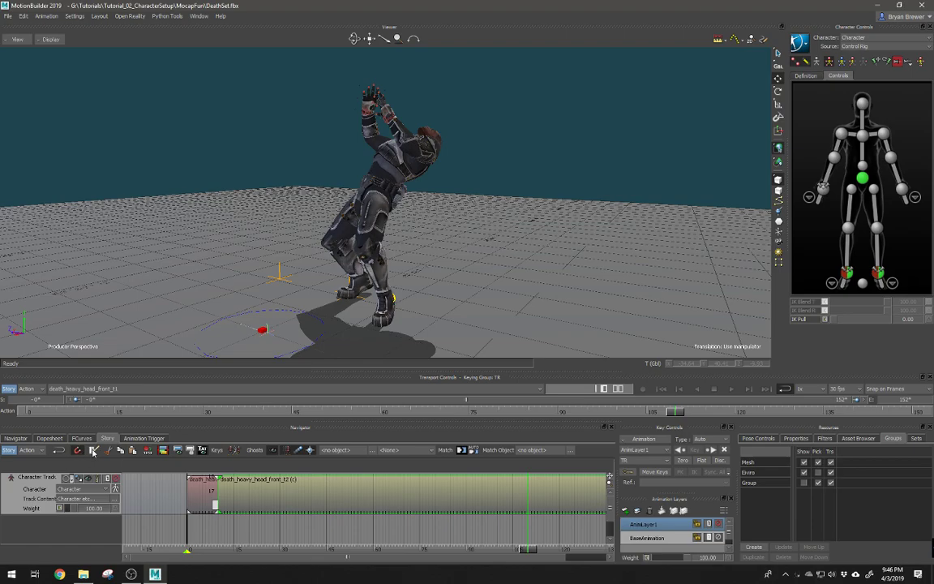
left_click(94, 452)
Delete the middle section of the split clip and move the last section directly against the end of the first
left_click(399, 500)
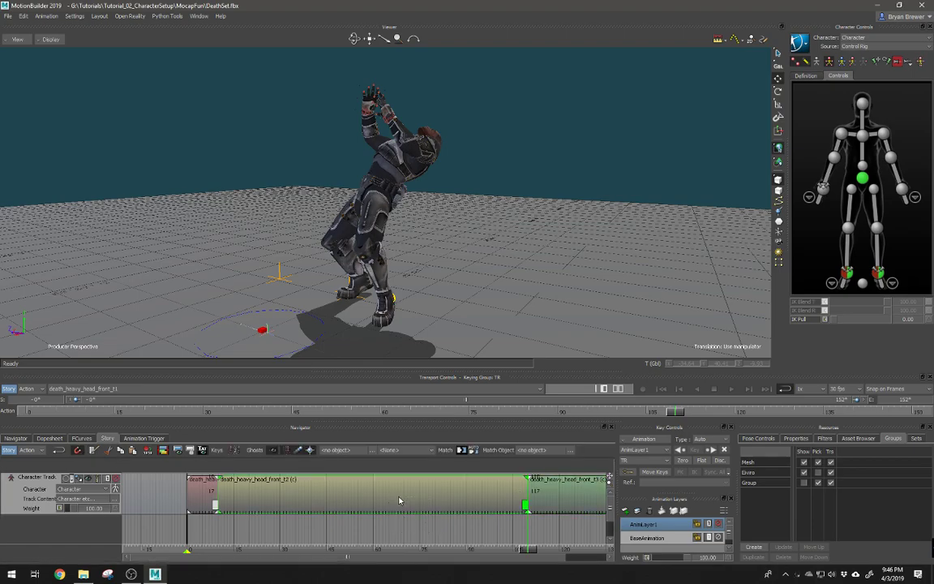
key("Delete")
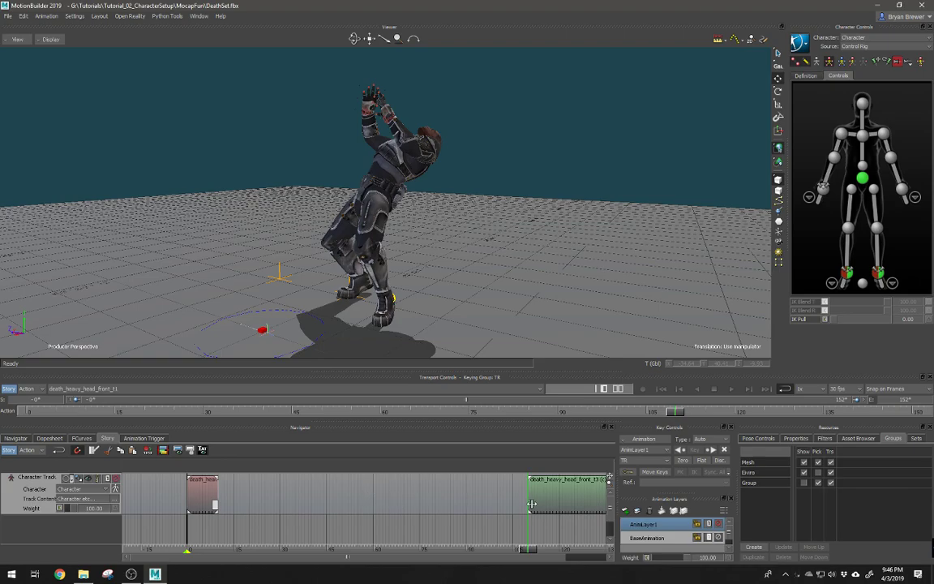
left_click_drag(390, 526, 356, 551, "ctrl")
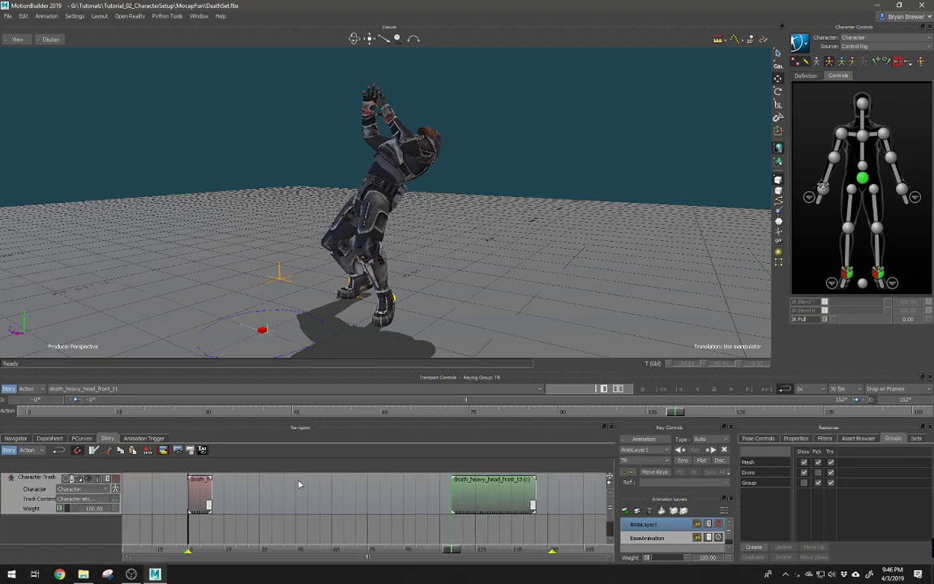
left_click_drag(477, 501, 240, 535)
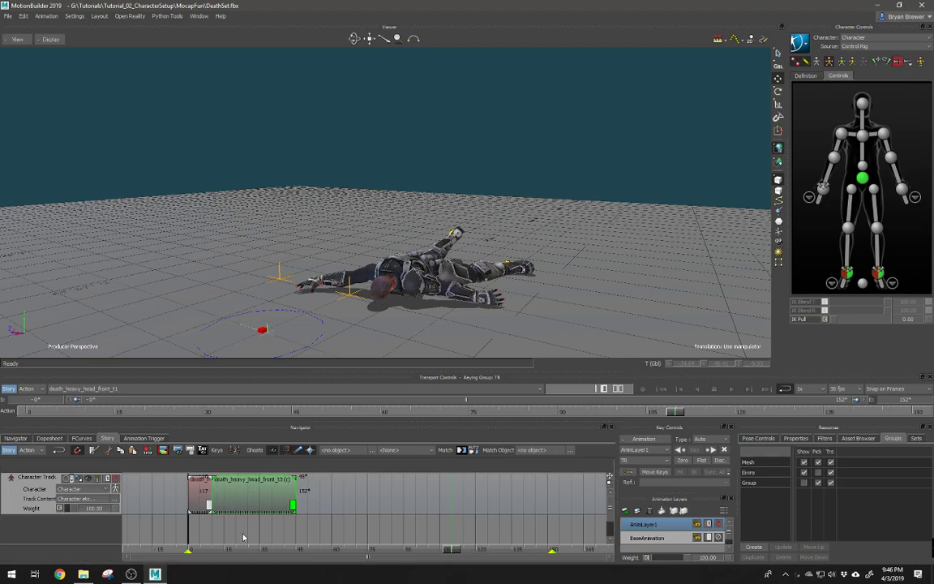
Scrub across the join between the two remaining clips to examine how the poses match at the cut
mouse_move(298, 550)
left_mouse_down()
mouse_move(195, 549)
mouse_move(207, 552)
left_mouse_up()
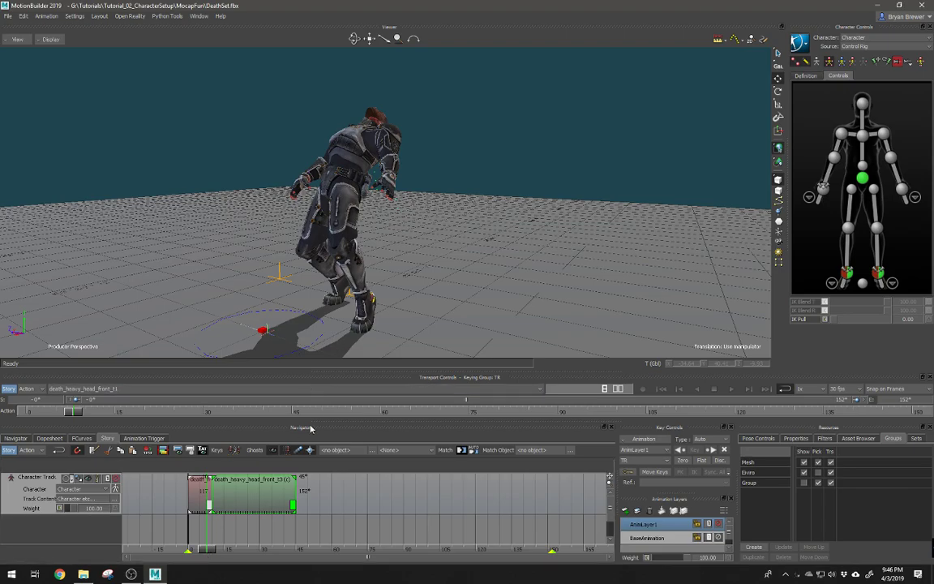
scroll(295, 529, "up", 1)
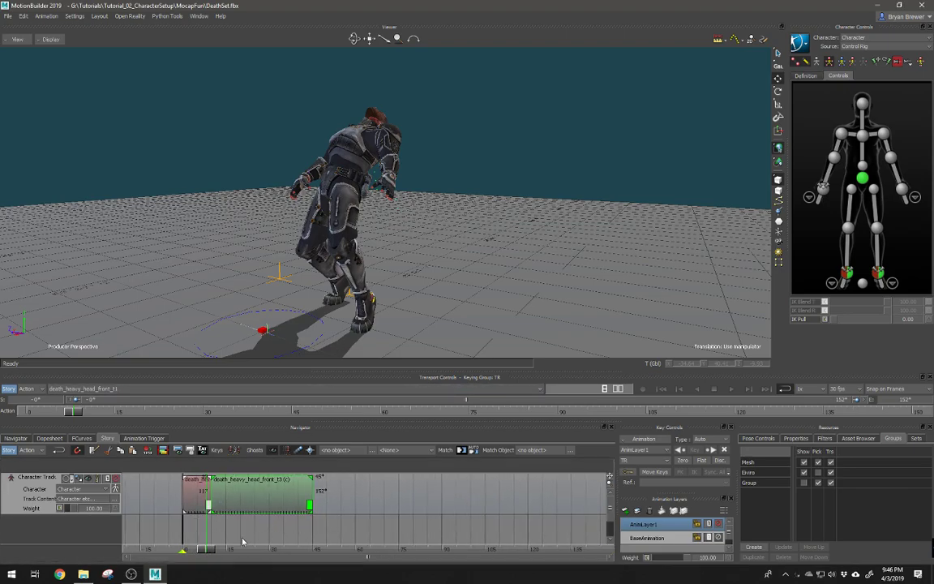
scroll(256, 537, "up", 3)
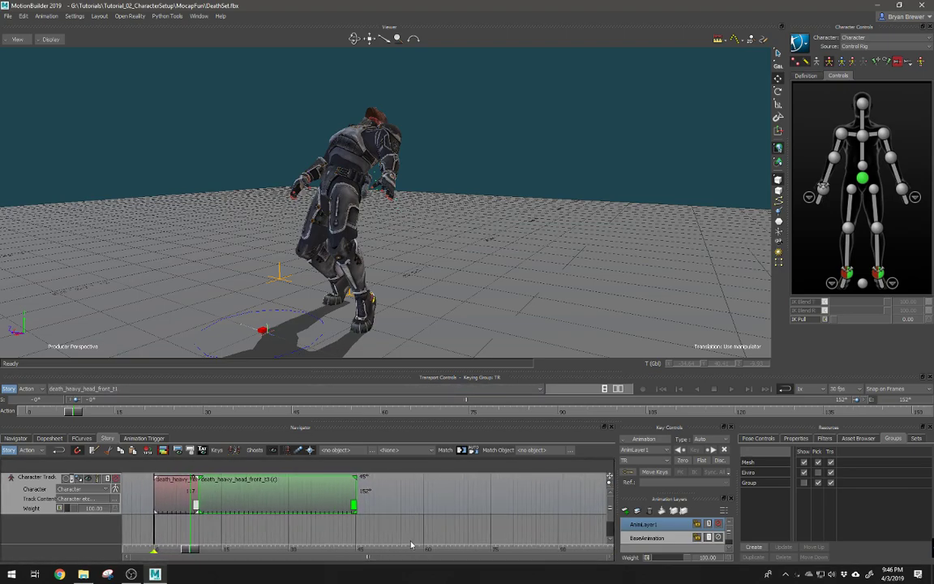
left_click_drag(252, 534, 361, 473, "shift")
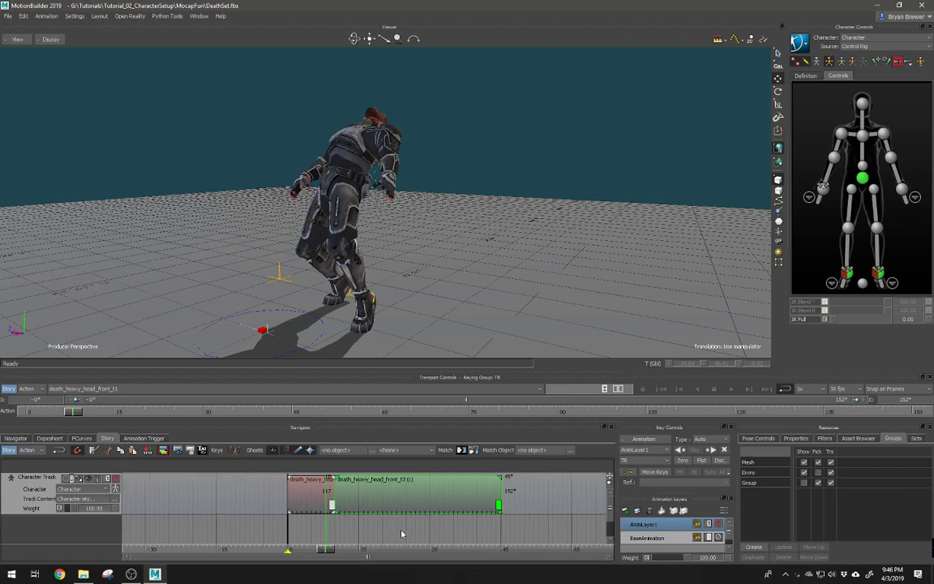
scroll(373, 495, "up", 1)
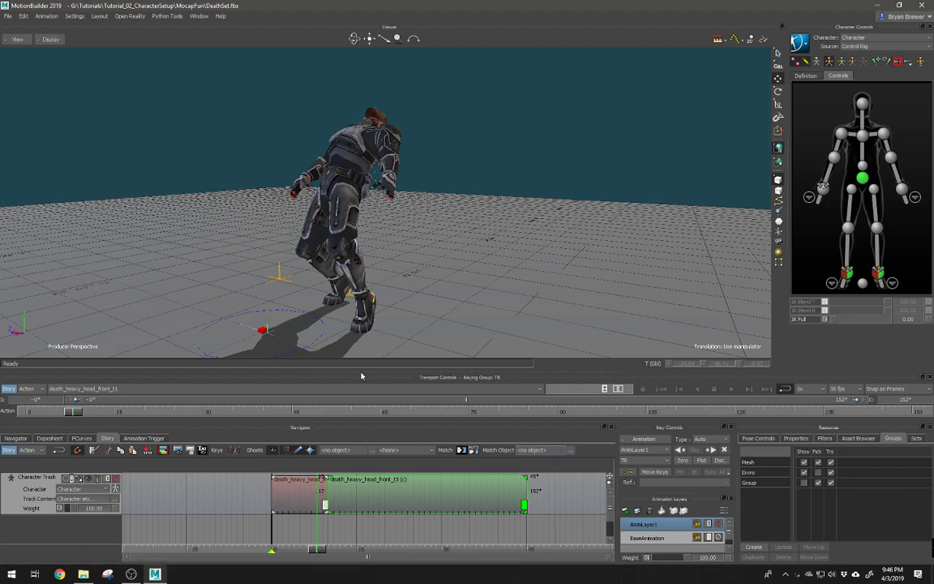
mouse_move(77, 412)
left_mouse_down()
mouse_move(32, 412)
mouse_move(150, 419)
mouse_move(86, 417)
left_mouse_up()
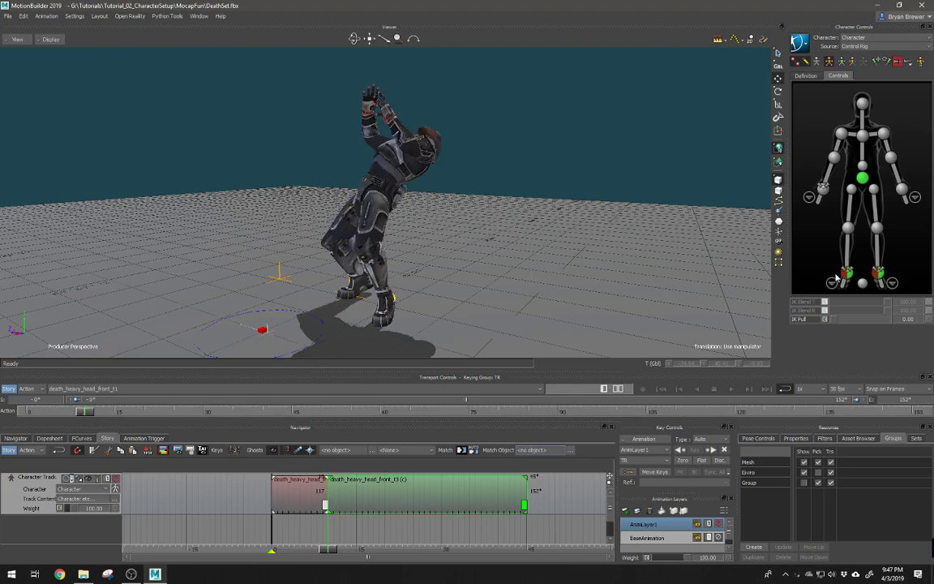
Match the second death clip to the previous clip on the left ankle effector at its start, with Gravity XZ translation and rotation
left_click(878, 273)
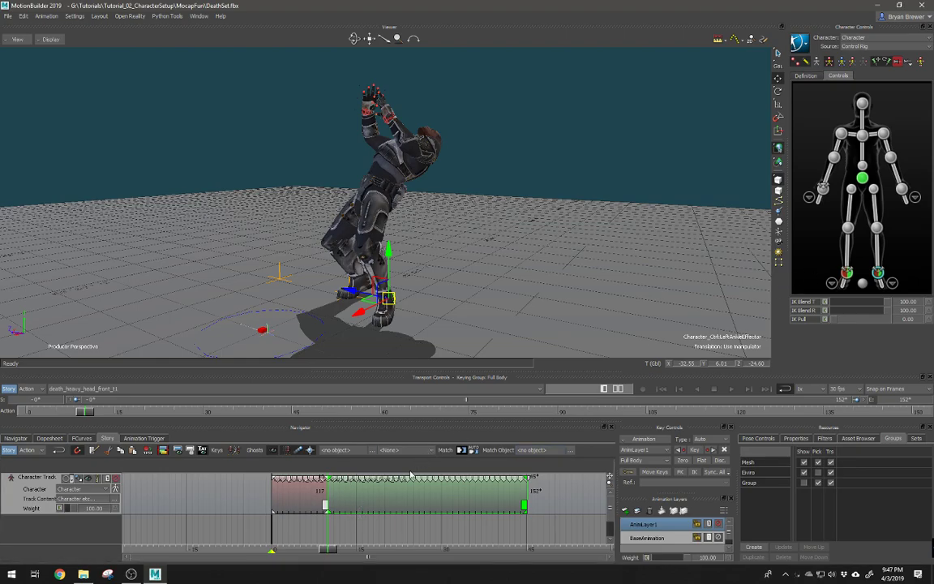
left_click(473, 449)
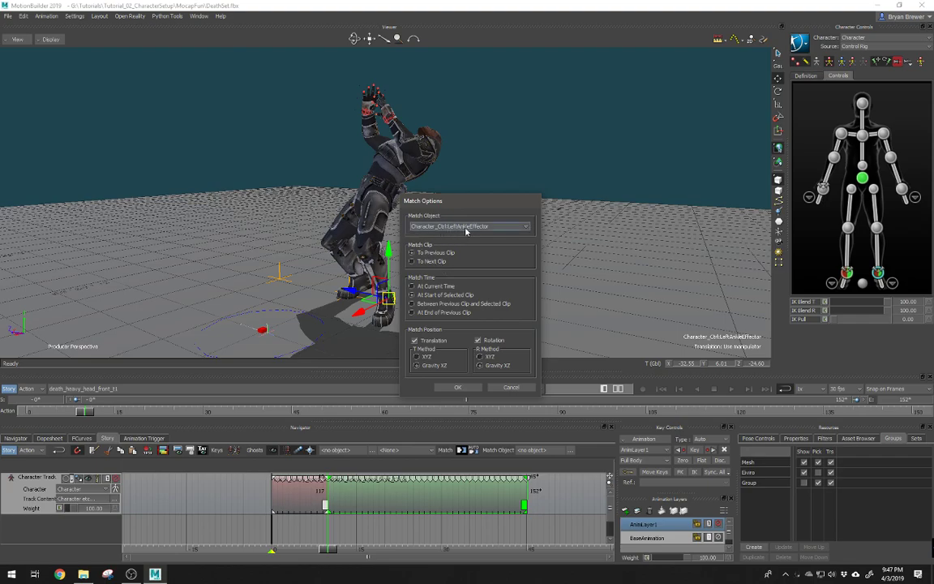
left_click(458, 387)
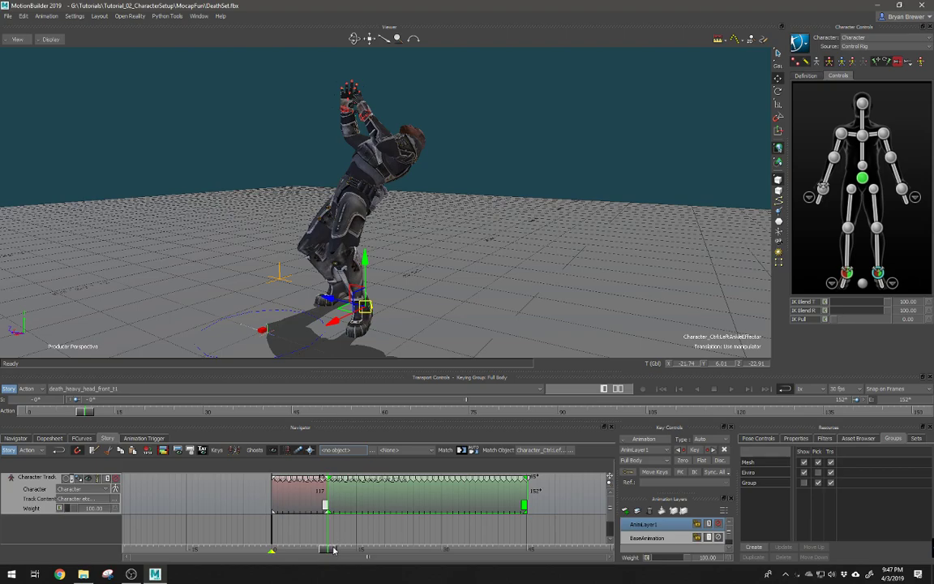
Overlap the second death clip about 5 frames with the first to blend them, and play the result
left_click_drag(334, 550, 311, 550)
mouse_move(320, 550)
left_mouse_down()
mouse_move(347, 548)
mouse_move(291, 548)
mouse_move(306, 542)
left_mouse_up()
left_click_drag(367, 503, 349, 505)
left_click_drag(305, 549, 280, 550)
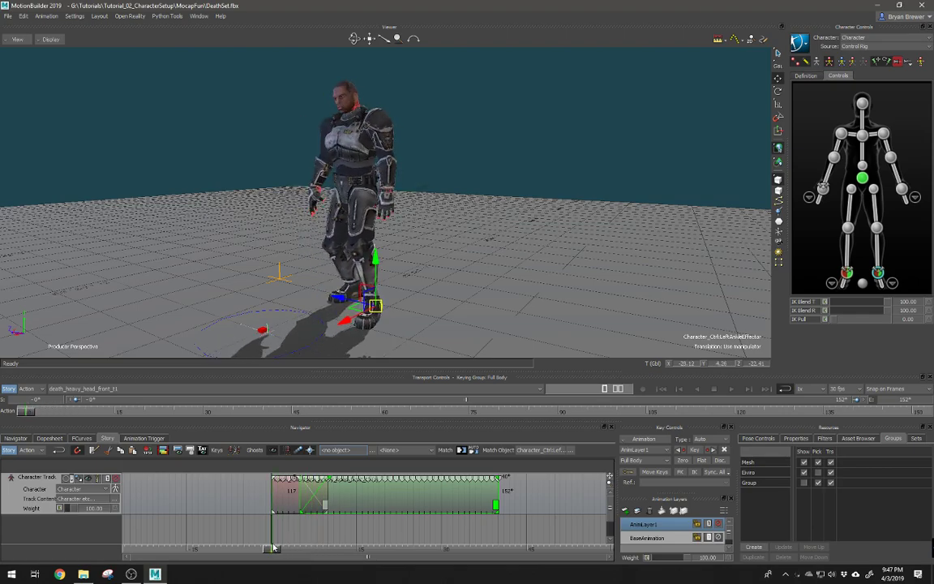
key("space")
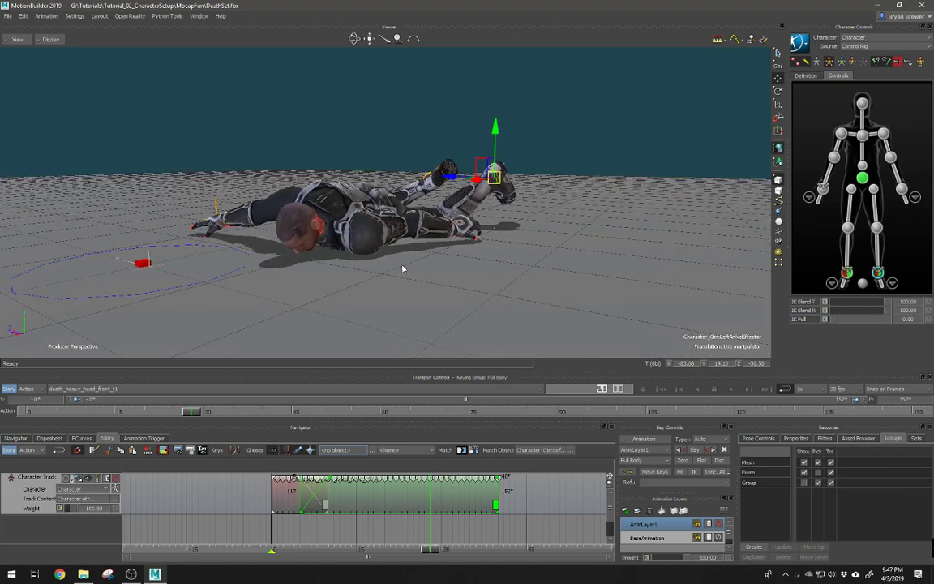
Trim the first clip's end to about frame 7 and shift the second clip earlier so it ends at frame 37
right_click_drag(435, 286, 382, 315, "alt")
left_click_drag(413, 552, 257, 532)
middle_click_drag(383, 238, 383, 297, "alt")
left_click_drag(272, 545, 306, 552)
left_click(322, 503)
left_click_drag(324, 503, 308, 504)
mouse_move(308, 551)
left_mouse_down()
mouse_move(270, 551)
mouse_move(307, 551)
left_mouse_up()
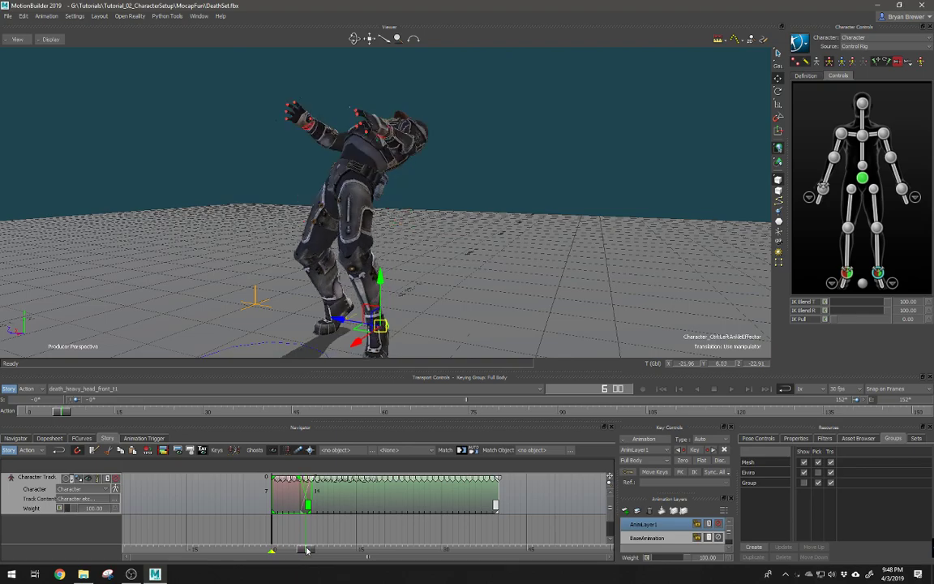
left_click_drag(364, 501, 344, 502)
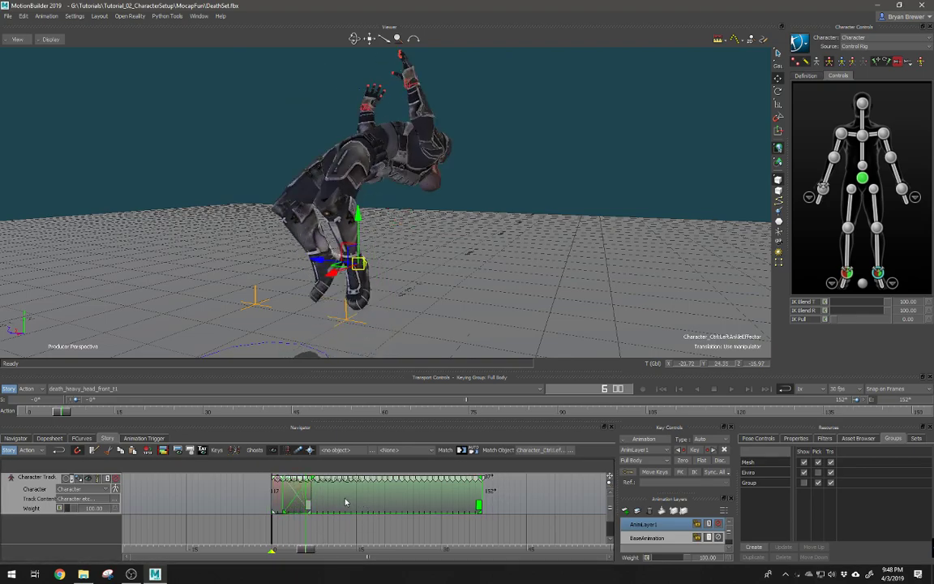
Play the blended death from frame 0 and examine the motion from the front
left_click_drag(306, 552, 271, 550)
key("space")
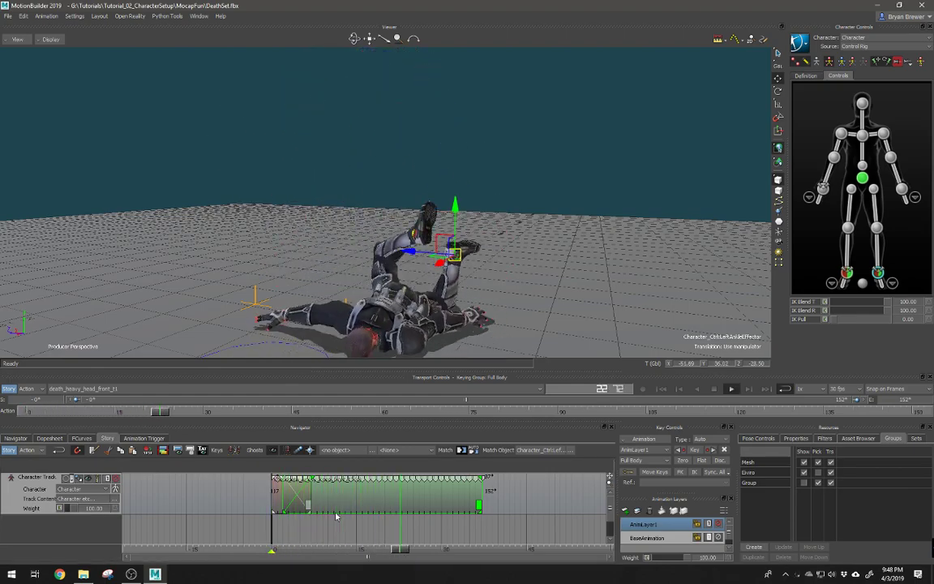
key("space")
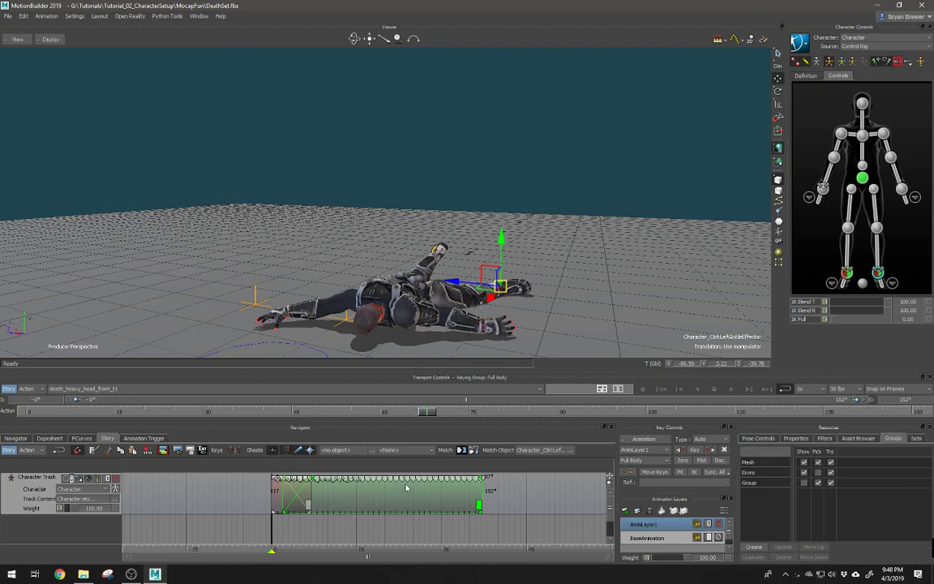
key("space")
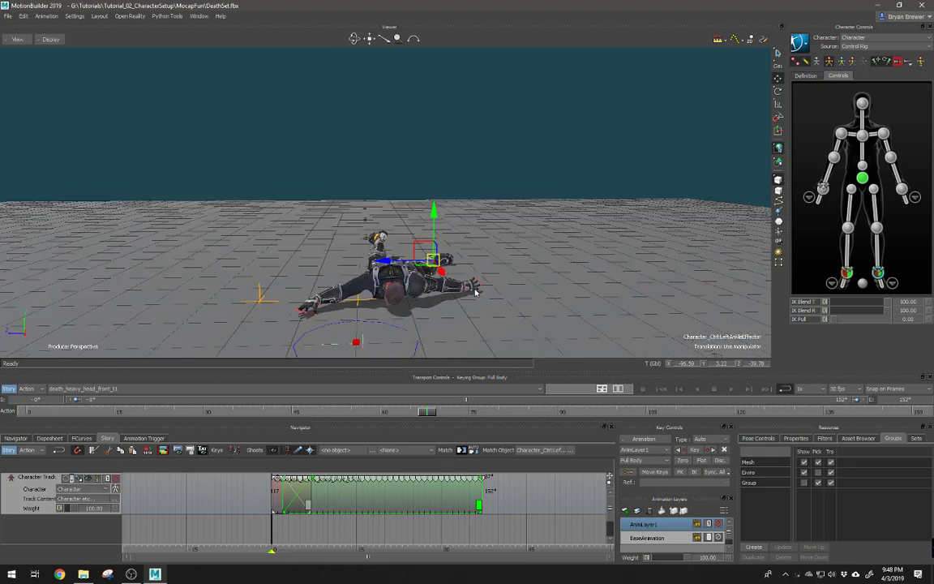
key("space")
key("space")
left_click_drag(728, 414, 3, 418)
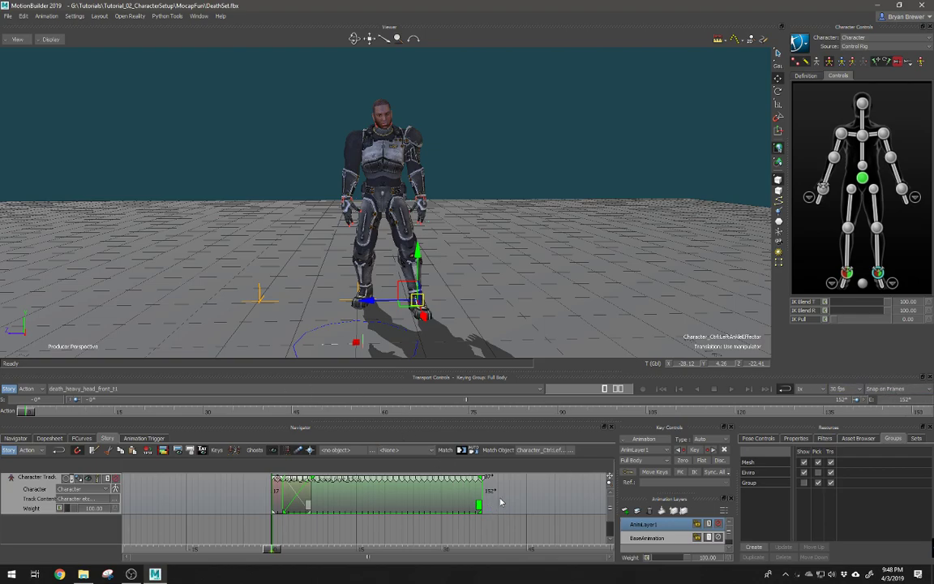
Frame the timeline's start and end to the two clips, from frame 0 to 37
left_click(460, 548)
left_click_drag(467, 553, 484, 553)
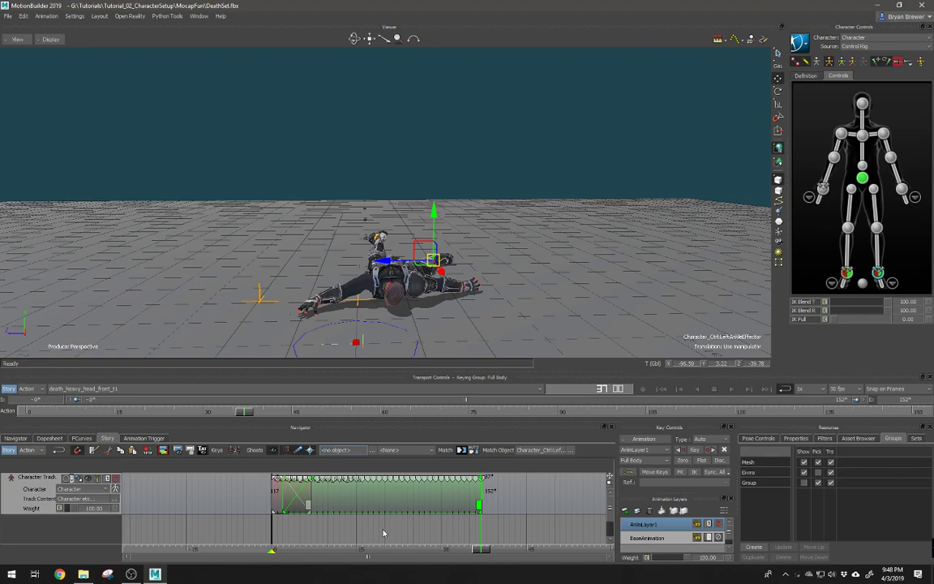
right_click(357, 506)
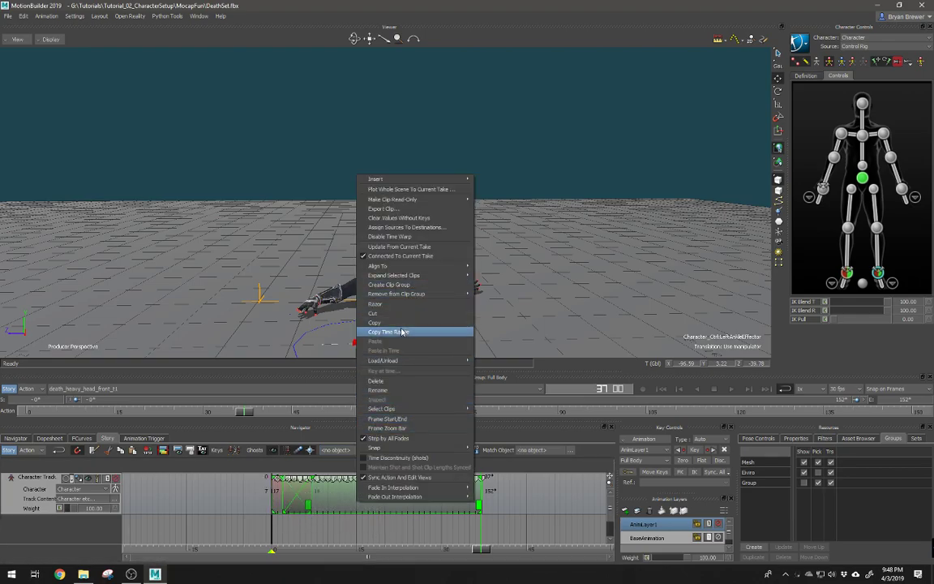
left_click(410, 420)
Play the shortened death repeatedly from the front and side to examine the timing and the blend
left_click_drag(480, 551, 282, 550)
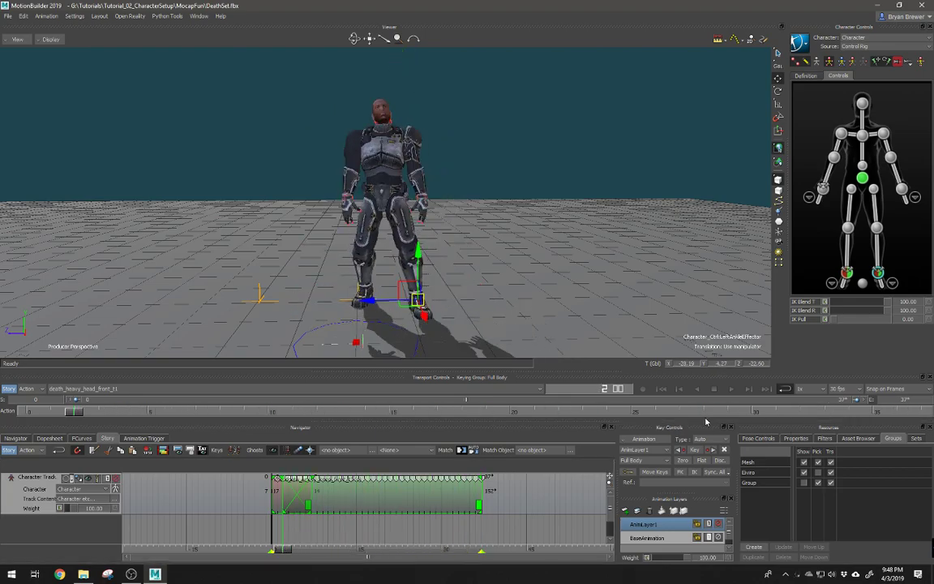
key("space")
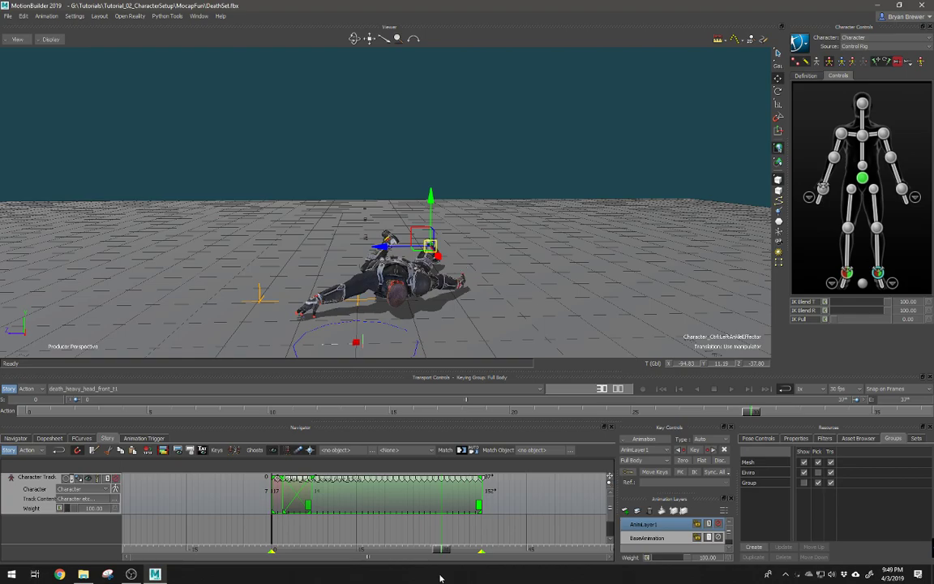
left_click_drag(268, 551, 235, 554)
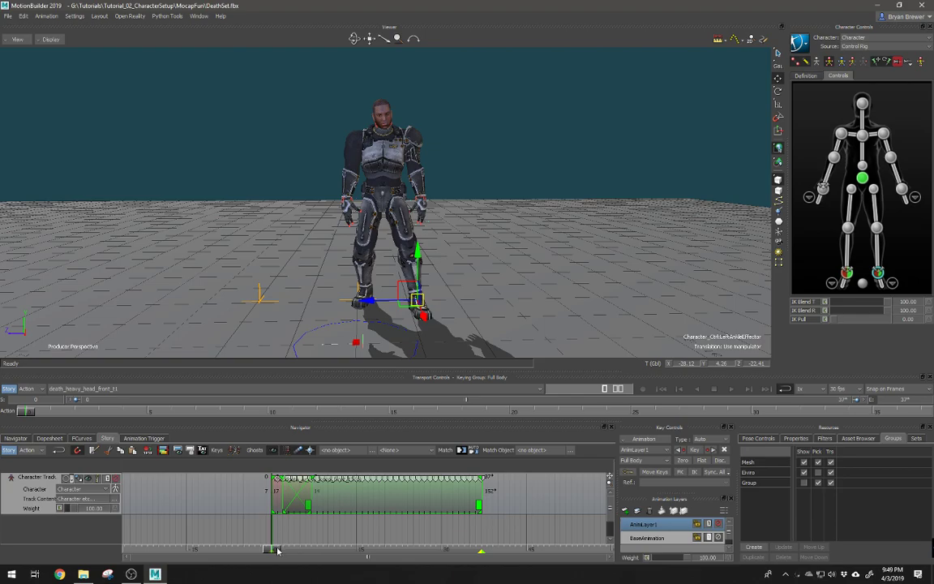
key("space")
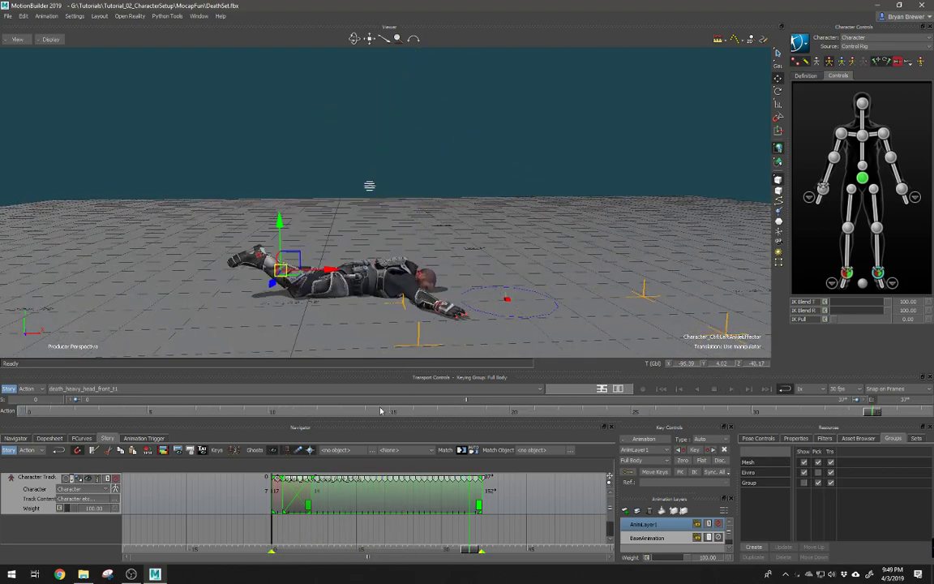
left_click_drag(475, 549, 268, 541)
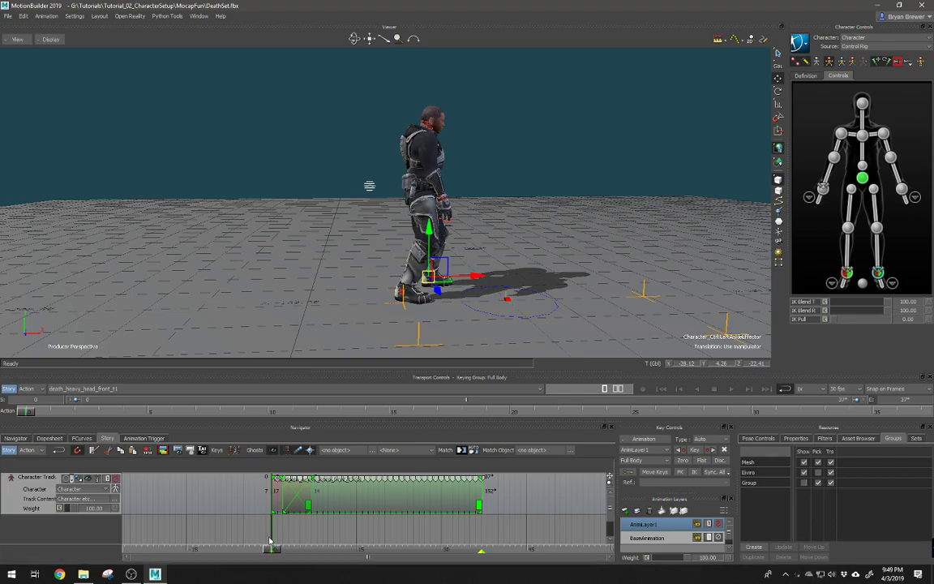
key("space")
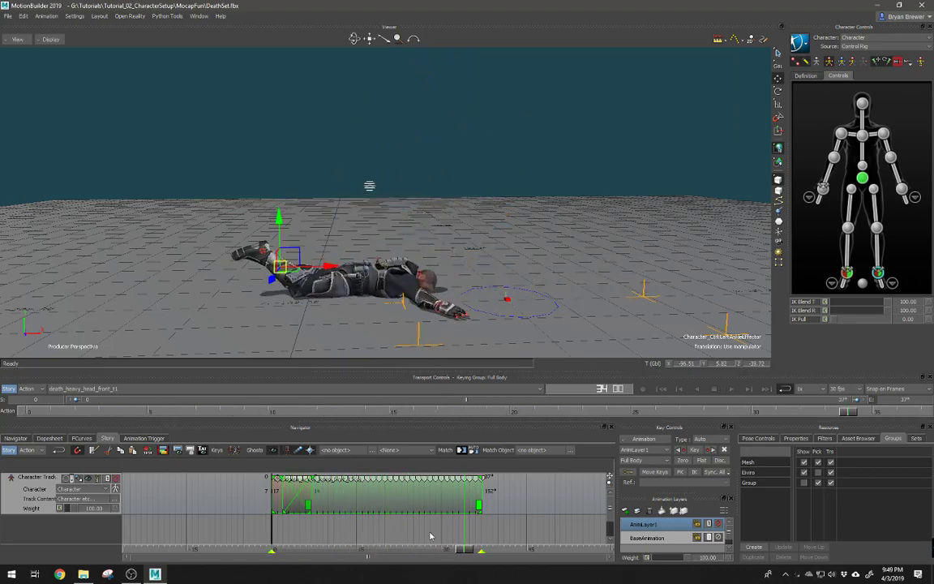
left_click_drag(462, 552, 296, 526)
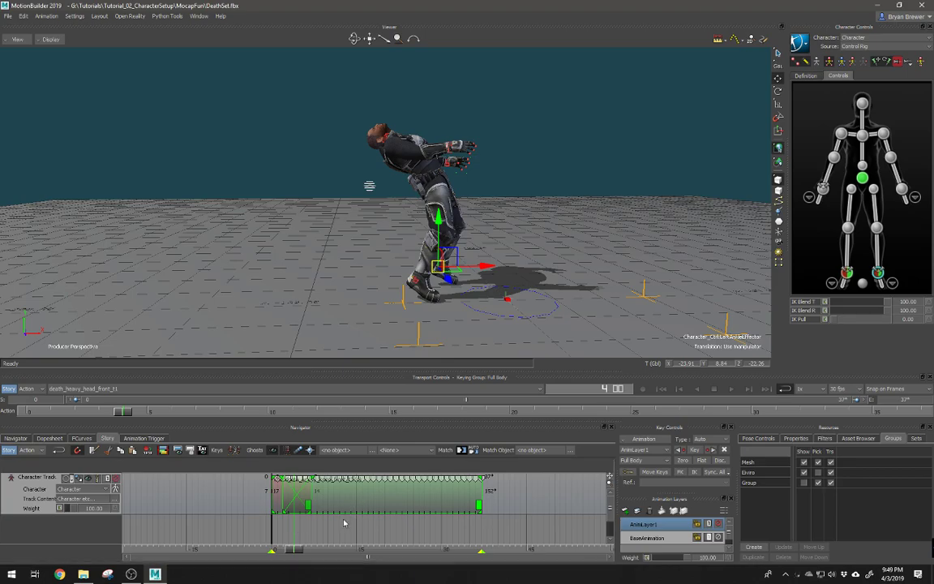
Select only the second death clip and examine its ghost against the soldier's feet between frames 4 and 2
left_click(335, 485)
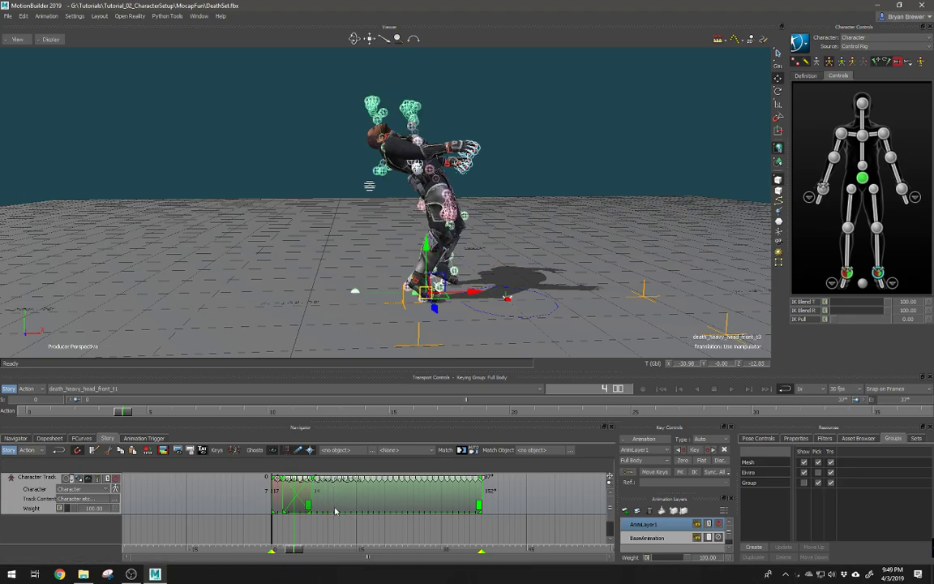
left_click(359, 504)
right_click_drag(460, 326, 520, 317, "alt")
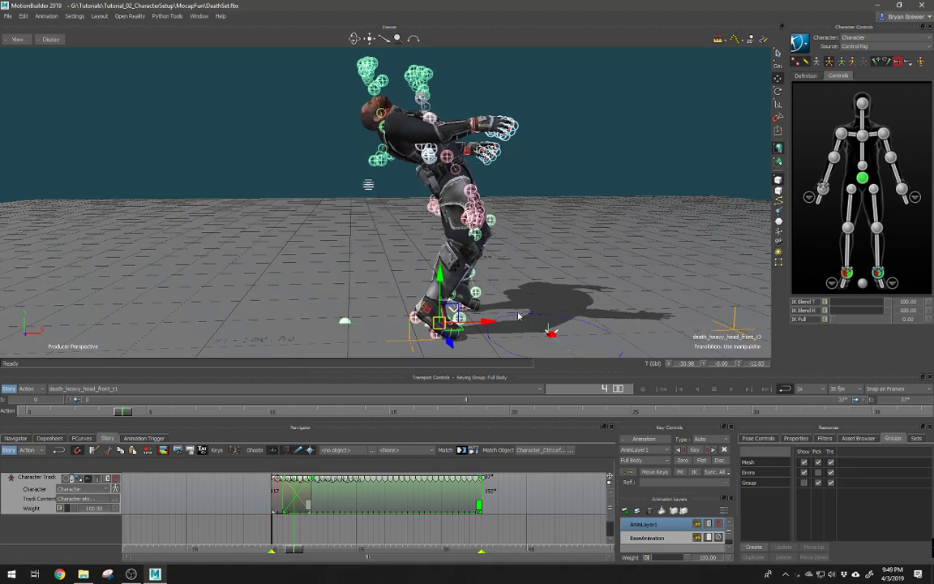
middle_click_drag(520, 317, 506, 304, "alt")
right_click_drag(507, 304, 464, 300, "alt")
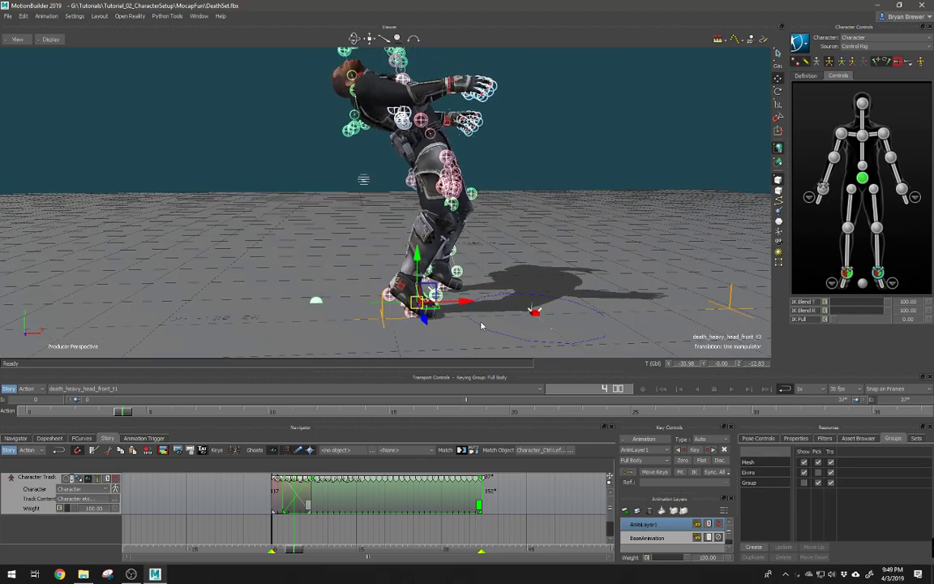
left_click_drag(297, 552, 282, 552)
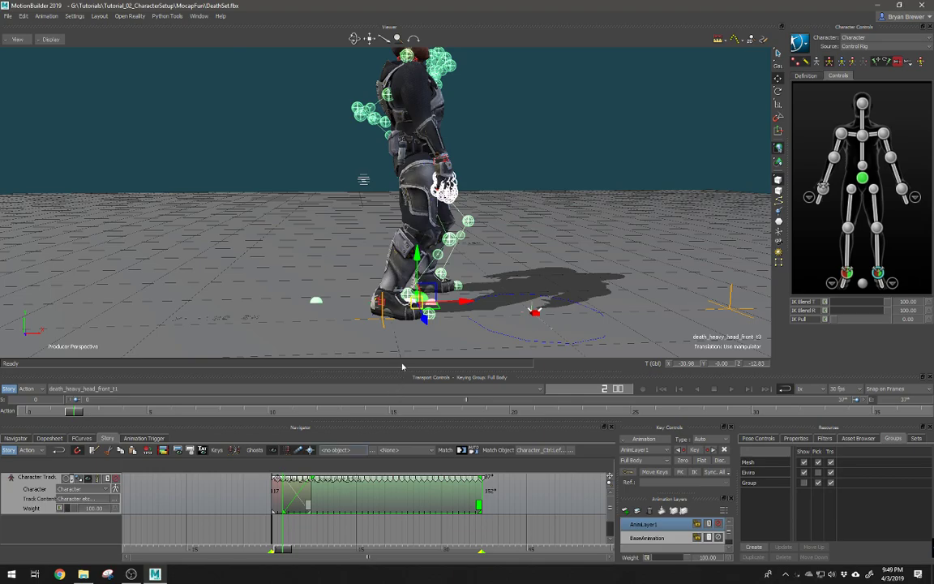
Switch the viewer to X-Ray display and hide the control rig so the clip ghosts stand out
key("ctrl+x")
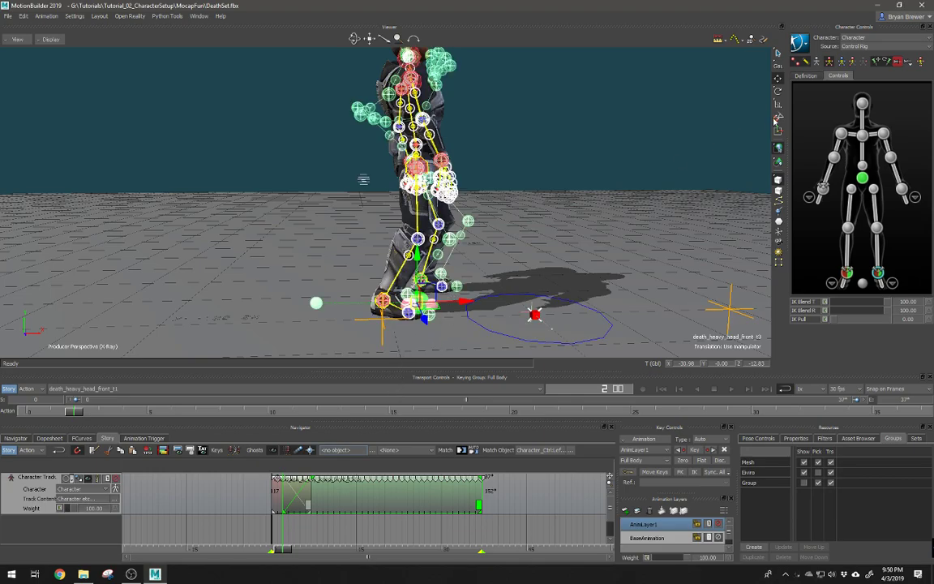
left_click(798, 62)
left_click_drag(455, 217, 484, 220)
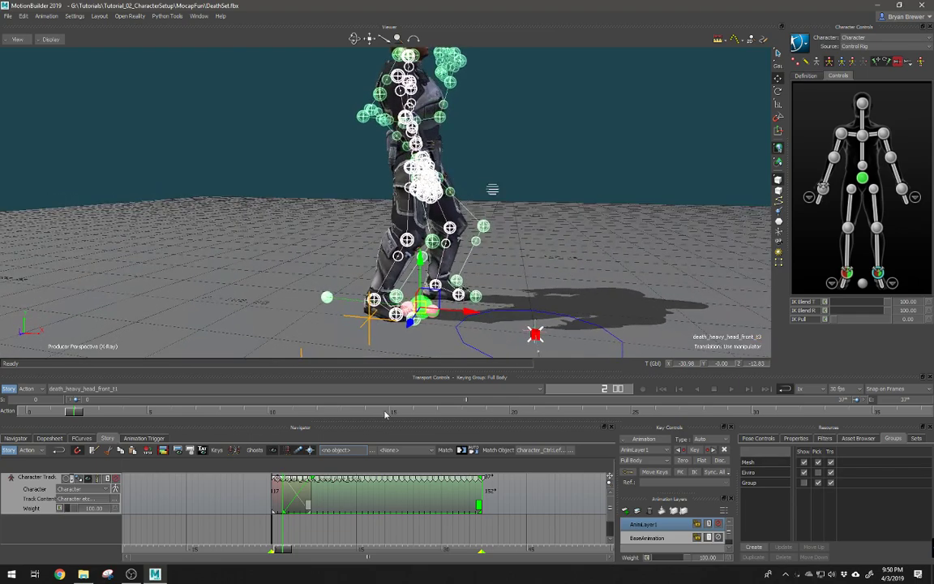
At frame 4, move the second clip's ghost back along X to about -36.48 to reduce the foot sliding
left_click_drag(284, 551, 293, 570)
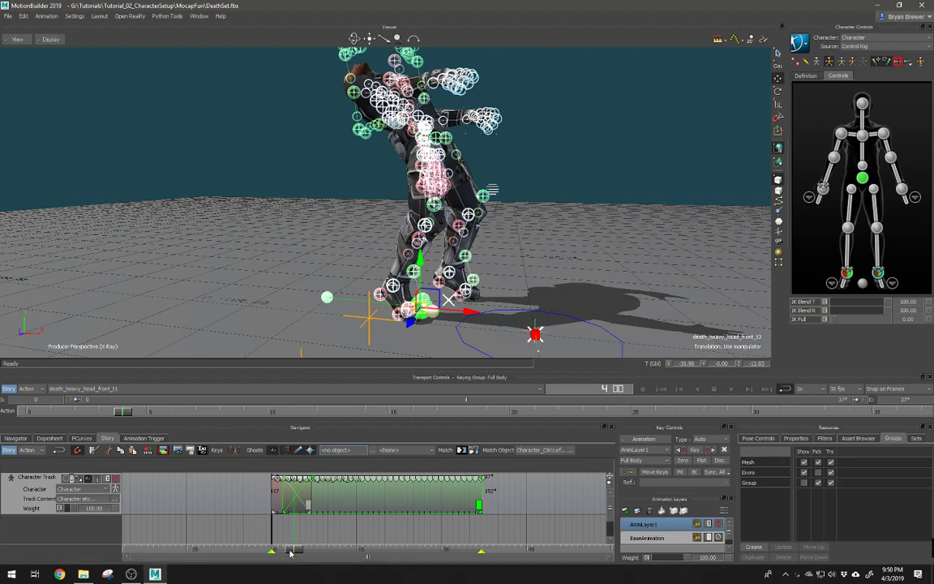
mouse_move(290, 553)
left_mouse_down()
mouse_move(300, 557)
mouse_move(281, 552)
mouse_move(339, 572)
mouse_move(332, 554)
mouse_move(295, 550)
left_mouse_up()
left_click_drag(471, 317, 453, 311)
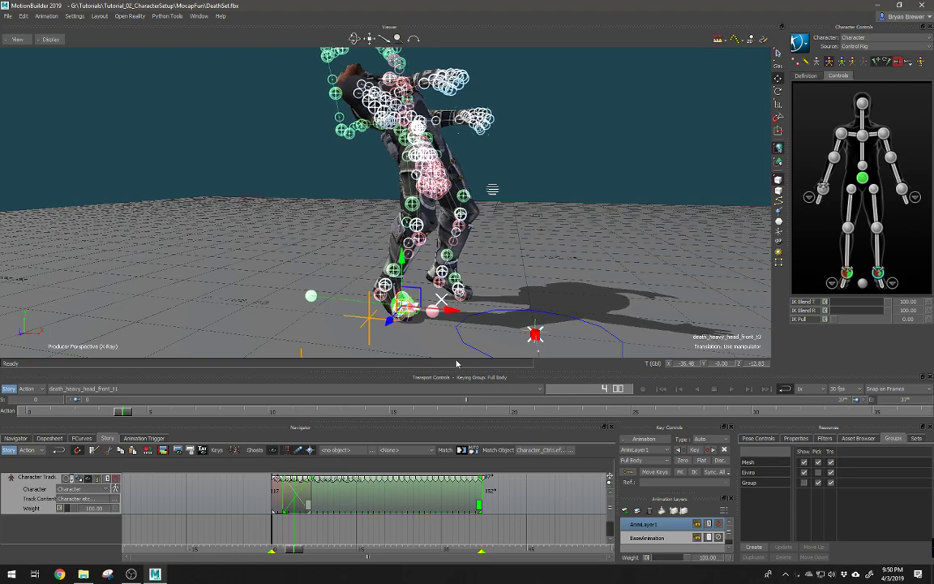
Switch the viewer to Models Only and, at frame 3, shift the second clip further back along X to about -39.07
mouse_move(296, 553)
left_mouse_down()
mouse_move(256, 552)
mouse_move(300, 552)
left_mouse_up()
key("ctrl+x")
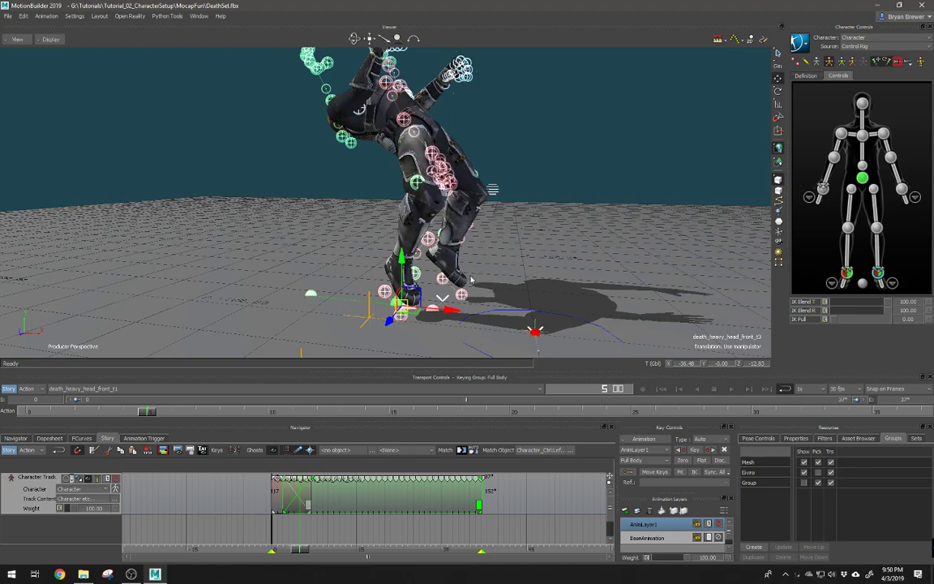
key("ctrl+a")
left_click_drag(300, 552, 293, 556)
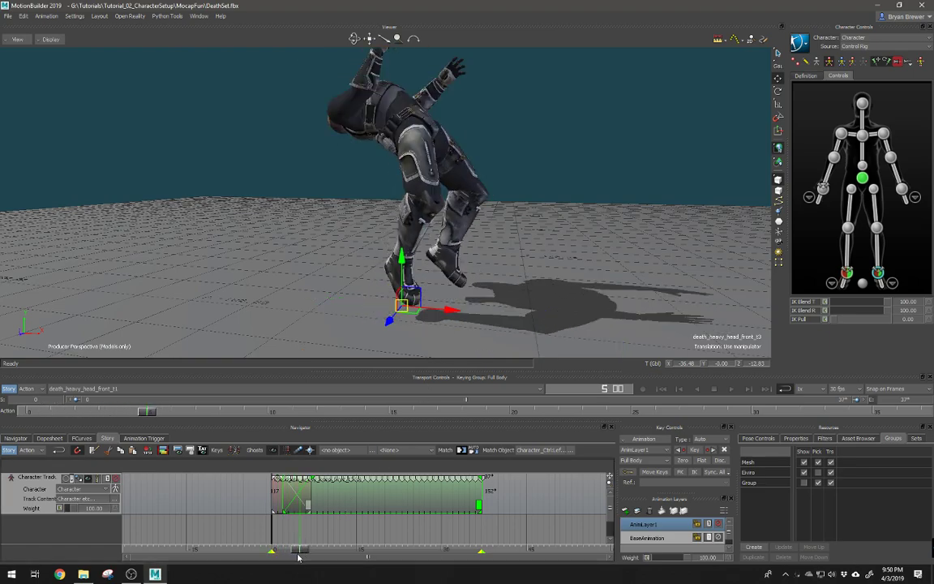
left_click_drag(302, 560, 292, 567)
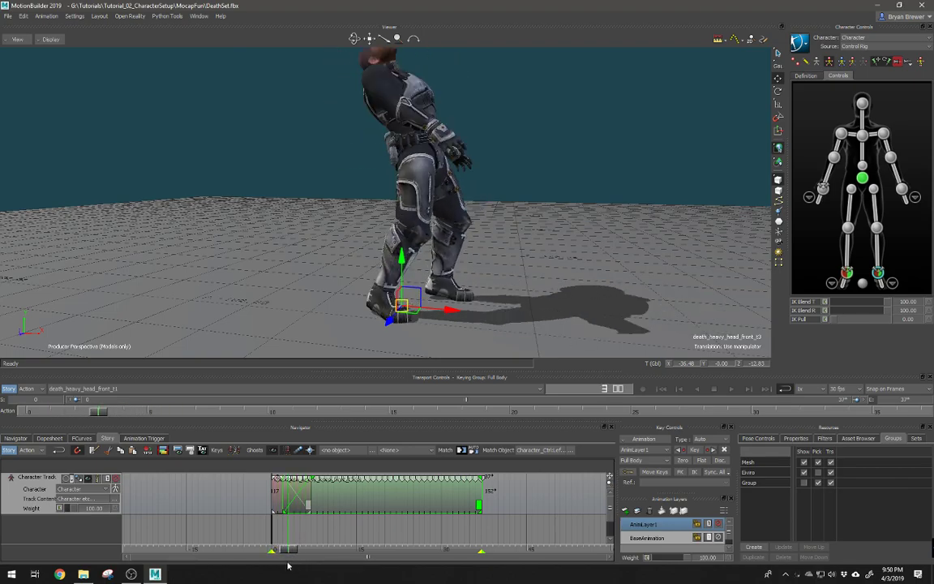
left_click_drag(451, 310, 445, 308)
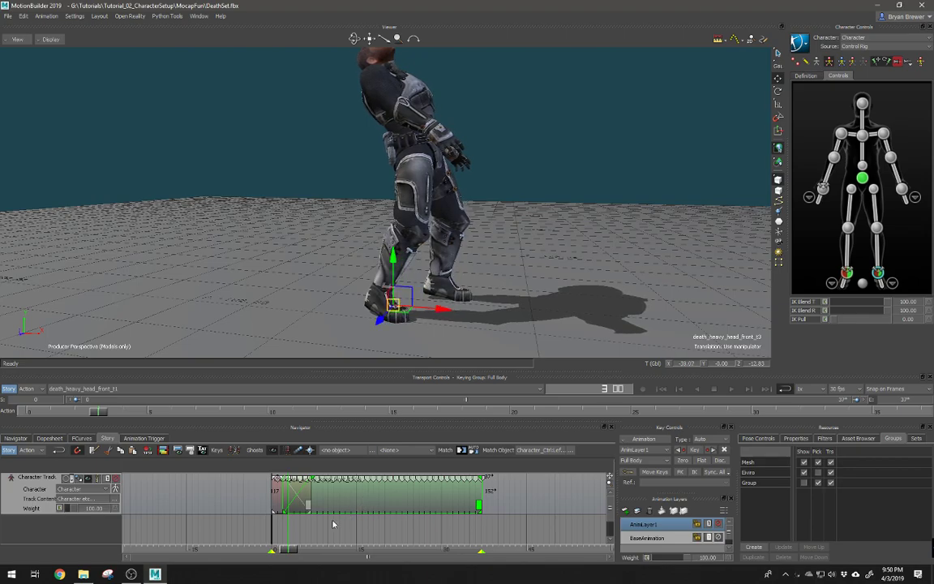
mouse_move(289, 551)
left_mouse_down()
mouse_move(304, 555)
mouse_move(280, 551)
left_mouse_up()
left_click_drag(439, 311, 446, 311)
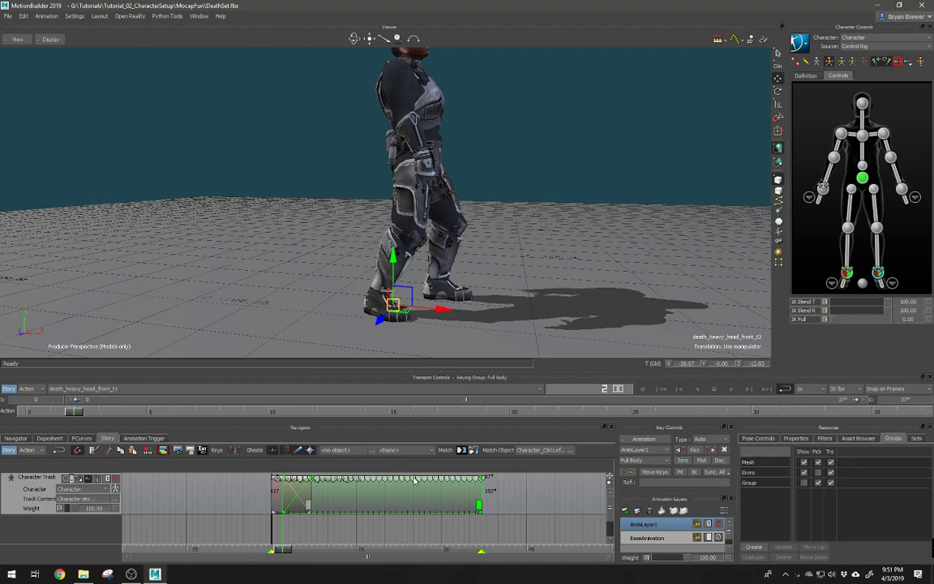
left_click(430, 514)
left_click(430, 514)
left_click_drag(444, 313, 434, 309)
key("ctrl+z")
left_click(557, 174)
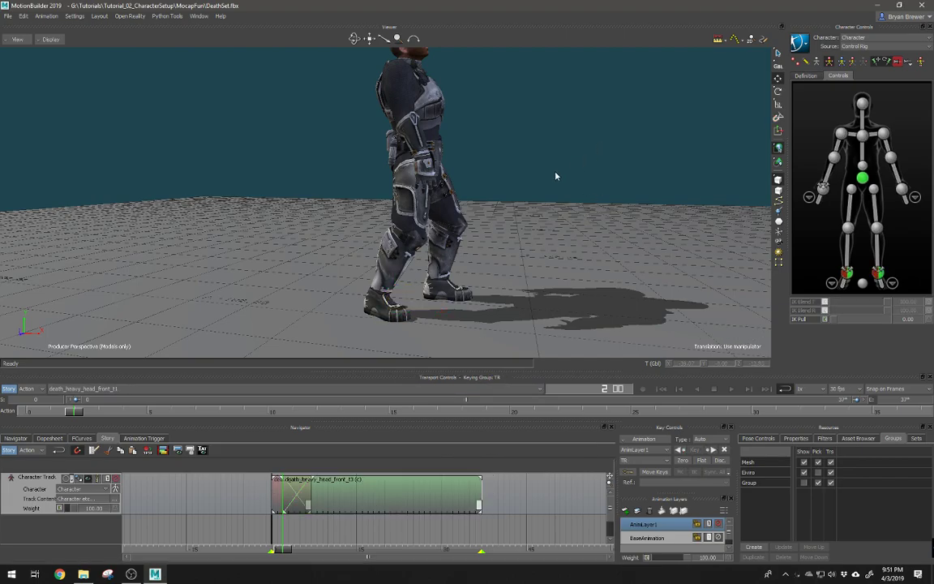
Reselect the second death clip and nudge it slightly further back along X, checking the feet at frame 4
left_click(406, 485)
left_click_drag(442, 314, 441, 313)
mouse_move(290, 554)
left_mouse_down()
mouse_move(309, 555)
mouse_move(288, 555)
mouse_move(295, 556)
left_mouse_up()
left_click_drag(439, 313, 434, 313)
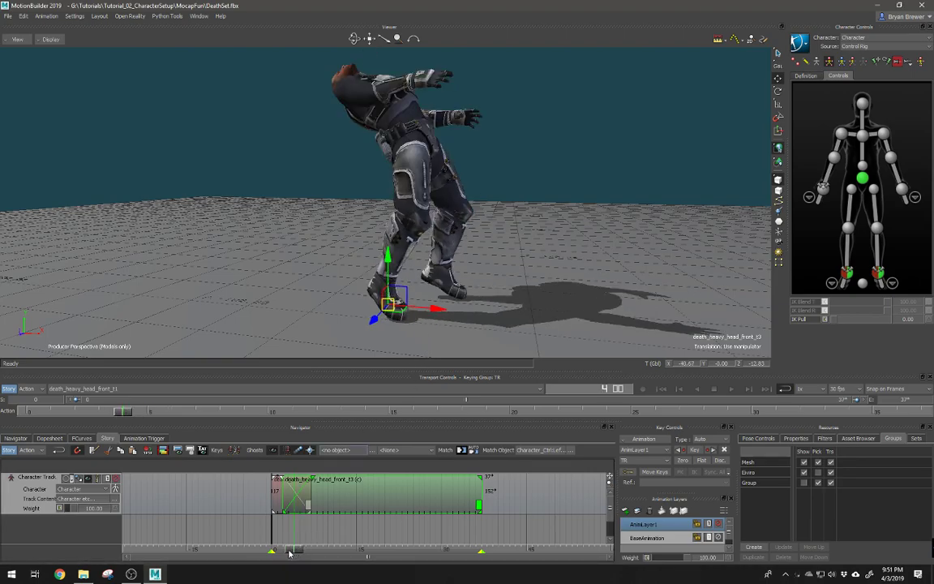
Scrub and play back the two blended death clips to check the feet for sliding
left_click_drag(294, 555, 277, 554)
key("ctrl+space")
key("ctrl+space")
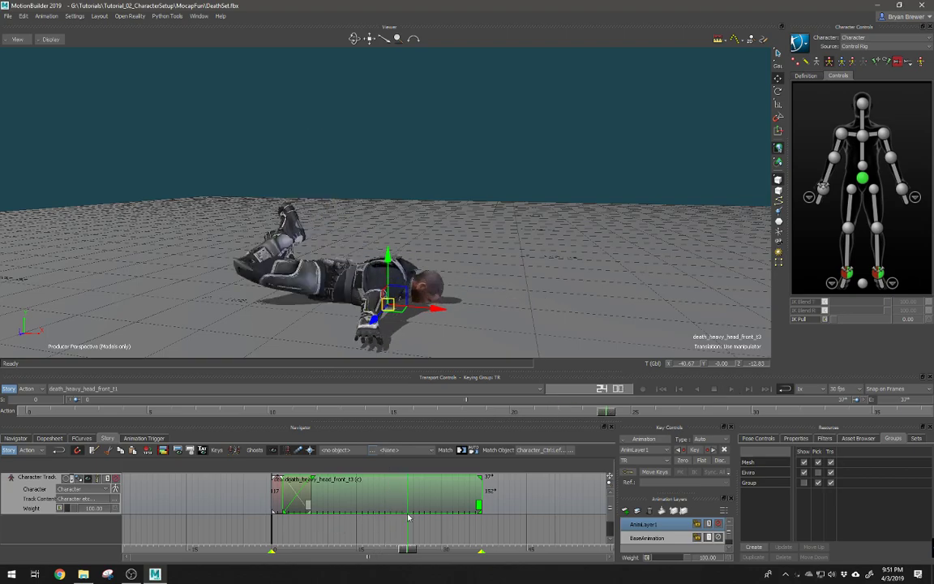
Select both death clips and set their Fade In and Fade Out Interpolation to Smooth
left_click_drag(312, 519, 276, 482)
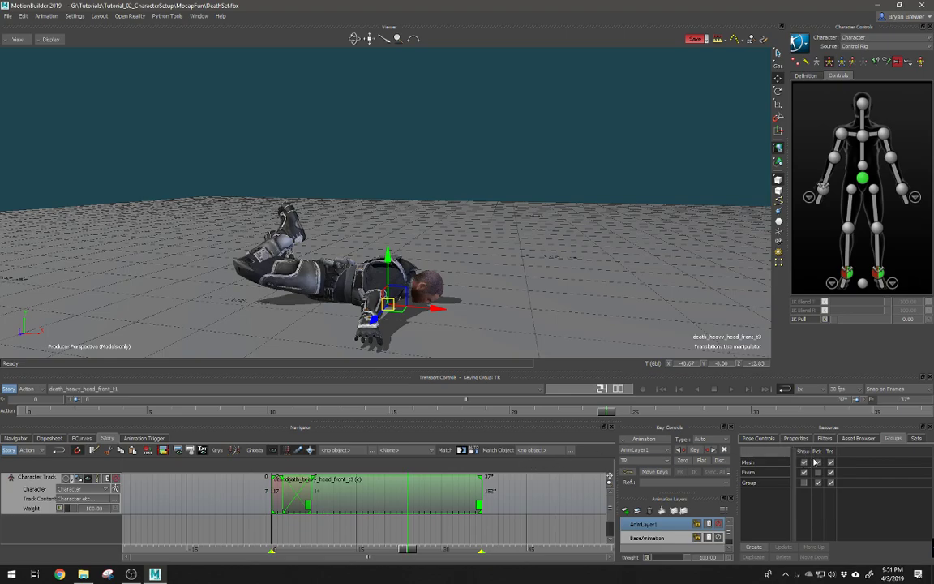
left_click(759, 440)
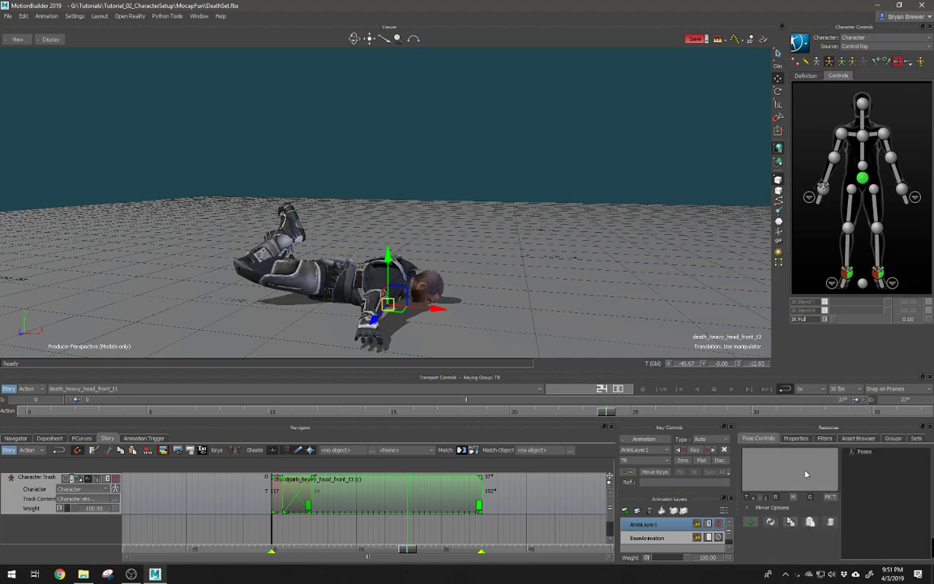
left_click(793, 440)
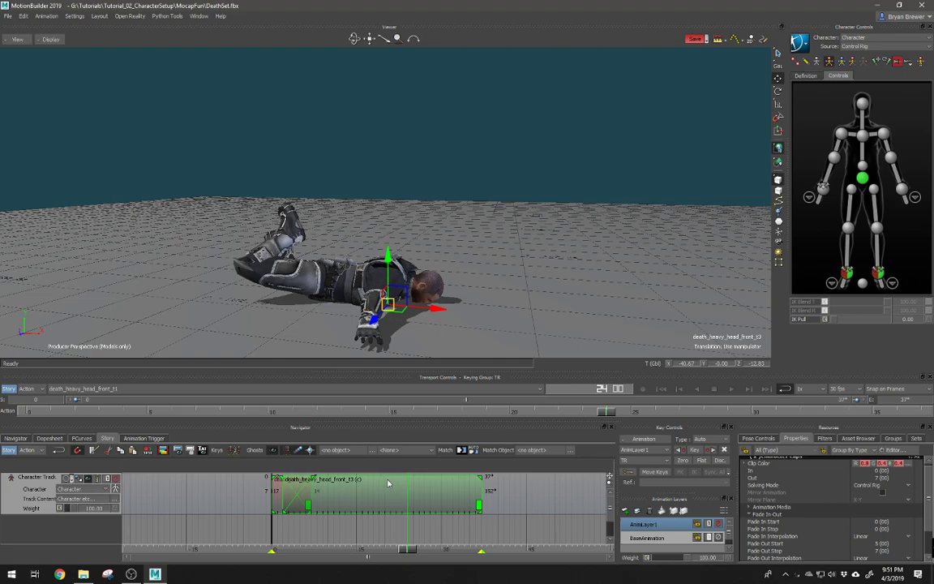
scroll(798, 485, "down", 2)
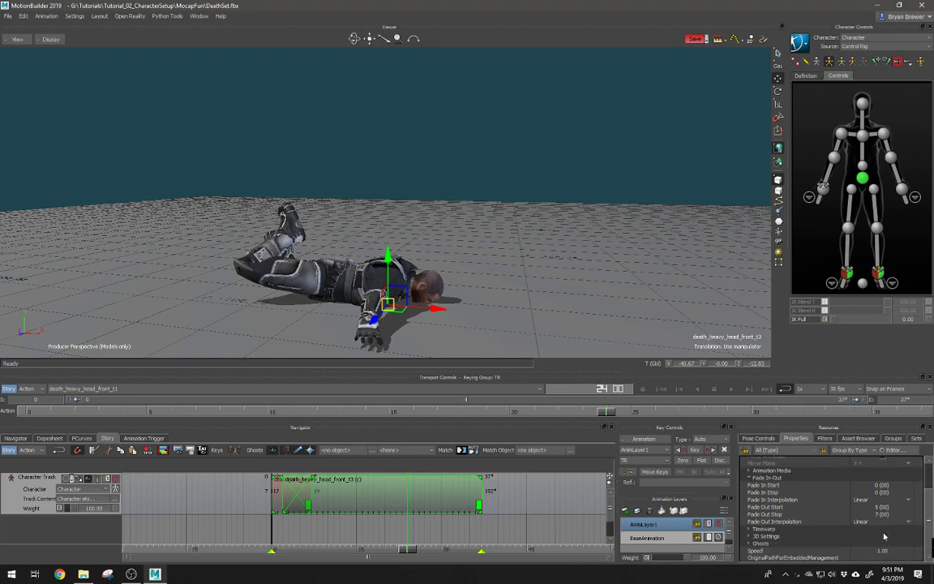
left_click(863, 501)
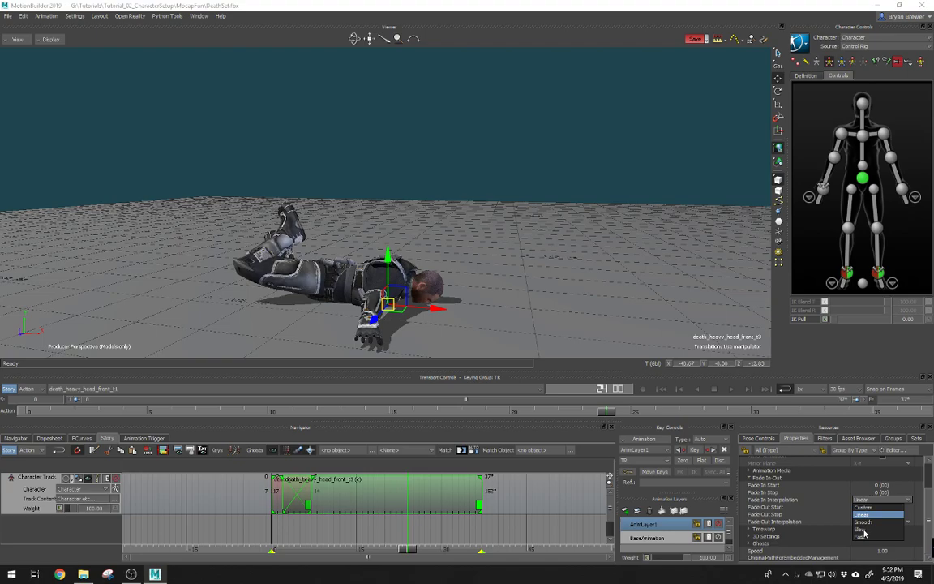
left_click(863, 523)
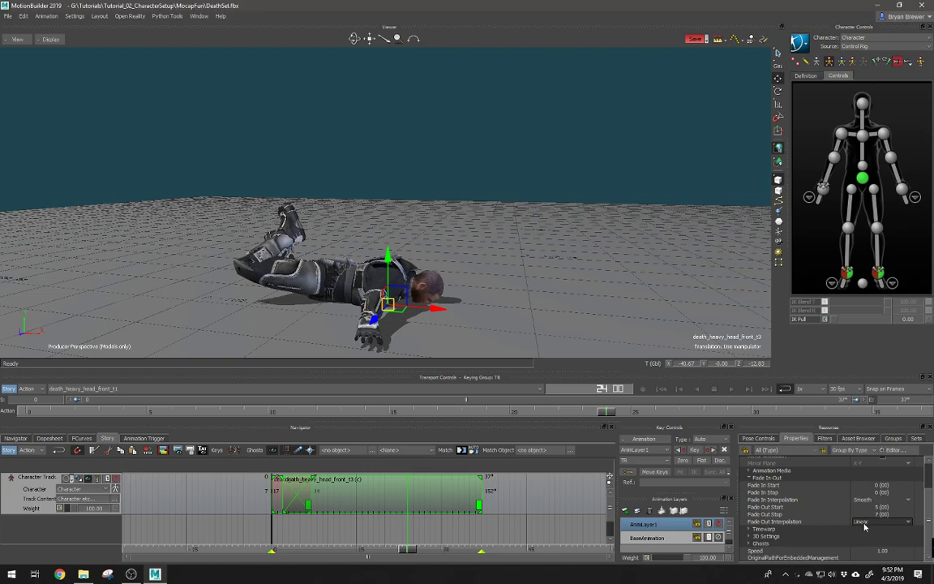
left_click(865, 522)
left_click(867, 546)
left_click(470, 211)
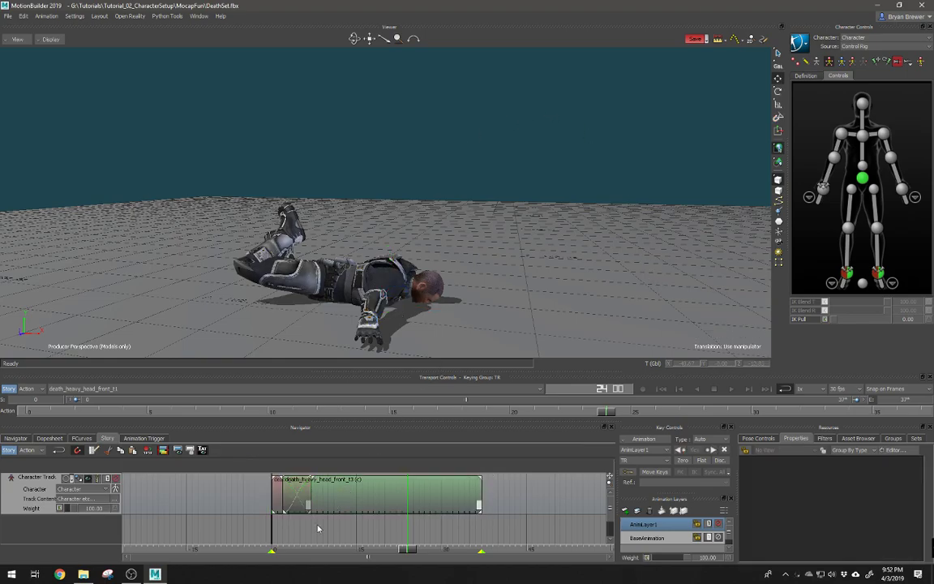
Play back the smoothly blended death and examine the transition from a different angle
left_click_drag(322, 526, 262, 502)
left_click(285, 528)
left_click_drag(366, 497, 234, 489, "ctrl+shift")
key("ctrl+space")
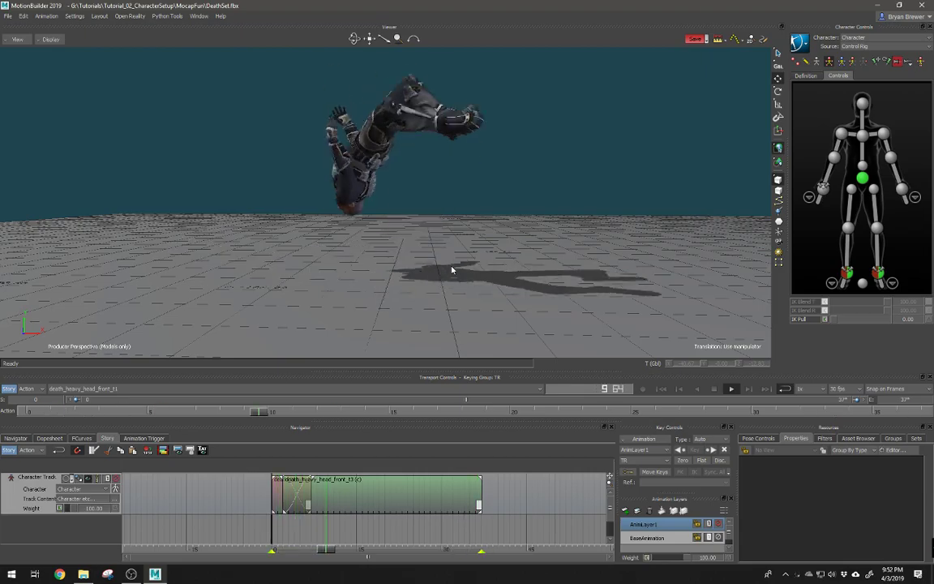
mouse_move(477, 187)
left_mouse_down("ctrl+shift")
mouse_move(389, 197)
mouse_move(478, 183)
left_mouse_up("ctrl+shift")
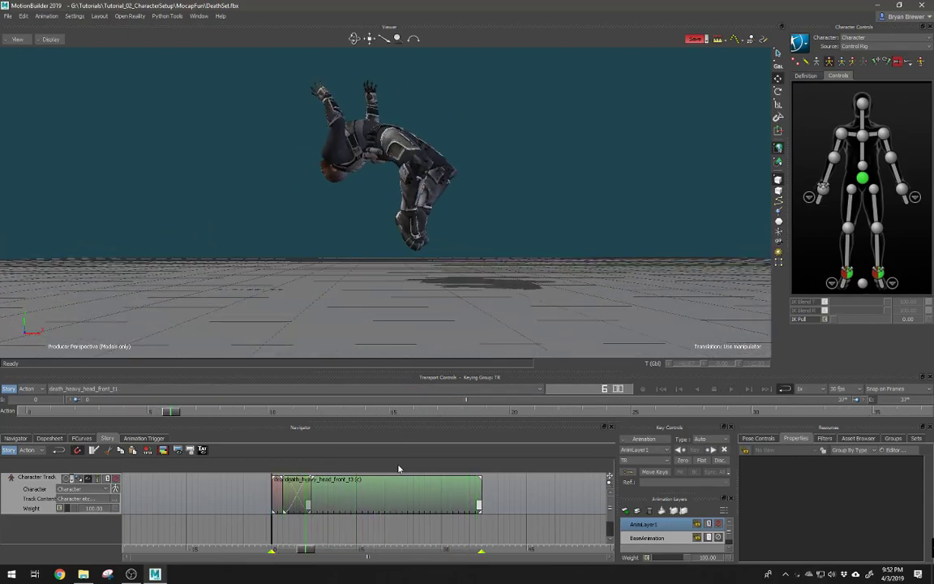
Bake the edited Story animation onto the character's control rig
left_click(800, 43)
left_click(803, 91)
left_click(803, 47)
mouse_move(814, 94)
left_click(871, 106)
Play the baked death from several angles and, with the right wrist effector selected, examine the hands' contact with the floor
key("space")
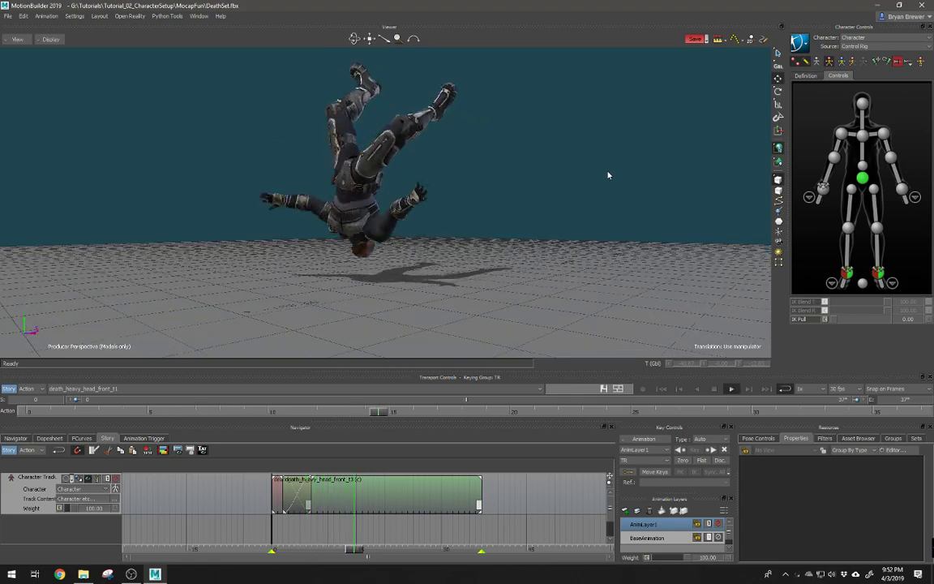
key("space")
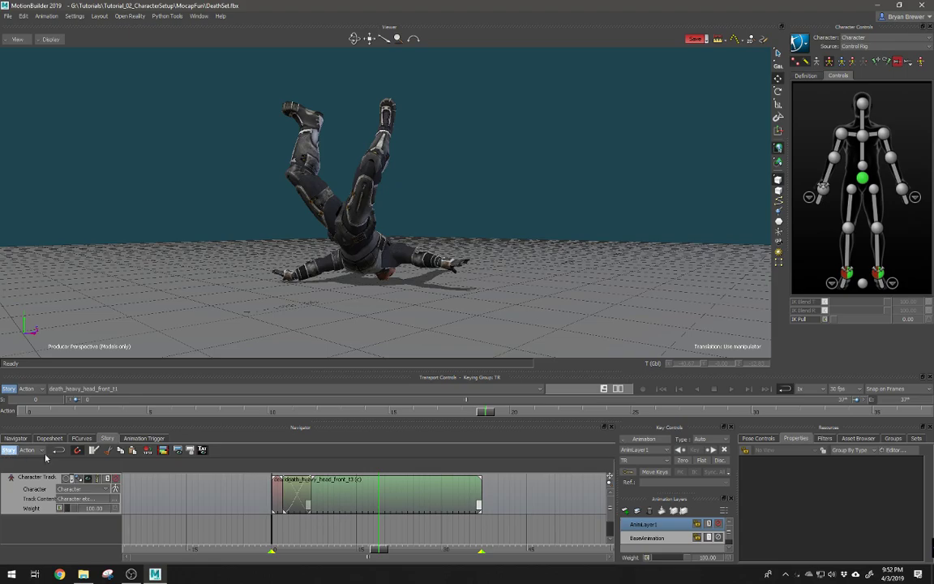
scroll(332, 283, "down", 2)
left_click_drag(332, 283, 244, 333)
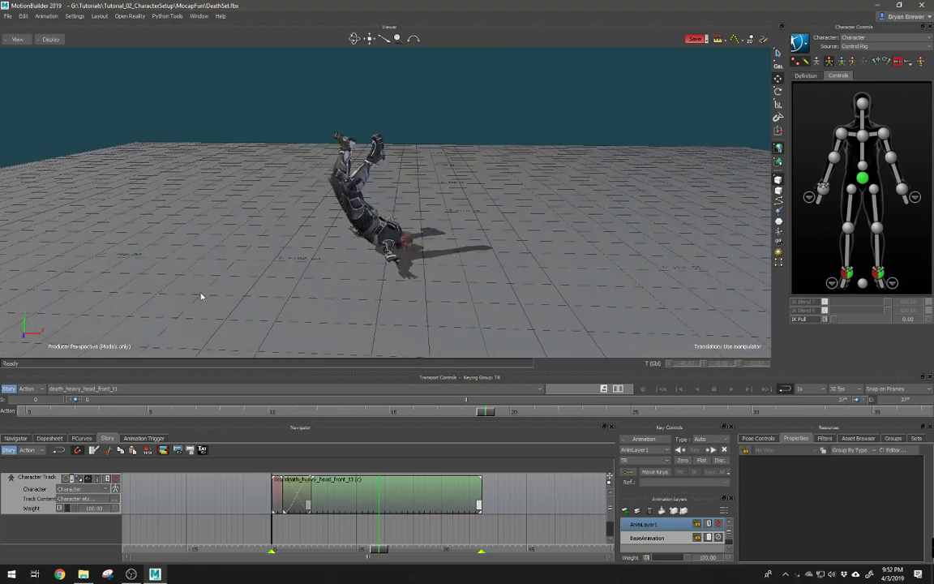
left_click(823, 188)
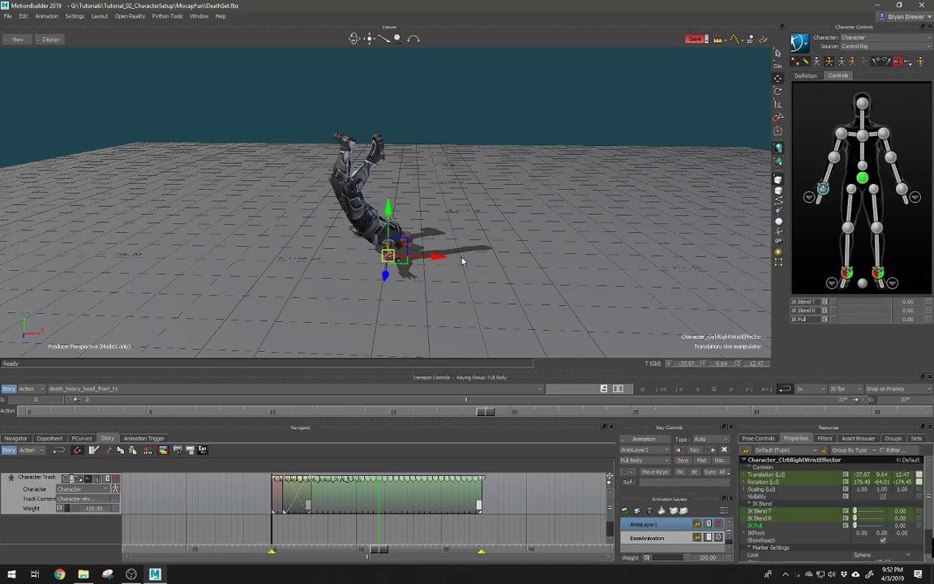
left_click_drag(424, 214, 451, 276)
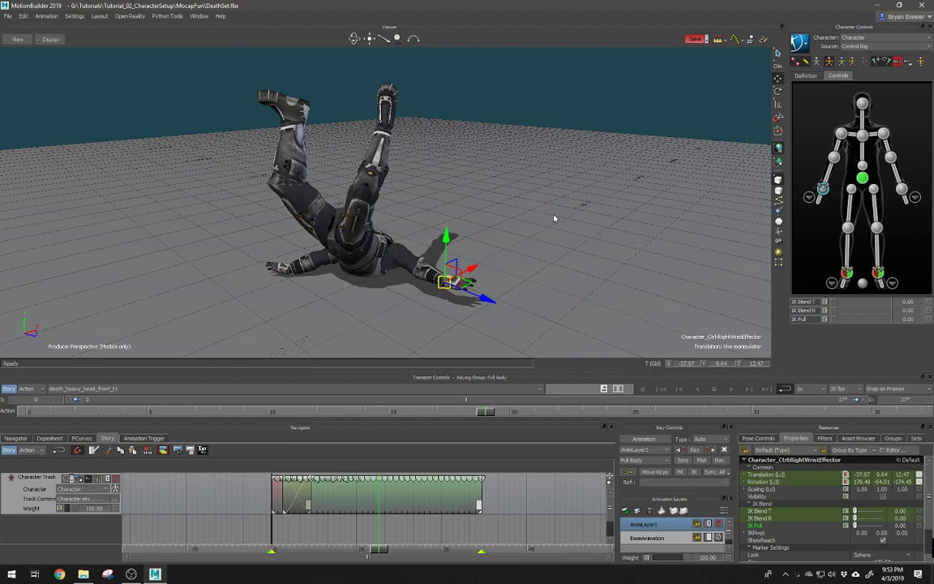
left_click_drag(510, 217, 491, 226, "ctrl+shift")
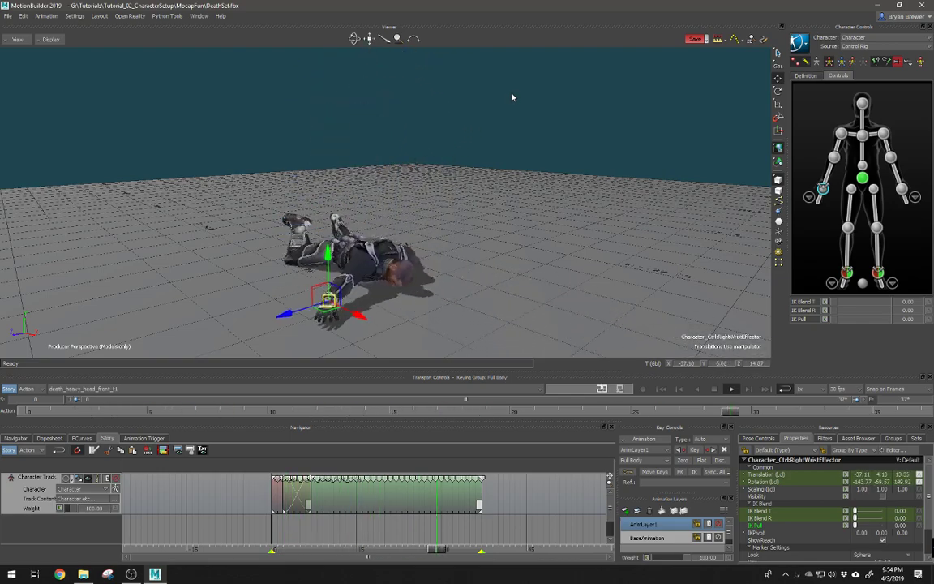
key("ctrl+space")
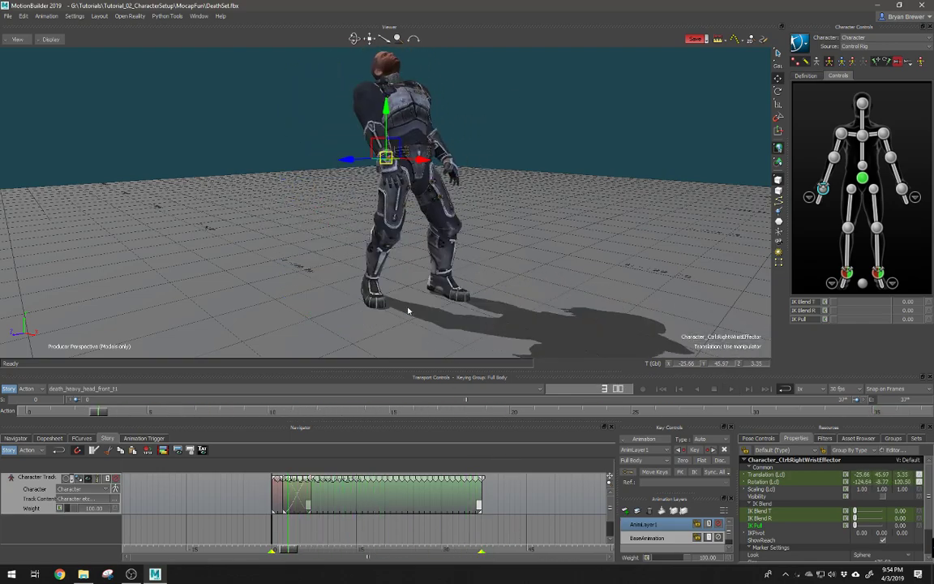
Delete the Character Track from the Story and play the take to check the baked motion
right_click(176, 503)
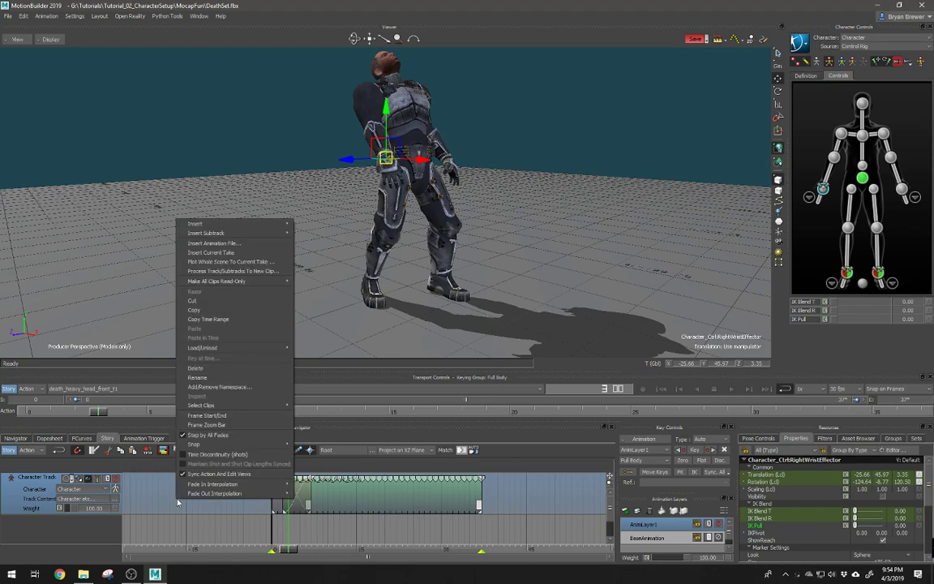
left_click(200, 369)
key("ctrl+space")
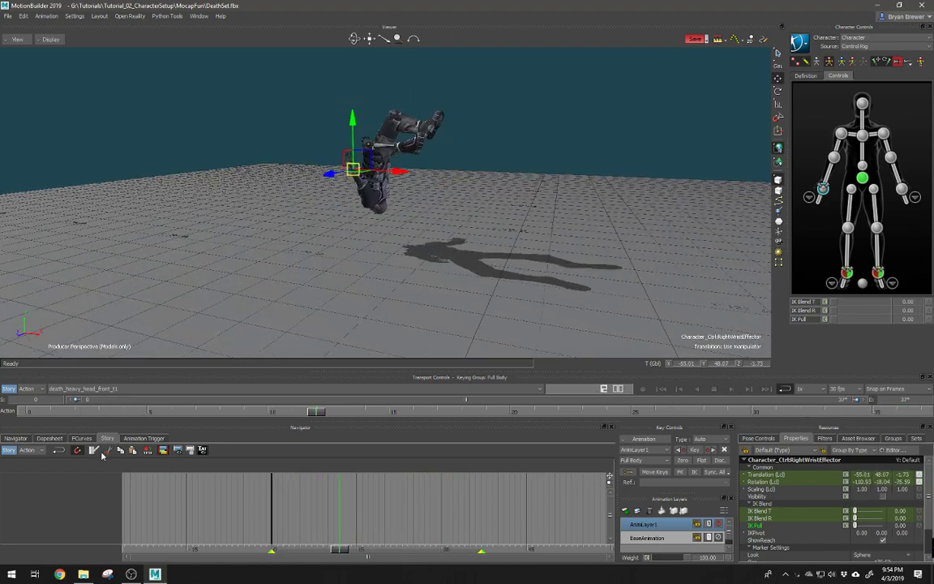
Expand the scene's Takes in the Navigator and enlarge the list to look through the full take names
left_click(109, 388)
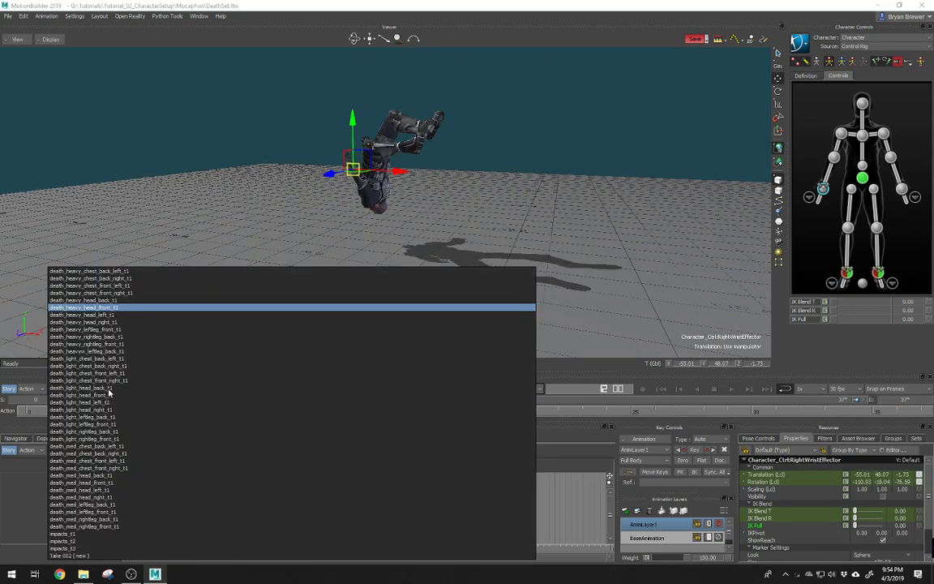
left_click(505, 220)
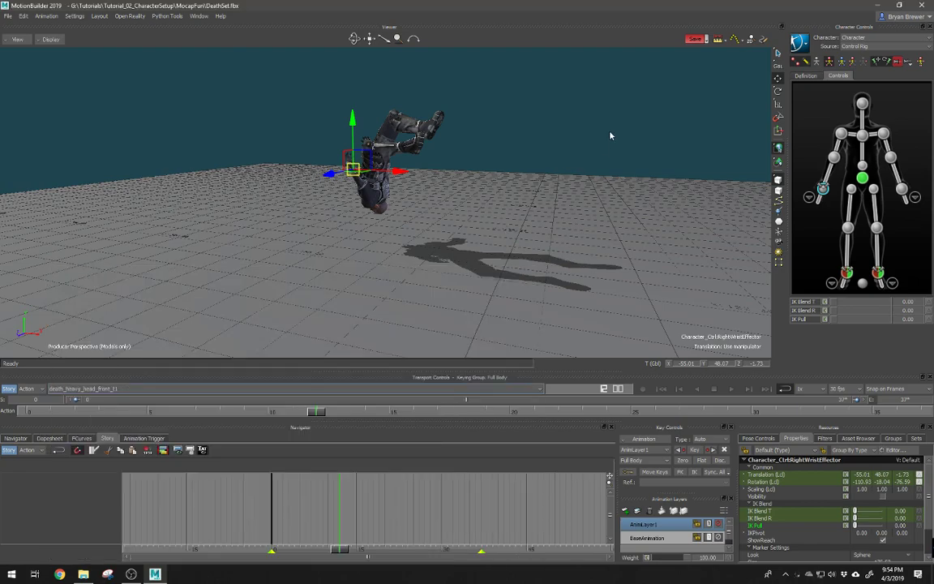
left_click(15, 439)
scroll(32, 511, "down", 3)
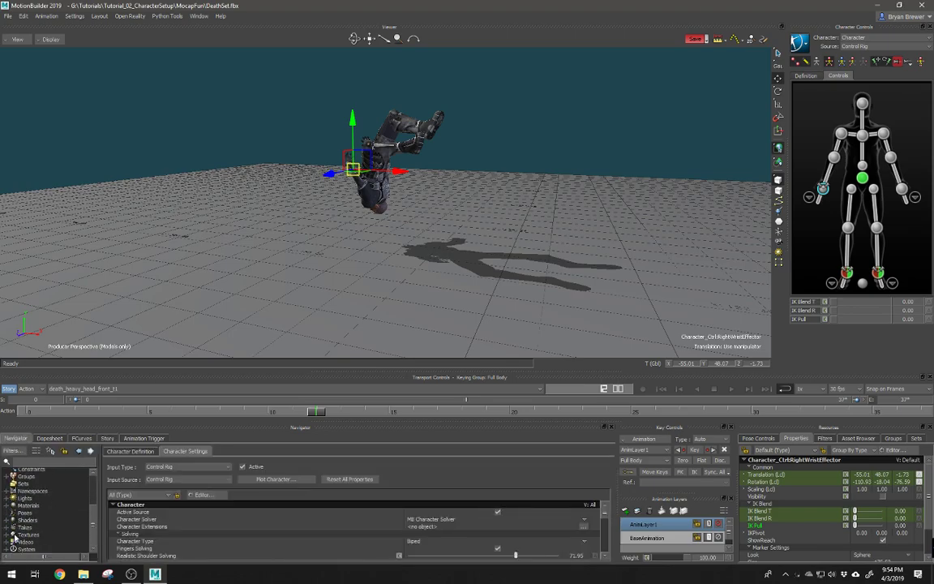
left_click(8, 528)
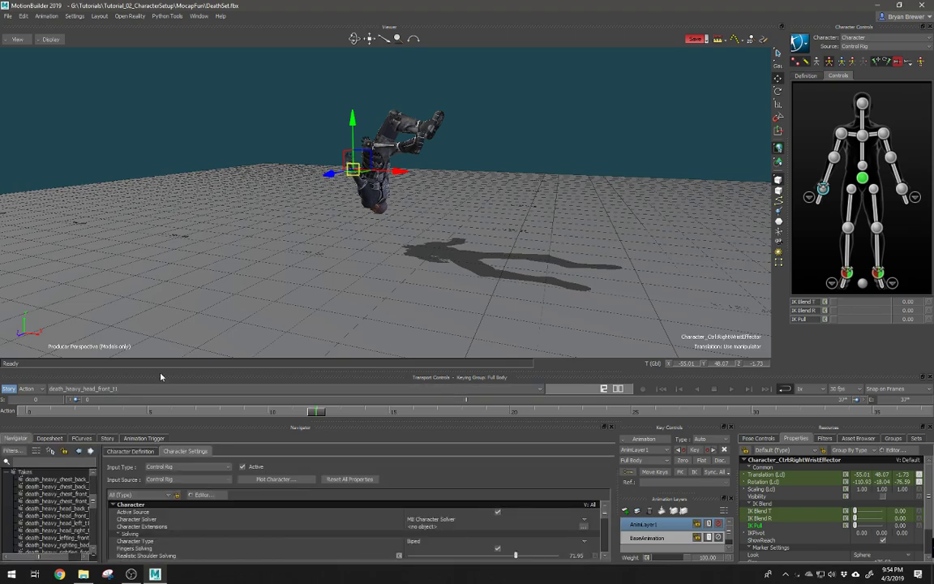
left_click_drag(160, 370, 161, 229)
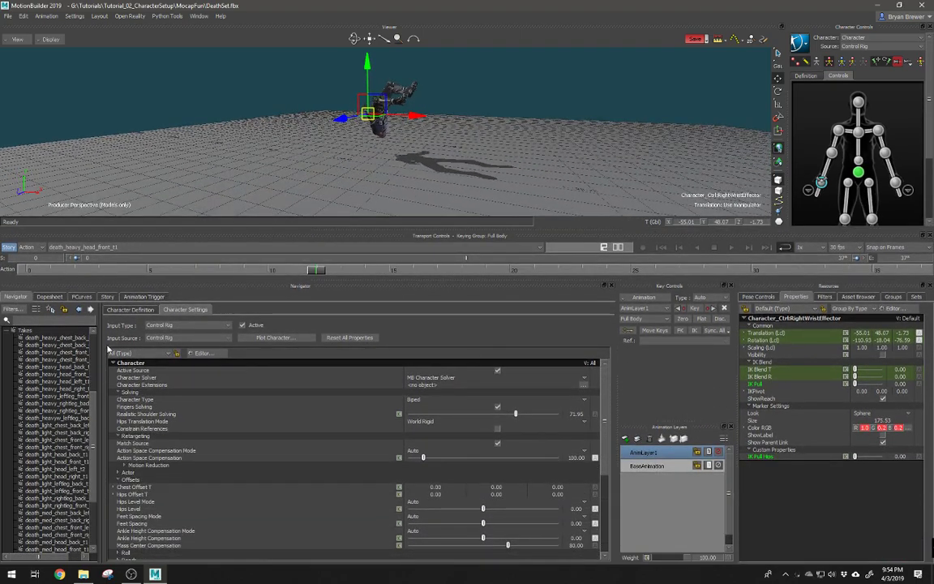
left_click_drag(101, 347, 197, 347)
scroll(62, 484, "down", 4)
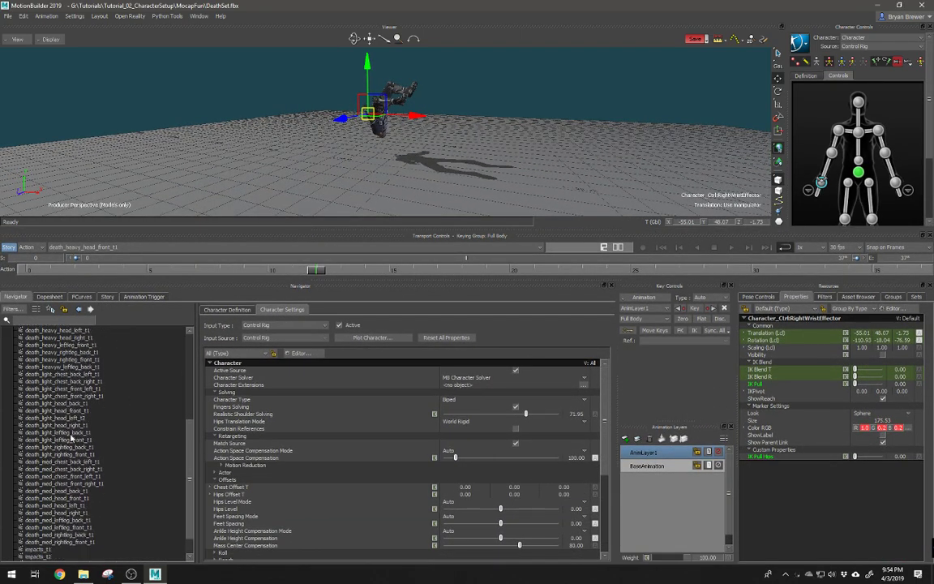
scroll(64, 481, "up", 6)
scroll(68, 479, "up", 3)
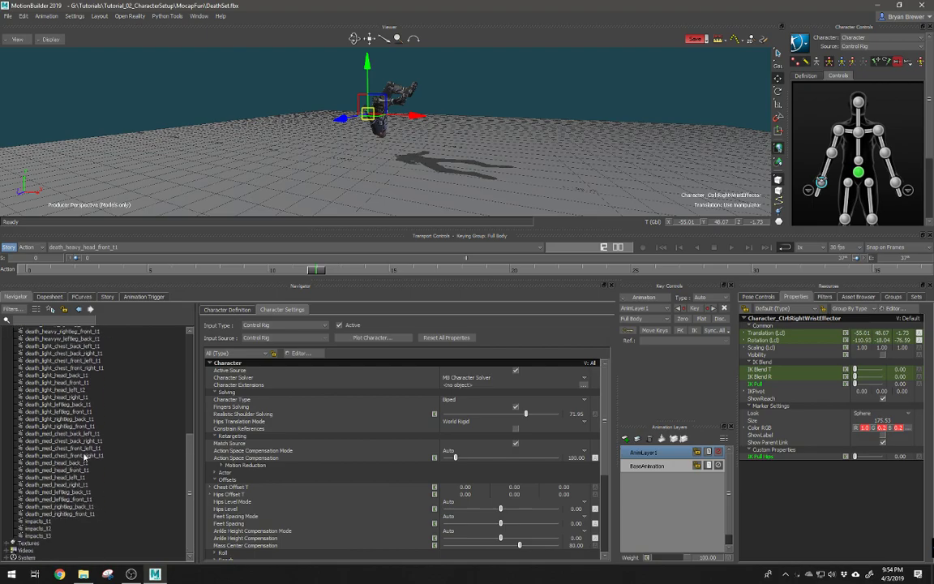
Create a new empty take in the scene
left_click(168, 247)
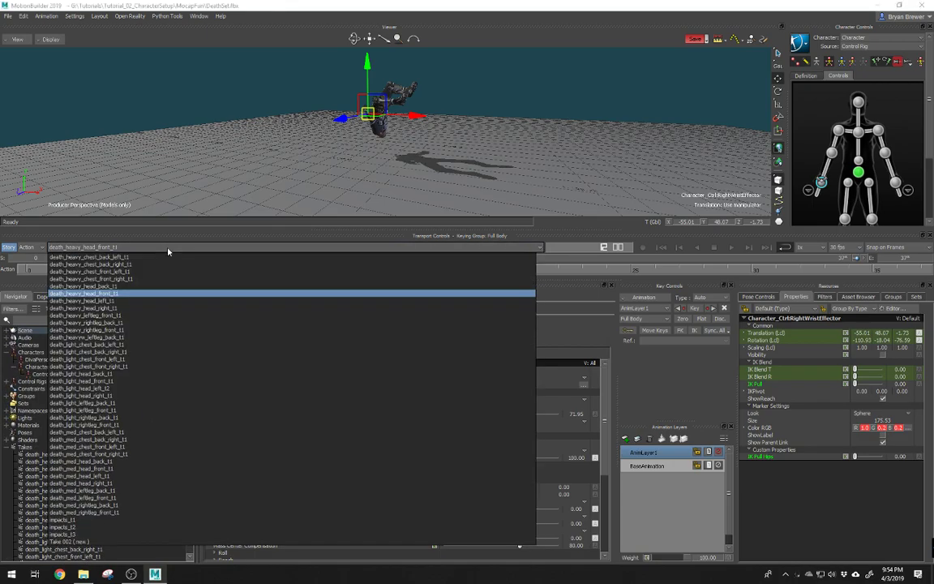
left_click(73, 541)
left_click(470, 317)
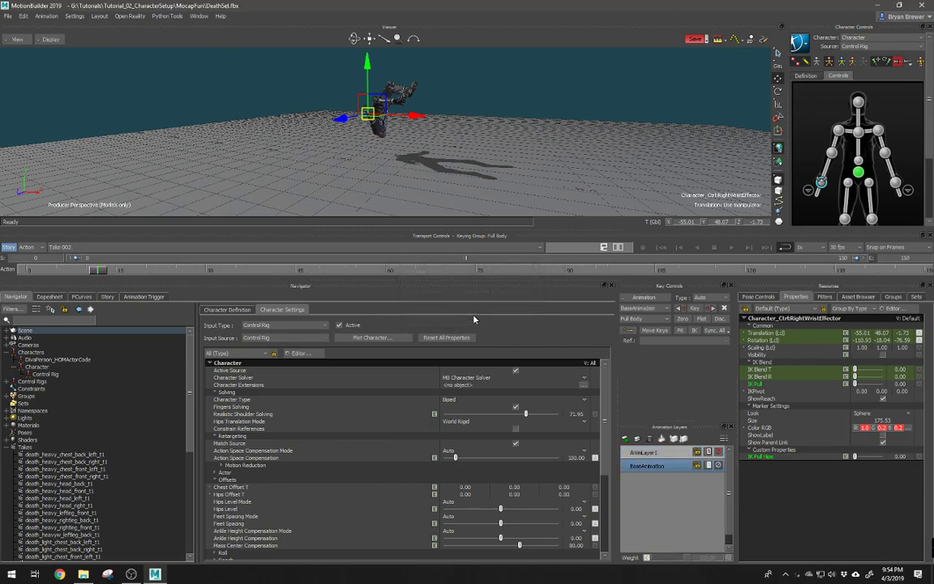
Rename Take 002 as a row of dashes and move it above all other takes as a divider
scroll(97, 481, "down", 9)
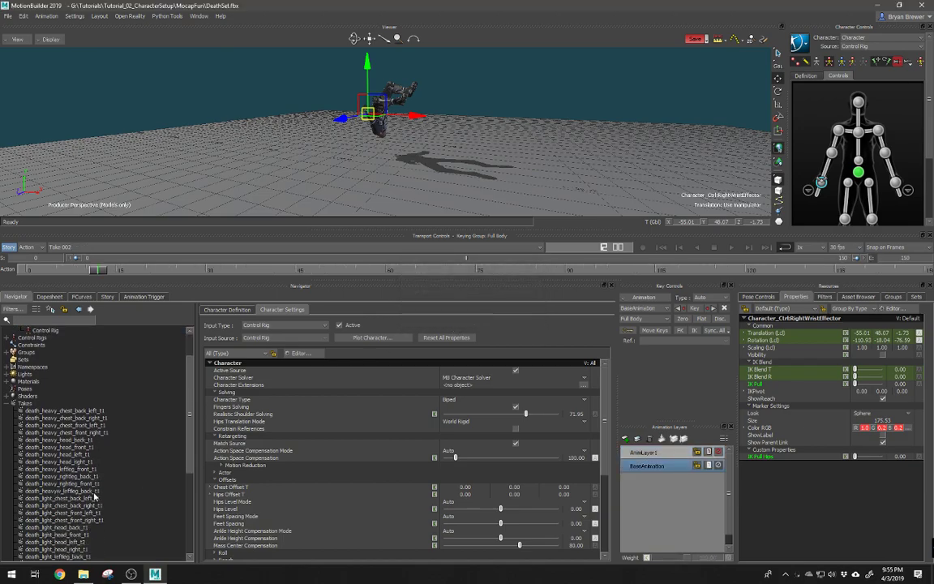
right_click(48, 538)
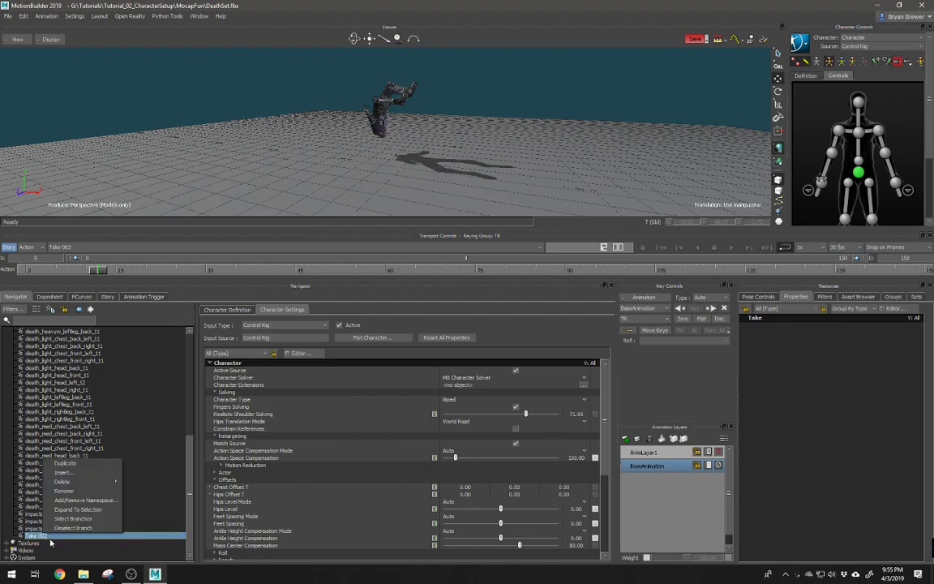
left_click(75, 492)
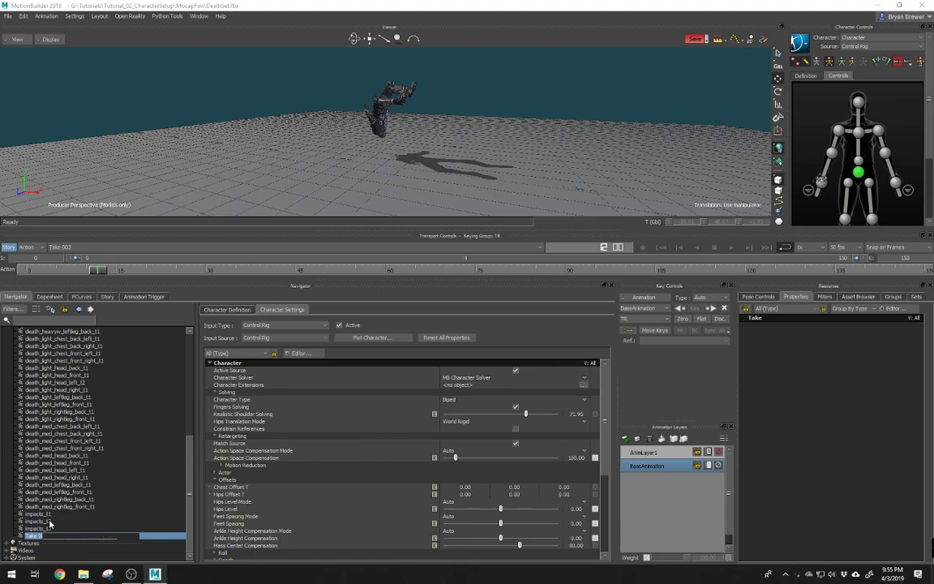
key("BackSpace")
left_click(49, 508)
left_click(33, 539)
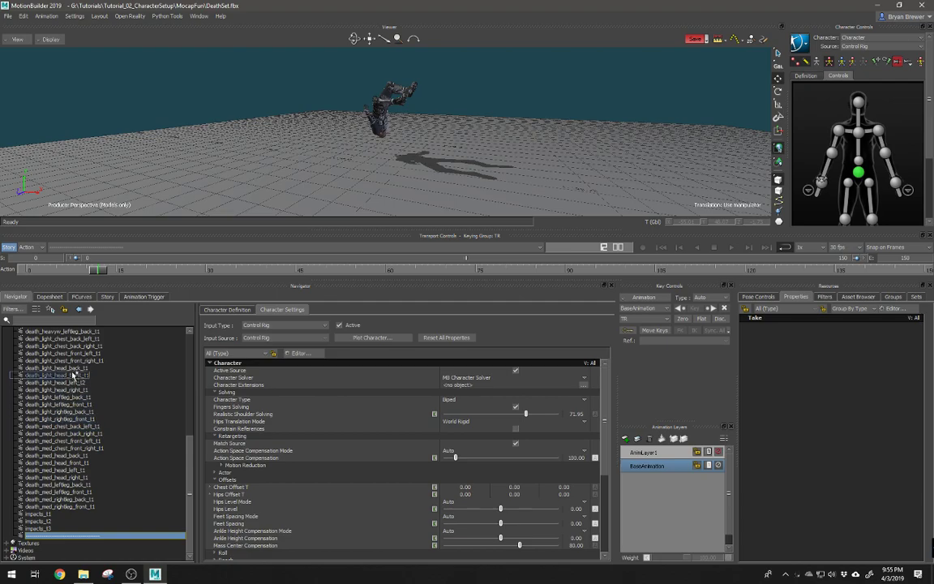
scroll(81, 381, "up", 5)
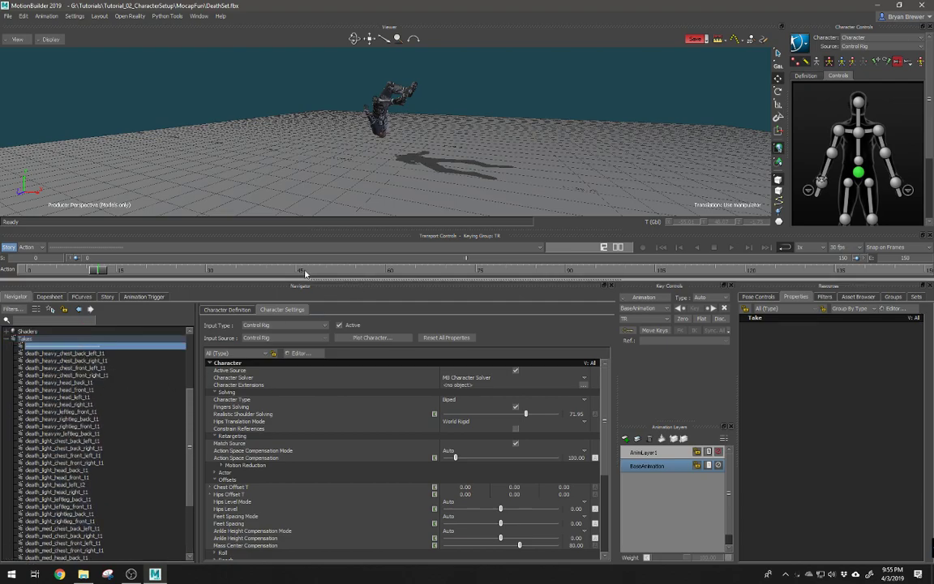
Make death_heavy_head_front_t1 the current take and move it above the dashed divider take
left_click(67, 390)
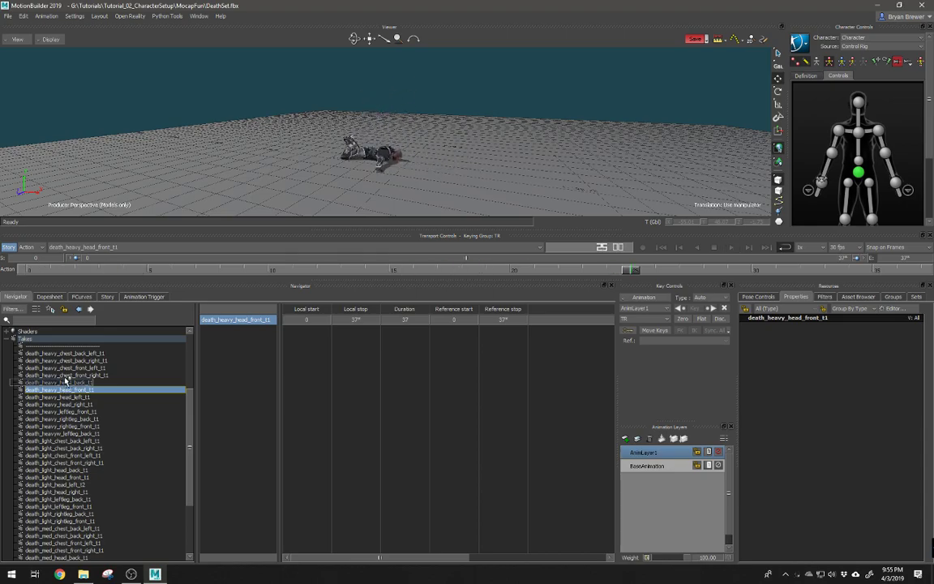
left_click_drag(72, 351, 74, 358)
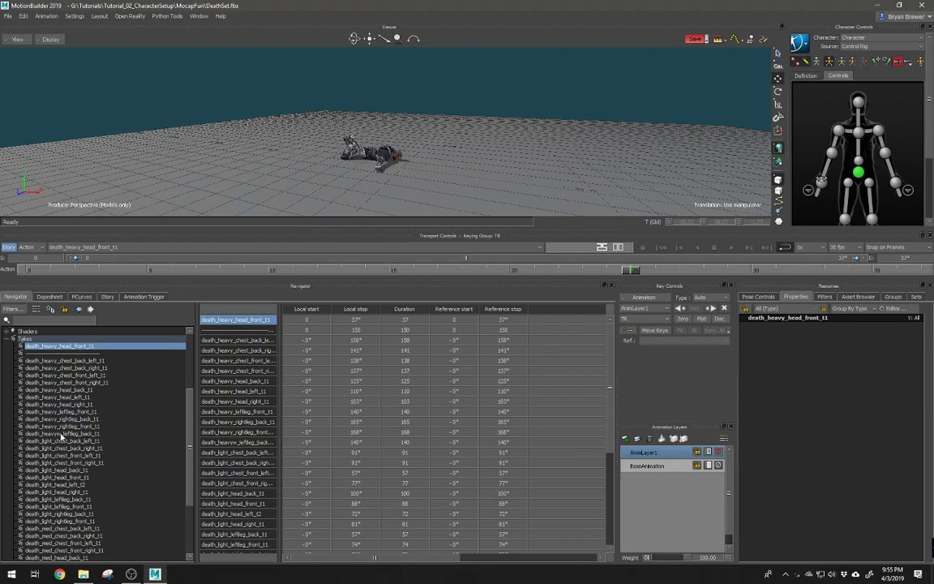
Make impacts_t1 the current take and review its playback with the mocap skeleton shown in X-Ray display
scroll(69, 406, "up", 1)
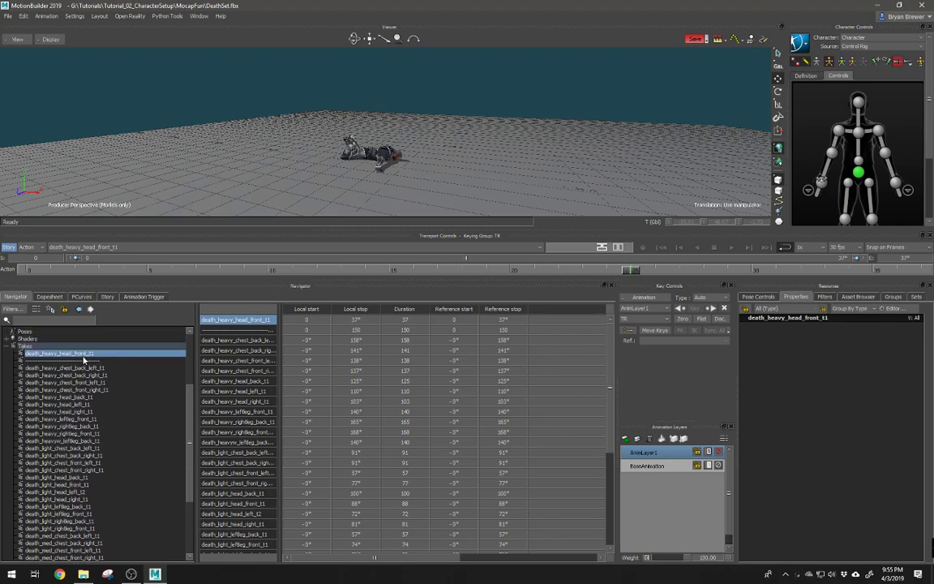
scroll(85, 409, "down", 5)
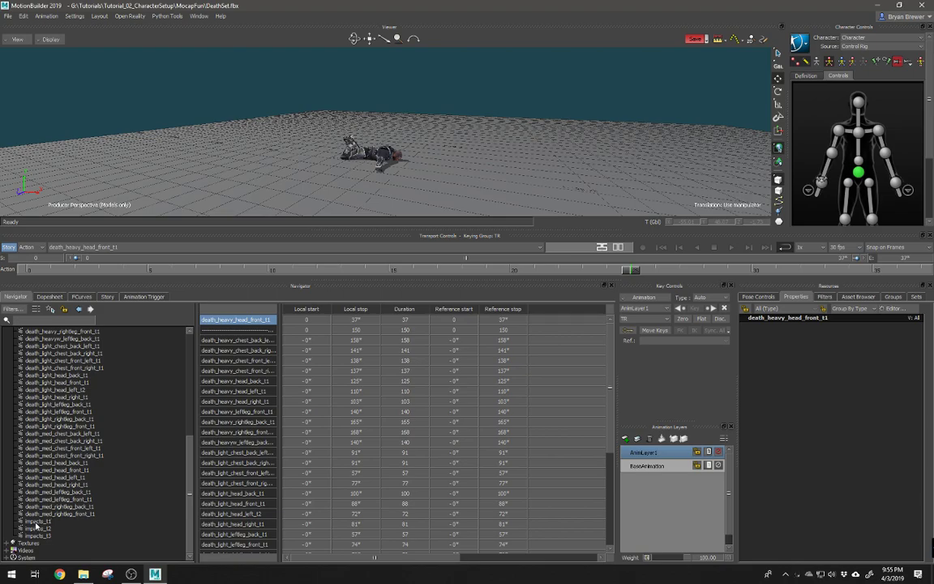
left_click(36, 522)
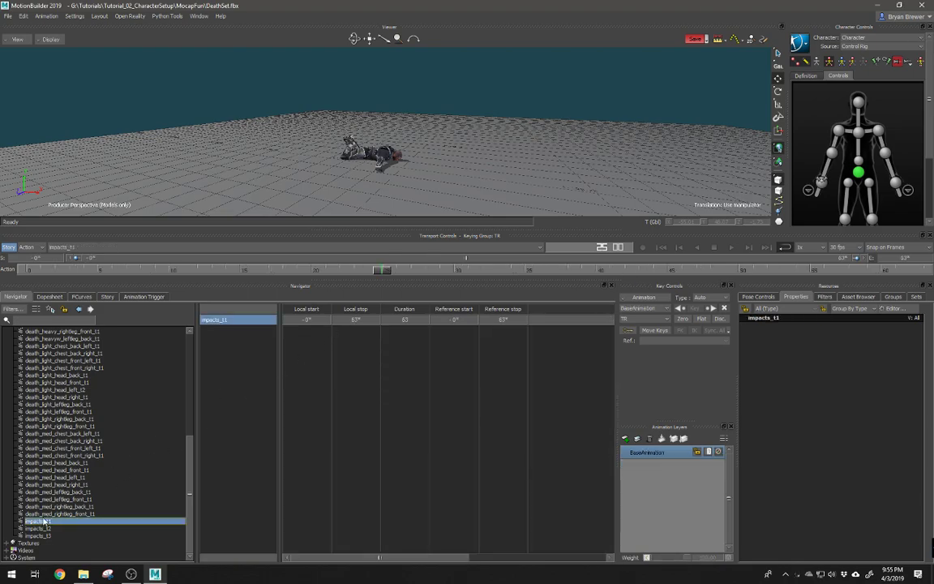
scroll(443, 201, "up", 4)
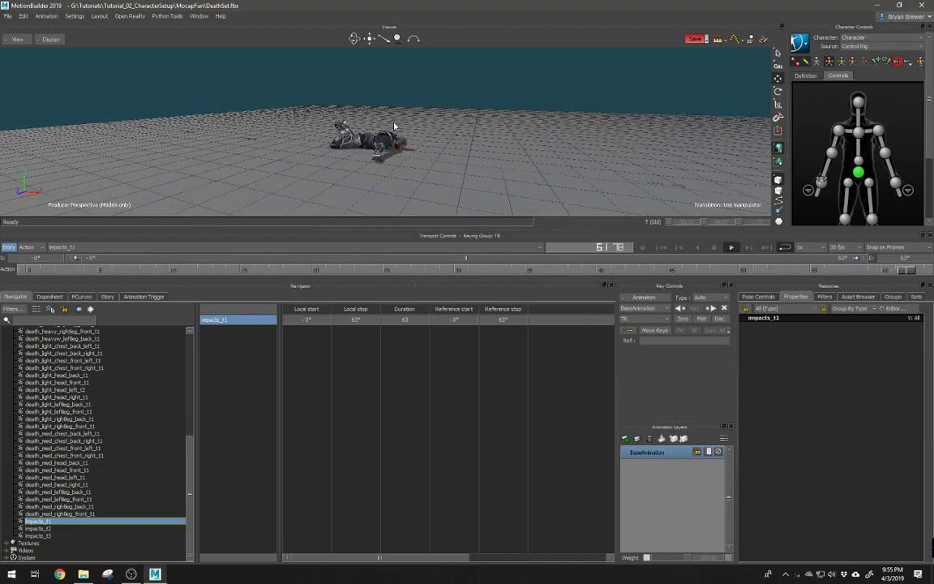
left_click(891, 297)
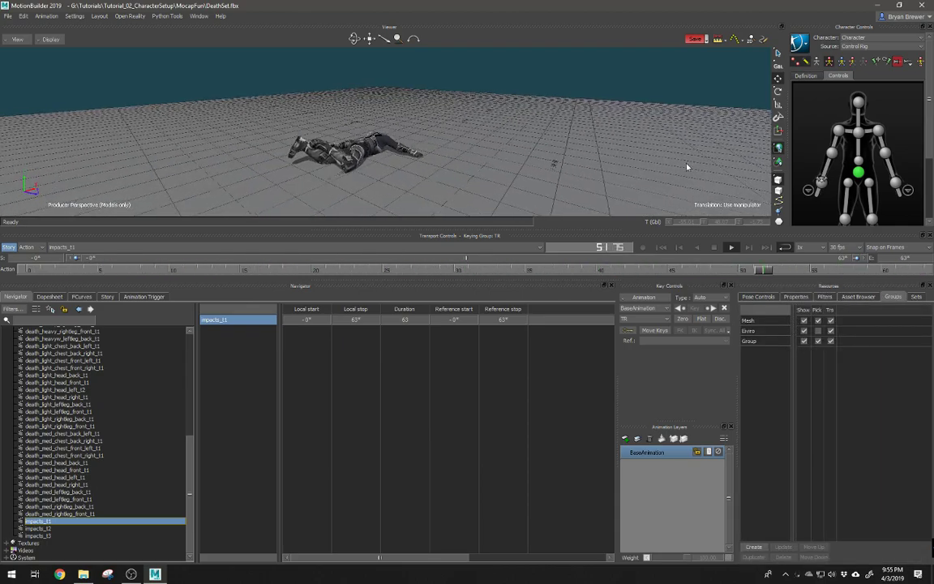
key("ctrl+a")
left_click_drag(580, 128, 489, 136, "ctrl+shift")
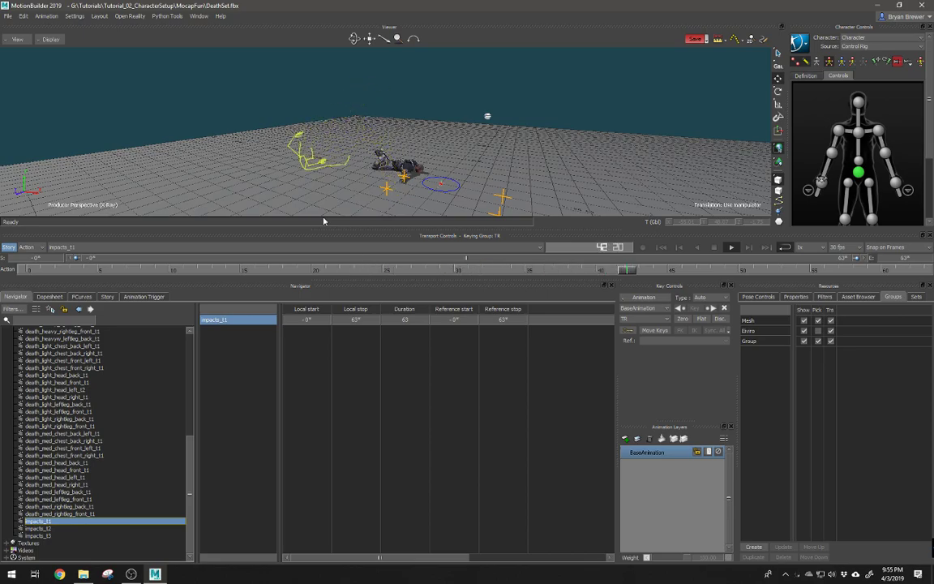
Preview the impacts_t2 take, and make impacts_t3 the current take to review its fall
left_click(39, 528)
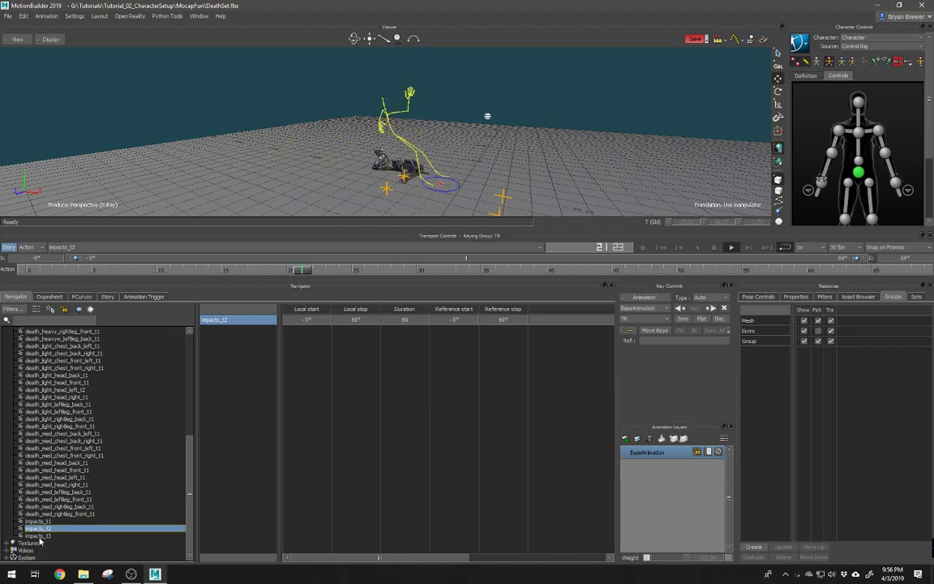
left_click(39, 536)
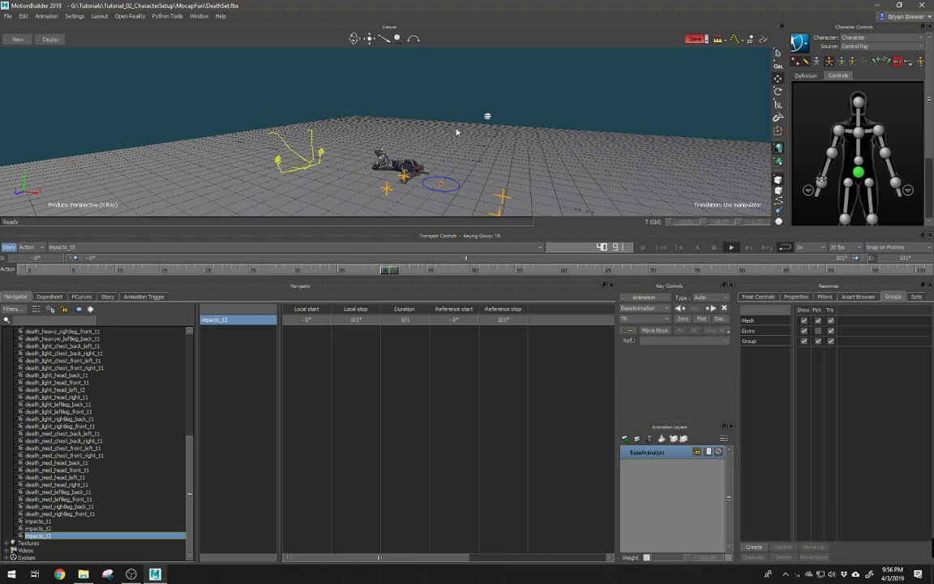
left_click_drag(422, 129, 511, 144, "shift")
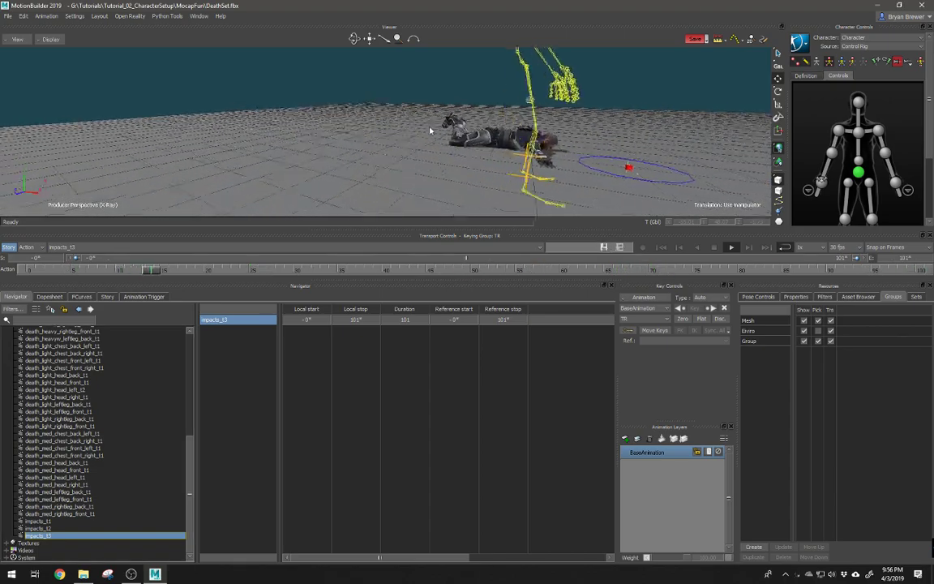
left_click_drag(431, 131, 399, 153, "ctrl+shift")
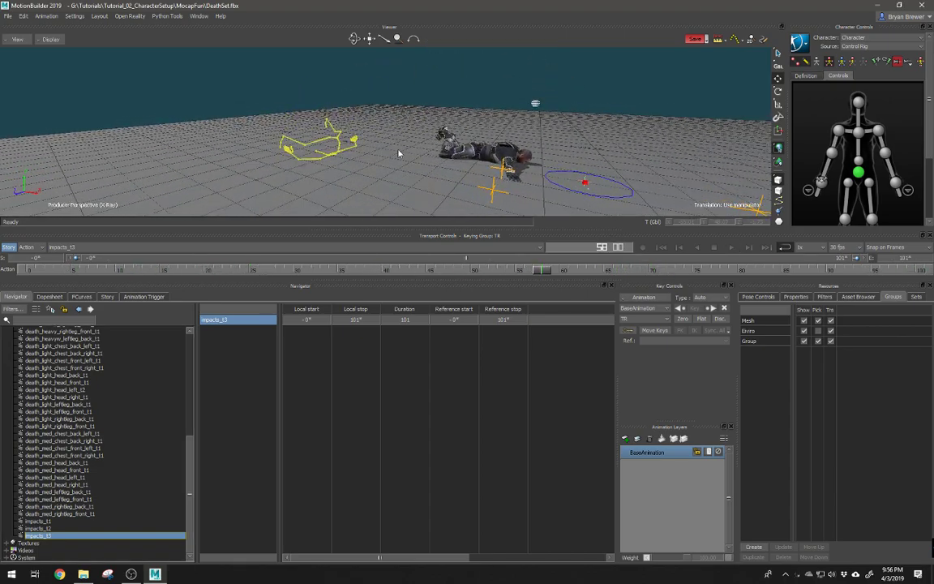
Select the mocap skeleton's DivaPerson_ML:Root in the schematic and frame its rotation curves in the FCurves editor
key("ctrl+w")
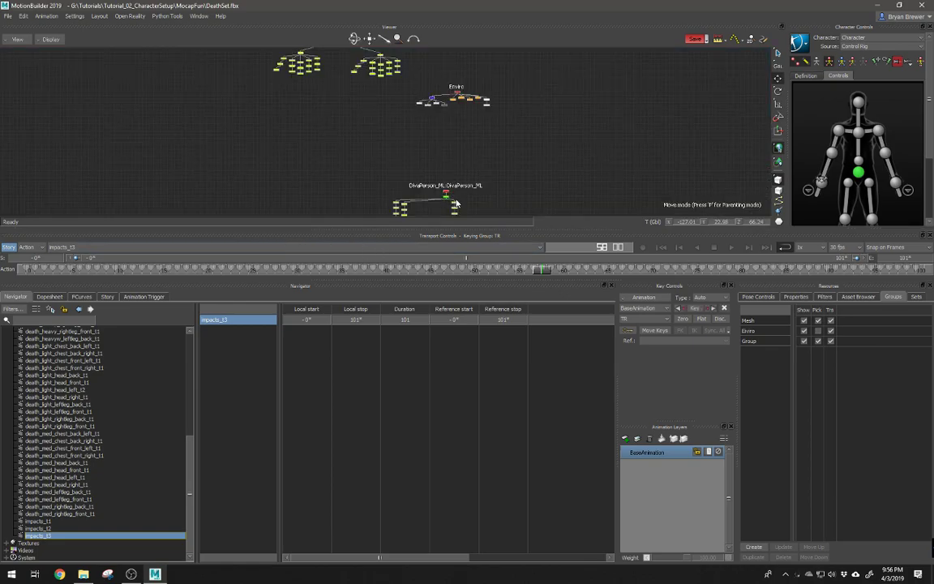
key("ctrl+e")
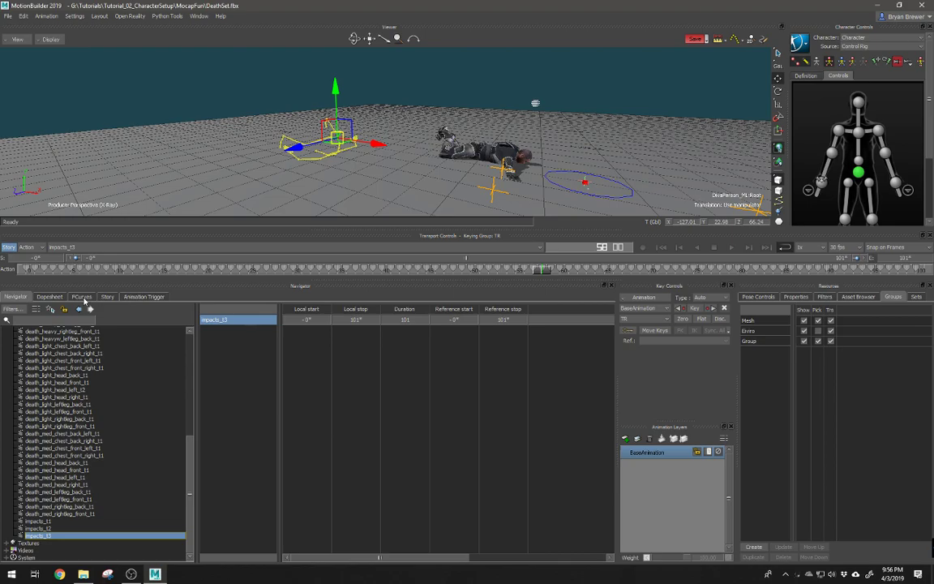
left_click(82, 296)
key("a")
left_click_drag(344, 415, 211, 430, "ctrl")
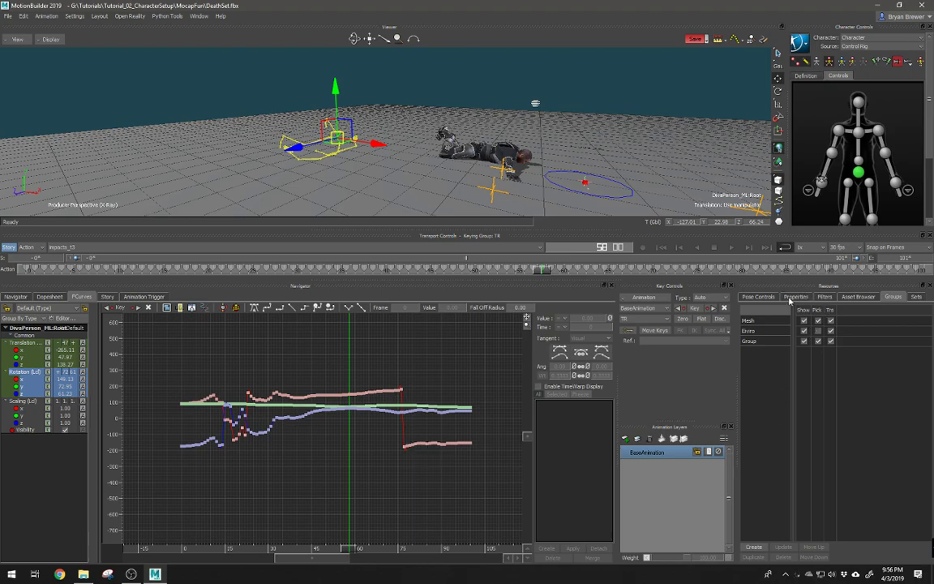
Apply the Gimbal Killer filter to the mocap root's rotation curves and accept the result
left_click(825, 297)
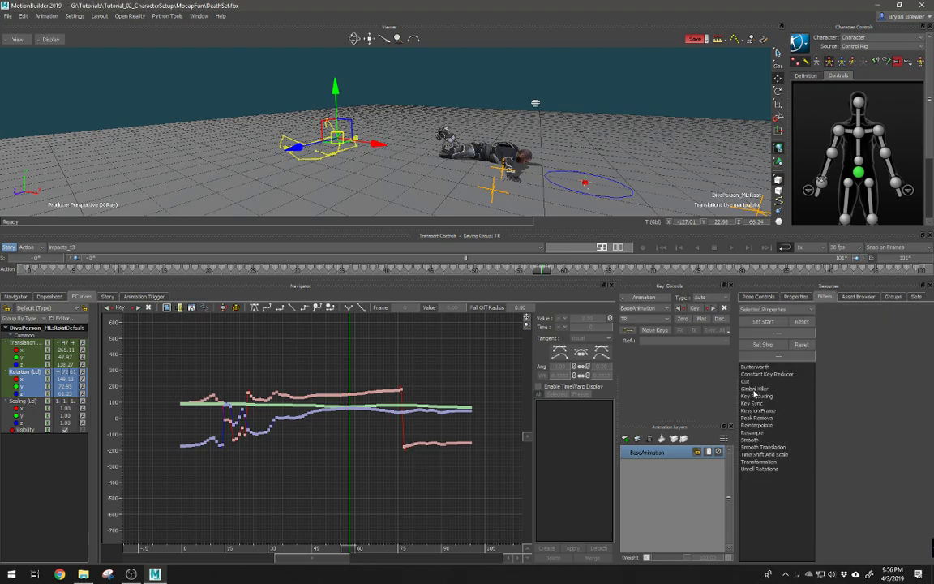
left_click(753, 389)
left_click(759, 545)
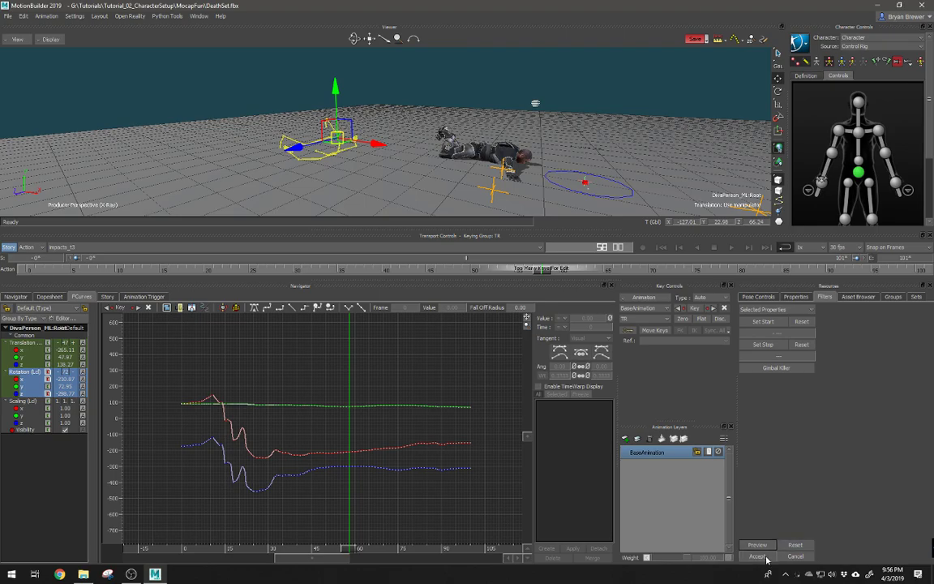
left_click(757, 557)
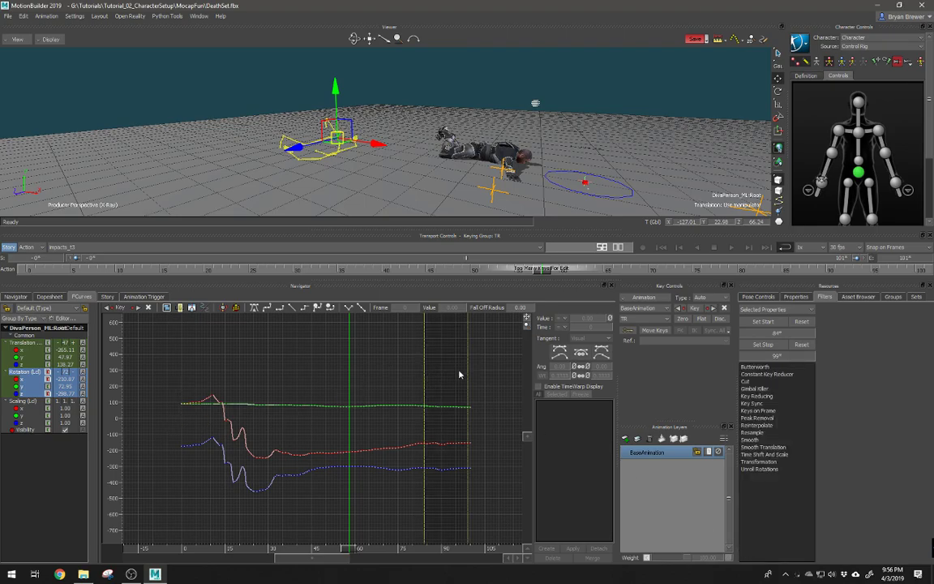
Enlarge the viewer and examine the impacts_t3 mocap fall from several angles
mouse_move(442, 282)
left_mouse_down()
mouse_move(466, 316)
mouse_move(475, 410)
left_mouse_up()
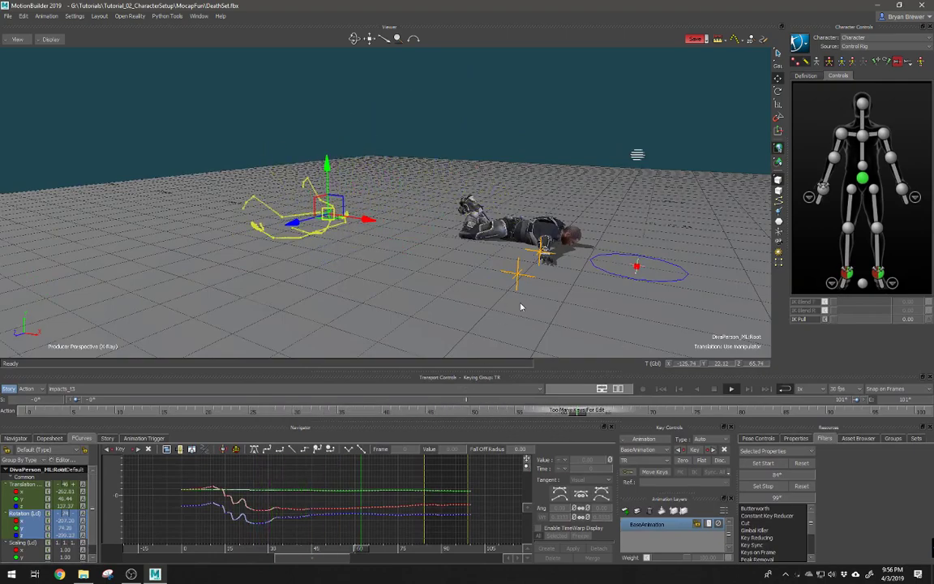
left_click_drag(540, 307, 482, 272, "ctrl+shift")
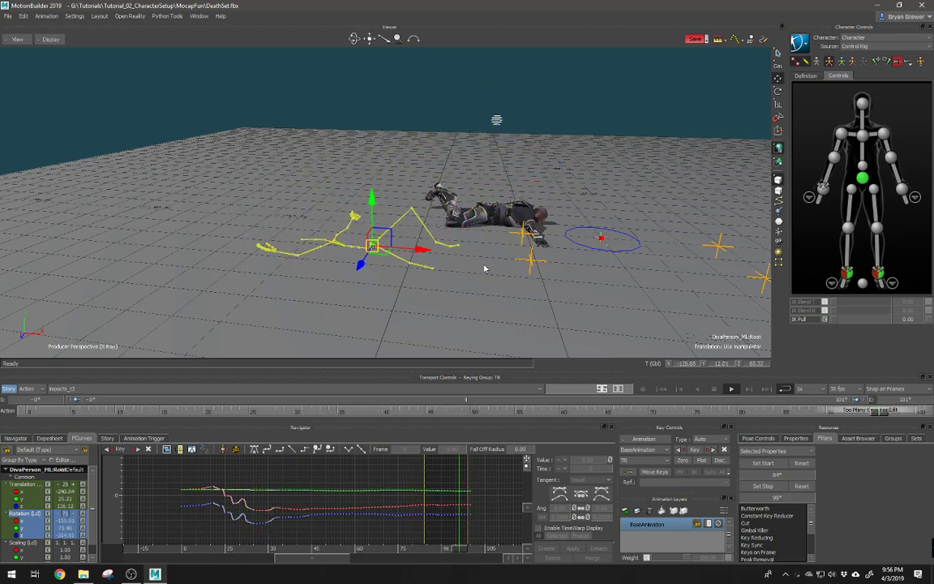
mouse_move(532, 254)
left_mouse_down("alt")
mouse_move(397, 195)
mouse_move(464, 256)
mouse_move(413, 255)
mouse_move(337, 229)
mouse_move(382, 253)
mouse_move(438, 248)
mouse_move(375, 229)
mouse_move(411, 269)
mouse_move(453, 244)
mouse_move(501, 252)
mouse_move(494, 238)
mouse_move(439, 233)
mouse_move(546, 244)
left_mouse_up("alt")
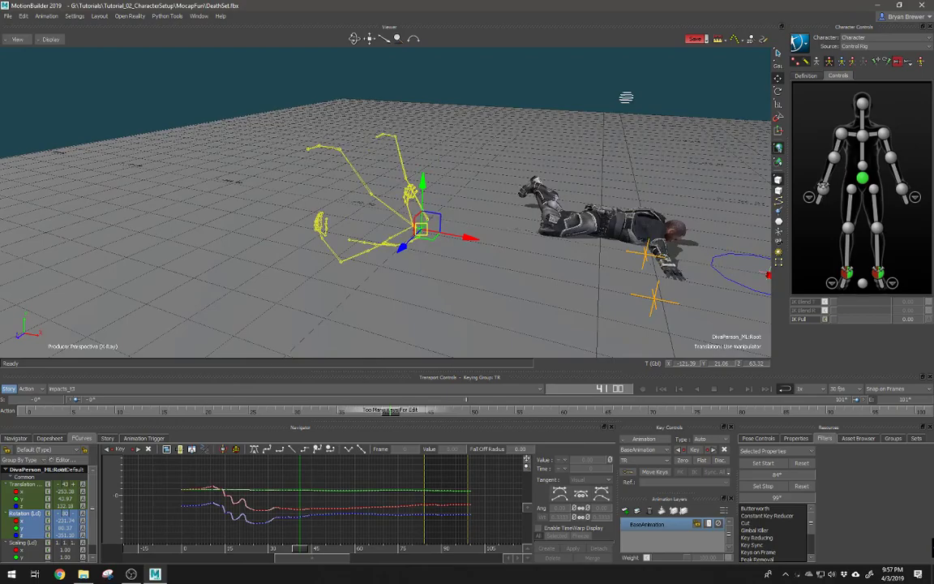
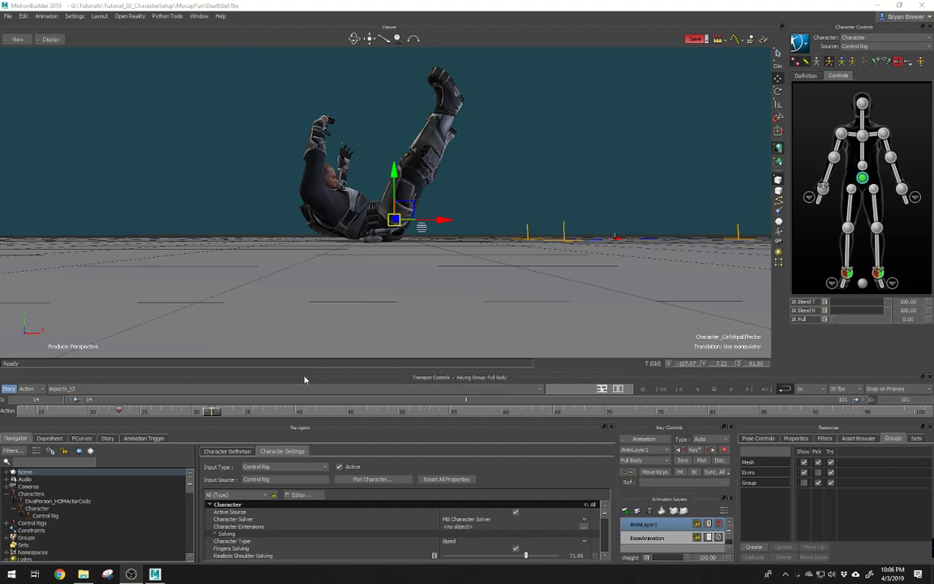
Lower the soldier's hips effector to about Y 7 at frame 32 and key it on AnimLayer1
mouse_move(207, 410)
left_mouse_down()
mouse_move(12, 414)
mouse_move(106, 412)
mouse_move(130, 428)
mouse_move(122, 411)
mouse_move(200, 411)
left_mouse_up()
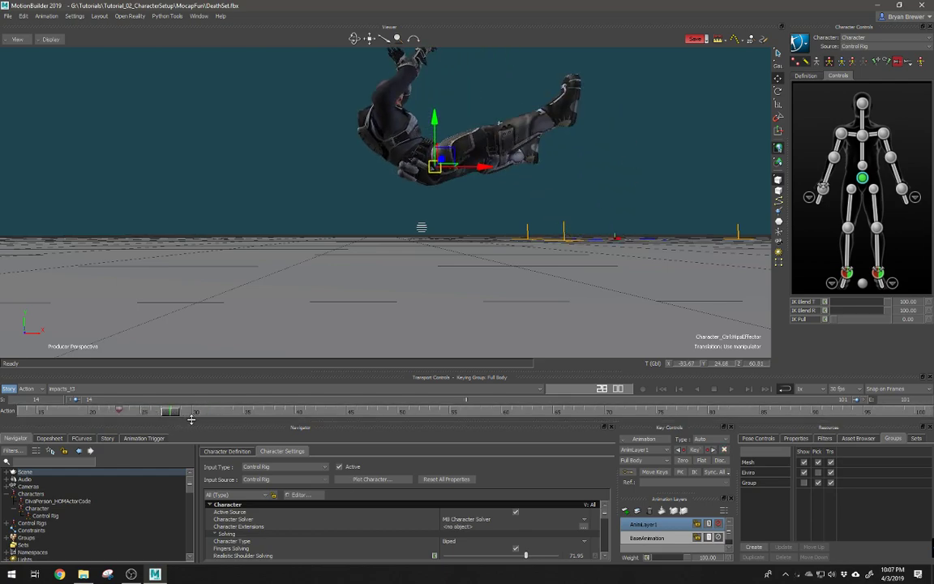
left_click_drag(185, 421, 213, 414)
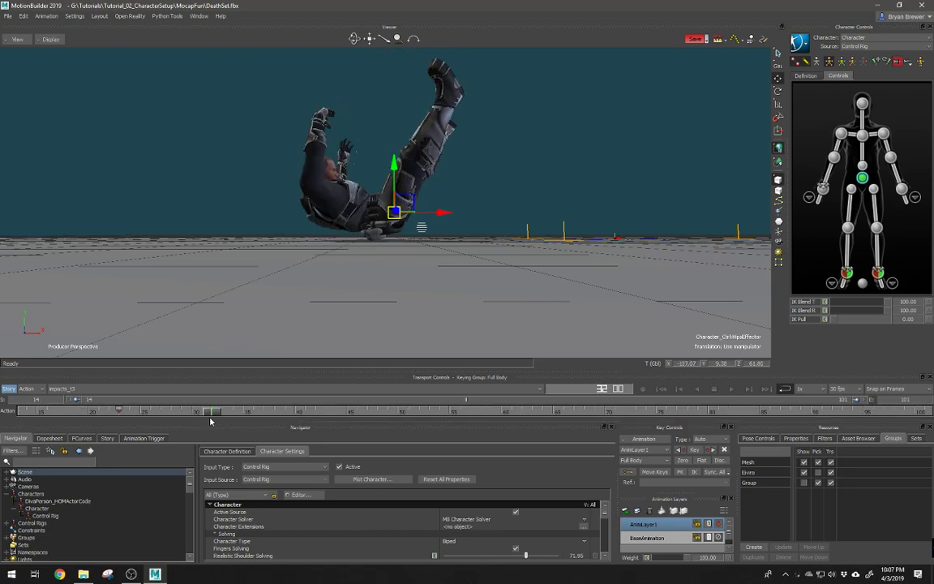
left_click_drag(394, 167, 398, 178)
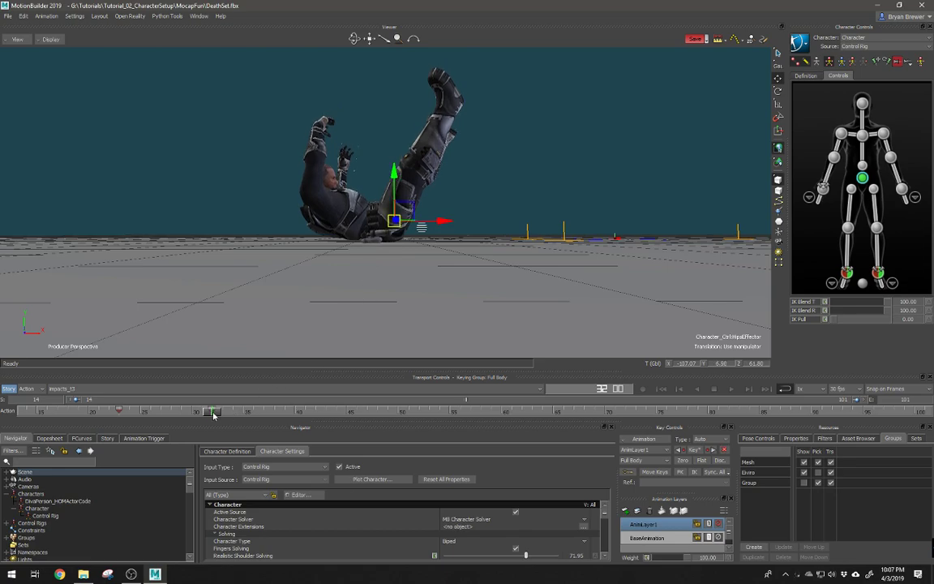
Raise and key the hips effector to about Y 15 at frame 35 and about Y 9.5 at frame 33
left_click_drag(214, 415, 226, 379)
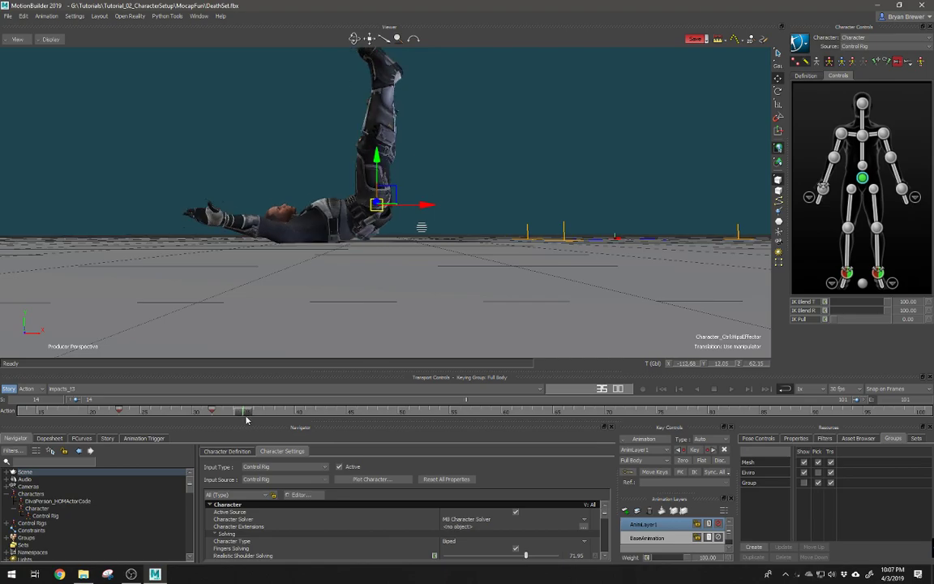
left_click_drag(355, 216, 428, 208, "alt")
scroll(403, 240, "up", 2)
mouse_move(429, 162)
left_mouse_down()
mouse_move(430, 132)
mouse_move(428, 150)
left_mouse_up()
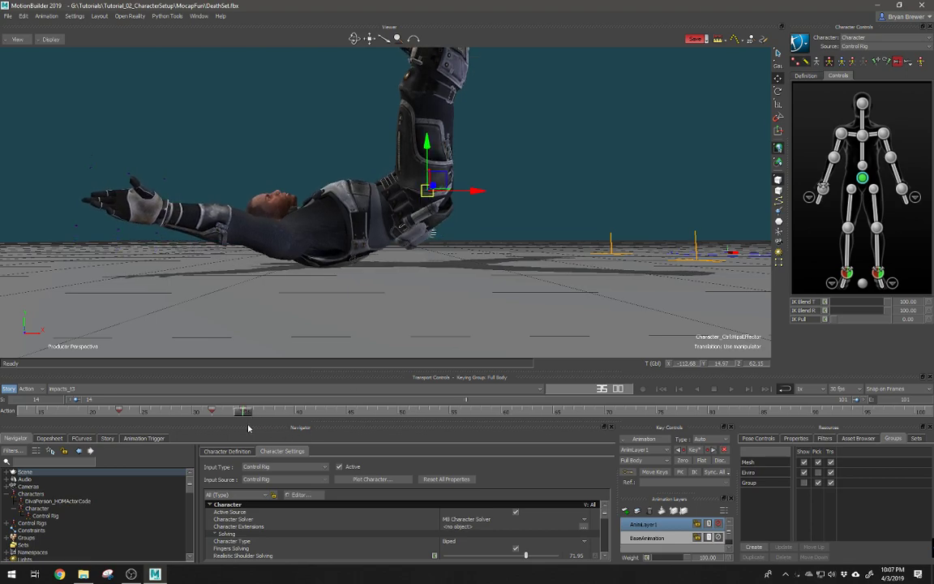
left_click(225, 413)
mouse_move(224, 413)
left_mouse_down()
mouse_move(203, 412)
mouse_move(226, 414)
left_mouse_up()
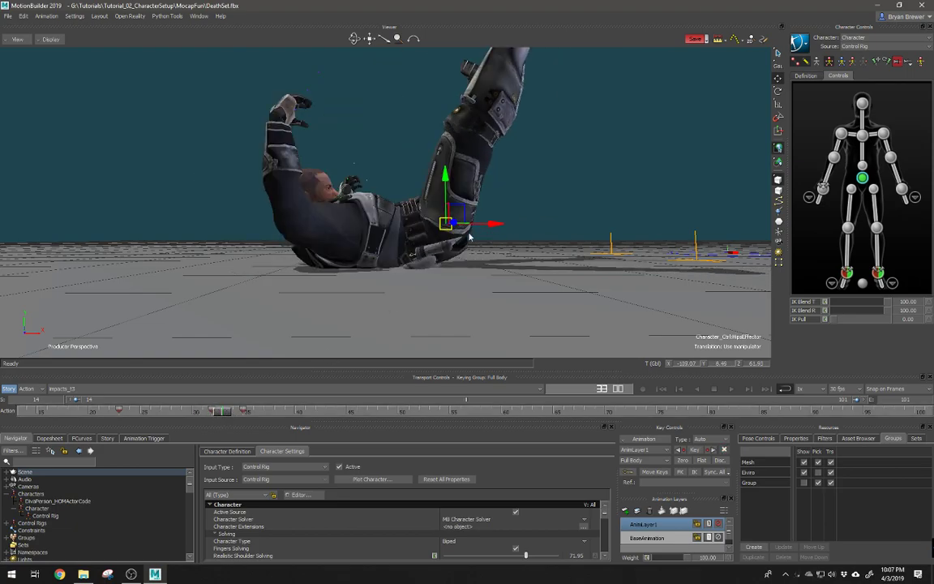
left_click_drag(445, 195, 445, 167)
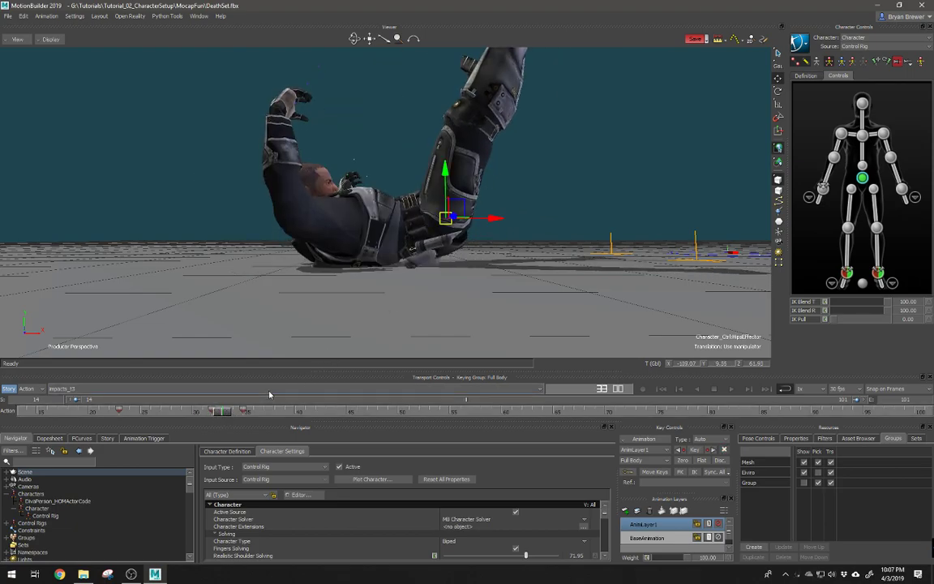
Key the hips effector on AnimLayer1, lowered slightly at frame 44 and raised slightly at frame 60, both to about Y 23.8
left_click(201, 412)
mouse_move(201, 412)
left_mouse_down()
mouse_move(334, 427)
mouse_move(337, 410)
left_mouse_up()
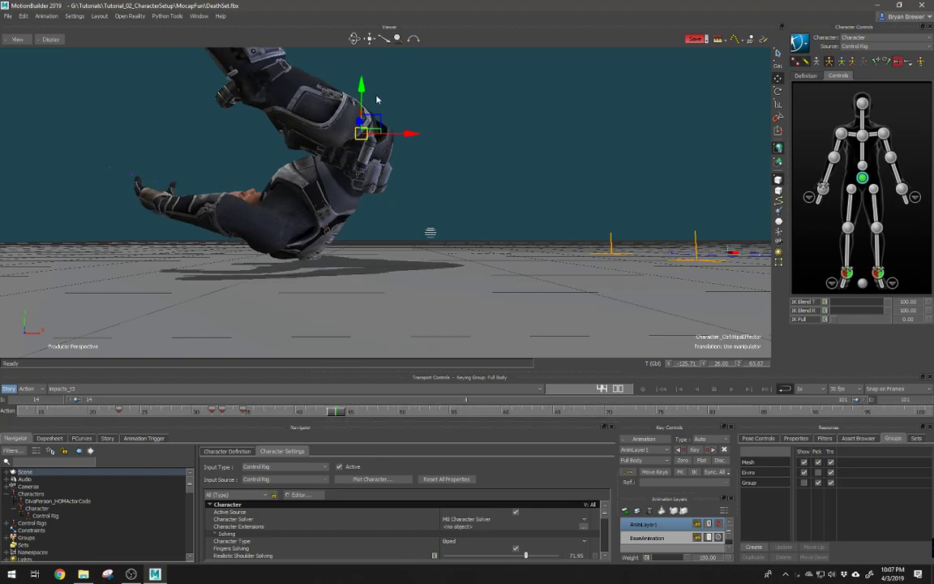
left_click_drag(361, 90, 362, 104)
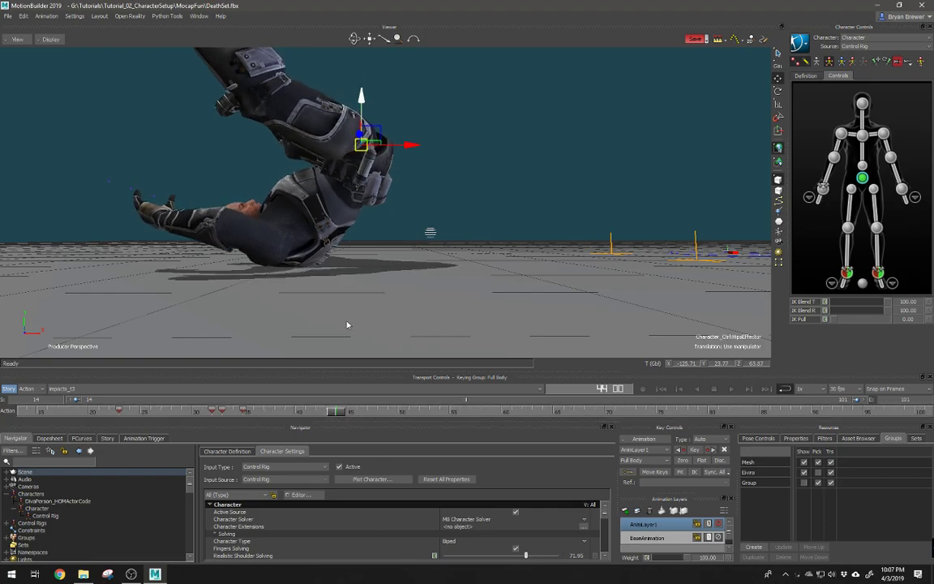
mouse_move(335, 411)
left_mouse_down()
mouse_move(456, 428)
mouse_move(501, 412)
left_mouse_up()
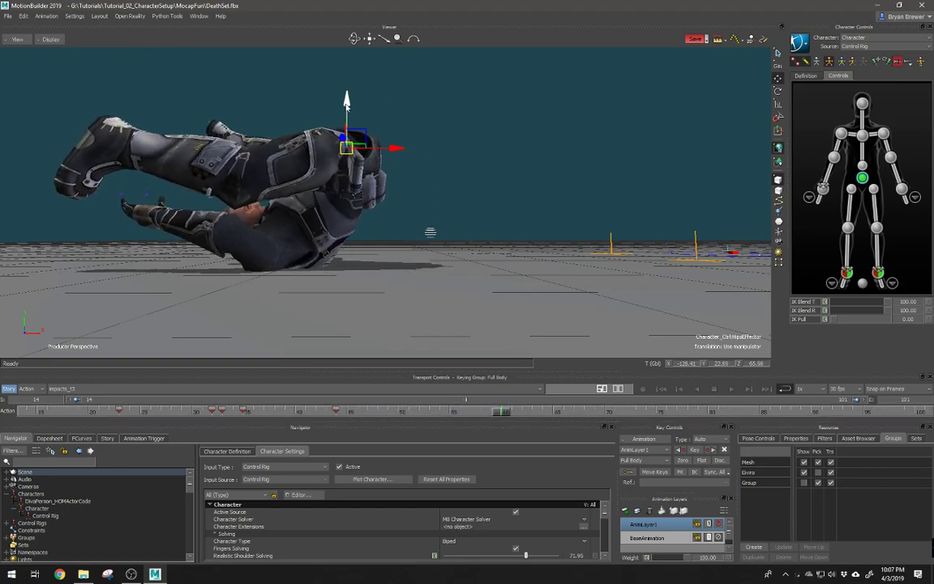
left_click_drag(346, 101, 347, 90)
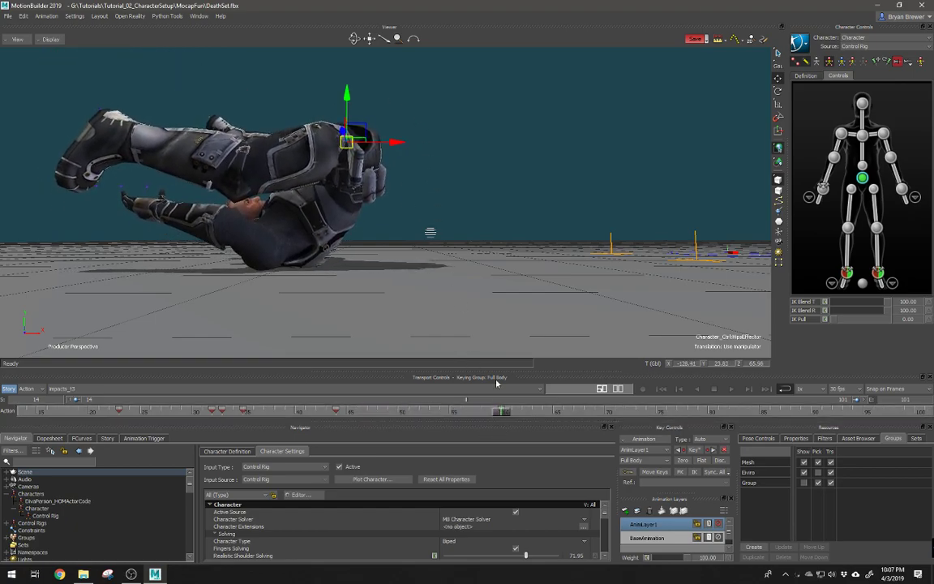
Lower the hips effector to about Y 8.5 at frame 75, key it, and scrub back to check the motion
mouse_move(502, 411)
left_mouse_down()
mouse_move(315, 413)
mouse_move(713, 413)
left_mouse_up()
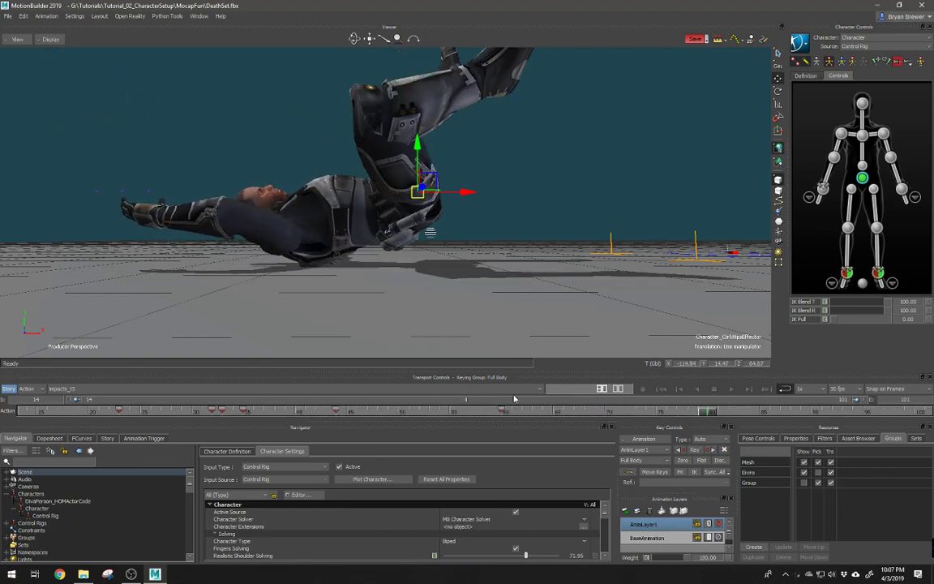
left_click_drag(520, 411, 655, 414)
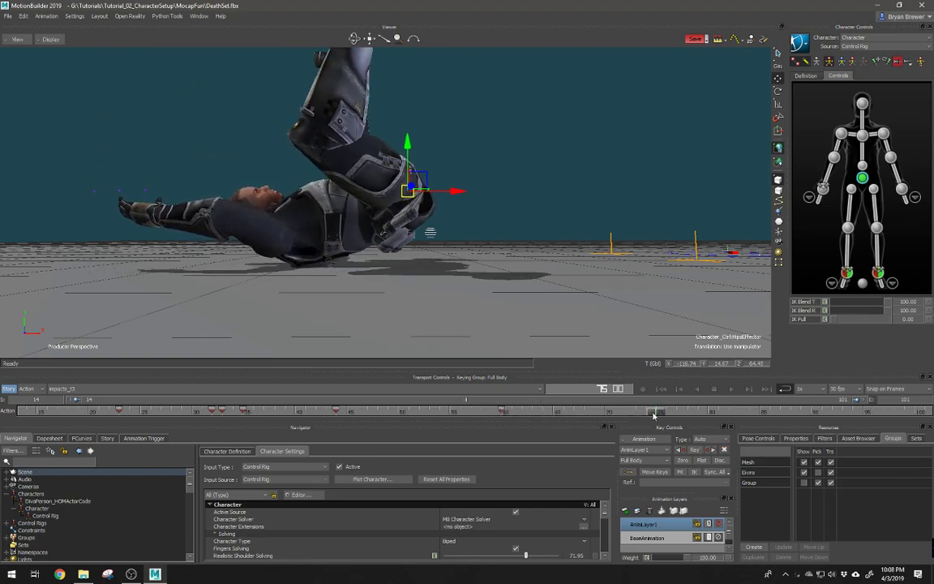
left_click_drag(408, 147, 407, 174)
key("r")
key("t")
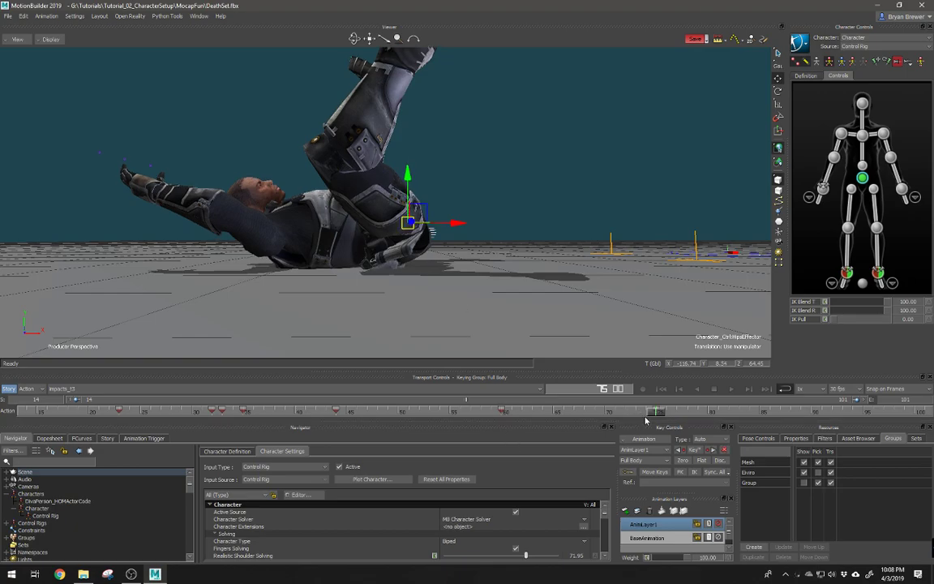
mouse_move(654, 411)
left_mouse_down()
mouse_move(500, 410)
mouse_move(699, 411)
mouse_move(681, 428)
mouse_move(714, 421)
mouse_move(528, 413)
mouse_move(704, 415)
mouse_move(636, 430)
mouse_move(739, 439)
mouse_move(492, 420)
left_mouse_up()
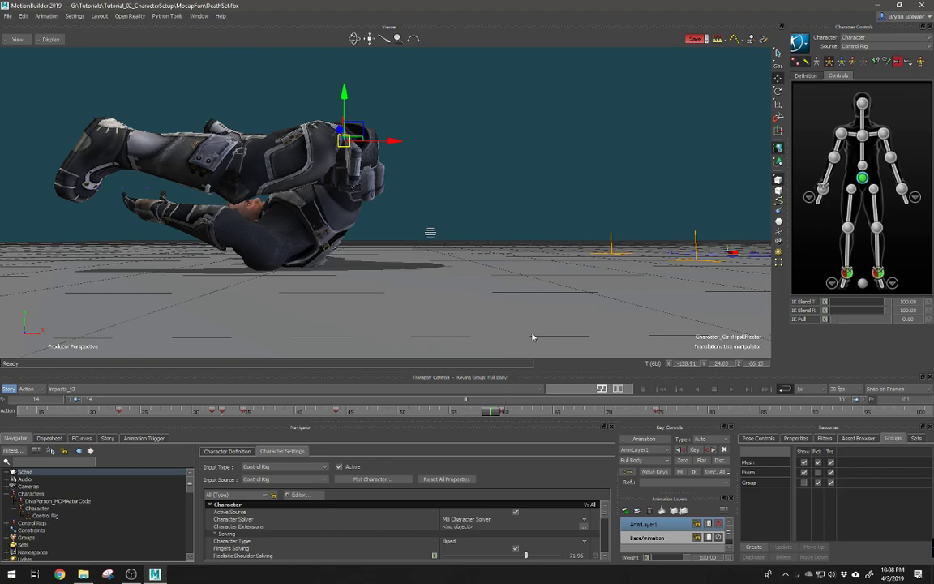
Review the hips motion on impacts_t3 from other angles, comparing frames 31 to 33 and scrubbing on toward frame 75
left_click_drag(659, 240, 533, 305, "ctrl+shift")
left_click_drag(511, 406, 206, 392)
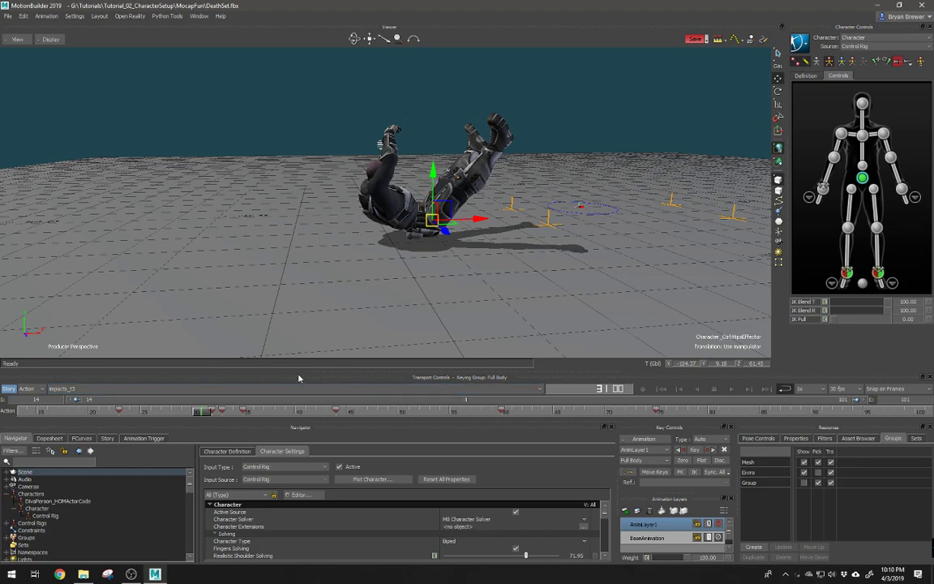
left_click(171, 412)
mouse_move(171, 412)
left_mouse_down()
mouse_move(150, 412)
mouse_move(180, 415)
left_mouse_up()
left_click_drag(208, 419, 217, 420)
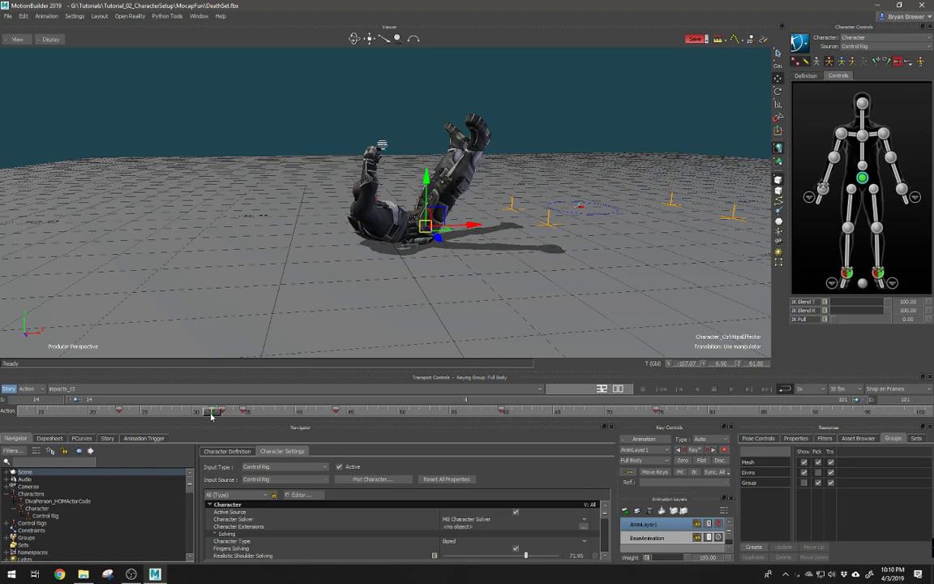
mouse_move(212, 415)
left_mouse_down()
mouse_move(115, 401)
mouse_move(198, 412)
left_mouse_up()
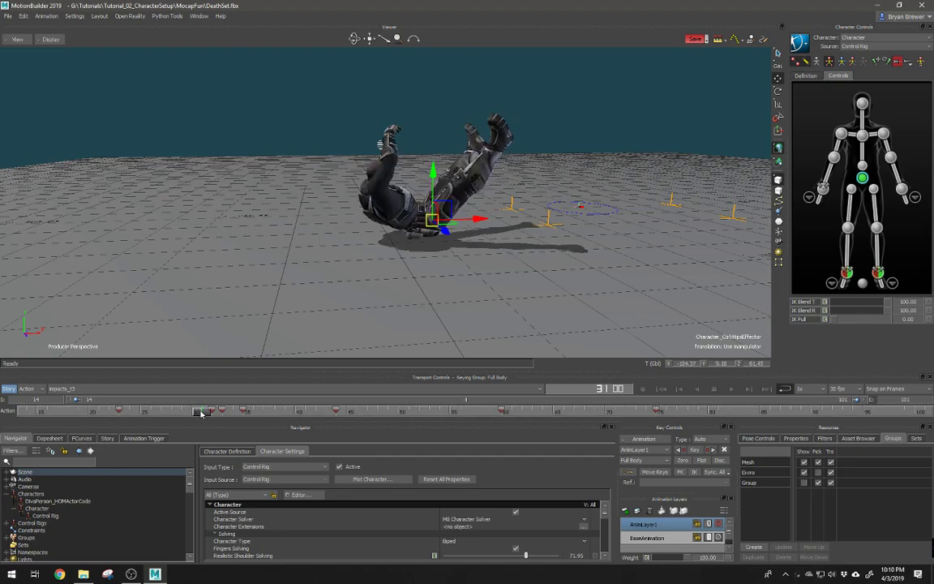
left_click_drag(208, 414, 660, 482)
Slide the hips effector at frame 86 to about X -115, key it on AnimLayer1 near frame 87, and play back the take
left_click_drag(659, 414, 768, 430)
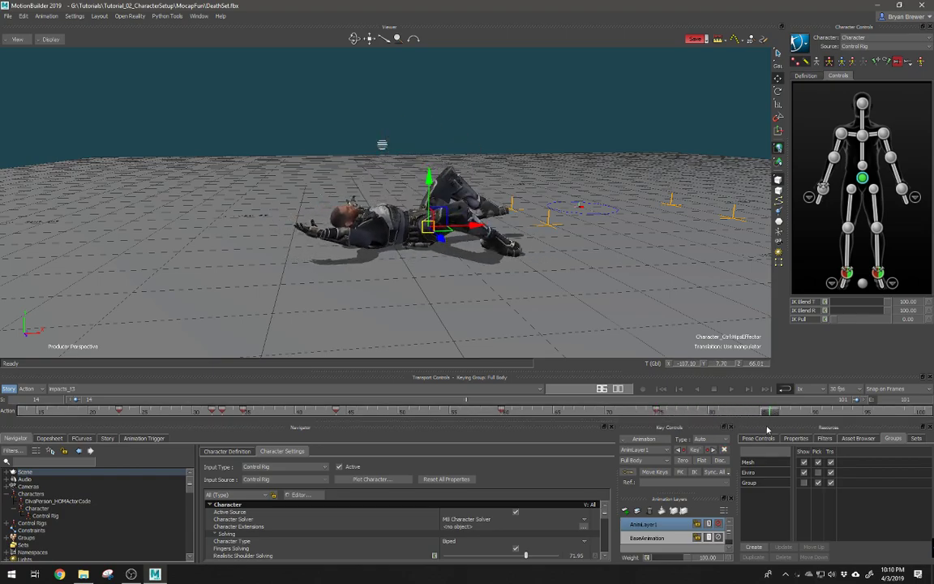
left_click_drag(466, 228, 453, 227)
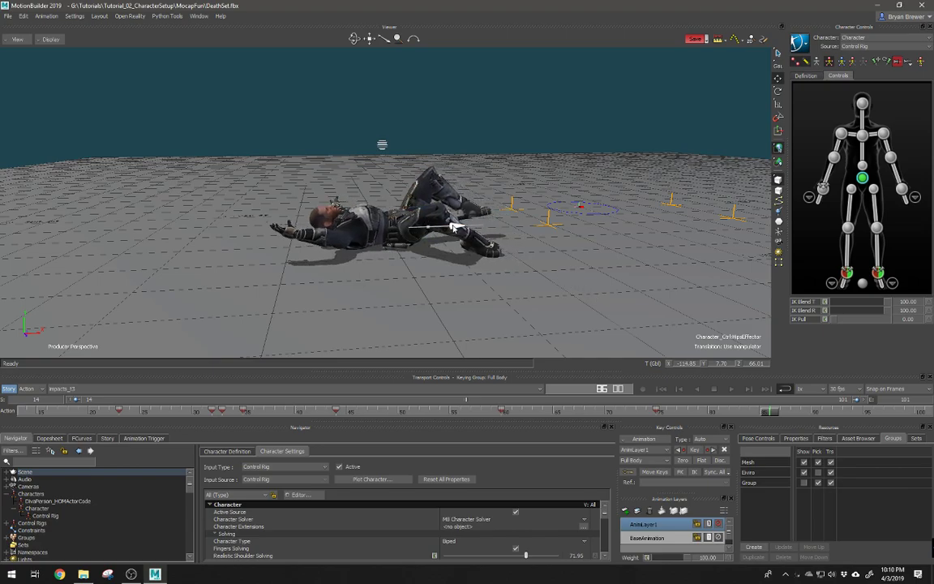
left_click_drag(772, 413, 750, 414)
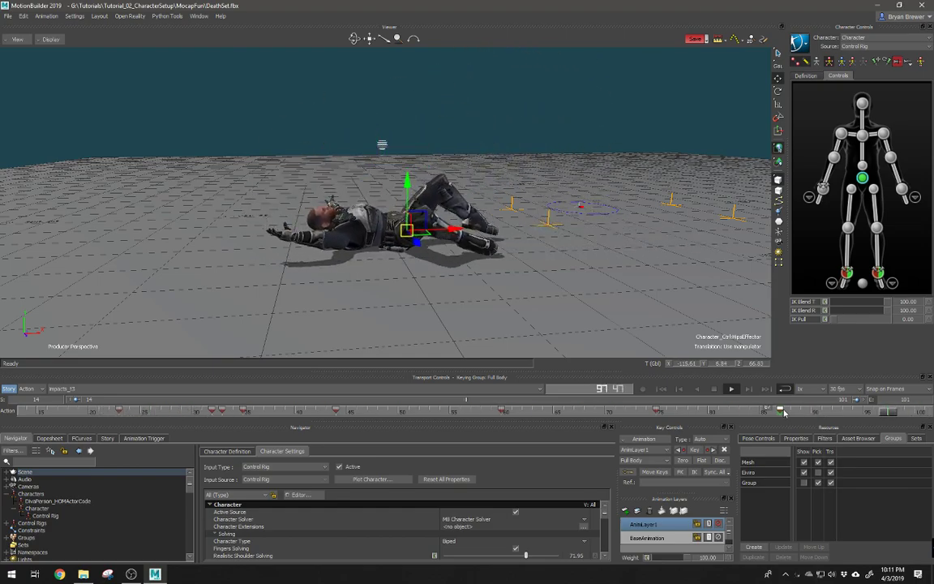
left_click_drag(577, 308, 560, 301, "ctrl+shift")
key("ctrl+space")
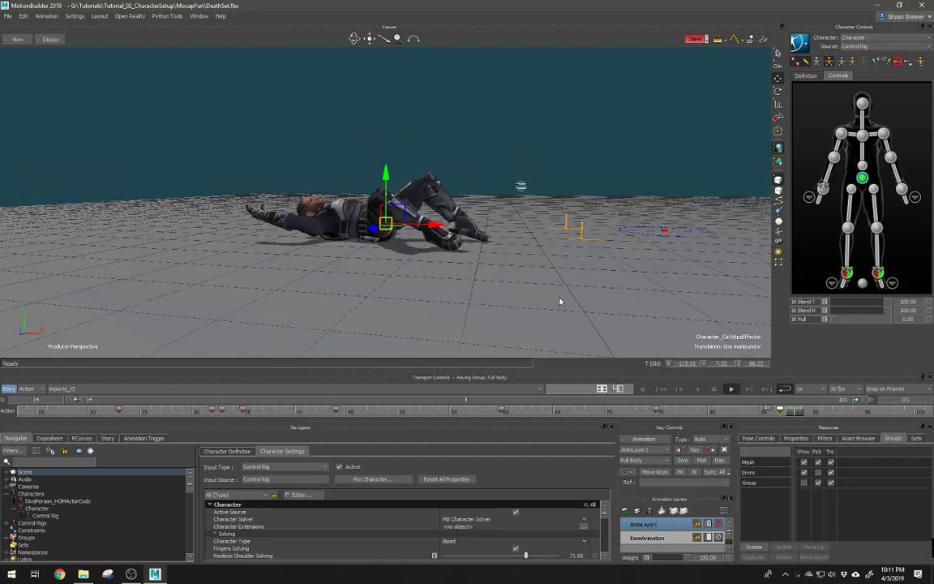
Rotate the soldier's right shoulder effector at frame 60 to about -167, 12, -71 degrees
left_click_drag(474, 250, 603, 235, "ctrl+shift")
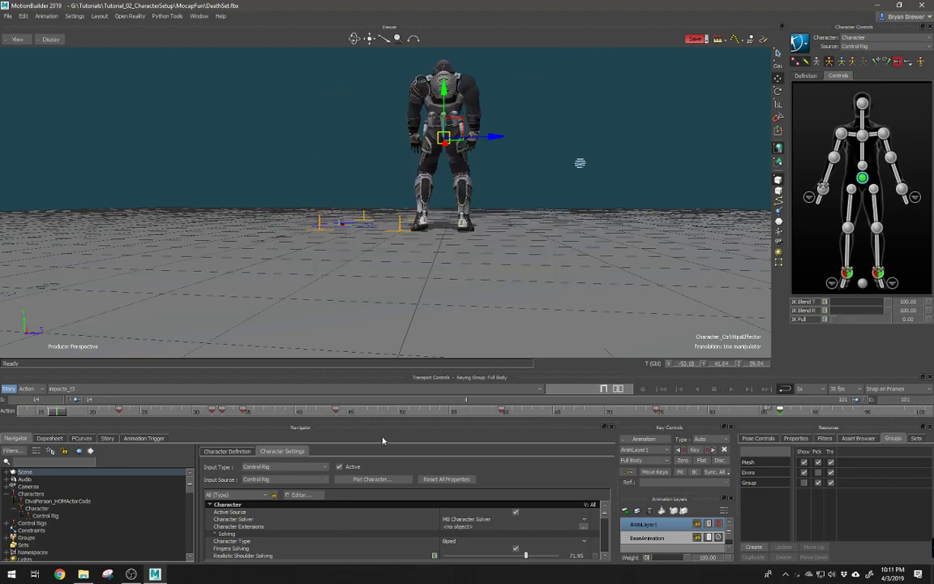
left_click_drag(342, 421, 505, 419)
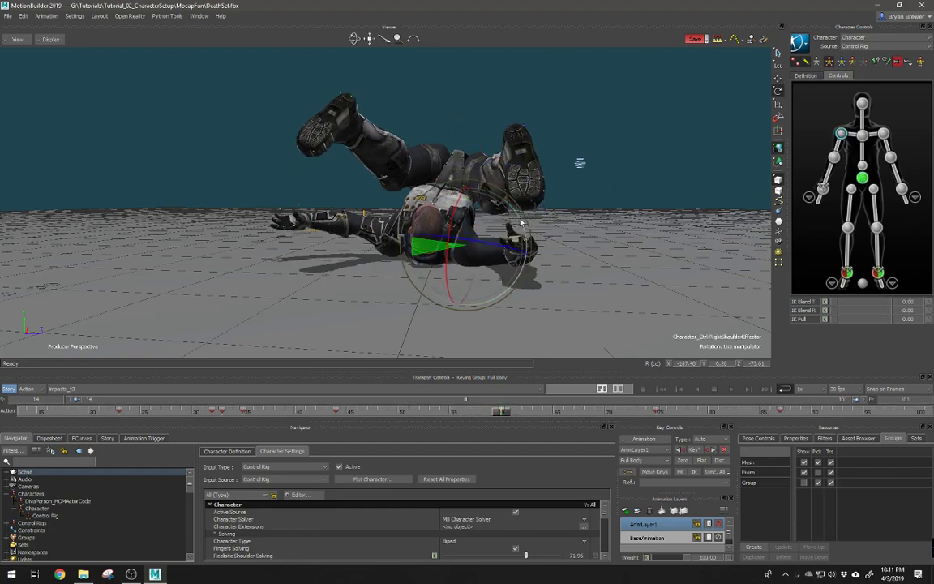
left_click_drag(581, 241, 611, 238, "alt")
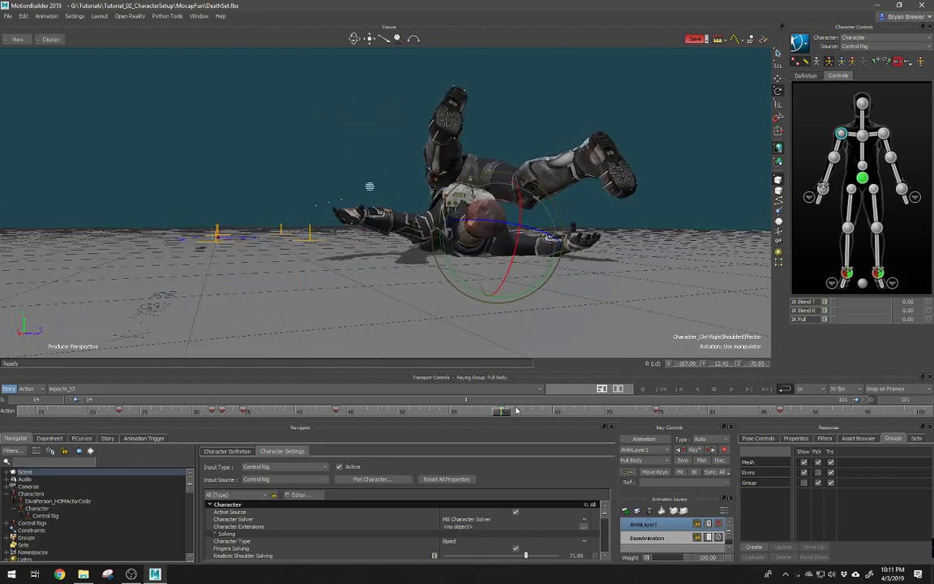
Examine the soldier's lying pose through the end of the take, from about frame 91 to 101, from several angles
mouse_move(516, 411)
left_mouse_down()
mouse_move(332, 409)
mouse_move(192, 392)
mouse_move(434, 422)
mouse_move(928, 445)
mouse_move(126, 379)
mouse_move(749, 399)
mouse_move(920, 415)
left_mouse_up()
left_click_drag(714, 320, 651, 367, "ctrl+shift")
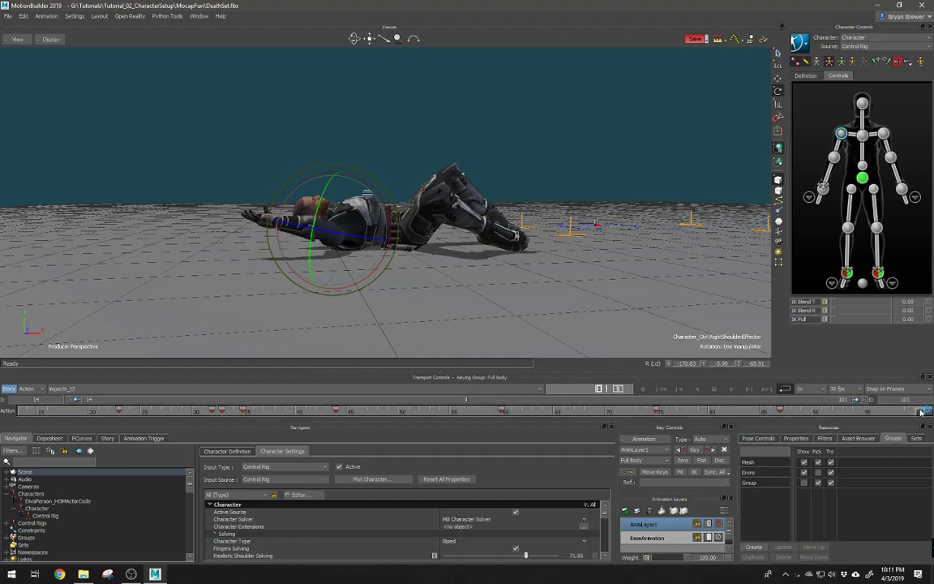
mouse_move(919, 412)
left_mouse_down()
mouse_move(490, 395)
mouse_move(815, 414)
mouse_move(747, 417)
mouse_move(573, 393)
mouse_move(819, 412)
left_mouse_up()
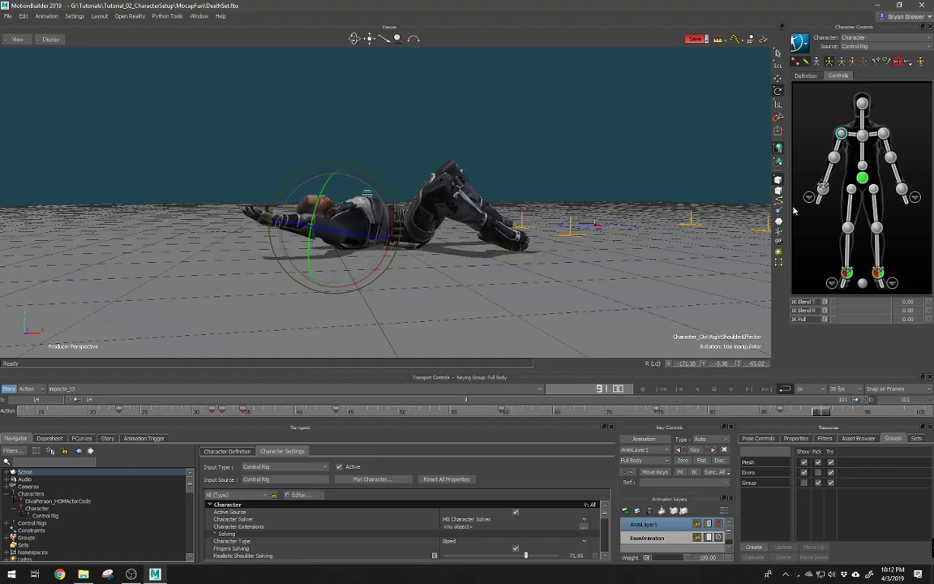
left_click_drag(625, 264, 590, 270, "ctrl+shift")
left_click_drag(816, 411, 839, 418)
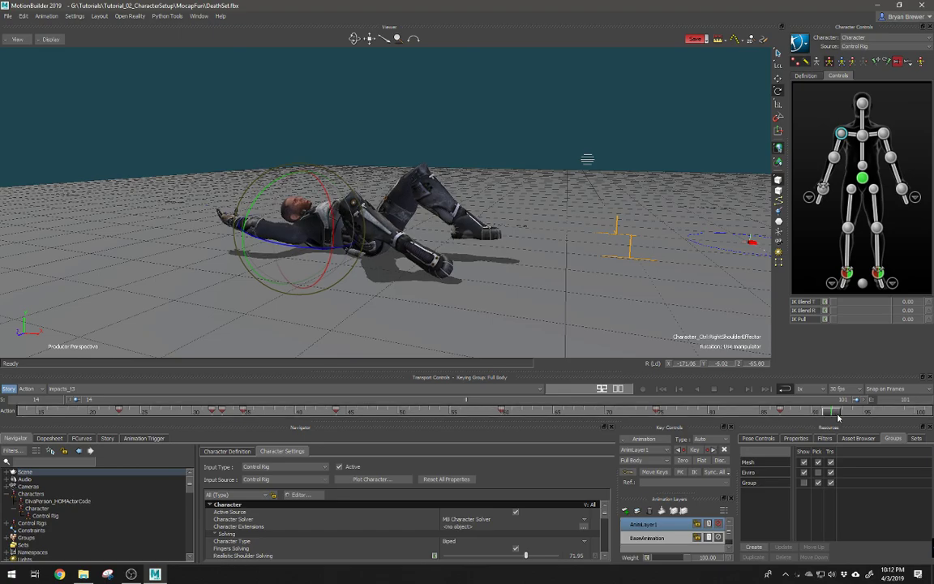
left_click_drag(586, 156, 535, 285, "ctrl+shift")
left_click_drag(598, 219, 594, 213, "ctrl+shift")
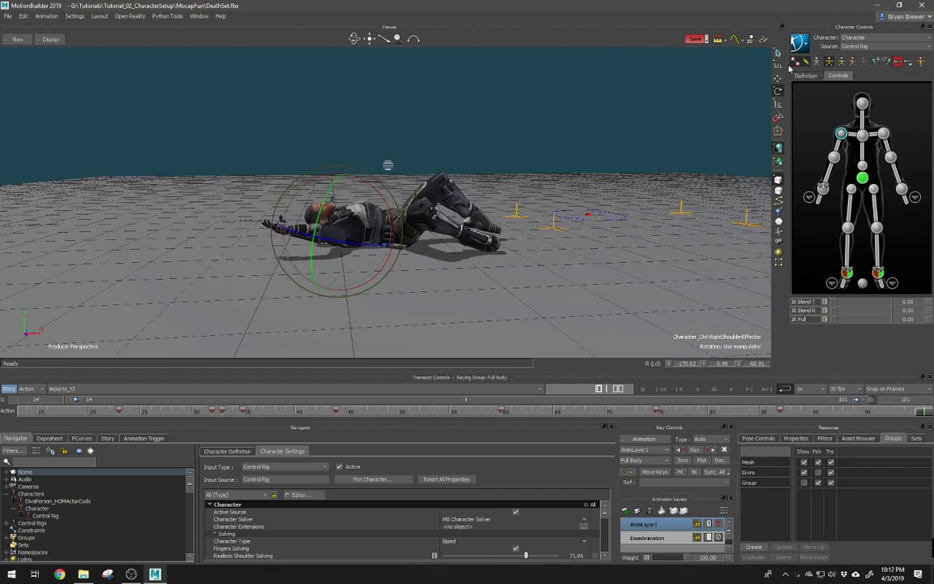
Bake the character's layered animation to the skeleton and back onto the control rig
key("space")
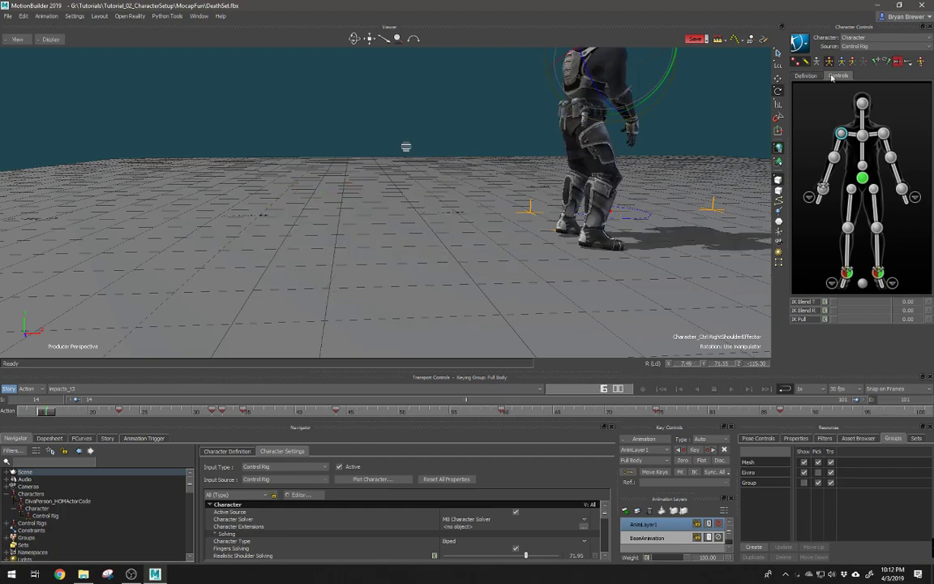
left_click(801, 44)
left_click(860, 97)
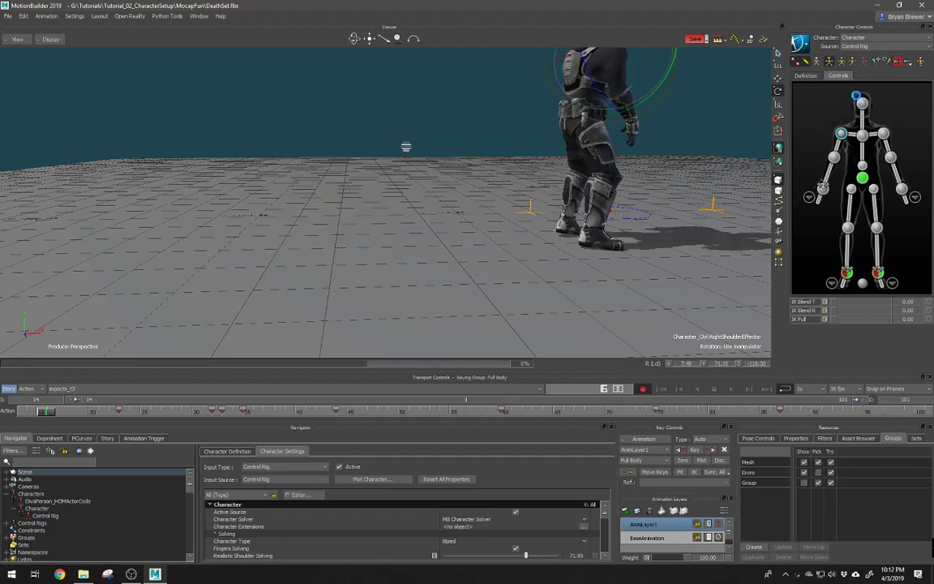
left_click(800, 44)
left_click(890, 106)
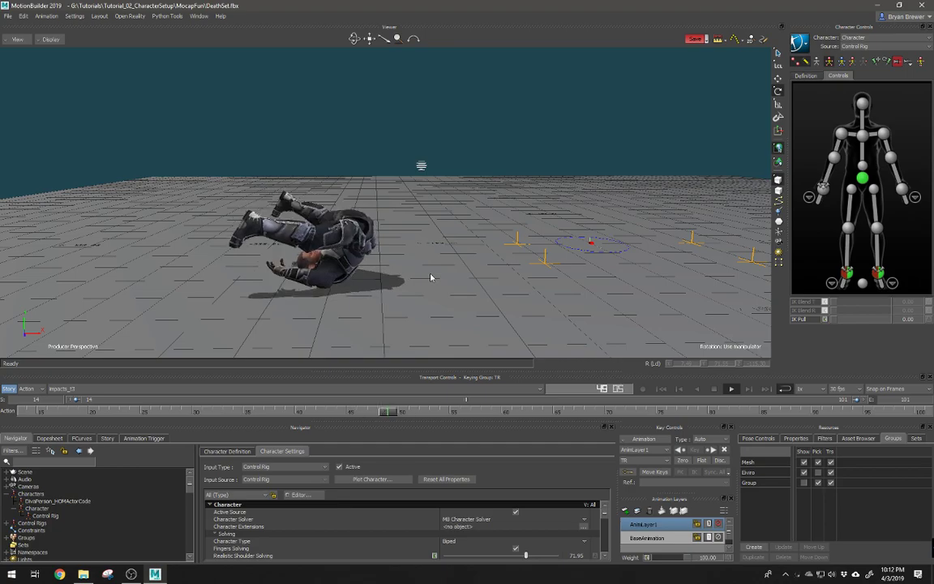
Display the hips effector's BaseAnimation layer curves in the FCurves editor and scrub to about frame 87
left_click(81, 438)
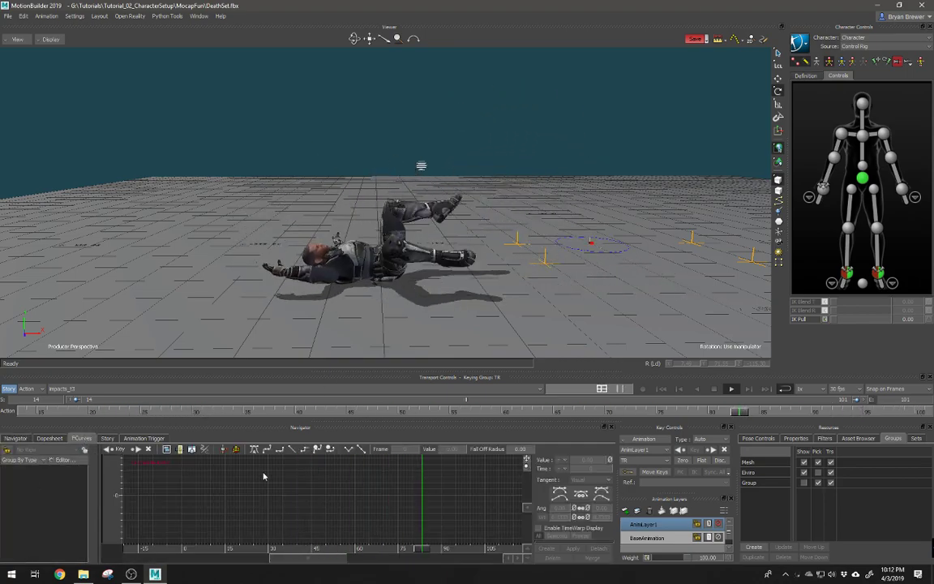
left_click(863, 179)
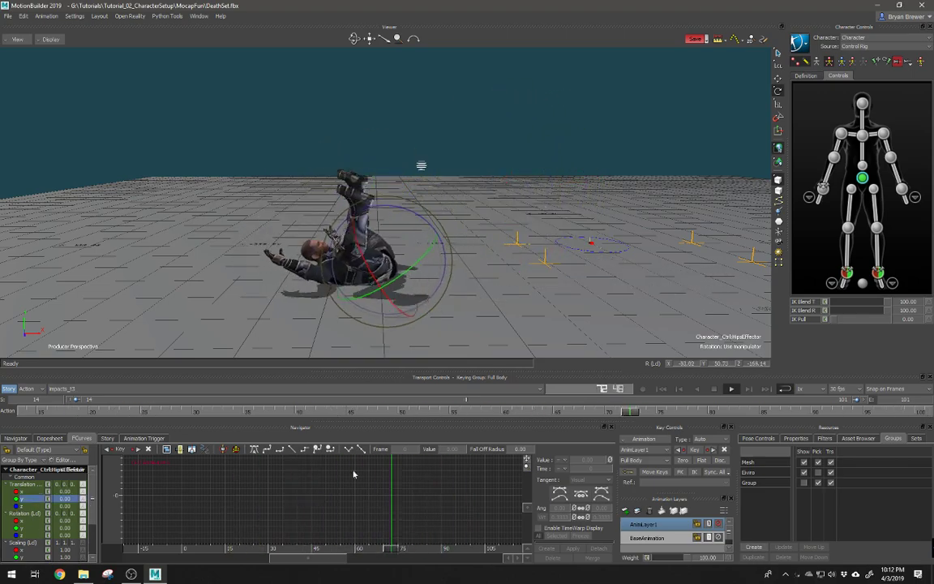
left_click(657, 538)
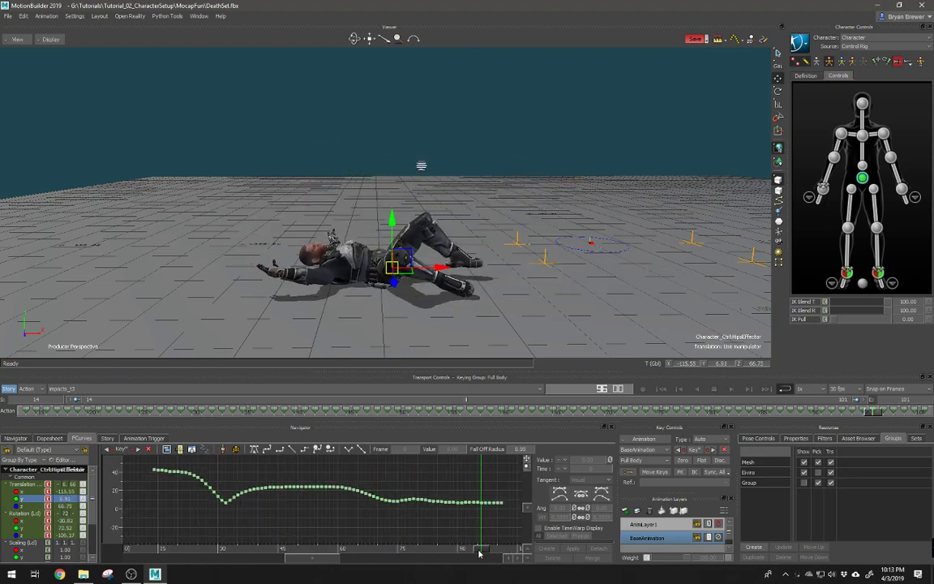
mouse_move(480, 553)
left_mouse_down()
mouse_move(358, 548)
mouse_move(439, 548)
left_mouse_up()
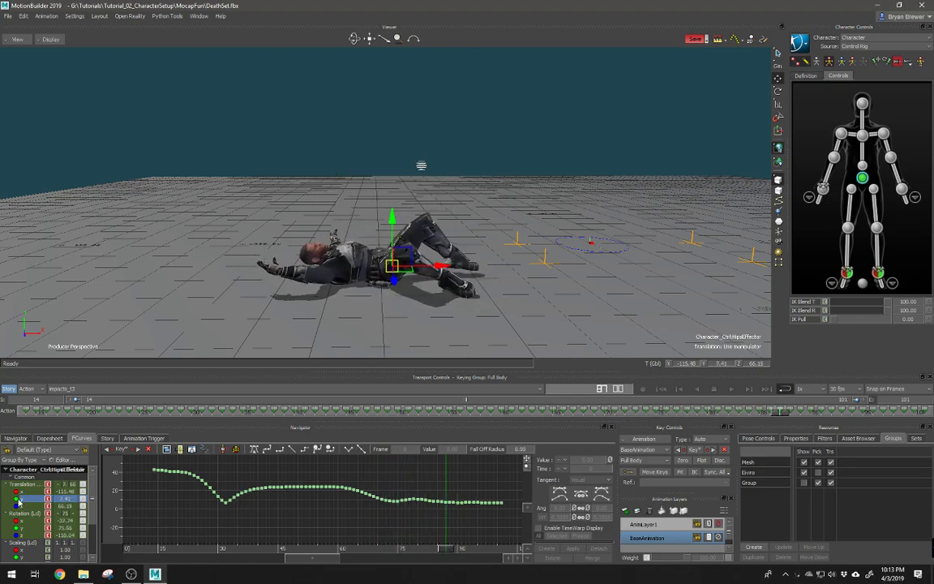
Check the hips effector's Translation Z curve around frame 86, and switch the display to its Translation X curve
left_click(21, 506)
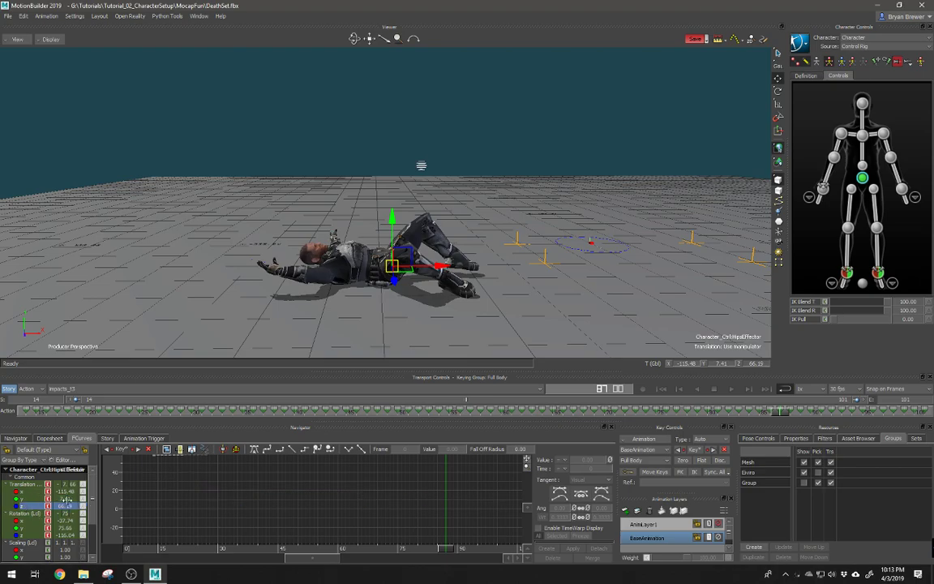
key("a")
mouse_move(438, 499)
left_mouse_down("ctrl")
mouse_move(434, 482)
mouse_move(426, 511)
left_mouse_up("ctrl")
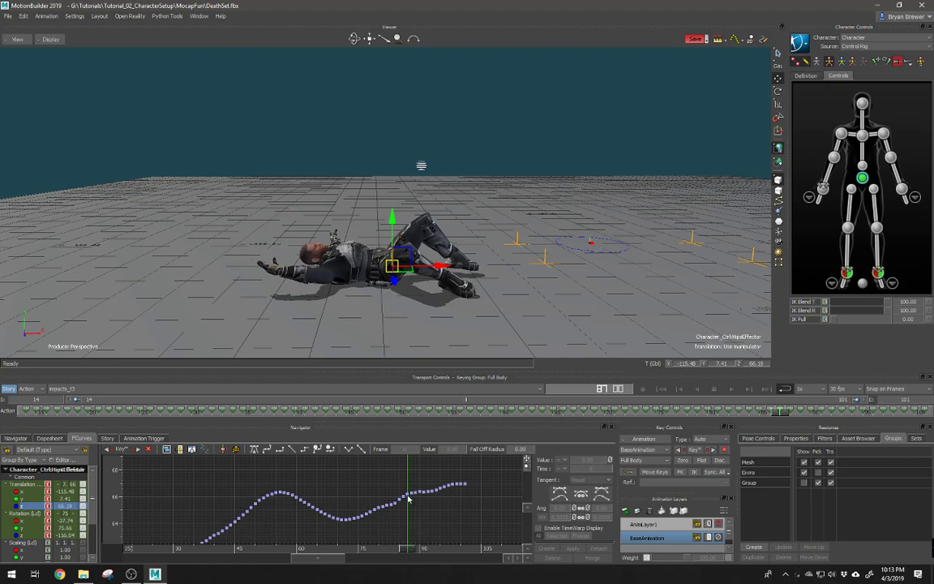
left_click(407, 496)
left_click_drag(108, 497, 134, 490)
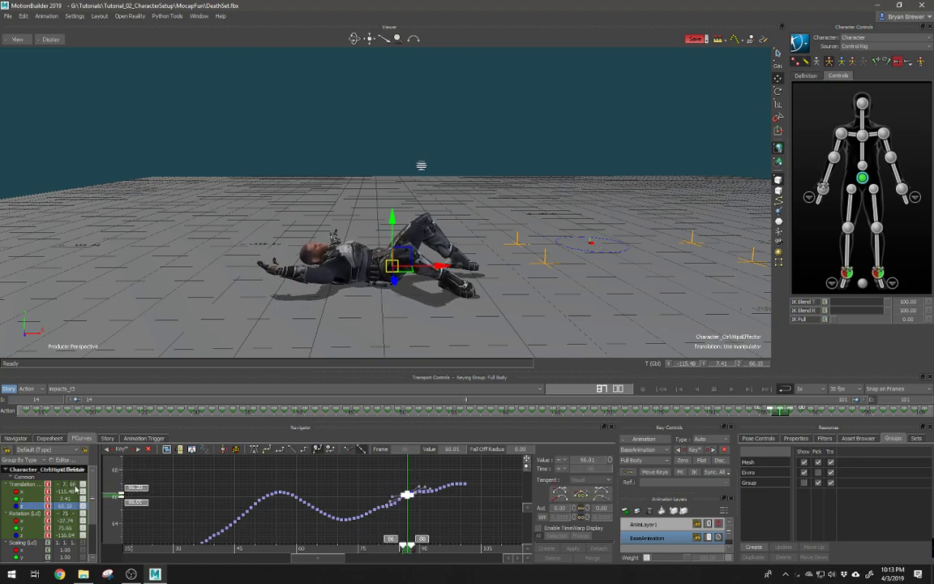
left_click(20, 493)
key("a")
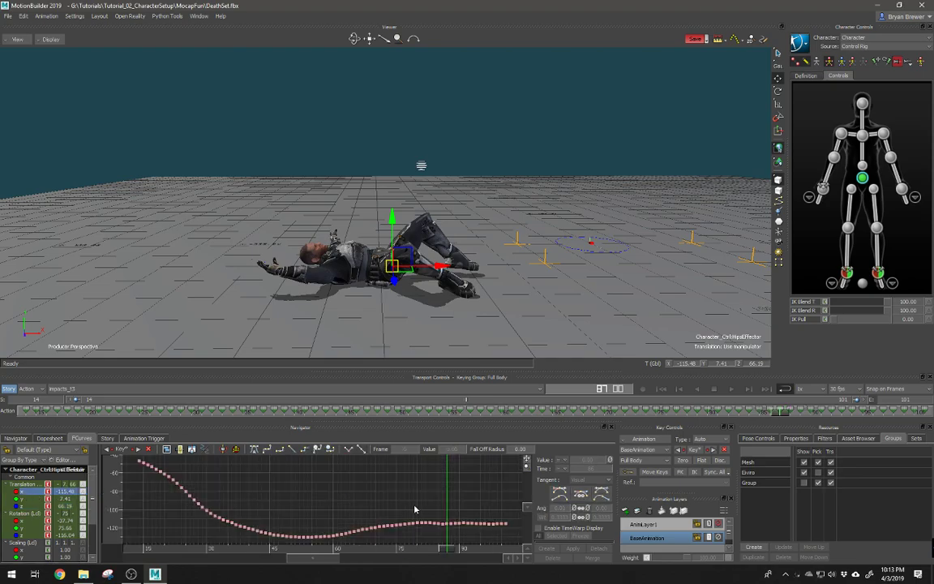
Try adjusting the values of the hips' Translation X keys between frames 84 and 89
left_click_drag(458, 515, 432, 540)
left_click_drag(459, 504, 412, 478, "shift")
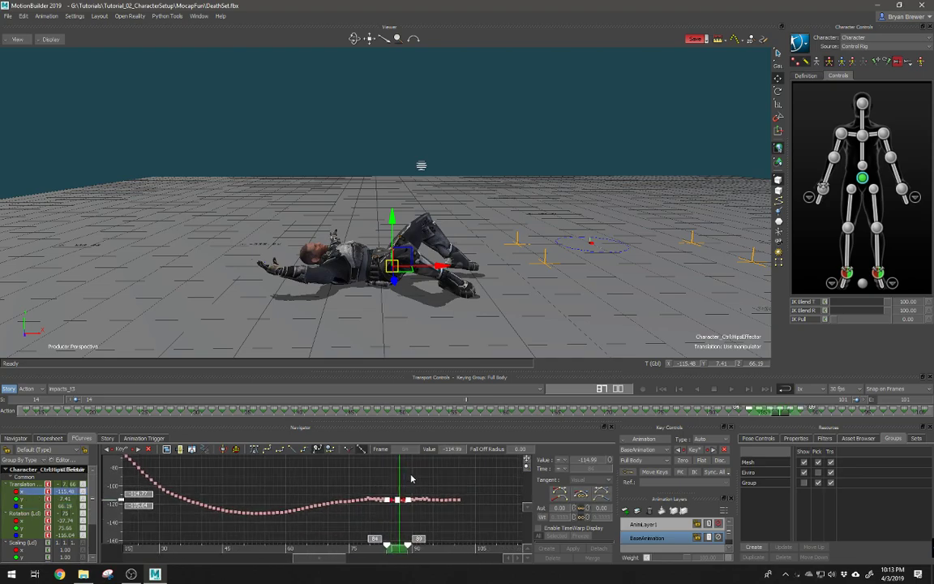
left_click_drag(111, 503, 113, 497)
key("ctrl+z")
Enlarge the curve editor area and frame the end of the Translation X curve, from about frame 60 to 100
left_click(460, 506)
left_click_drag(460, 506, 413, 454, "shift")
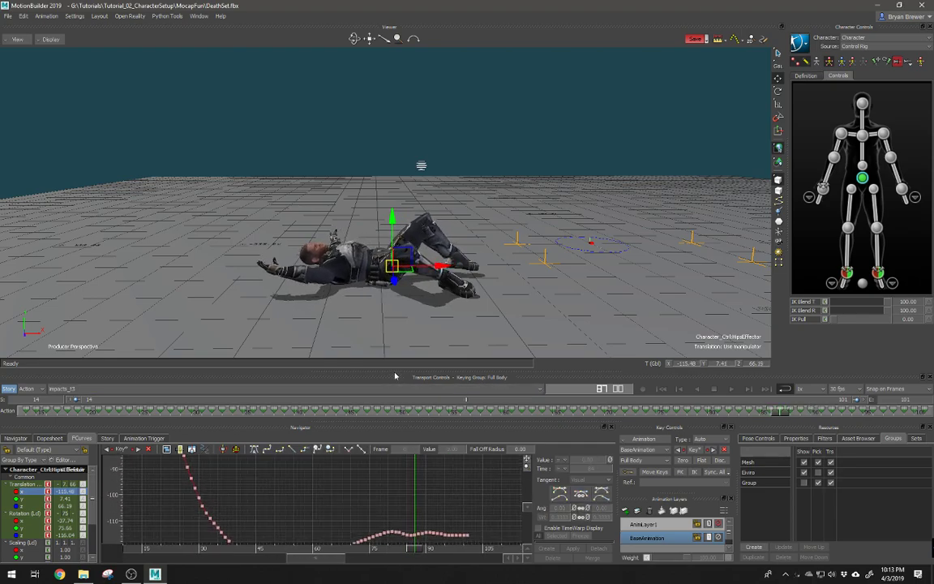
left_click_drag(391, 370, 392, 297)
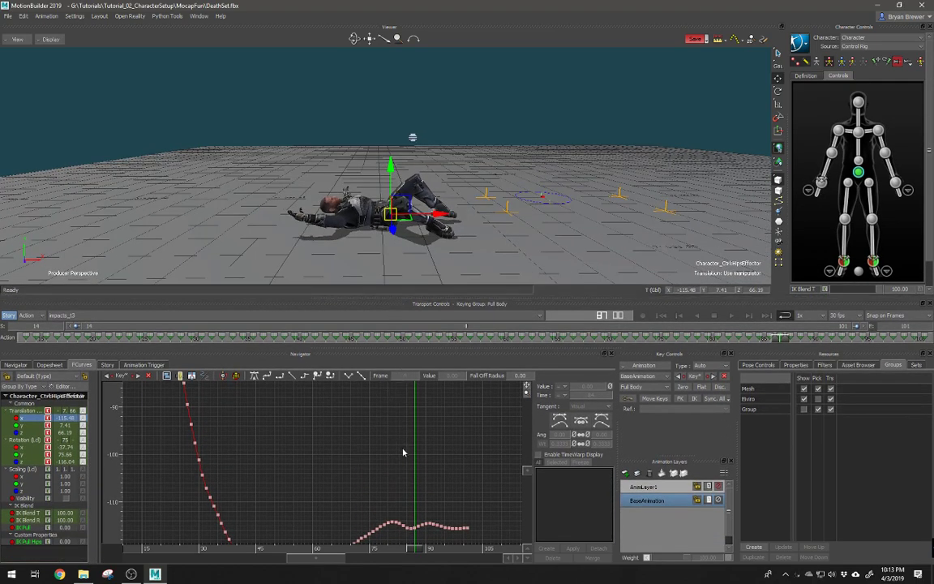
right_click(397, 481)
left_click_drag(402, 455, 401, 427, "ctrl")
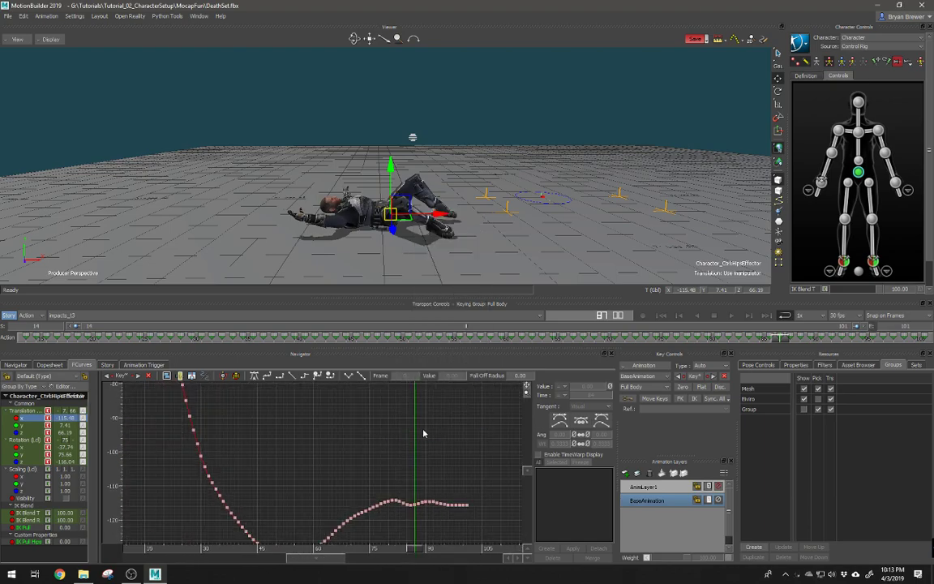
left_click_drag(461, 473, 533, 400, "ctrl")
left_click_drag(456, 451, 361, 545, "ctrl")
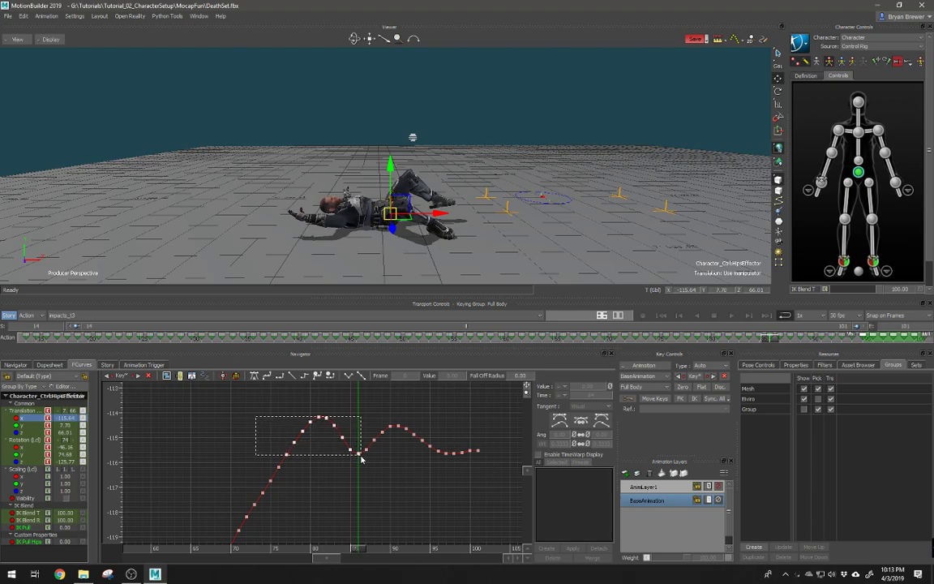
Flatten the first bump in the Translation X curve by compressing the values of the keys from frame 77 to 86
left_click_drag(361, 458, 361, 458)
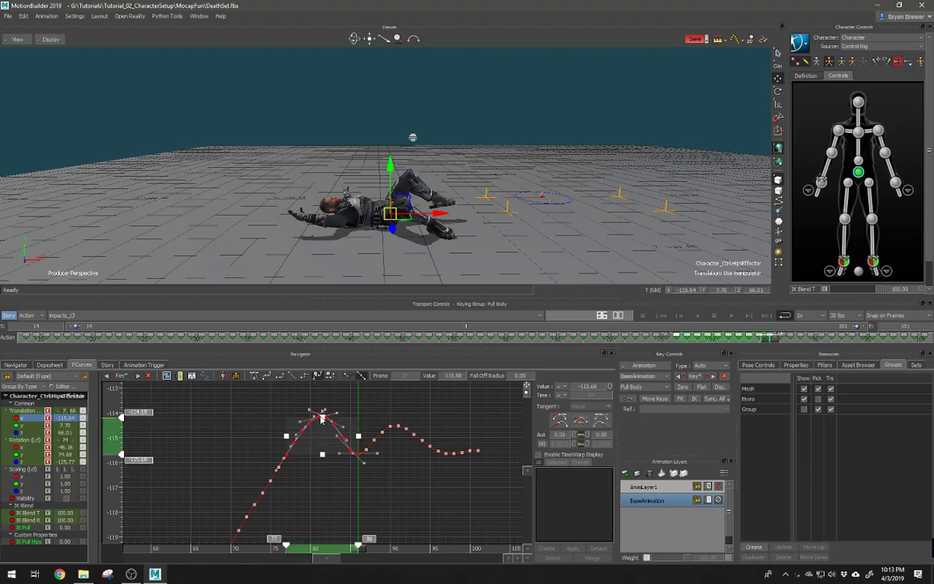
left_click_drag(322, 418, 322, 451)
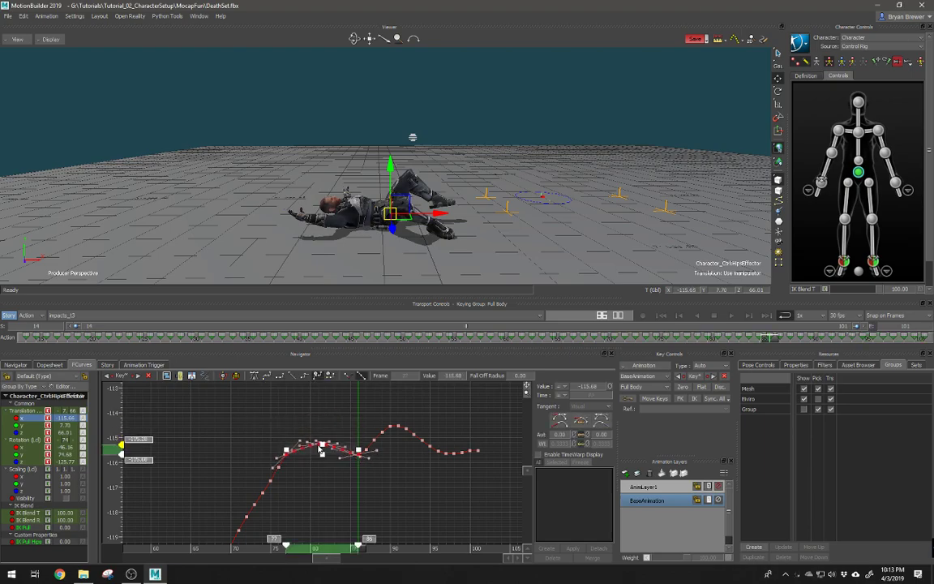
left_click(403, 476)
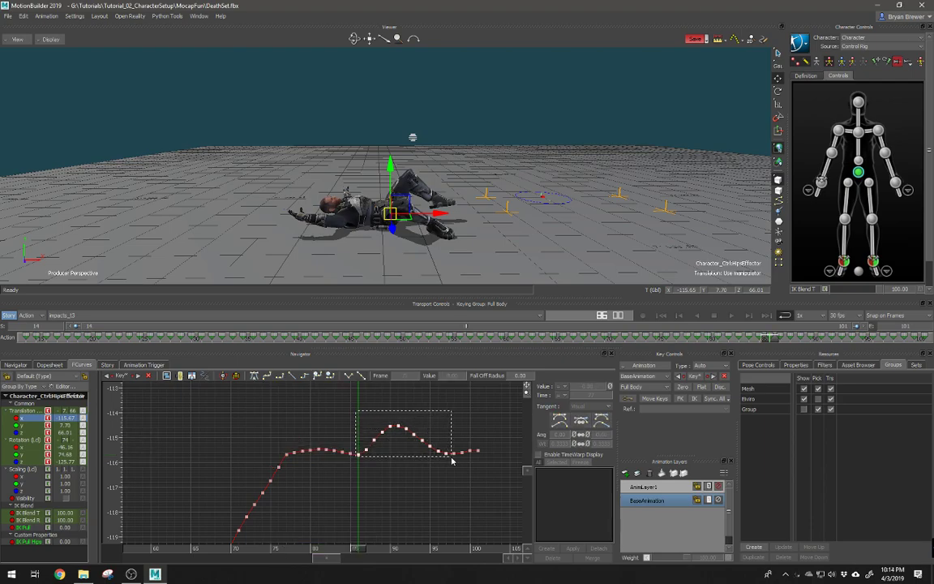
Flatten the second bump in the Translation X curve by compressing the values of the keys from frame 86 to 97
left_click_drag(449, 460, 449, 460)
left_click_drag(404, 428, 401, 453)
left_click_drag(359, 545, 335, 533)
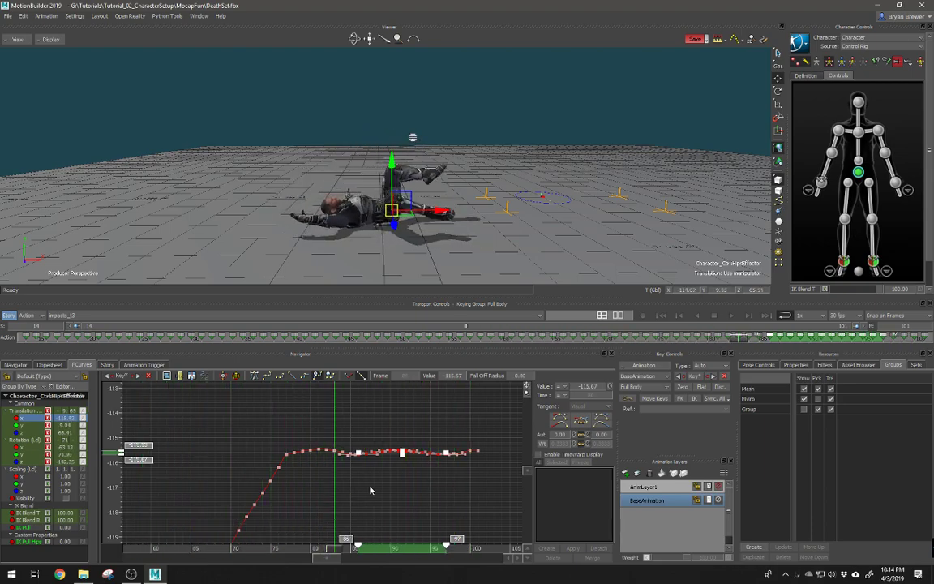
Play back the end of the fall to review the hips motion with the flattened Translation X curve
left_click_drag(370, 489, 343, 449, "ctrl")
left_click(425, 445)
left_click_drag(419, 465, 373, 428, "ctrl")
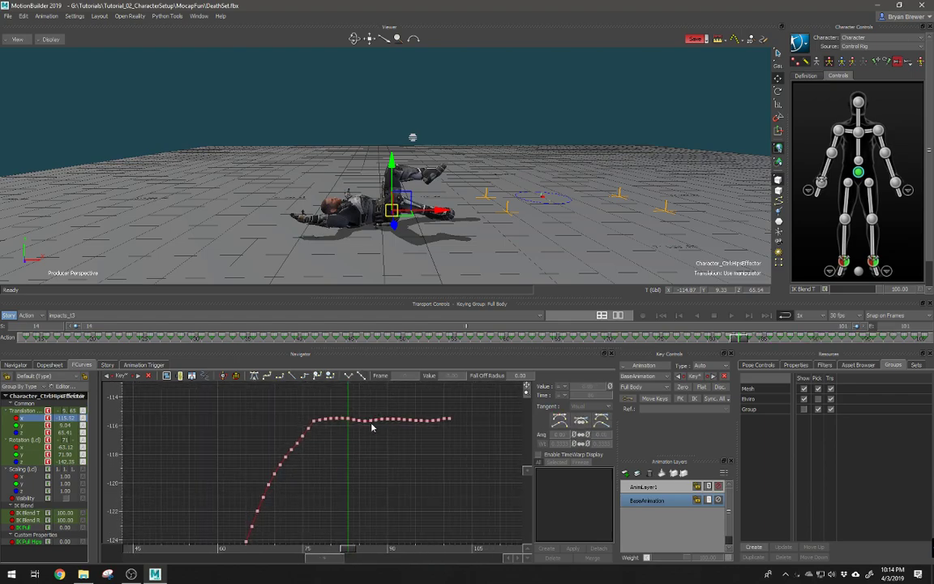
left_click_drag(351, 551, 199, 535)
key("ctrl+space")
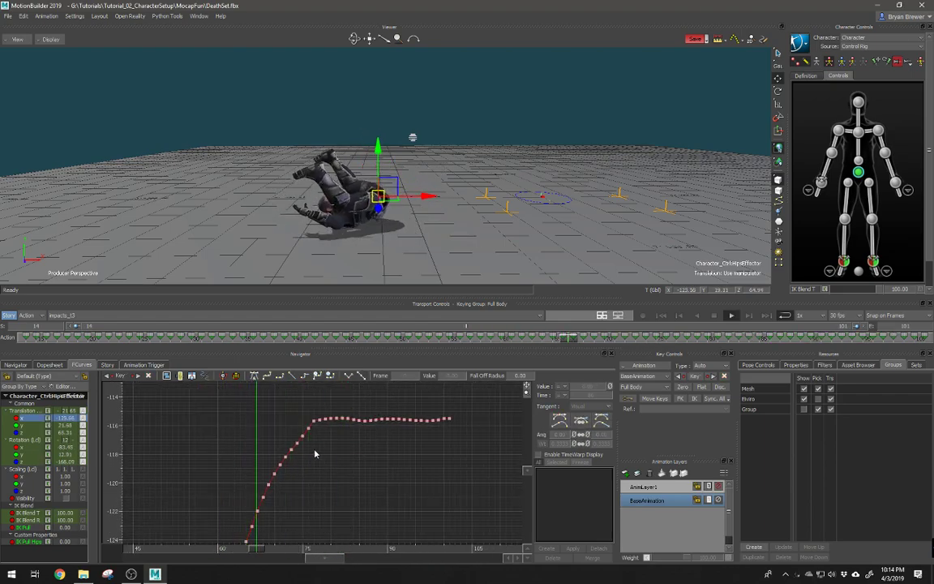
left_click_drag(406, 490, 478, 460, "ctrl")
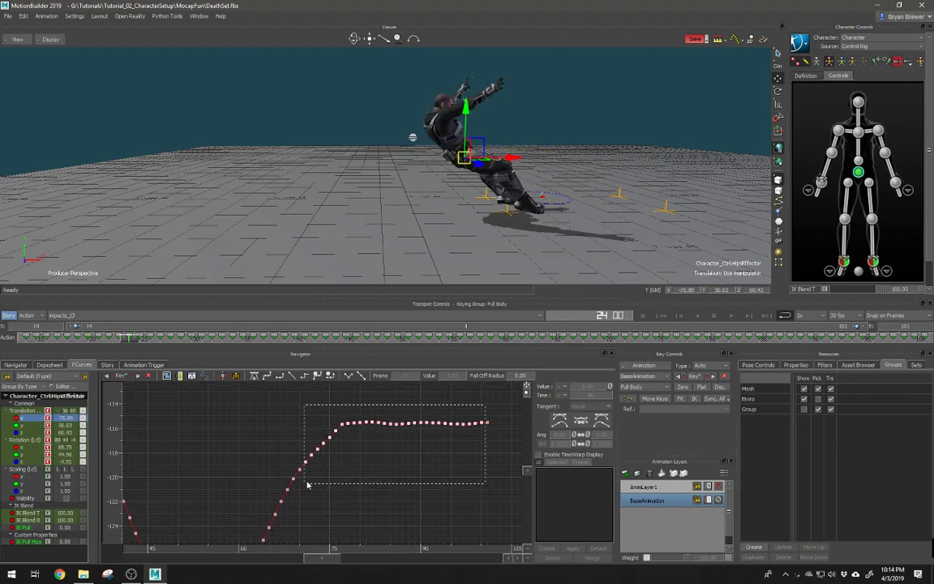
Apply the Smooth filter with width 2 and sample count 8 to the Translation X keys from frame 72 to 100
left_click_drag(309, 484, 310, 484)
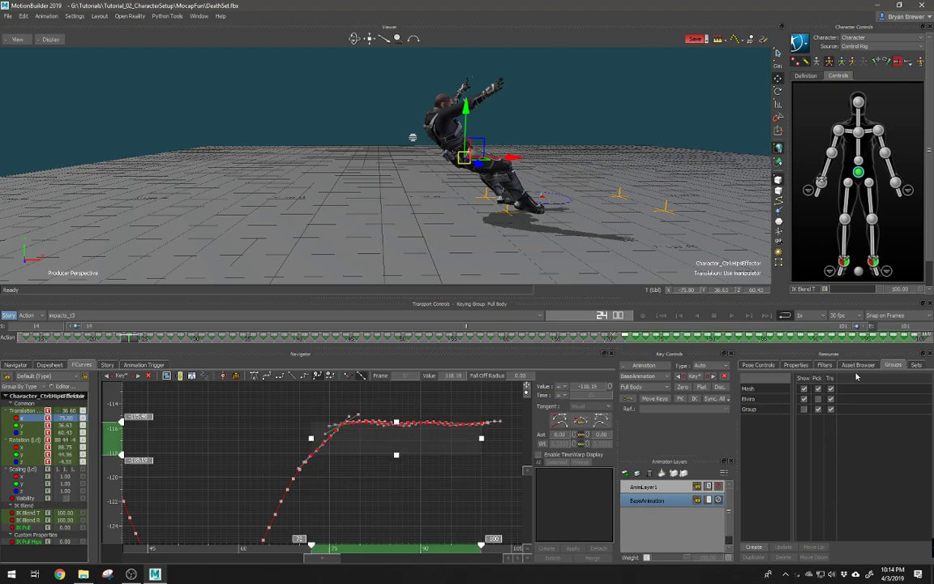
left_click(825, 366)
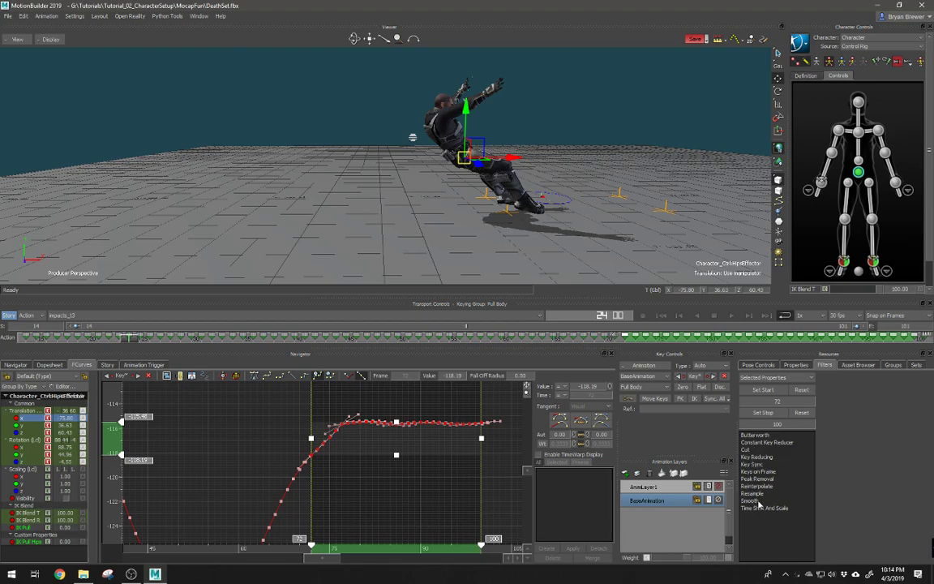
left_click(754, 501)
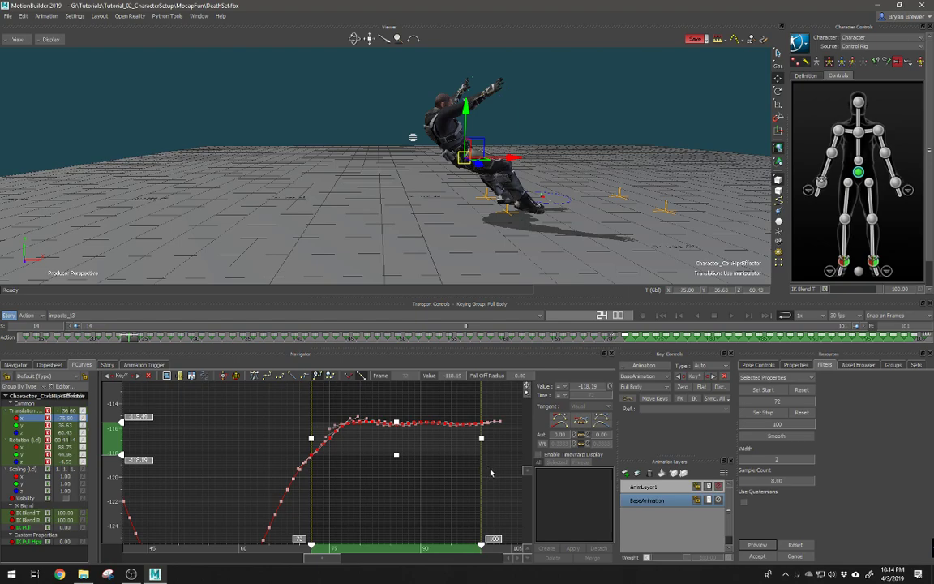
left_click(752, 558)
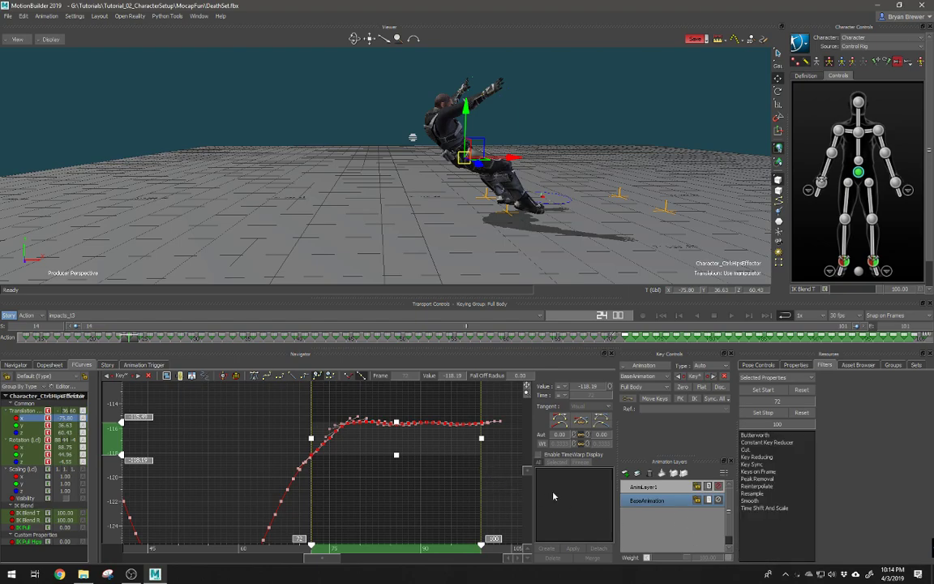
left_click(474, 510)
Play back the smoothed fall and examine the hips motion and Translation X curve from several view angles and zoom levels
left_click_drag(385, 548, 276, 548)
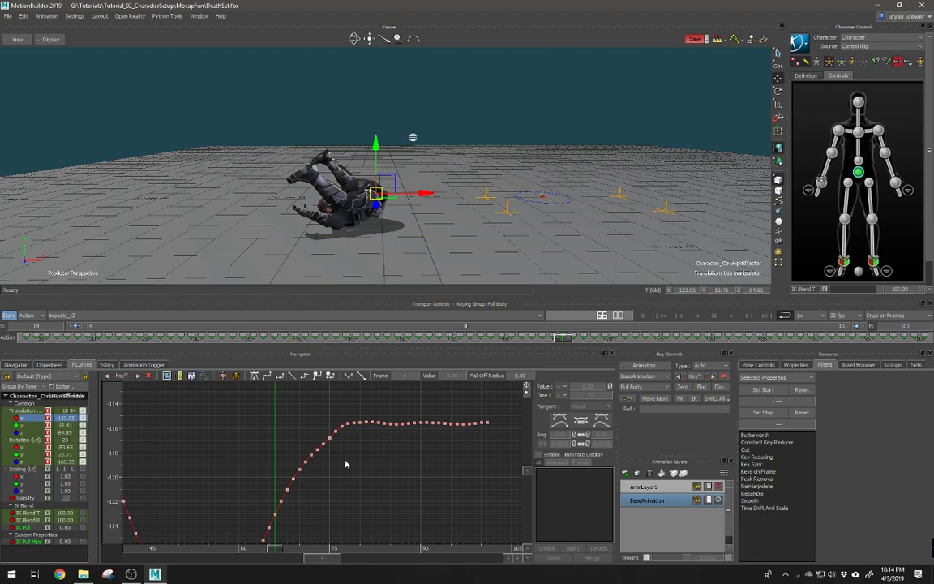
key("space")
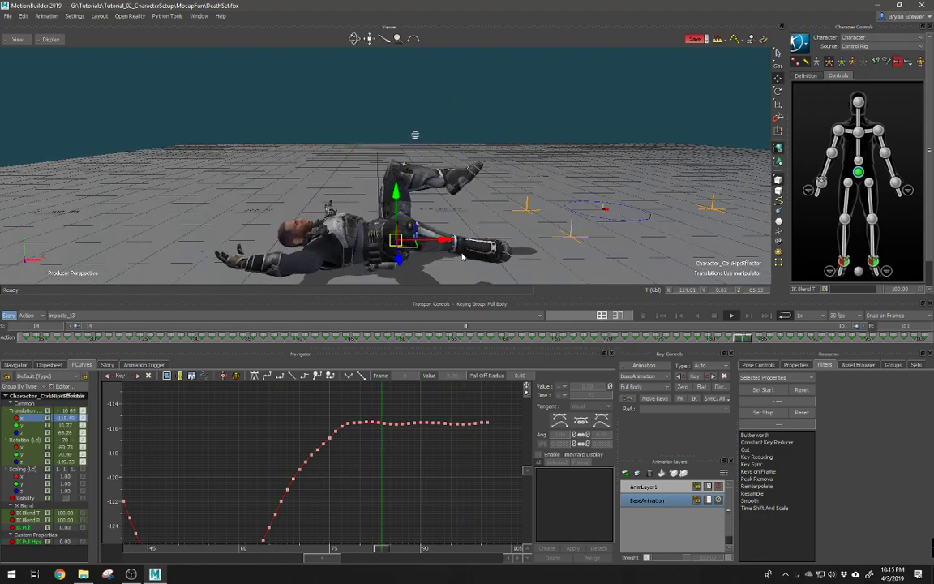
key("space")
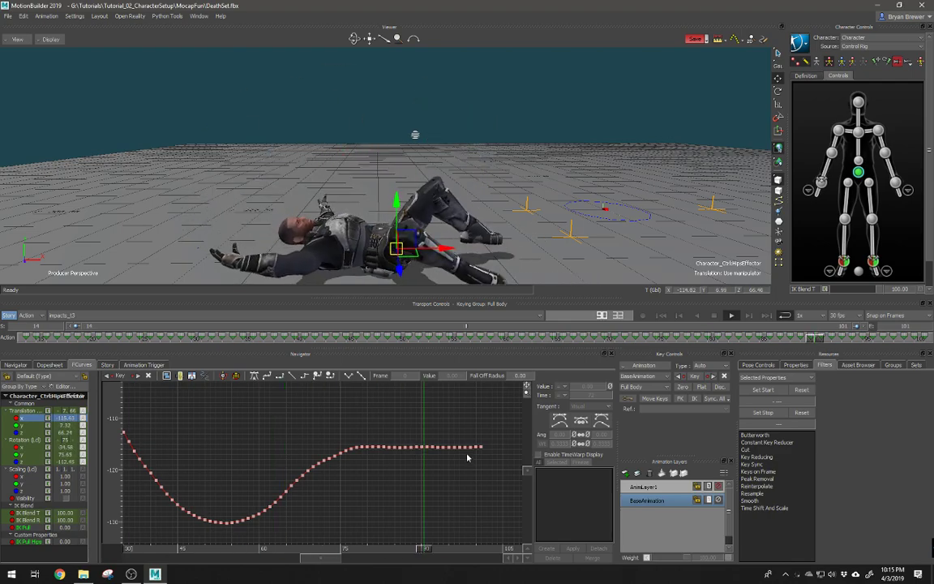
left_click_drag(467, 454, 403, 450, "ctrl")
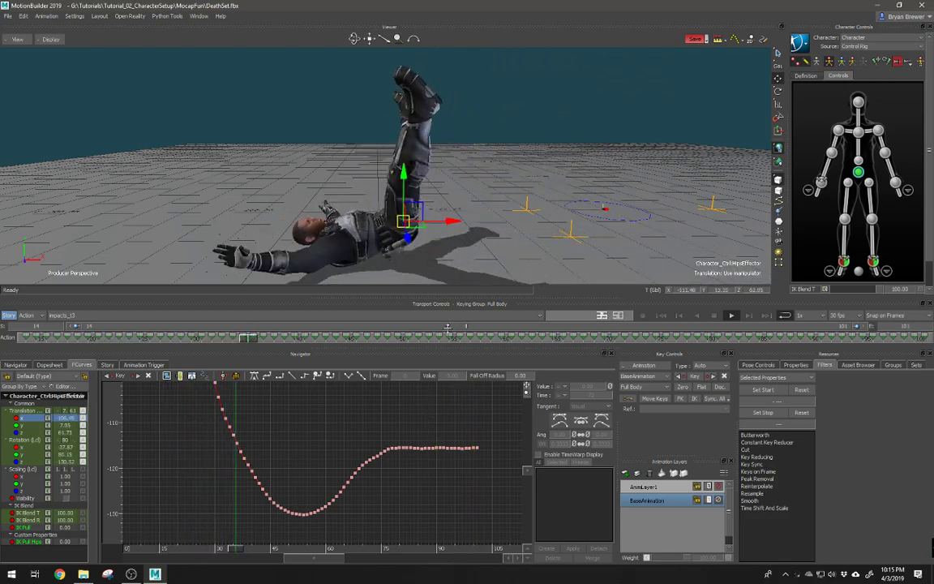
left_click_drag(465, 269, 442, 210, "ctrl+shift")
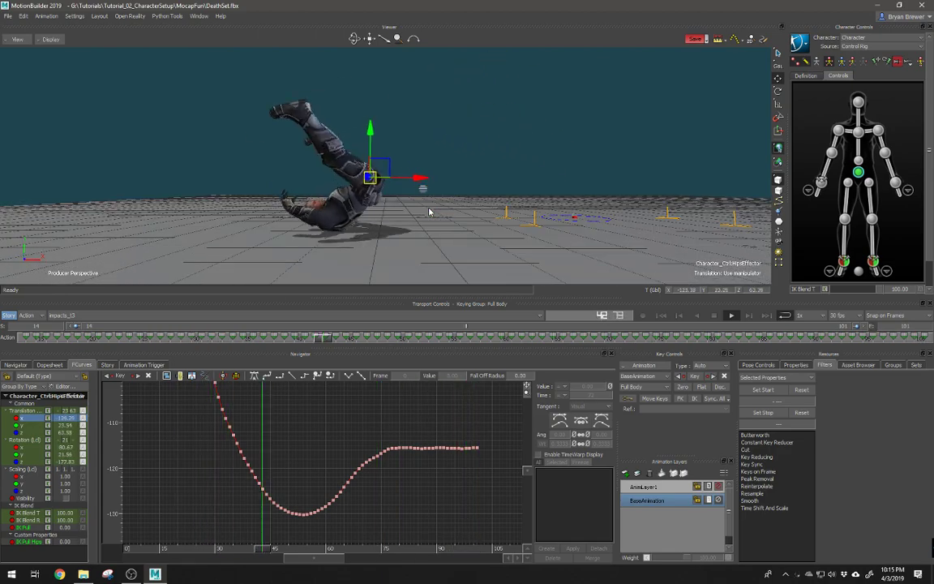
left_click_drag(430, 213, 496, 248, "ctrl+shift")
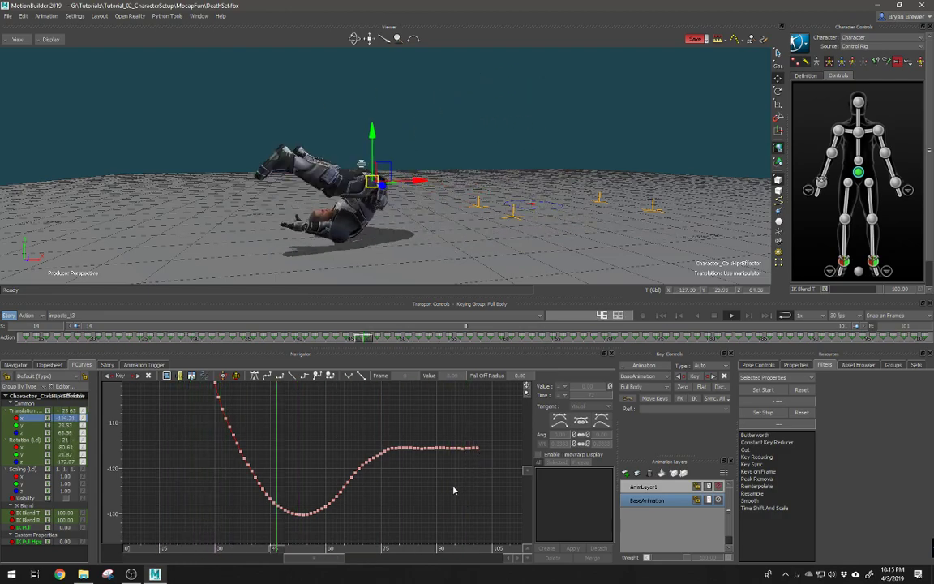
left_click_drag(459, 485, 430, 506, "shift")
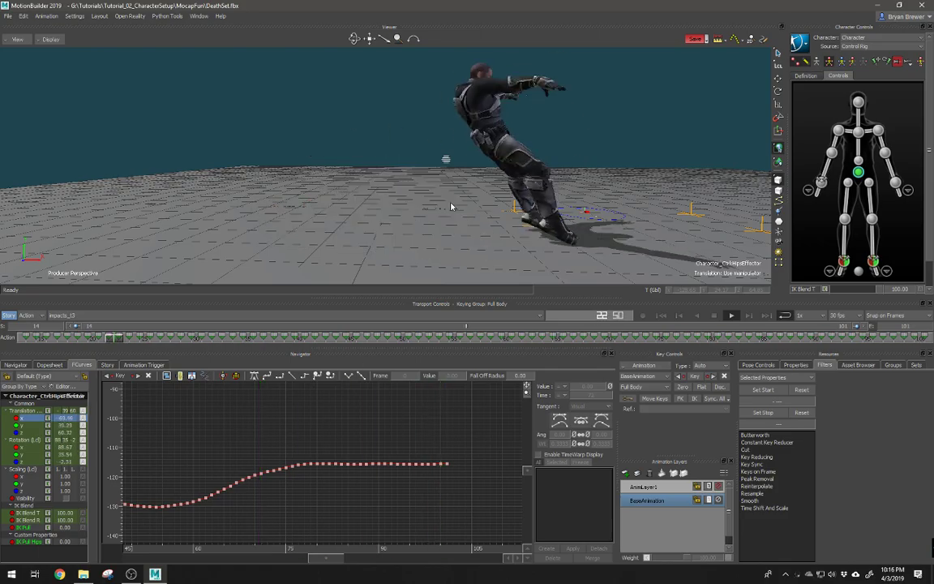
scroll(456, 213, "up", 3)
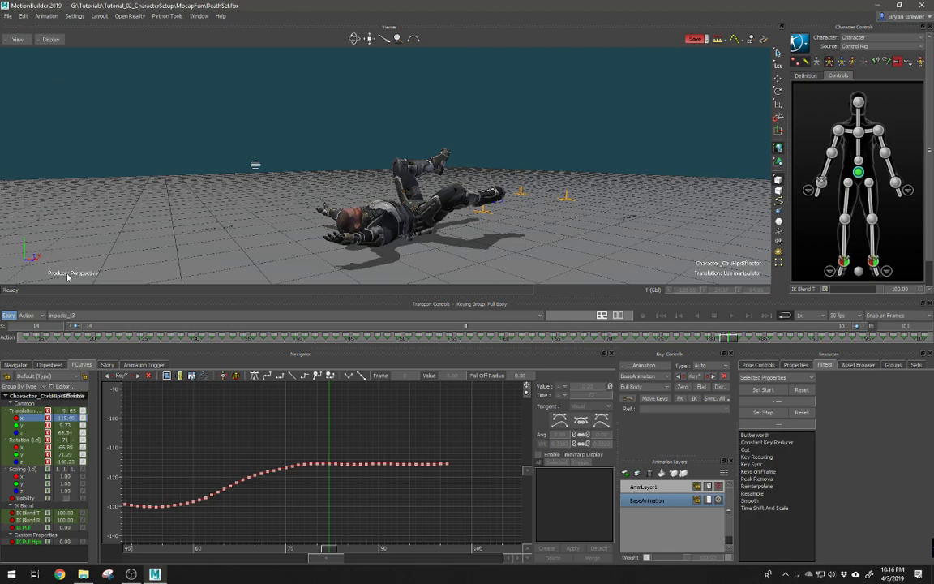
Bake the edited animation to the skeleton and bake it back onto the control rig
left_click(805, 44)
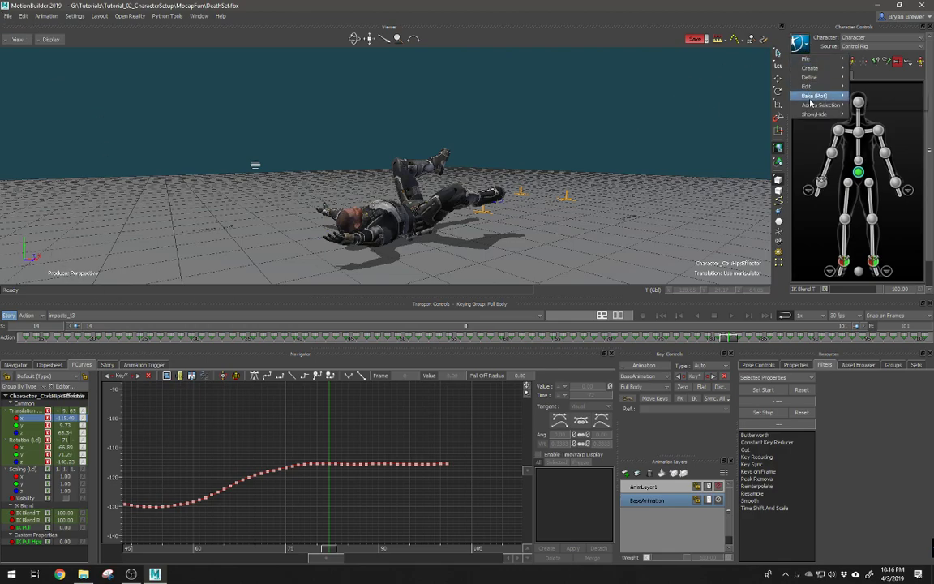
left_click(860, 96)
left_click(801, 44)
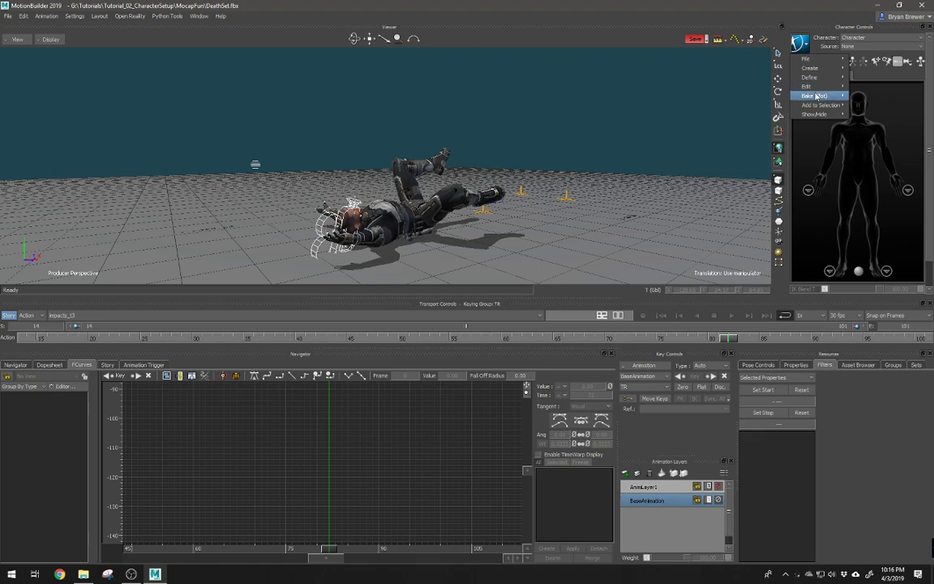
left_click(863, 105)
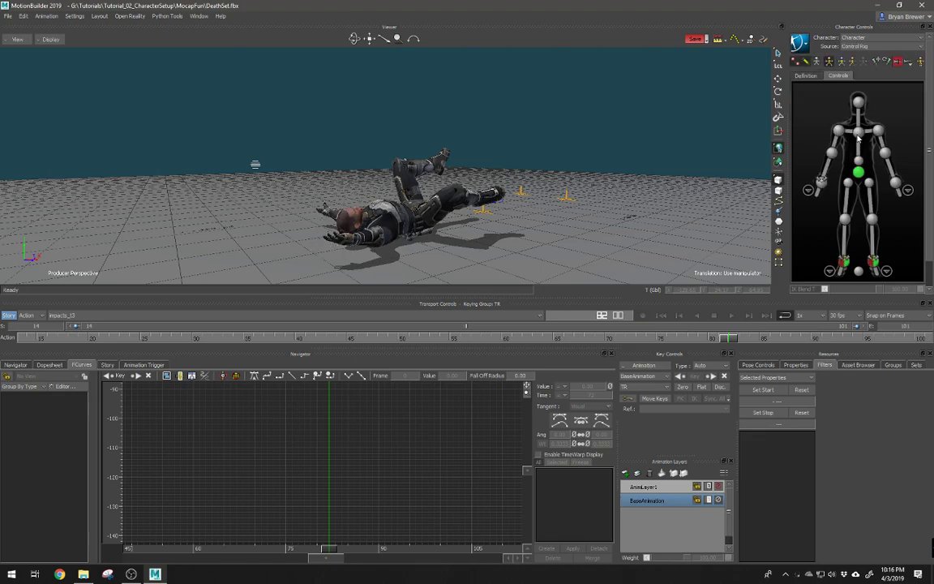
Set the chest effector's IK Blend T and IK Blend R to 100
left_click(858, 133)
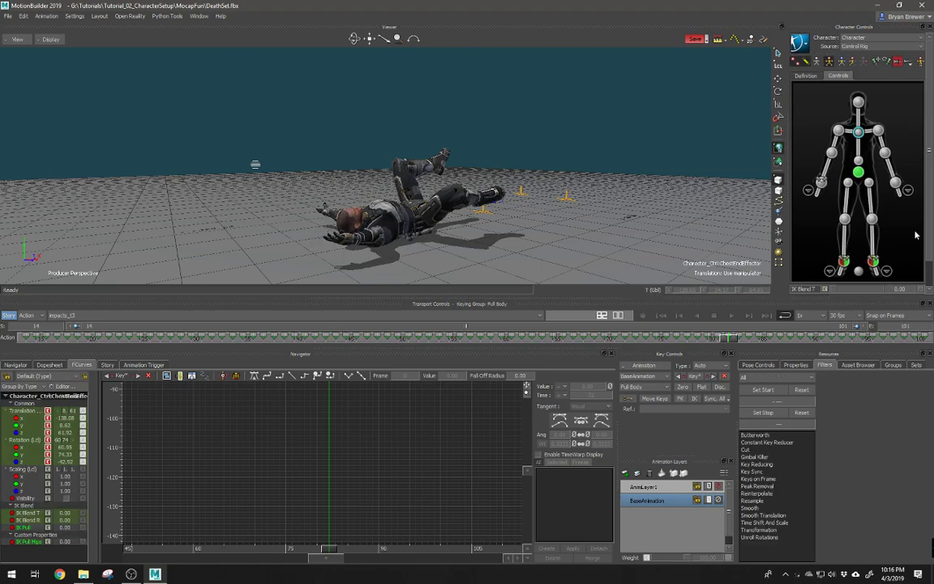
scroll(931, 193, "down", 1)
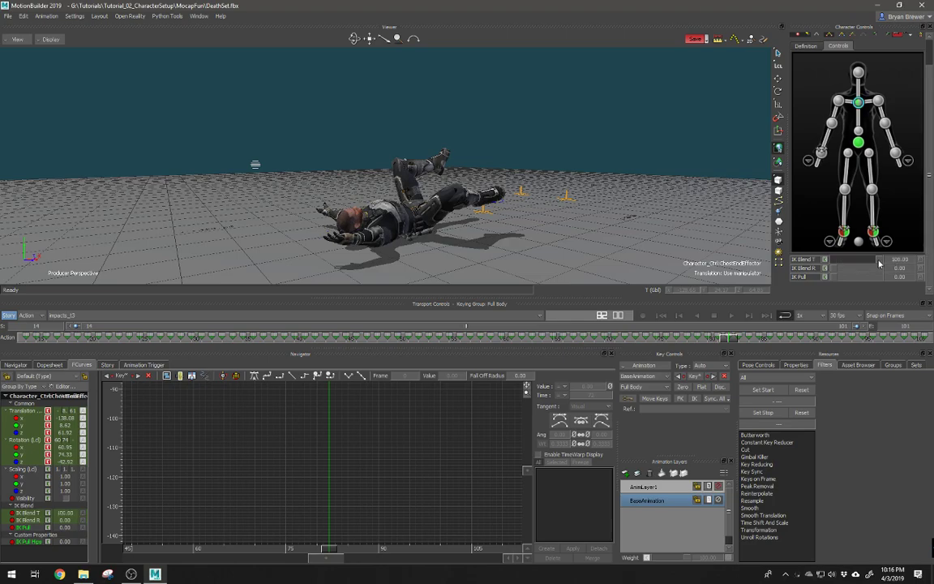
key("space")
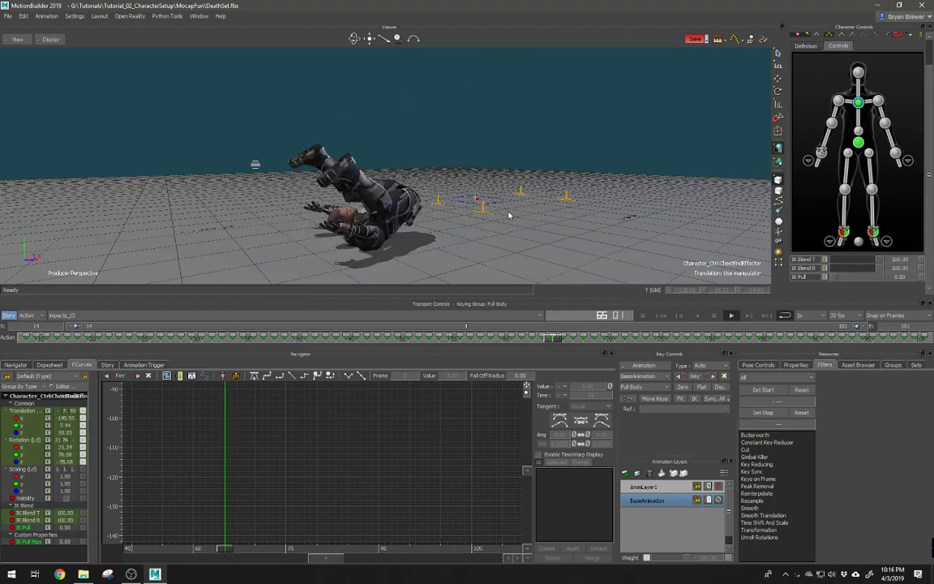
Flatten the chest effector's Translation Y curve by compressing and lowering the values of the keys from frame 71 to 101
left_click(16, 424)
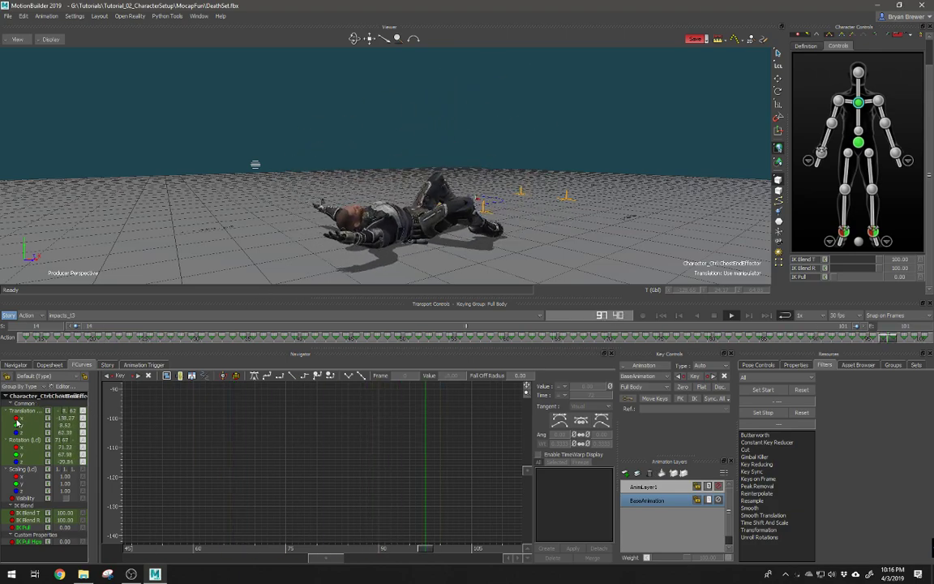
key("a")
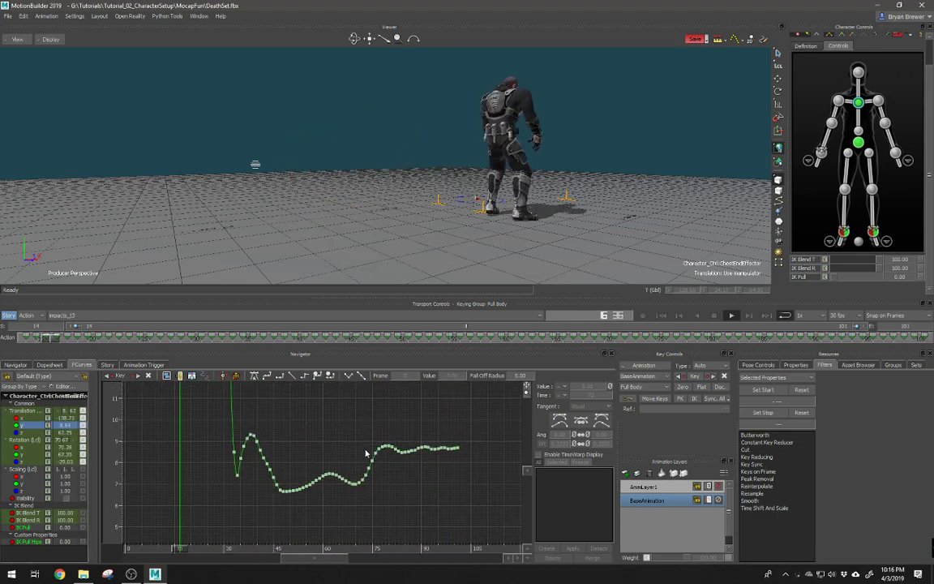
left_click_drag(271, 554, 355, 546)
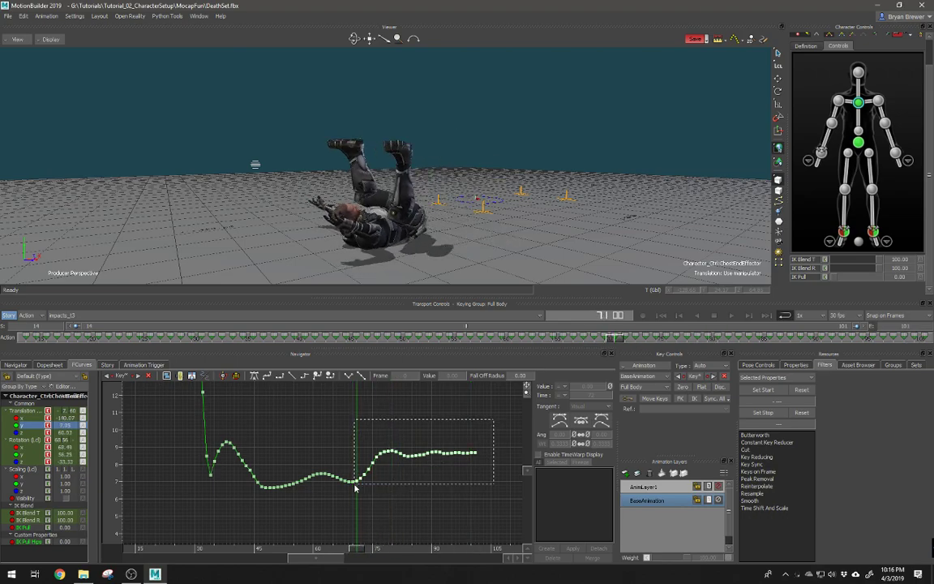
left_click_drag(355, 487, 356, 486)
left_click_drag(418, 452, 416, 474)
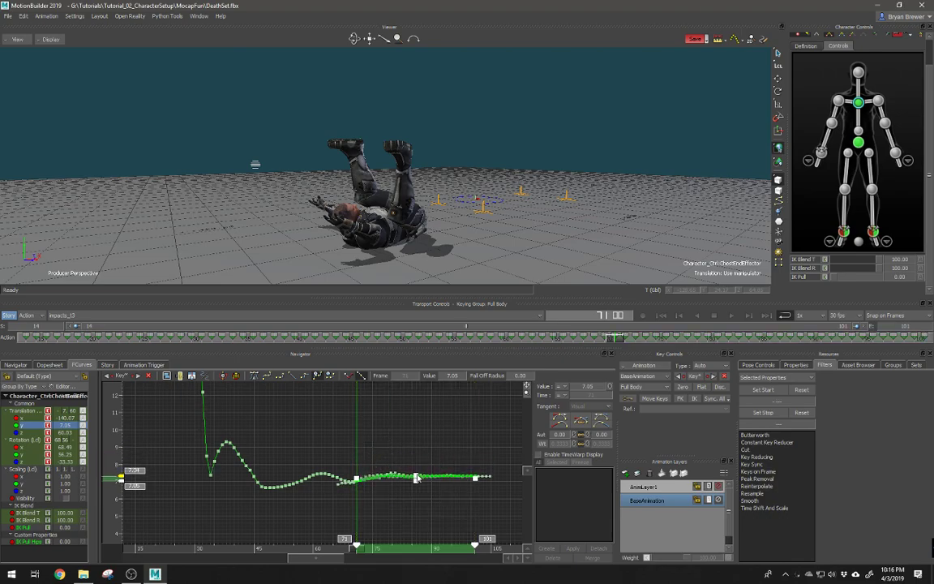
left_click(498, 438)
Play back the fall and examine the chest's contact with the floor from several view angles
key("space")
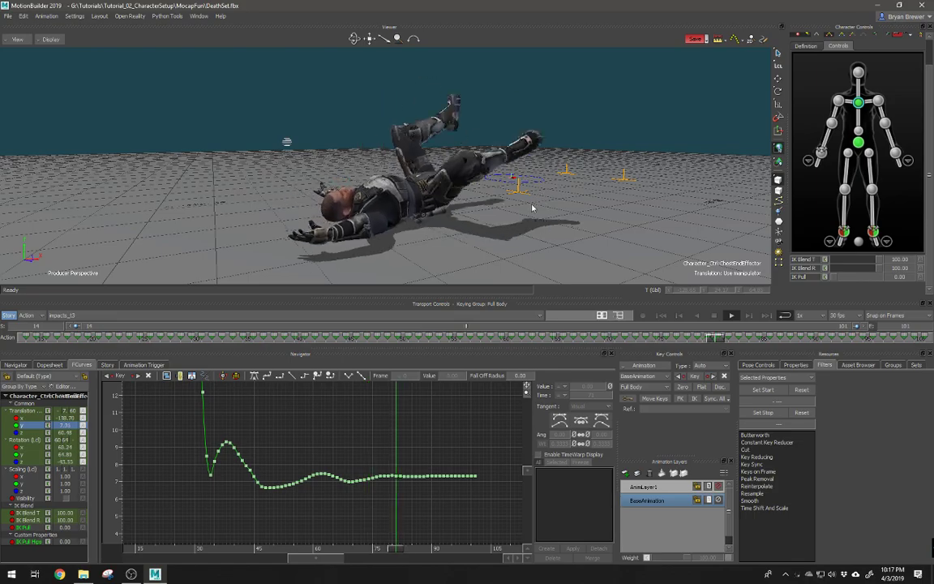
right_click_drag(456, 176, 478, 180, "alt")
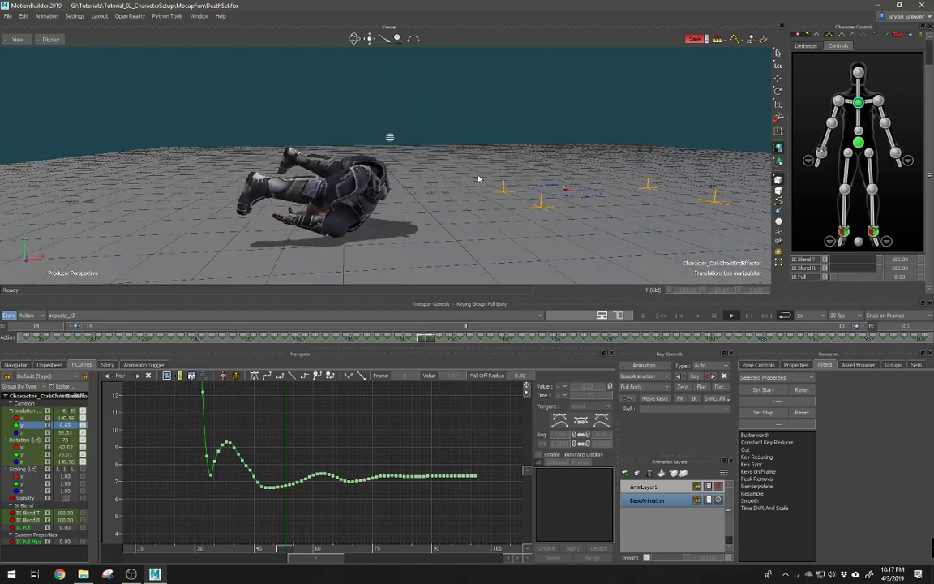
left_click_drag(477, 179, 499, 167, "alt")
middle_click_drag(500, 163, 496, 169, "alt")
right_click_drag(497, 168, 534, 180, "alt")
left_click_drag(534, 180, 524, 177, "alt")
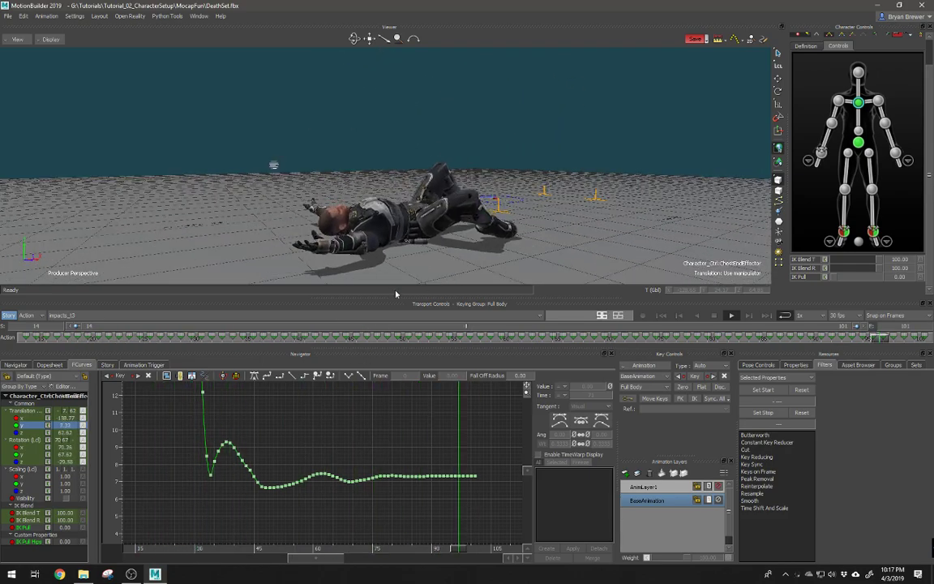
Try to flatten the chest's Translation X curve by compressing the keys from frame 64 to 101, and undo it
left_click(26, 419)
key("a")
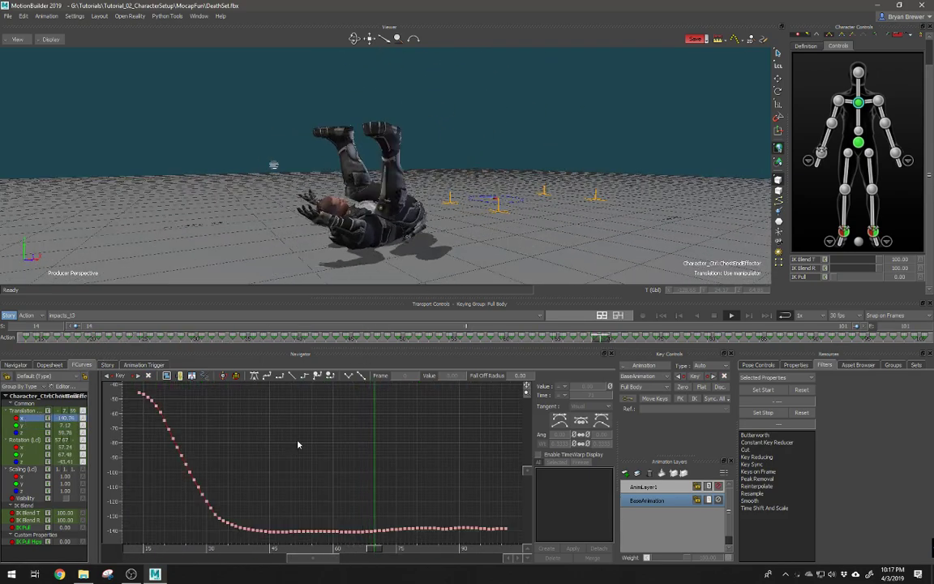
left_click_drag(428, 474, 375, 525, "ctrl")
left_click_drag(381, 480, 362, 467, "shift")
left_click_drag(362, 466, 406, 508, "ctrl")
left_click_drag(451, 442, 256, 498)
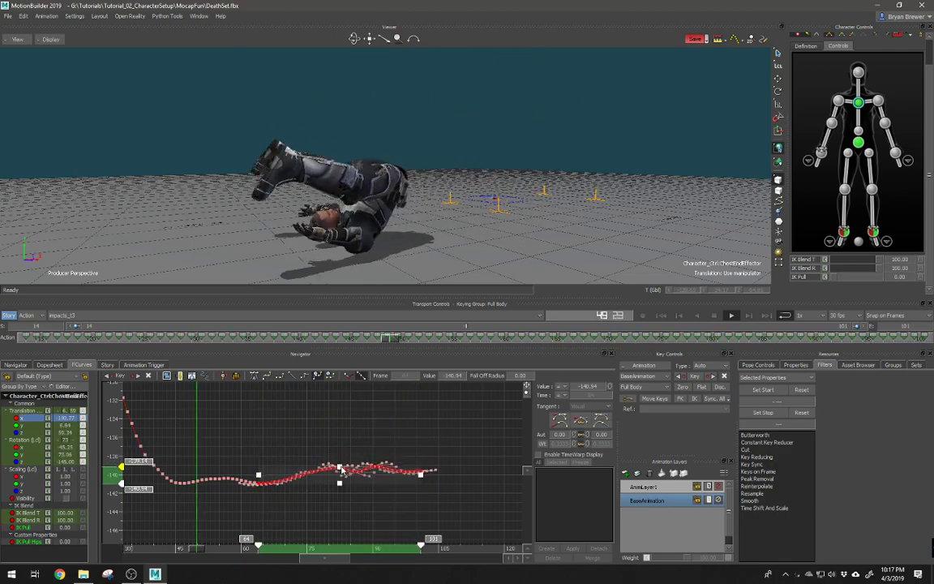
left_click_drag(342, 470, 344, 477)
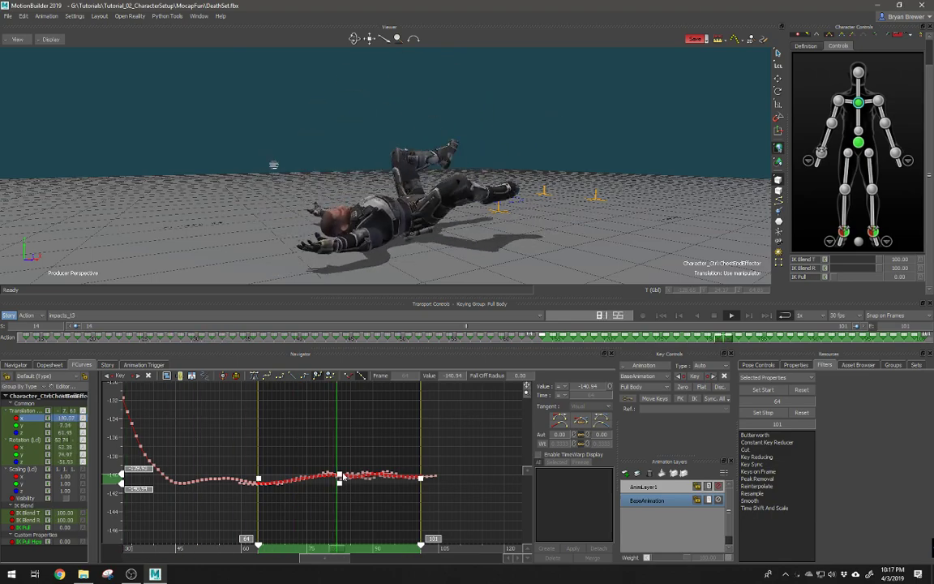
key("ctrl+z")
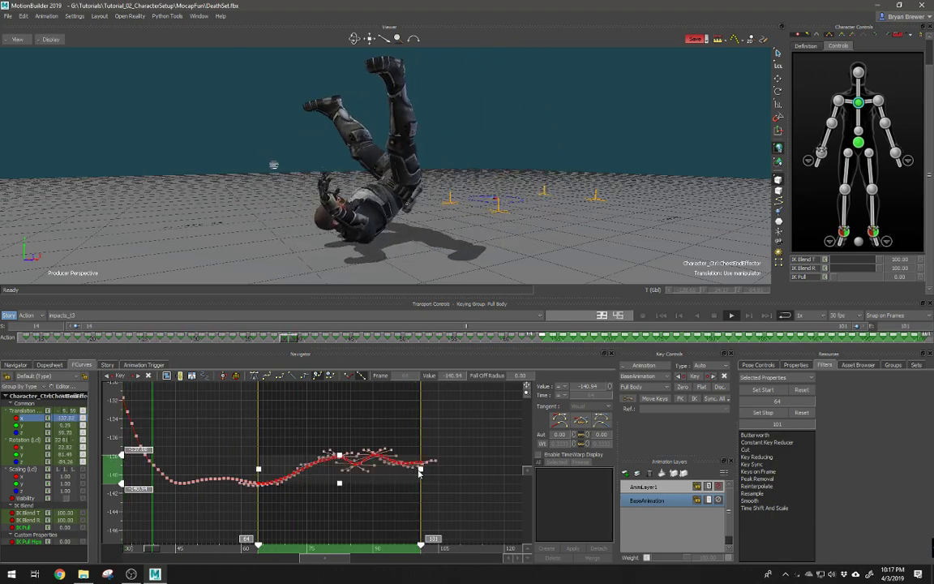
left_click(470, 446)
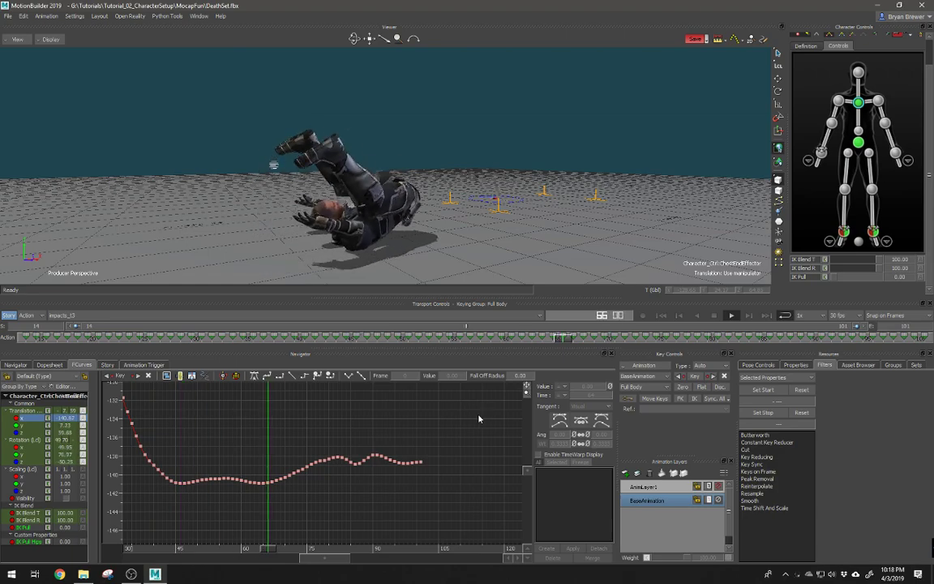
Select the right shoulder effector and make AnimLayer1 the active animation layer
left_click(523, 143)
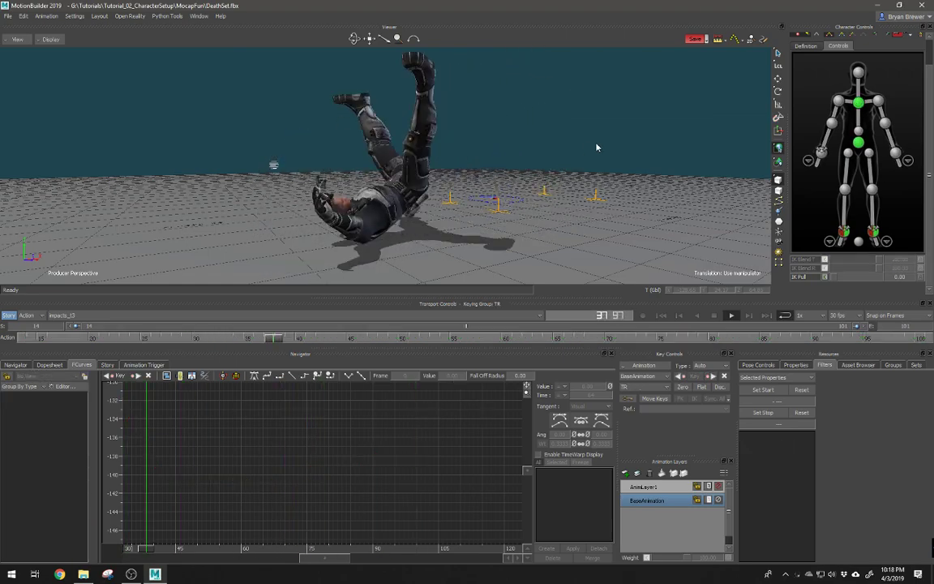
left_click_drag(554, 156, 664, 160, "ctrl+shift")
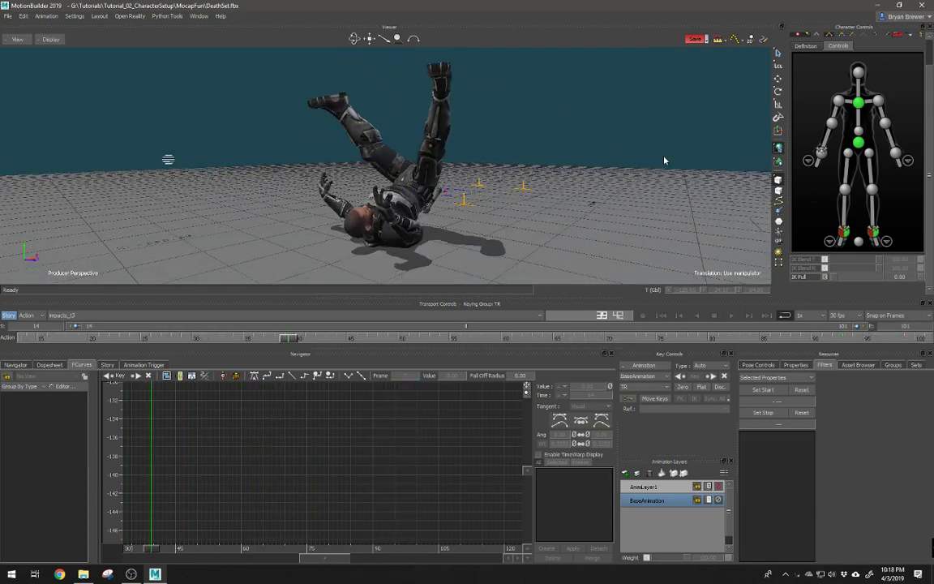
left_click(839, 100)
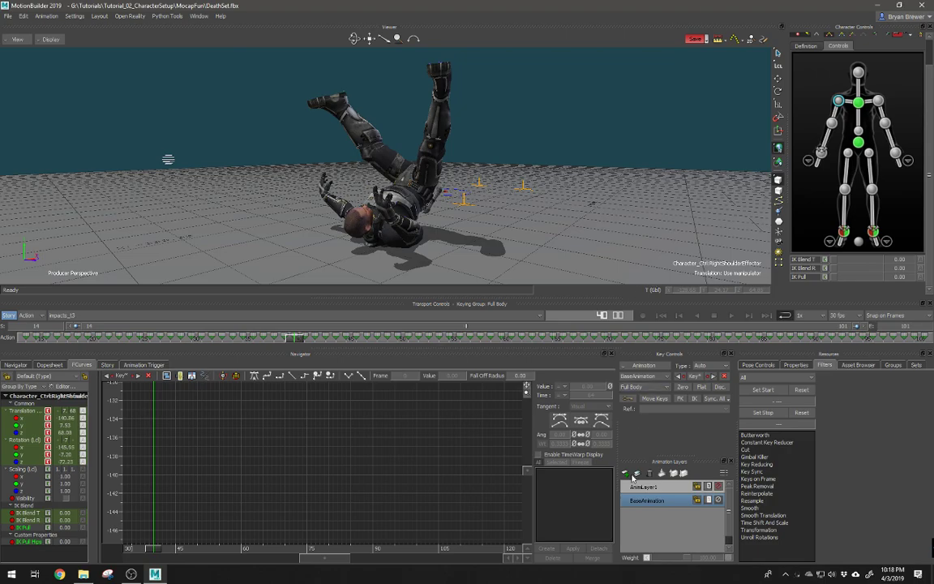
left_click(660, 488)
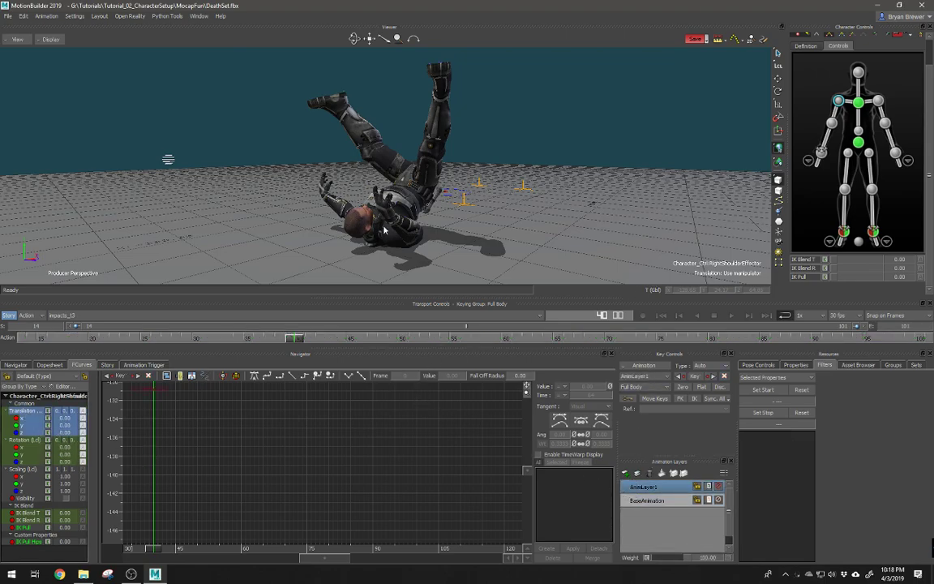
Switch the keying mode to Body Parts and key the right shoulder on AnimLayer1 at frame 31
left_click_drag(511, 175, 500, 229, "ctrl+shift")
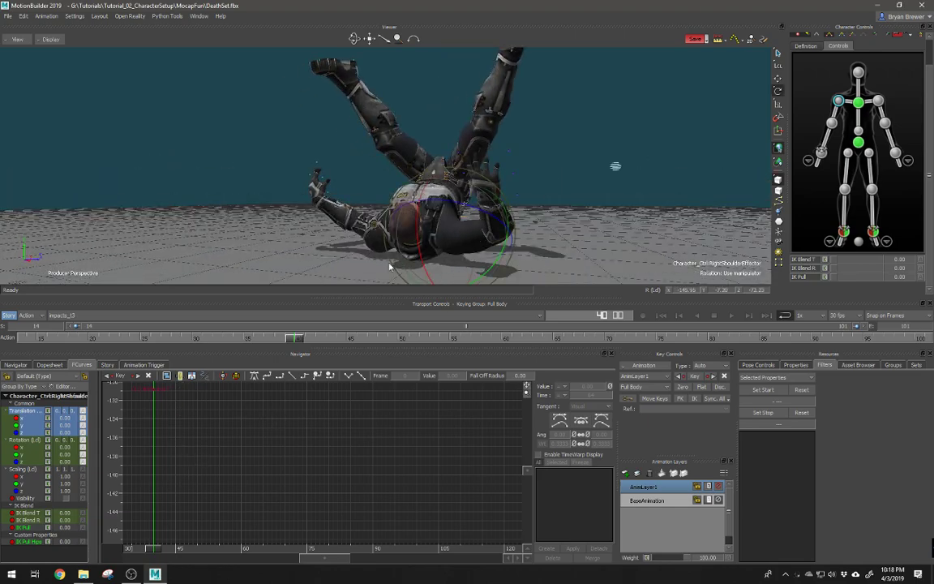
left_click_drag(309, 302, 314, 439)
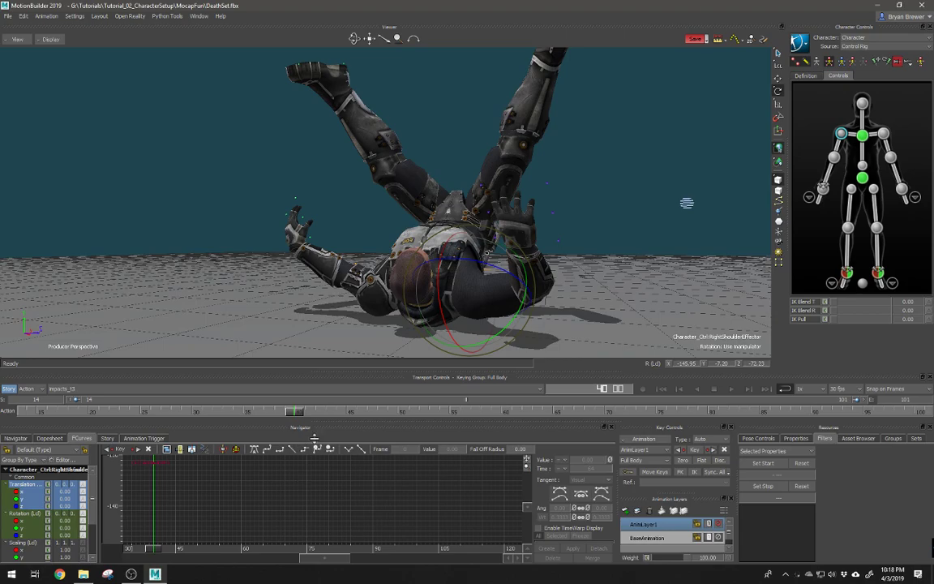
left_click_drag(395, 266, 314, 374, "ctrl+shift")
left_click_drag(296, 414, 205, 417)
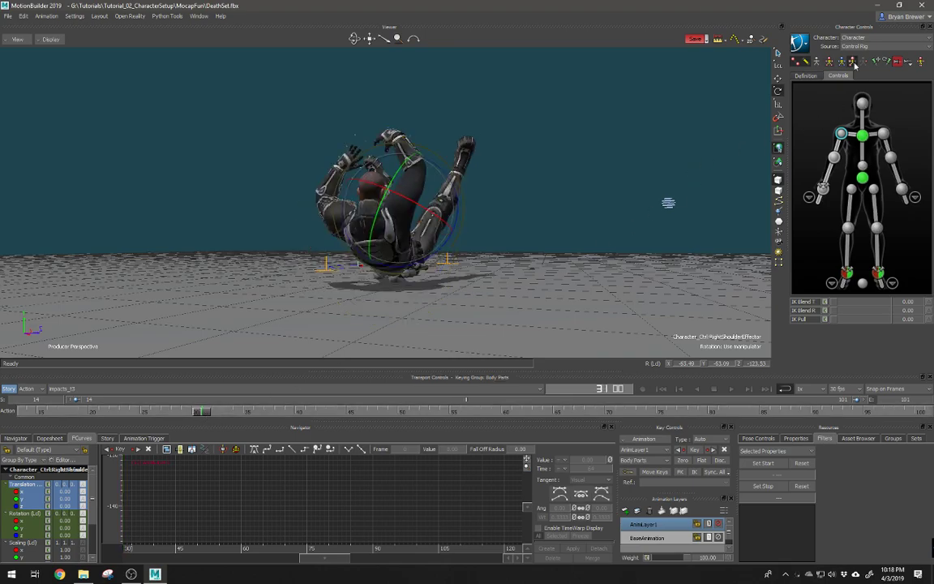
right_click_drag(455, 212, 494, 218, "alt")
left_click_drag(494, 218, 502, 223, "alt")
right_click_drag(502, 223, 497, 222, "alt")
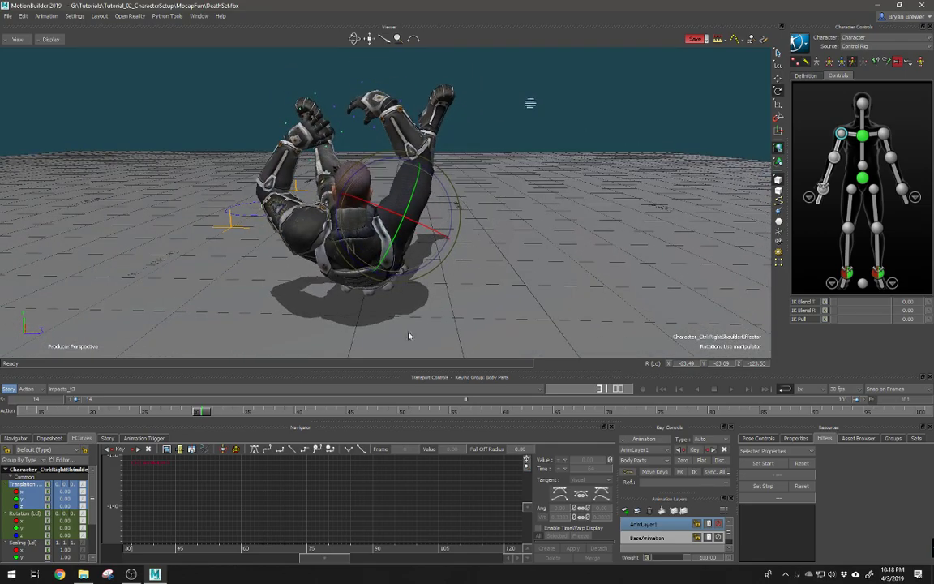
Rotate the right shoulder about 15 degrees around Z at frame 34 to lower the upper arm to the floor, and key it
left_click_drag(202, 413, 245, 428)
left_click_drag(372, 319, 377, 297, "alt")
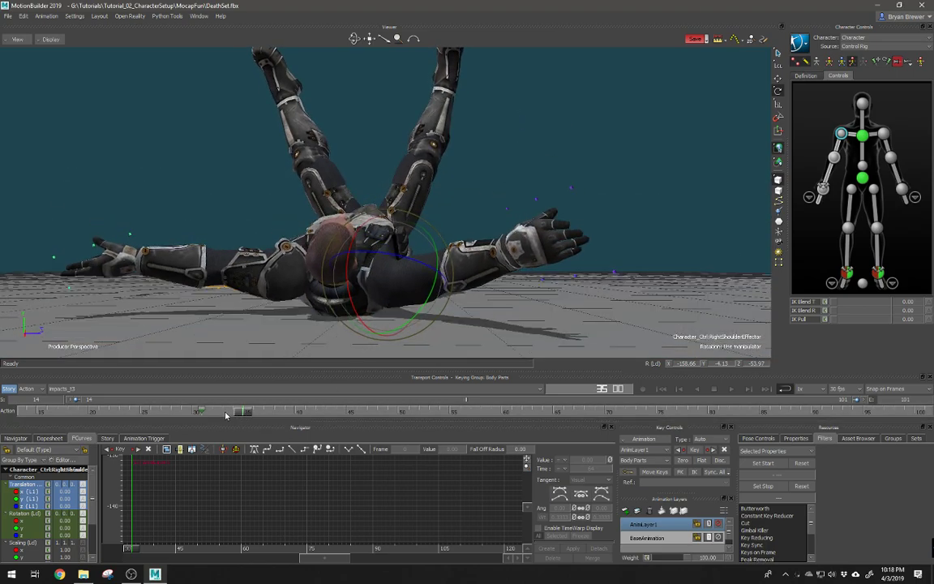
mouse_move(242, 413)
left_mouse_down()
mouse_move(207, 413)
mouse_move(241, 415)
mouse_move(233, 418)
left_mouse_up()
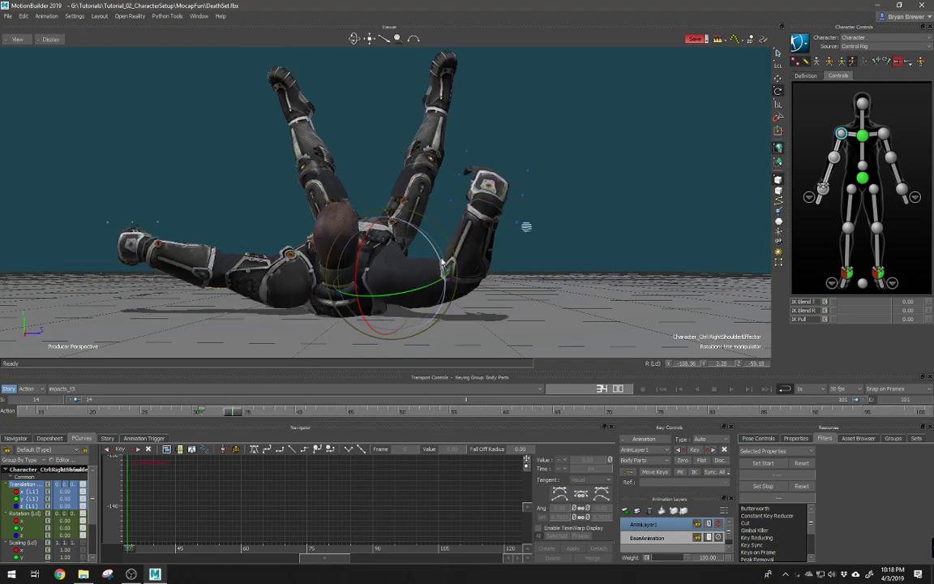
left_click_drag(445, 263, 446, 274)
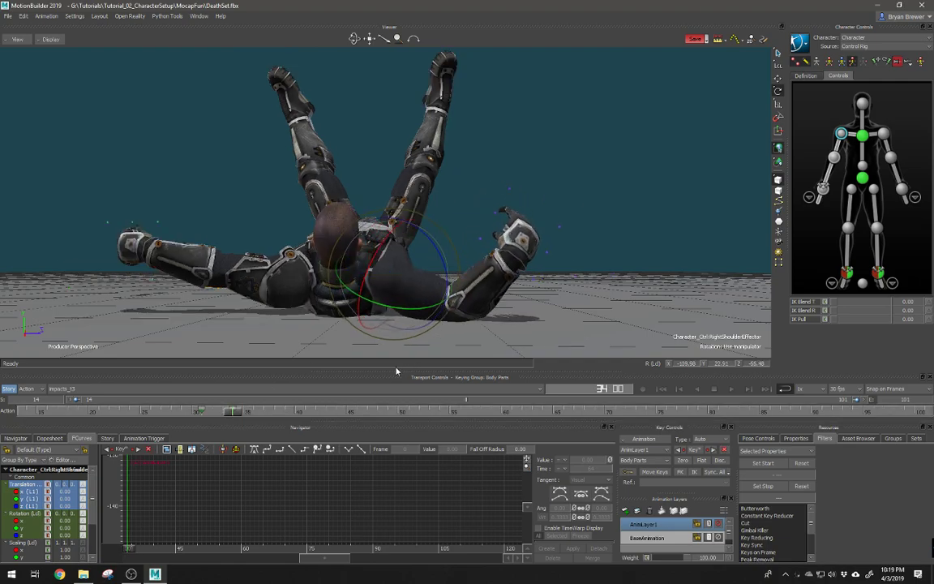
left_click_drag(395, 229, 395, 233)
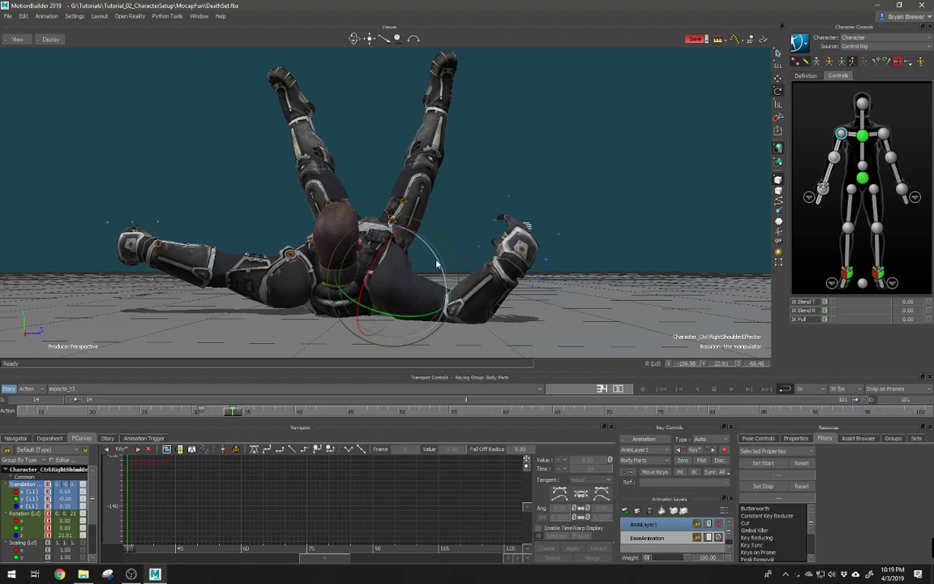
left_click_drag(436, 261, 437, 262)
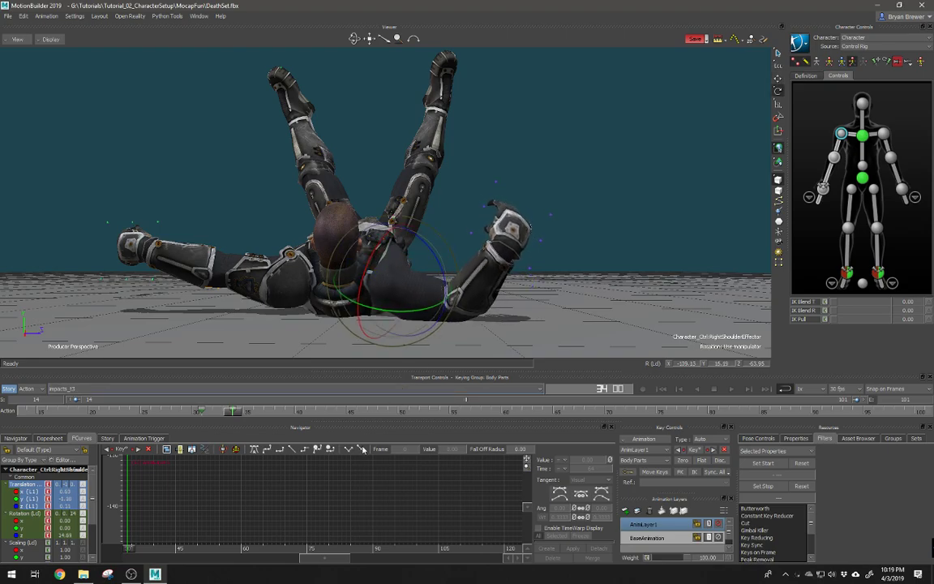
Key the right shoulder correction on AnimLayer1 at frames 42, 45 and 72, and add a zero key at frame 82
left_click_drag(233, 414, 349, 427)
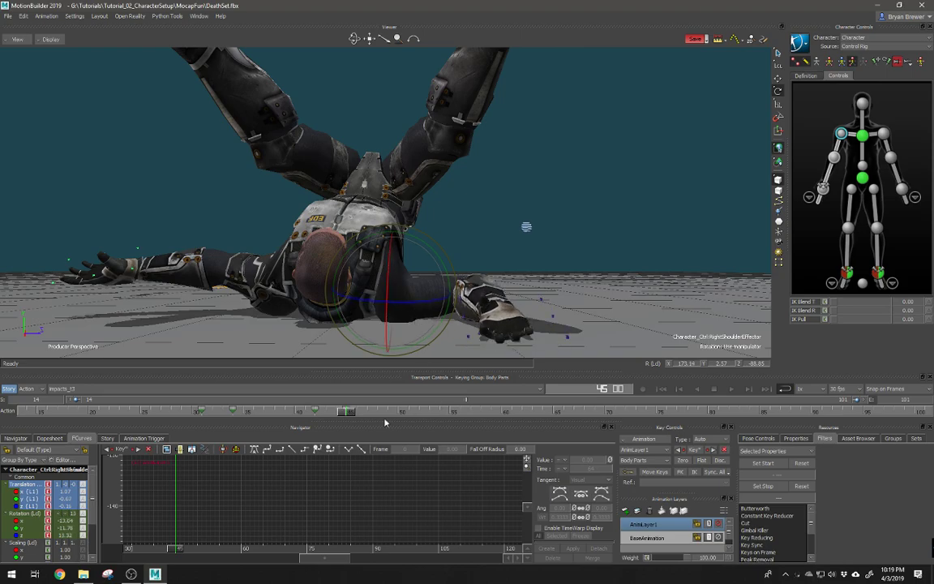
left_click_drag(350, 414, 616, 422)
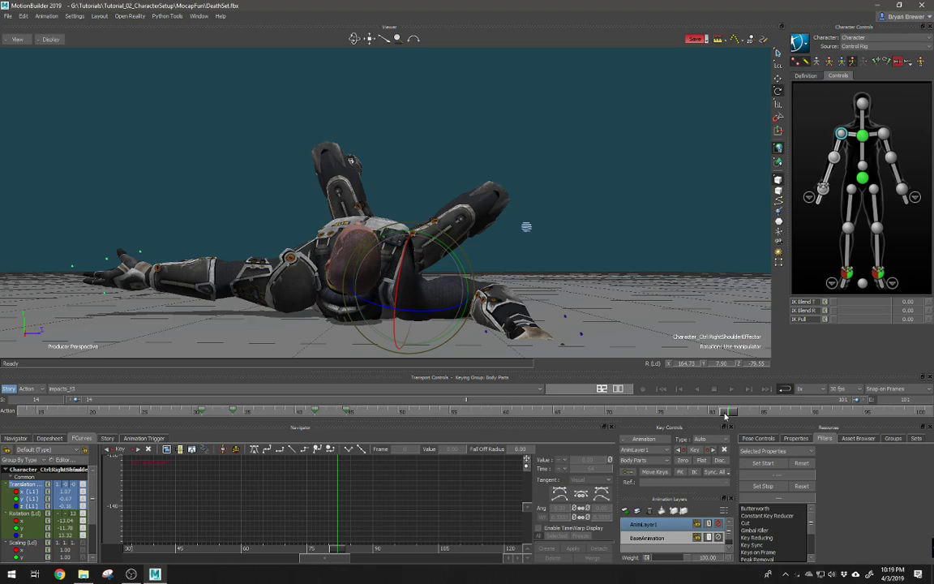
mouse_move(724, 411)
left_mouse_down()
mouse_move(604, 413)
mouse_move(724, 413)
mouse_move(727, 422)
left_mouse_up()
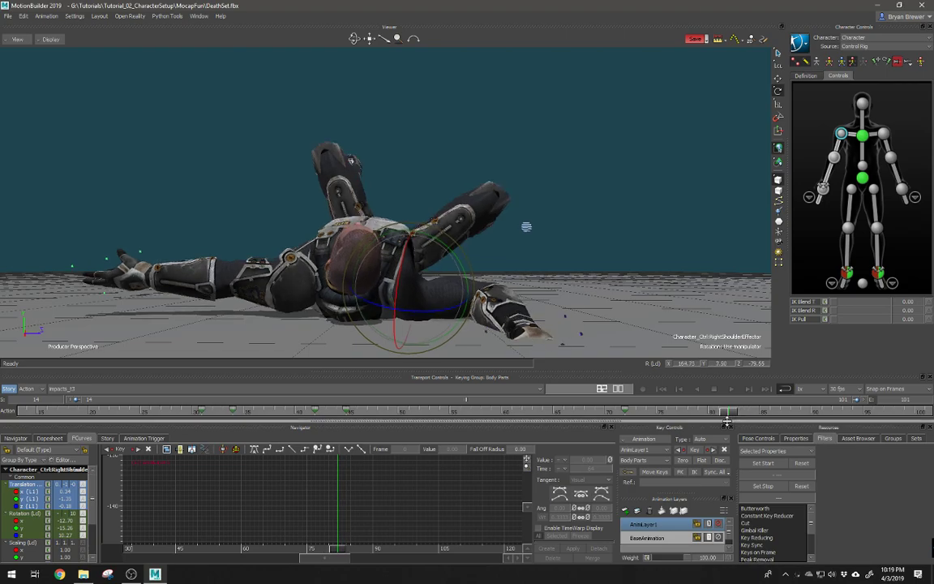
left_click(683, 461)
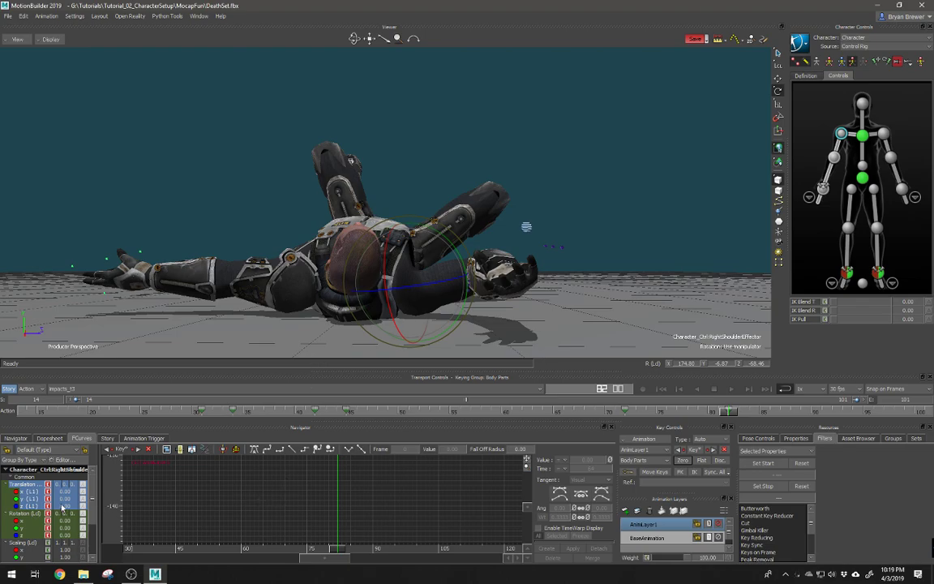
Check the right shoulder's translation and rotation curves, and replace its frame 82 key with a rotation offset of about -6, -18 and 1 degrees
key("a")
left_click_drag(372, 500, 228, 503, "ctrl")
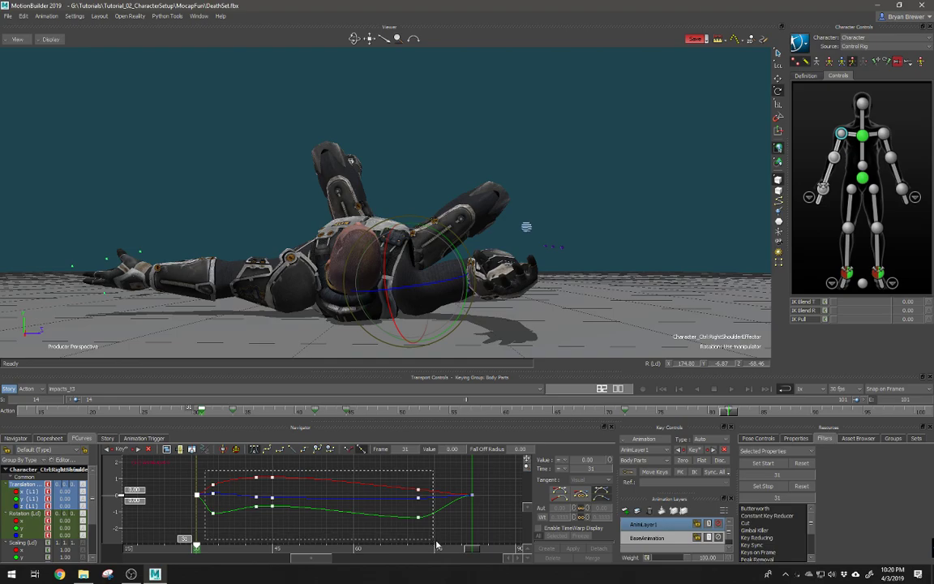
left_click_drag(437, 545, 440, 539)
left_click(491, 529)
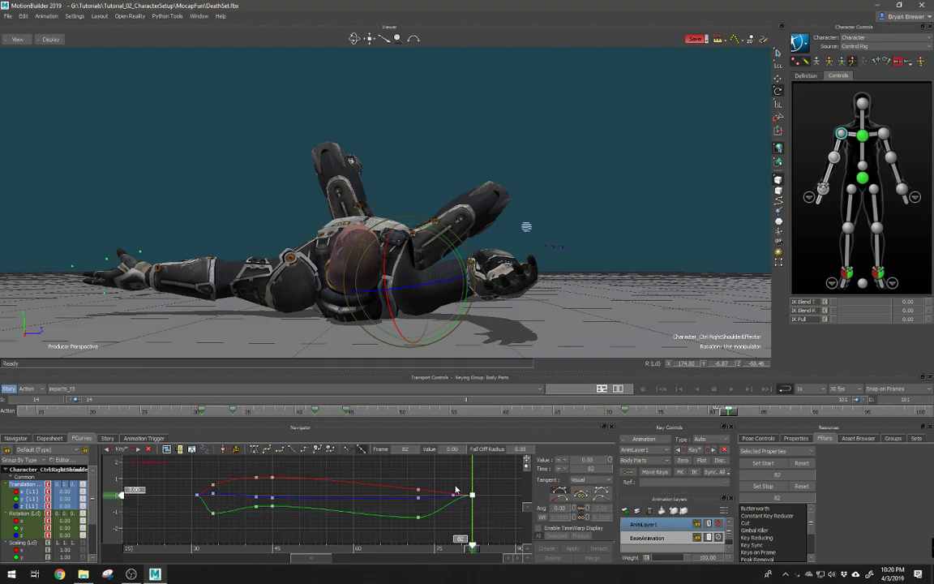
left_click(24, 513)
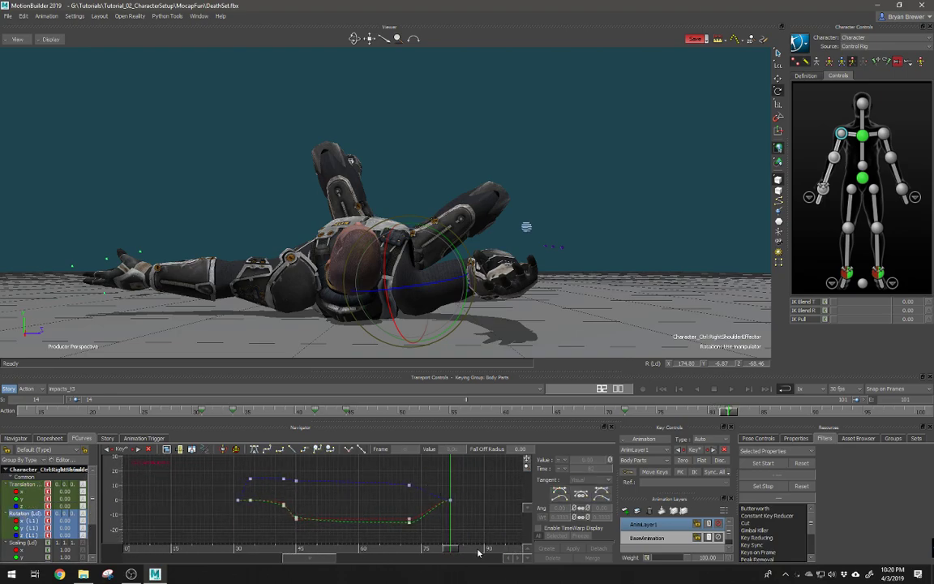
left_click_drag(437, 550, 455, 567)
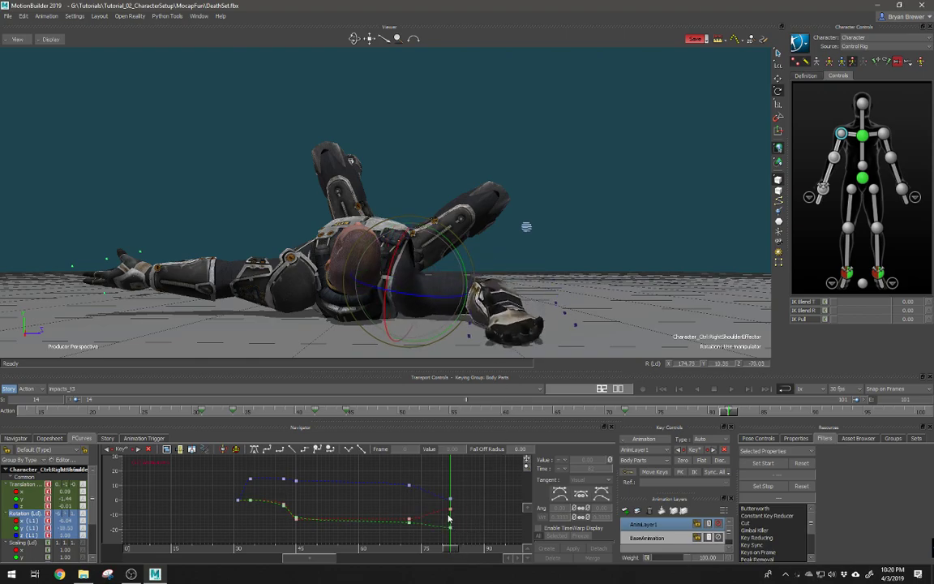
left_click_drag(447, 555, 544, 566)
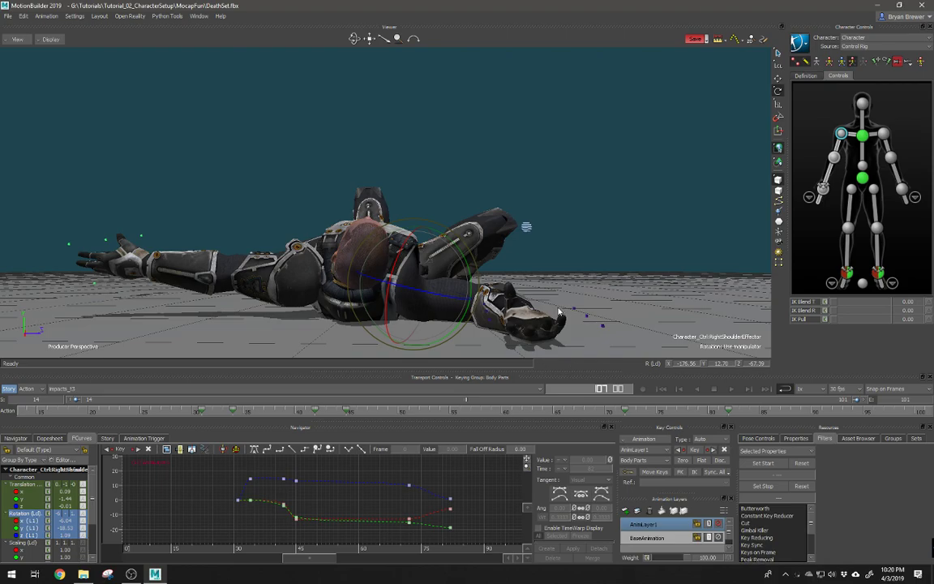
Play and scrub through the fall, and key an adjusted right shoulder rotation on AnimLayer1 at frame 53
key("space")
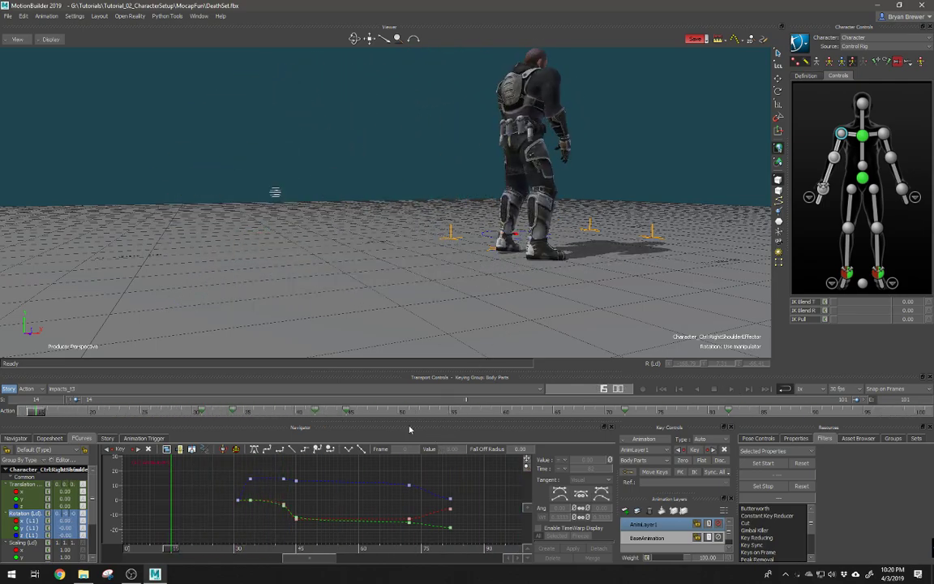
left_click(446, 413)
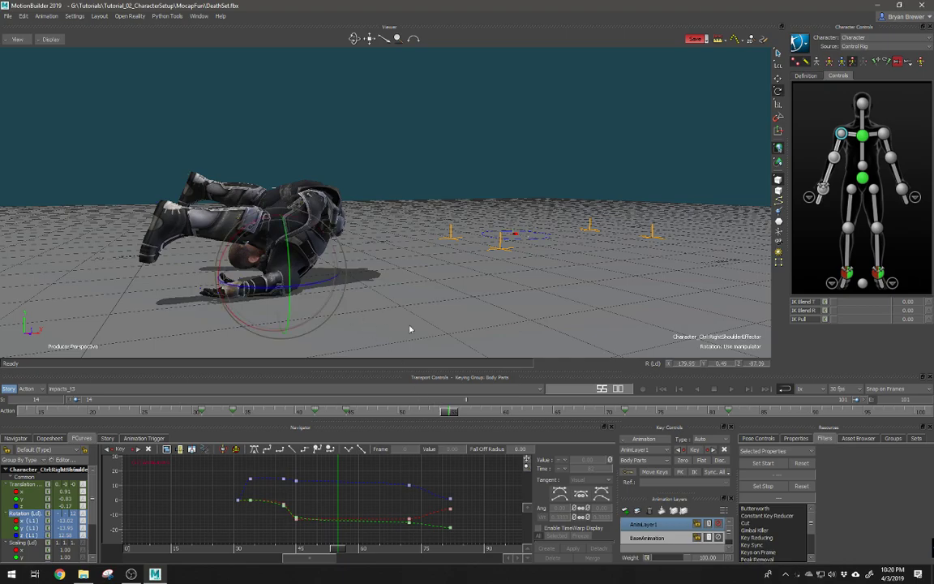
left_click_drag(451, 417, 655, 427)
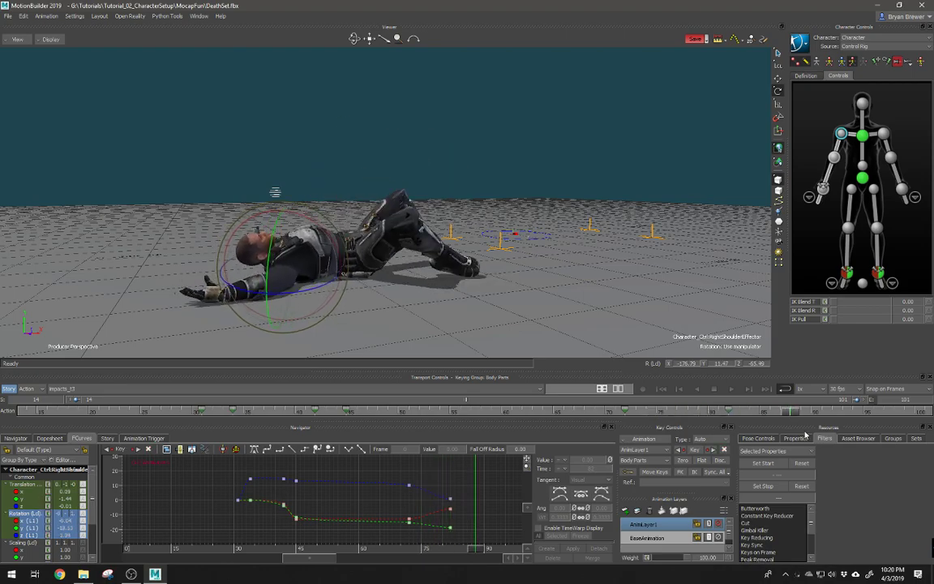
left_click_drag(749, 432, 508, 429)
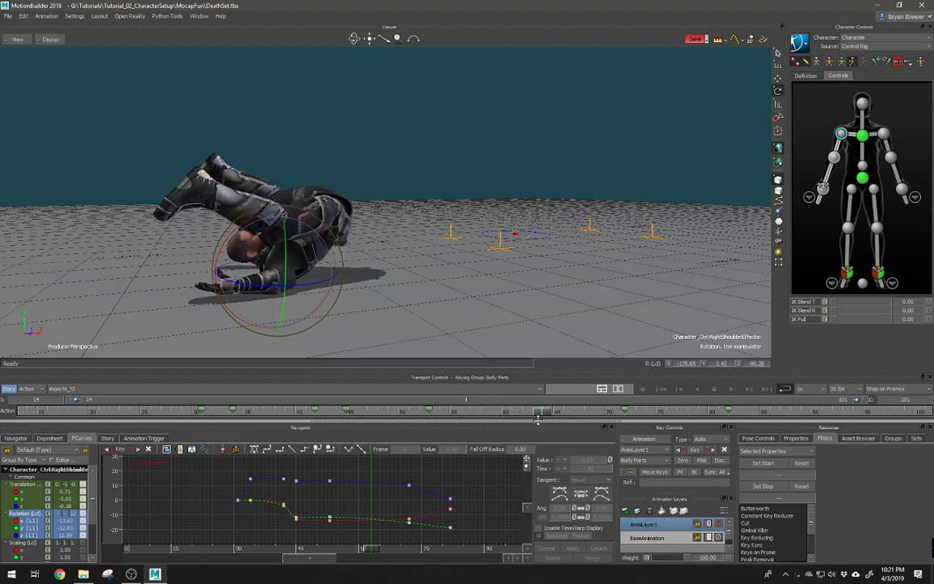
Key the right shoulder on AnimLayer1 with an X rotation offset of about -29 degrees at frame 72 and an adjusted rotation at frame 79
left_click_drag(595, 420, 614, 426)
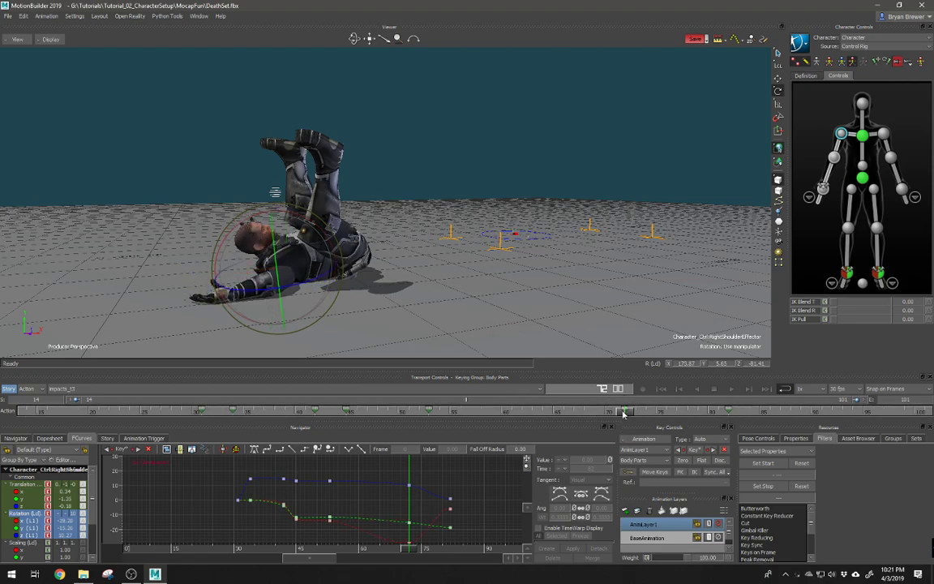
left_click_drag(523, 412, 701, 419)
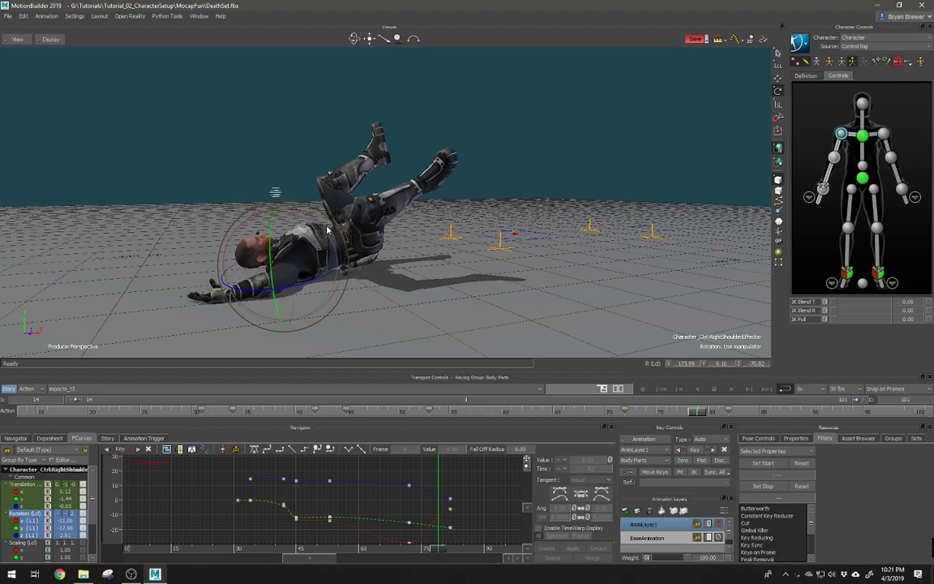
left_click_drag(701, 413, 147, 367)
Play back the fall and examine the right arm's floor contact from several angles
key("space")
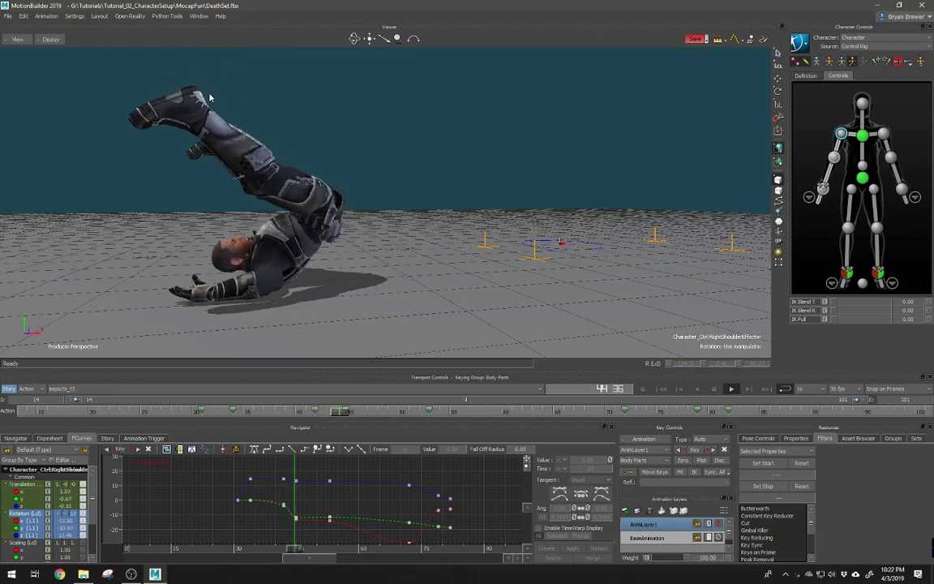
left_click_drag(260, 231, 412, 241, "ctrl+shift")
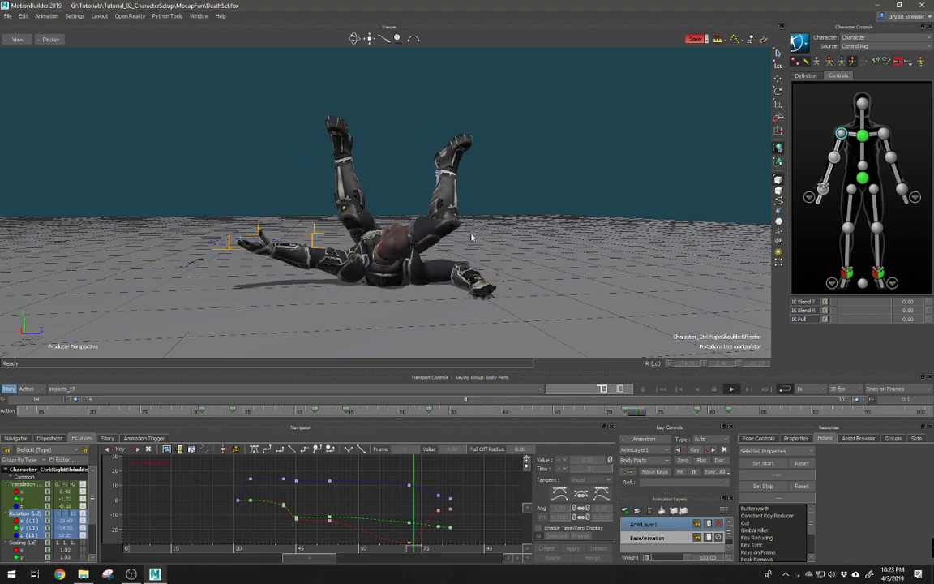
left_click_drag(525, 219, 457, 231, "ctrl+shift")
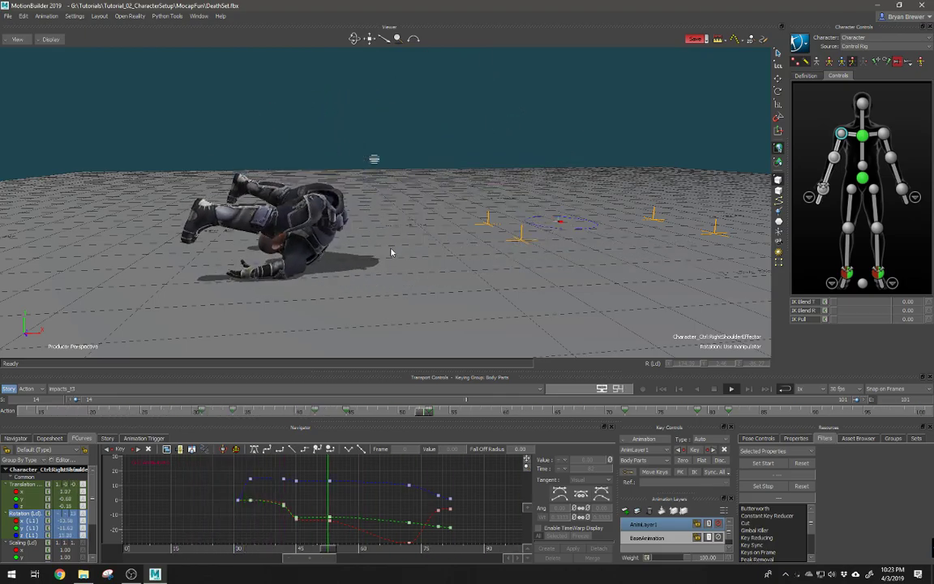
left_click_drag(391, 252, 404, 285, "ctrl")
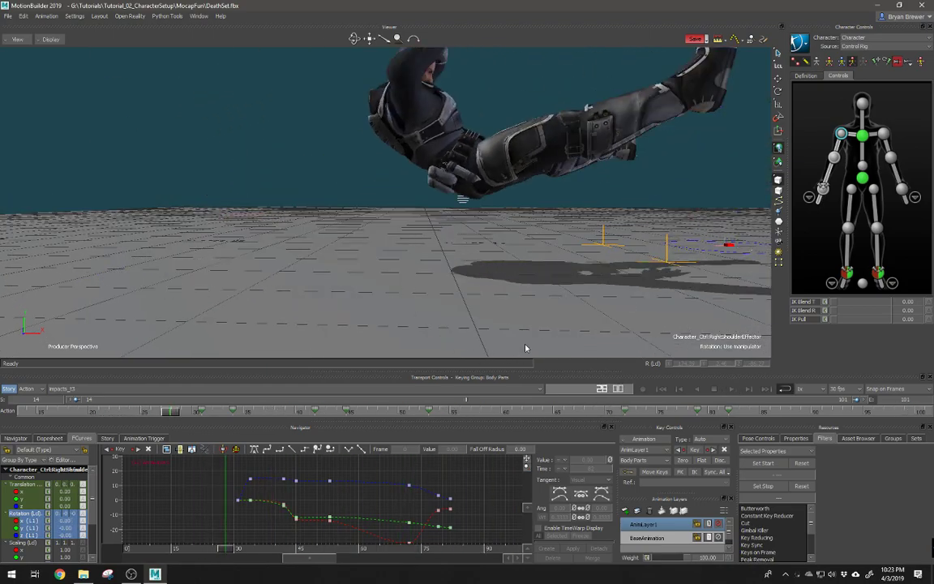
key("ctrl+space")
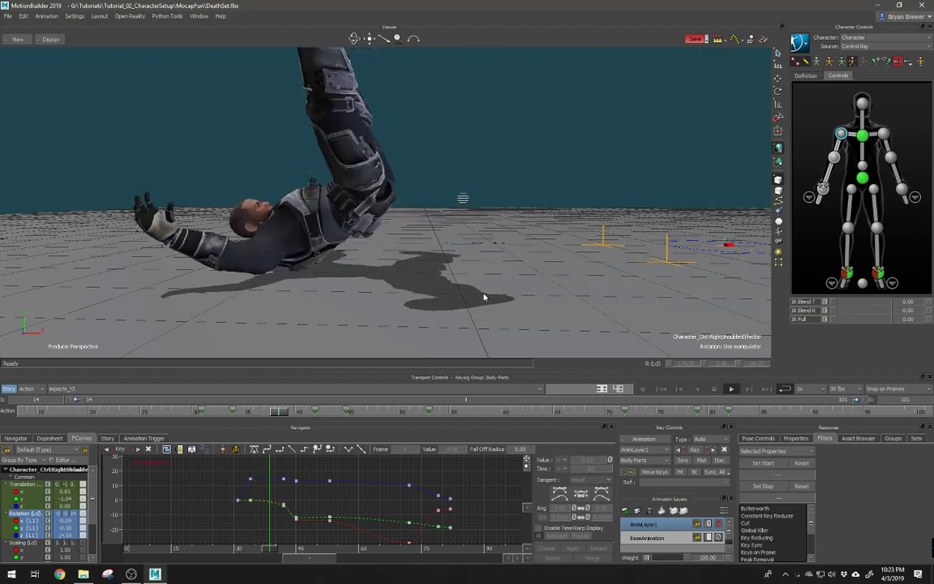
mouse_move(484, 297)
left_mouse_down("ctrl+shift")
mouse_move(537, 297)
mouse_move(451, 282)
mouse_move(519, 297)
mouse_move(474, 284)
left_mouse_up("ctrl+shift")
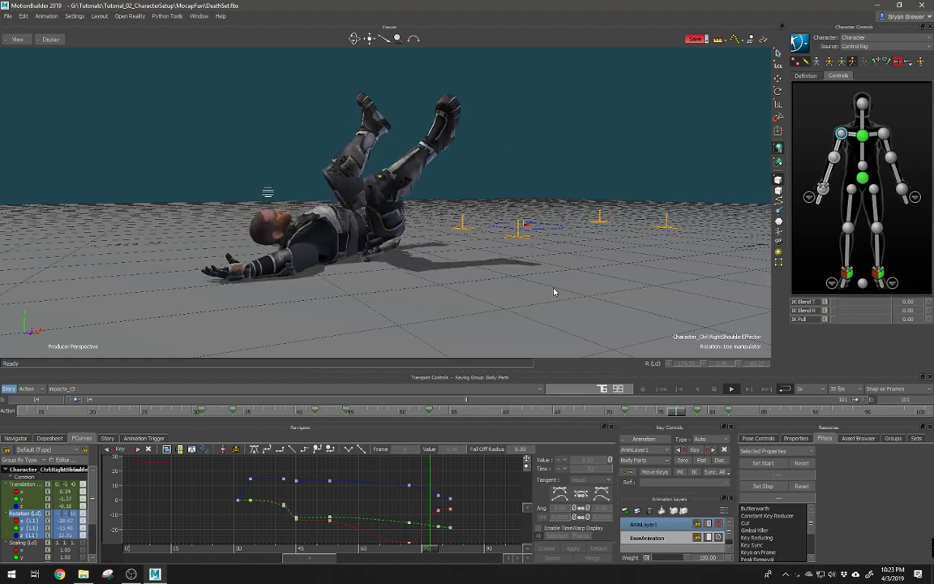
left_click_drag(555, 292, 524, 289, "ctrl+shift")
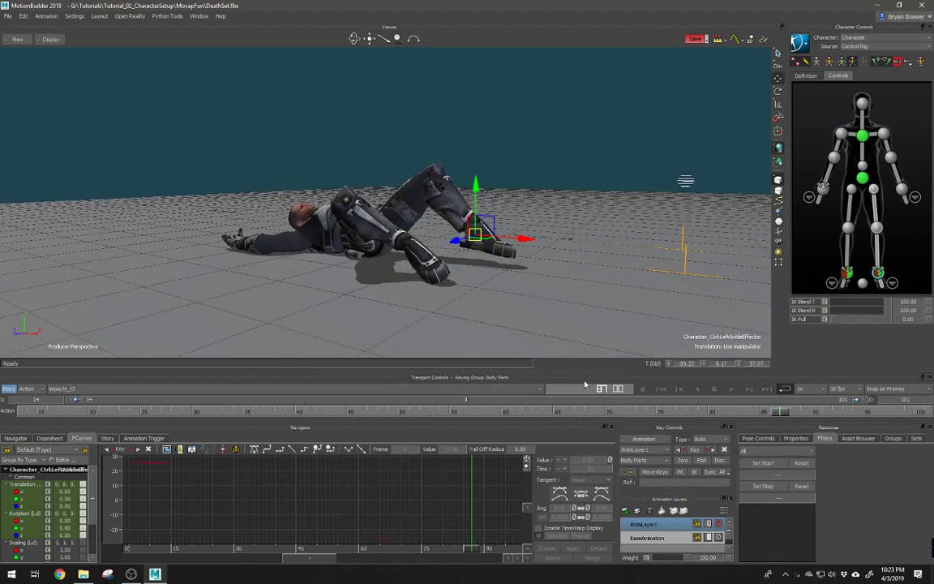
Key the left ankle on AnimLayer1 at frame 78, plant the foot flat on the floor at frame 88, and key the correction at frame 99
left_click_drag(661, 411, 791, 412)
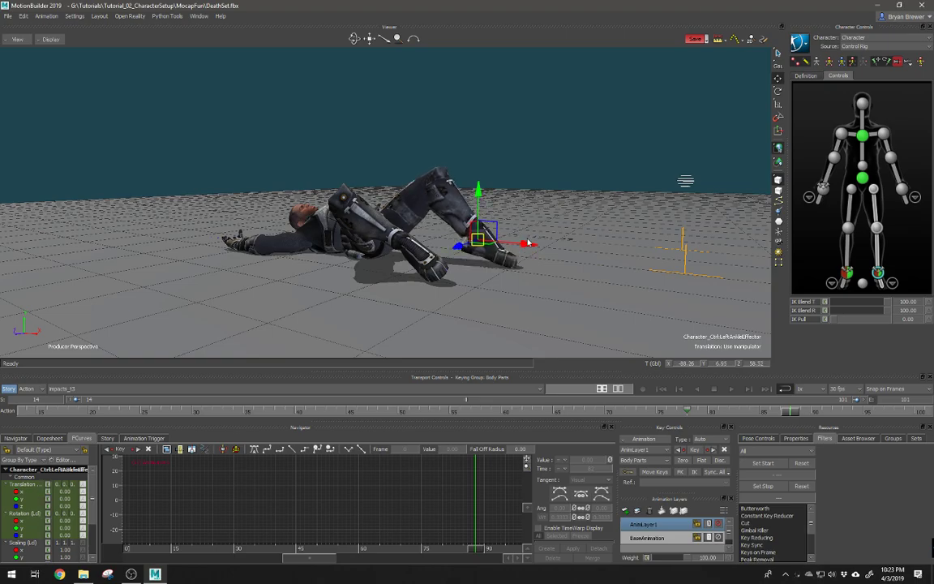
right_click_drag(528, 242, 602, 280, "alt")
middle_click_drag(602, 280, 485, 207, "alt")
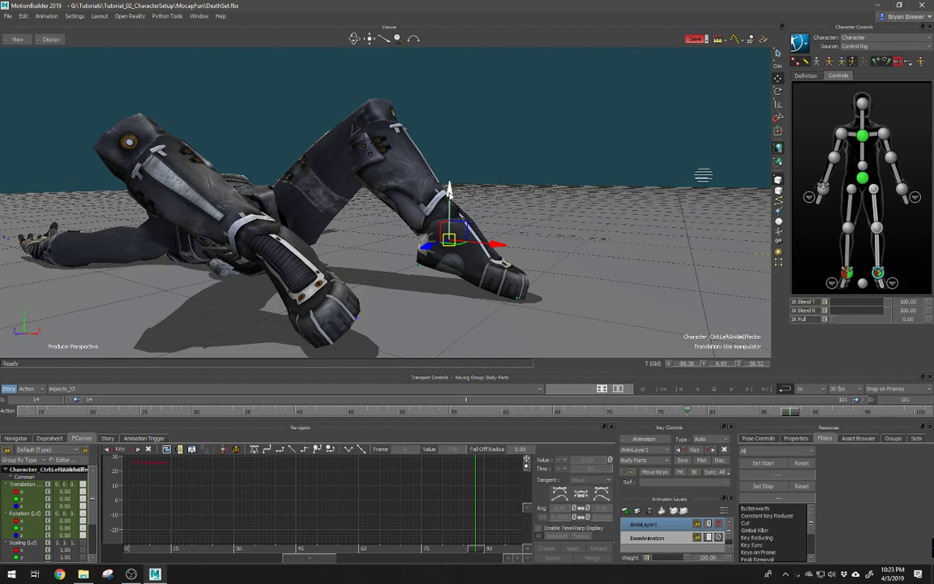
left_click_drag(448, 194, 448, 199)
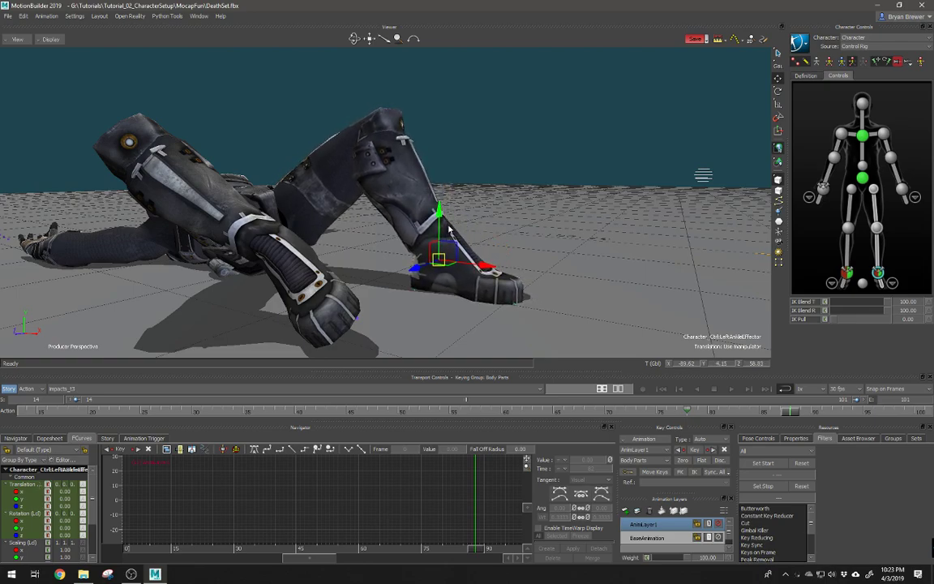
left_click_drag(786, 416, 907, 430)
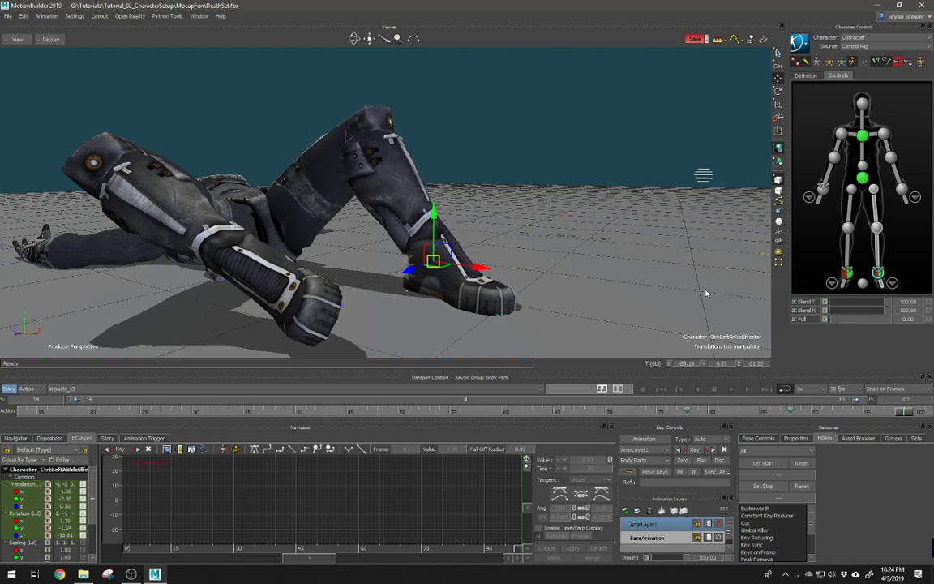
key("space")
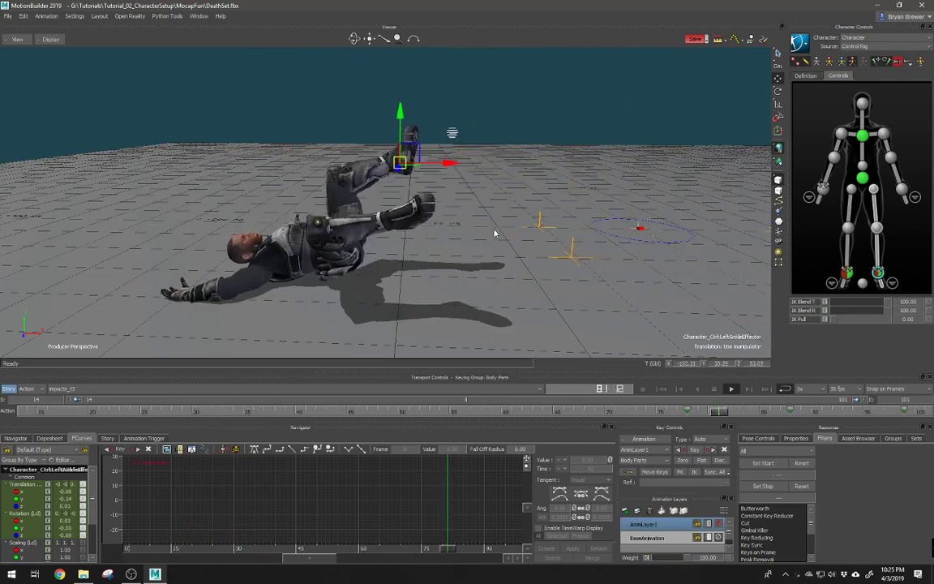
left_click_drag(494, 232, 440, 234, "alt")
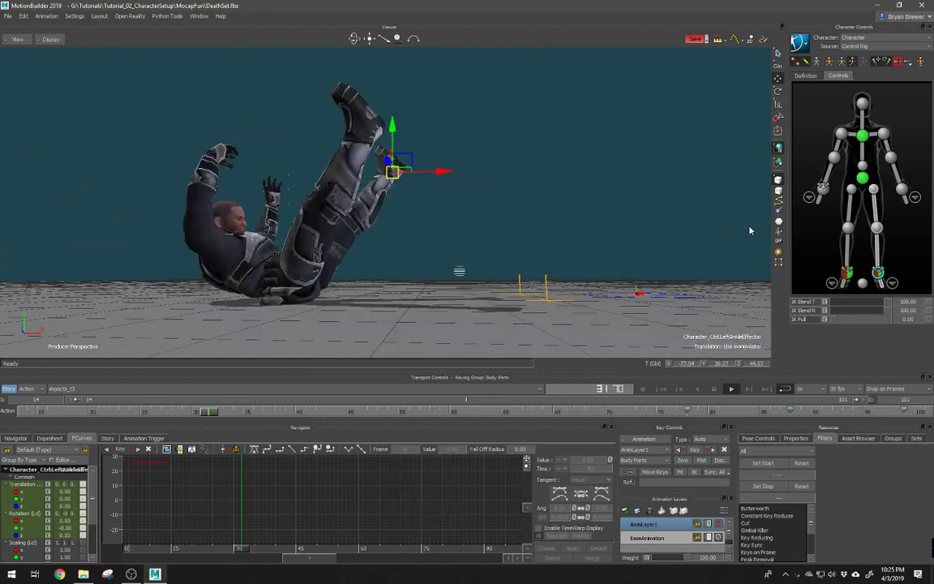
Correct the right foot's floor contact on AnimLayer1 by keying the right ankle effector at frames 69, 85 and 93
left_click(848, 273)
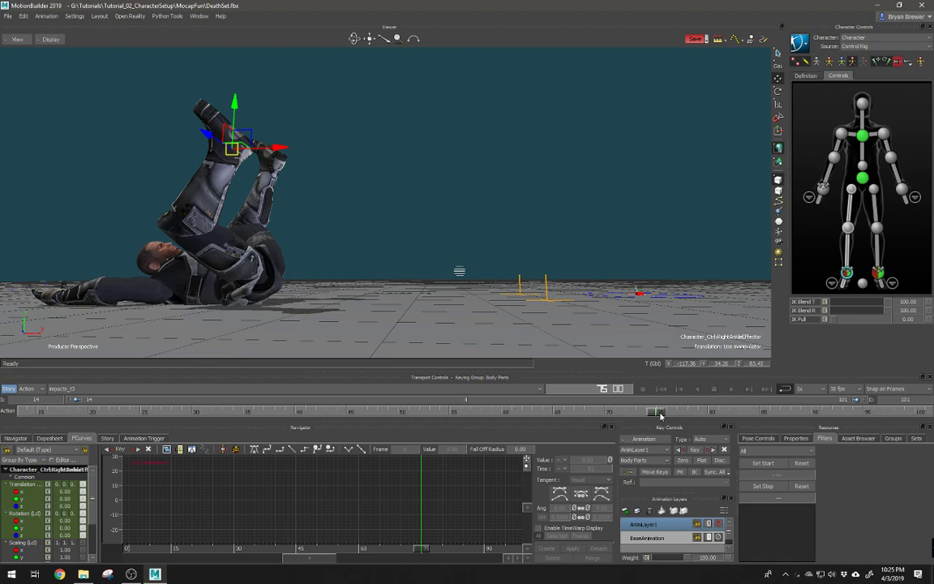
left_click_drag(661, 415, 756, 445)
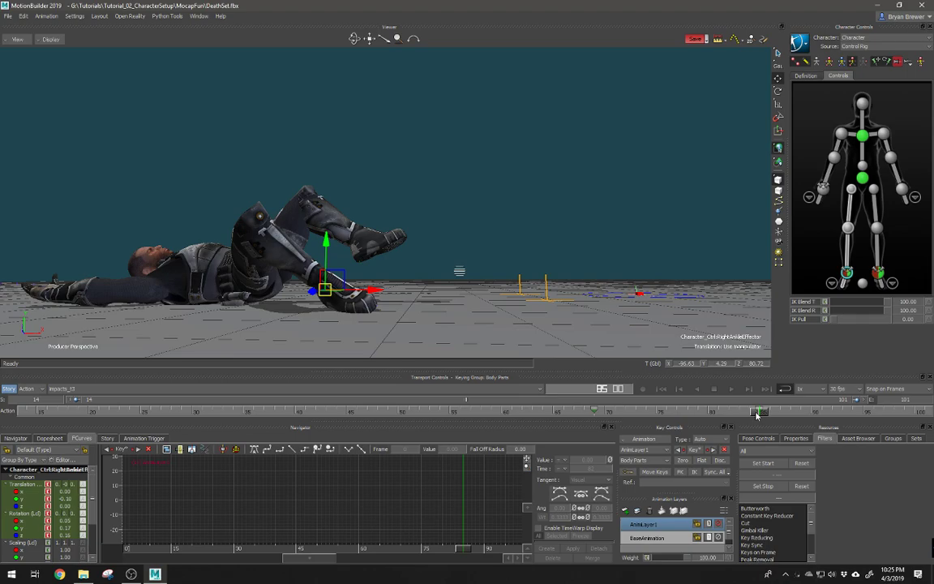
left_click_drag(754, 414, 584, 420)
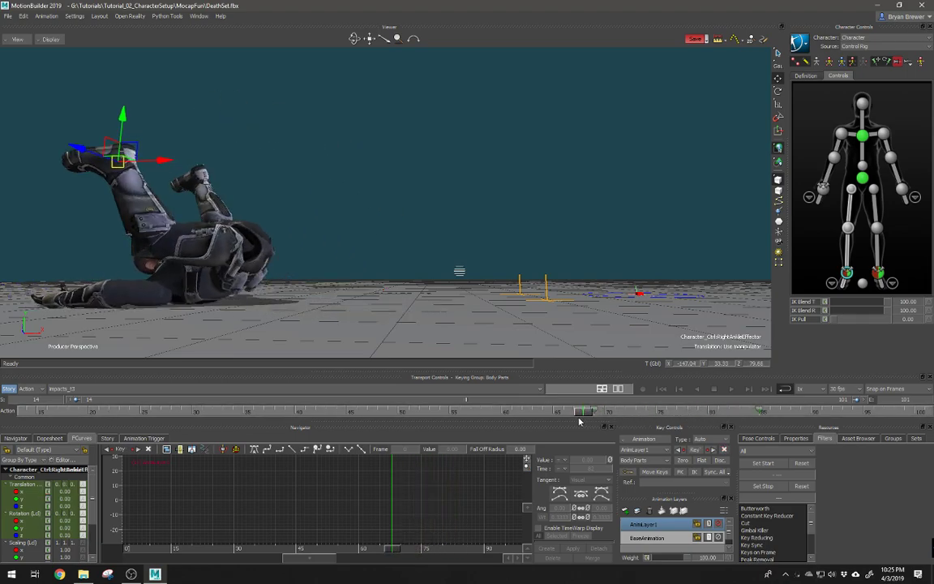
left_click(731, 389)
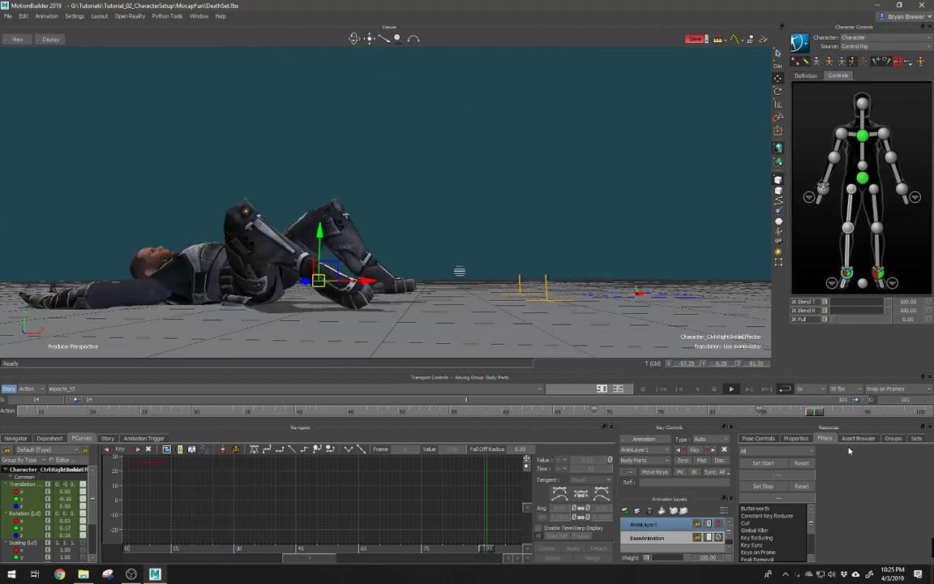
left_click(730, 389)
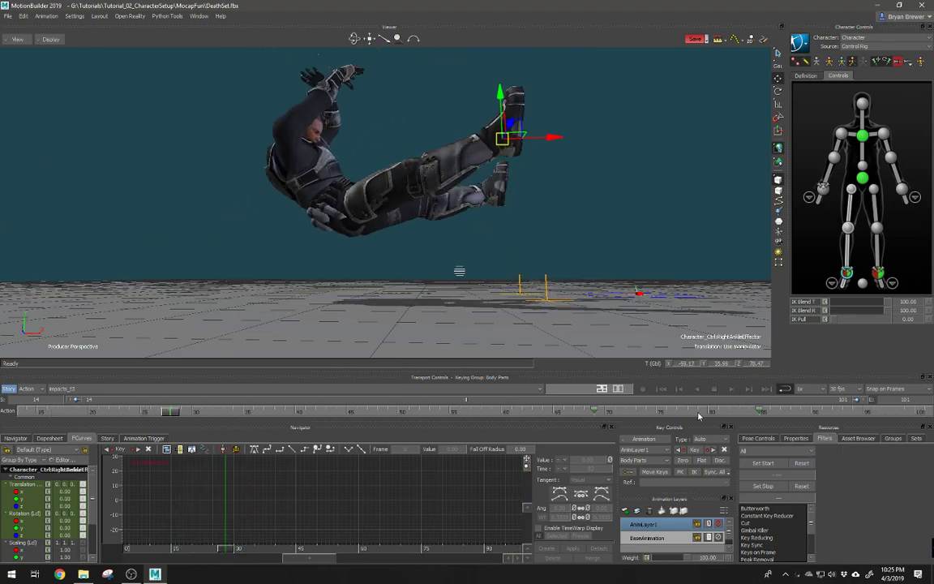
left_click_drag(699, 416, 791, 427)
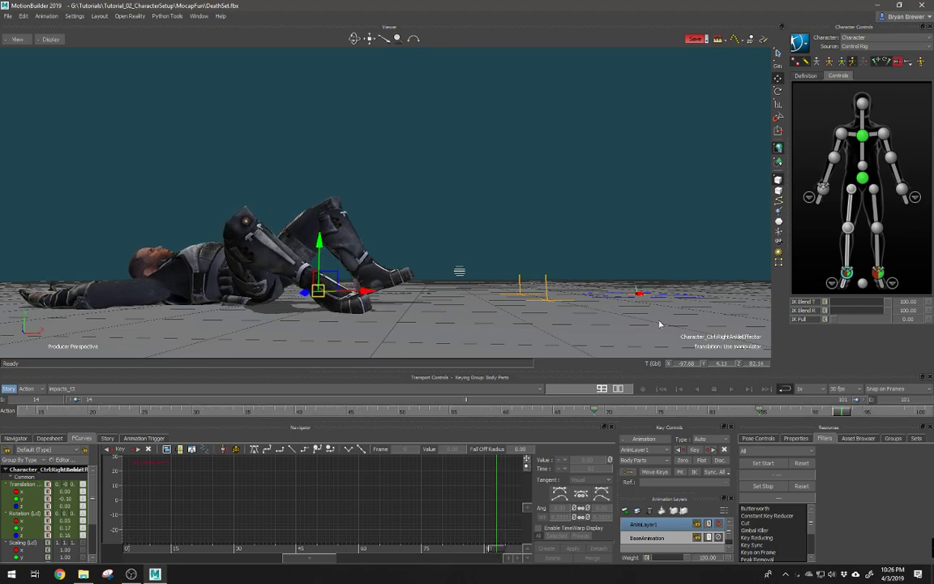
Play back the fall, turn off picking for the Mesh group, and select the left shoulder effector
key("space")
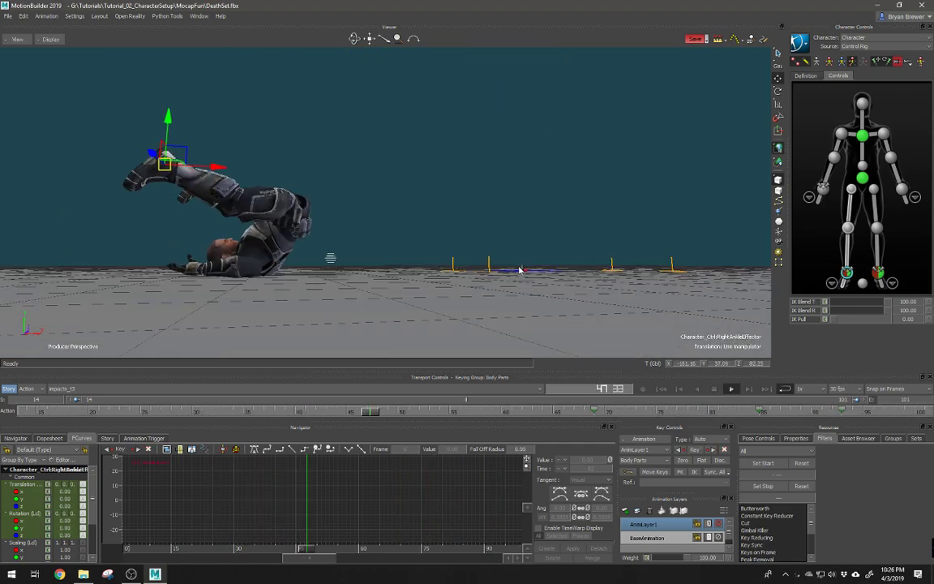
left_click_drag(611, 279, 493, 299, "ctrl+shift")
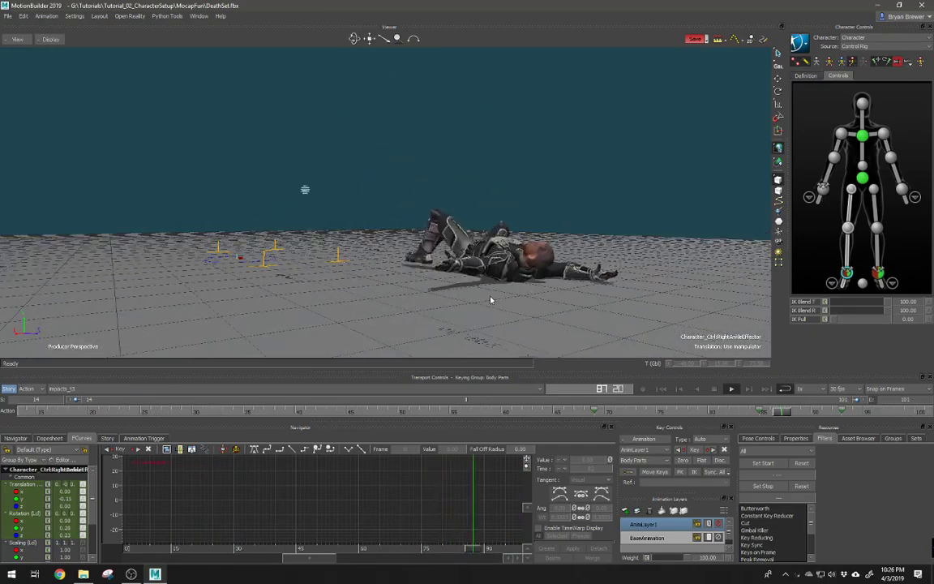
left_click(504, 286)
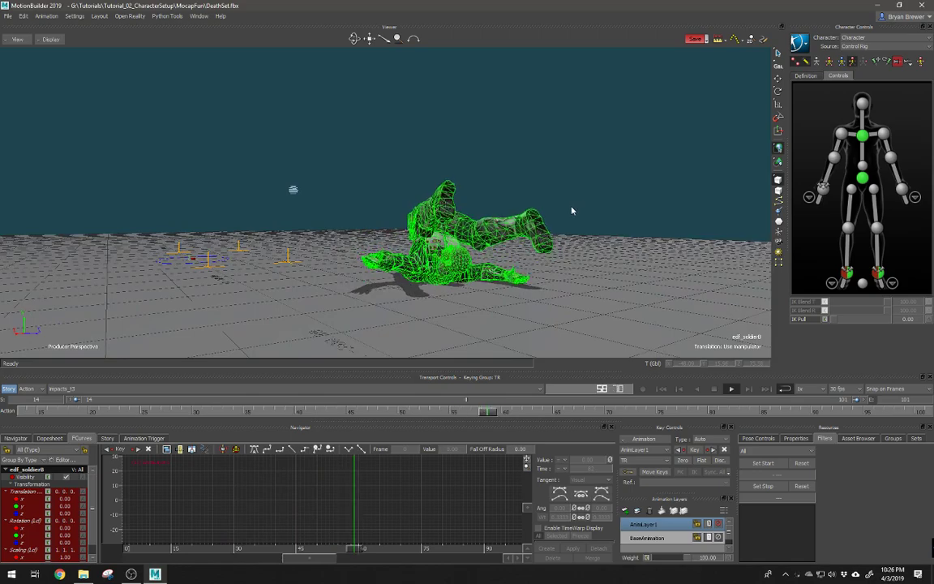
left_click(680, 258)
left_click(893, 439)
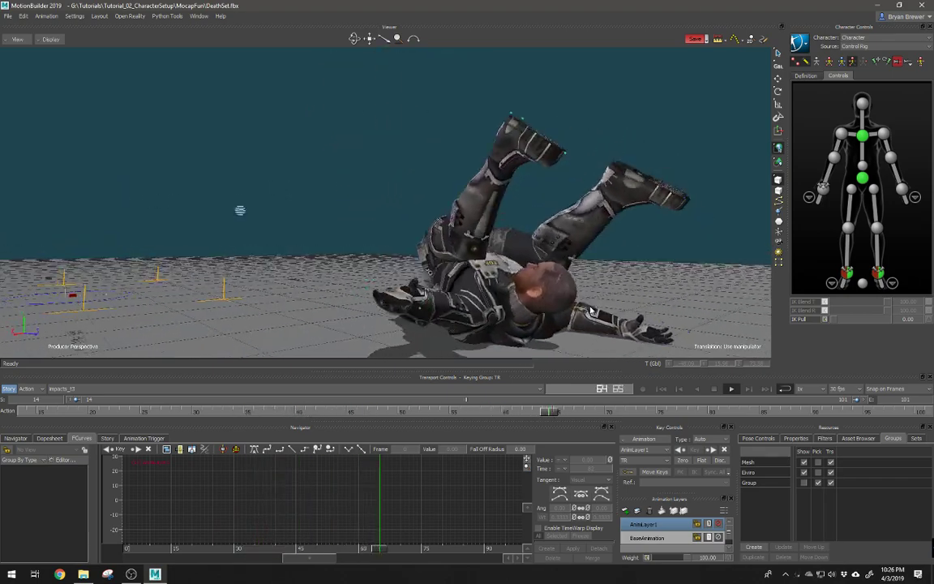
left_click(884, 135)
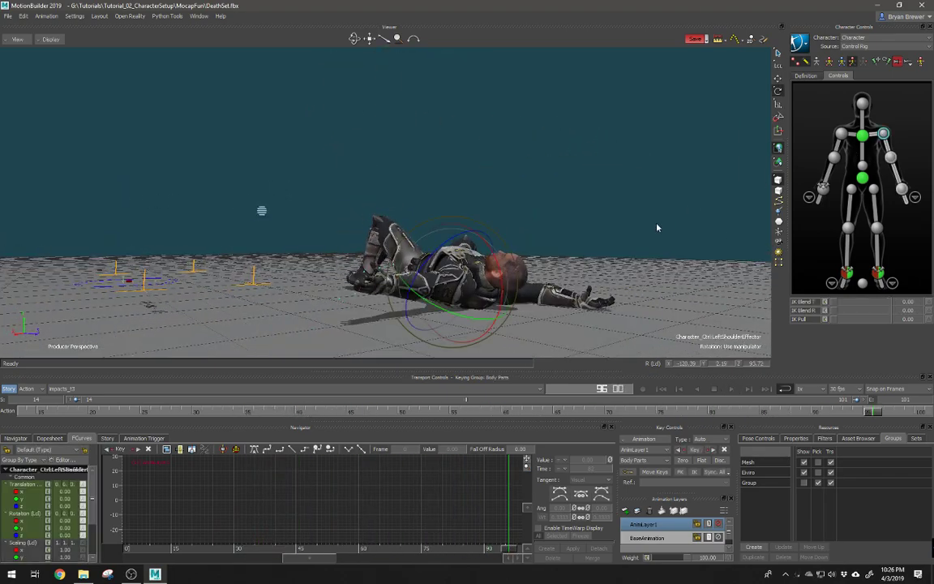
Key the left shoulder effector on AnimLayer1 at frame 30, just before the body hits the floor
left_click_drag(274, 408, 206, 412)
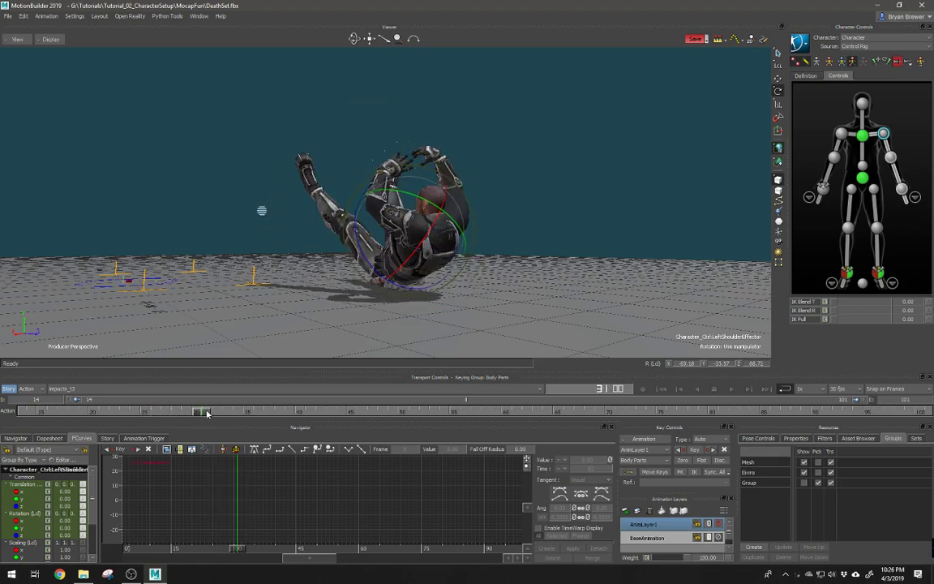
left_click_drag(426, 239, 361, 227, "alt")
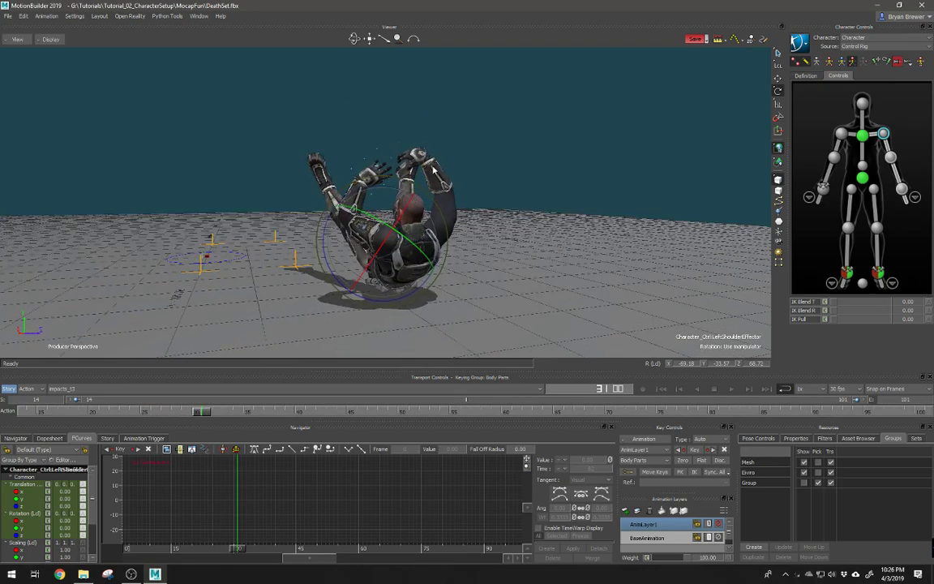
left_click_drag(448, 236, 457, 265, "alt")
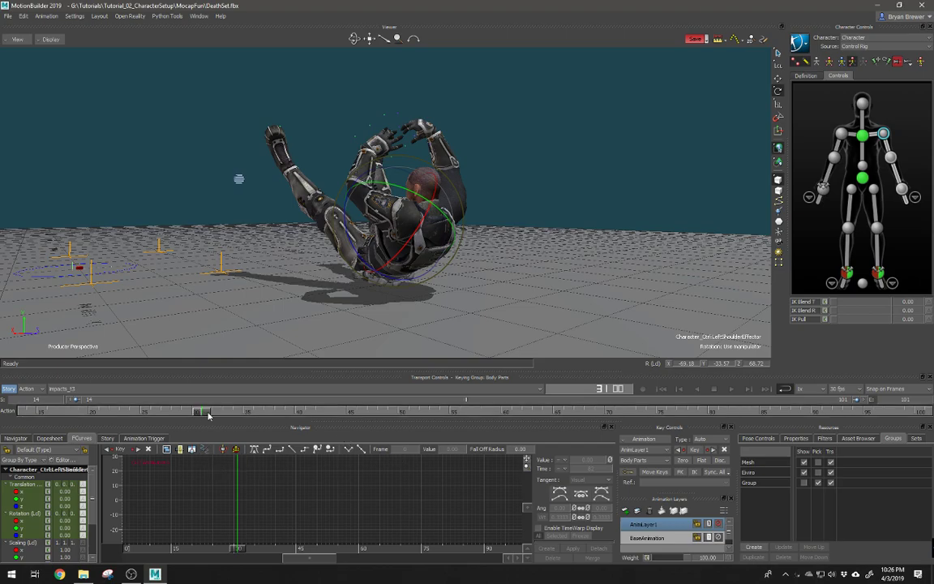
mouse_move(207, 414)
left_mouse_down()
mouse_move(238, 420)
mouse_move(196, 408)
left_mouse_up()
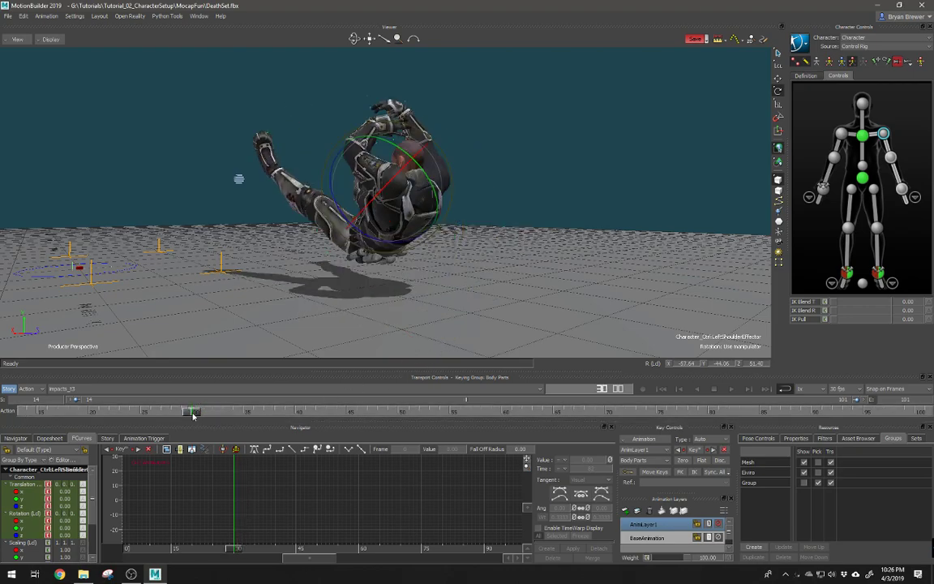
Examine the left shoulder's floor contact at frame 33 from several angles
left_click_drag(198, 415, 220, 413)
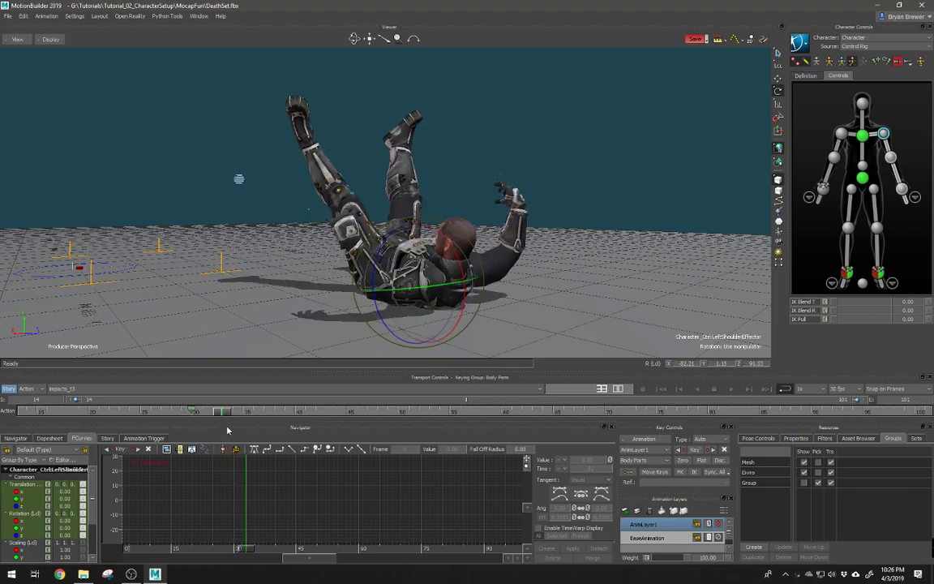
key("t")
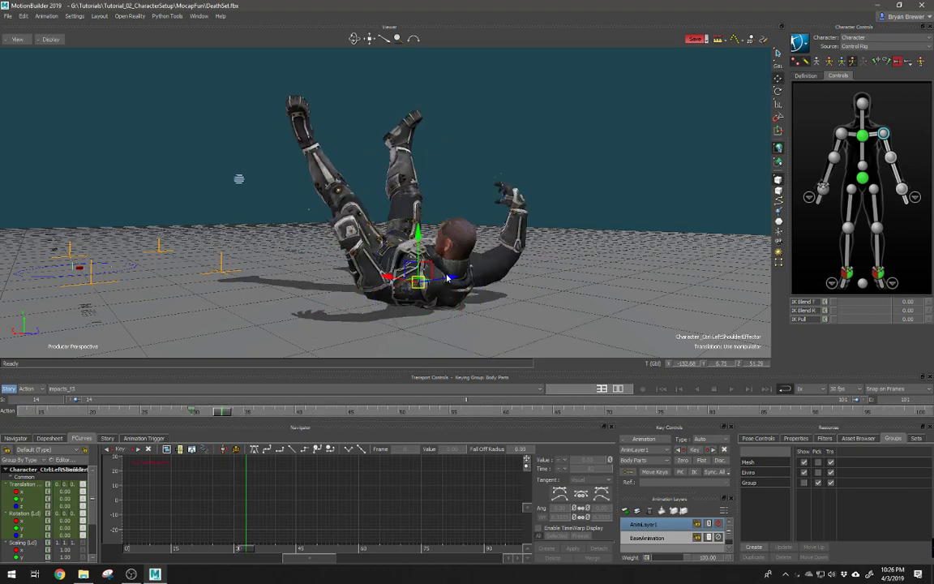
key("a")
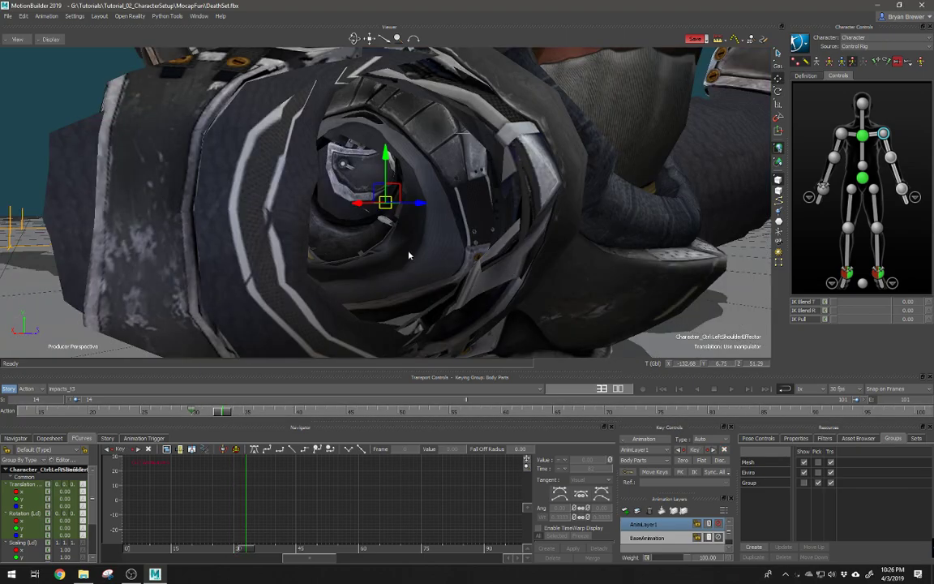
scroll(418, 251, "down", 5)
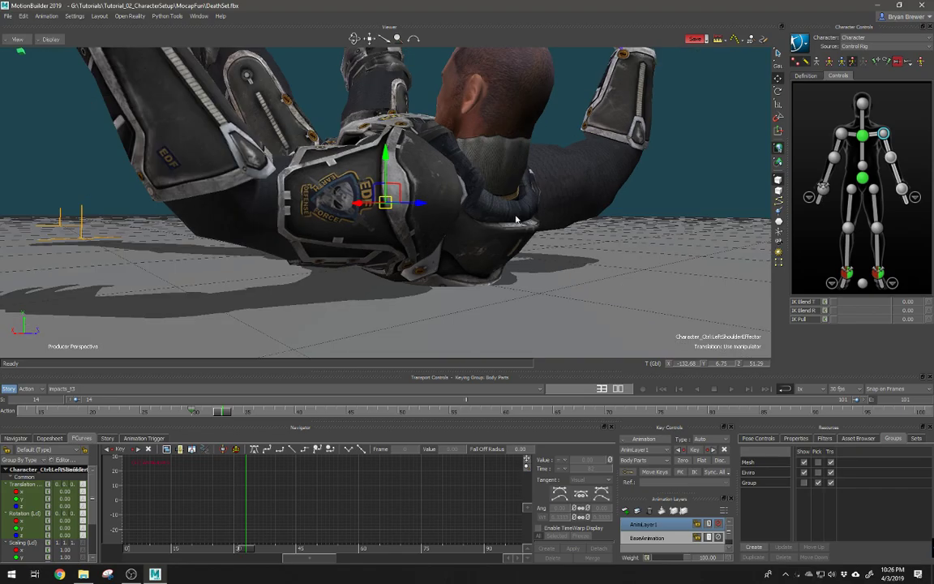
right_click_drag(517, 219, 433, 199, "alt")
left_click_drag(433, 199, 490, 209, "alt")
right_click_drag(490, 209, 447, 216, "alt")
middle_click_drag(447, 216, 473, 235, "alt")
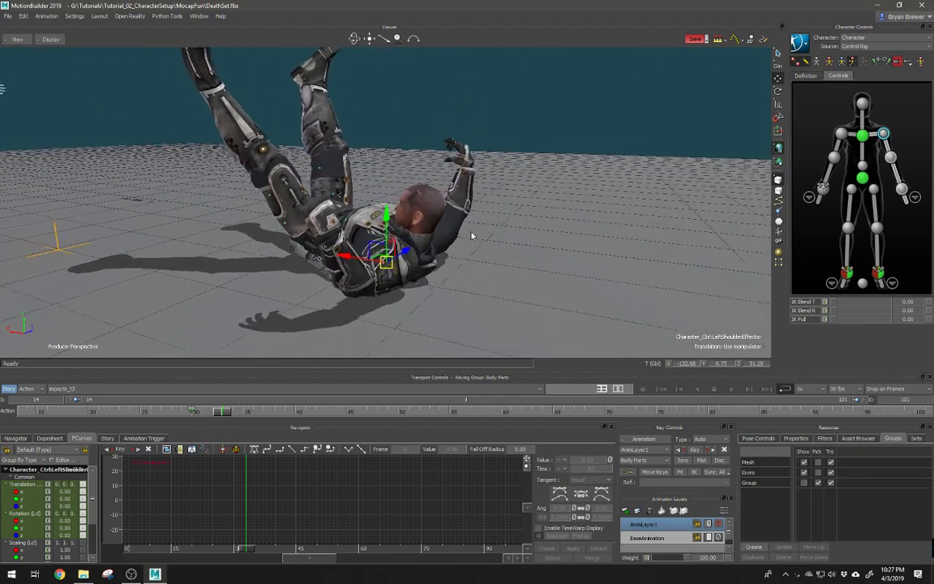
mouse_move(472, 235)
left_mouse_down("alt")
mouse_move(440, 246)
mouse_move(518, 248)
mouse_move(482, 248)
left_mouse_up("alt")
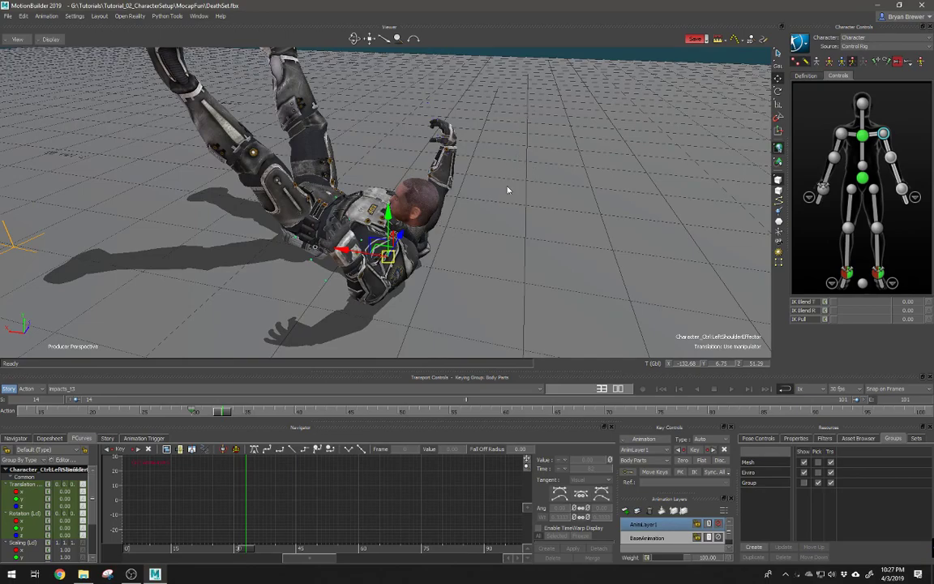
left_click_drag(578, 151, 536, 132, "alt")
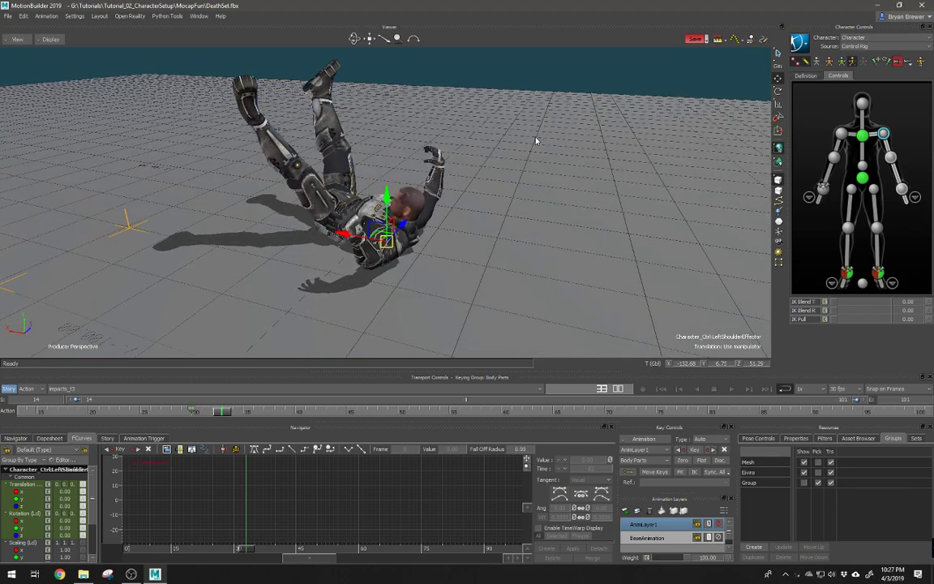
left_click_drag(535, 161, 519, 171, "alt")
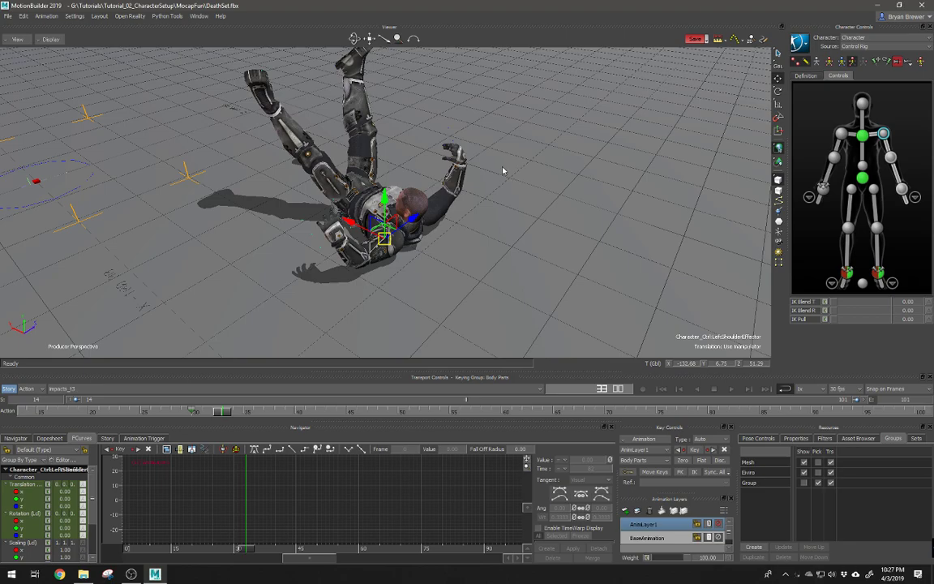
left_click_drag(449, 192, 535, 157, "alt")
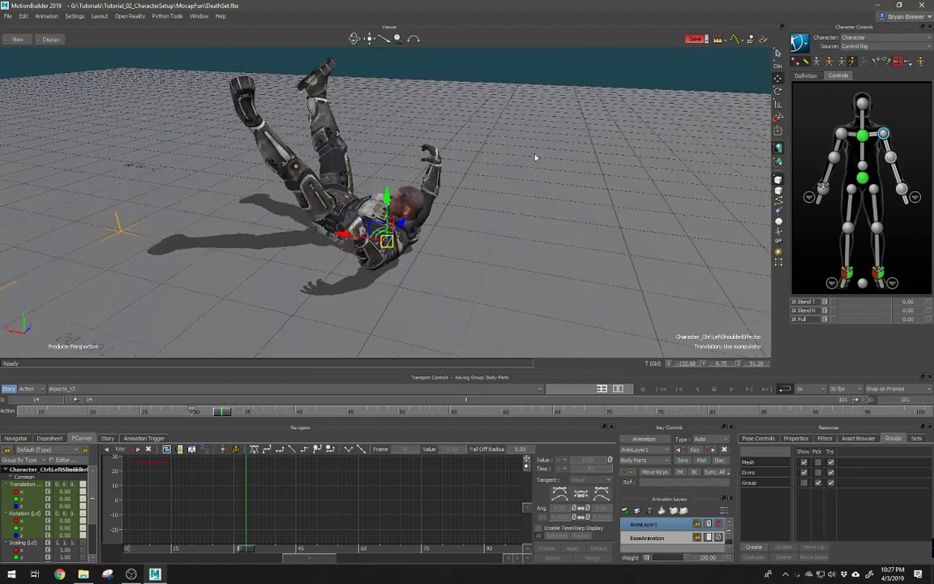
Deselect the effector and cycle the viewer's display mode to the plain white shaded model with shadows
left_click(523, 119)
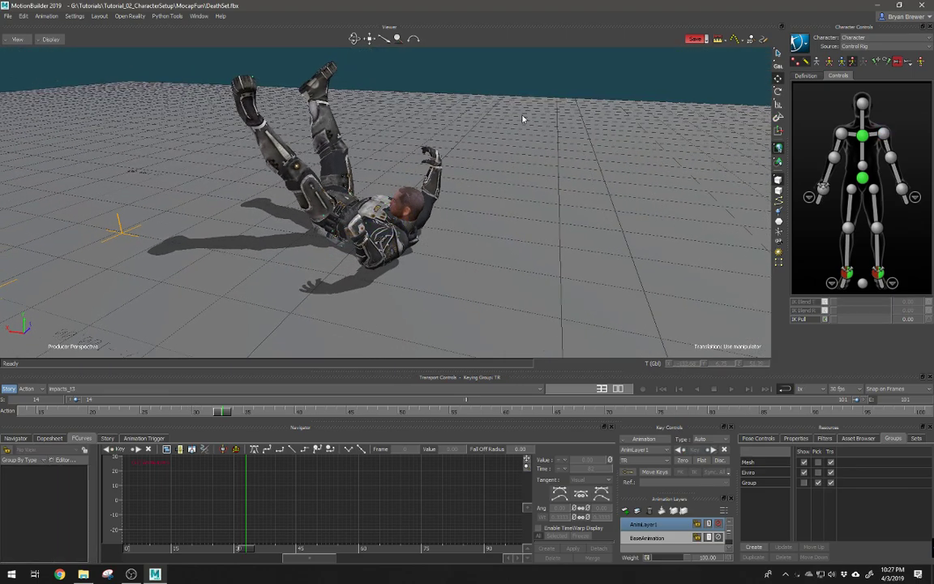
key("ctrl+a")
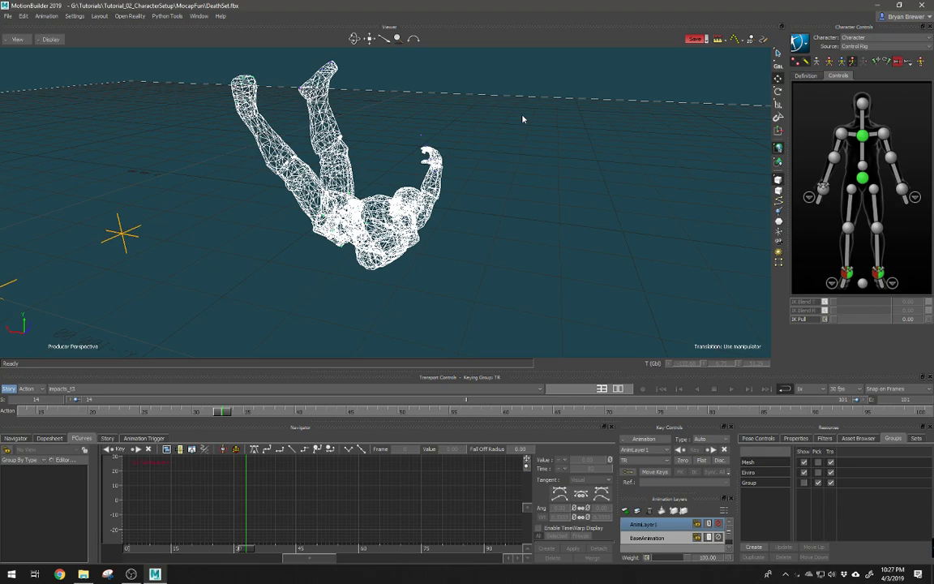
key("ctrl+a")
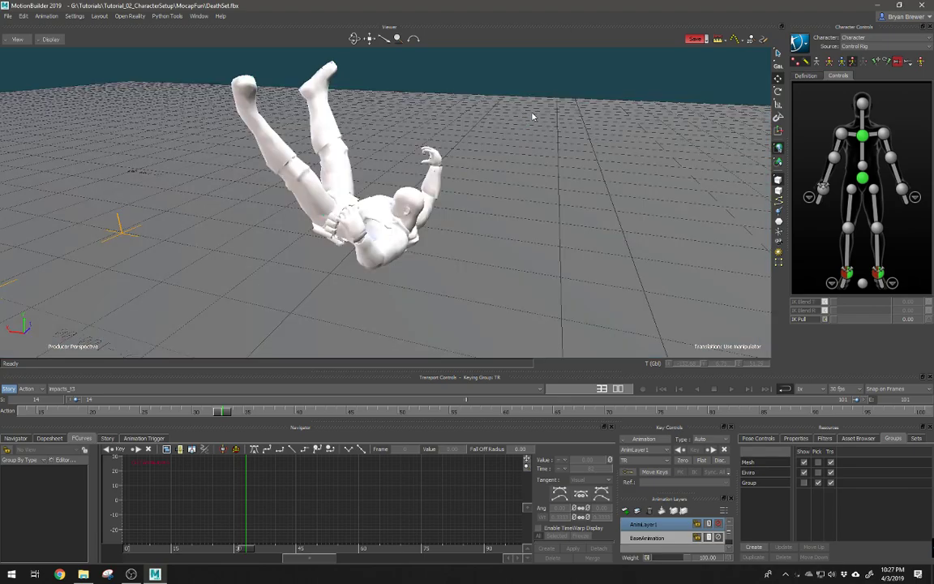
key("ctrl+a")
key("ctrl+a")
key("ctrl+a")
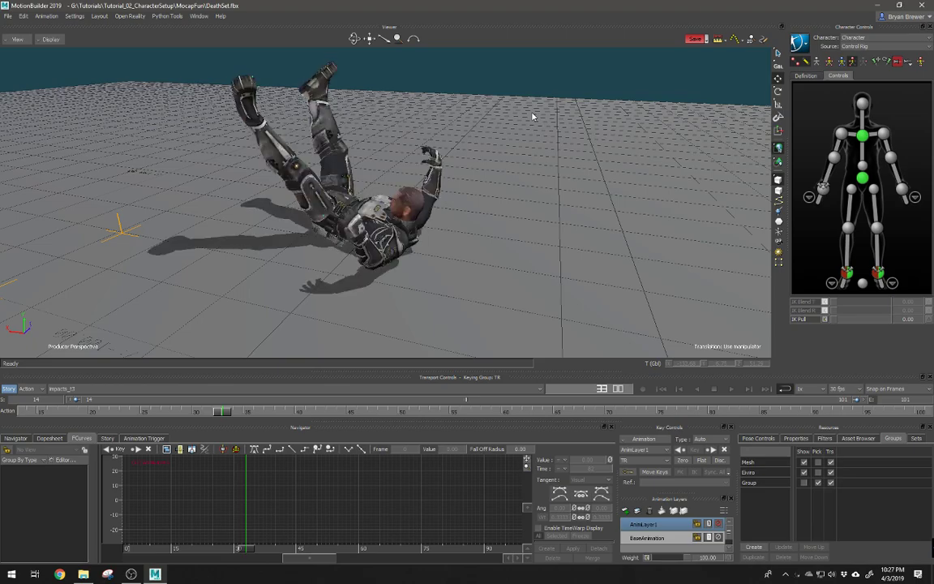
key("ctrl+a")
key("ctrl+a")
key("ctrl+a")
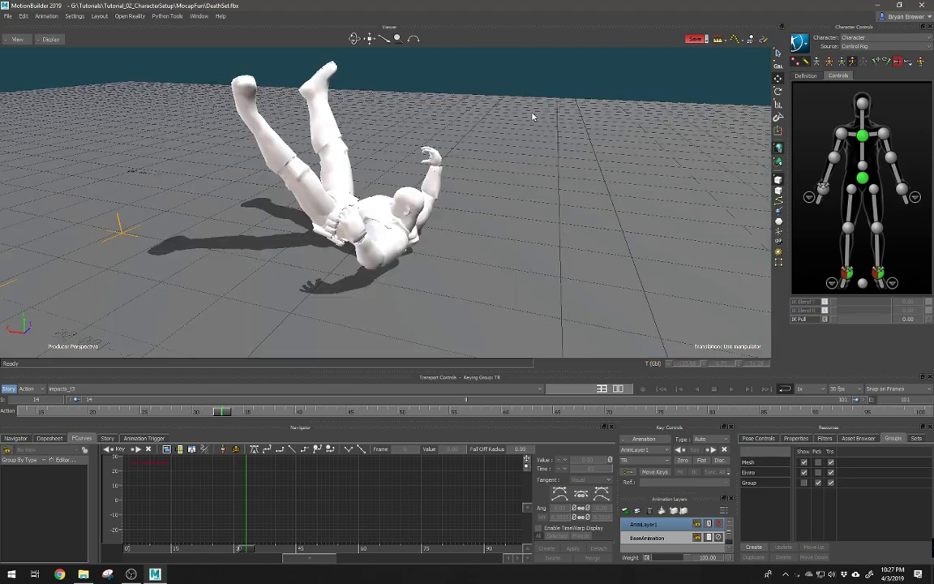
Play back the floor impact from a lower viewing angle
scroll(459, 193, "up", 2)
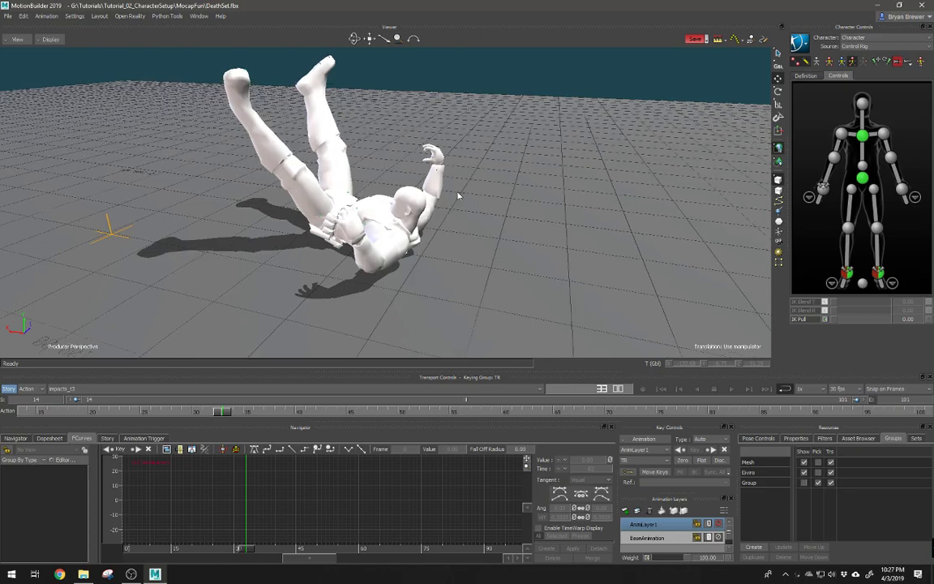
left_click_drag(473, 197, 556, 216, "alt")
key("ctrl+space")
key("ctrl+space")
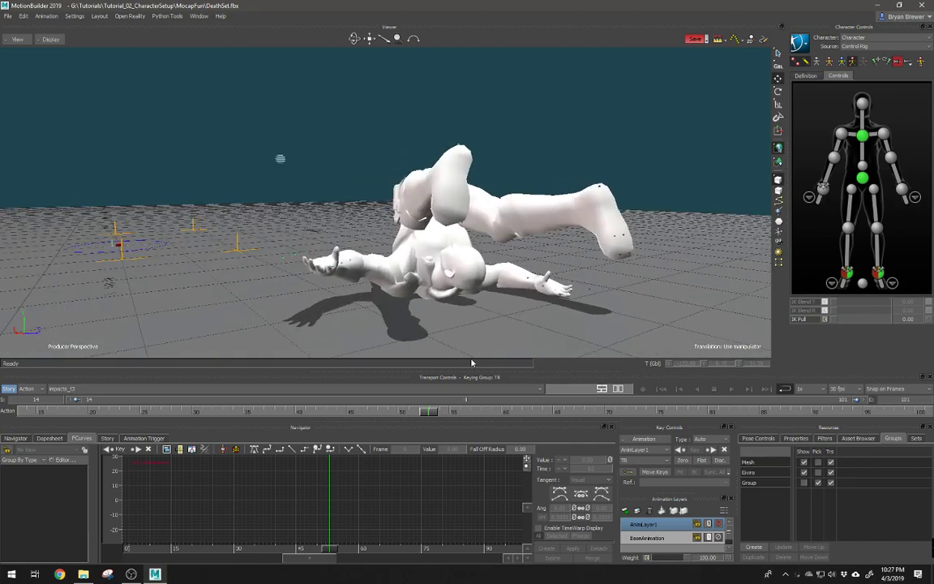
Raise the left shoulder effector out of the floor at frame 33, rotate it about 13° in Z, and key it on AnimLayer1
mouse_move(431, 414)
left_mouse_down()
mouse_move(251, 406)
mouse_move(215, 399)
mouse_move(205, 386)
mouse_move(220, 393)
left_mouse_up()
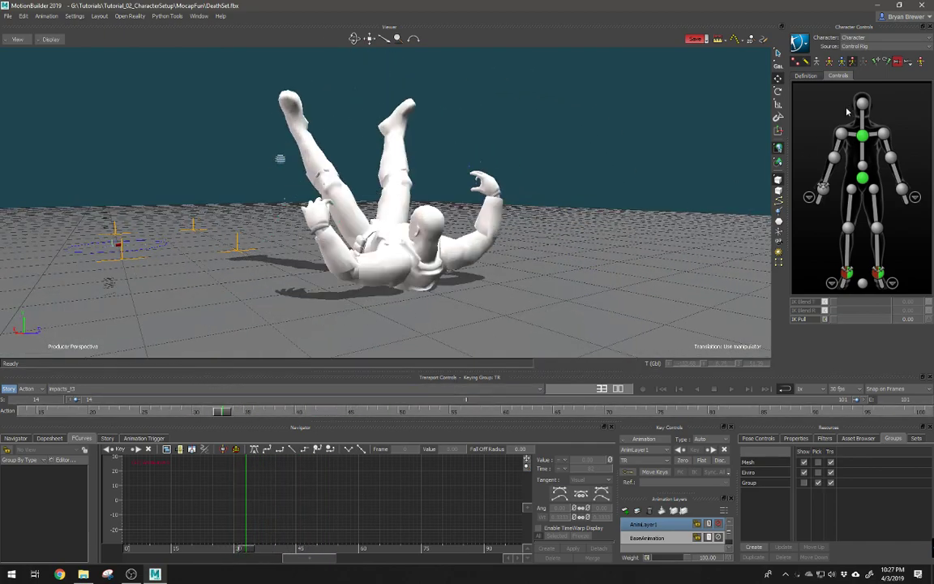
left_click(883, 136)
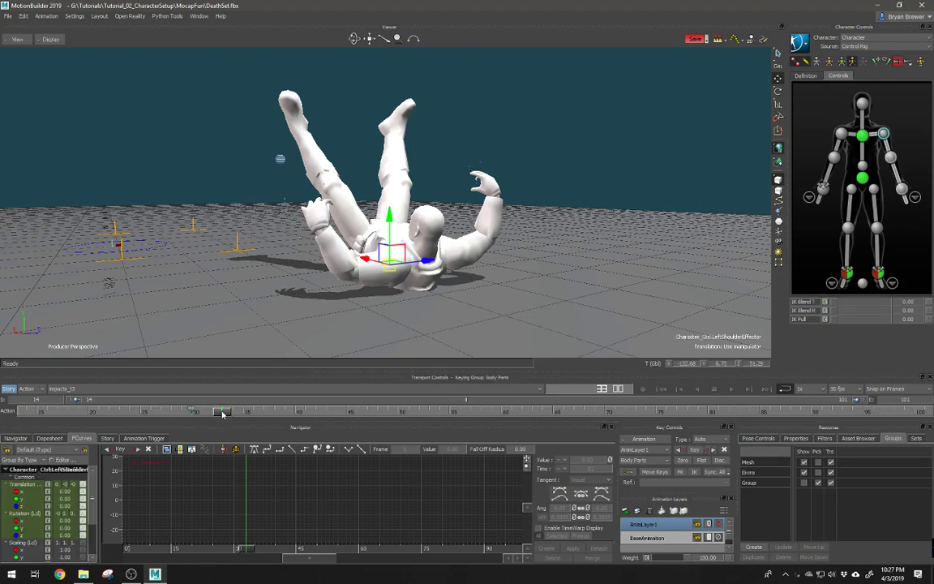
mouse_move(223, 414)
left_mouse_down()
mouse_move(208, 413)
mouse_move(223, 419)
left_mouse_up()
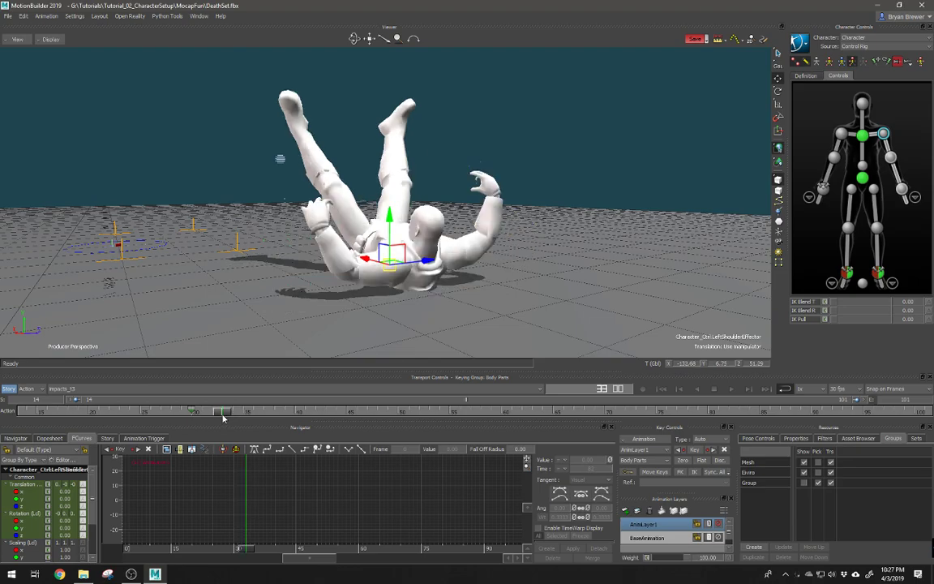
right_click_drag(390, 251, 457, 245, "alt")
left_click_drag(456, 246, 434, 243, "alt")
middle_click_drag(390, 289, 393, 221, "alt")
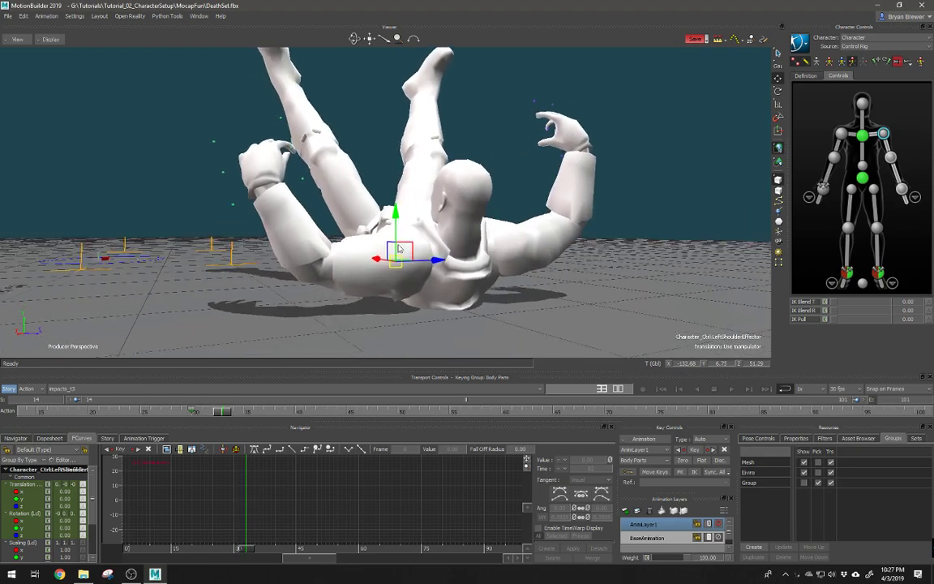
left_click_drag(388, 186, 346, 214)
key("e")
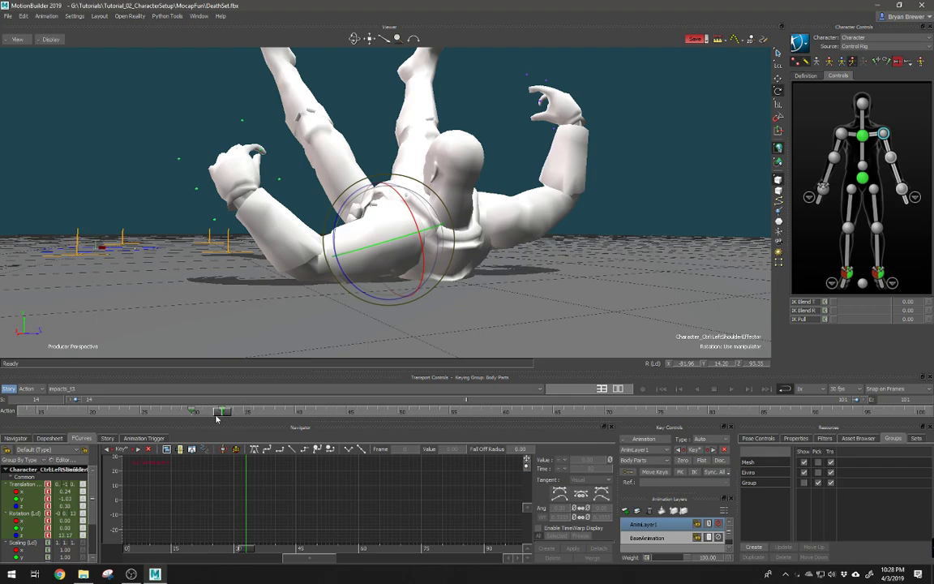
Rotate the left shoulder effector at frame 35 to an AnimLayer1 rotation of about 0.6, -3.2, 11.4 and key it
left_click_drag(226, 415, 243, 421)
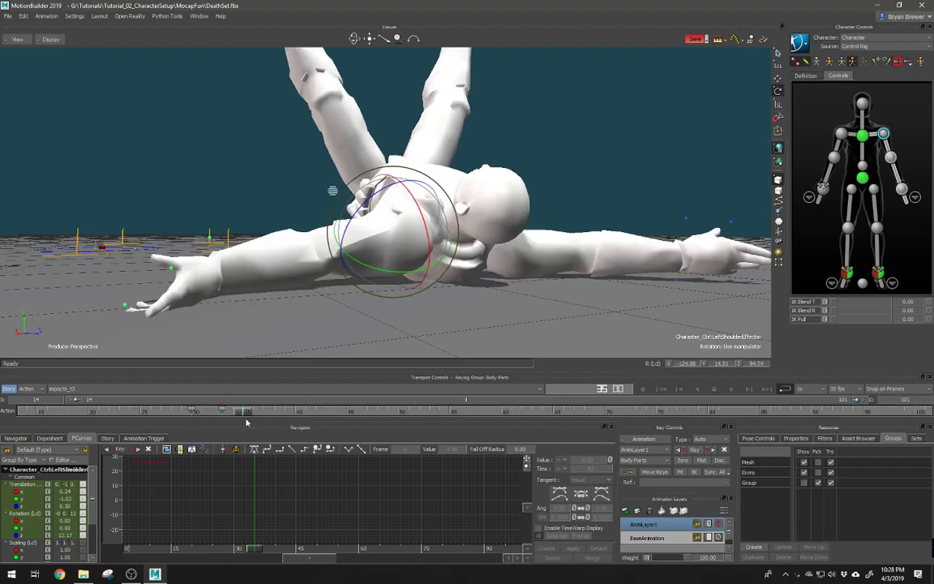
left_click_drag(302, 291, 394, 298, "alt")
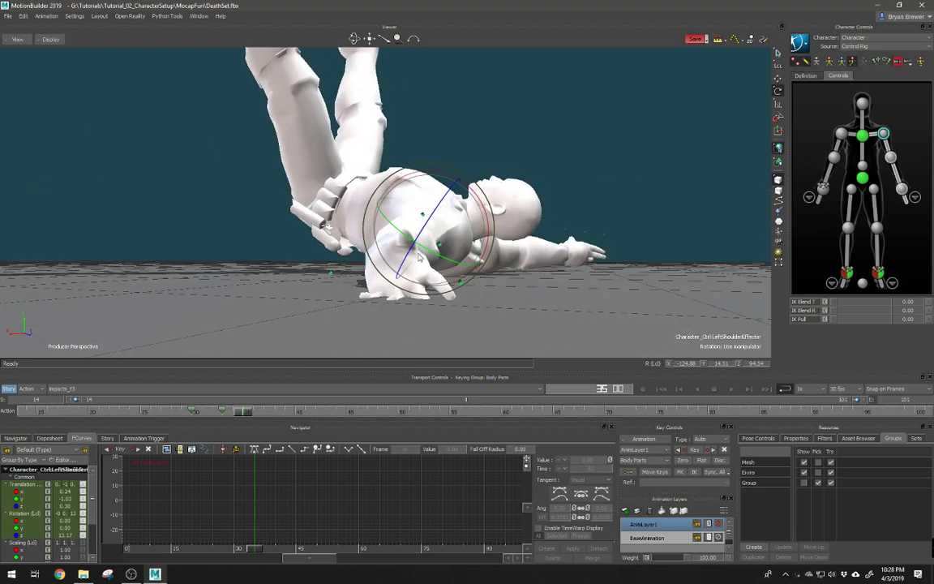
left_click_drag(420, 257, 375, 209)
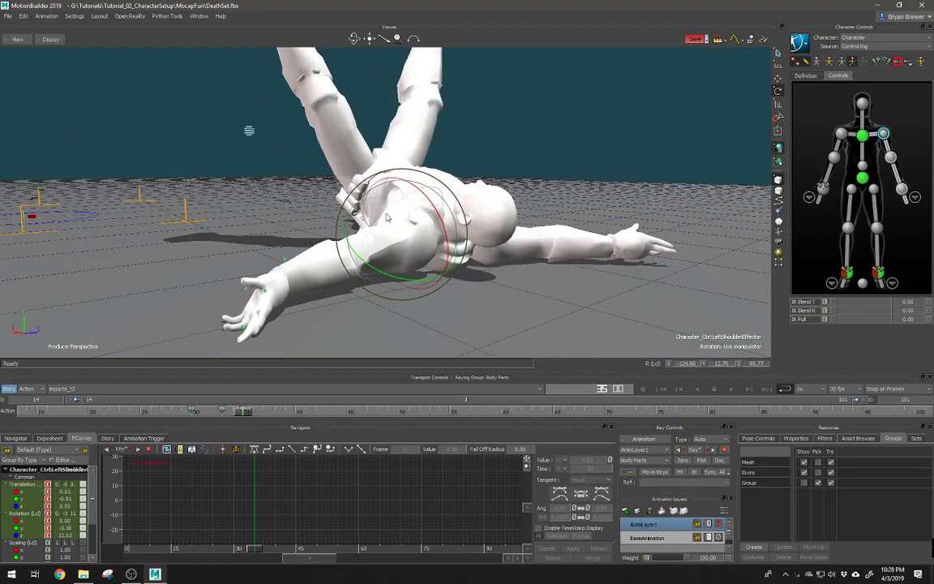
left_click_drag(386, 217, 374, 237)
mouse_move(373, 230)
left_mouse_down()
mouse_move(375, 237)
mouse_move(379, 220)
mouse_move(422, 193)
mouse_move(375, 221)
mouse_move(434, 221)
mouse_move(418, 233)
mouse_move(422, 242)
mouse_move(377, 227)
left_mouse_up()
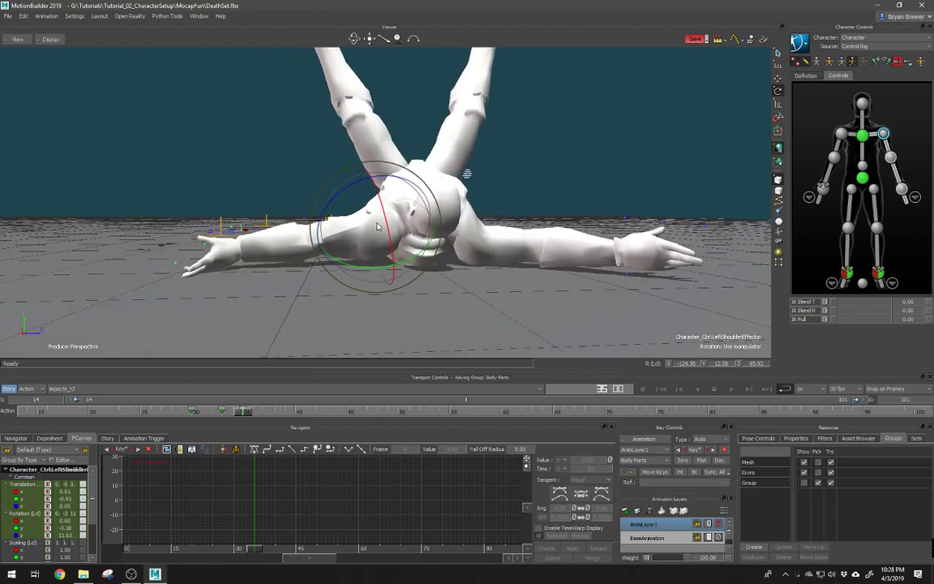
key("k")
left_click_drag(334, 268, 350, 296, "alt")
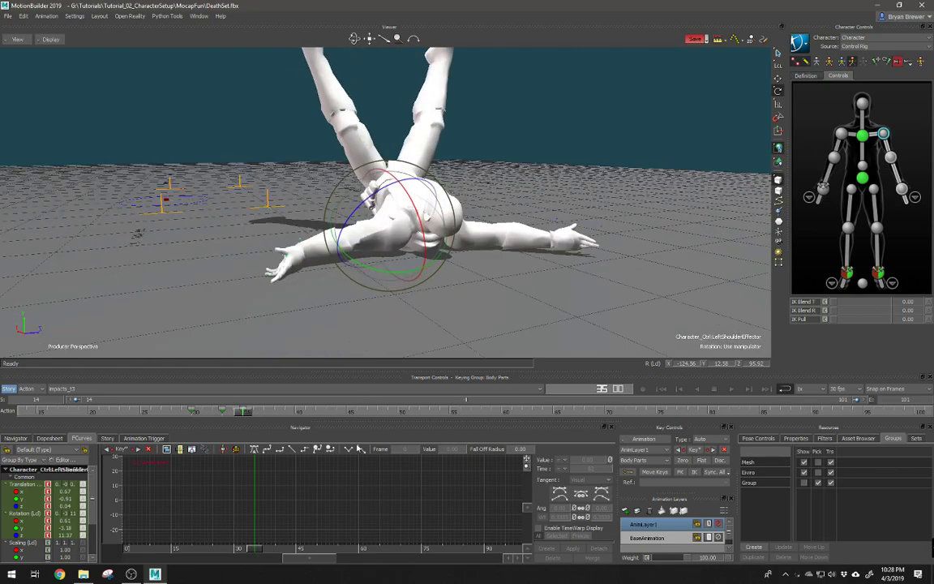
Zero-key the left shoulder at frame 47, then rotate the arm towards the floor to about 17.2, -12.5, -3.8 on AnimLayer1 and key it
left_click_drag(253, 412, 367, 431)
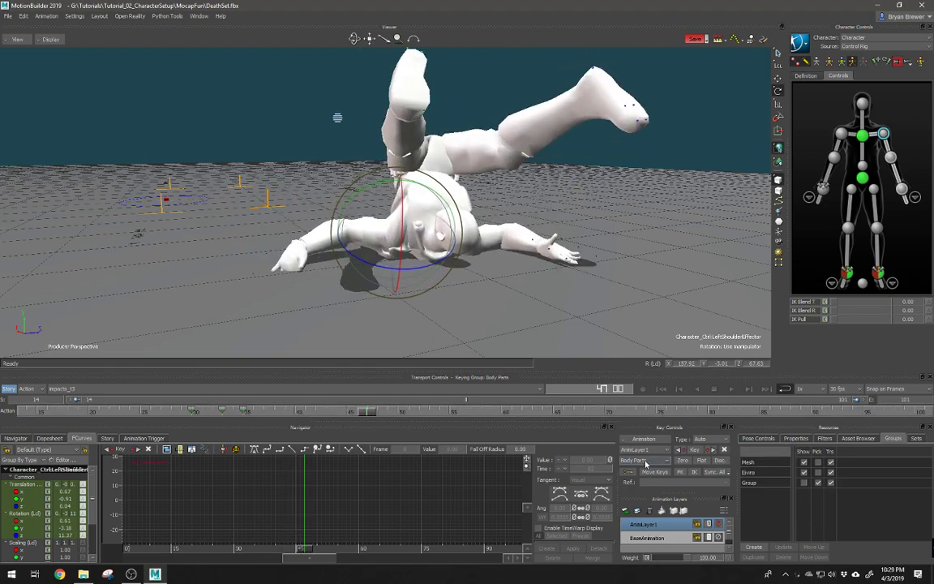
left_click(683, 460)
scroll(405, 241, "up", 7)
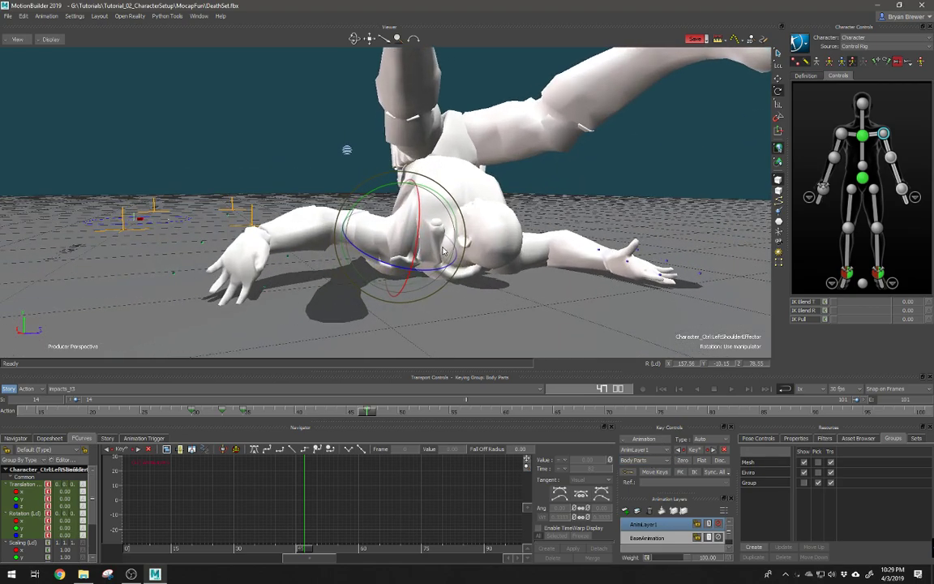
left_click_drag(443, 250, 418, 235, "alt")
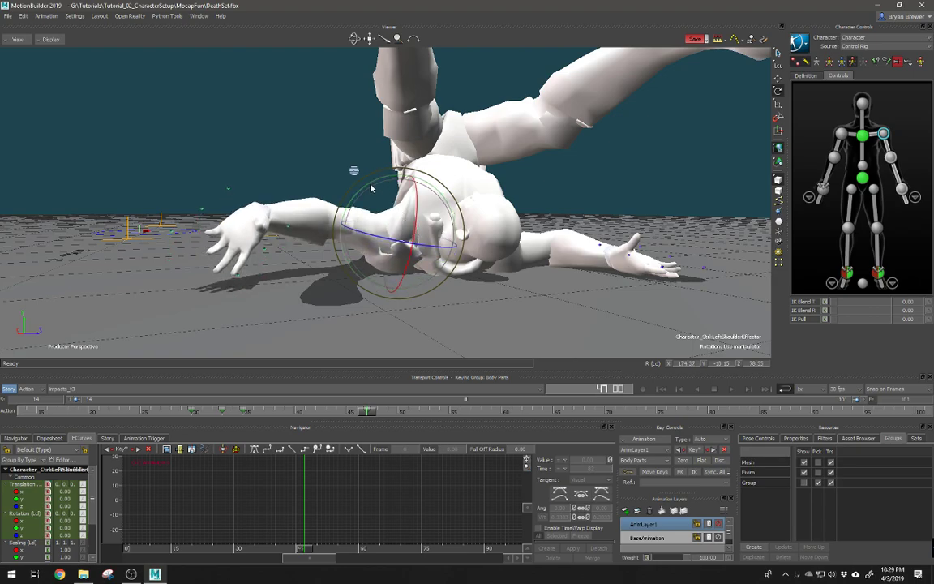
left_click_drag(371, 188, 367, 195)
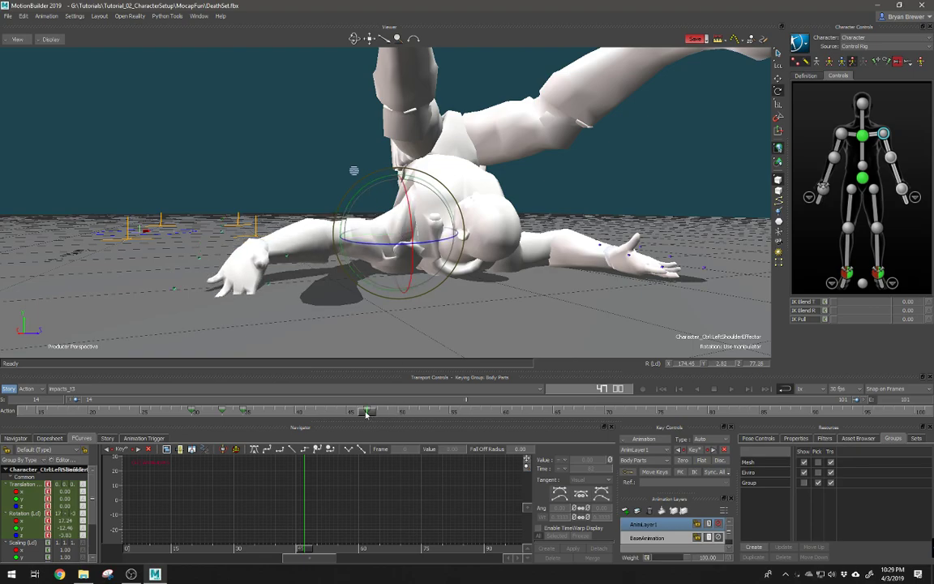
mouse_move(366, 414)
left_mouse_down()
mouse_move(204, 390)
mouse_move(267, 415)
mouse_move(348, 414)
mouse_move(400, 439)
mouse_move(527, 442)
left_mouse_up()
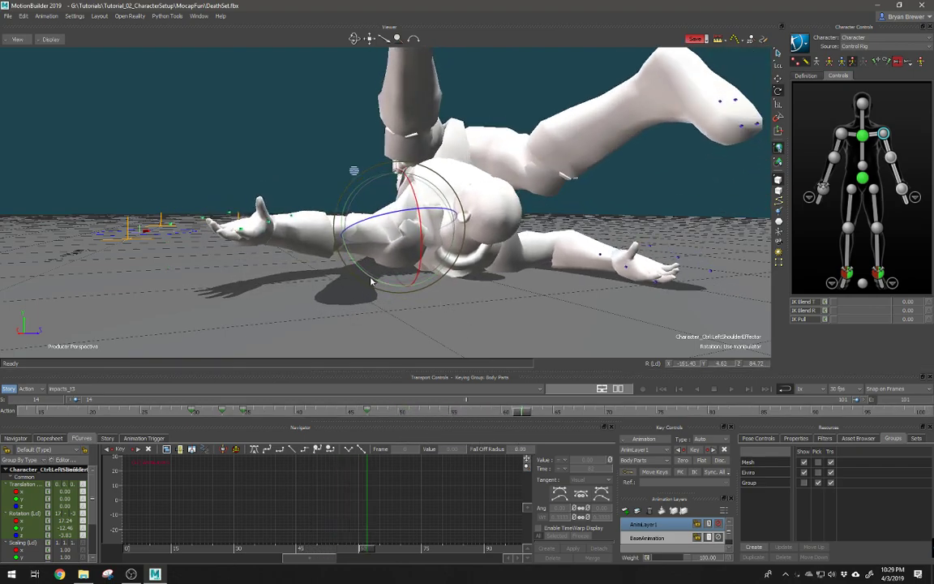
Key the left shoulder effector's AnimLayer1 rotation at about 19.2, -28.5, -9.5 on frame 62 and about 18.7, -24.0, -7.3 on frame 55
left_click_drag(371, 281, 379, 287)
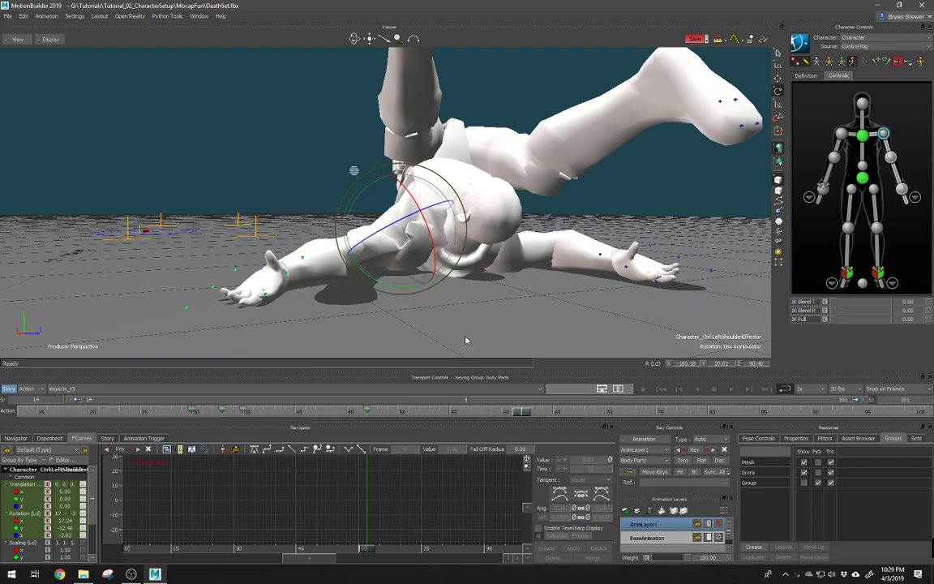
mouse_move(519, 411)
left_mouse_down()
mouse_move(381, 412)
mouse_move(452, 419)
left_mouse_up()
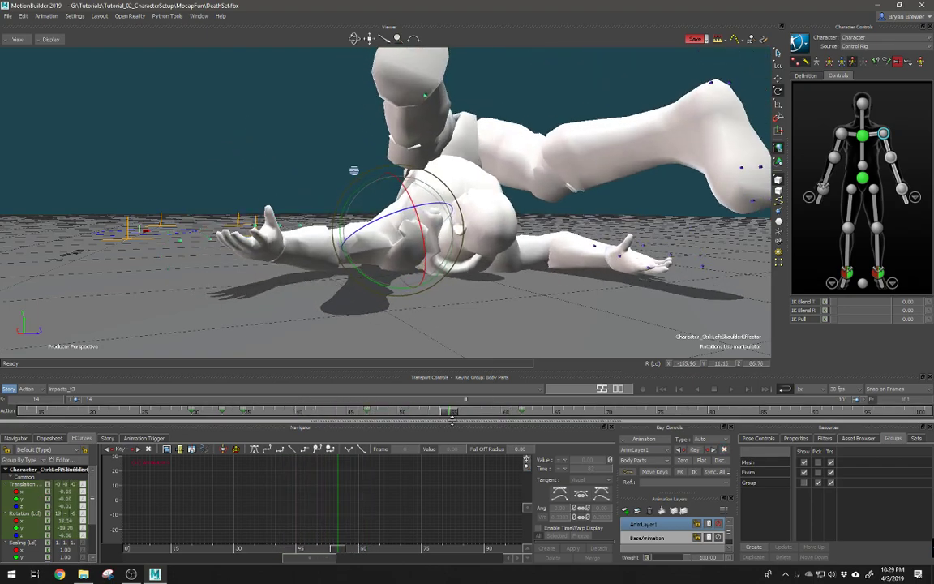
left_click_drag(335, 258, 372, 283)
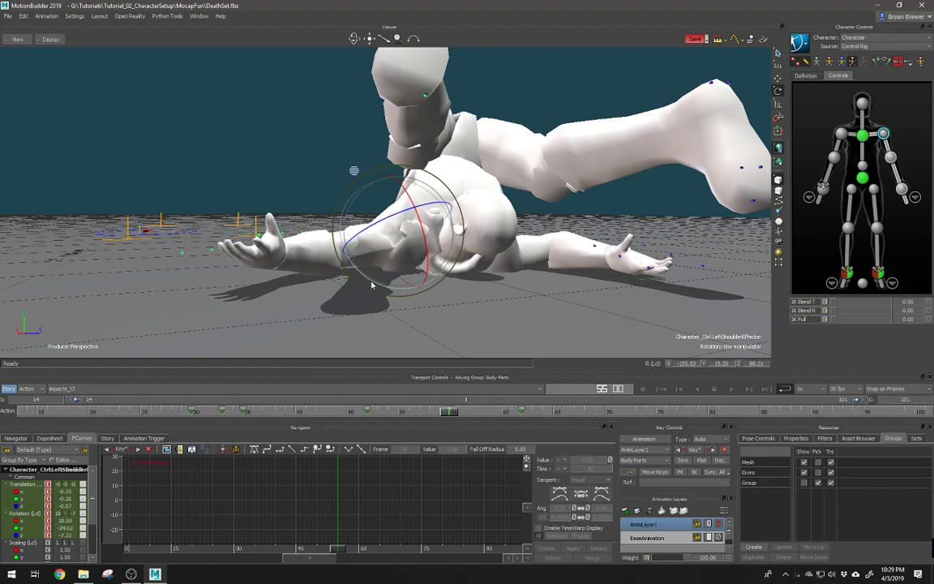
left_click_drag(371, 284, 481, 266, "ctrl+shift")
key("space")
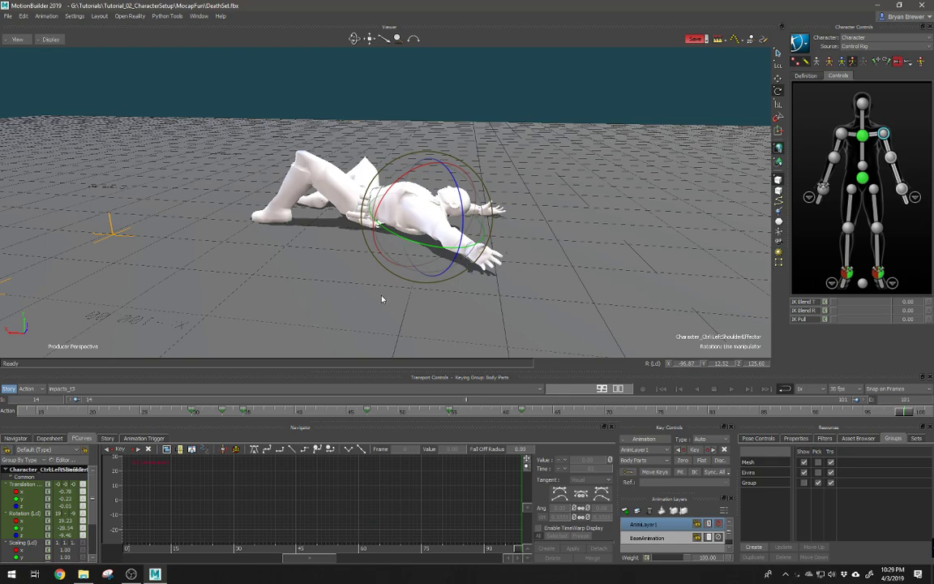
left_click_drag(382, 299, 417, 267, "shift")
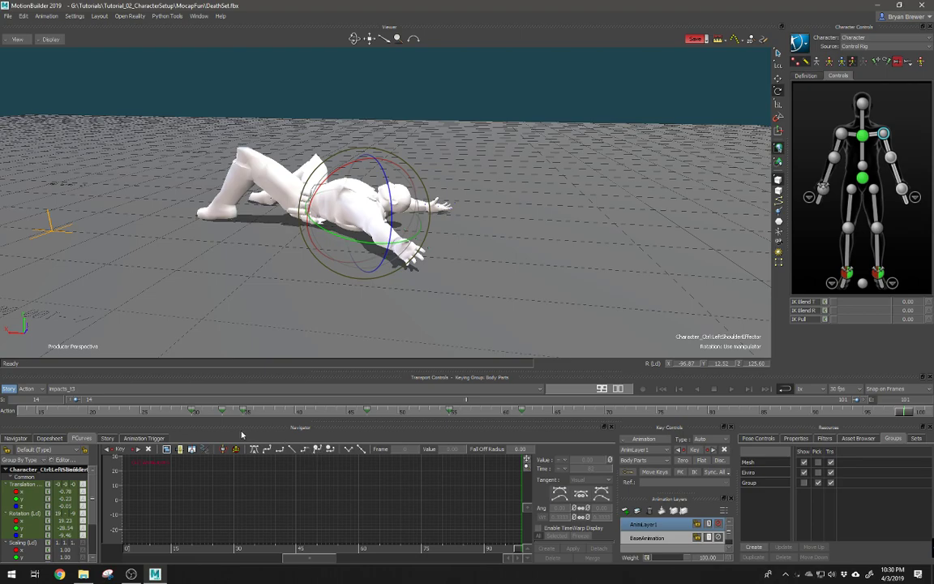
Go to frame 79 and turn on Hands Floor Contact in the Character's settings
left_click_drag(905, 418, 696, 415)
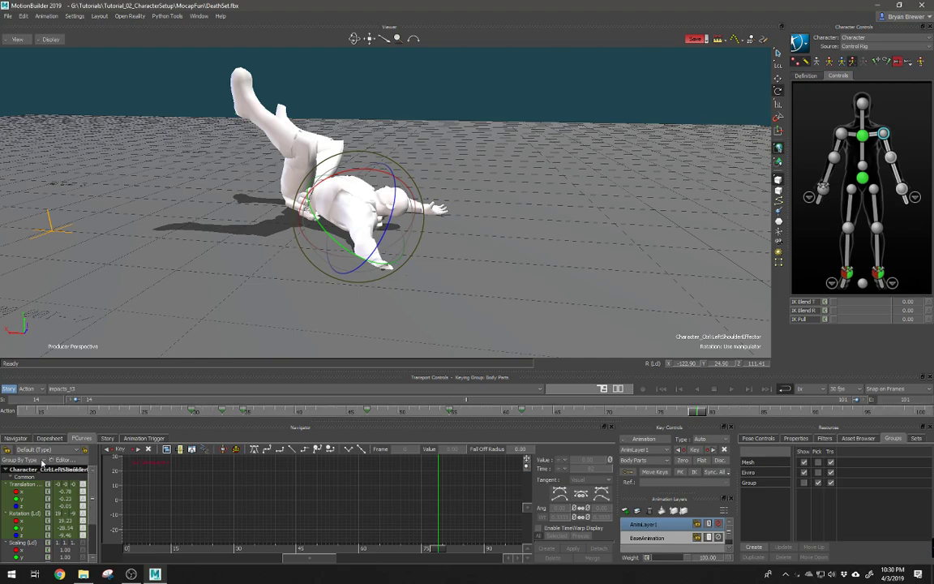
left_click(14, 438)
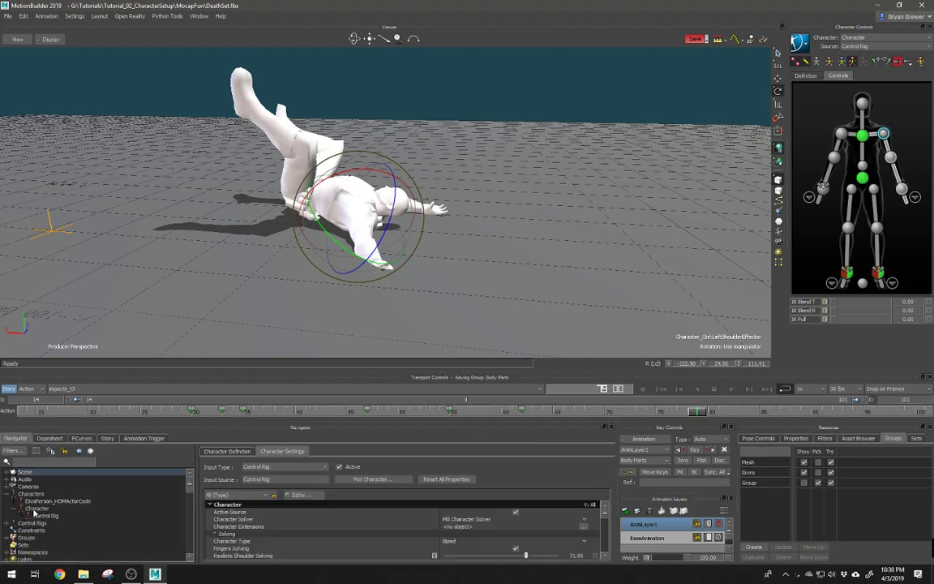
left_click(38, 508)
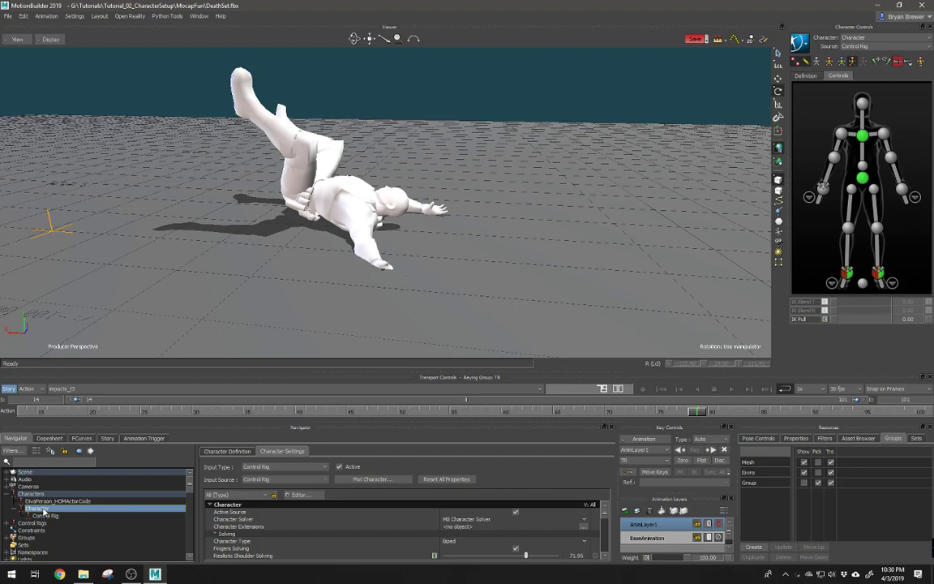
scroll(415, 525, "down", 5)
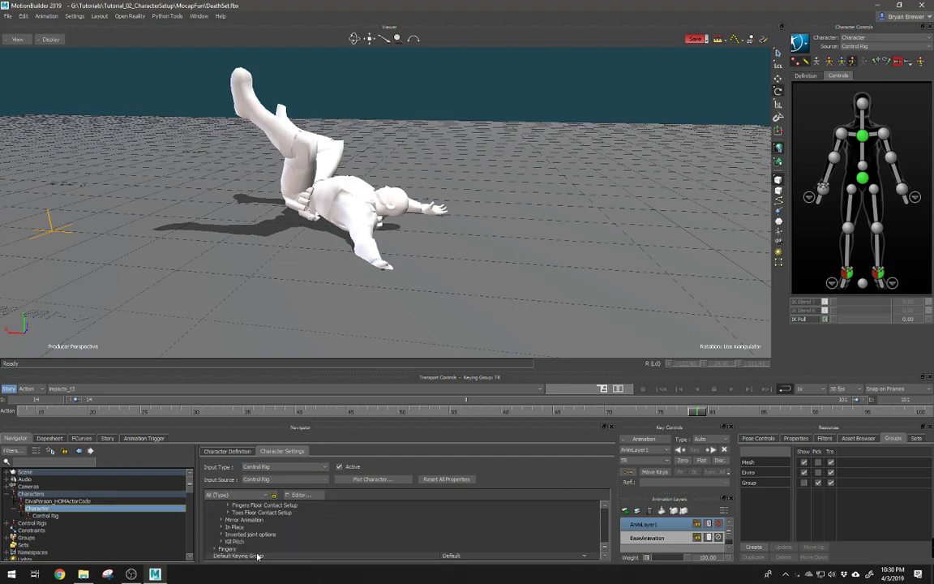
scroll(239, 548, "up", 3)
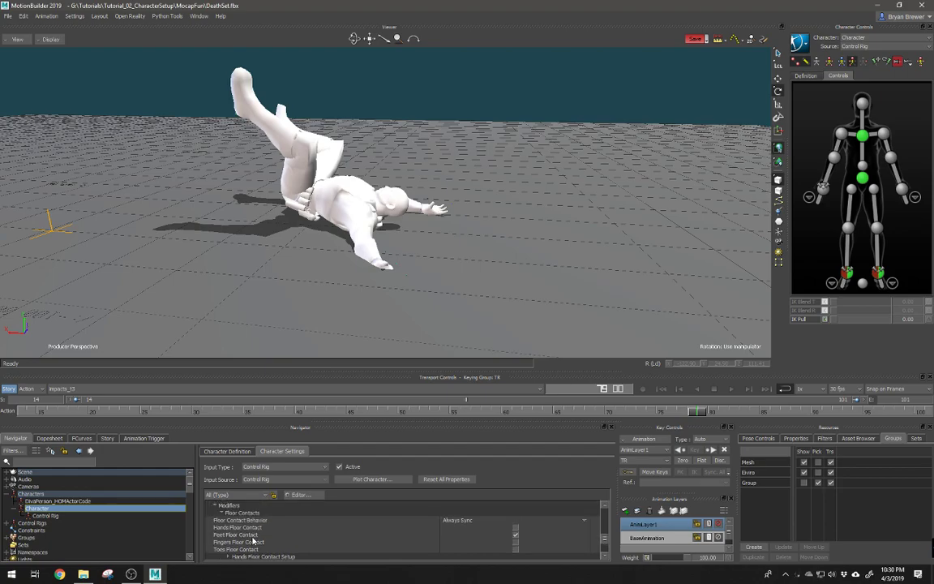
left_click(233, 528)
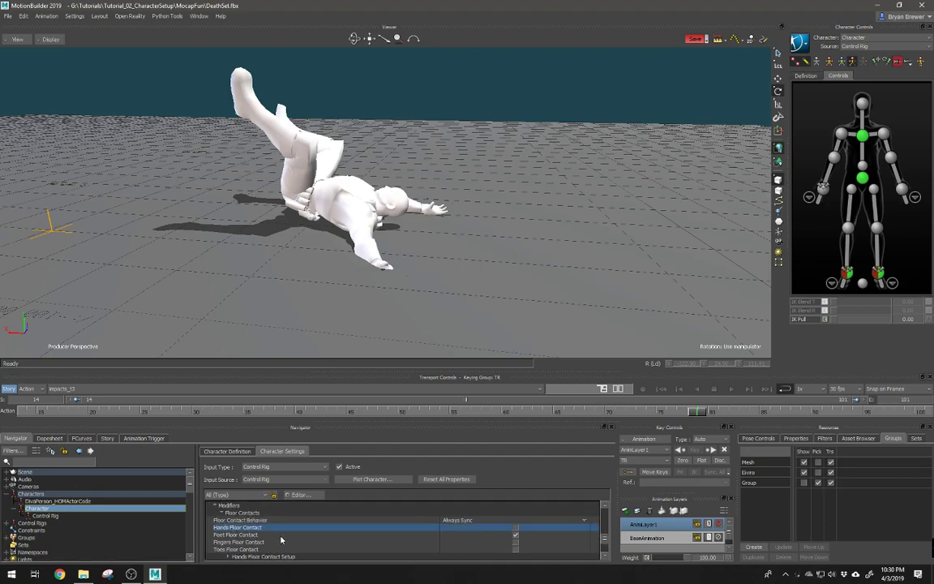
left_click(516, 529)
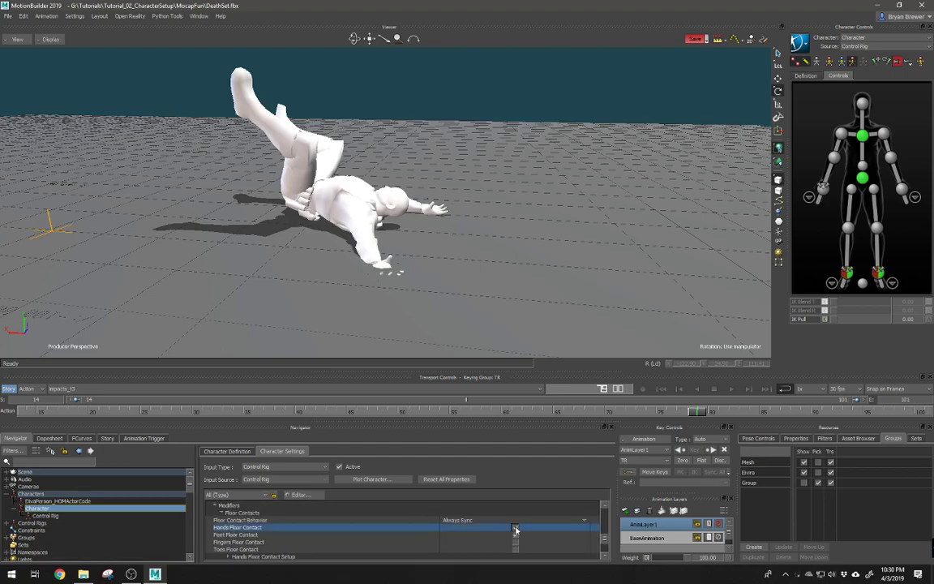
left_click(516, 530)
left_click(515, 530)
At frame 77, move the LeftHand_Wrist and LeftHand_ThumbBase floor contact markers in closer around the left hand
left_click_drag(408, 282, 426, 335, "ctrl+shift")
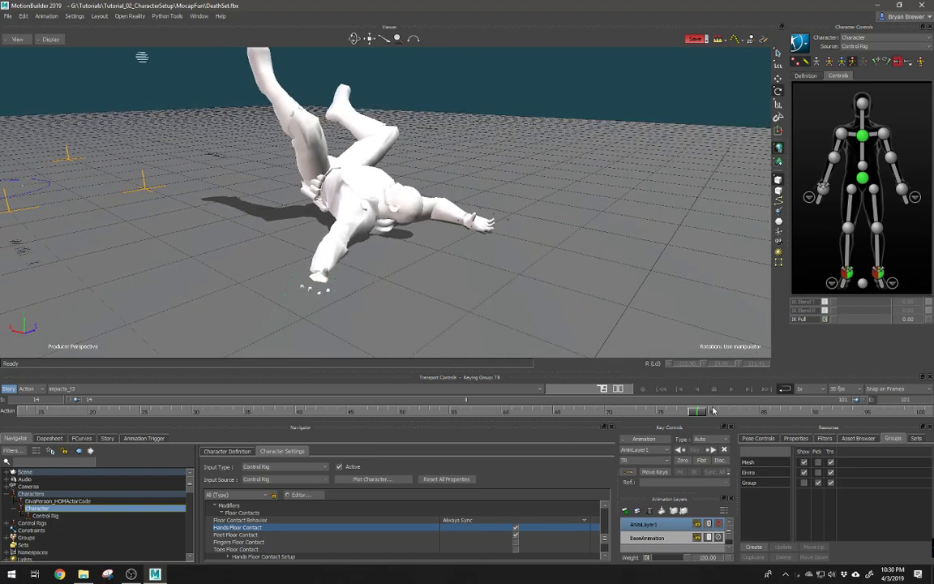
left_click_drag(714, 411, 678, 415)
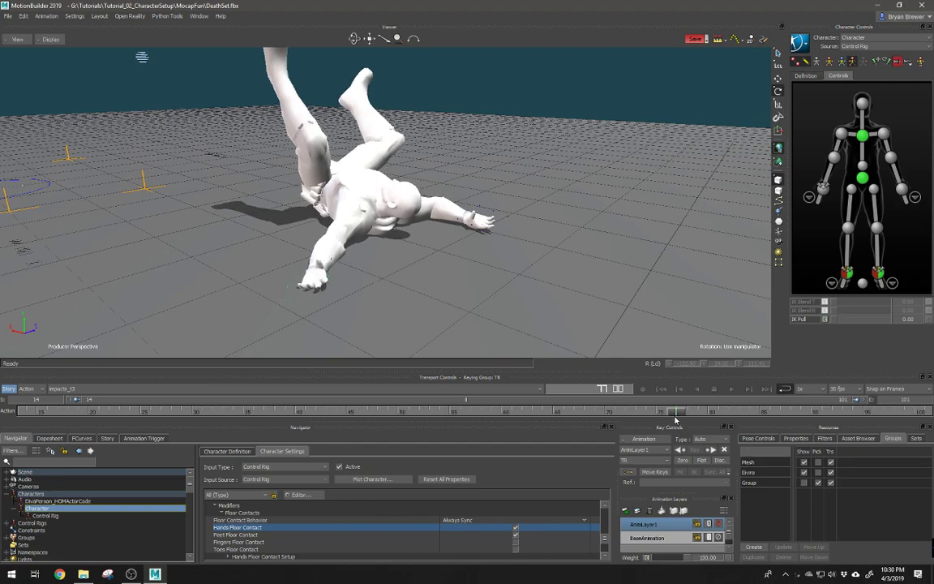
left_click(285, 296)
key("f")
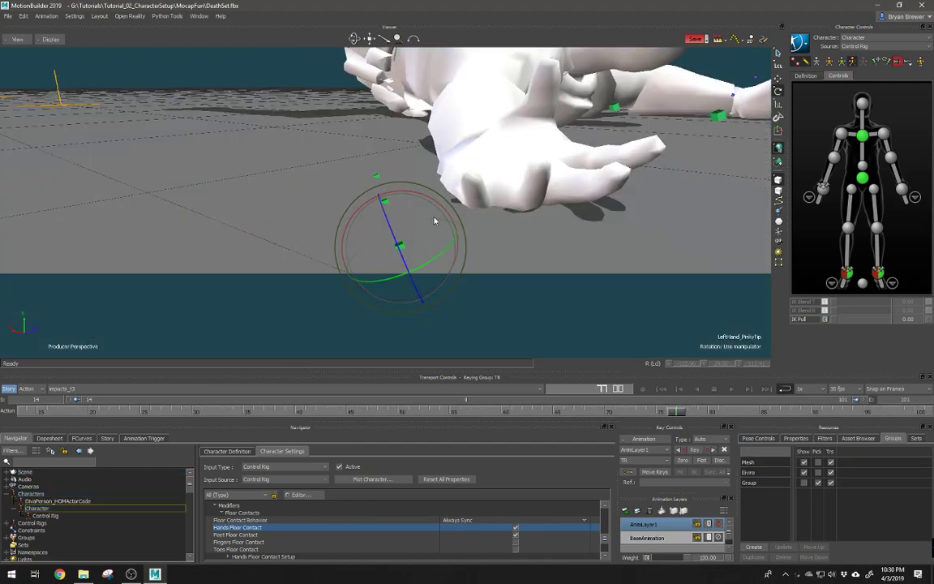
left_click_drag(435, 220, 360, 256, "alt")
left_click(307, 253)
key("t")
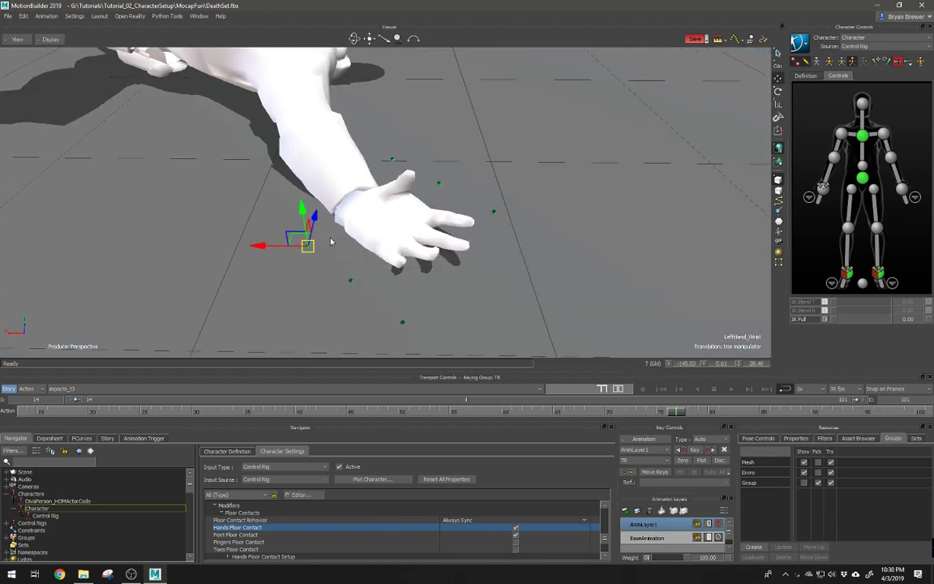
left_click_drag(313, 235, 313, 234, "alt")
key("t")
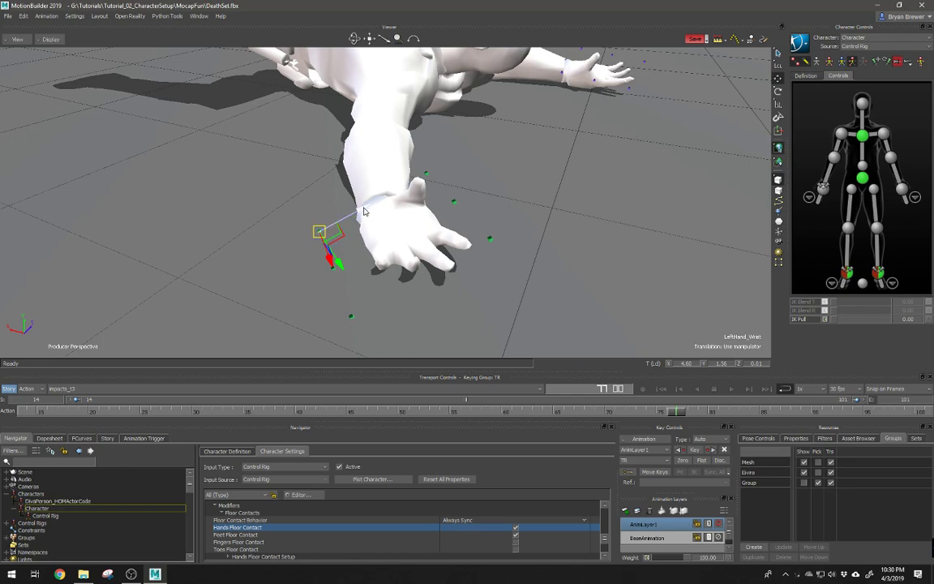
mouse_move(365, 212)
left_mouse_down()
mouse_move(405, 195)
mouse_move(413, 180)
left_mouse_up()
left_click_drag(458, 146, 435, 168)
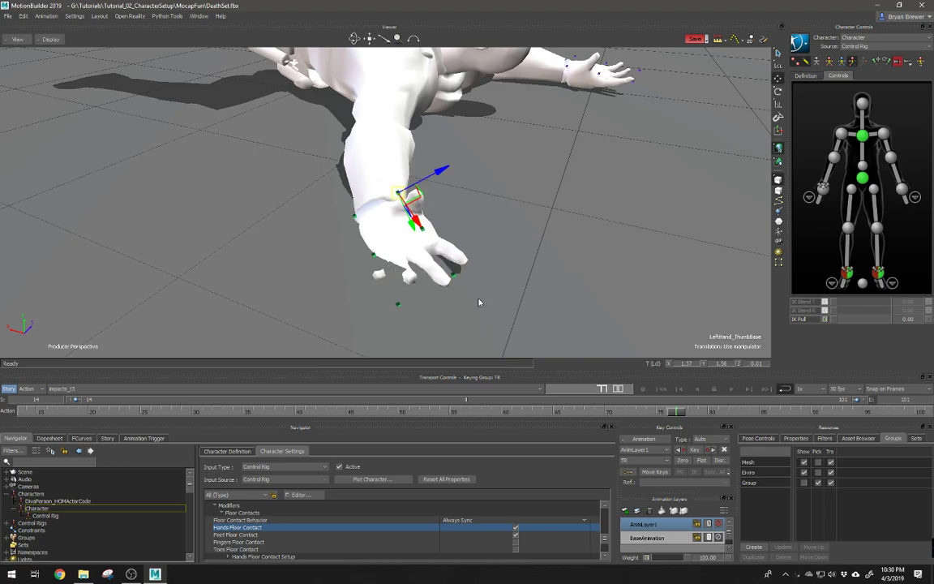
Try moving the LeftHand_Wrist contact marker farther out from the hand, then turn off Hands Floor Contact
left_click_drag(464, 248, 419, 224, "ctrl+shift")
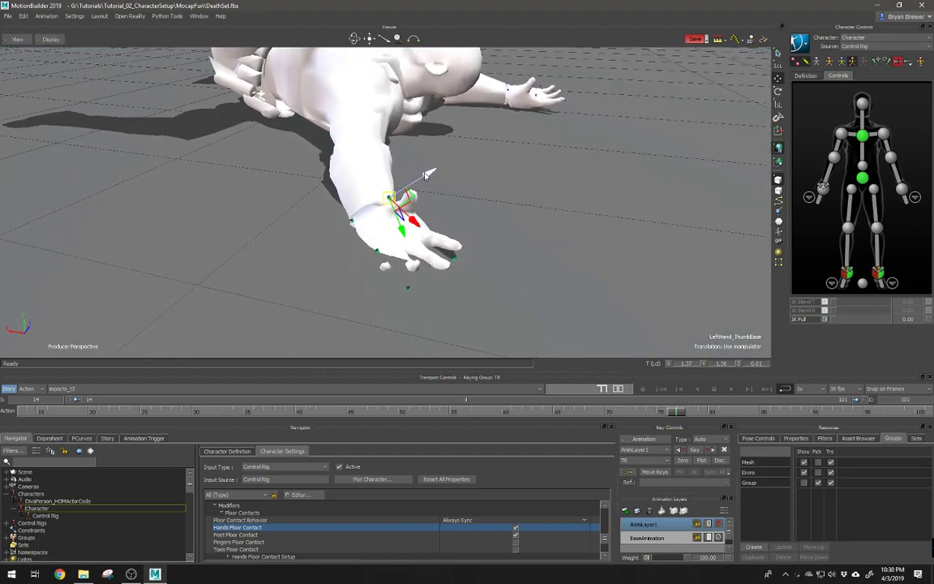
left_click_drag(351, 225, 327, 233)
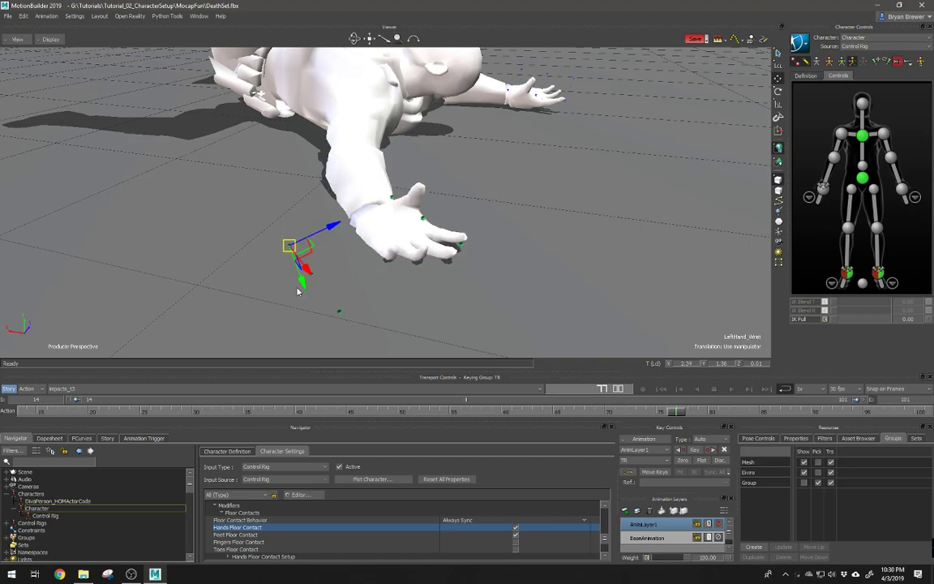
left_click_drag(302, 284, 410, 233)
key("ctrl+z")
key("ctrl+z")
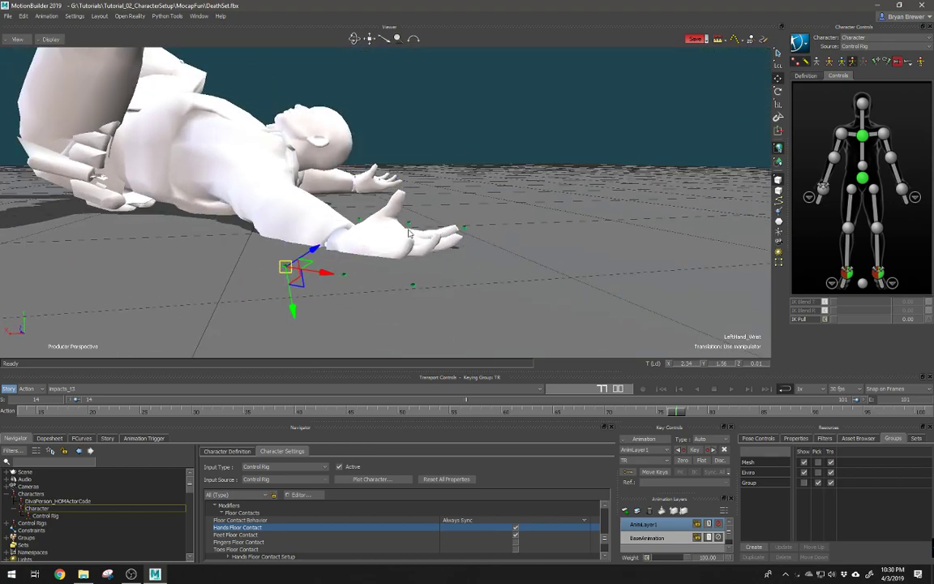
mouse_move(357, 192)
left_mouse_down("ctrl+shift")
mouse_move(357, 230)
mouse_move(555, 185)
left_mouse_up("ctrl+shift")
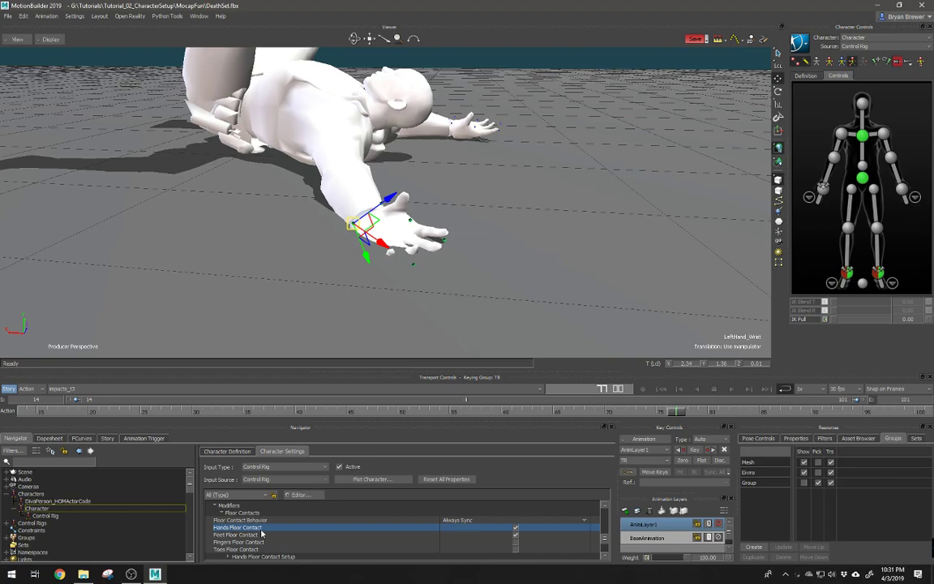
left_click(515, 528)
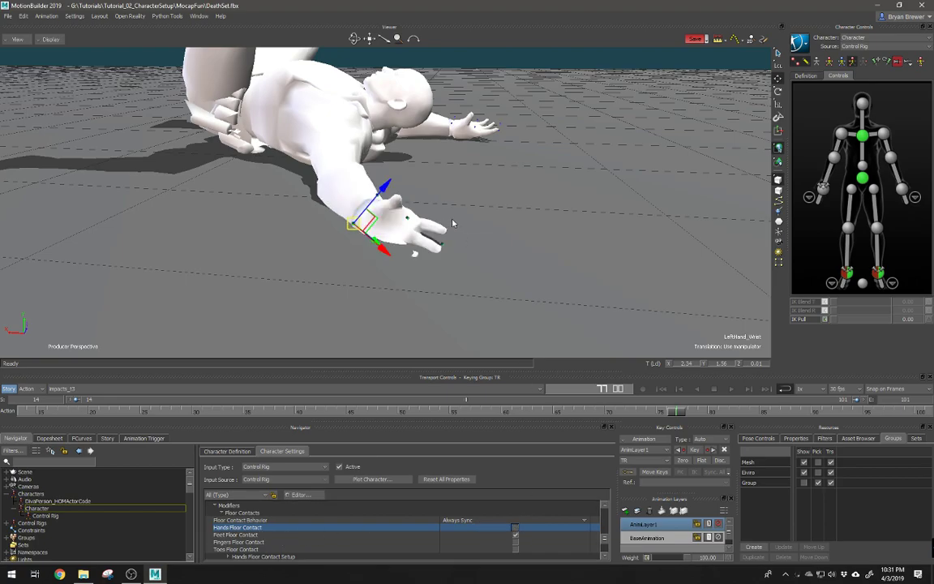
At frame 79, rotate the left wrist effector and raise it out of the floor to a global height of about 1.1
left_click(902, 190)
left_click_drag(468, 207, 432, 234, "ctrl+shift")
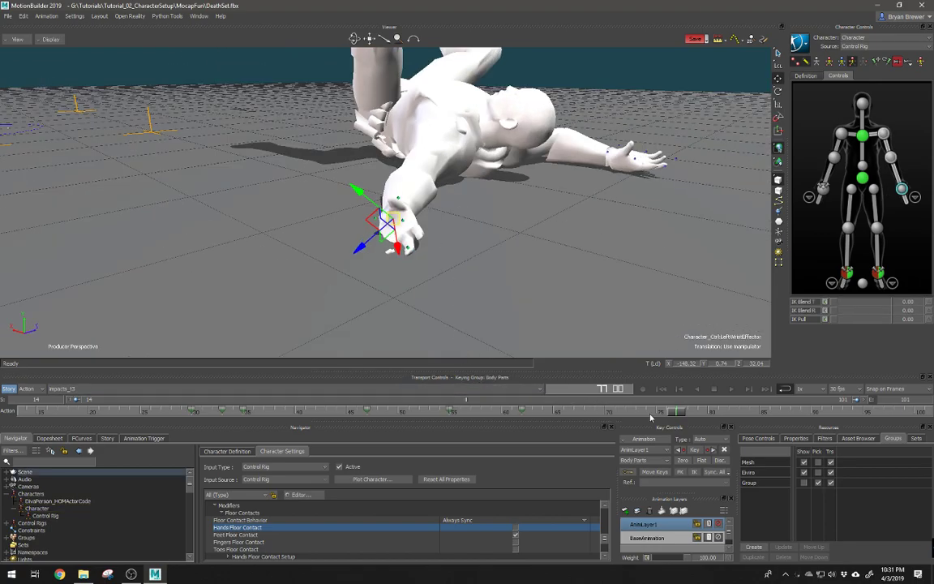
left_click_drag(676, 413, 703, 419)
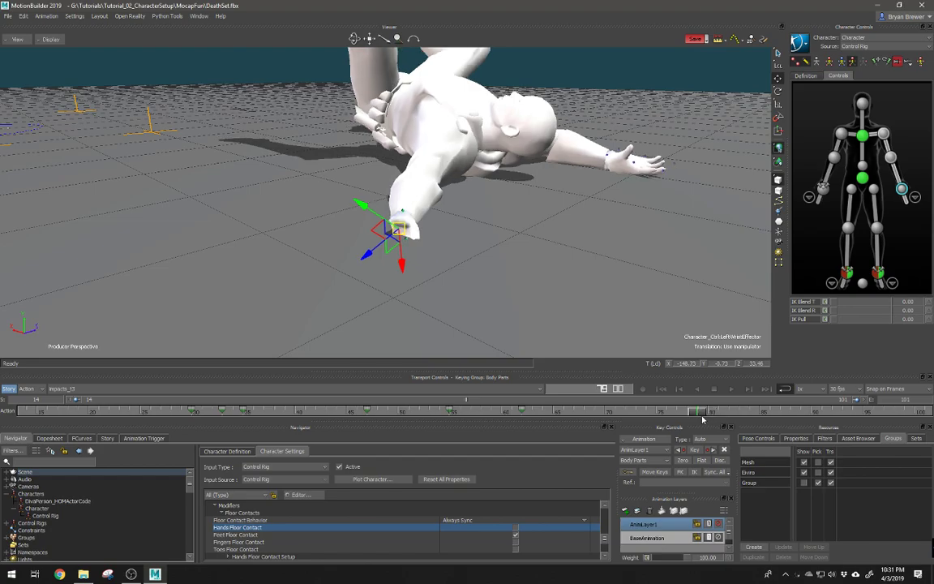
key("r")
left_click_drag(370, 188, 412, 210)
left_click_drag(368, 236, 367, 217)
key("t")
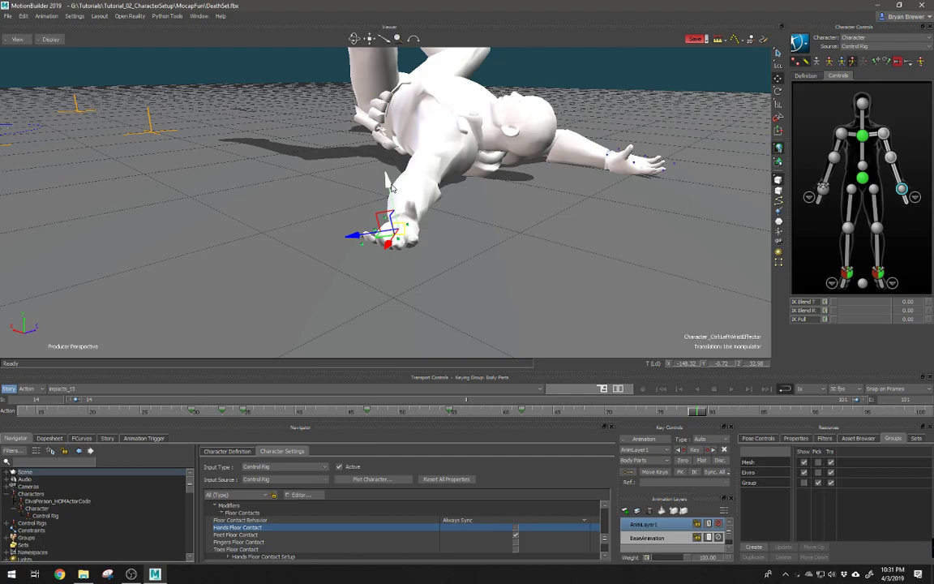
key("t")
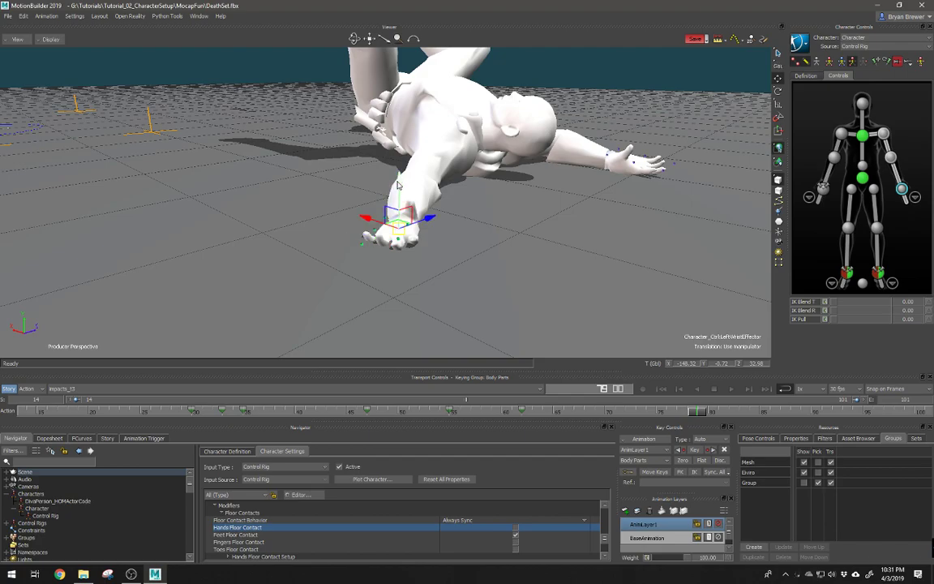
mouse_move(397, 186)
left_mouse_down()
mouse_move(400, 168)
mouse_move(378, 167)
mouse_move(424, 169)
mouse_move(422, 142)
mouse_move(411, 177)
left_mouse_up()
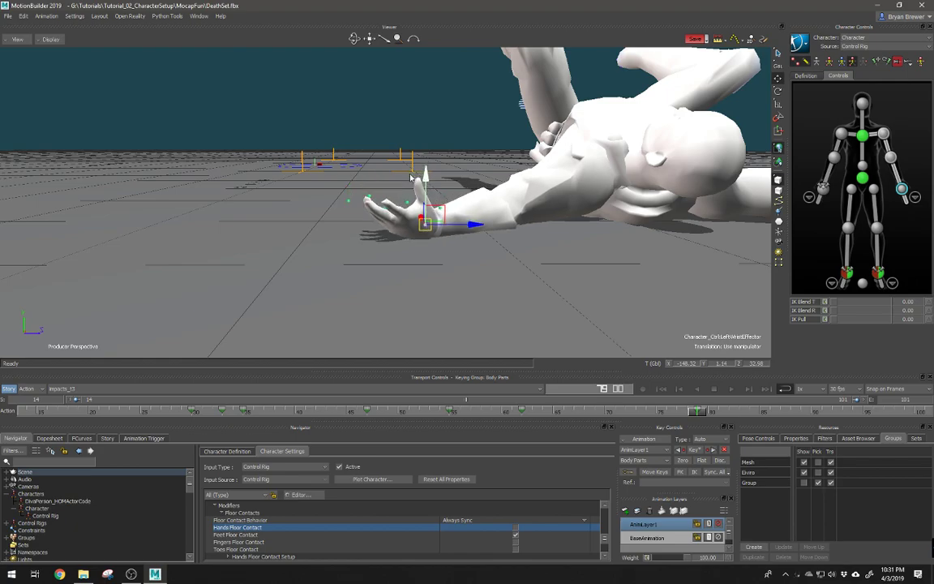
Pin the left wrist effector in translation and rotation, and raise the left elbow effector to a global height of about 1.8
left_click_drag(730, 194, 584, 187, "ctrl+shift")
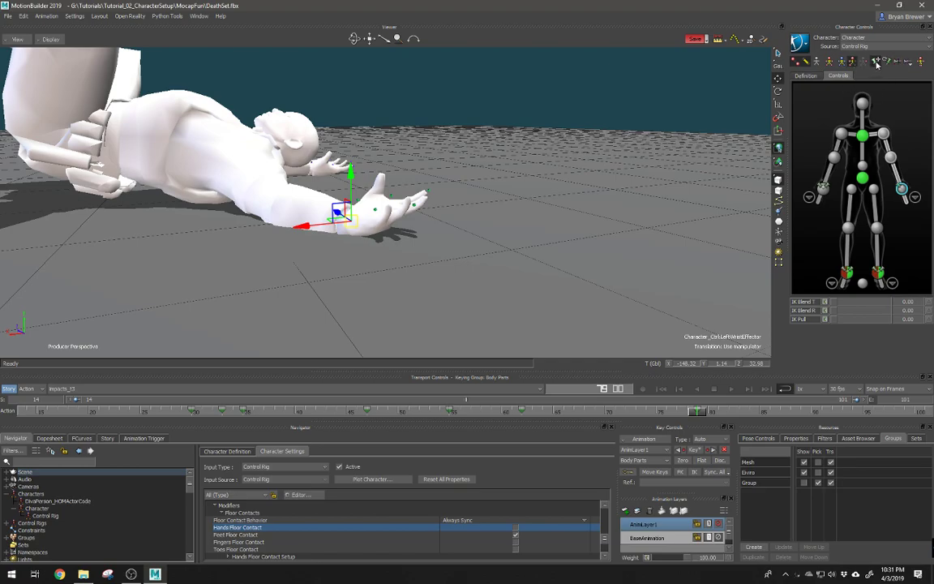
left_click(892, 156)
left_click_drag(281, 166, 274, 156)
left_click_drag(385, 186, 401, 181, "ctrl+shift")
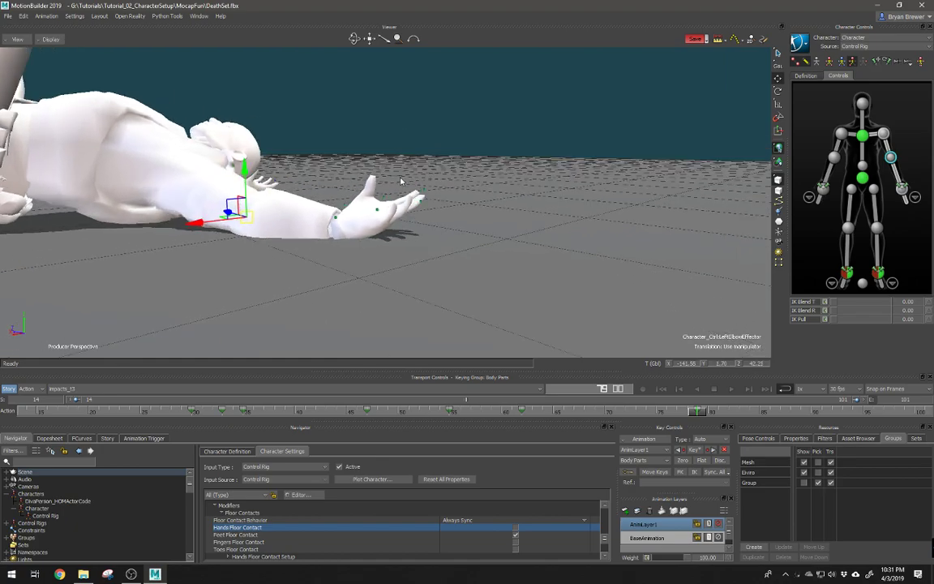
Raise the left wrist effector to a global height of about 1.9 at frame 79 and key it
left_click(902, 189)
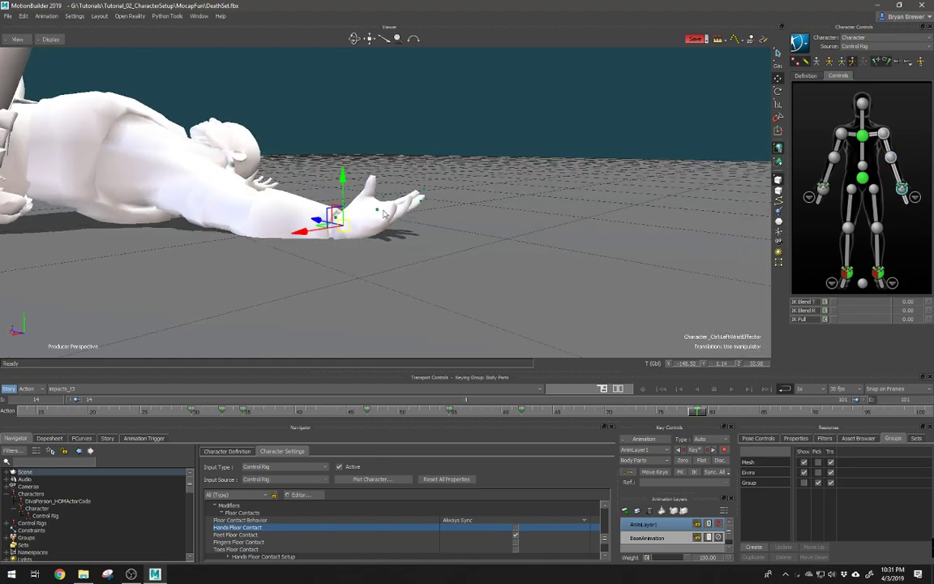
left_click_drag(345, 181, 345, 172)
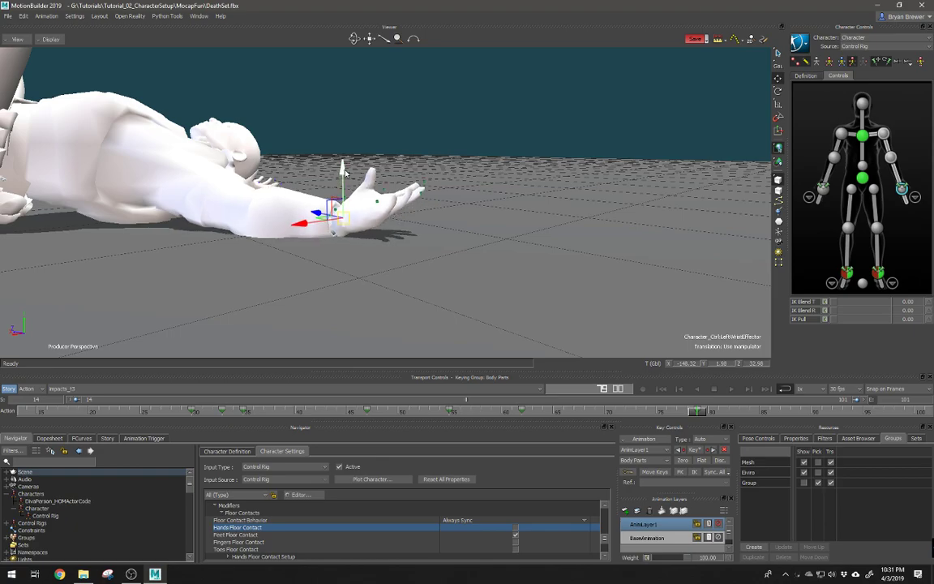
left_click_drag(419, 205, 500, 265, "ctrl+shift")
key("e")
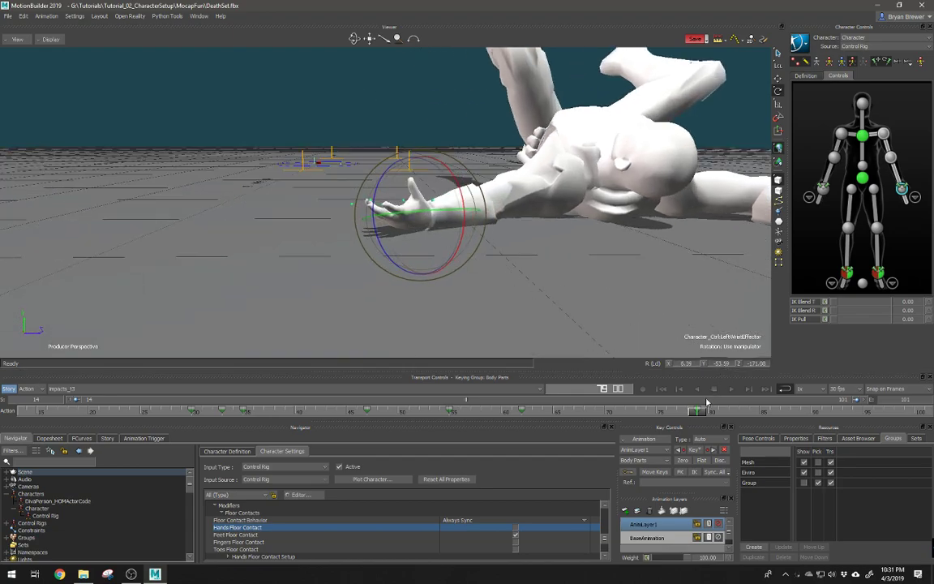
Review the fall from several angles, scrubbing and playing it back to examine the left hand and arm motion
left_click_drag(699, 414, 831, 417)
right_click_drag(632, 246, 528, 231, "alt")
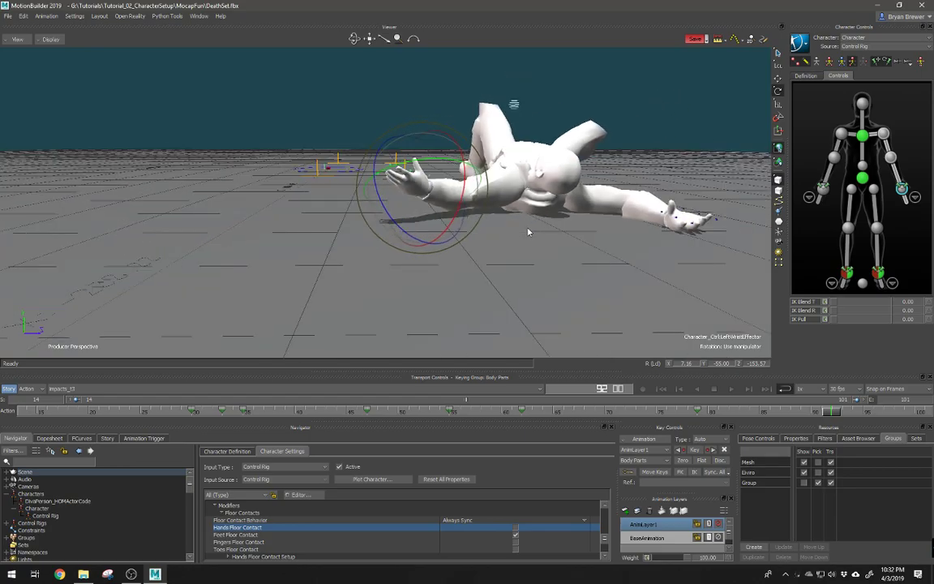
left_click_drag(528, 231, 587, 240, "alt")
middle_click_drag(586, 240, 601, 273, "alt")
right_click_drag(601, 273, 526, 255, "alt")
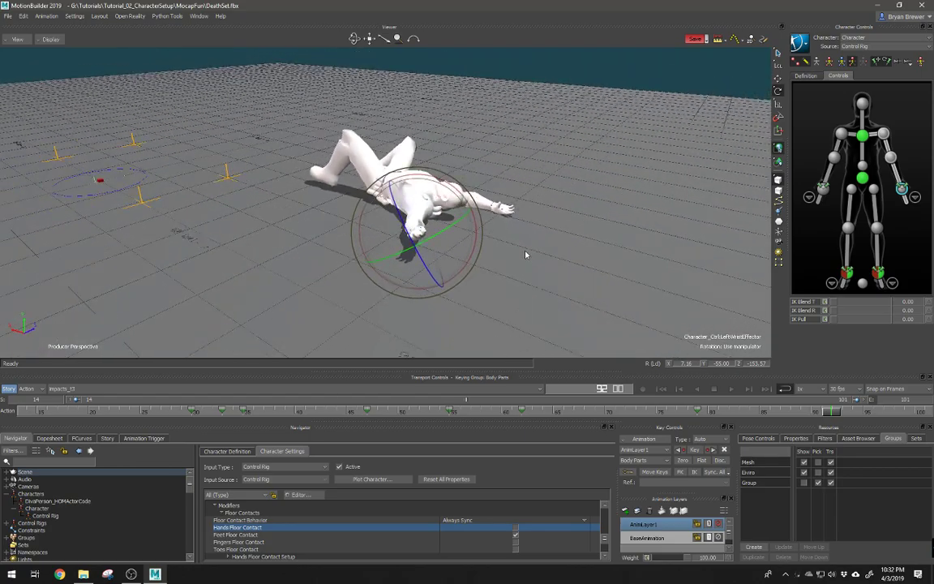
left_click_drag(526, 254, 561, 251, "alt")
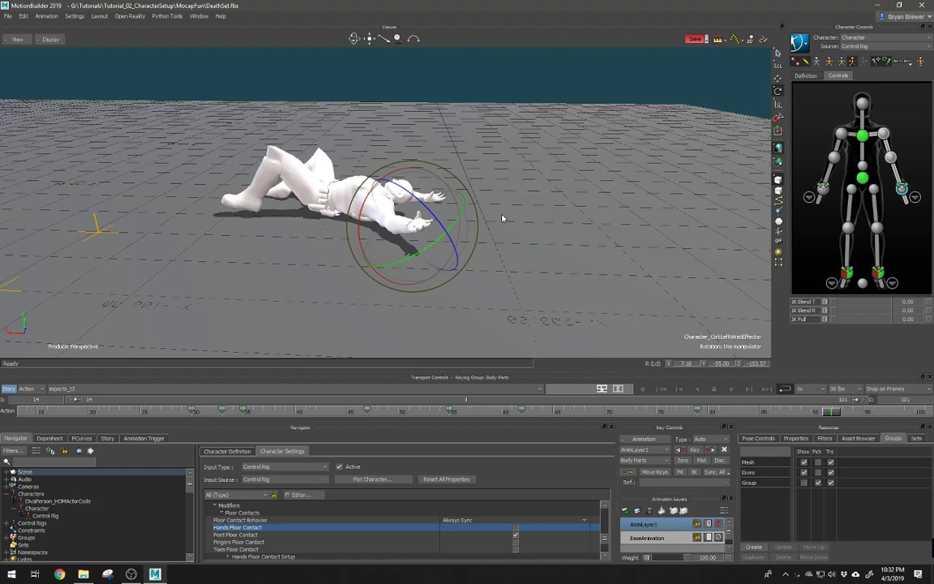
mouse_move(539, 247)
left_mouse_down("ctrl+shift")
mouse_move(498, 242)
mouse_move(421, 119)
left_mouse_up("ctrl+shift")
key("ctrl+space")
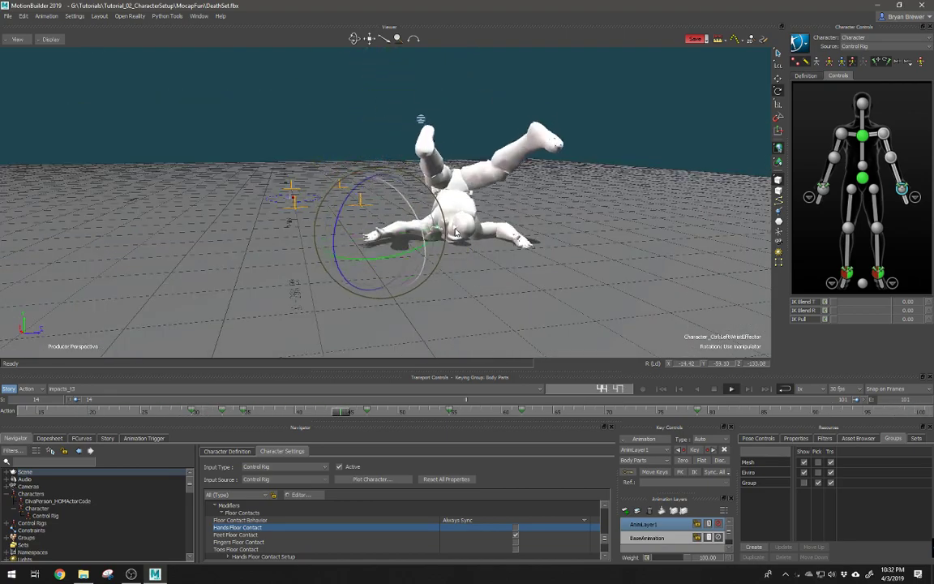
left_click_drag(597, 242, 528, 234, "ctrl+shift")
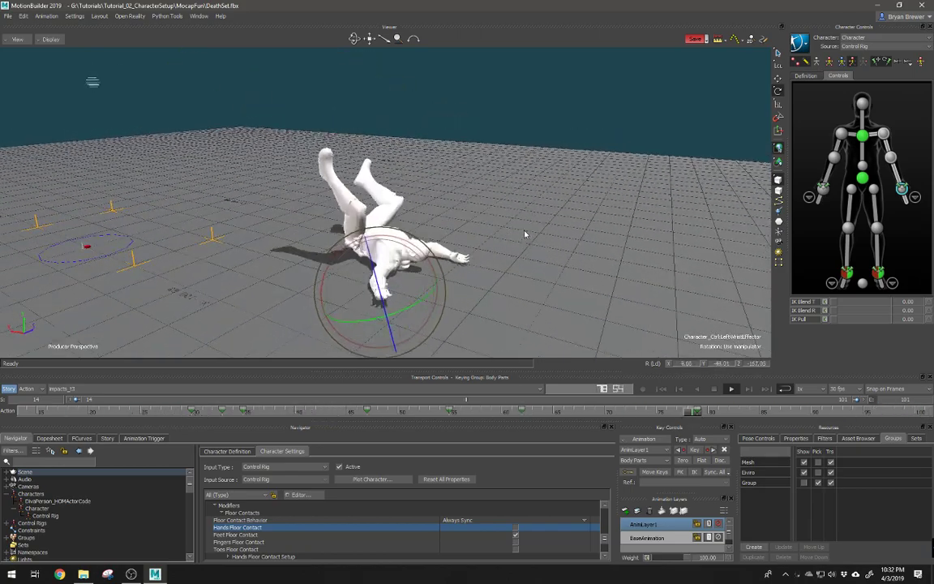
left_click_drag(459, 221, 464, 260, "ctrl+shift")
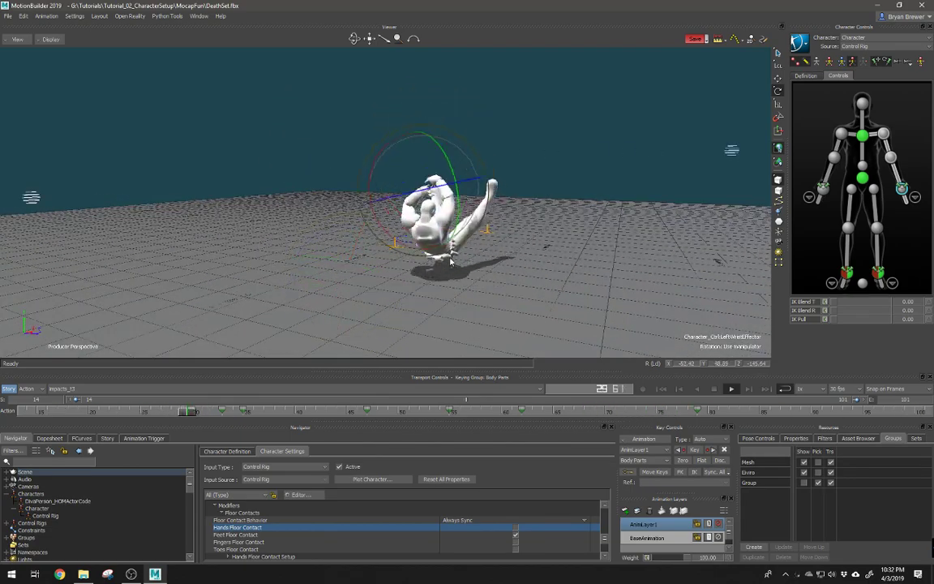
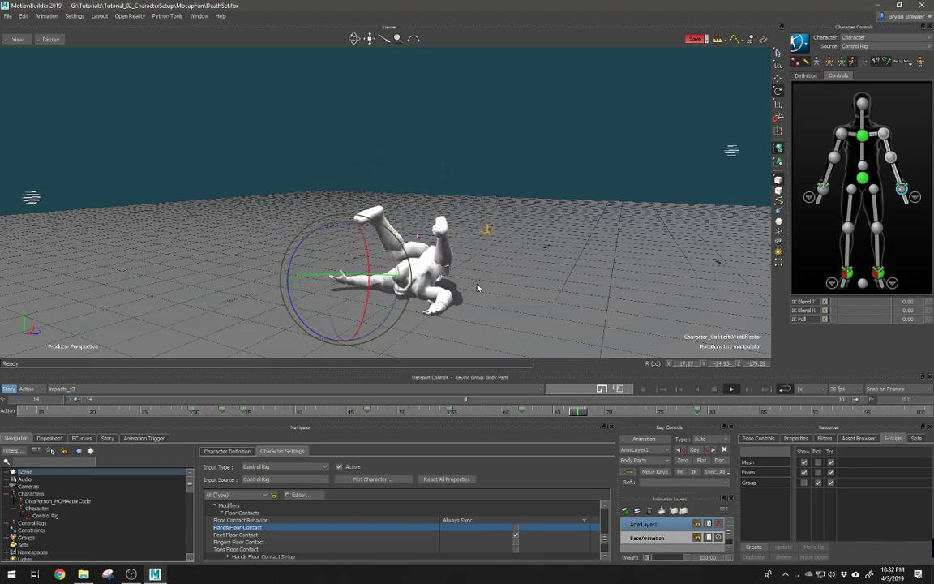
left_click_drag(547, 267, 494, 238, "ctrl+shift")
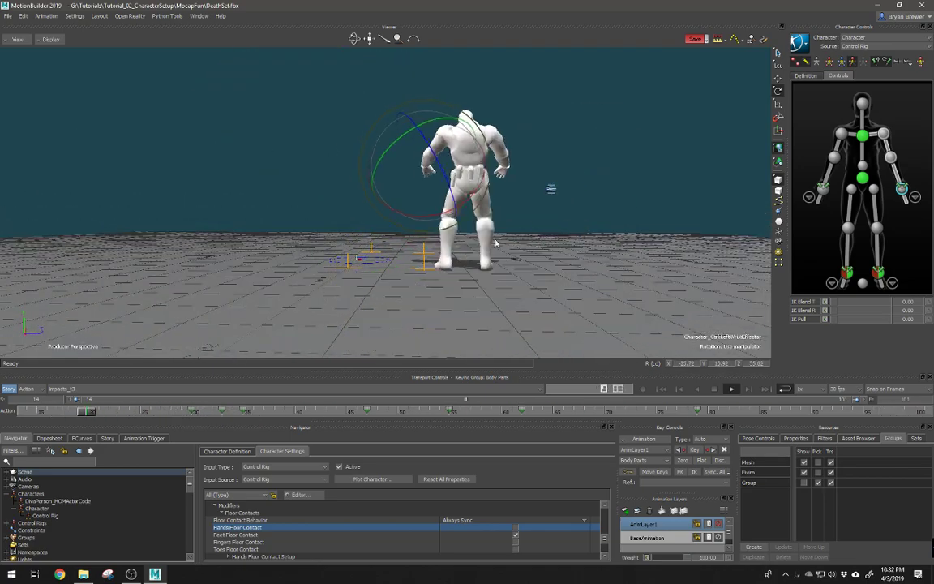
At frame 101, rotate the left wrist effector so the hand bends farther back, and key it
left_click(698, 411)
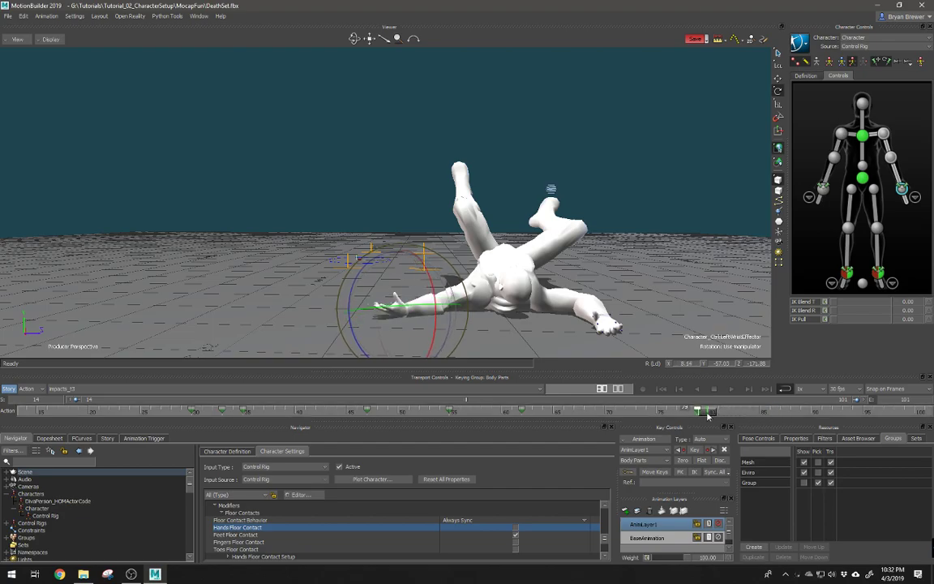
left_click_drag(708, 414, 841, 412)
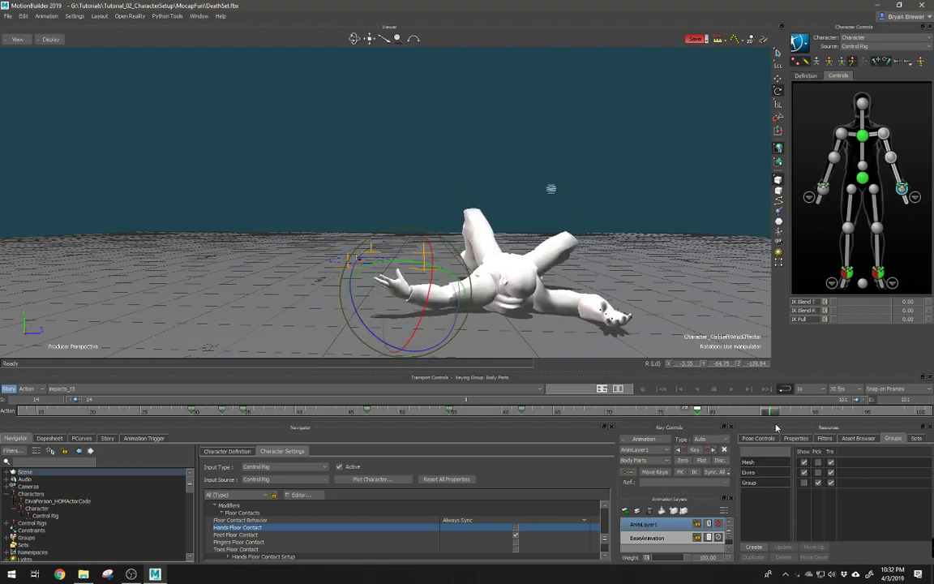
left_click_drag(839, 413, 930, 416)
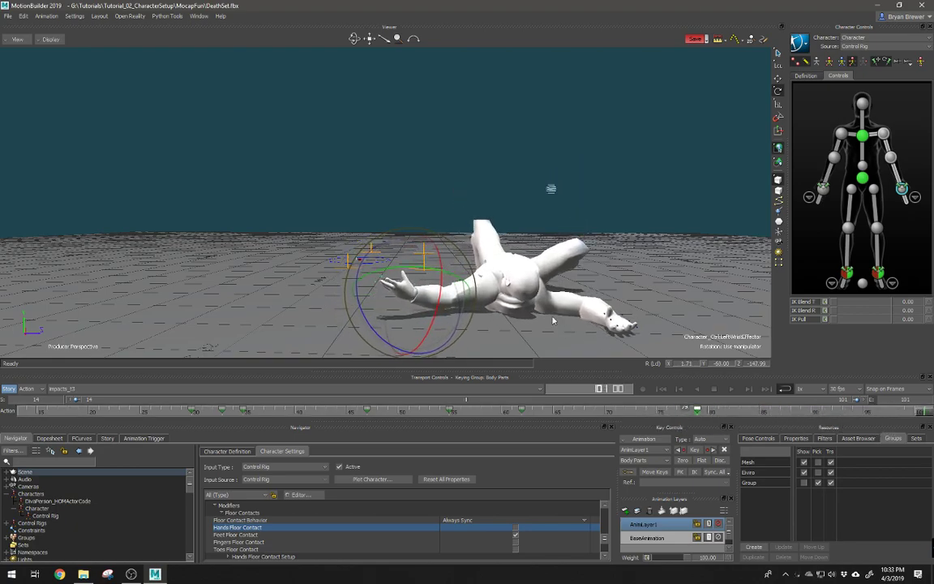
key("f")
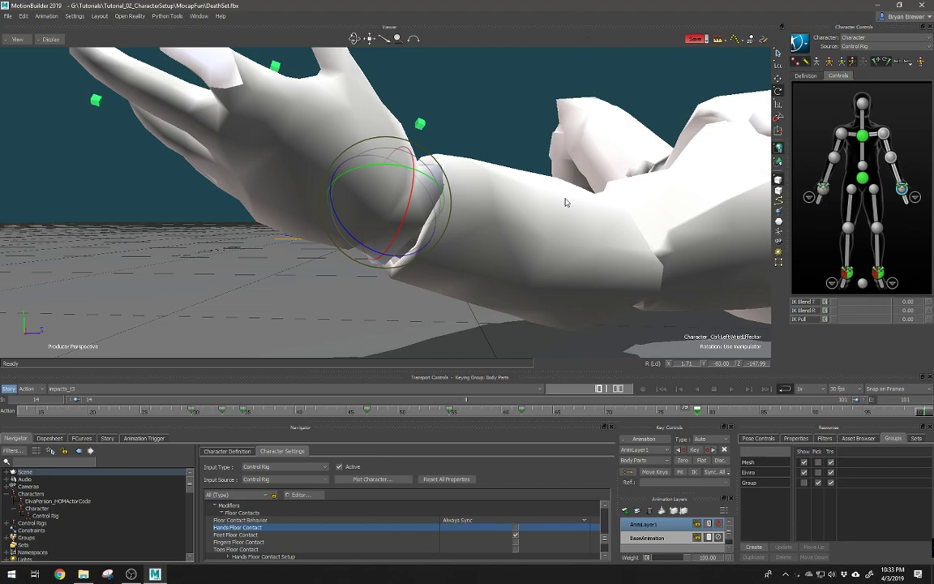
left_click_drag(610, 180, 506, 188, "ctrl+shift")
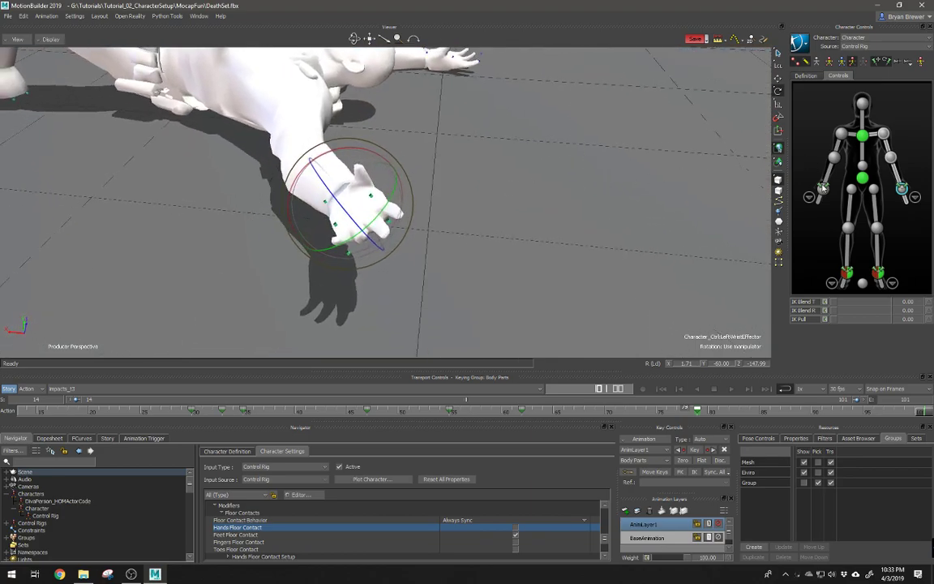
left_click(892, 159)
left_click_drag(371, 145, 692, 145, "ctrl+shift")
left_click(902, 188)
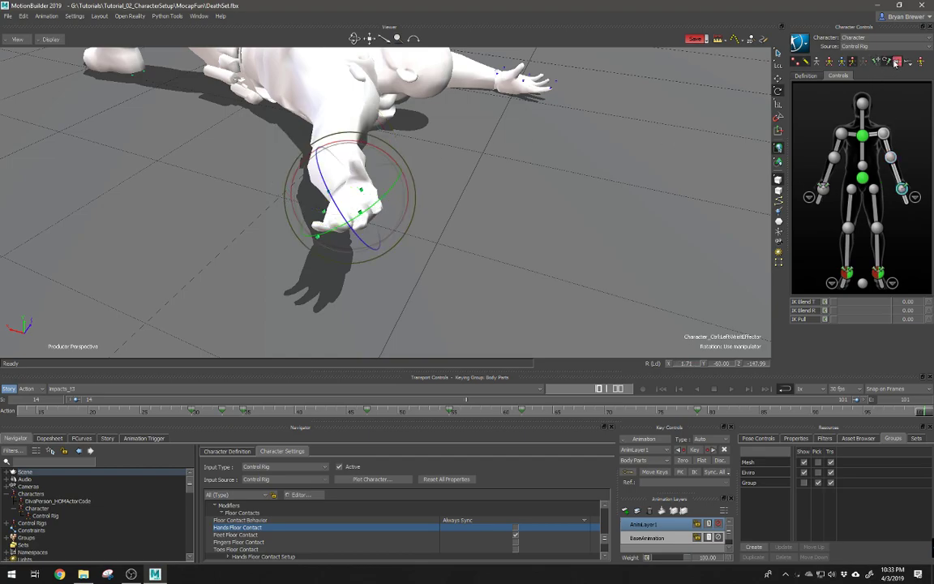
left_click(892, 158)
left_click_drag(584, 166, 352, 124, "ctrl+shift")
left_click_drag(352, 125, 430, 132, "ctrl+shift")
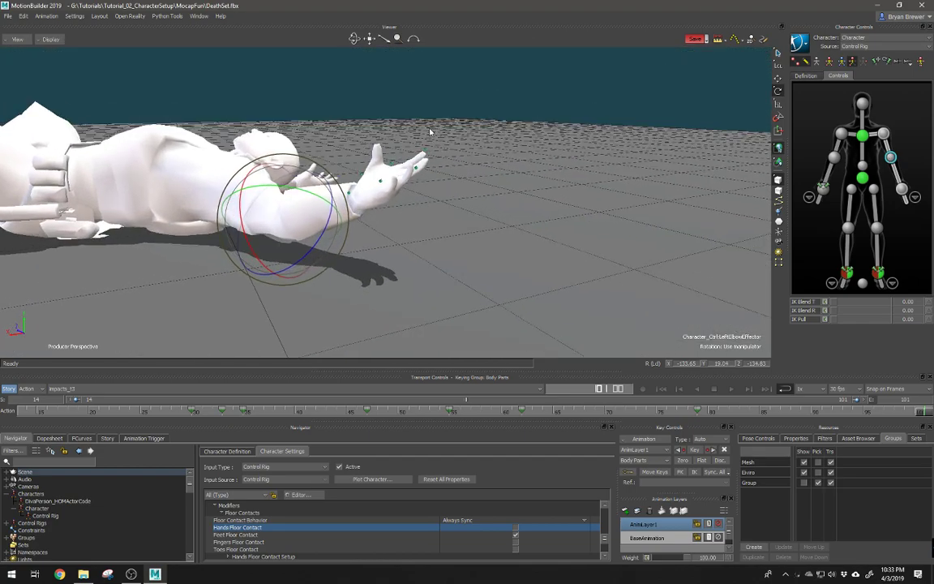
left_click(902, 189)
left_click_drag(406, 180, 391, 169)
Rotate the left shoulder effector to about -157 in X, then angle the left wrist down to about 5.7, -40.1, 146
left_click(884, 133)
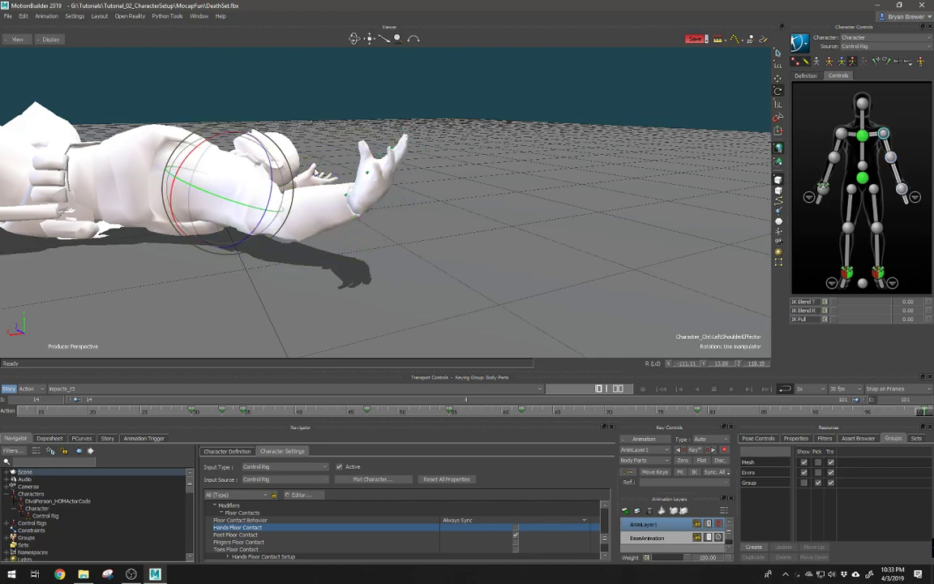
left_click_drag(240, 144, 276, 158, "ctrl+shift")
left_click_drag(341, 142, 420, 165)
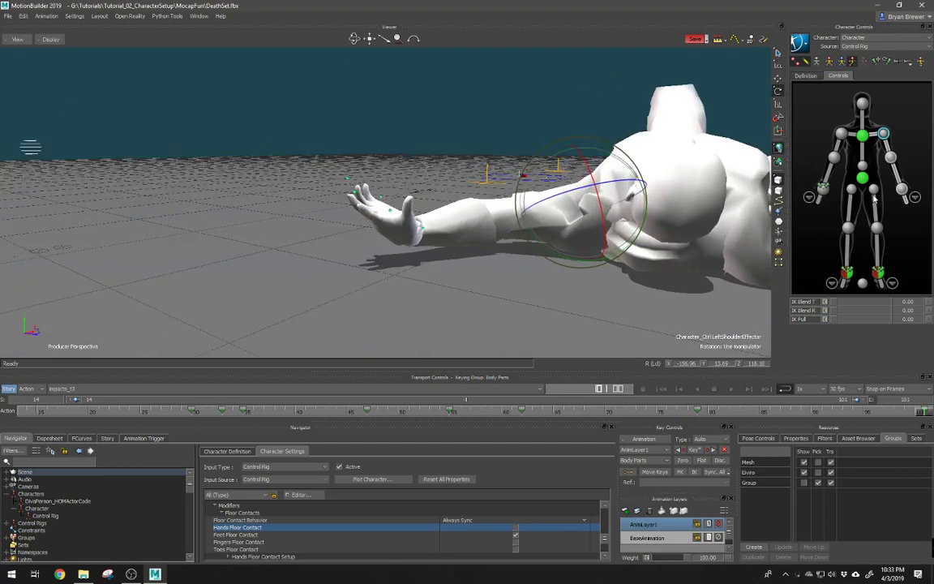
left_click(902, 189)
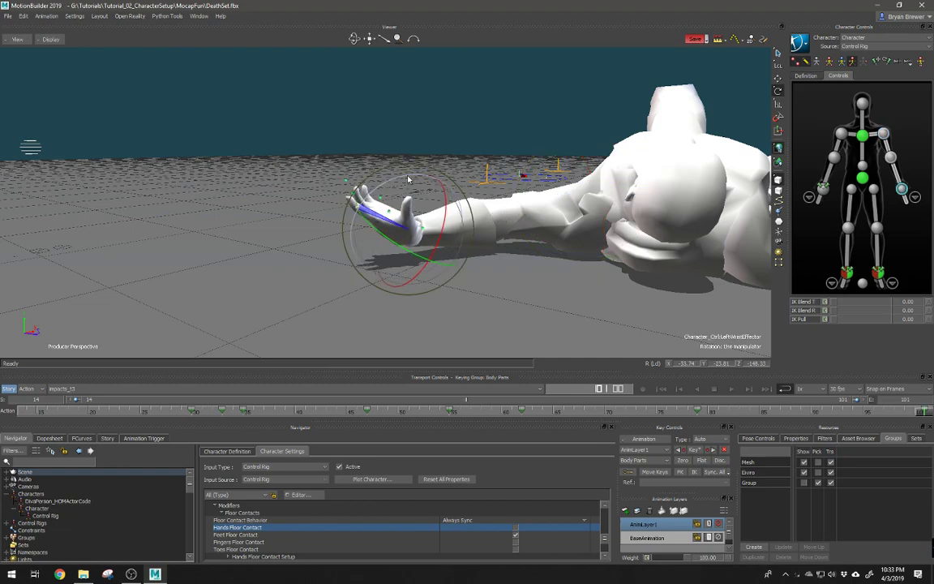
left_click_drag(408, 179, 384, 178)
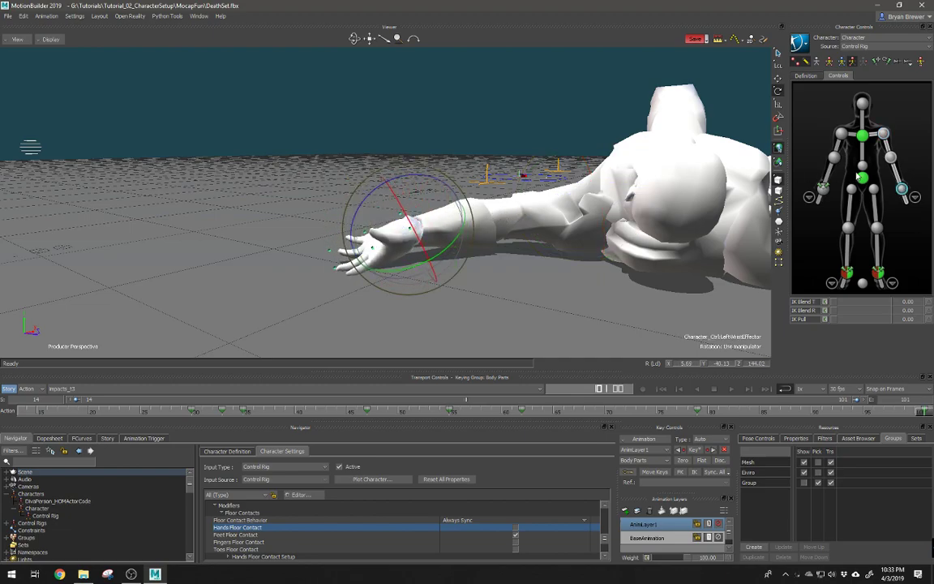
Lift the left hand by rotating the shoulder effector to about -148.7, 5.4, 115, and refine the wrist to about 17.7, -39, 138.3
left_click(618, 179)
left_click_drag(542, 122, 633, 113, "alt")
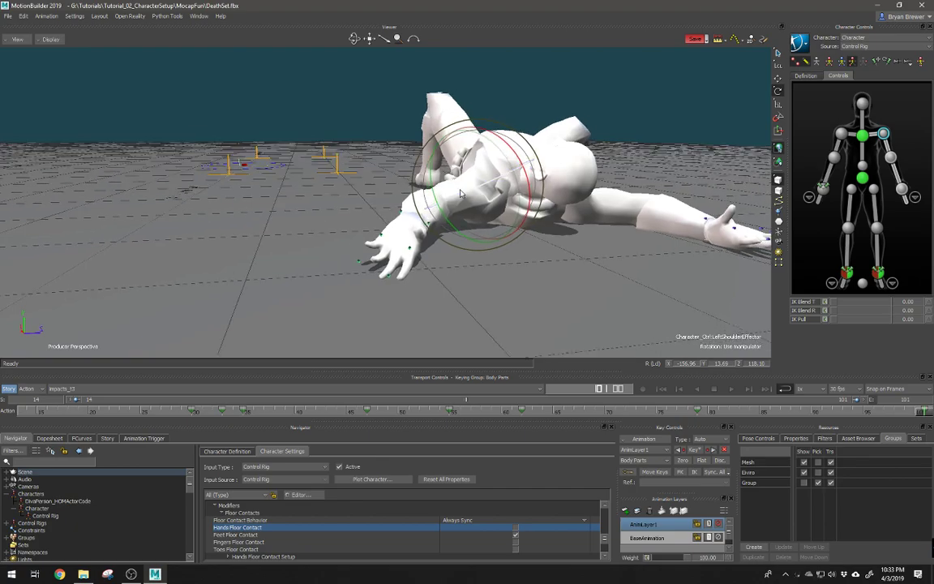
left_click_drag(430, 179, 430, 176)
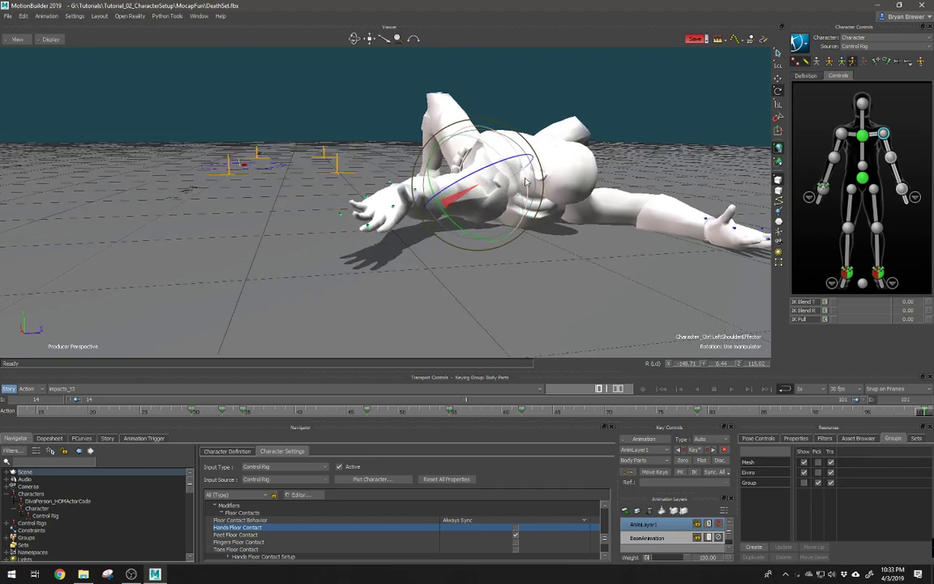
left_click_drag(446, 218, 531, 219)
left_click(904, 189)
key("w")
key("e")
left_click_drag(430, 184, 517, 174)
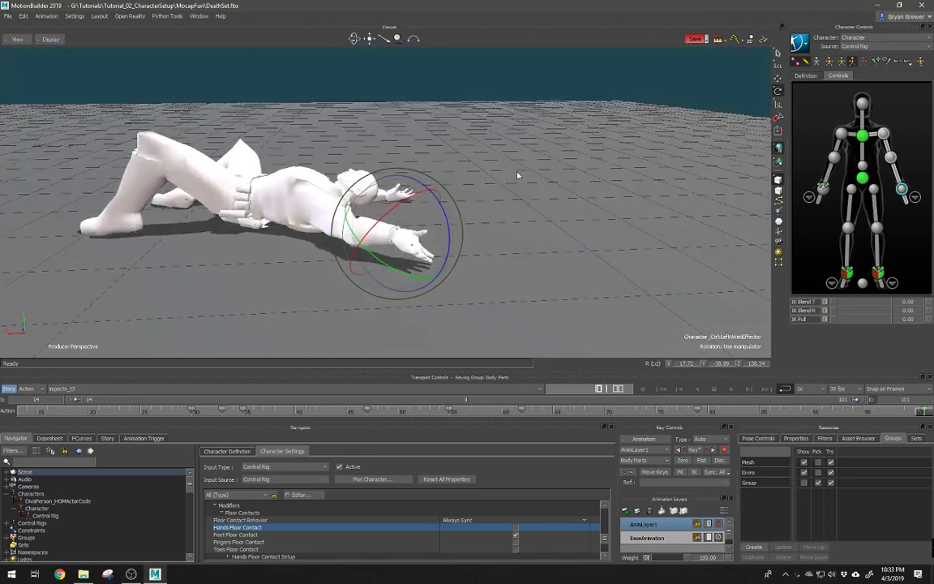
Deselect the wrist effector, show the character textured in the viewer, and inspect the left arm's resting pose from around
left_click_drag(505, 224, 578, 270, "alt")
left_click_drag(487, 219, 498, 204, "alt")
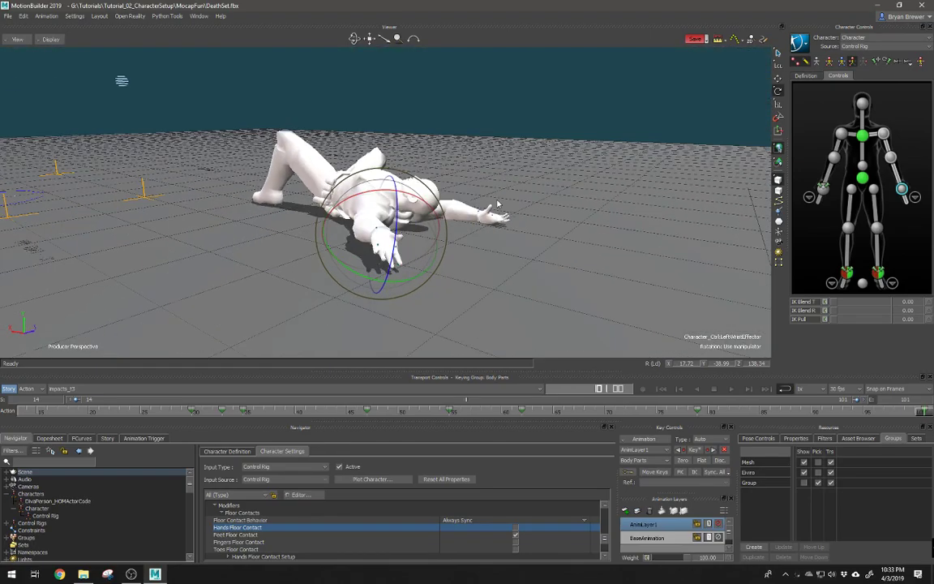
left_click_drag(580, 189, 579, 134, "alt")
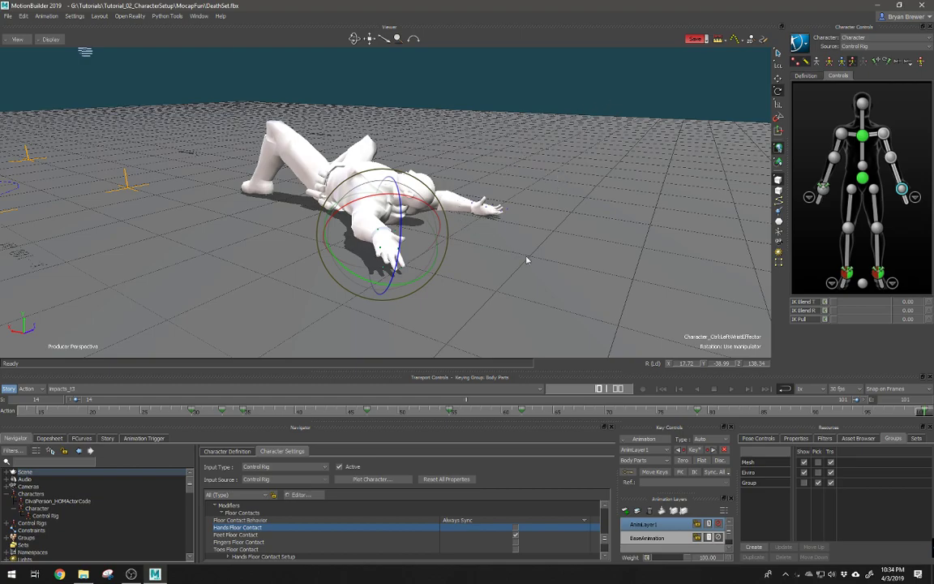
left_click_drag(538, 220, 566, 150, "alt")
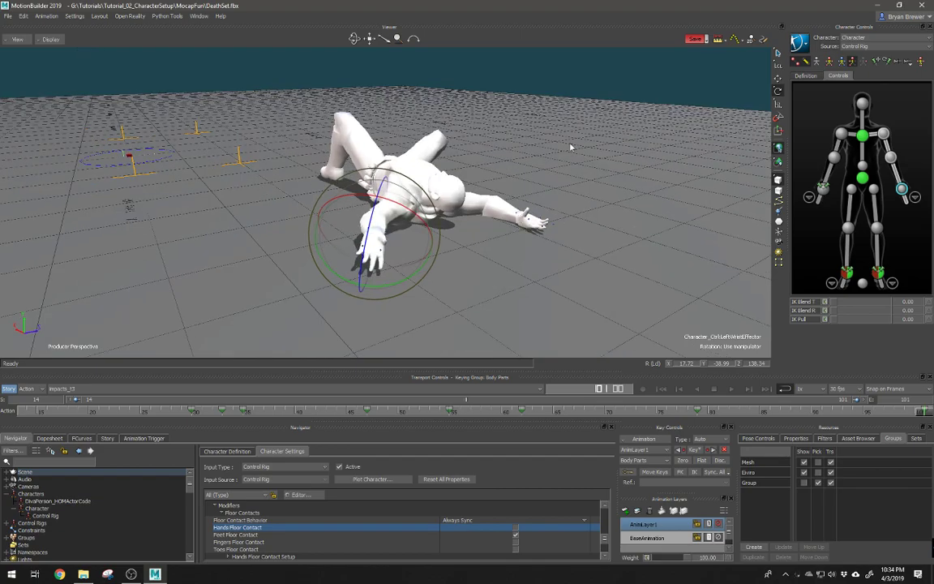
left_click(579, 121)
key("ctrl+a")
key("ctrl+a")
key("ctrl+a")
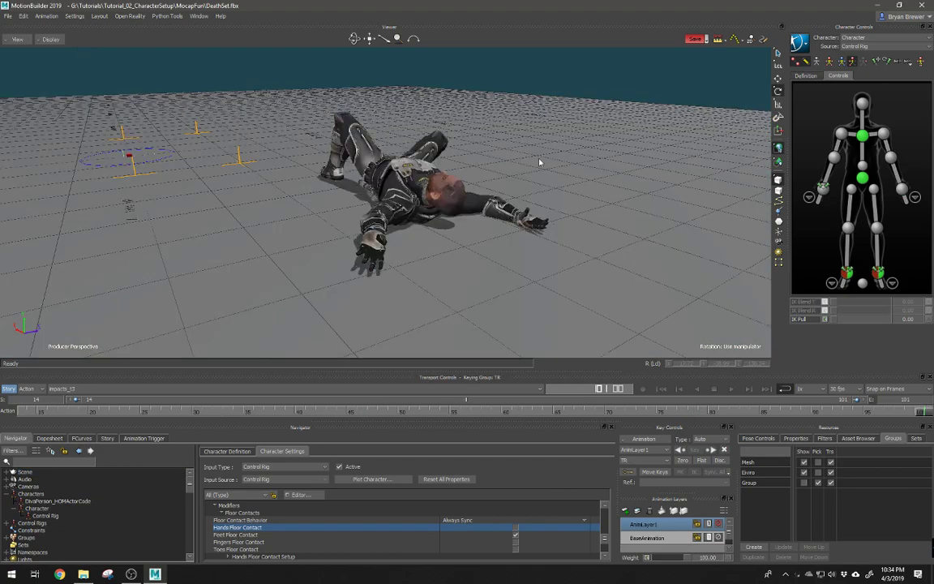
left_click_drag(518, 190, 529, 219, "alt")
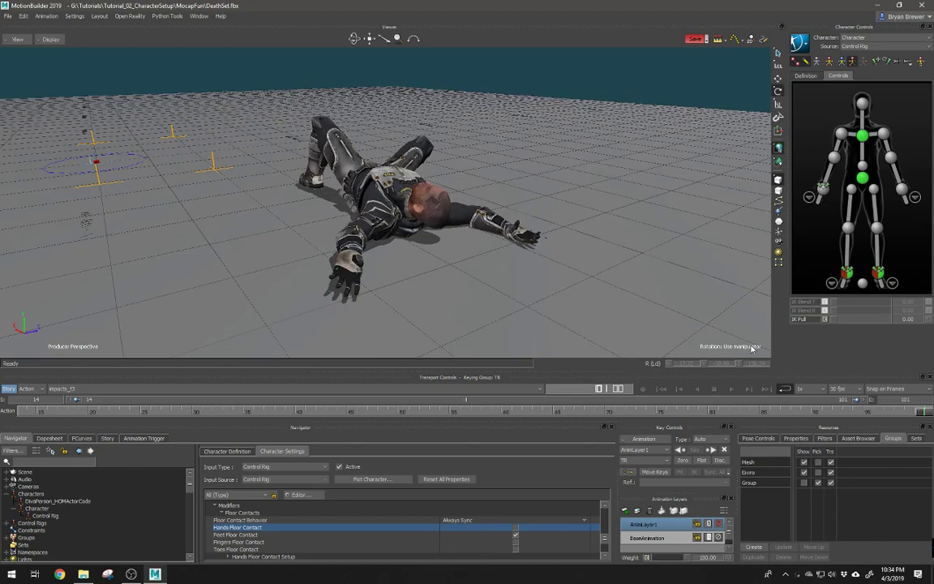
At frame 90, set a zero key for the left arm on AnimLayer1
left_click(904, 190)
left_click_drag(923, 413, 810, 428)
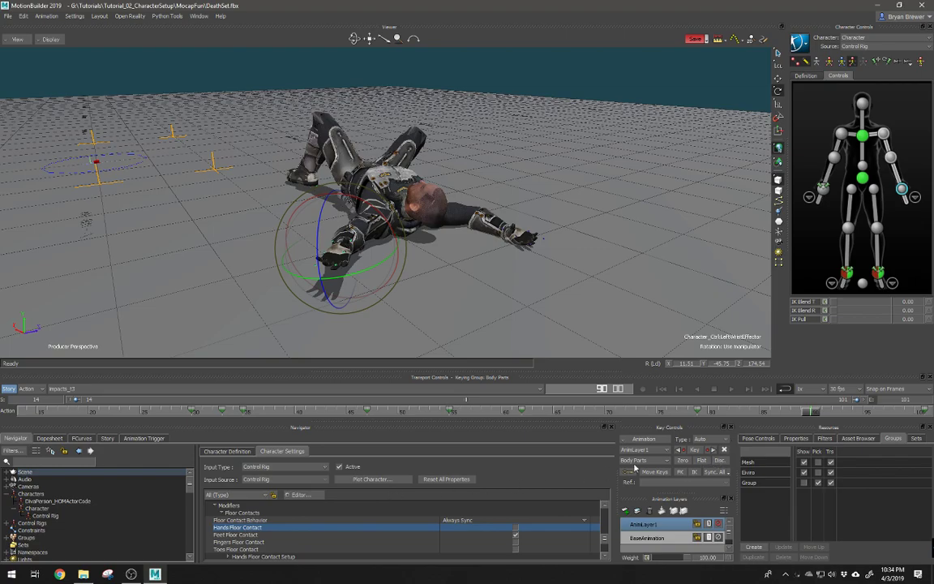
left_click(681, 461)
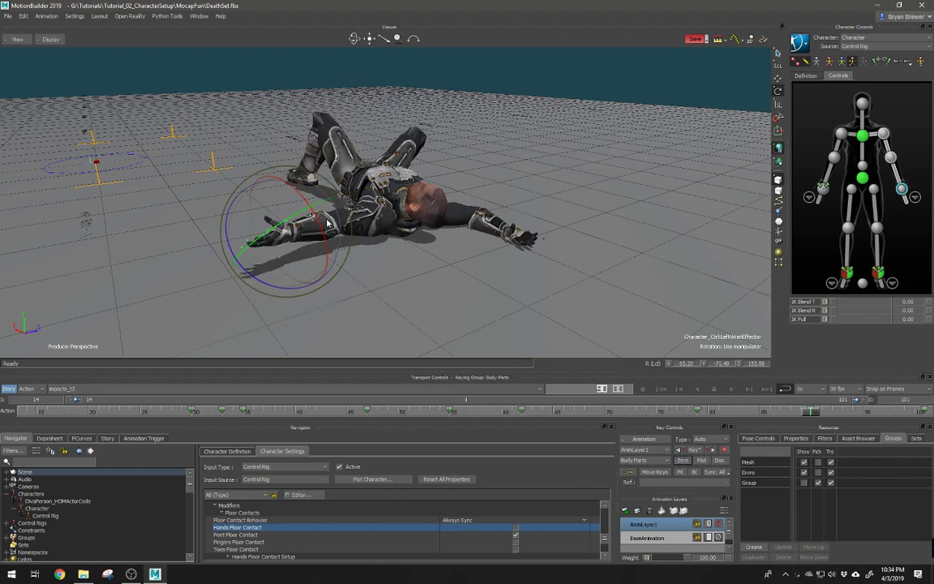
left_click_drag(327, 224, 425, 207, "alt")
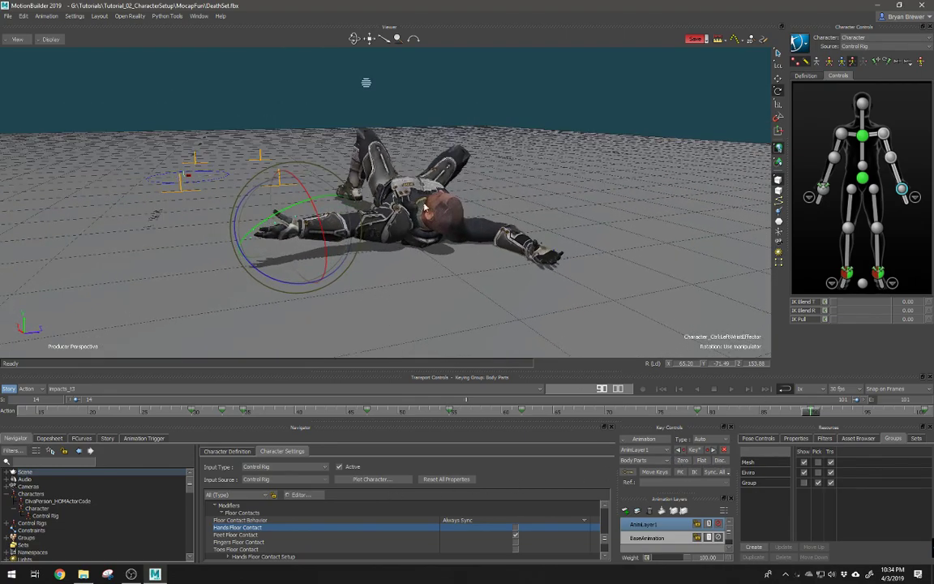
Translate the left elbow effector at frame 90 down toward the floor, to a global height of about 4.1
left_click(892, 157)
left_click_drag(343, 190, 365, 252)
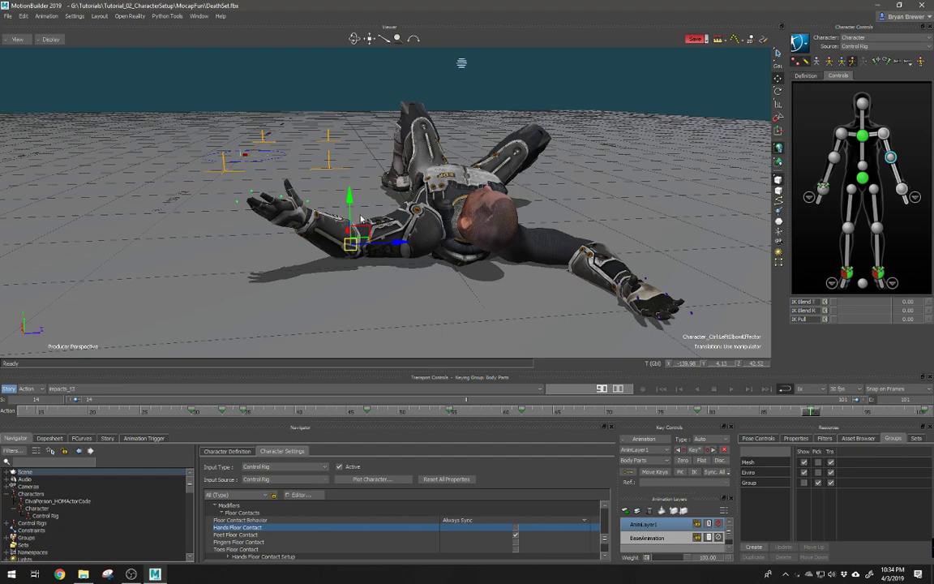
mouse_move(365, 202)
left_mouse_down()
mouse_move(350, 199)
mouse_move(363, 198)
mouse_move(356, 191)
left_mouse_up()
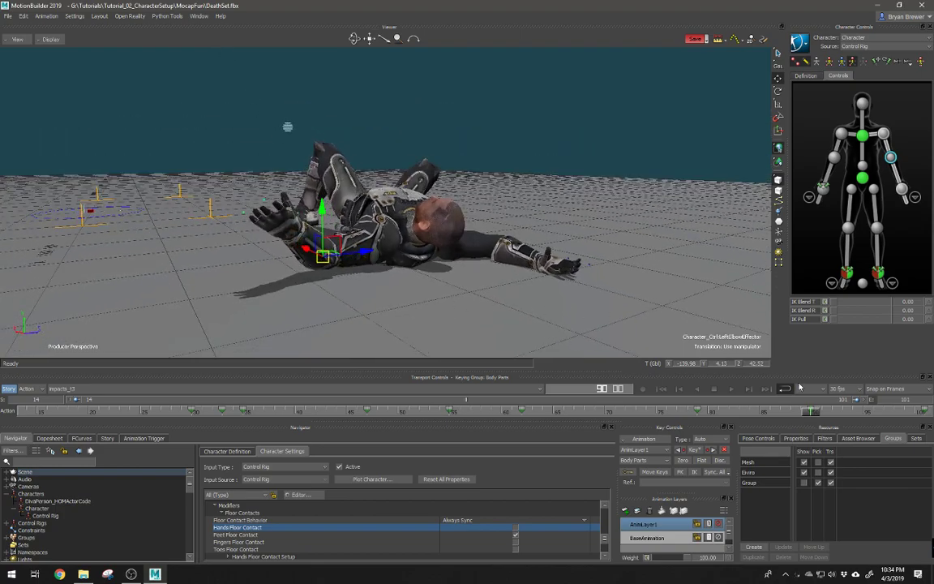
Compare the left arm's pose at frames 55, 79 and 101 with the left elbow effector selected
left_click_drag(810, 413, 449, 420)
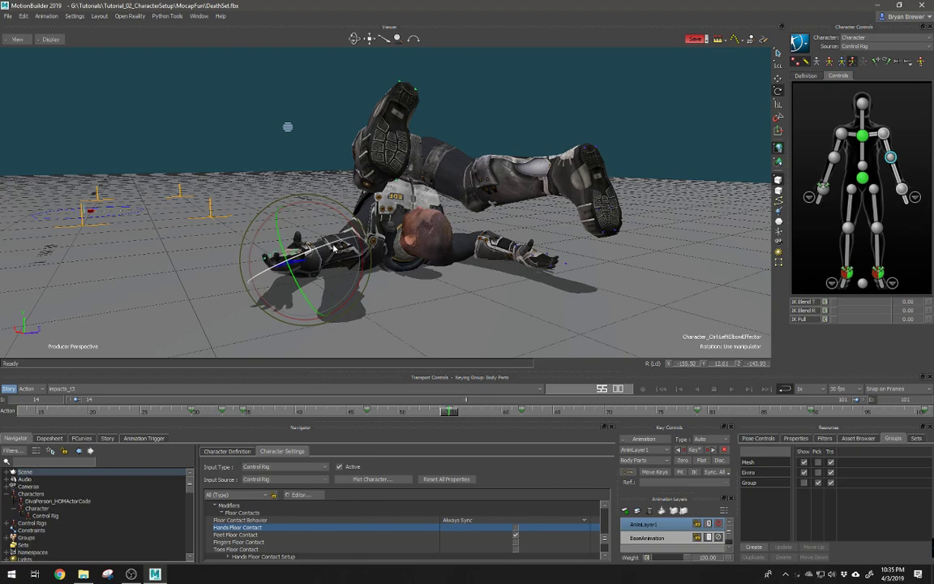
left_click_drag(452, 415, 689, 415)
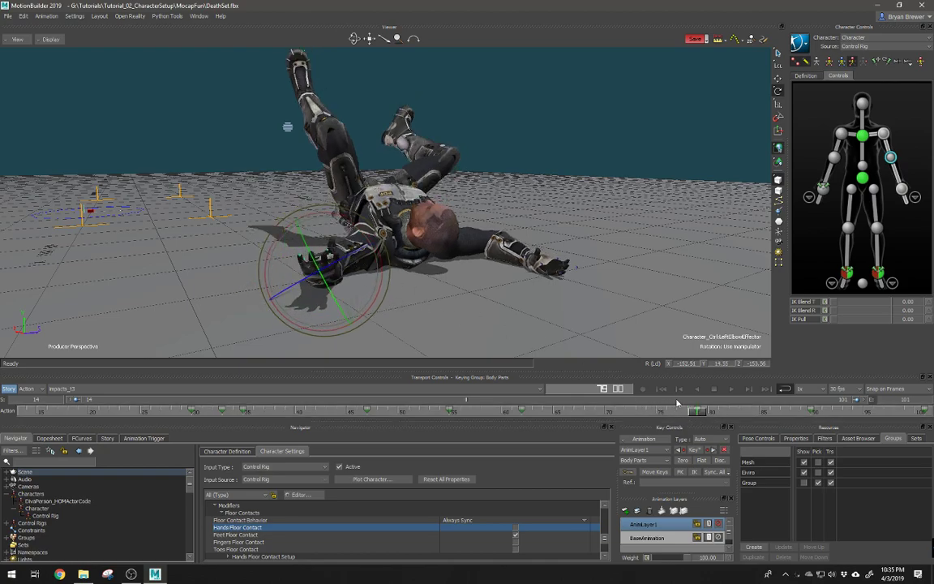
left_click_drag(693, 414, 900, 428)
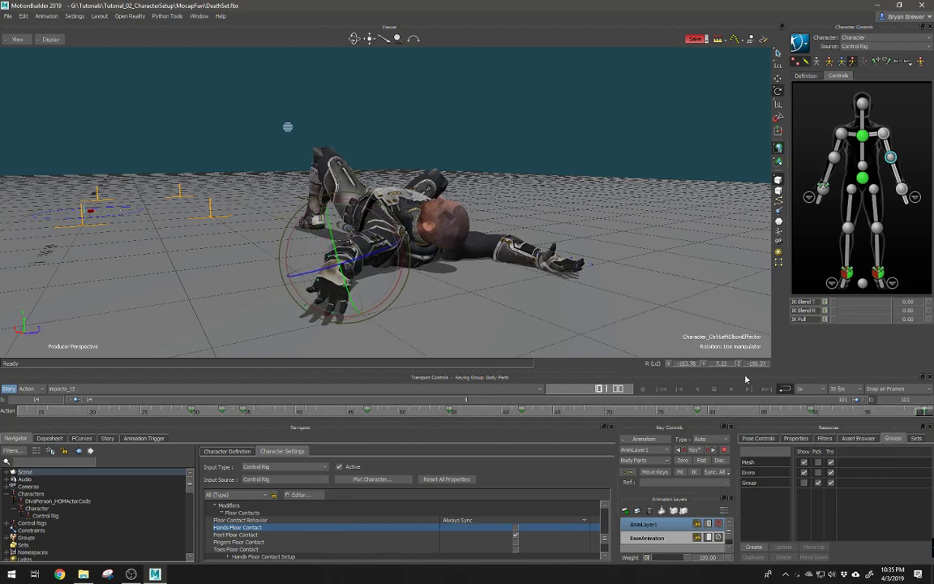
Play and scrub the fall up to about frame 92, examining the left arm's motion from around the character
left_click_drag(288, 127, 426, 271, "ctrl+shift")
key("ctrl+space")
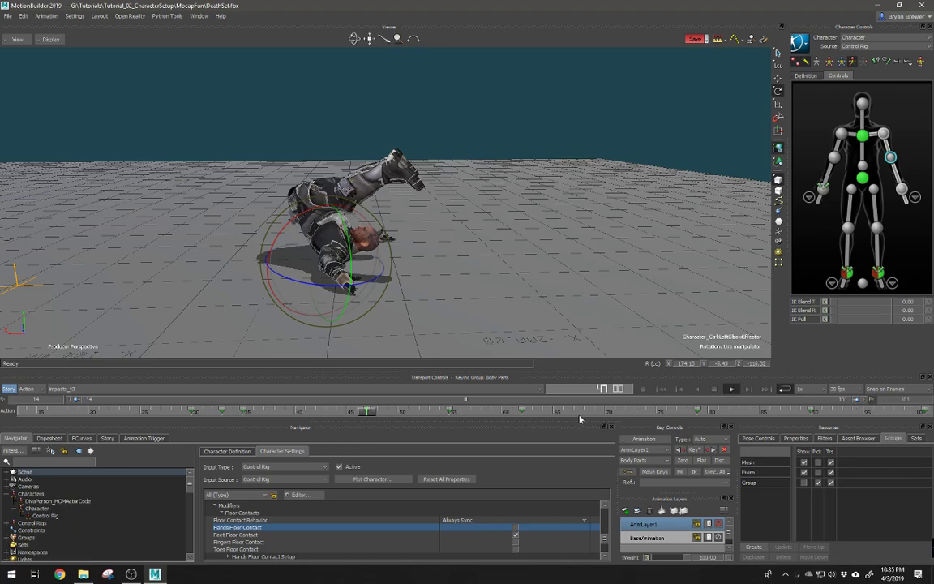
left_click_drag(496, 284, 544, 312, "ctrl+shift")
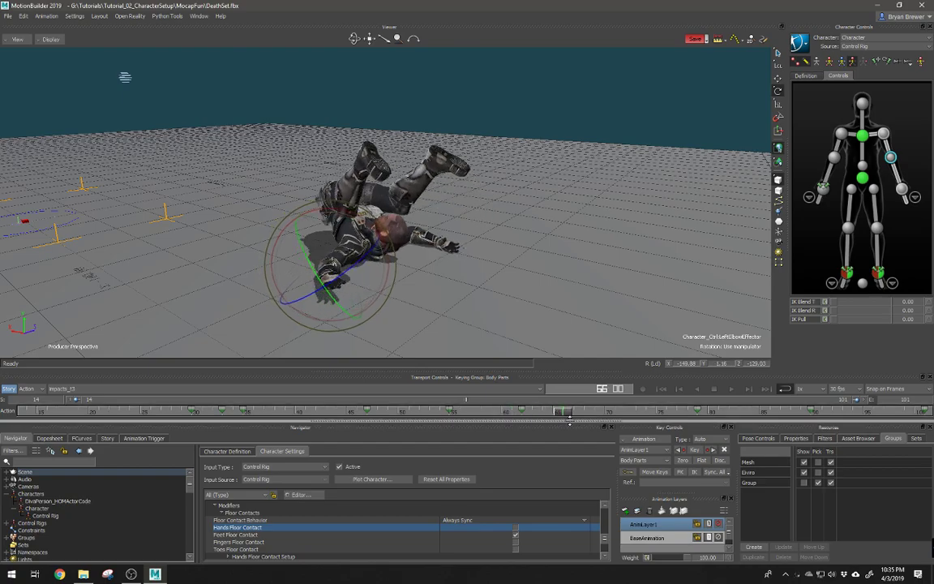
left_click_drag(570, 420, 847, 421)
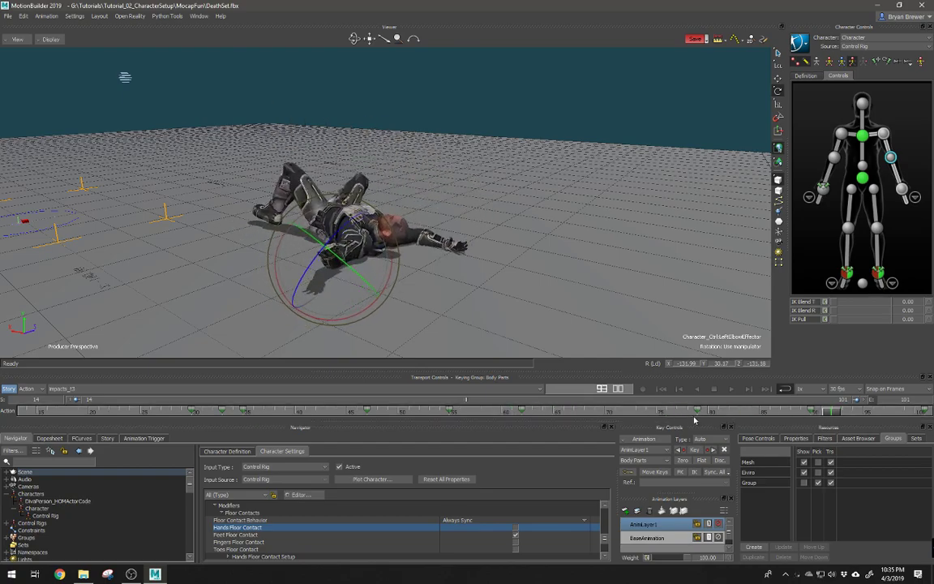
Delete the left arm's AnimLayer1 keys at frames 55 and 62
left_click_drag(695, 420, 460, 413)
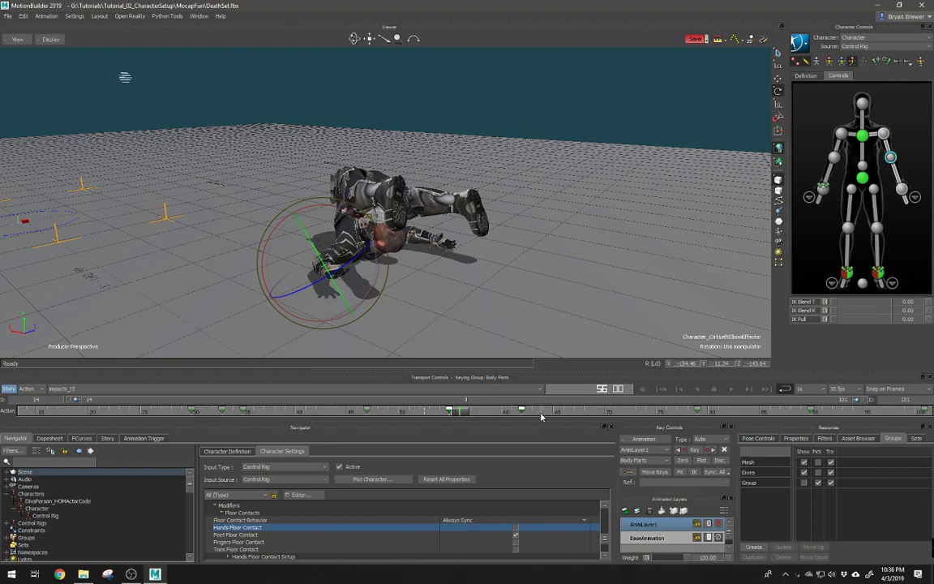
left_click_drag(541, 414, 542, 414, "shift")
left_click_drag(459, 412, 698, 419)
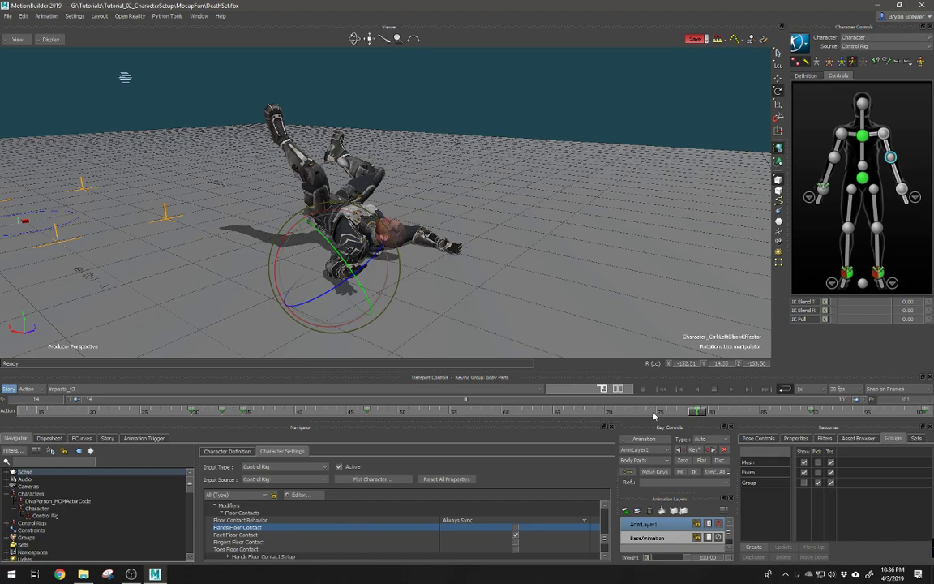
Check the left arm's pose at frame 90, and replay the fall while examining the arm's landing from several angles
left_click_drag(655, 415, 814, 437)
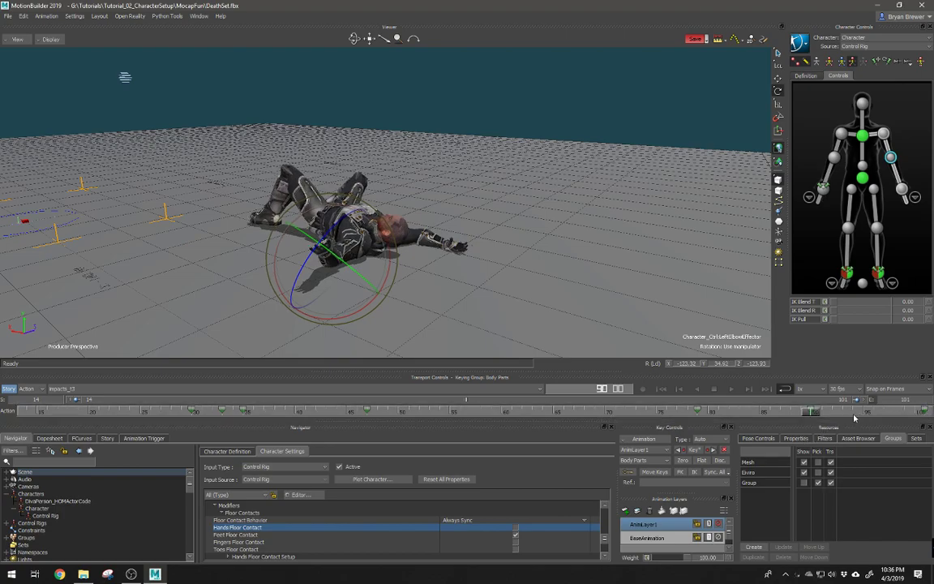
left_click(810, 411)
left_click_drag(825, 421, 361, 384)
key("space")
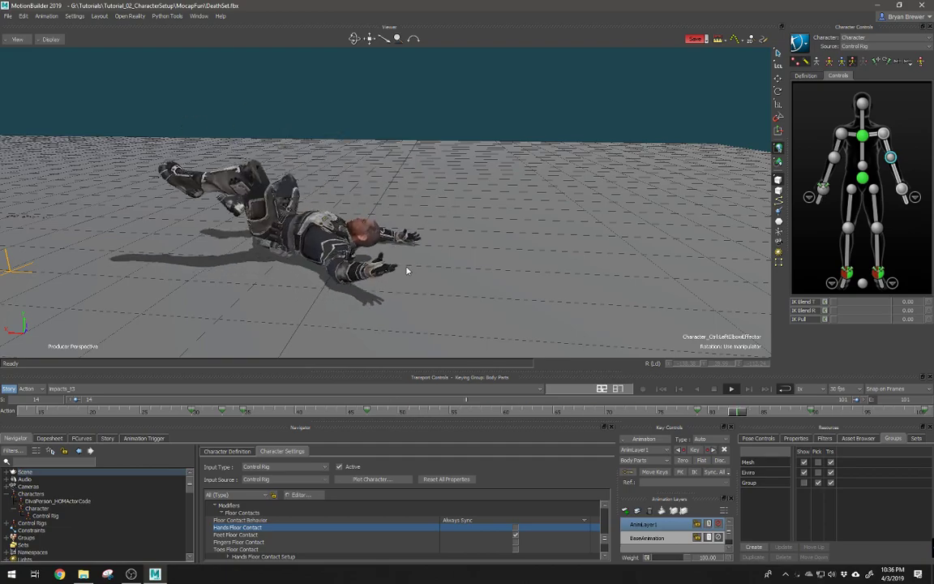
left_click_drag(409, 253, 425, 247)
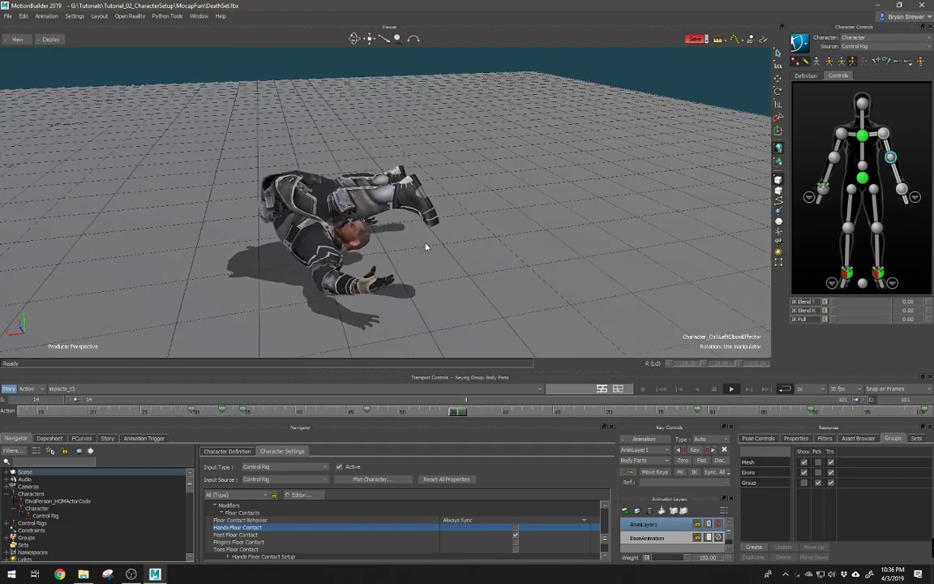
key("space")
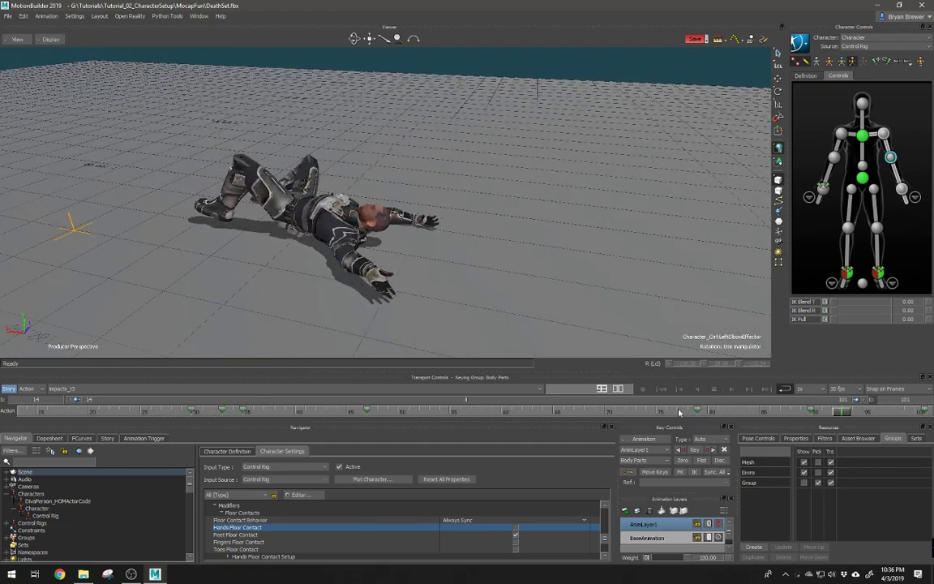
Delete the left arm's AnimLayer1 keys at frames 79, 90 and 101
left_click_drag(931, 413, 697, 411)
left_click(846, 414)
mouse_move(594, 403)
left_mouse_down()
mouse_move(290, 404)
mouse_move(522, 415)
mouse_move(601, 438)
mouse_move(868, 463)
left_mouse_up()
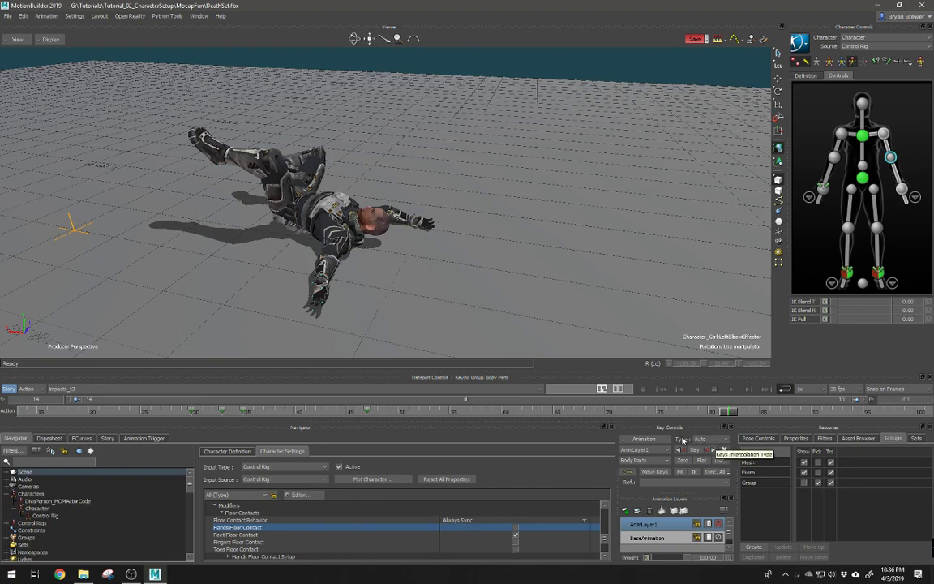
Rotate the left elbow effector at frame 88 to bring the forearm and hand closer to the floor
left_click(702, 412)
left_click_drag(701, 411, 253, 401)
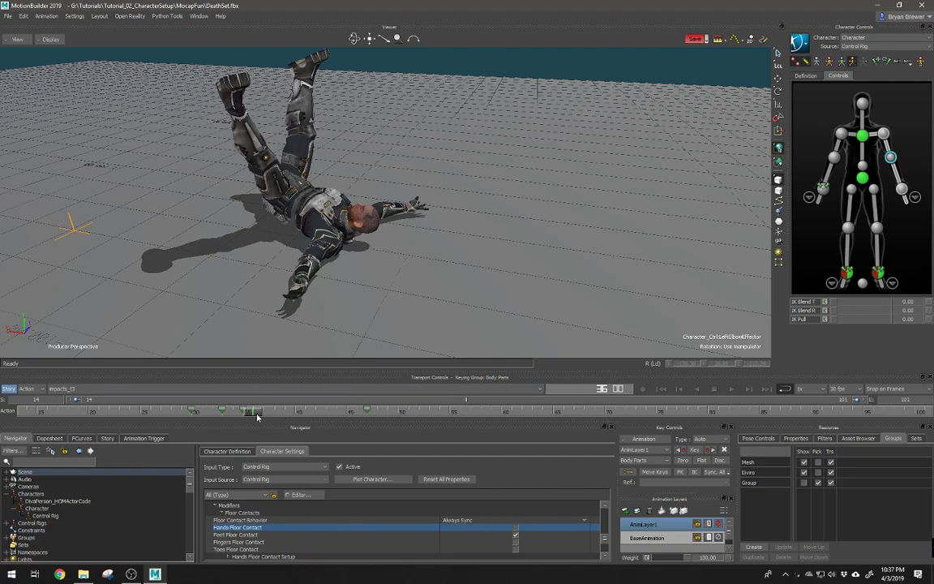
left_click_drag(257, 416, 789, 419)
left_click_drag(550, 306, 456, 272, "ctrl+shift")
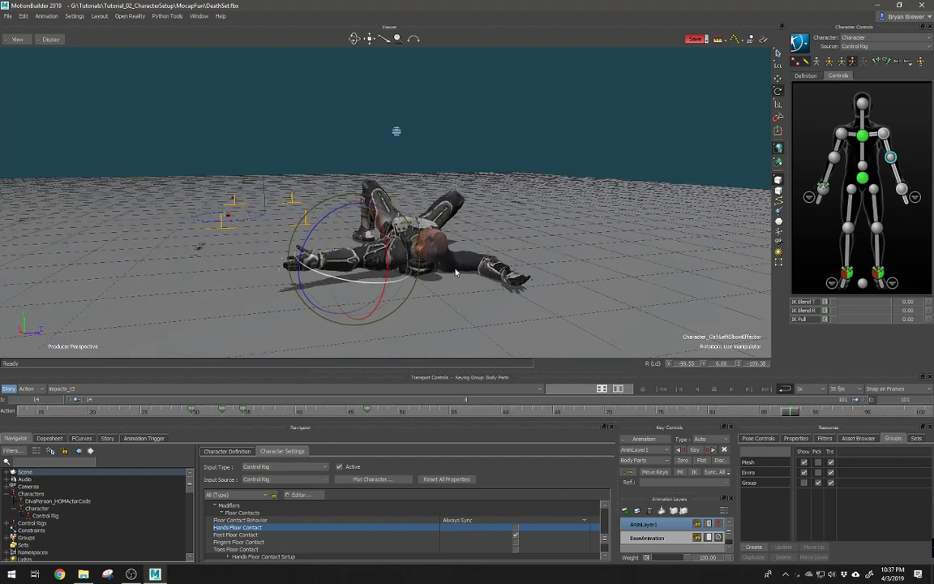
scroll(455, 273, "up", 2)
left_click_drag(328, 226, 320, 237)
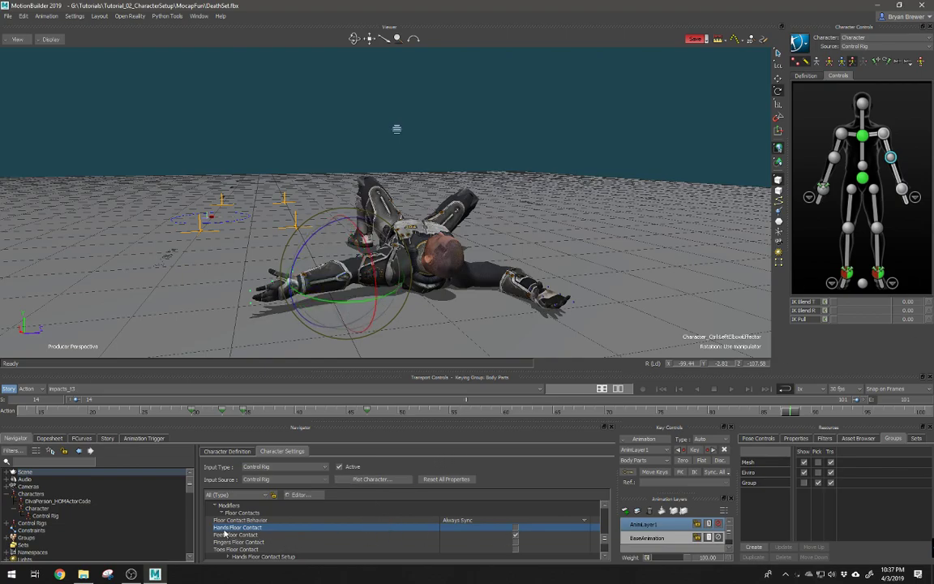
left_click_drag(306, 237, 319, 241)
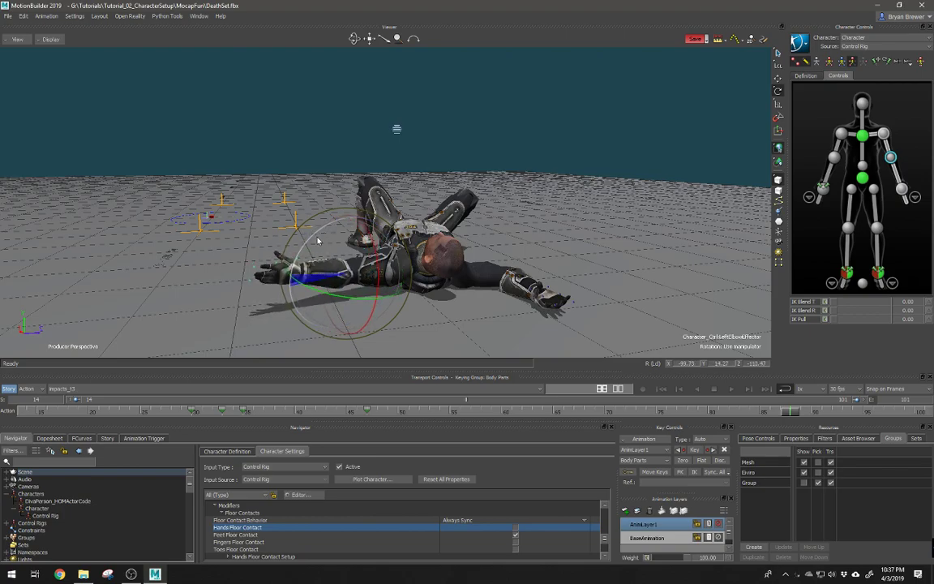
Rotate and key the left shoulder effector at frames 88 and 80 so the arm lies on the floor
left_click(884, 135)
left_click_drag(377, 219, 374, 223)
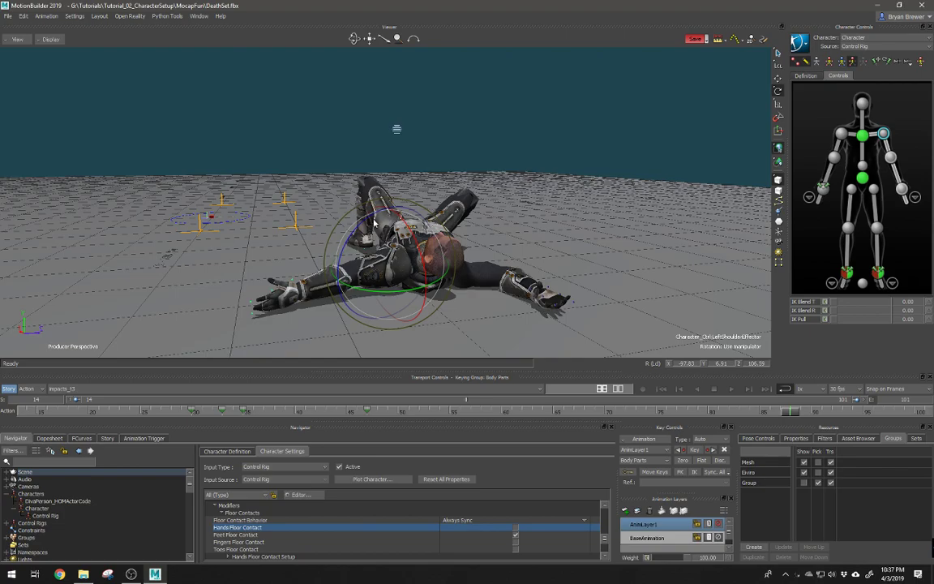
left_click_drag(804, 409, 706, 439)
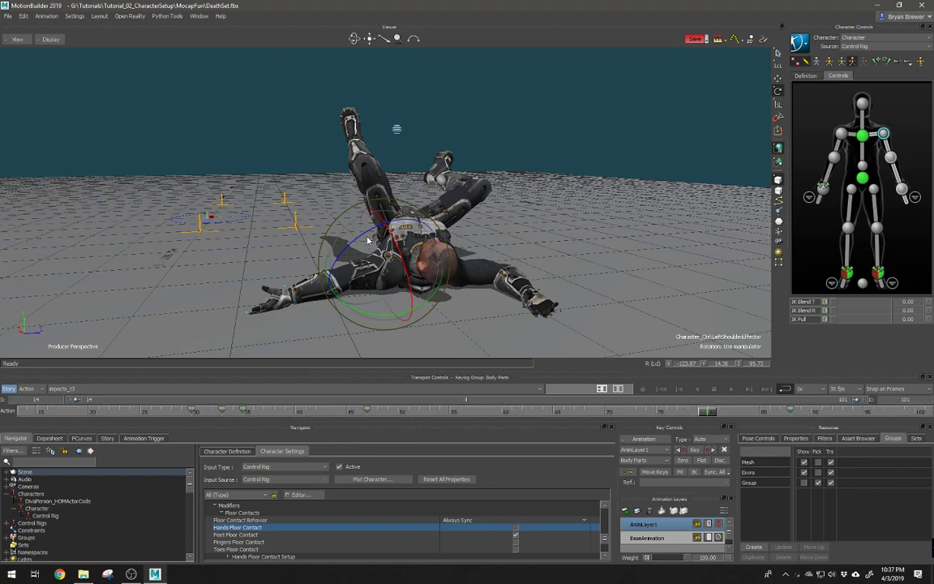
left_click_drag(365, 238, 367, 237)
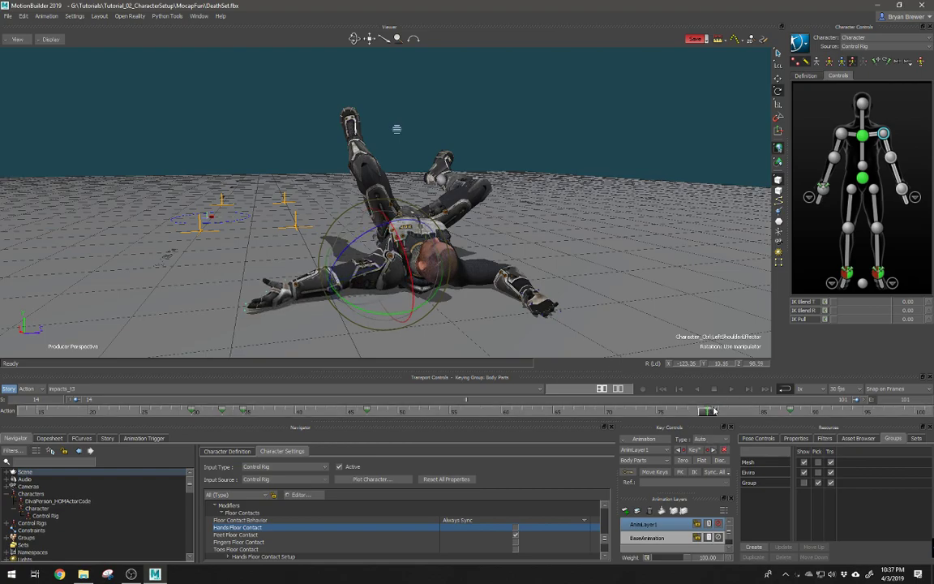
Check the final frame and play the whole fall from the start, examining the left arm from several angles
left_click_drag(715, 412, 922, 415)
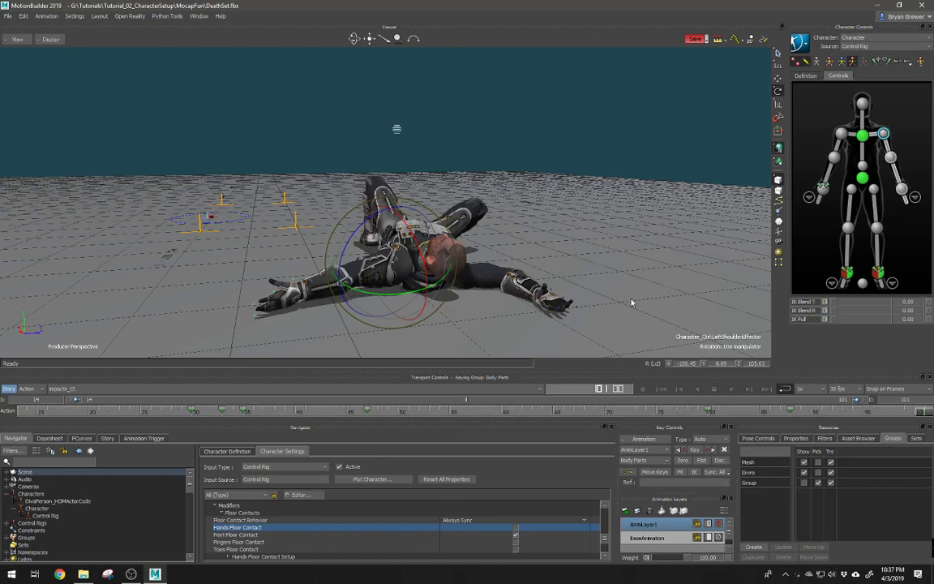
key("ctrl+space")
left_click_drag(584, 255, 542, 231, "ctrl+shift")
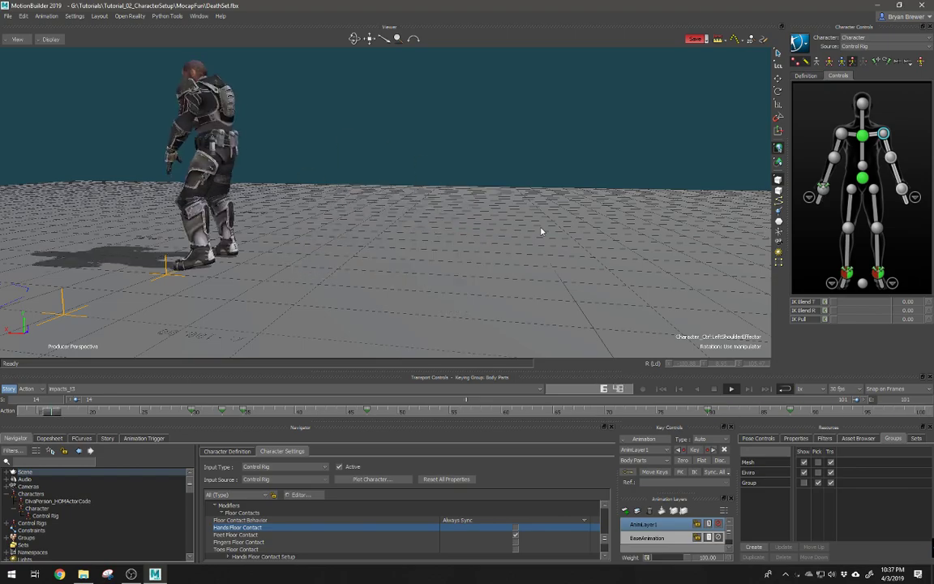
left_click_drag(545, 204, 515, 192, "ctrl+shift")
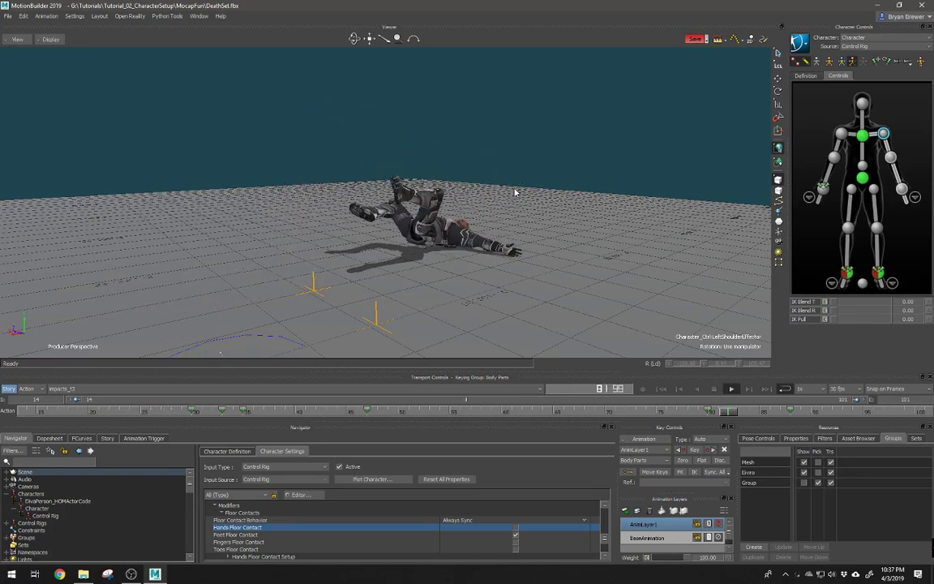
left_click_drag(465, 184, 371, 210, "ctrl+shift")
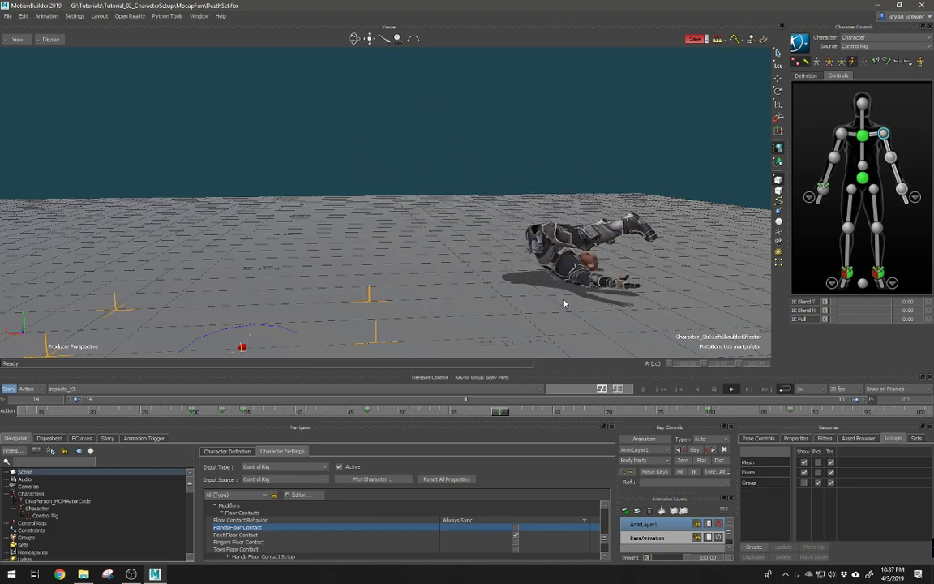
key("space")
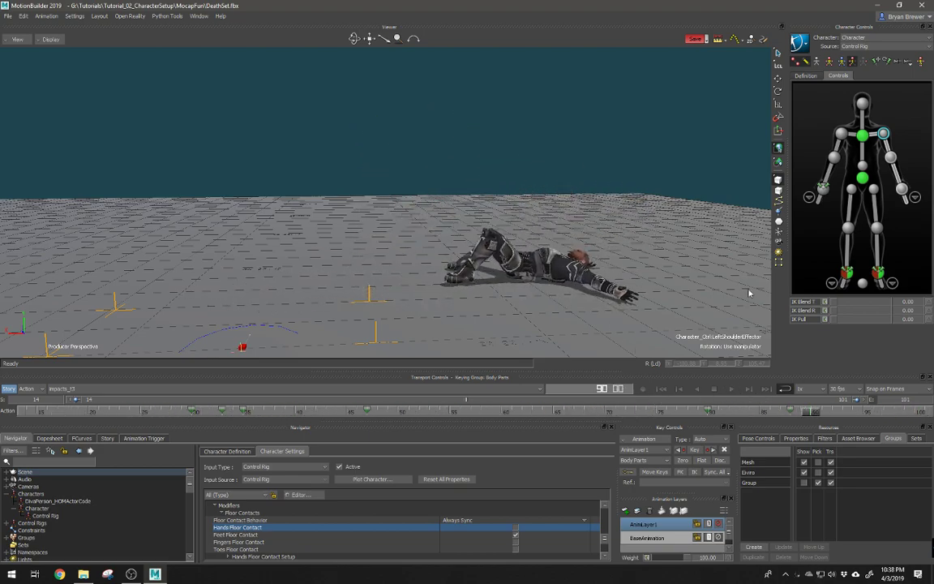
Bake the character's animation to the skeleton and plot it back to the control rig
left_click(800, 43)
mouse_move(750, 82)
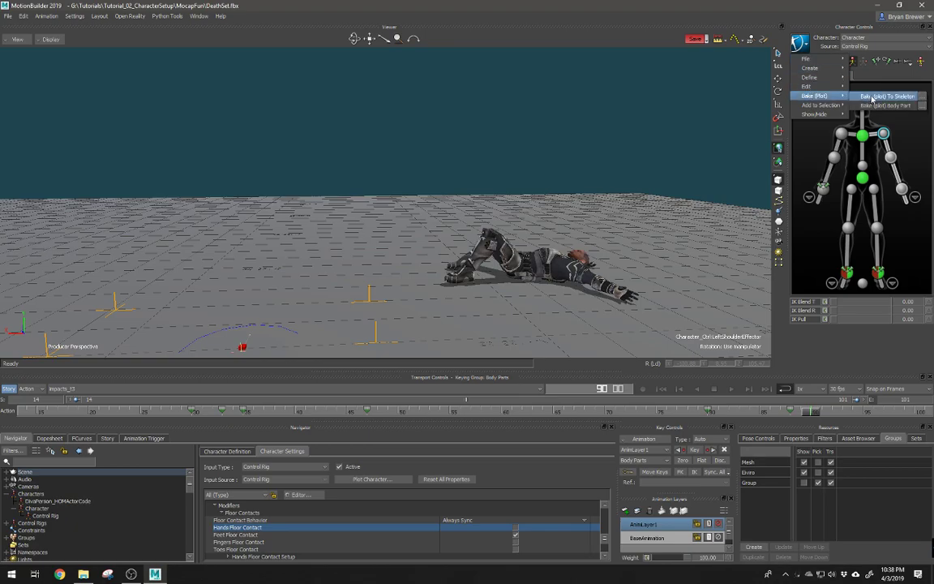
left_click(803, 90)
left_click(806, 47)
mouse_move(814, 96)
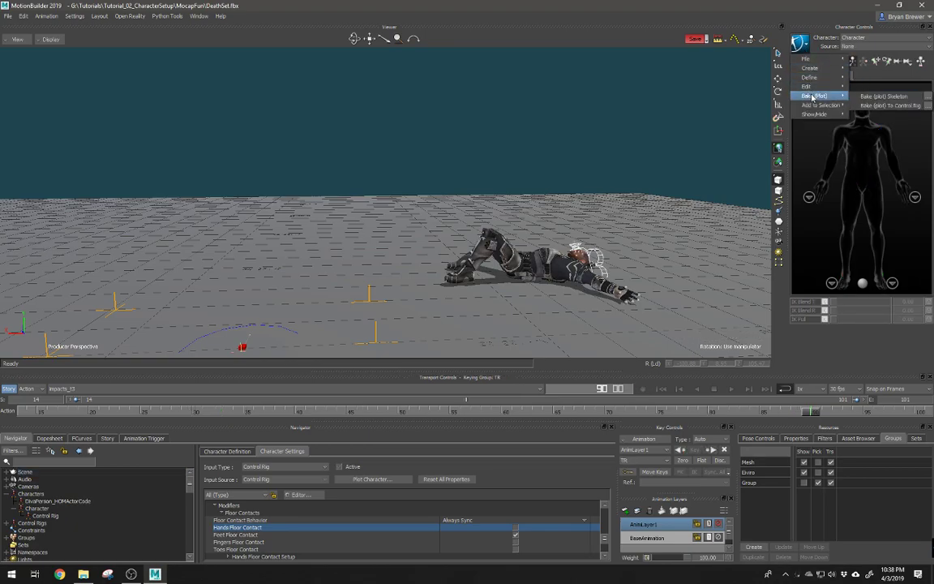
left_click(877, 107)
Show the Schematic view in a second pane and select the right hand's finger control nodes, excluding the thumb
scroll(541, 244, "up", 5)
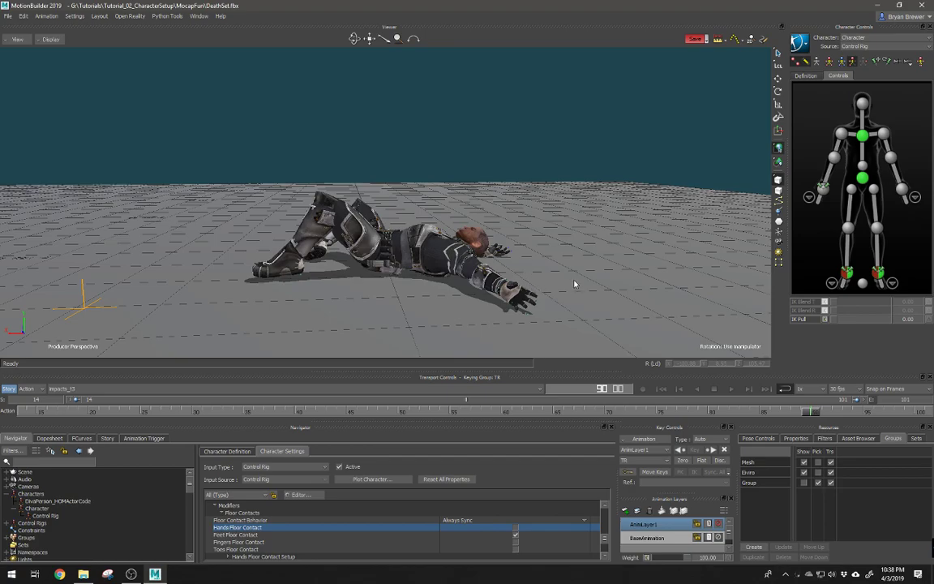
scroll(551, 297, "up", 2)
left_click_drag(519, 261, 543, 269, "alt")
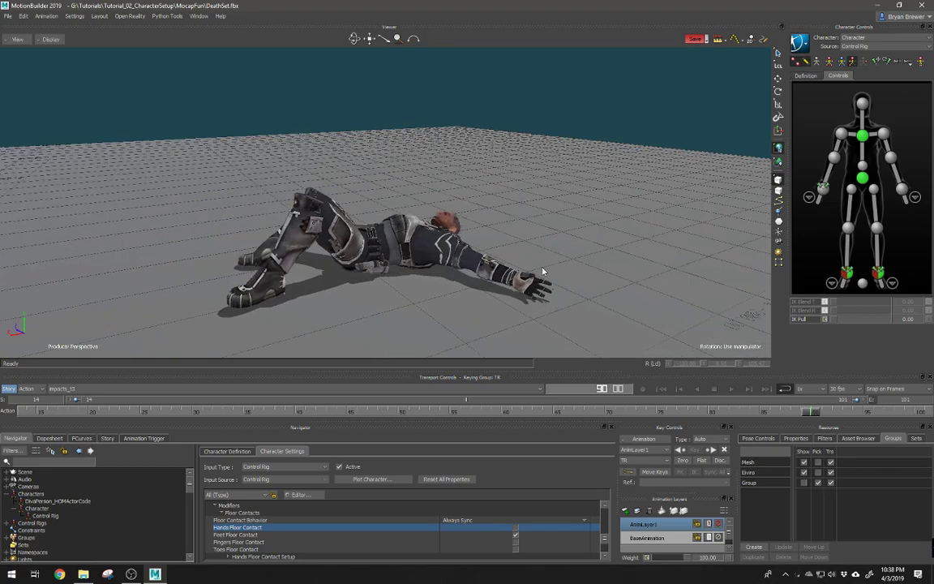
key("ctrl+2")
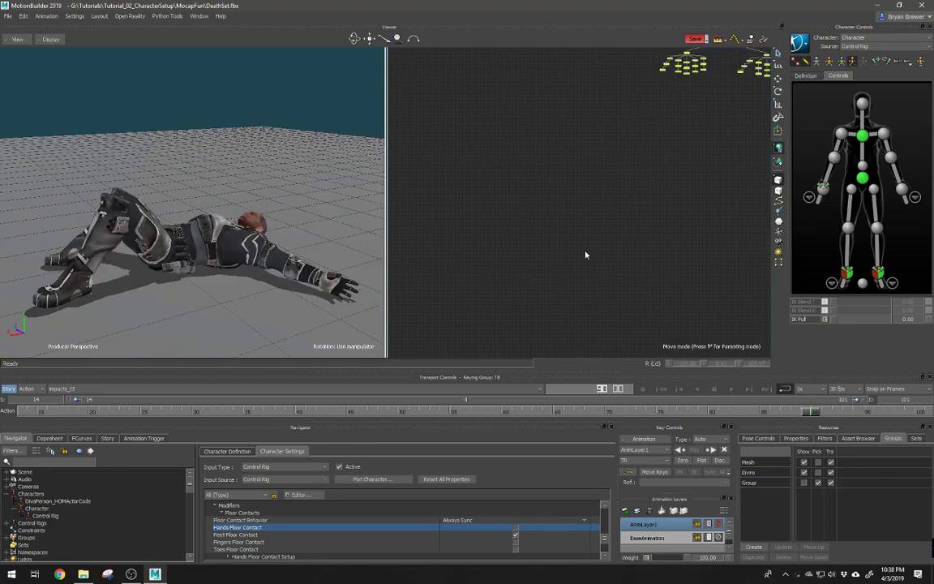
key("a")
scroll(605, 255, "down", 3)
middle_click_drag(609, 250, 524, 204, "alt")
scroll(568, 217, "down", 3)
middle_click_drag(615, 223, 658, 243, "alt")
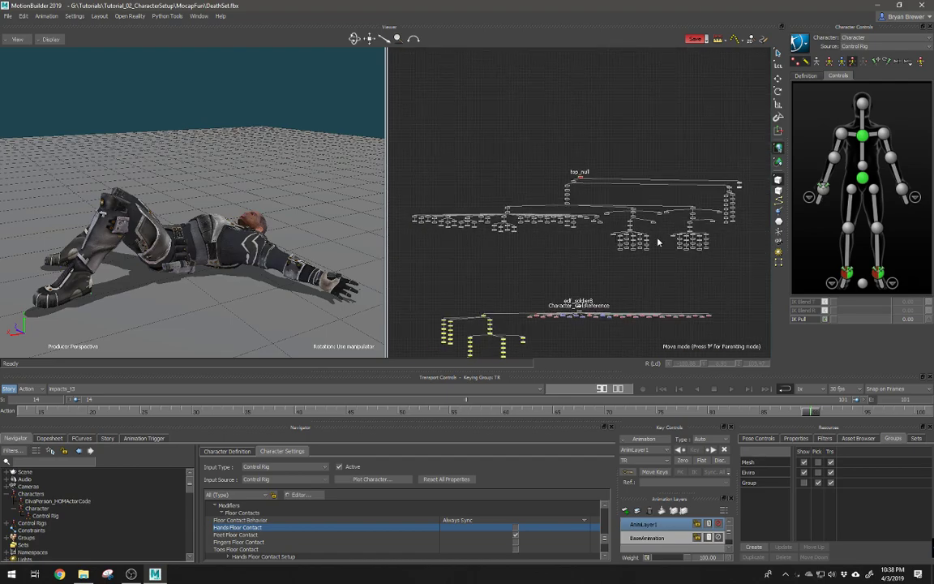
scroll(658, 242, "up", 8)
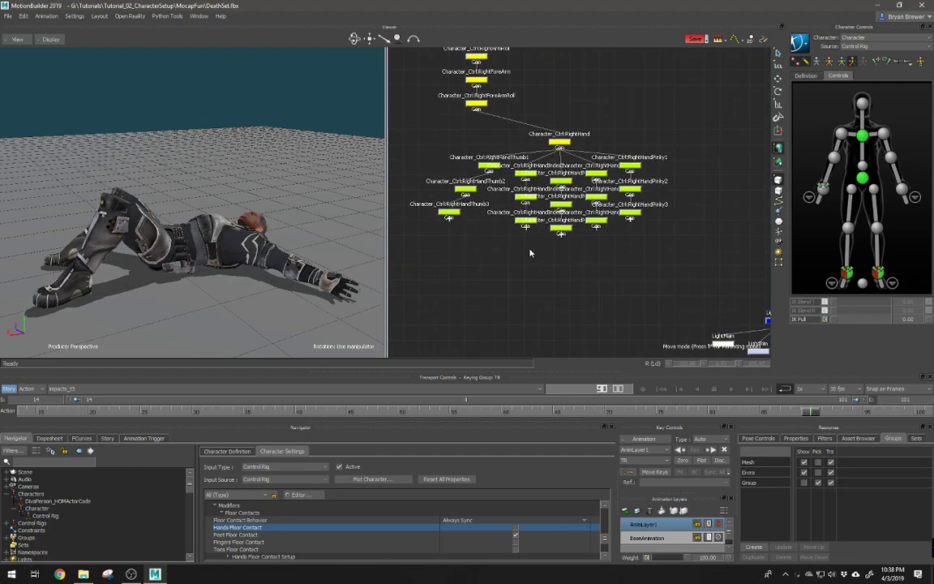
middle_click_drag(531, 254, 601, 260, "alt")
left_click_drag(650, 283, 640, 267)
left_click_drag(528, 184, 529, 184)
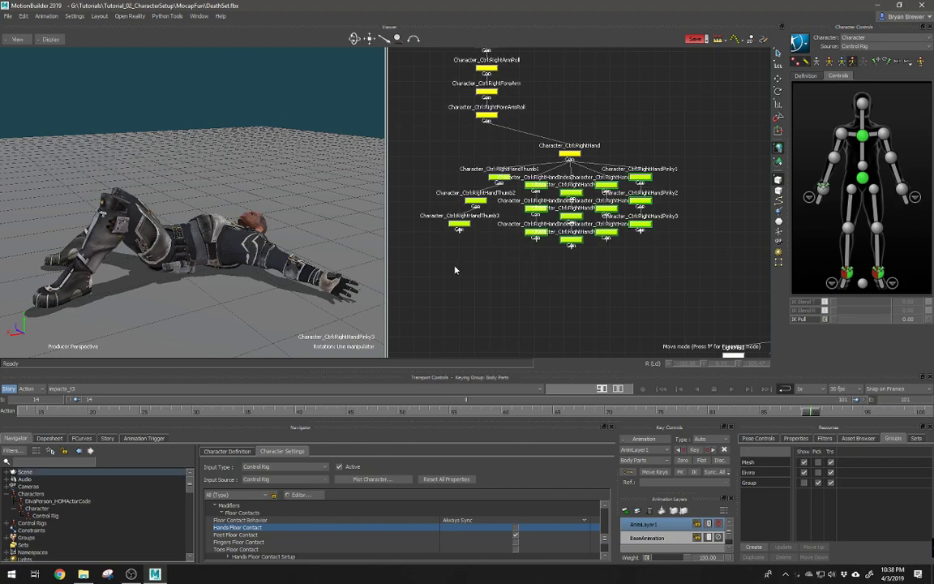
Select the left hand's finger control nodes without the thumb, rotate them to a local Z of about 30, and inspect the pose deselected
middle_click_drag(463, 260, 657, 282, "alt")
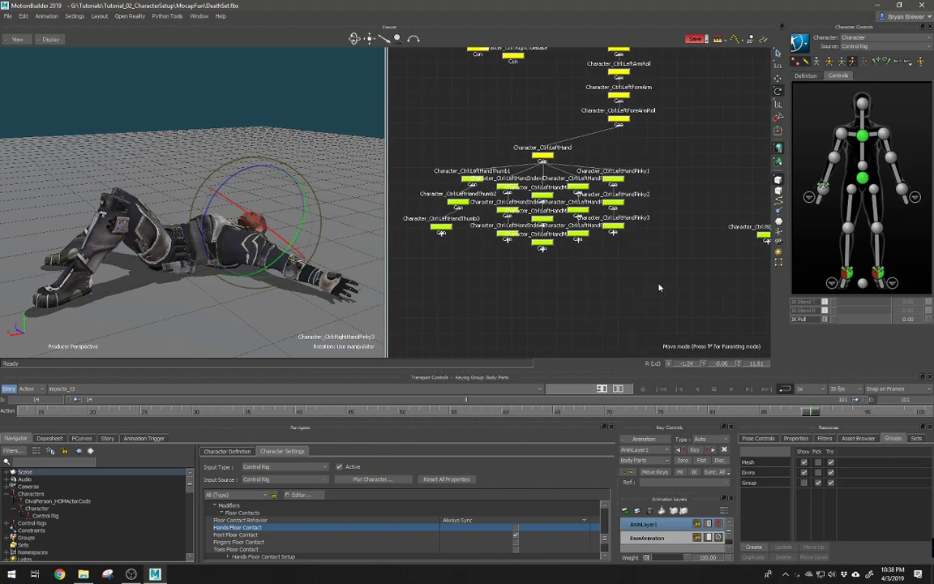
left_click_drag(660, 284, 502, 176)
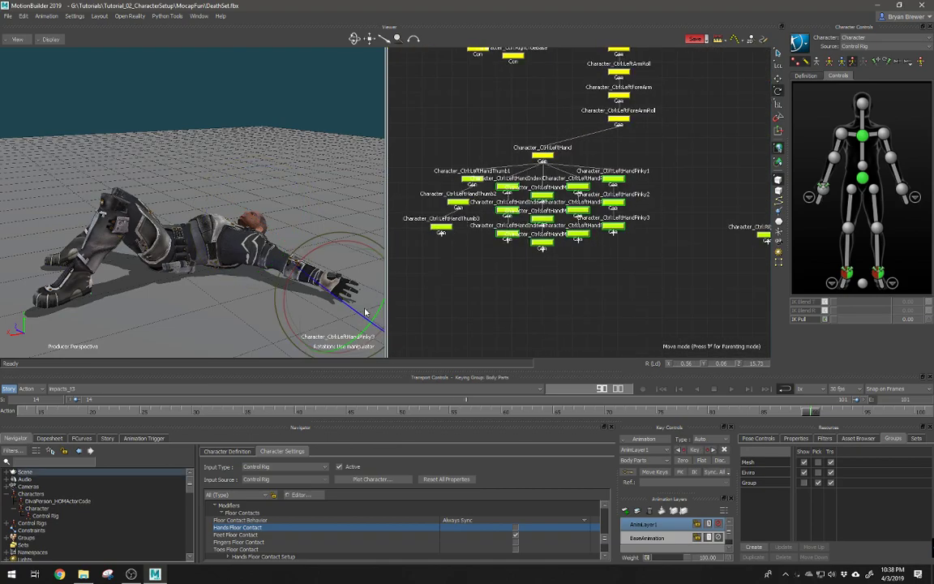
left_click_drag(365, 312, 149, 215, "alt")
key("f")
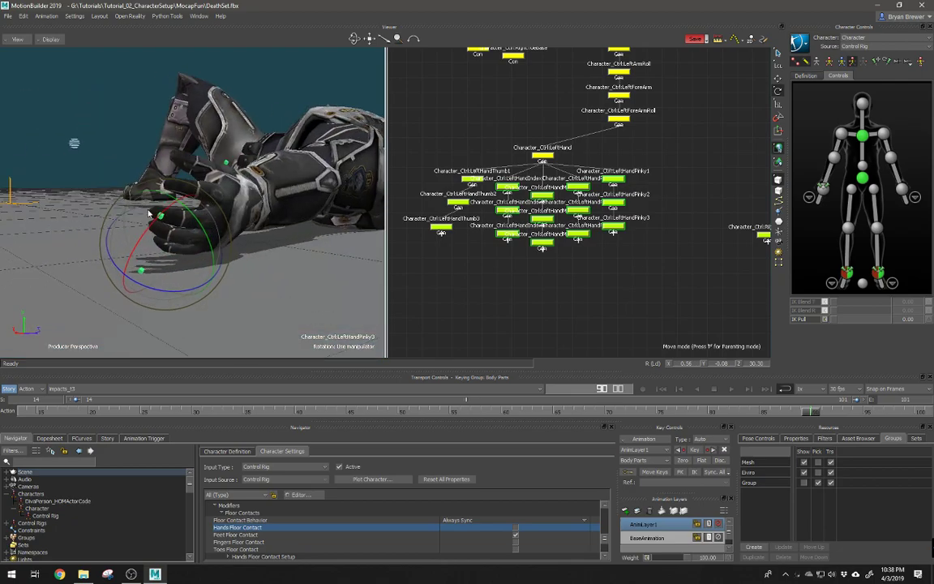
left_click_drag(170, 292, 172, 293)
left_click(434, 302)
right_click_drag(337, 264, 278, 229, "alt")
left_click_drag(241, 228, 219, 252, "alt")
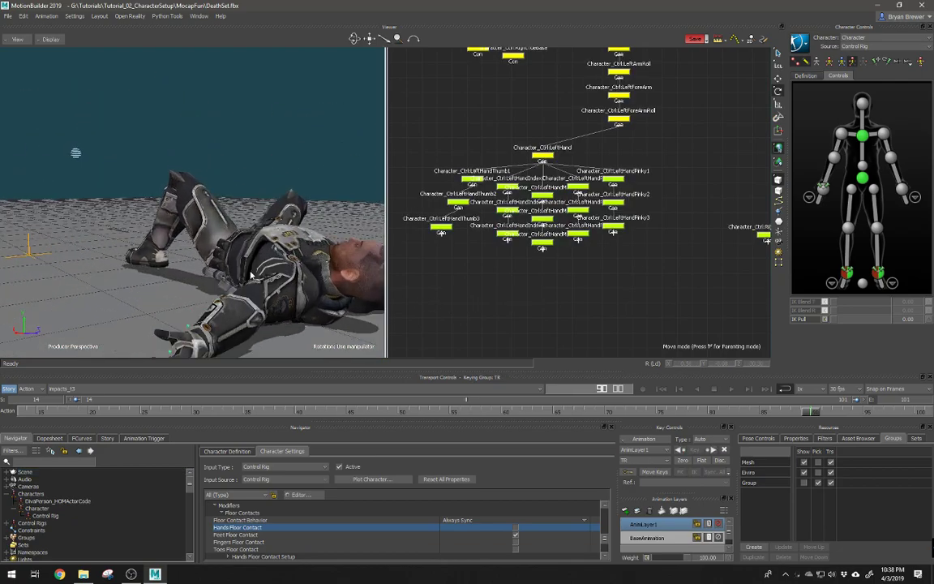
right_click_drag(268, 250, 243, 239, "alt")
left_click_drag(244, 240, 222, 295, "alt")
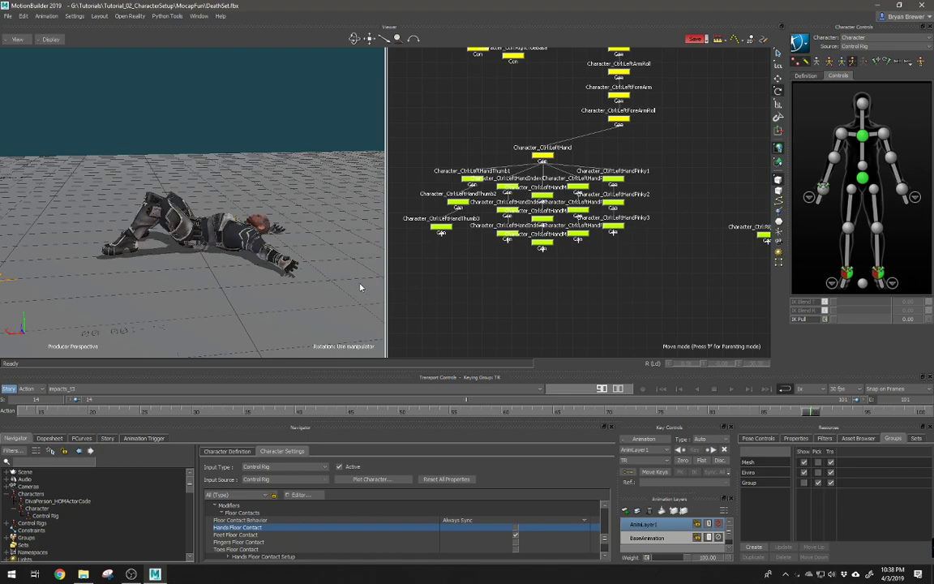
Return to the start of the fall, select the head effector, and play the take up to the ground impact
scroll(201, 248, "down", 5)
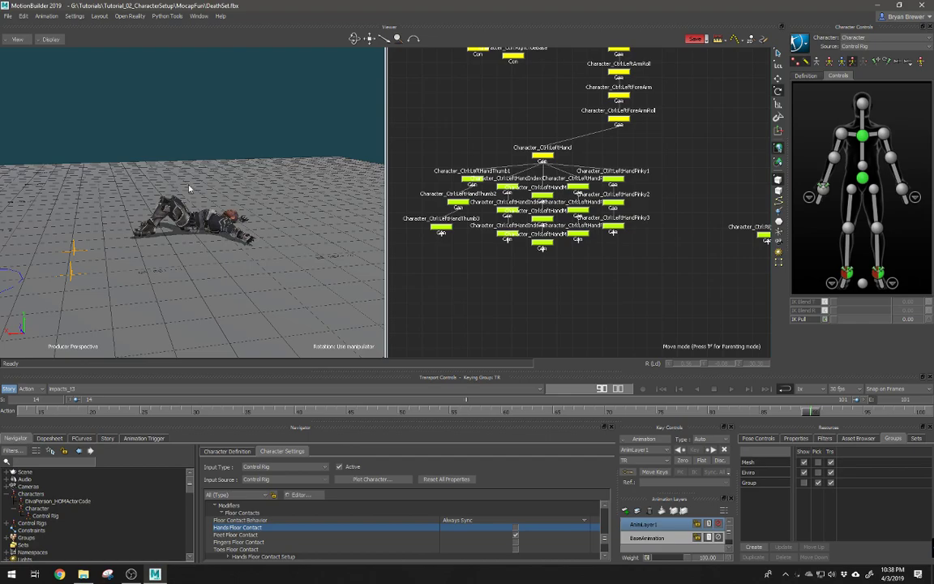
left_click_drag(46, 412, 9, 420)
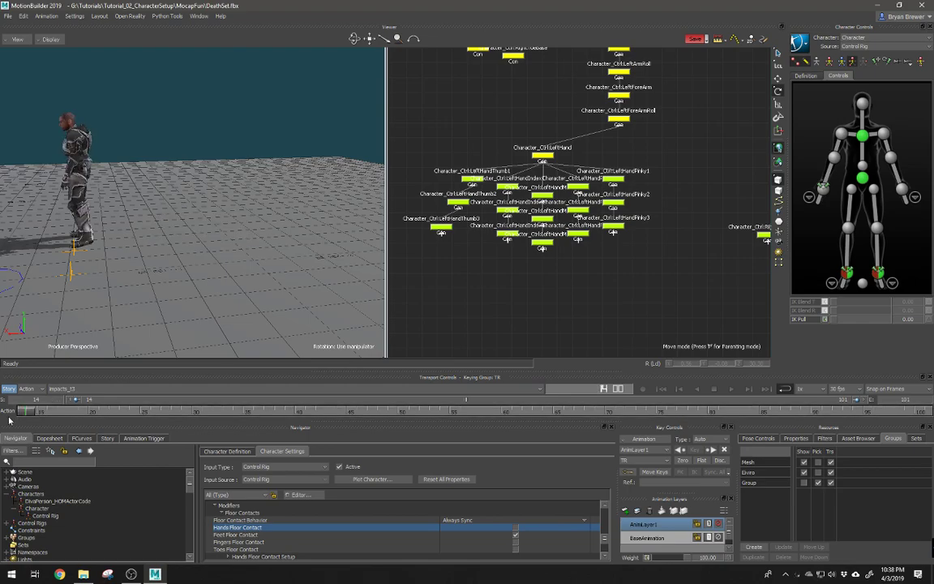
left_click_drag(134, 268, 243, 266, "ctrl+shift")
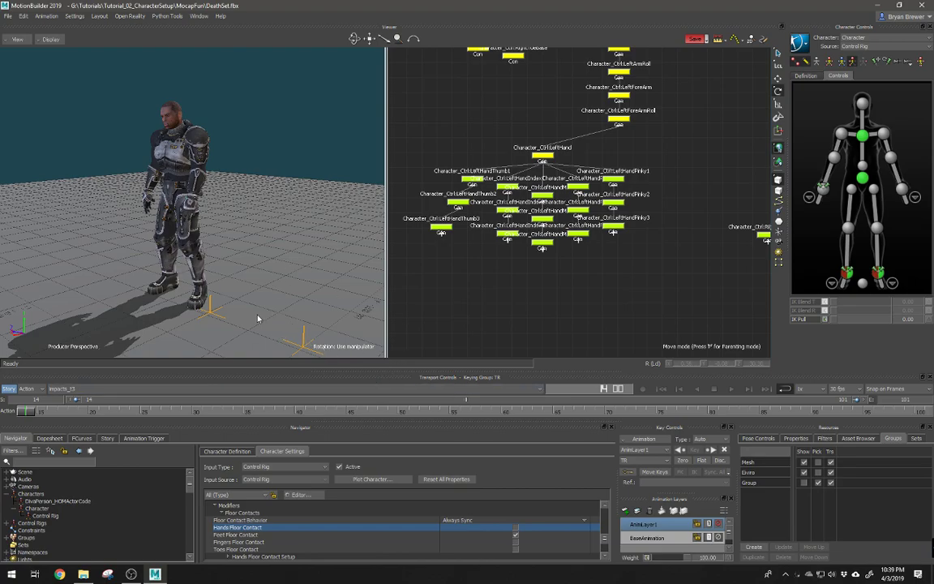
left_click(863, 104)
key("space")
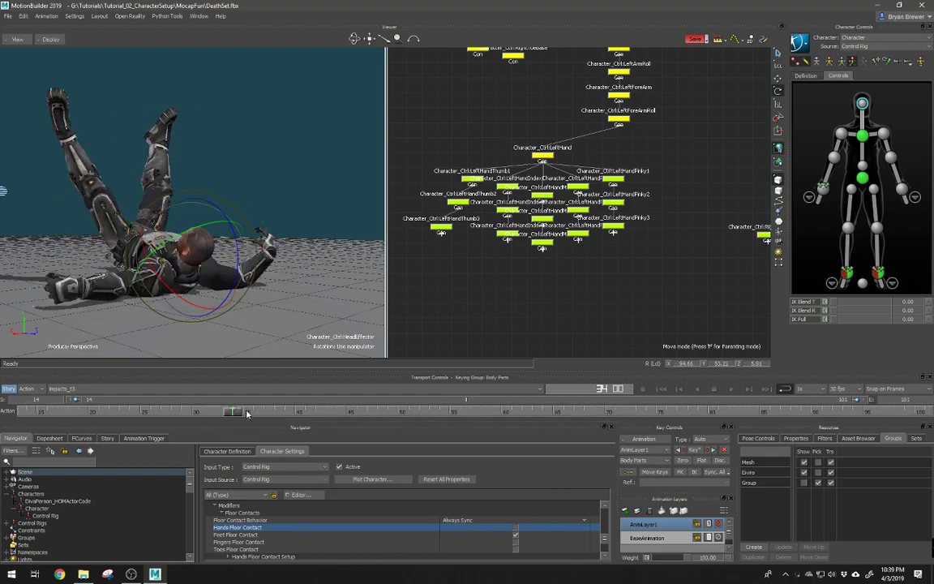
Rotate the head effector clear of the floor at frame 35 on AnimLayer1 and set a zero key at frame 38
left_click_drag(233, 414, 241, 412)
left_click_drag(245, 316, 227, 328)
left_click_drag(240, 412, 276, 418)
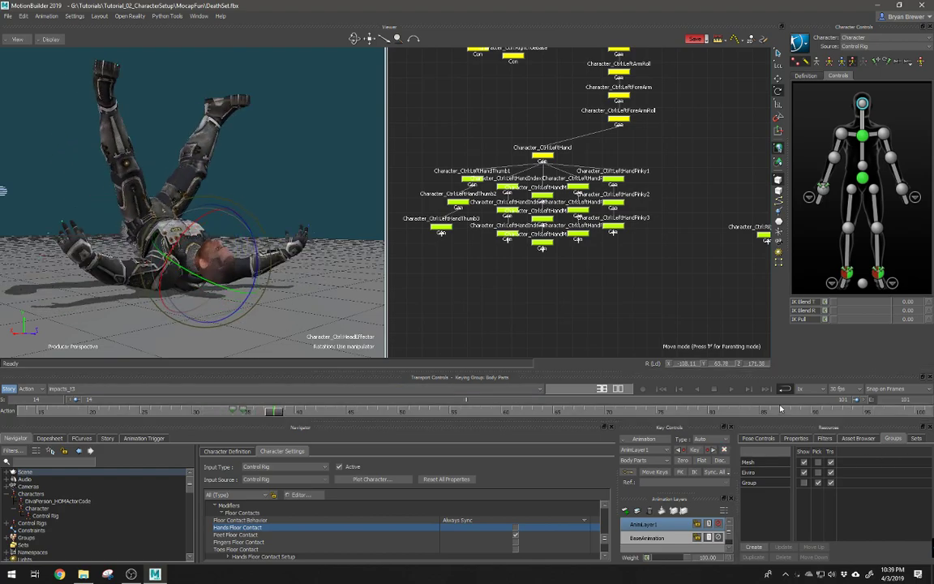
left_click(683, 460)
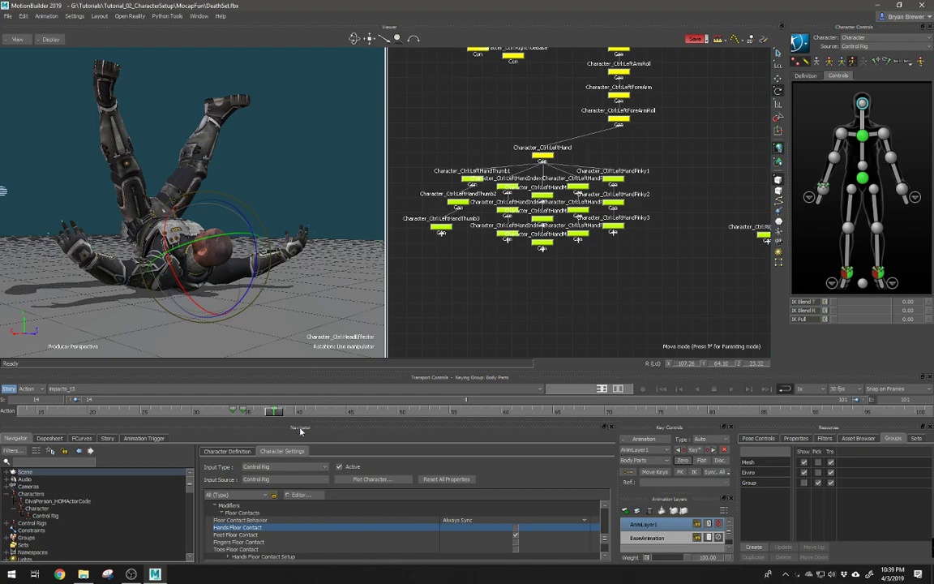
Rotate and key the head effector at frames 41, 51 and 73 to keep the head out of the floor
left_click_drag(274, 413, 302, 421)
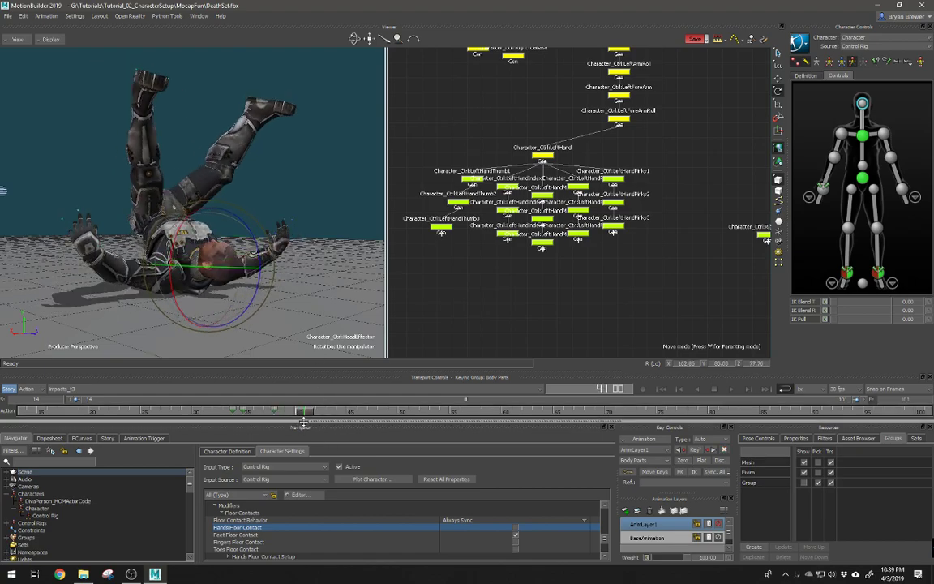
left_click_drag(246, 290, 253, 333)
left_click(324, 417)
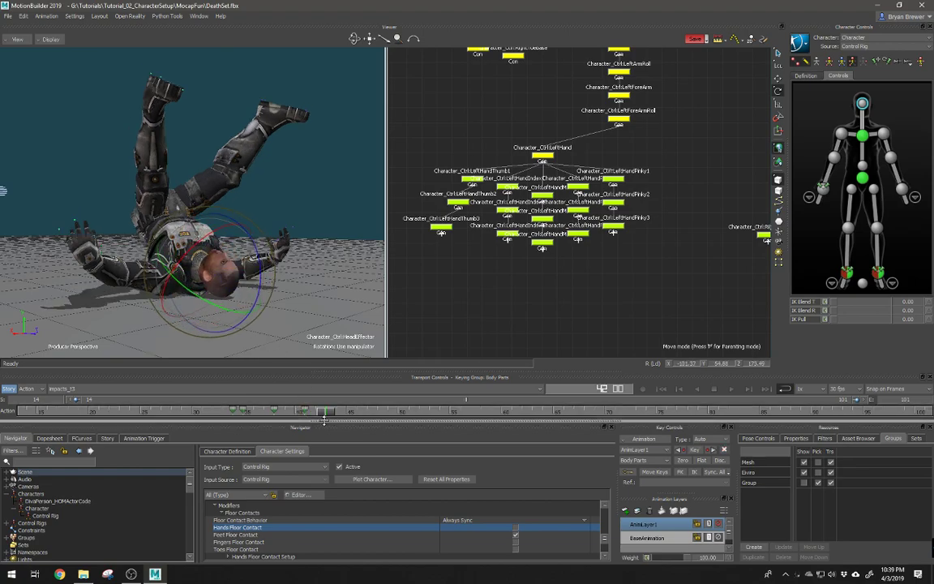
left_click_drag(324, 417, 405, 412)
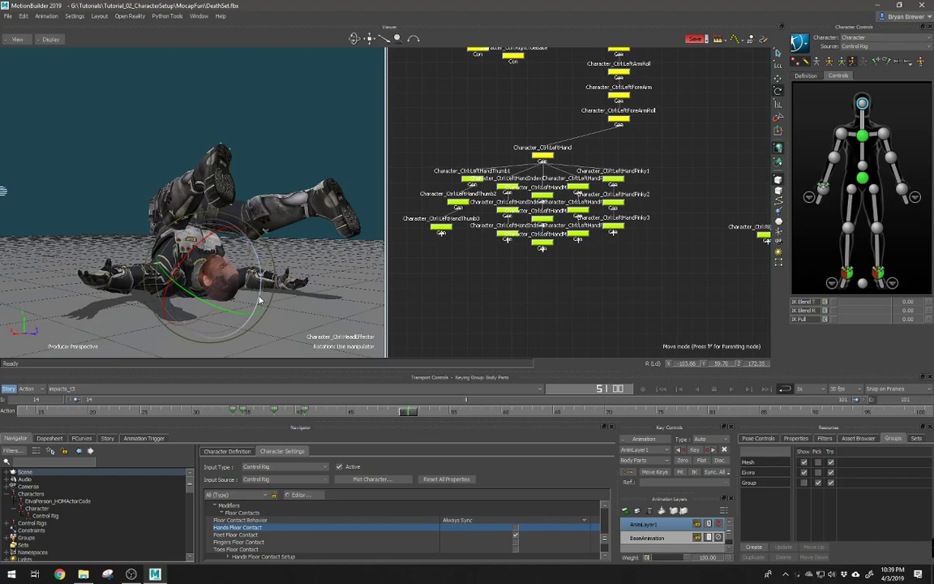
left_click_drag(407, 415, 640, 434)
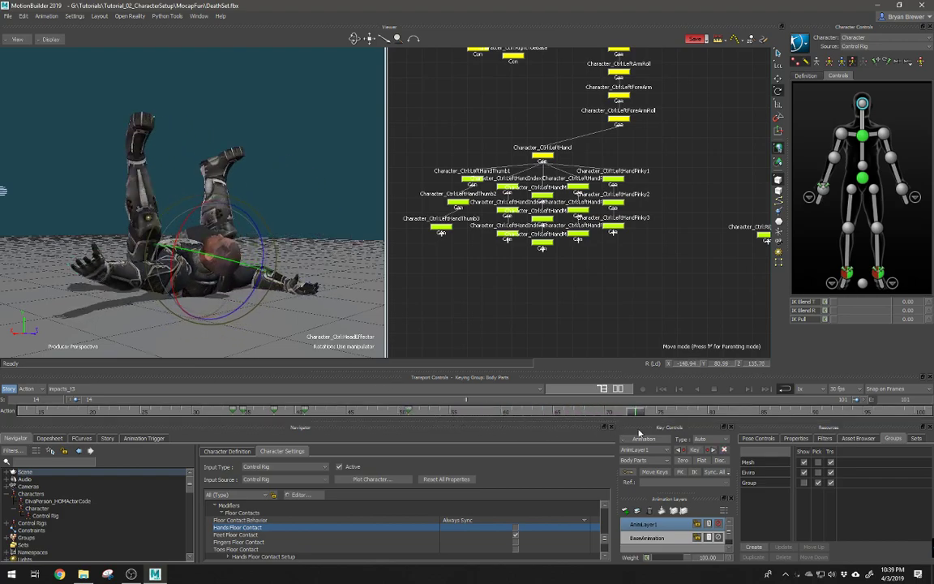
left_click_drag(248, 305, 235, 243)
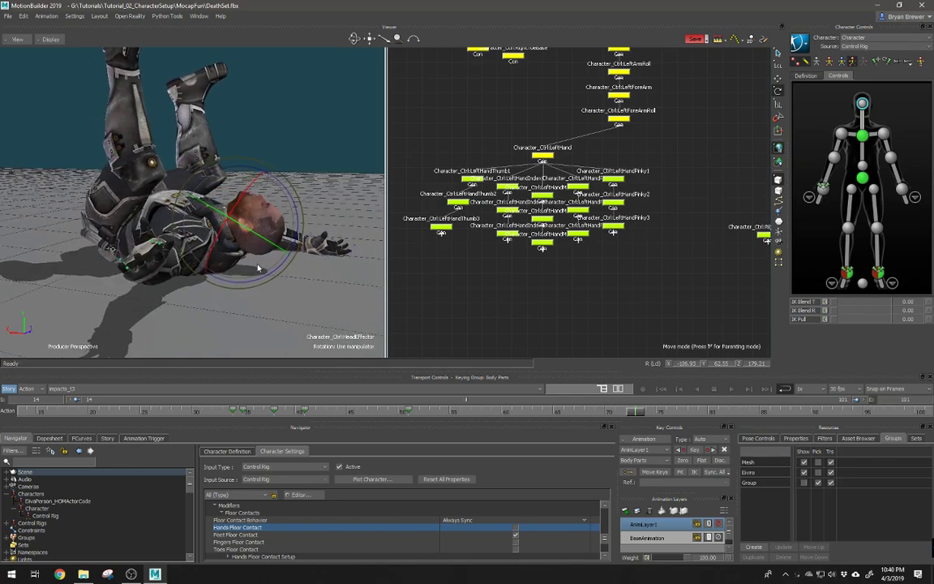
Adjust the head effector's position at frame 73 and check the motion through the end of the take
key("t")
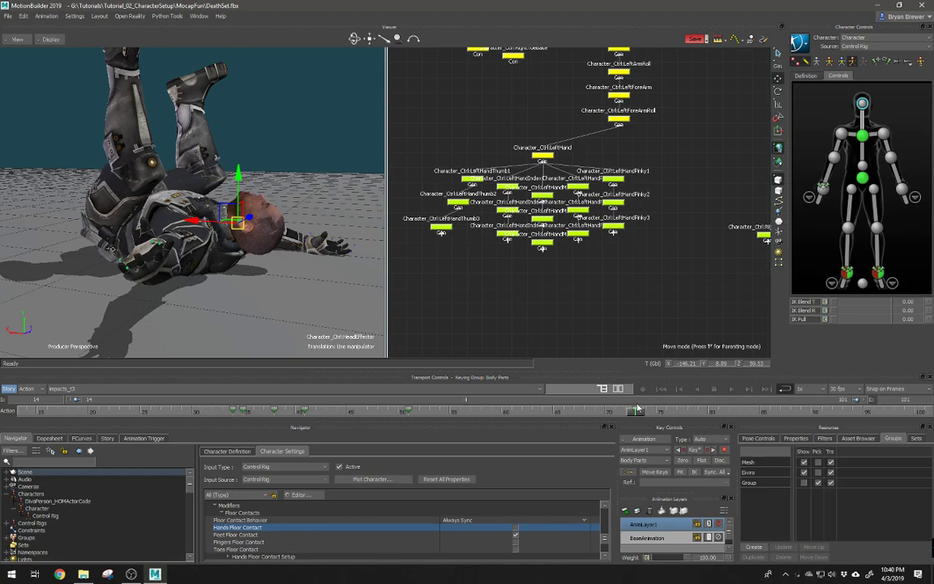
left_click_drag(640, 413, 717, 439)
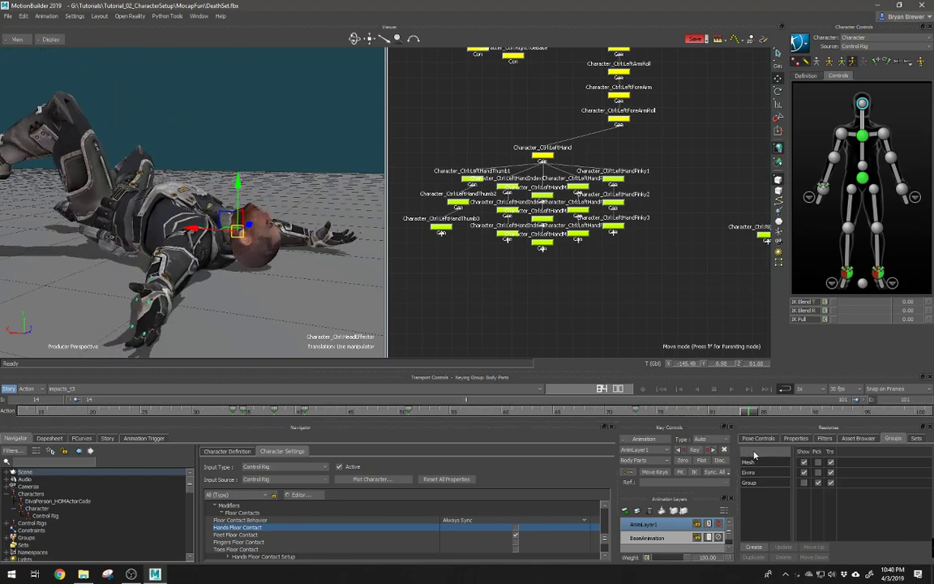
scroll(288, 290, "down", 4)
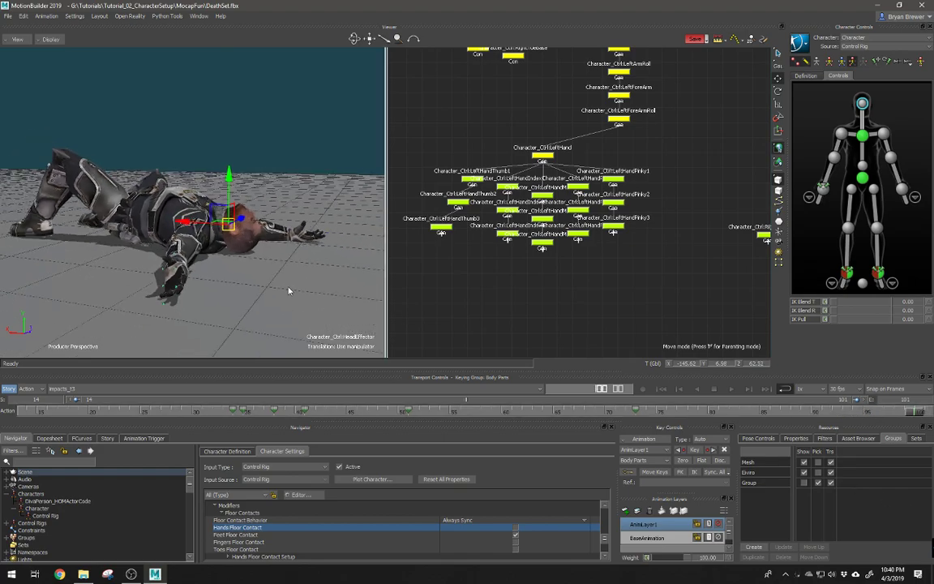
left_click_drag(288, 291, 264, 279, "ctrl+shift")
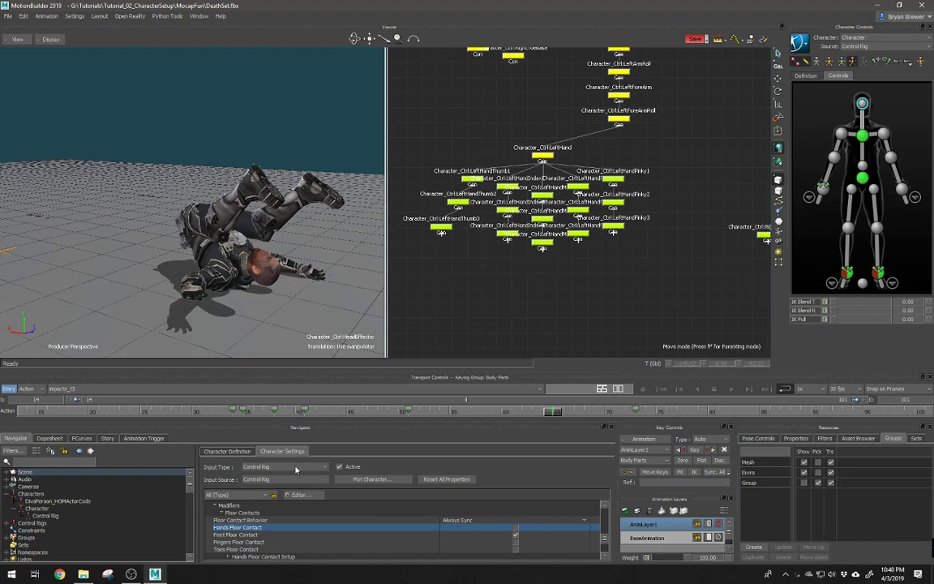
Show the head effector's rotation curves in FCurves and inspect the head up close in the perspective view
left_click(82, 438)
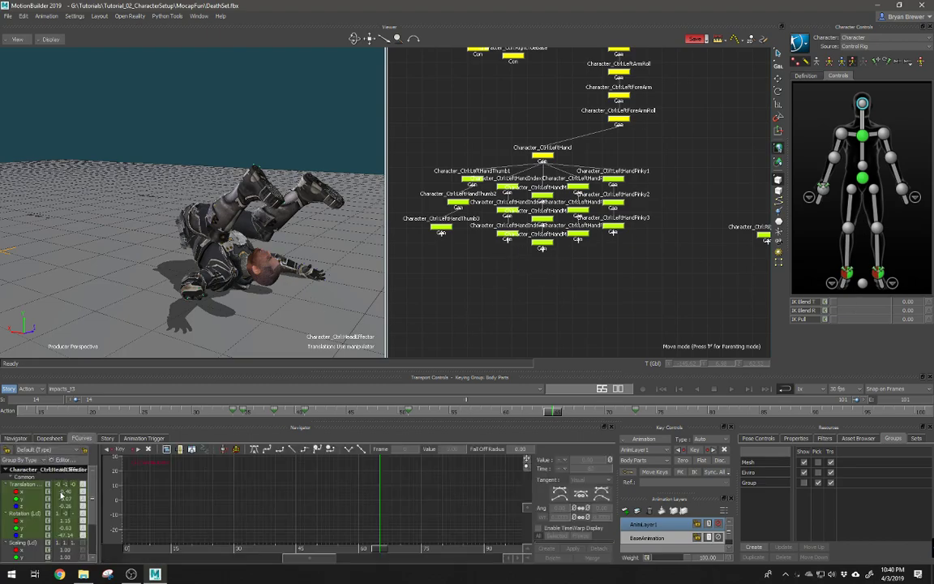
left_click(14, 519)
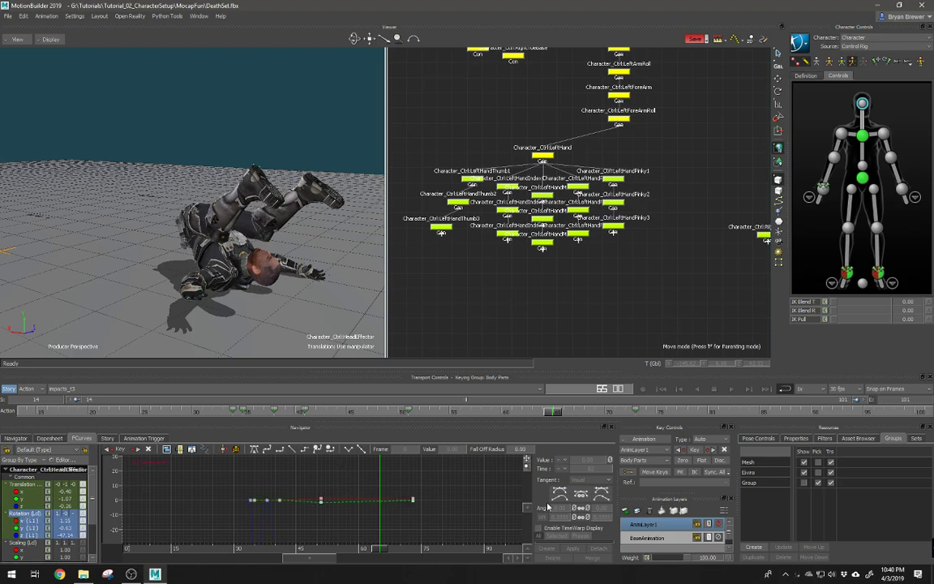
key("f")
right_click_drag(318, 279, 160, 249, "alt")
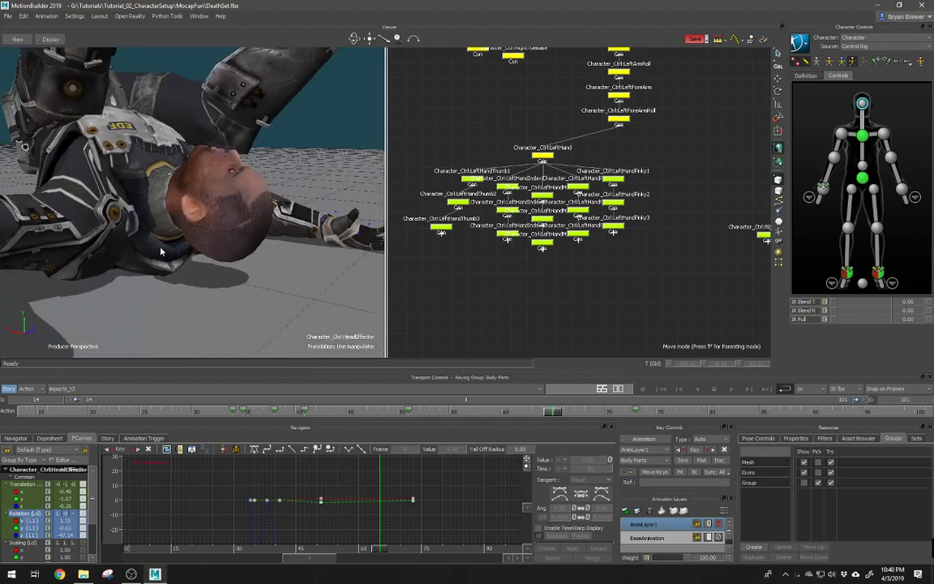
left_click_drag(161, 249, 207, 246, "alt")
key("e")
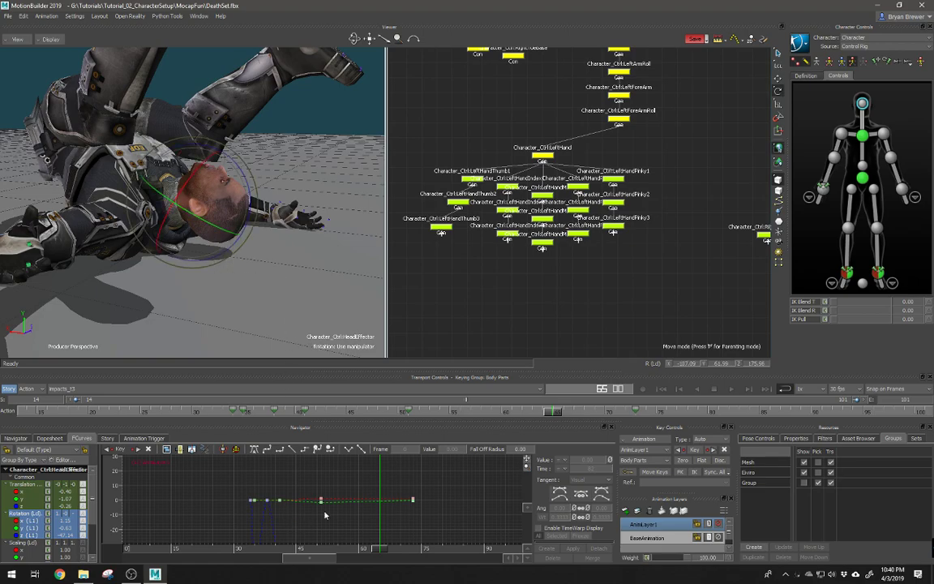
Isolate and frame the head effector's Z rotation curve and go to its key at frame 38
left_click(30, 536)
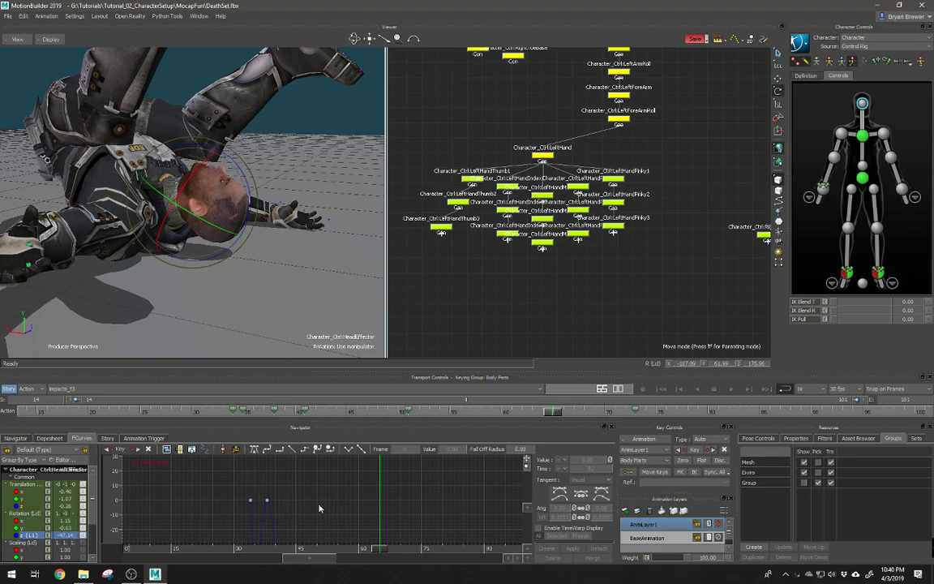
key("a")
right_click_drag(368, 503, 330, 496, "alt")
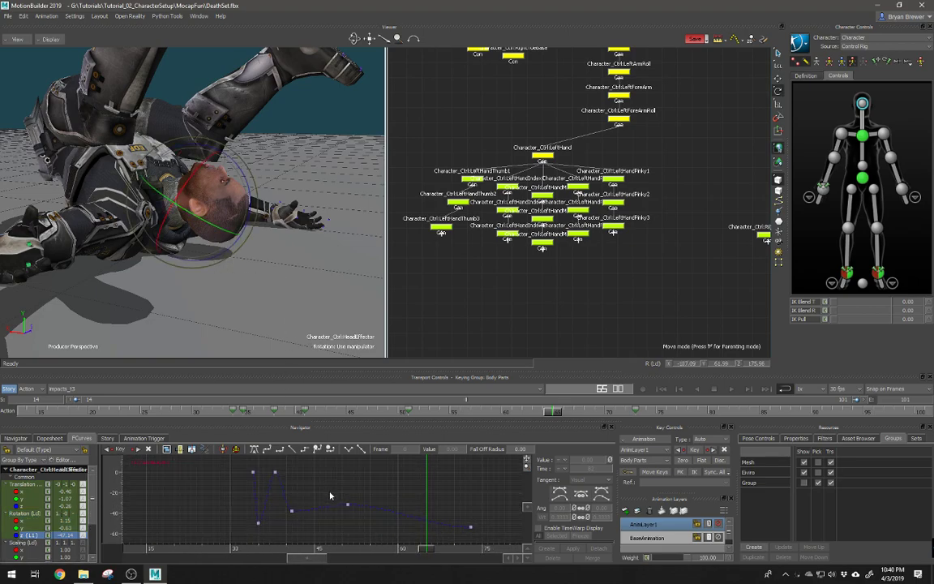
left_click_drag(426, 550, 277, 546)
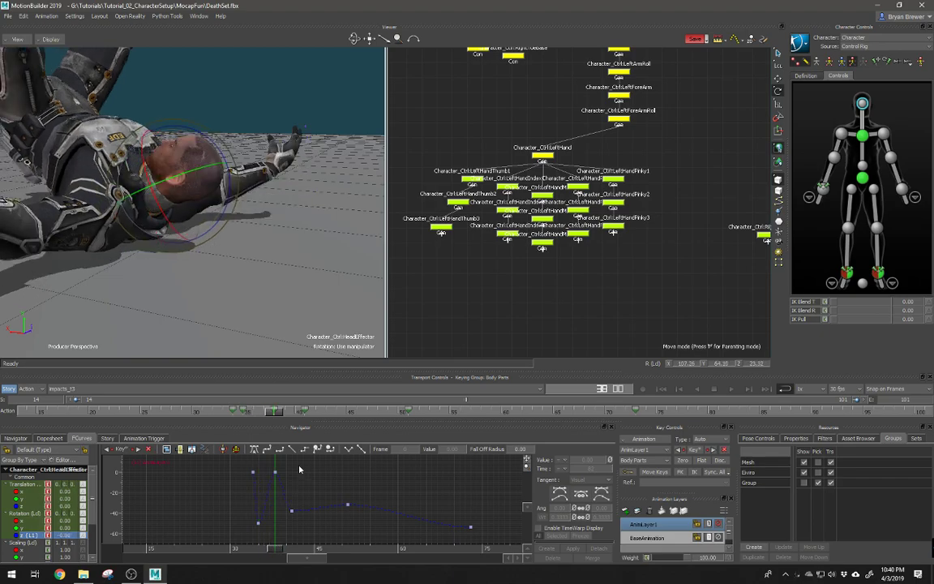
Try lowering the head effector's Z rotation key at frame 38, and undo the change
left_click_drag(269, 486, 271, 487)
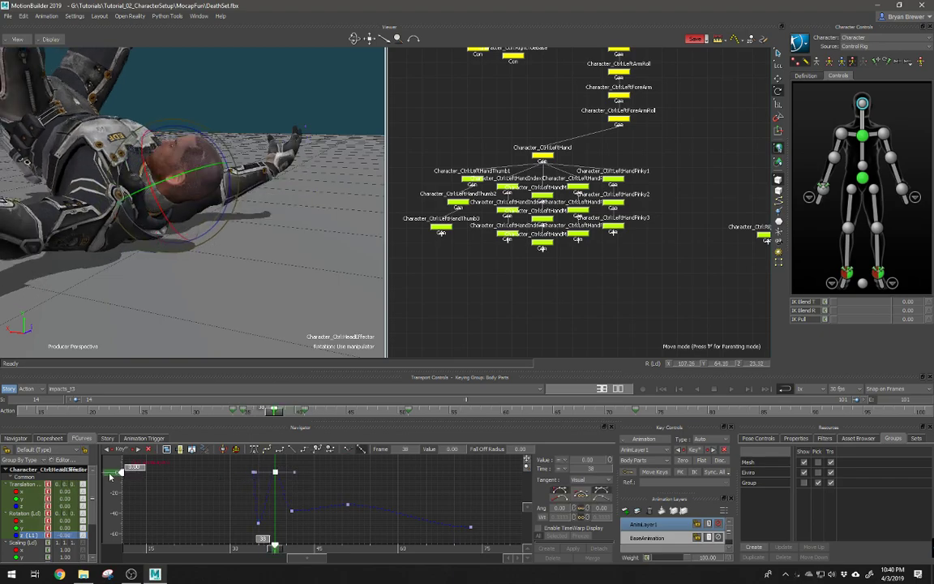
left_click_drag(119, 472, 116, 501)
key("ctrl+z")
Select the Character_Ctrl:Head node in the Schematic view and frame its rotation curves in FCurves
scroll(610, 202, "down", 5)
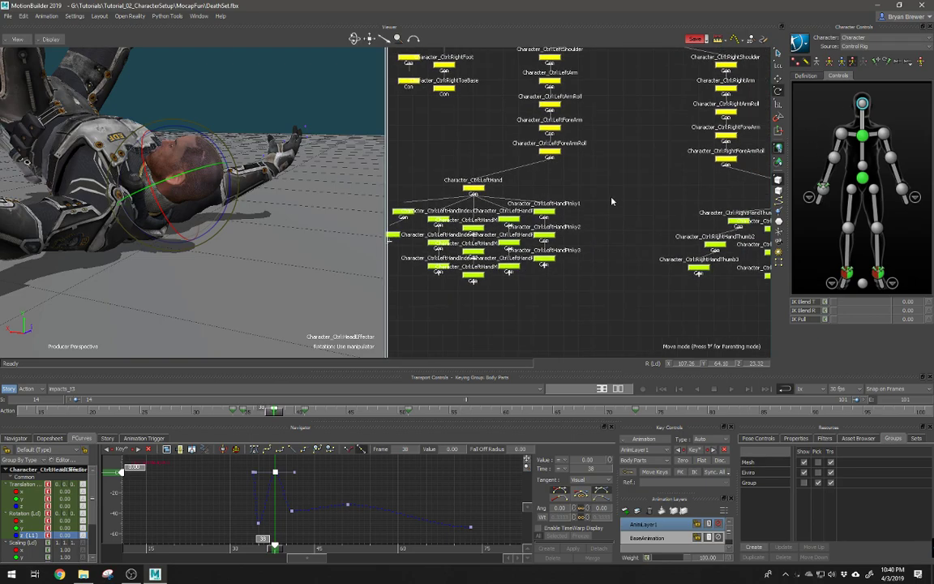
scroll(631, 201, "up", 5)
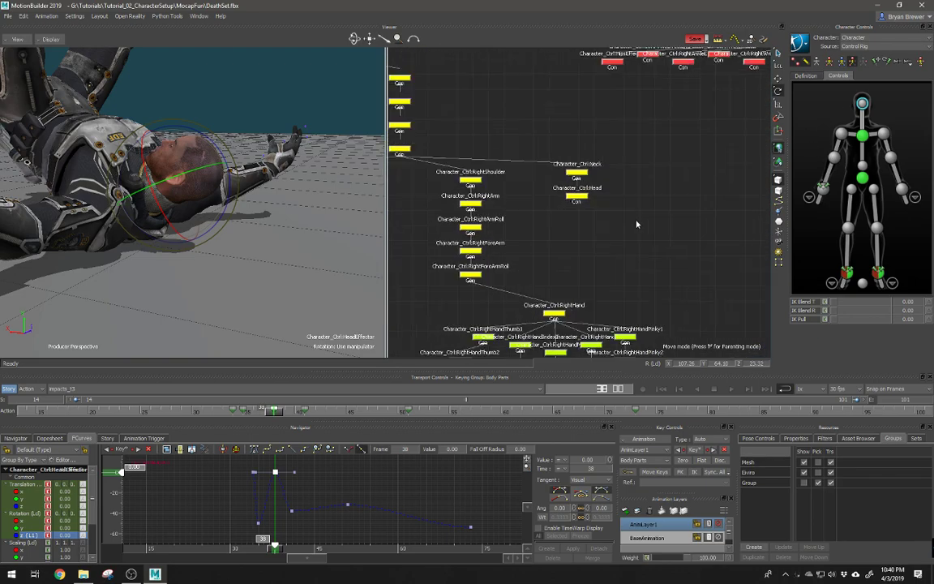
left_click_drag(613, 225, 497, 192)
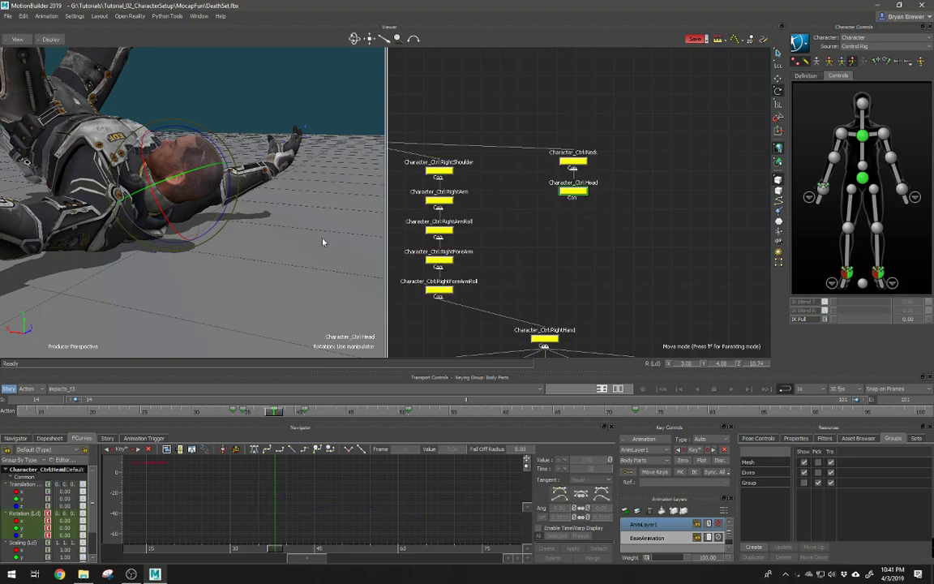
left_click(20, 515)
key("a")
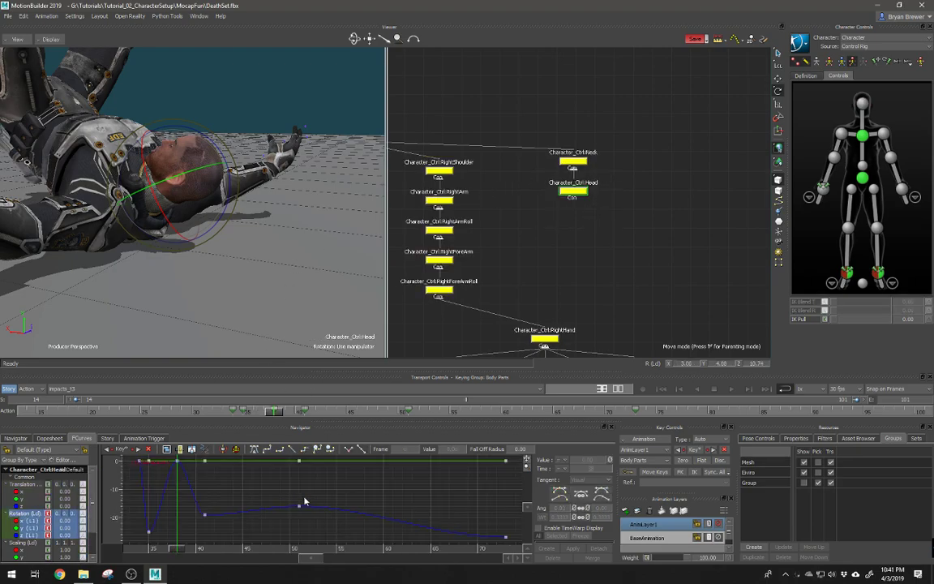
Try adjusting the Head node's Z rotation key at frame 38 and select the head effector again
left_click_drag(235, 488, 260, 499, "shift")
left_click(28, 535)
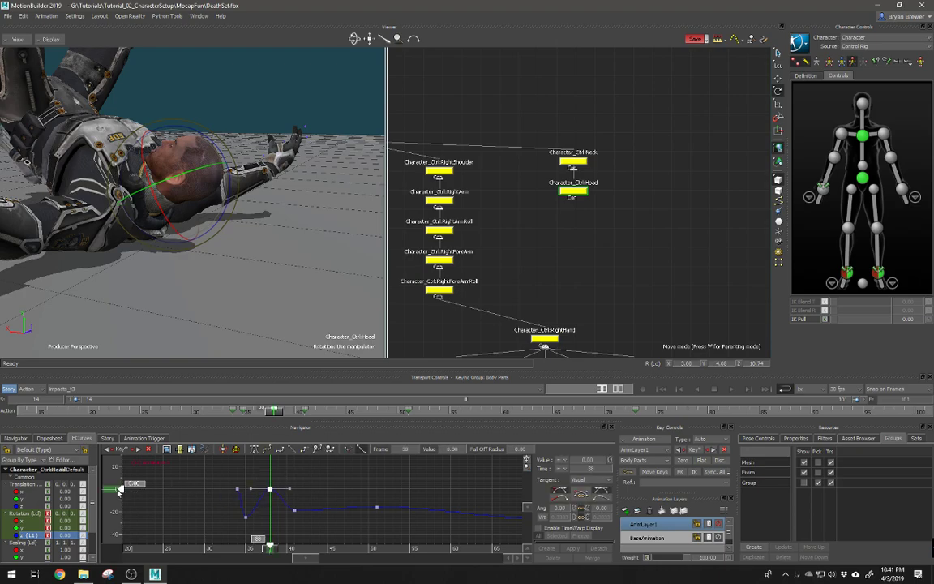
mouse_move(119, 490)
left_mouse_down()
mouse_move(119, 522)
mouse_move(120, 490)
left_mouse_up()
left_click(863, 103)
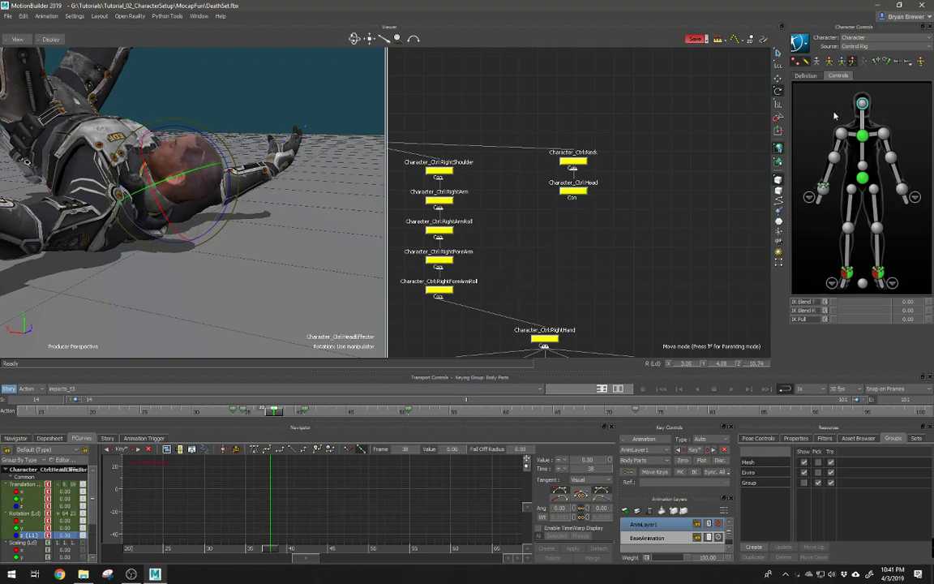
Deselect everything, inspect the frame 38 pose from several angles, and cycle the viewport display mode to X-Ray
left_click(281, 206)
left_click_drag(281, 206, 246, 172, "ctrl+shift")
key("ctrl+a")
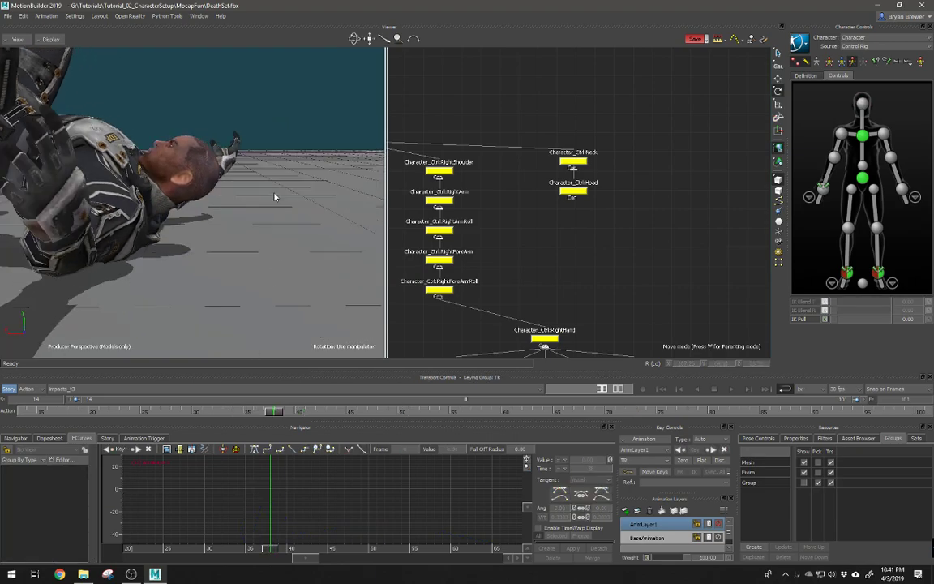
mouse_move(294, 191)
left_mouse_down("shift")
mouse_move(331, 199)
mouse_move(294, 191)
left_mouse_up("shift")
key("ctrl+a")
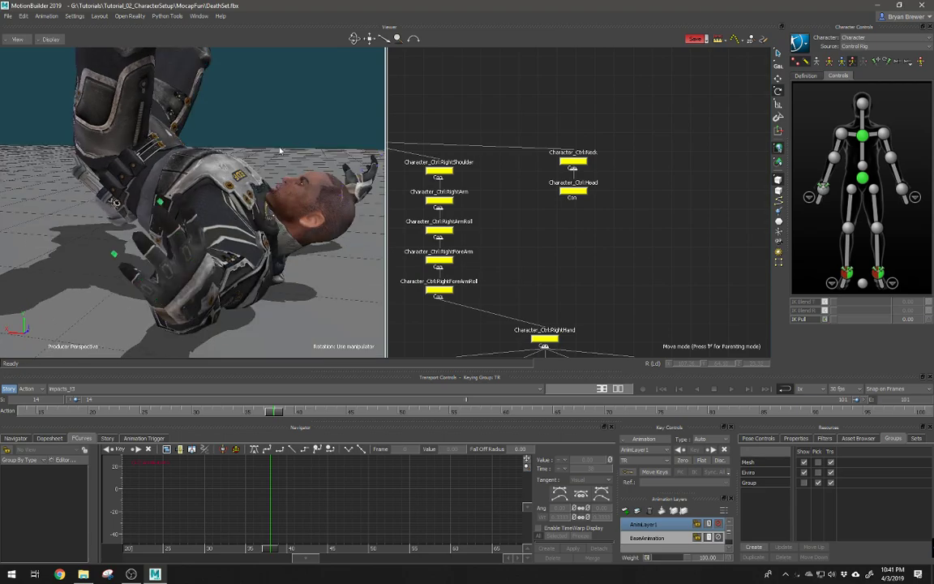
key("ctrl+a")
left_click_drag(279, 151, 184, 158, "ctrl+shift")
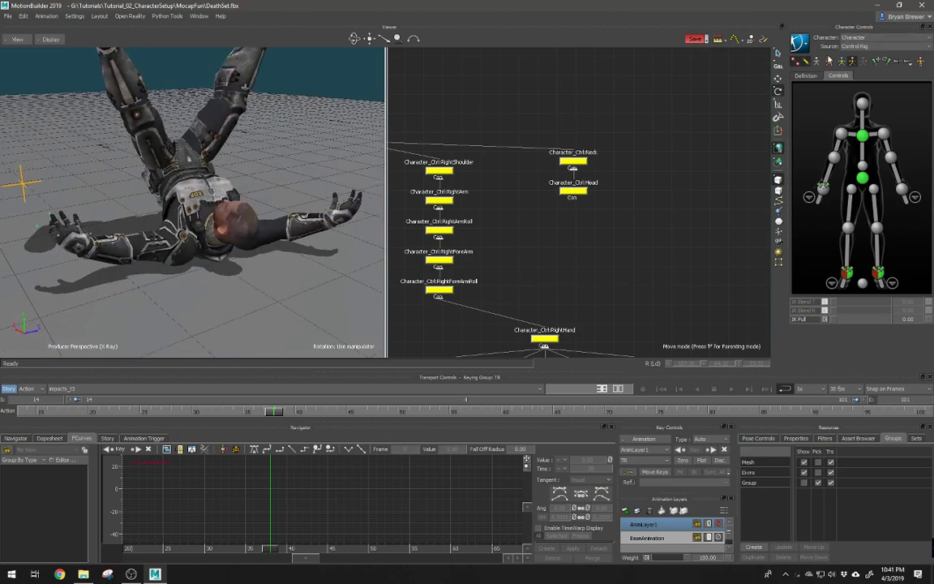
Toggle the rig's FK skeleton and IK effectors to examine each in the X-Ray view, leaving both hidden
left_click(805, 63)
left_click(796, 65)
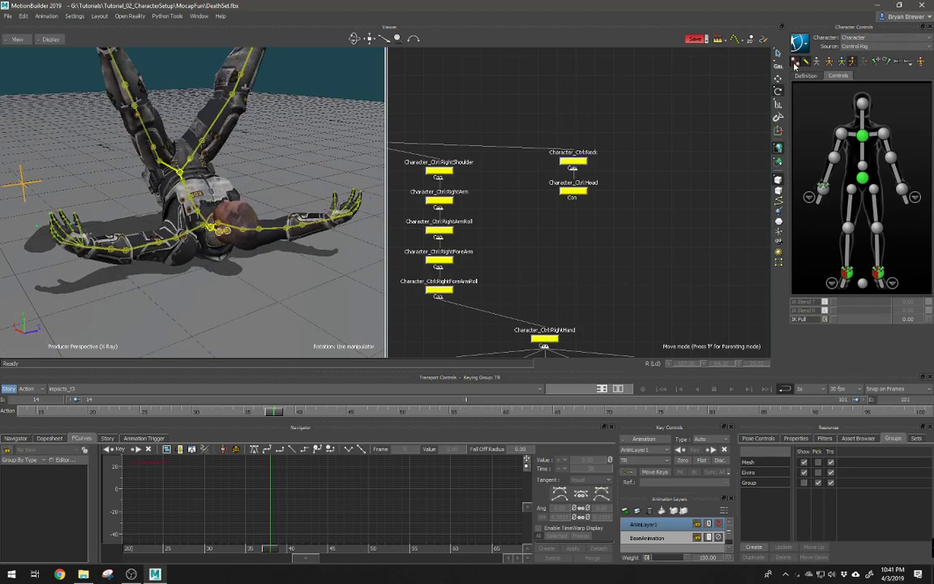
left_click_drag(244, 223, 308, 219, "ctrl+shift")
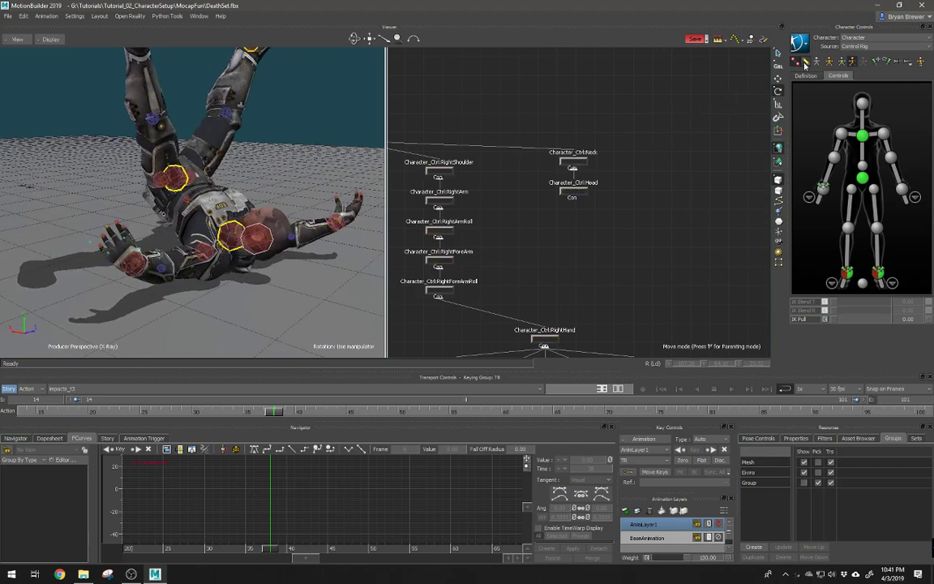
left_click(806, 64)
left_click(796, 62)
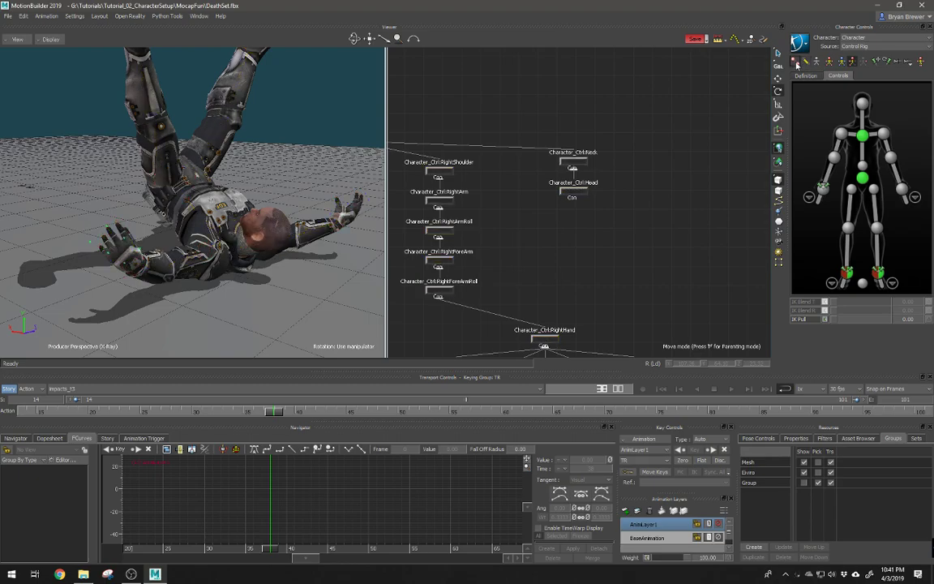
Show the rig's IK effectors and FK skeleton and select the head effector in a close-up of the head
left_click(796, 63)
left_click(807, 63)
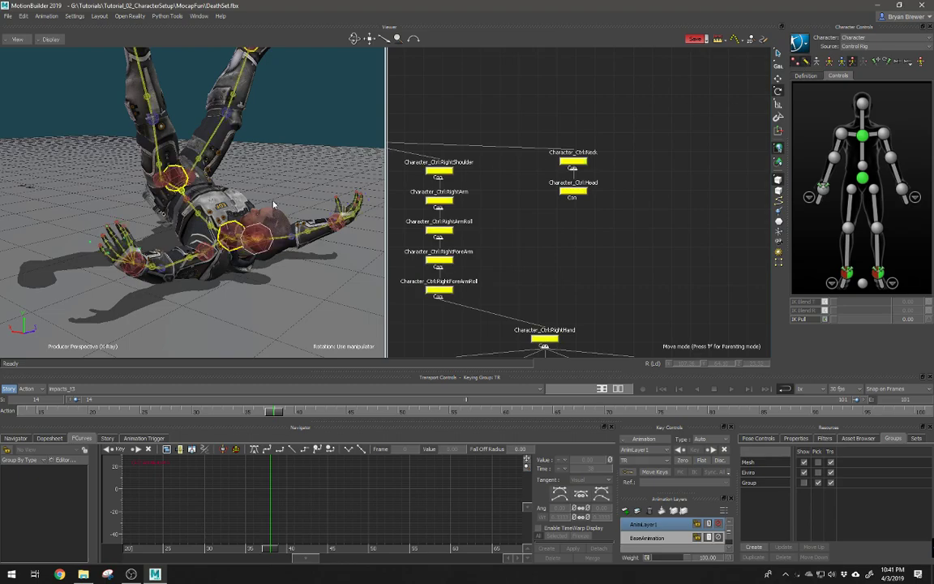
left_click_drag(274, 205, 256, 283, "ctrl+shift")
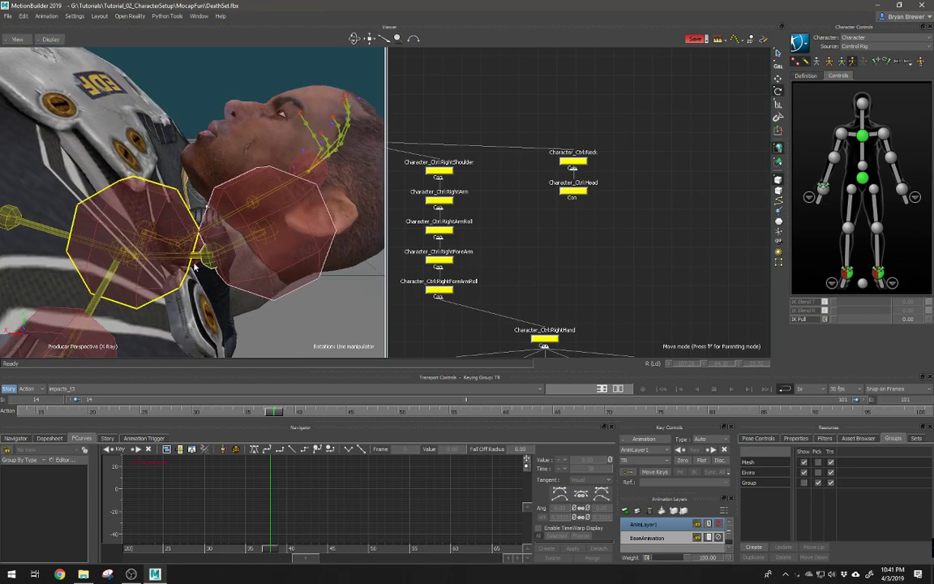
left_click(279, 240)
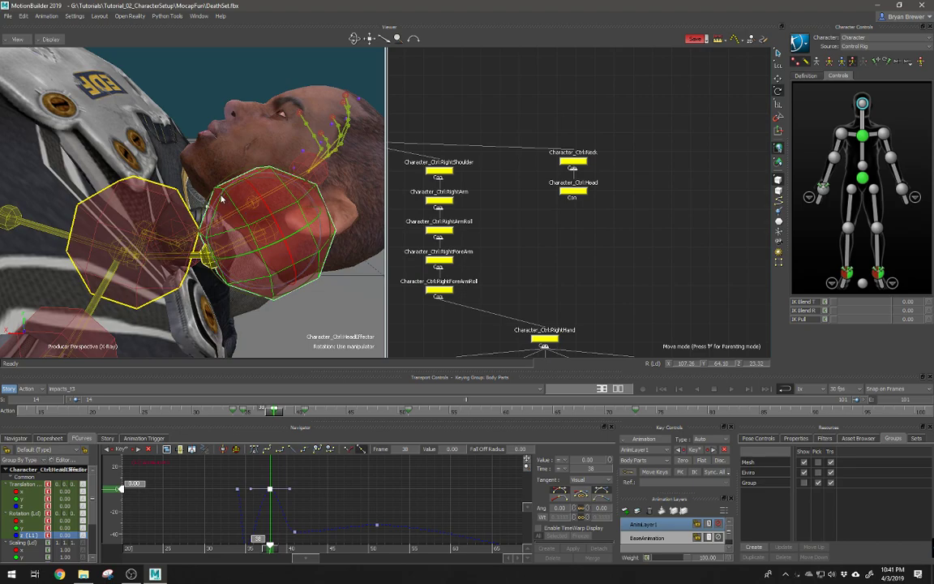
Try rotating the head effector and the Character_Ctrl:Head node in the viewport, undoing each rotation
left_click_drag(243, 213, 315, 247)
key("ctrl+z")
left_click_drag(613, 243, 538, 177)
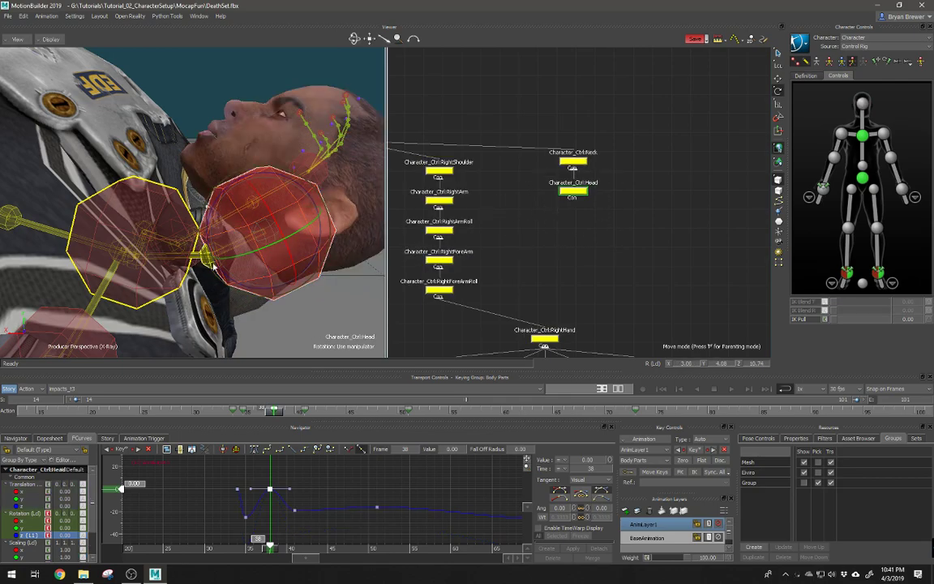
left_click_drag(250, 292, 231, 285)
key("ctrl+z")
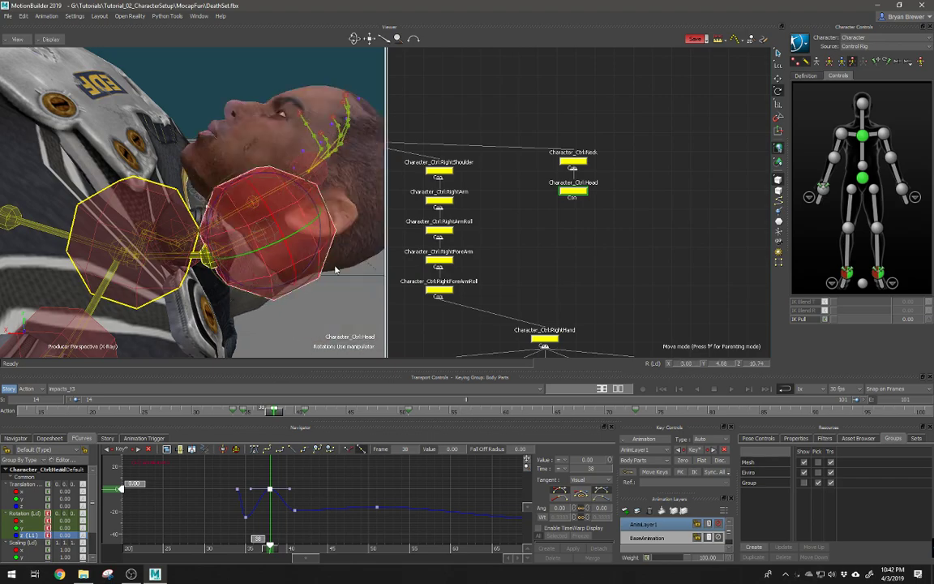
Select the head effector instead of the Head node and set its IK Blend R to 100
left_click_drag(336, 267, 212, 247, "ctrl")
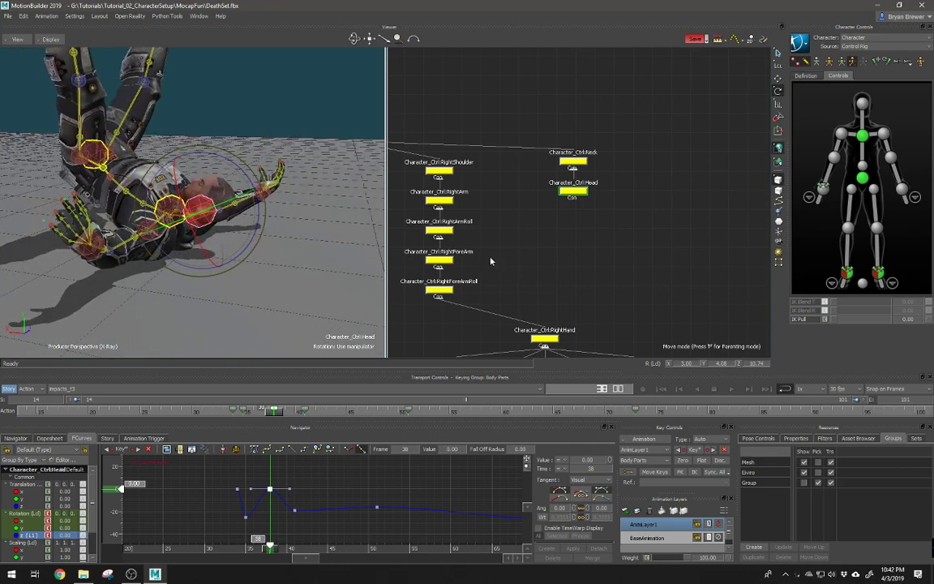
left_click(282, 325)
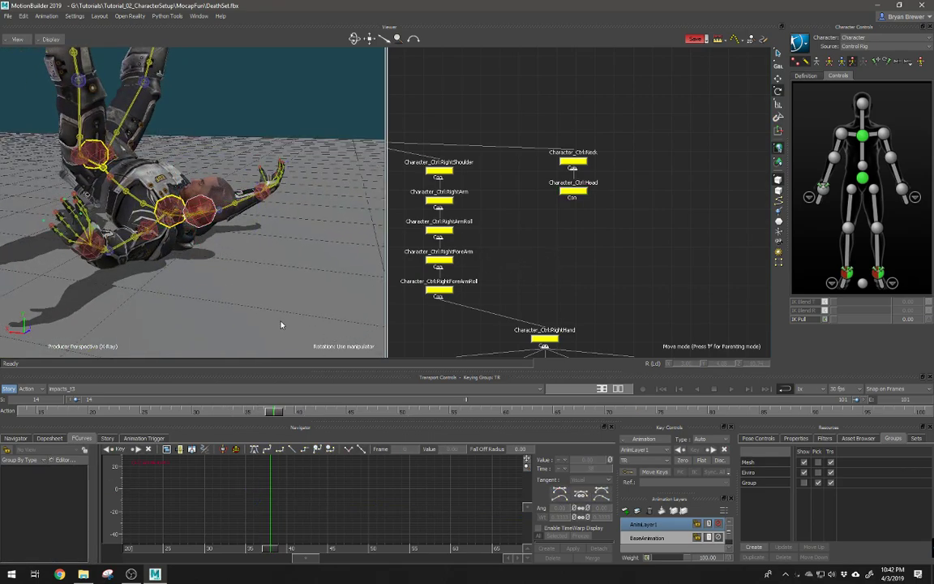
left_click(578, 191)
left_click(489, 235)
left_click(862, 103)
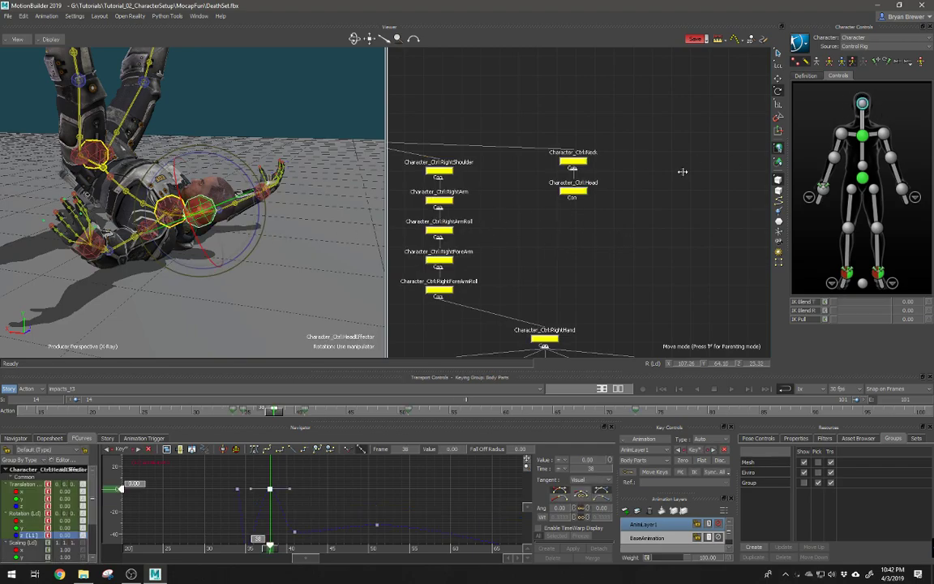
left_click_drag(197, 217, 276, 221, "ctrl+shift")
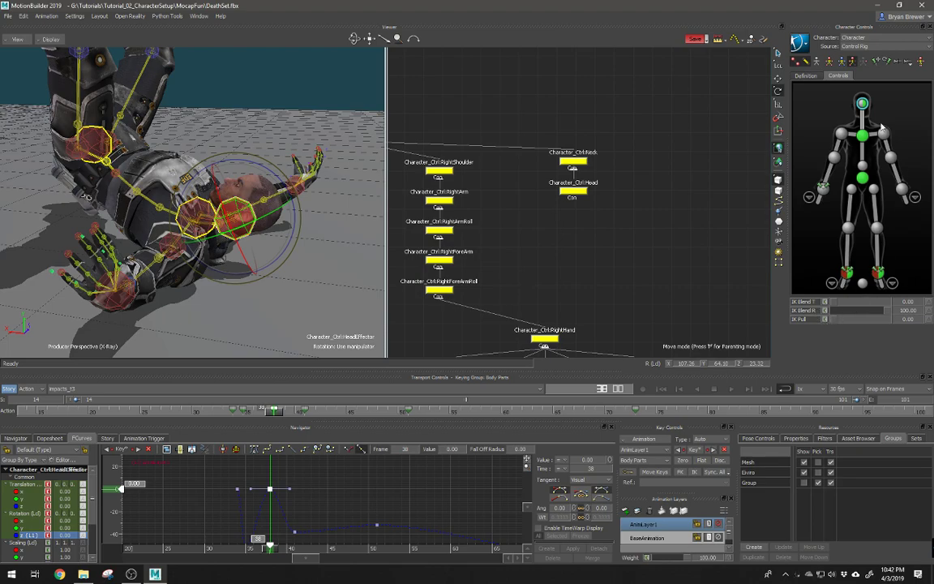
left_click_drag(277, 224, 299, 227, "ctrl+shift")
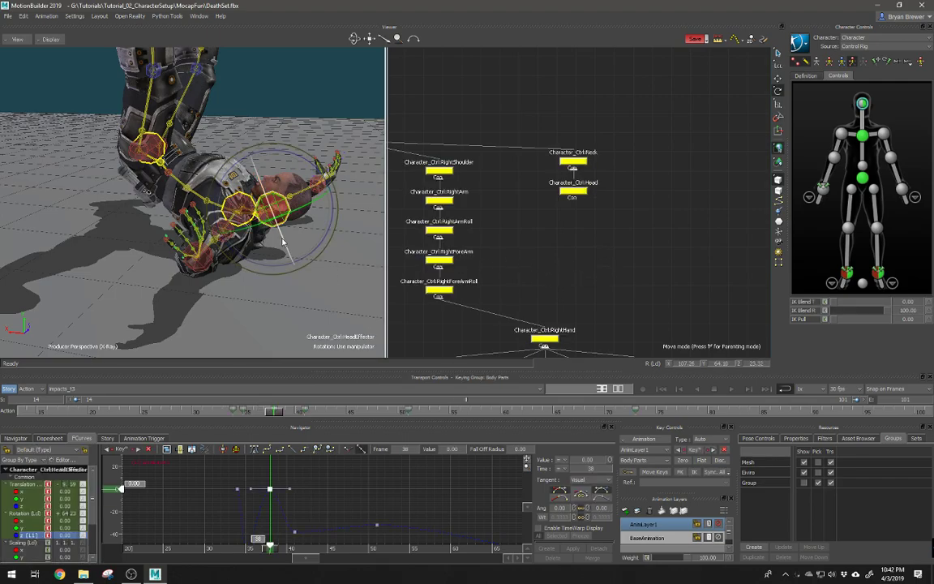
Set the head effector's Z rotation key at frame 38 to about -27.26, leaving X-Ray display while adjusting and restoring it
key("ctrl+x")
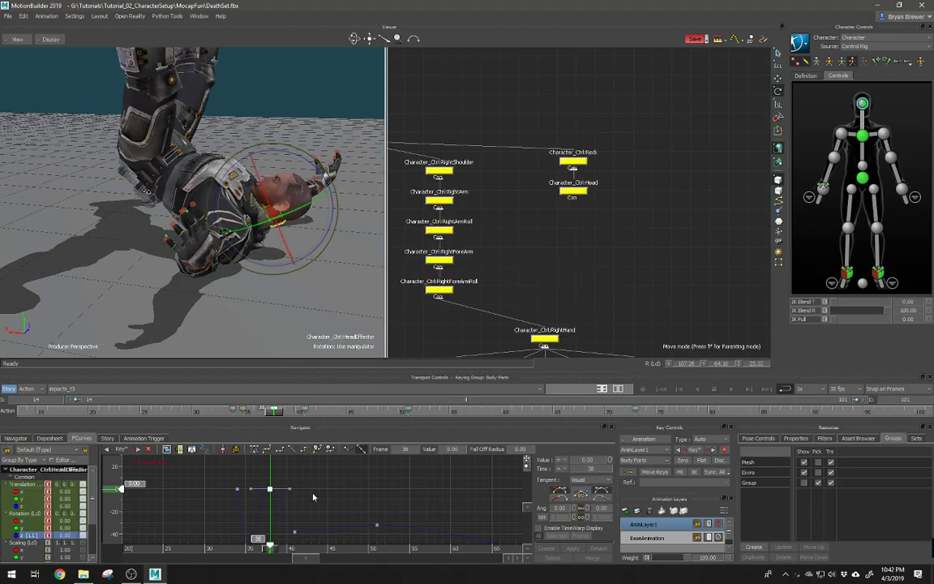
left_click_drag(314, 497, 346, 447, "ctrl")
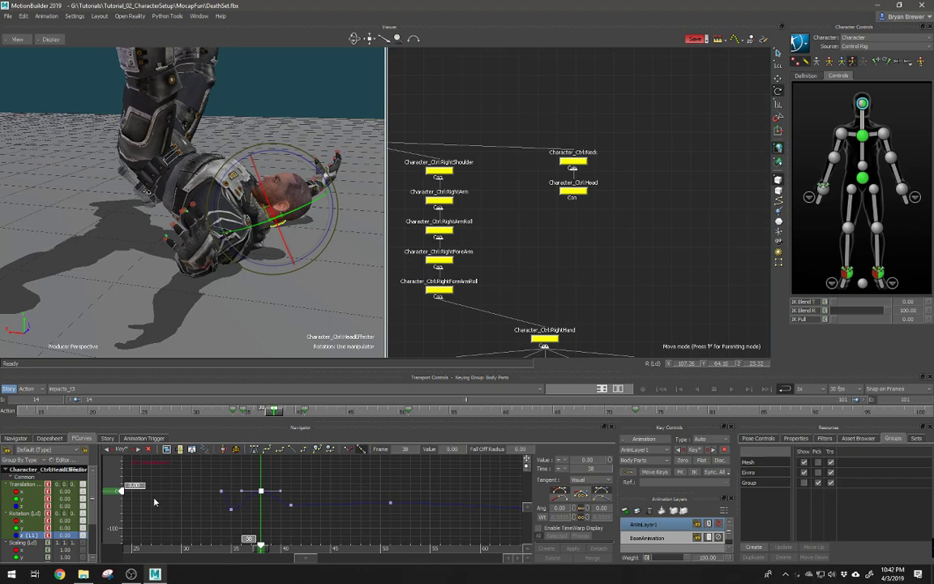
left_click_drag(114, 494, 123, 501)
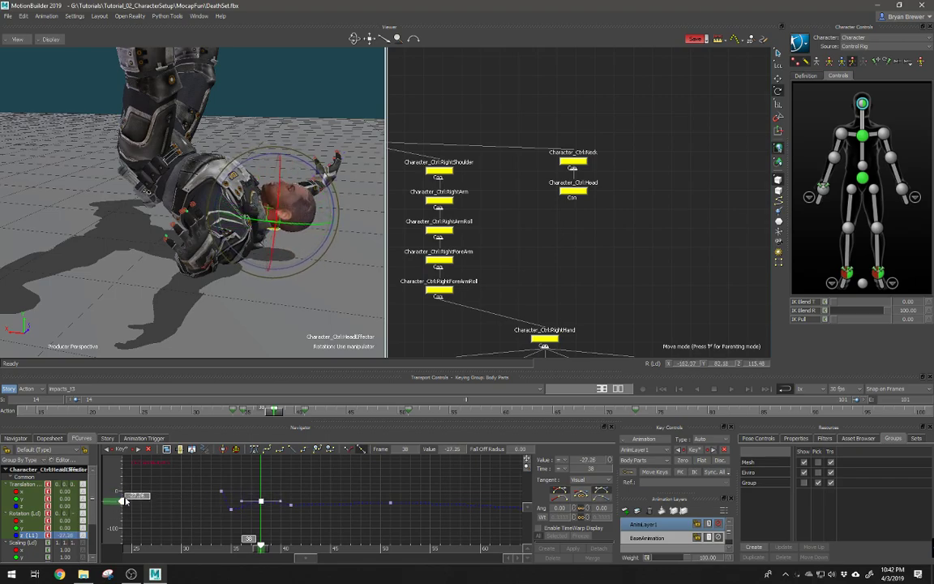
key("ctrl+x")
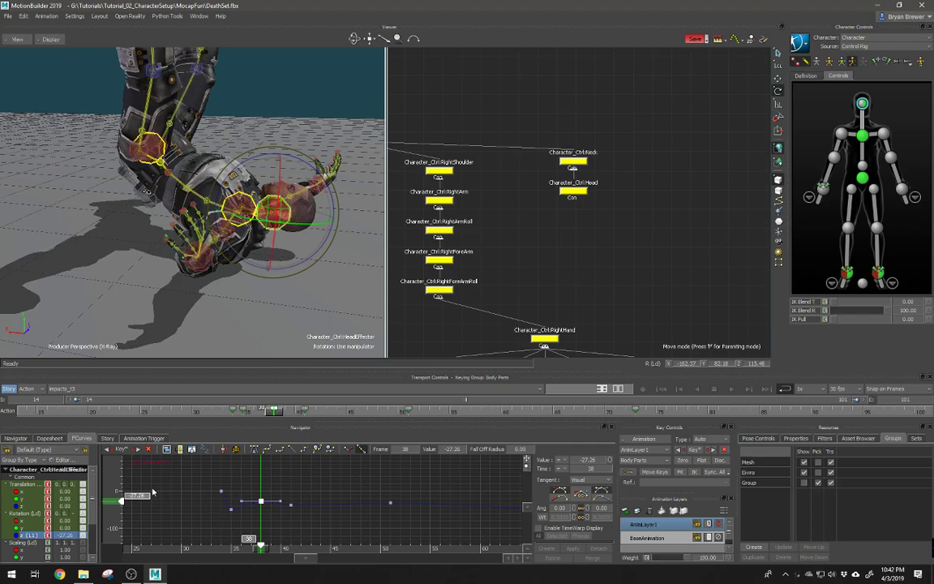
Adjust the head effector's Z rotation key at frame 38 to about -20.14 on AnimLayer1
left_click_drag(117, 503, 126, 501)
mouse_move(292, 479)
left_mouse_down("ctrl")
mouse_move(309, 489)
mouse_move(315, 478)
left_mouse_up("ctrl")
left_click_drag(330, 482, 284, 493)
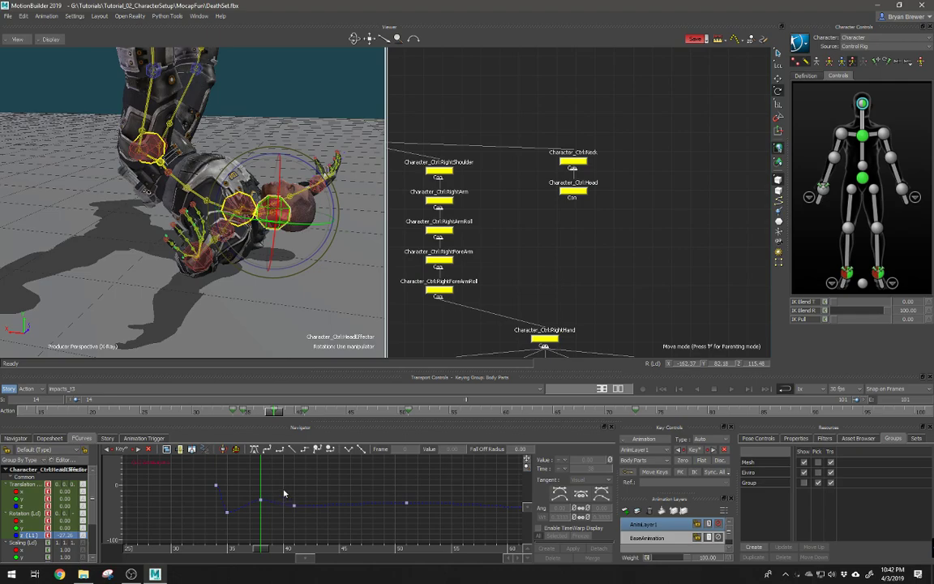
left_click(260, 500)
left_click_drag(115, 503, 118, 501)
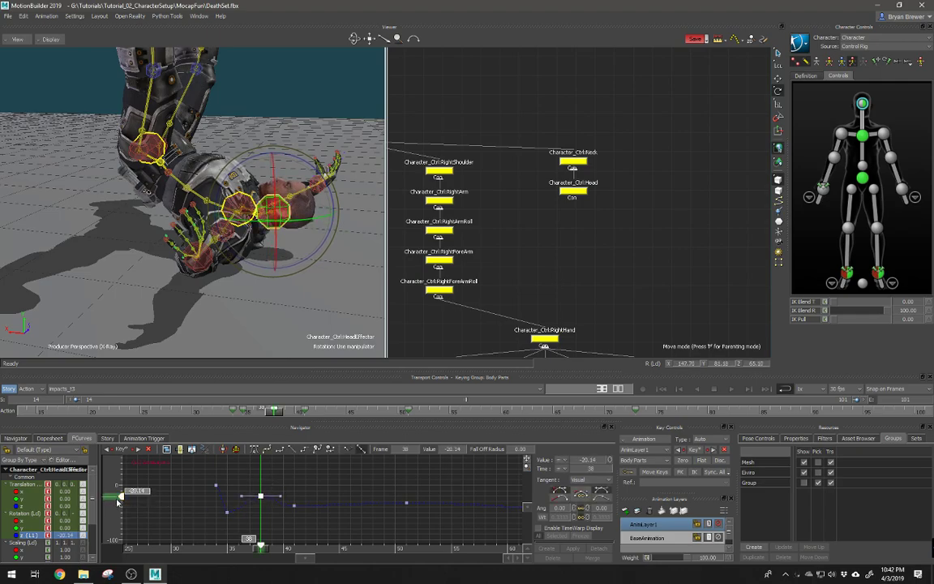
left_click(370, 491)
Show only the models in the viewport and play back the falling animation from a different viewing angle
key("ctrl+a")
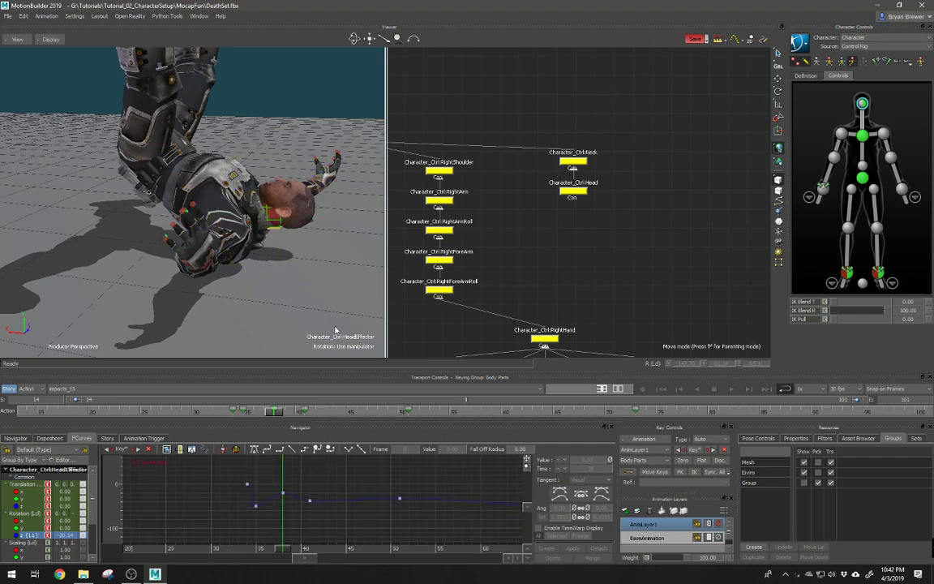
scroll(333, 316, "down", 3)
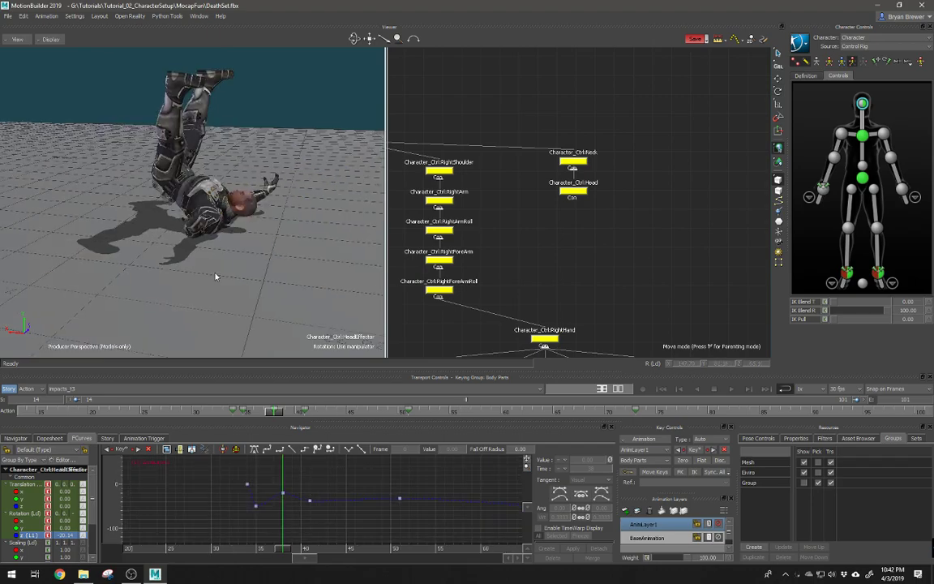
left_click_drag(193, 245, 272, 273, "ctrl+shift")
key("space")
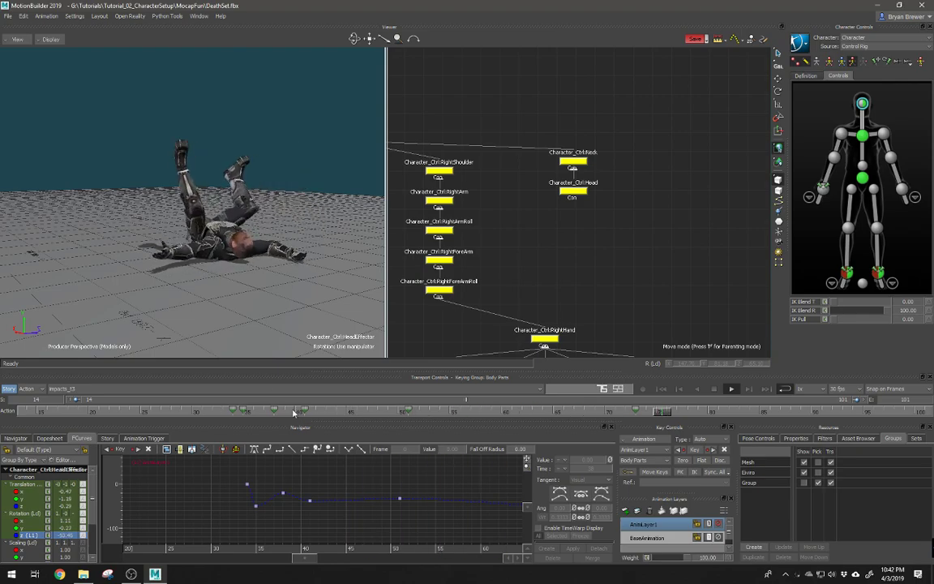
Shift the head effector's first AnimLayer1 key to frame 33 and replay the fall to check it
left_click_drag(299, 408, 226, 426)
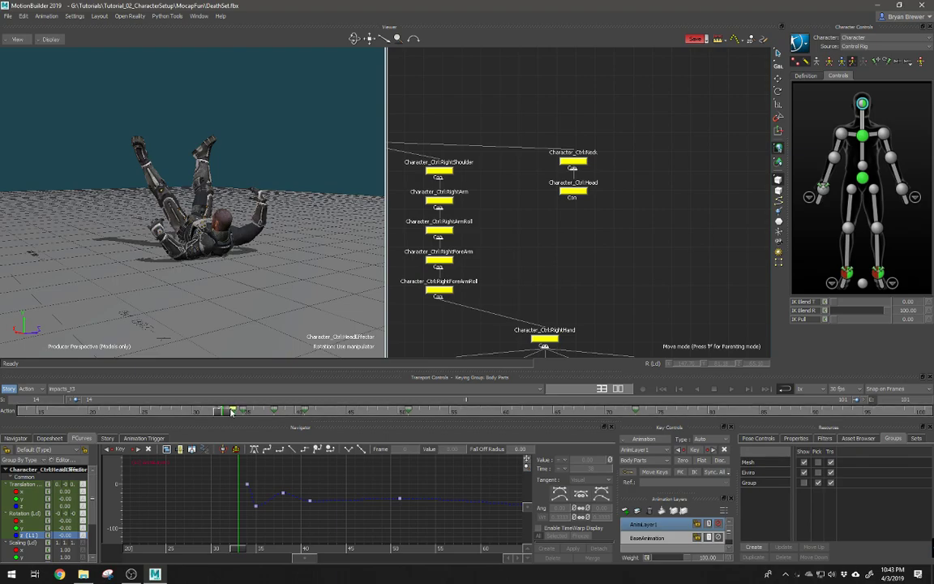
key("k")
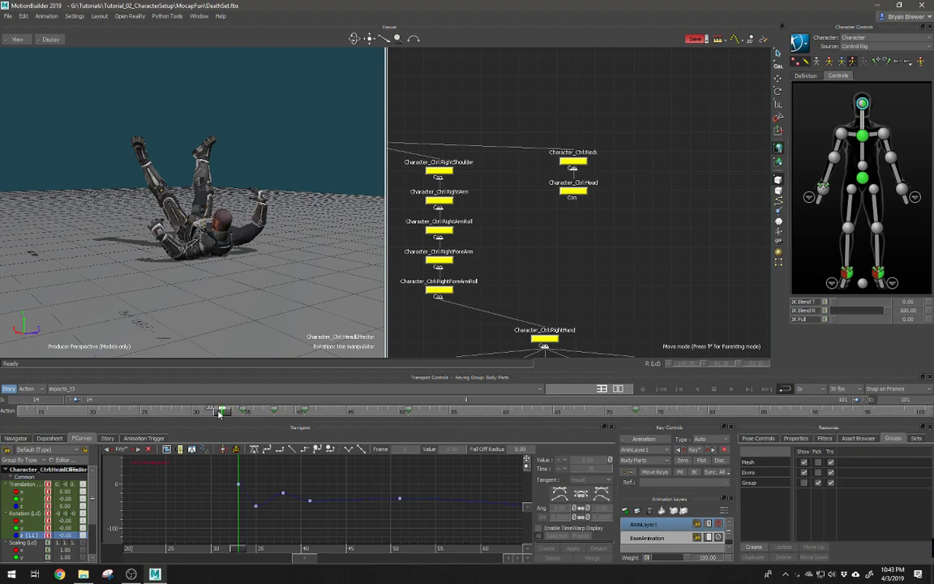
key("space")
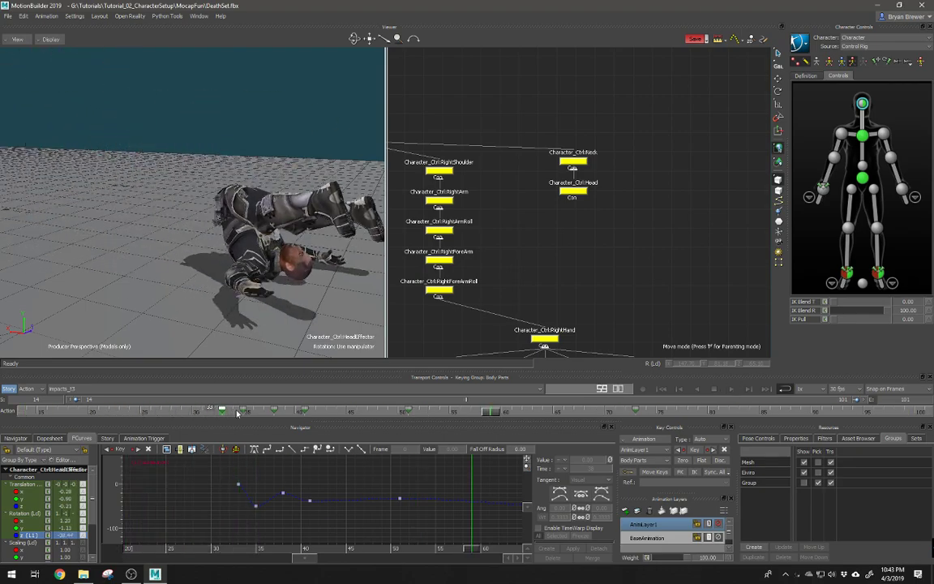
left_click_drag(235, 415, 164, 413)
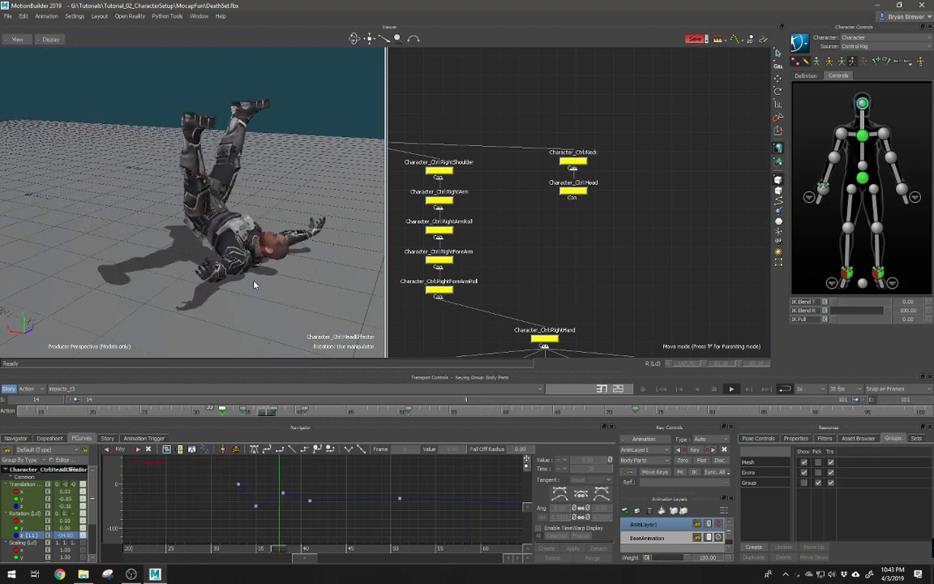
Bake the layered animation to the skeleton and back to the control rig, and save the scene
left_click(812, 48)
left_click(818, 55)
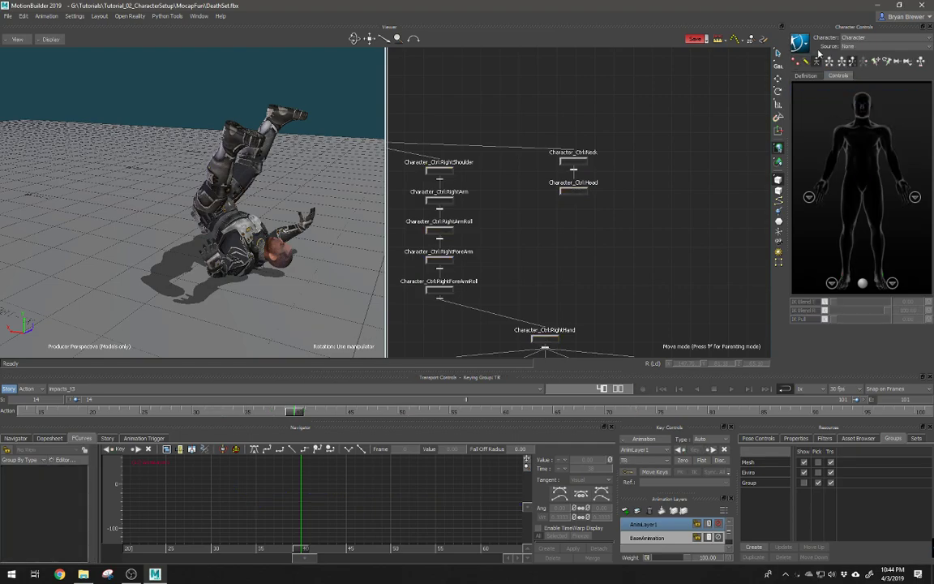
left_click(817, 49)
left_click(811, 92)
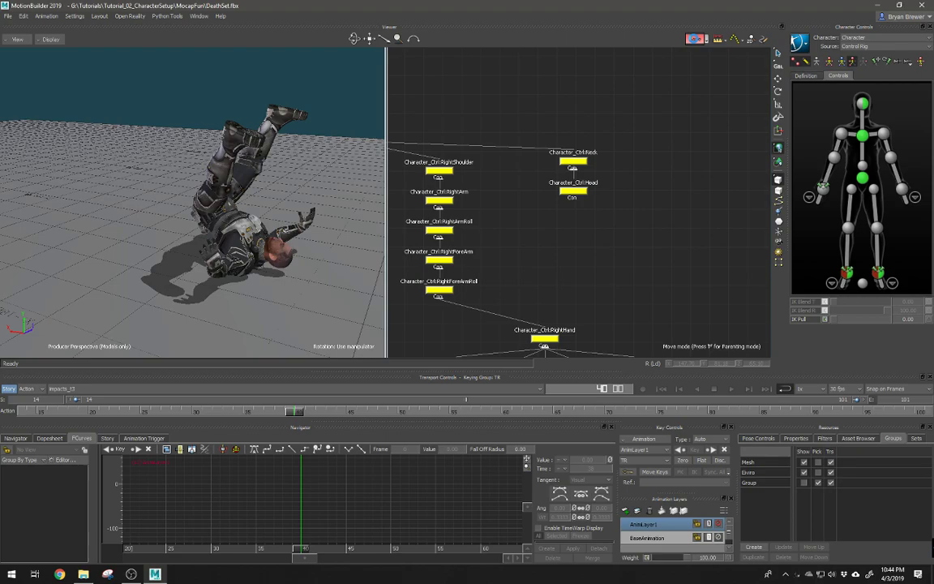
left_click(695, 40)
Play back the fall animation and inspect the character's motion from several angles
scroll(604, 234, "down", 2)
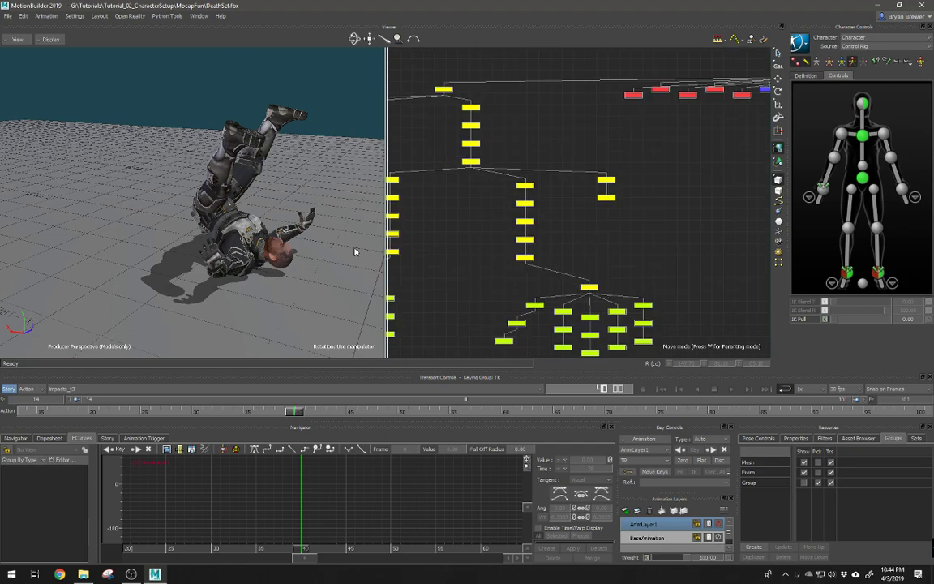
key("space")
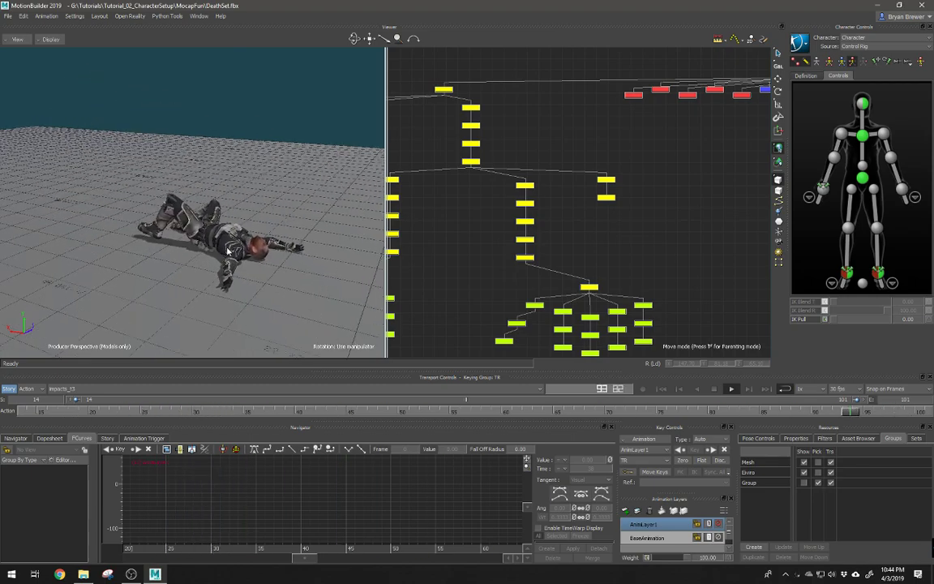
mouse_move(227, 251)
left_mouse_down("alt")
mouse_move(198, 249)
mouse_move(202, 236)
mouse_move(229, 228)
mouse_move(225, 235)
left_mouse_up("alt")
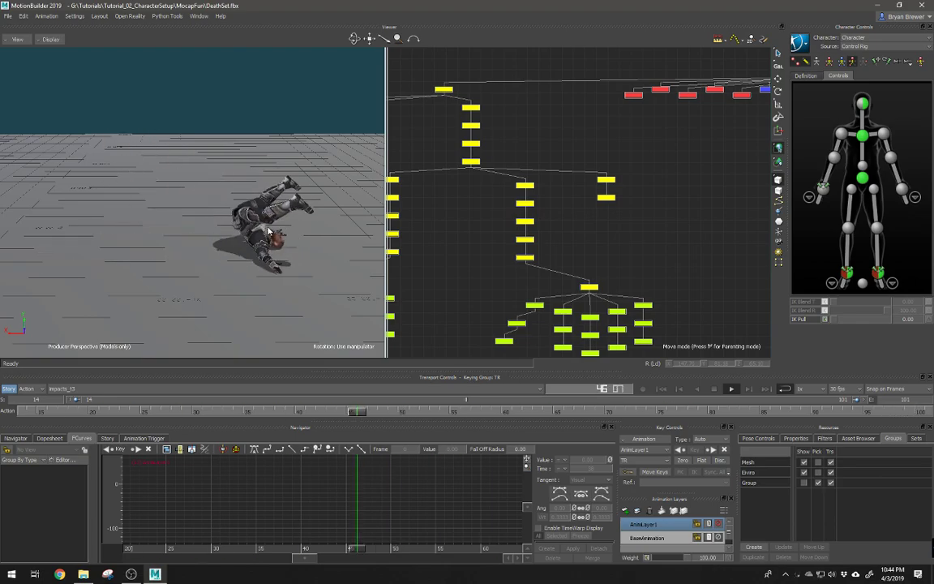
left_click_drag(268, 231, 221, 212, "alt")
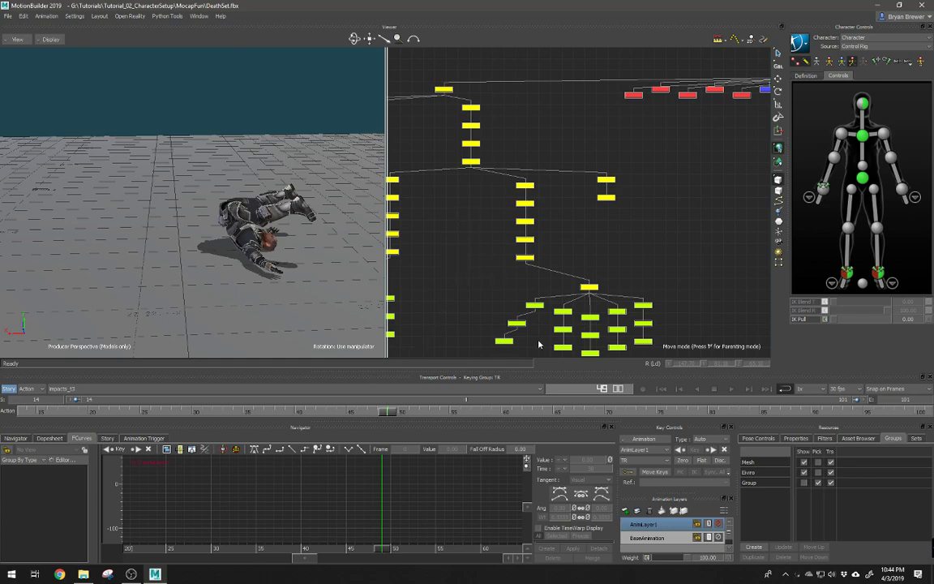
left_click(108, 438)
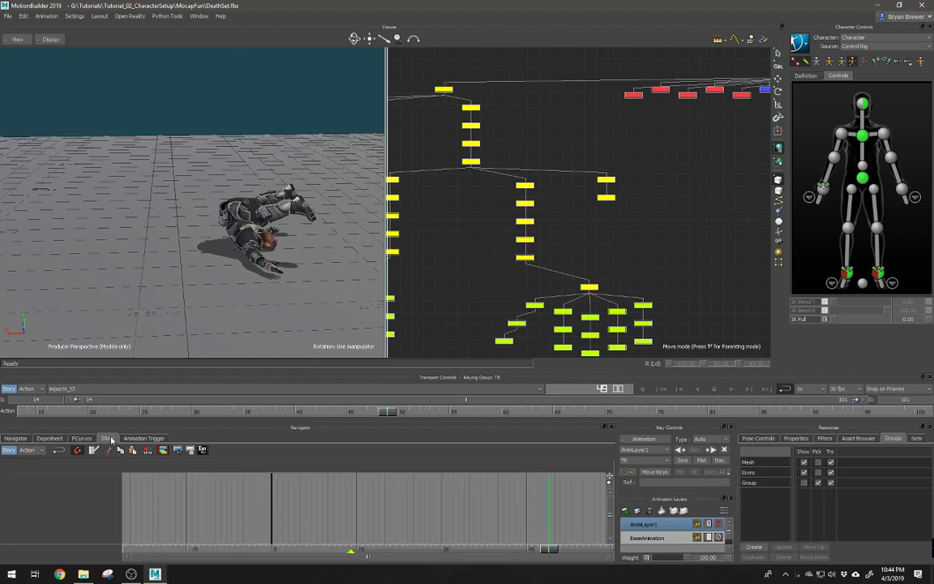
right_click(71, 497)
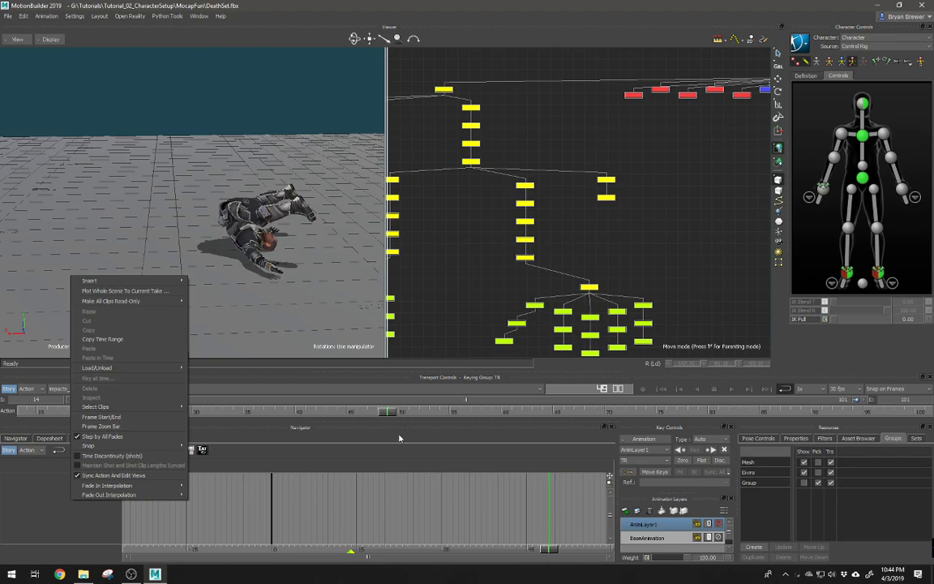
left_click(375, 490)
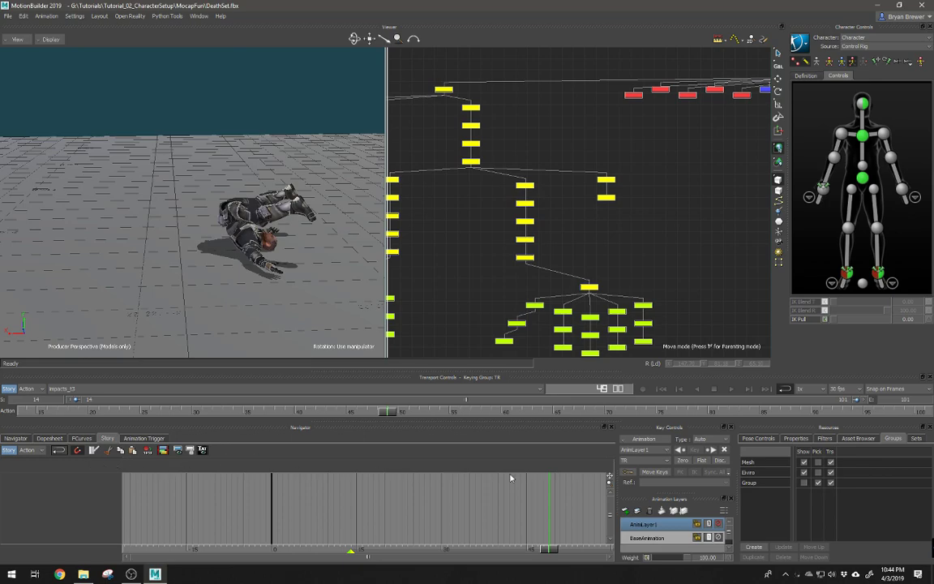
left_click(81, 438)
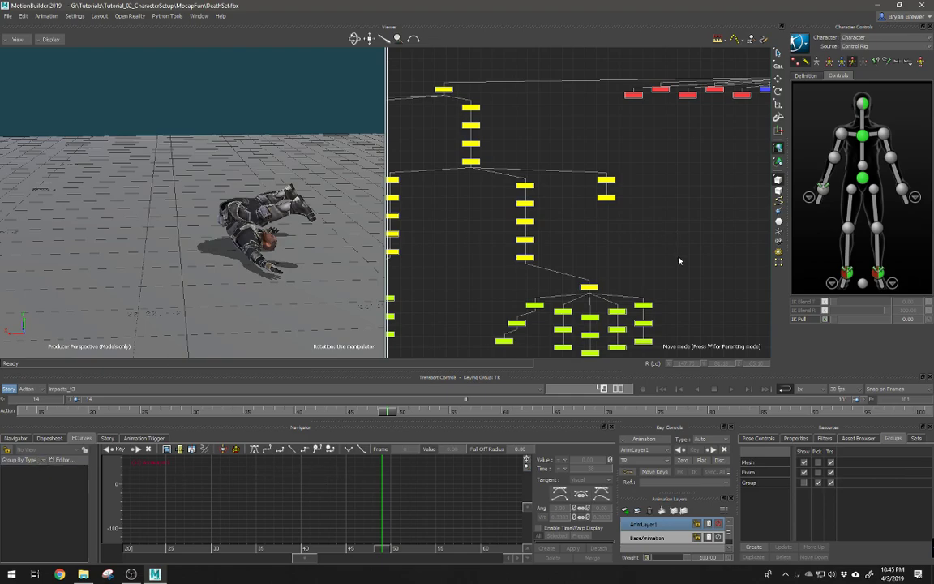
Select all the control rig nodes in the schematic and display their translation and rotation curves on the BaseAnimation layer
scroll(694, 236, "down", 8)
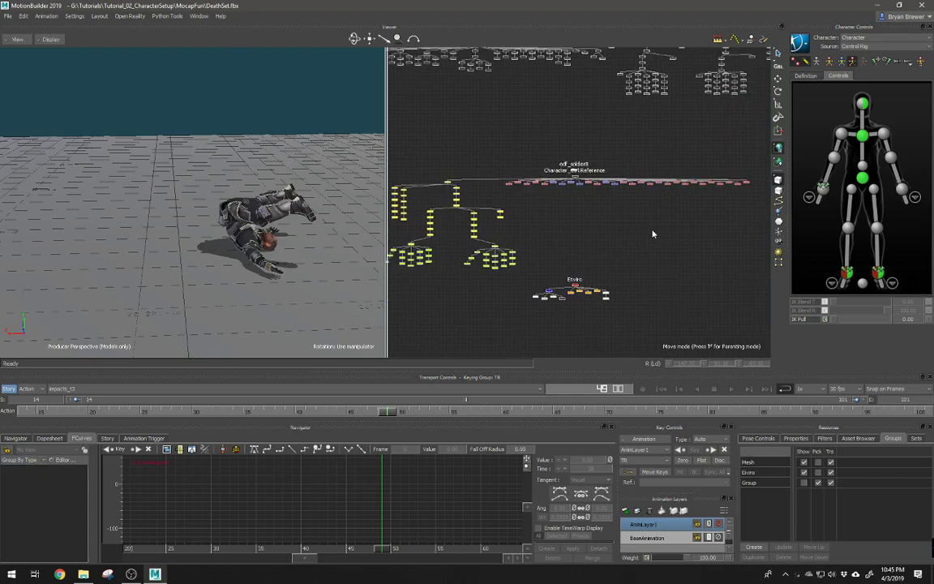
left_click_drag(726, 202, 477, 266)
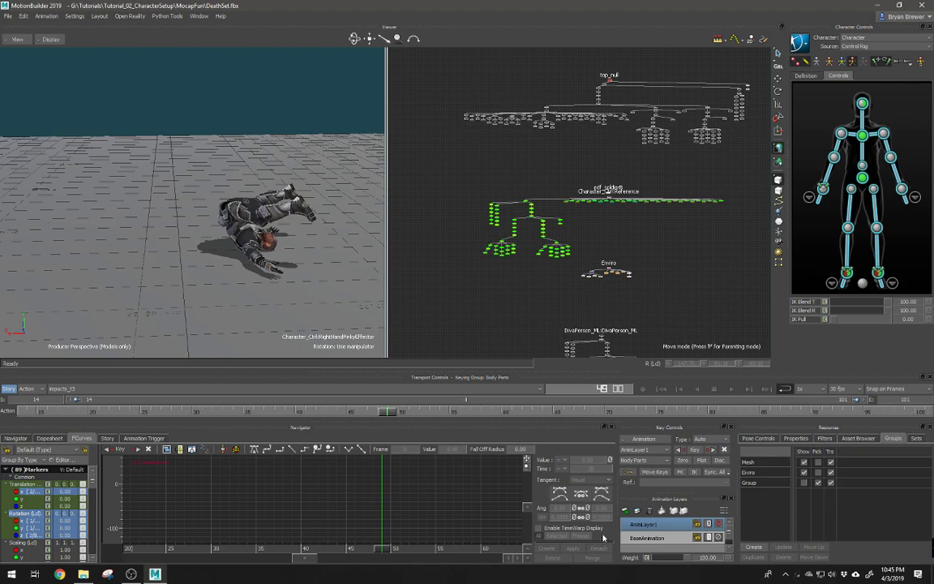
left_click(645, 538)
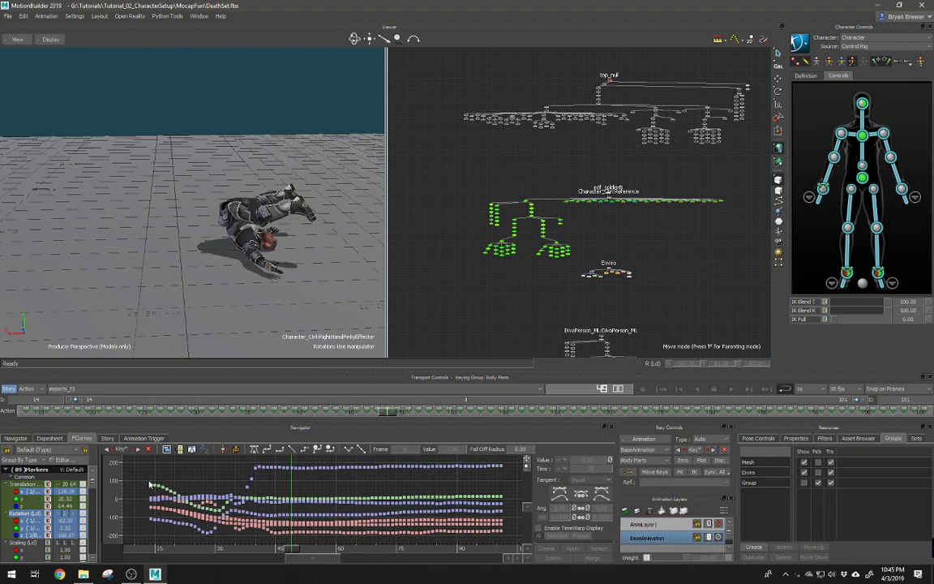
left_click(22, 486)
left_click(22, 515, "ctrl")
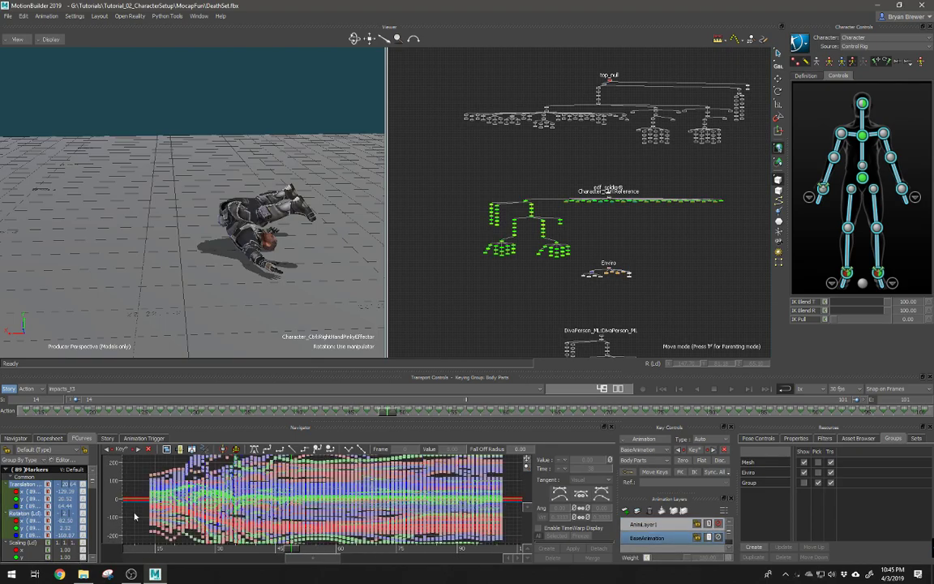
key("a")
scroll(349, 507, "down", 2)
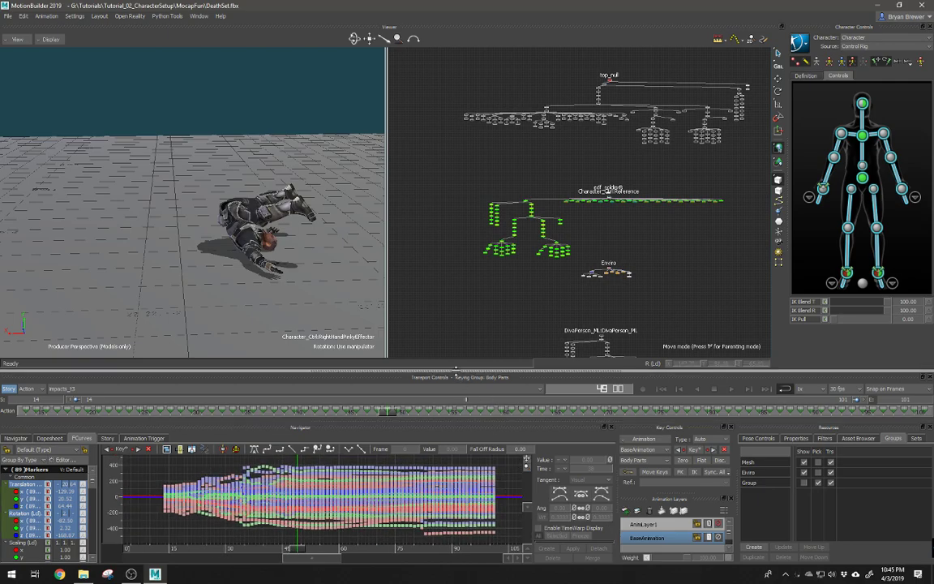
Enlarge the curve editor to examine the dense baked curves, restore its size and deselect the rig
left_click_drag(456, 372, 455, 226)
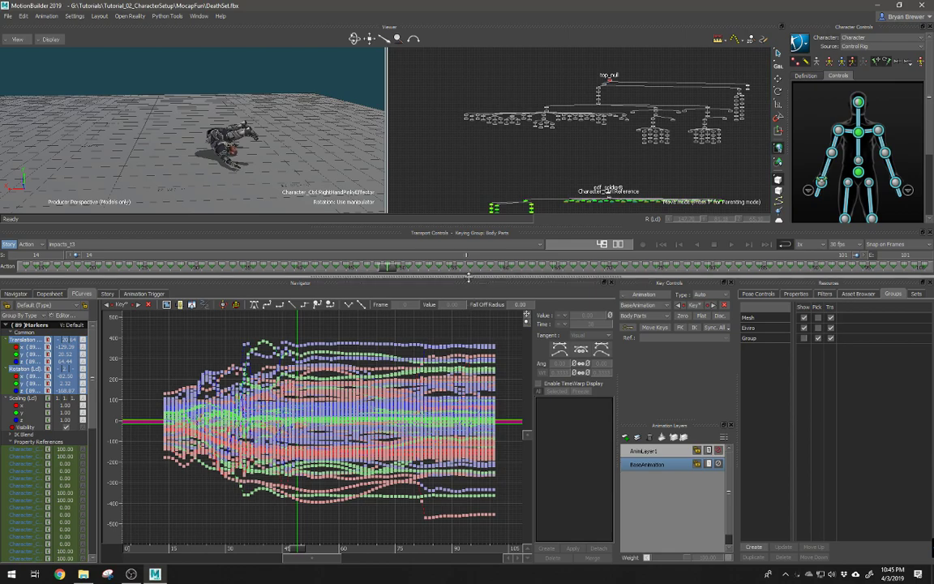
left_click_drag(469, 278, 555, 330)
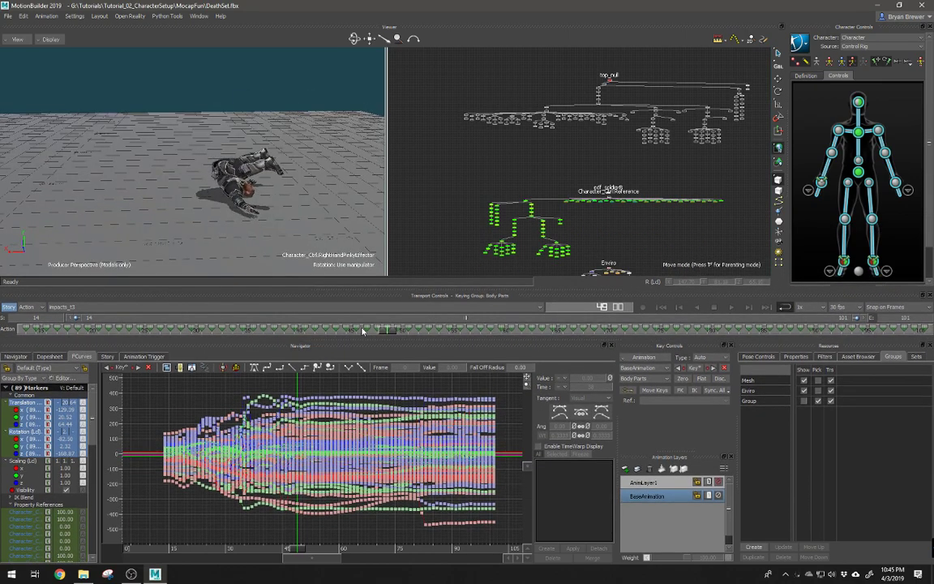
left_click_drag(374, 341, 418, 415)
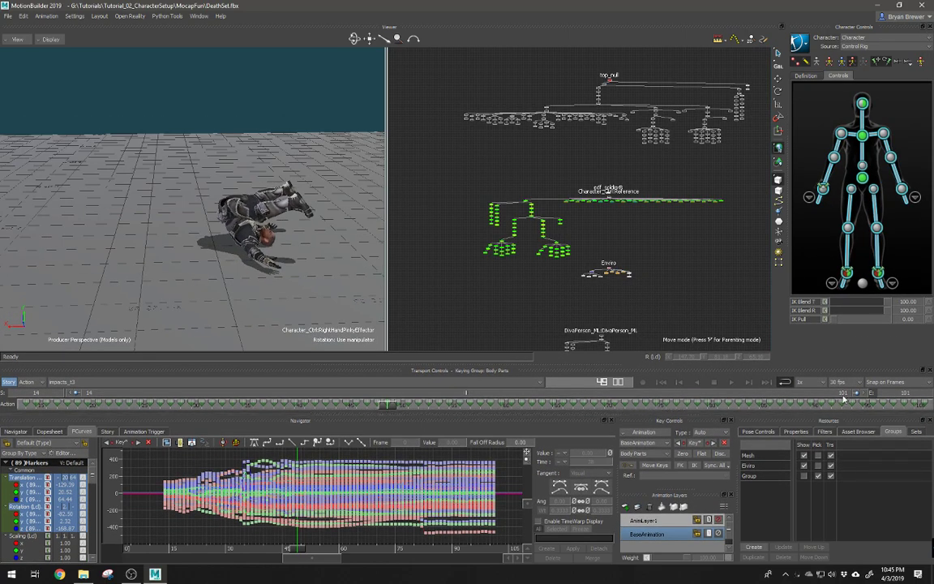
left_click(505, 330)
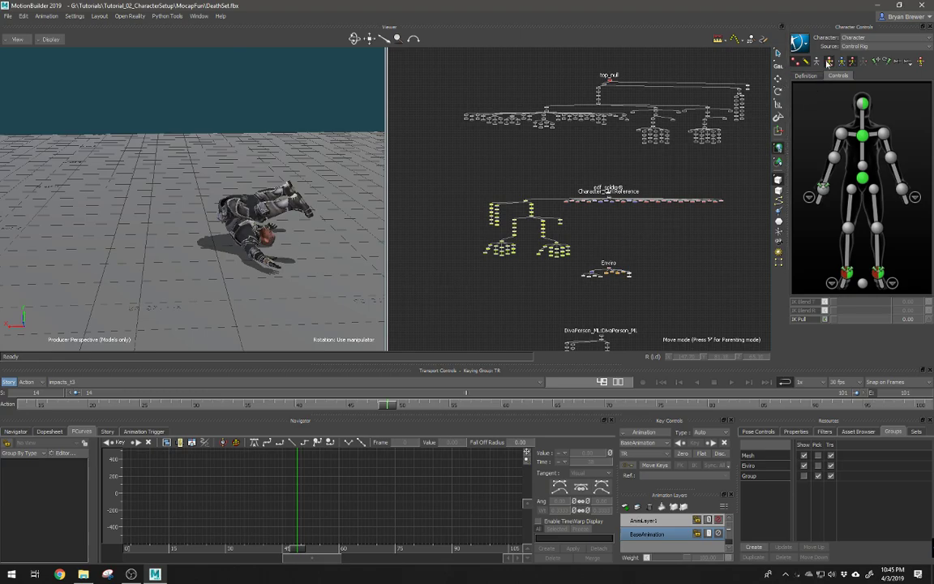
Select the hips effector in Full Body mode and bake the animation to the skeleton and back to the control rig
scroll(476, 214, "down", 2)
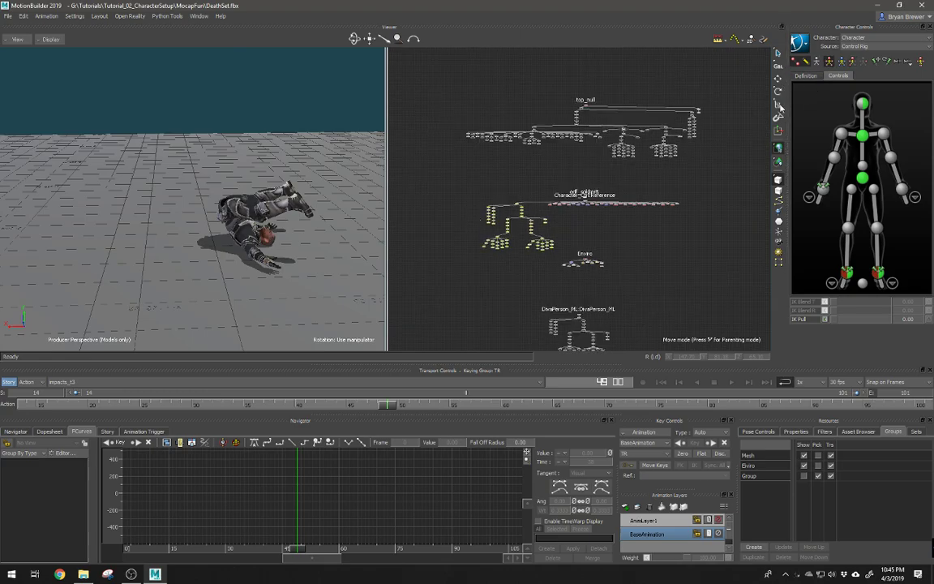
left_click(862, 180)
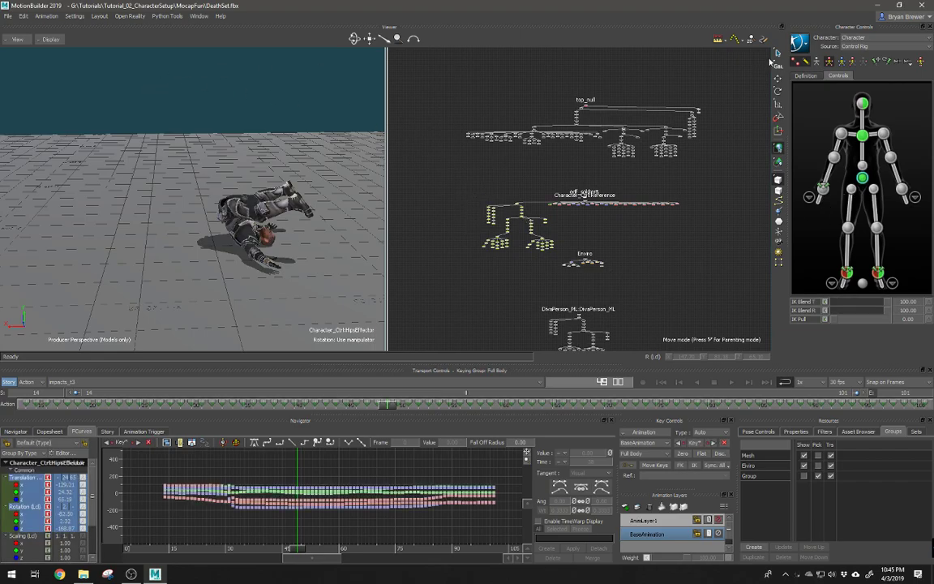
left_click(800, 44)
mouse_move(816, 96)
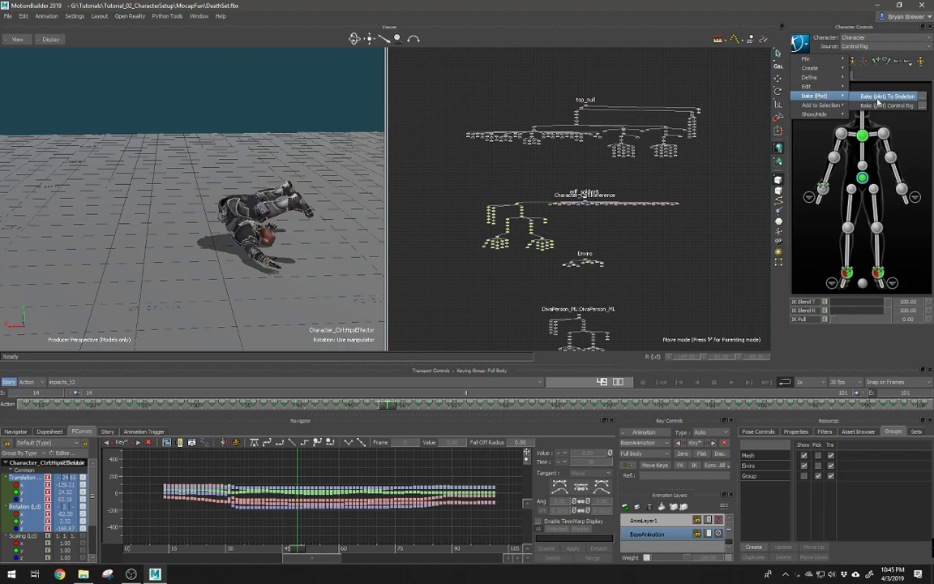
left_click(878, 96)
left_click(800, 44)
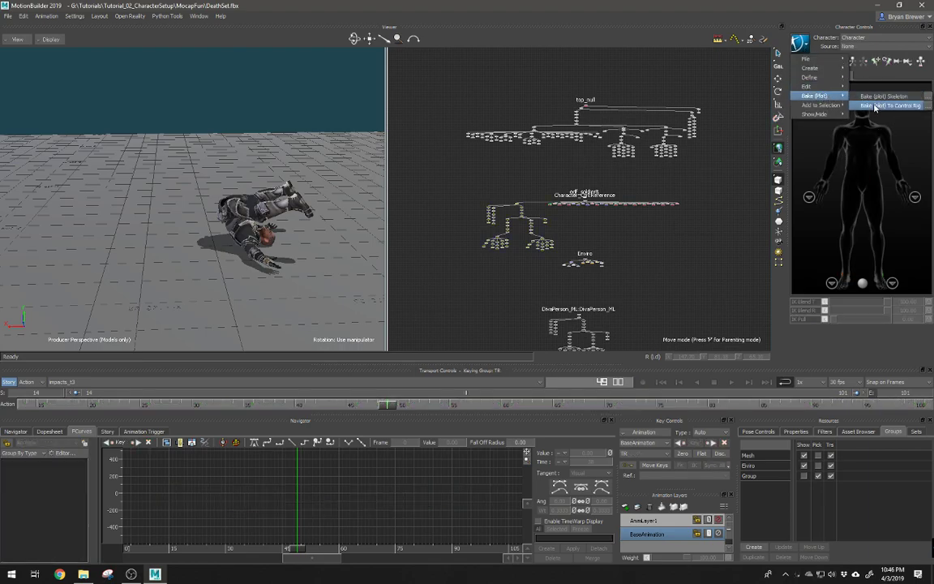
left_click(875, 106)
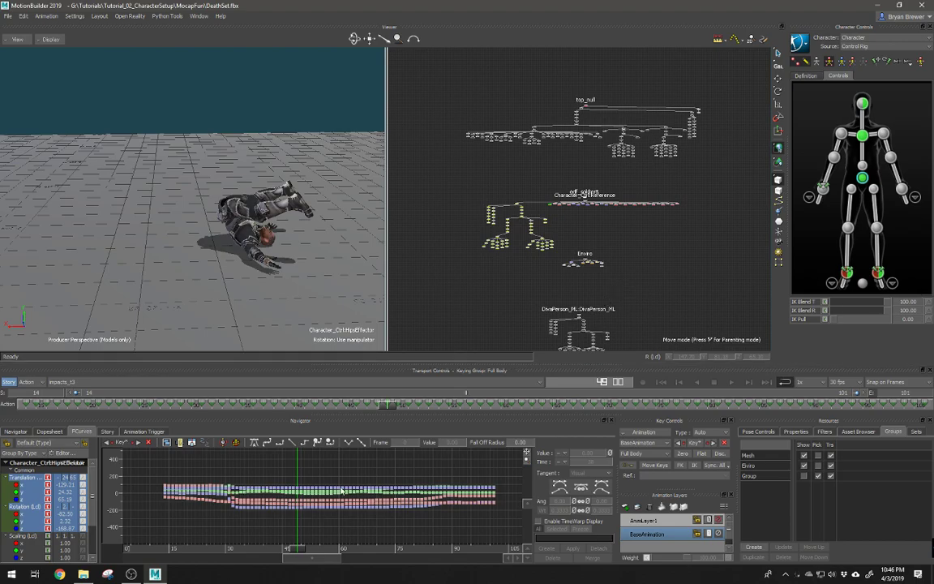
Set the timeline's snap mode to No Snap
left_click(888, 383)
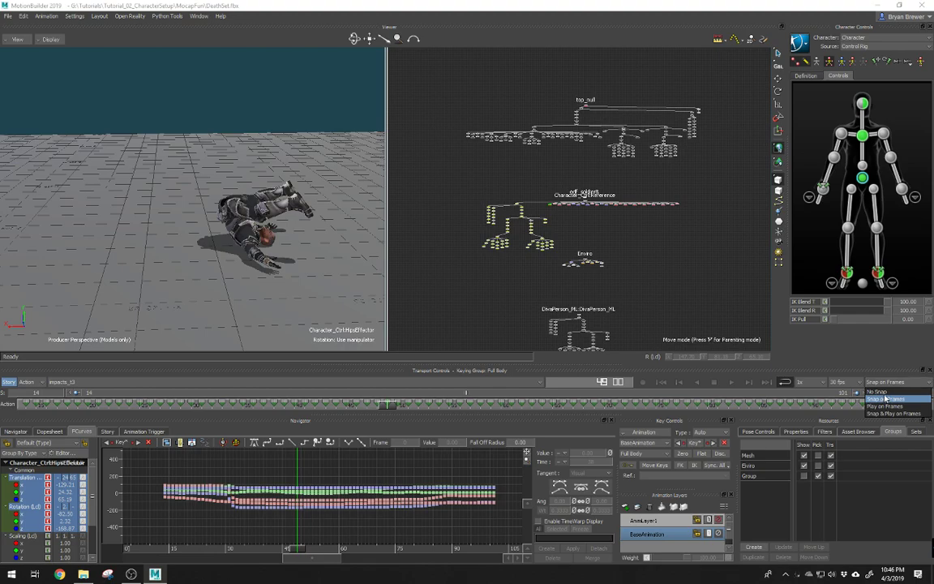
left_click(877, 391)
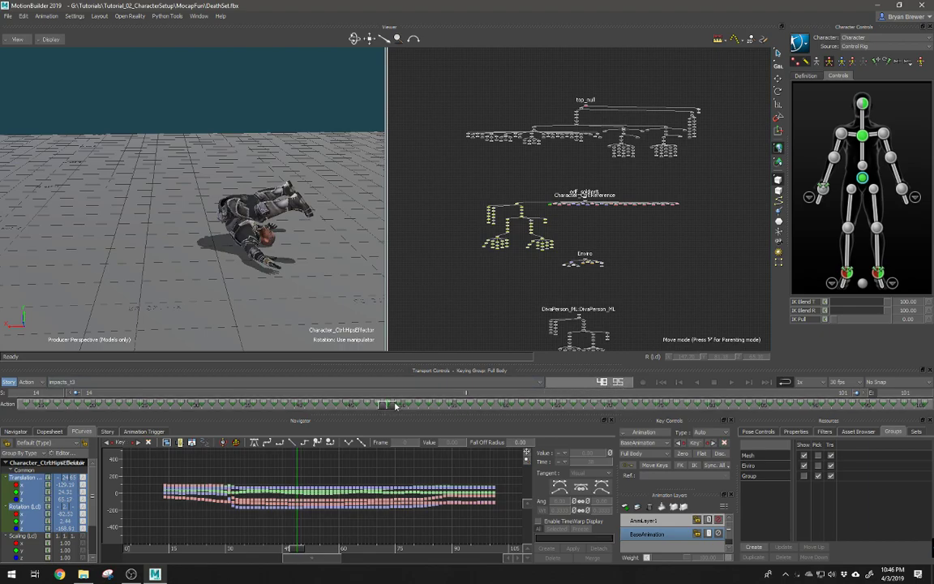
Scrub the playhead in fractional increments around frame 48 to check how motion moves between the keys
left_click_drag(387, 408, 394, 411)
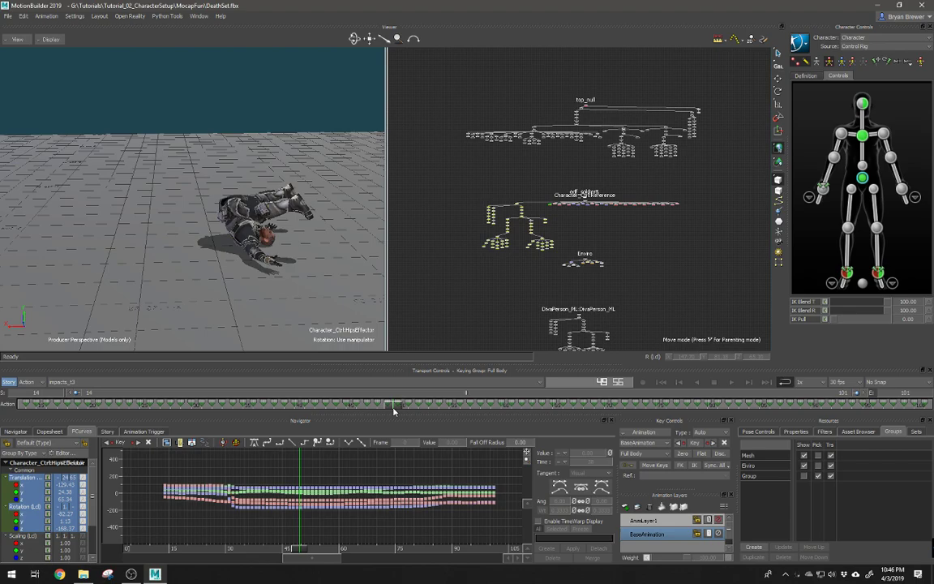
left_click_drag(393, 411, 397, 409)
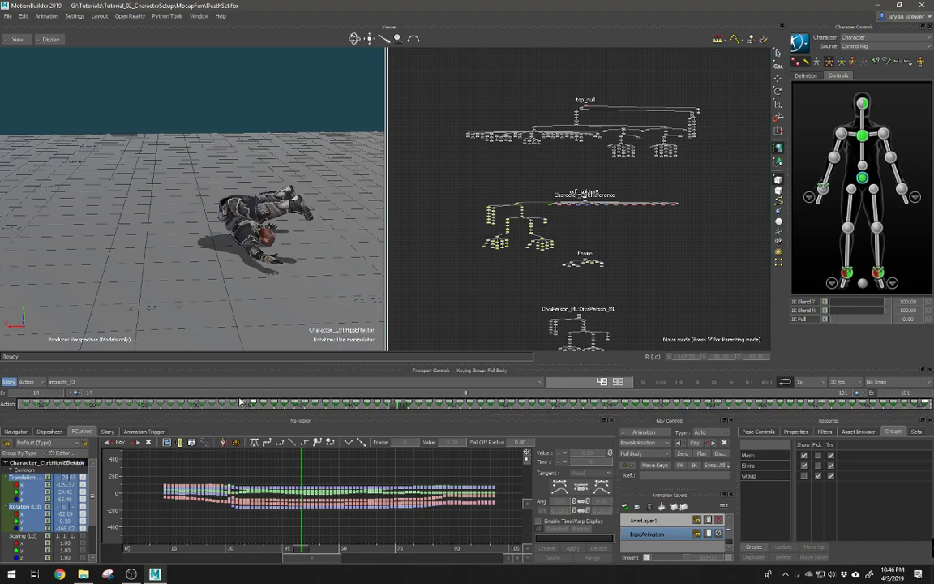
left_click(25, 407)
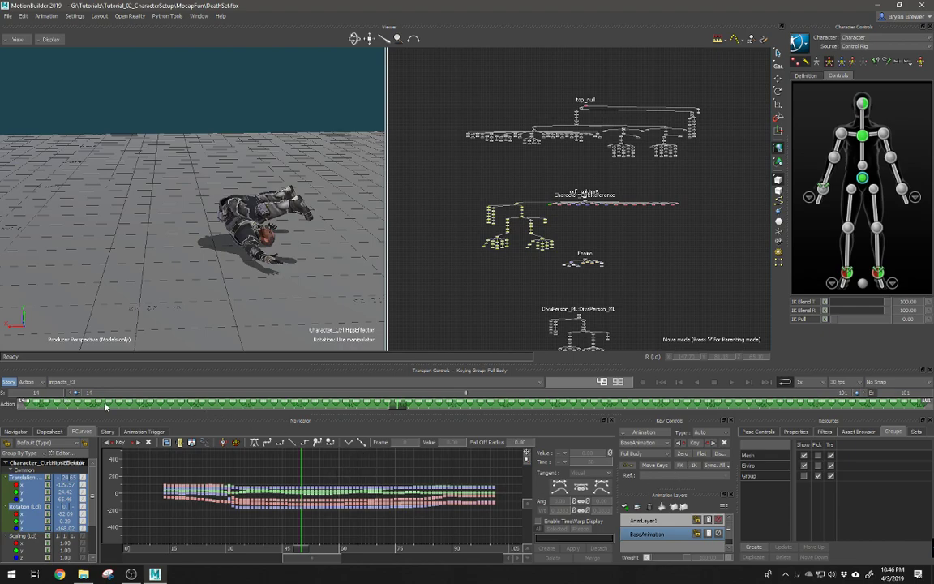
left_click_drag(507, 470, 151, 499)
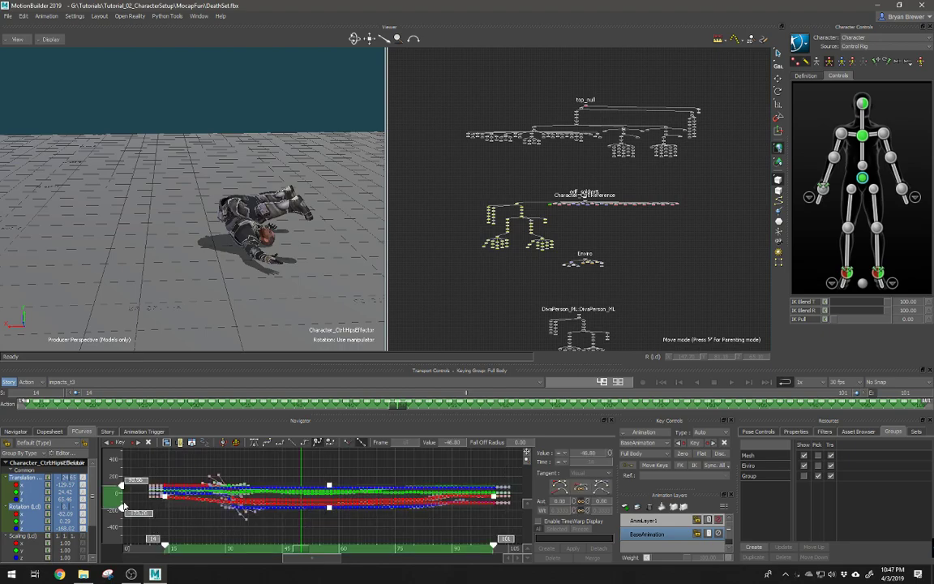
double_click(153, 540)
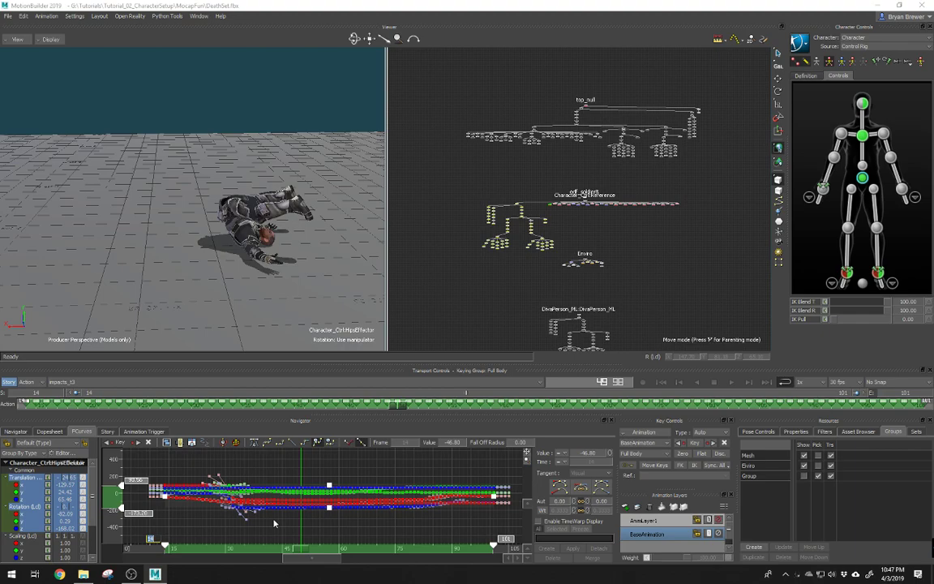
left_click(505, 542)
left_click(505, 542)
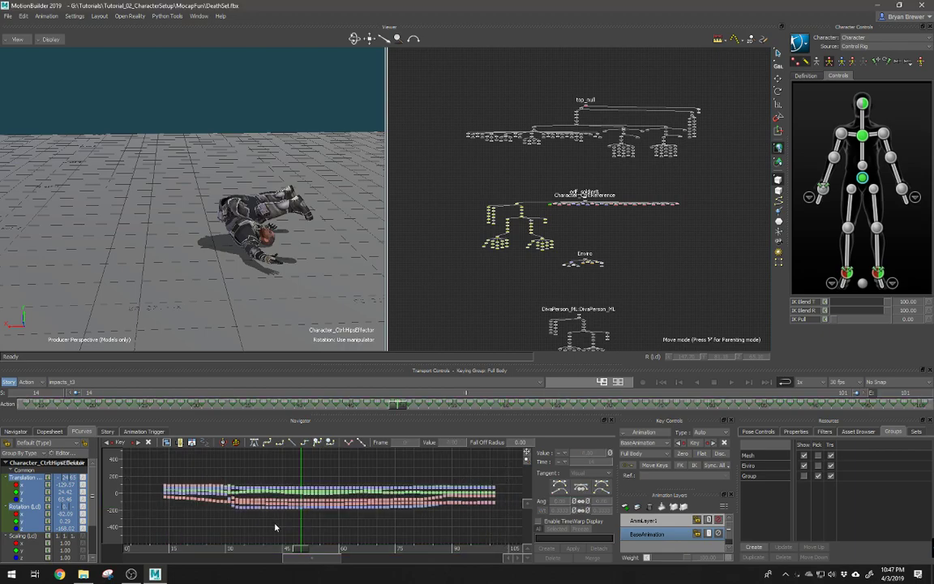
left_click_drag(276, 527, 172, 527)
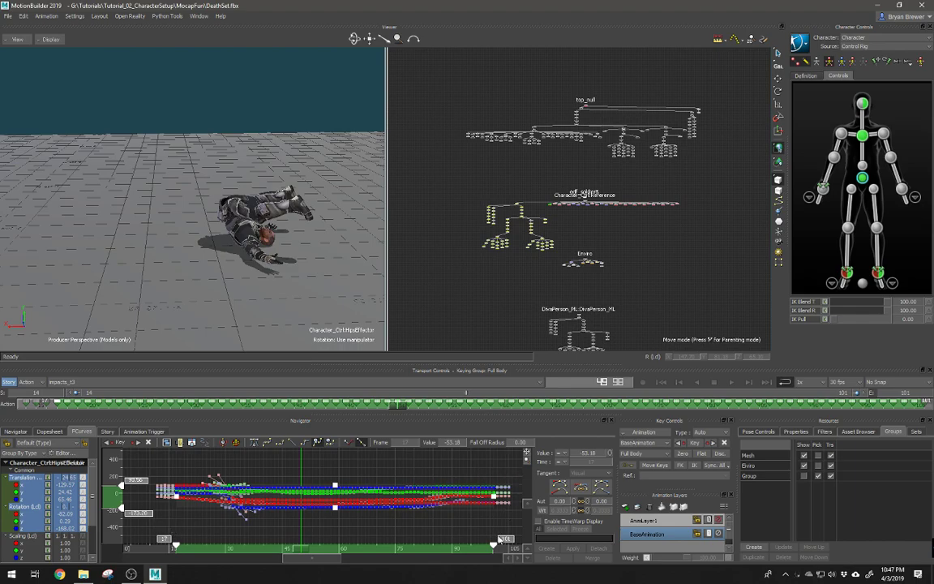
double_click(503, 539)
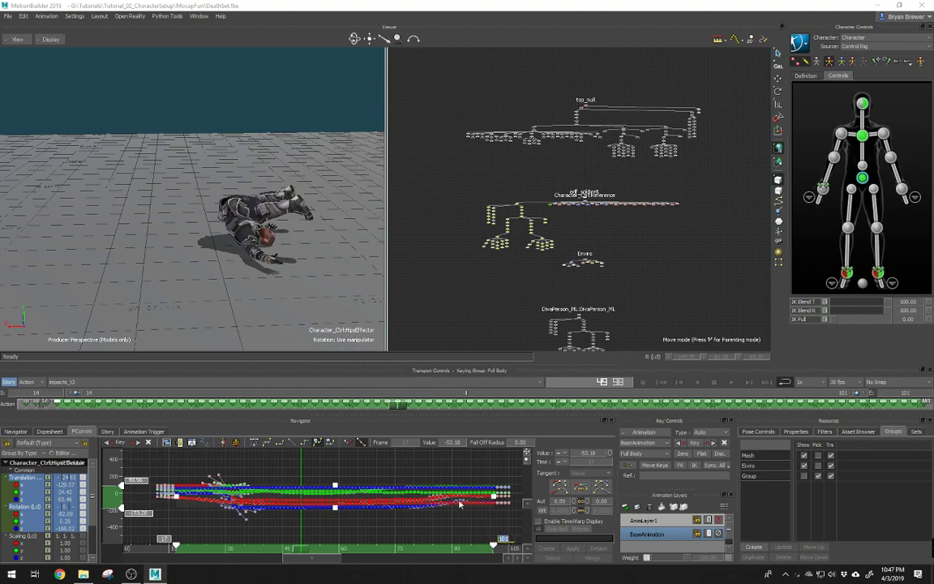
left_click(464, 469)
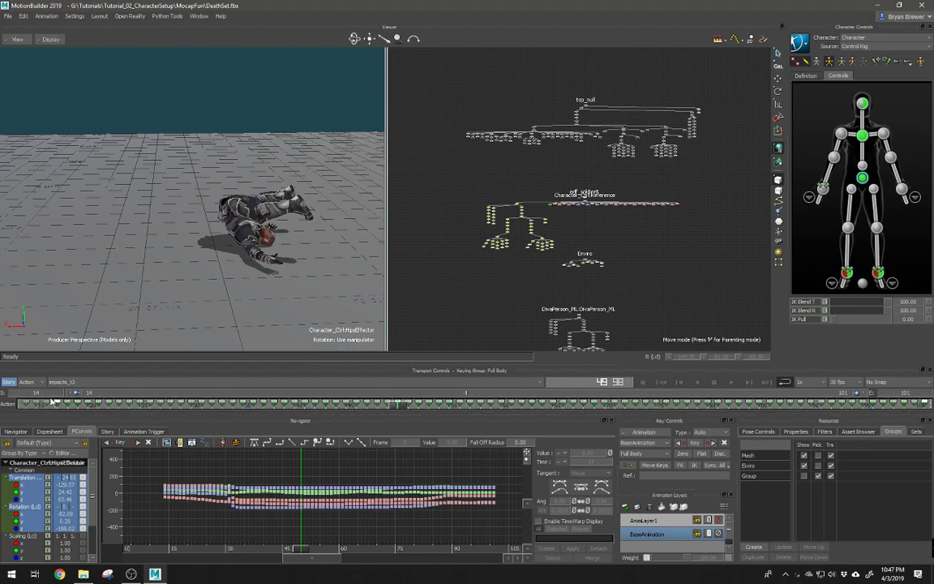
Select all the character's keys on the timeline and scale them in time so the last key falls on frame 90
left_click(19, 405)
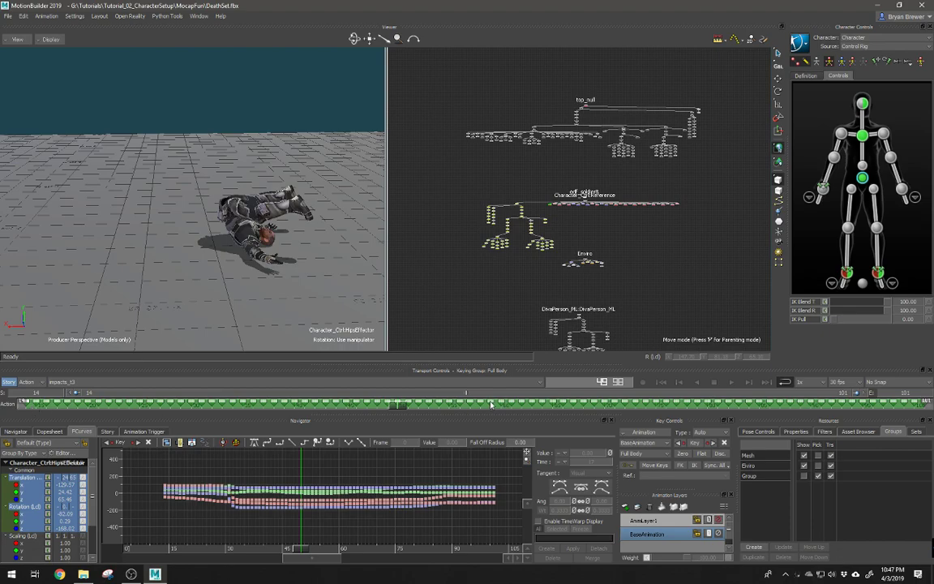
double_click(930, 404)
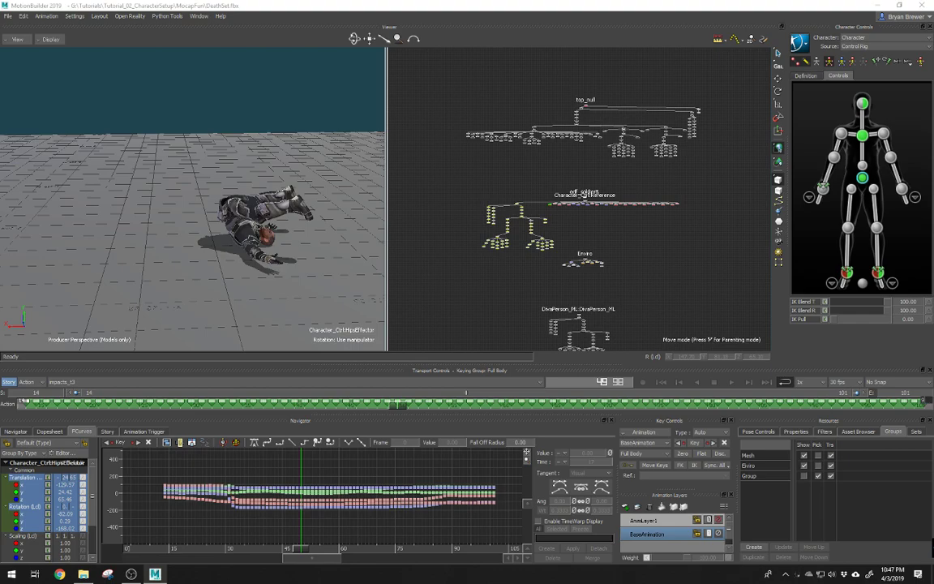
key("ctrl+z")
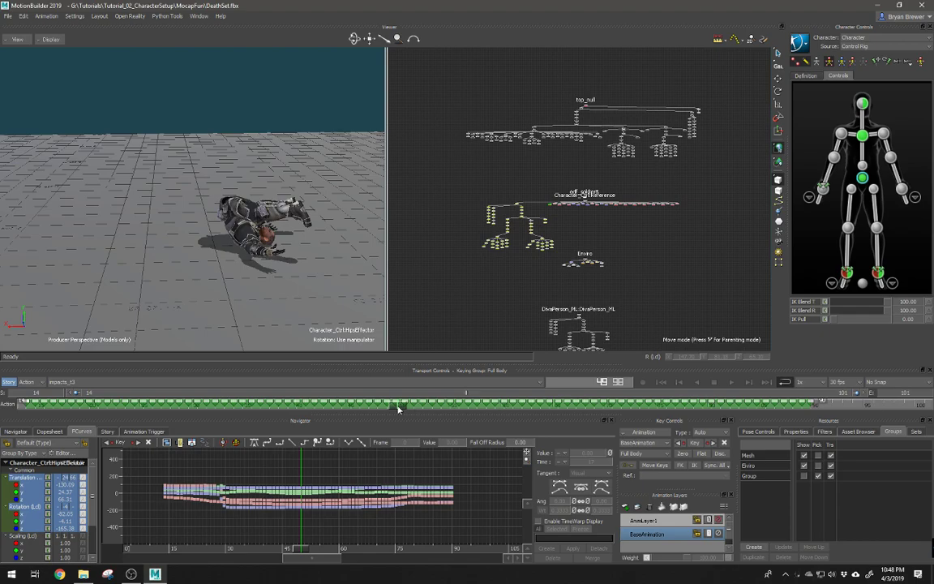
Play the retimed death animation from its start and enlarge the perspective view to a single pane framing the character
left_click_drag(396, 405, 102, 398)
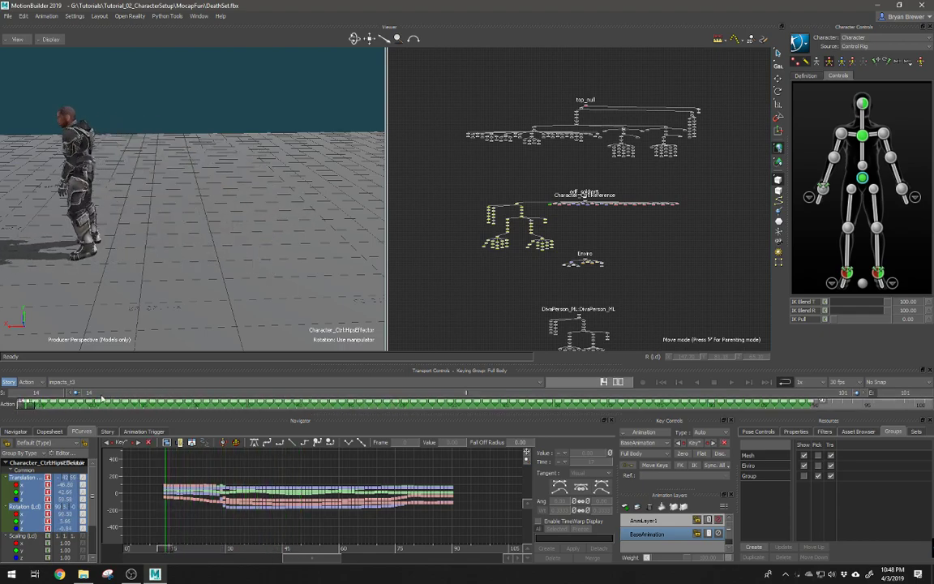
key("space")
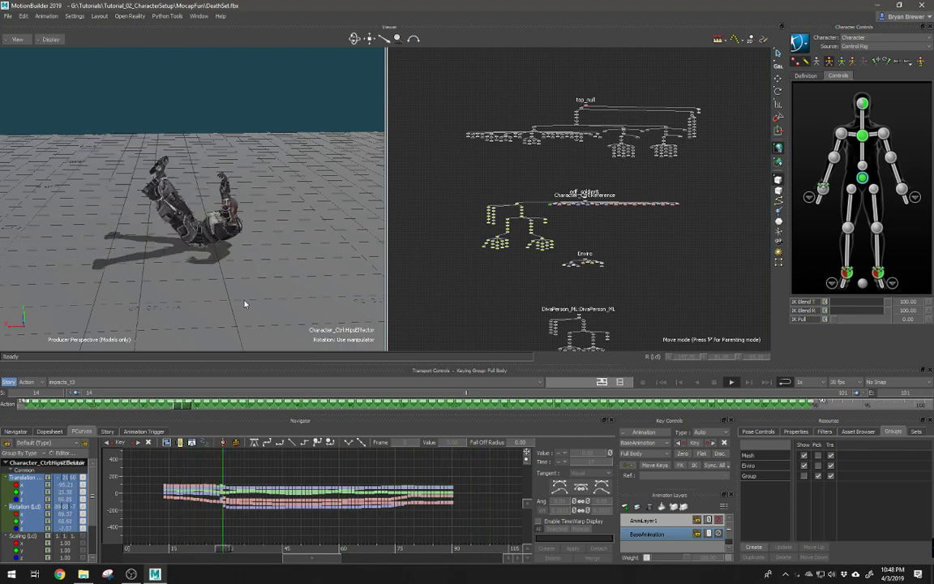
left_click_drag(245, 305, 294, 198, "alt")
left_click(730, 382)
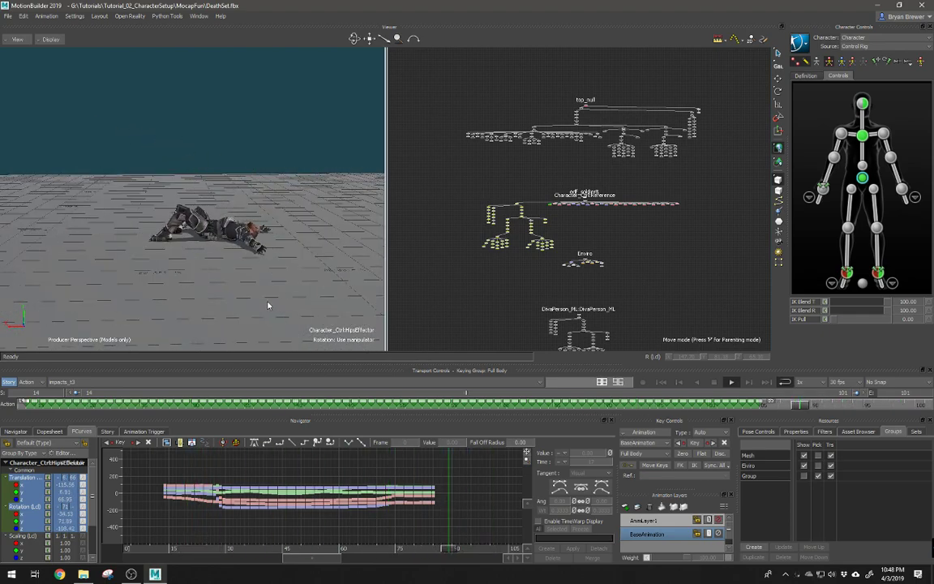
key("ctrl+1")
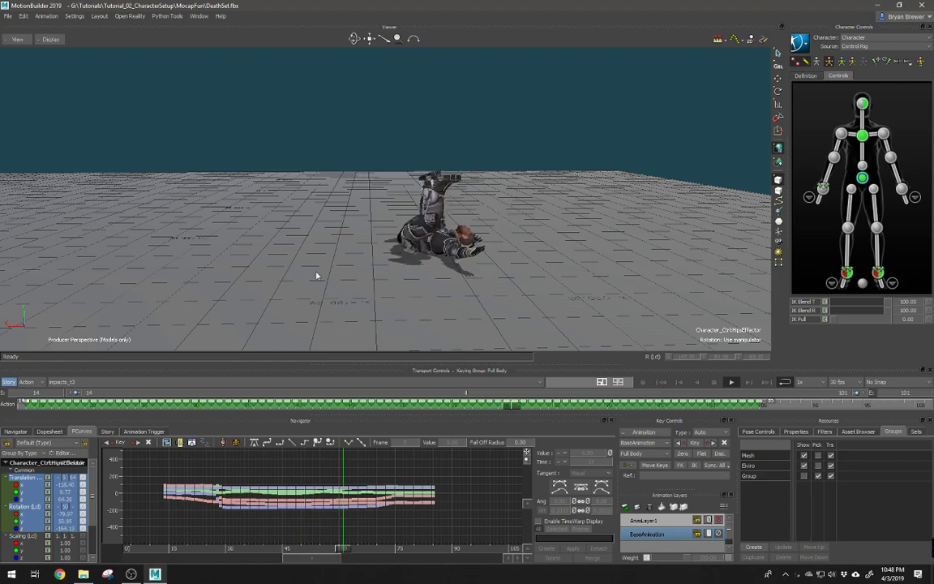
left_click_drag(317, 274, 334, 260, "ctrl+shift")
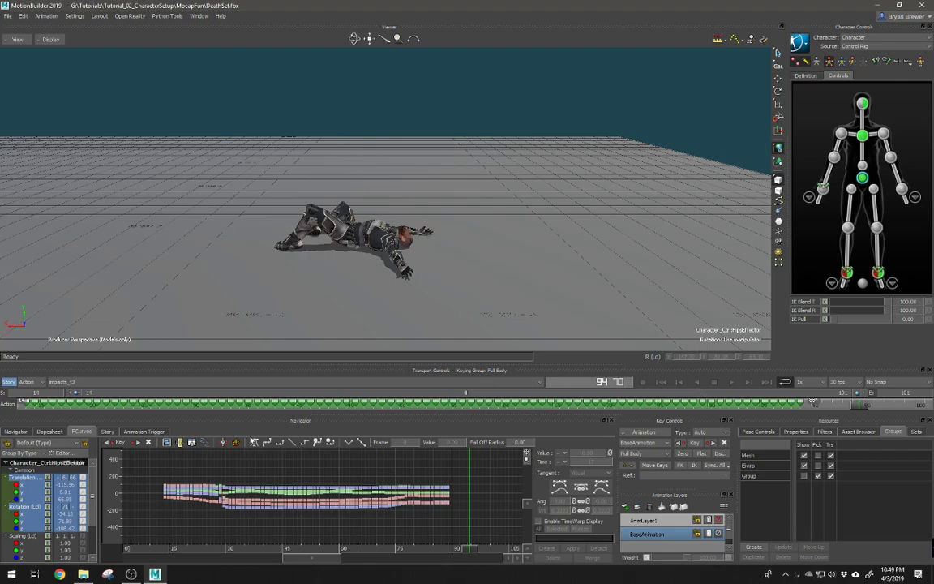
Display the scene's Takes list with each take's start and stop frames in the Navigator
left_click(15, 430)
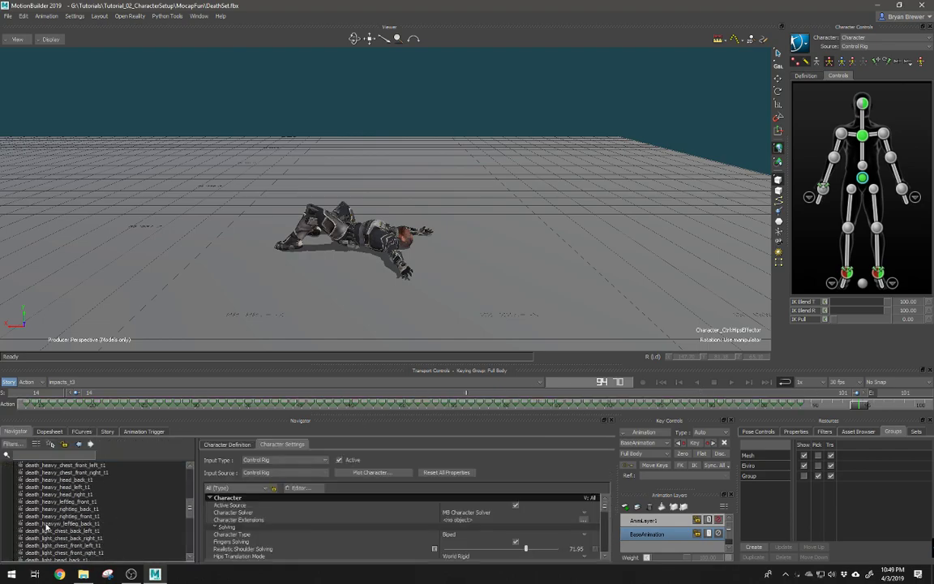
scroll(46, 526, "up", 5)
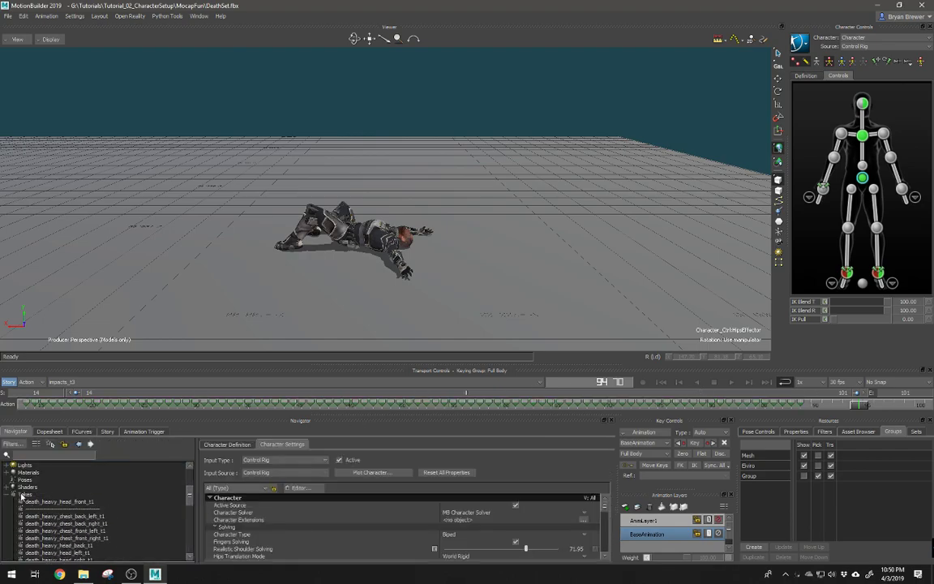
left_click(24, 494)
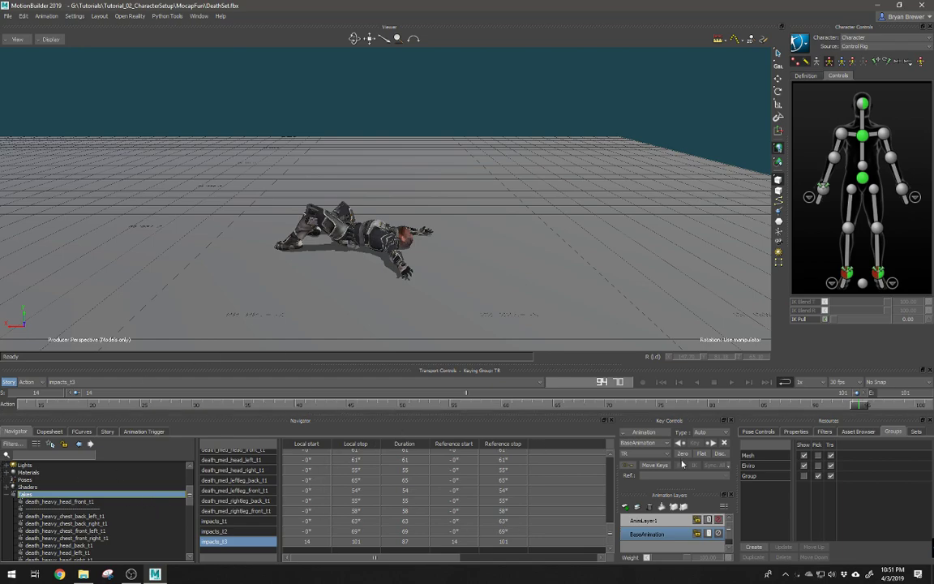
Select the hips effector and play the impacts_t3 take from its first frame
left_click(864, 180)
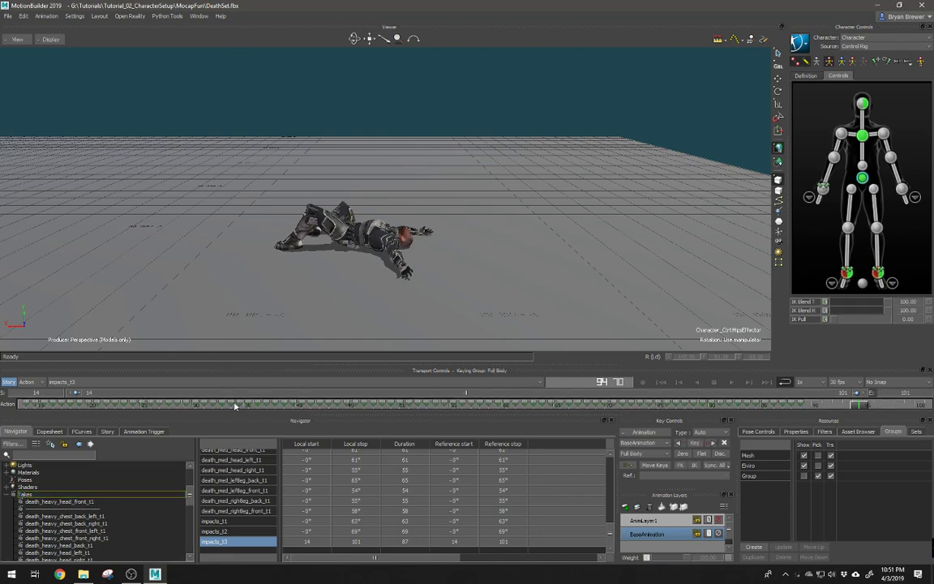
left_click(235, 405)
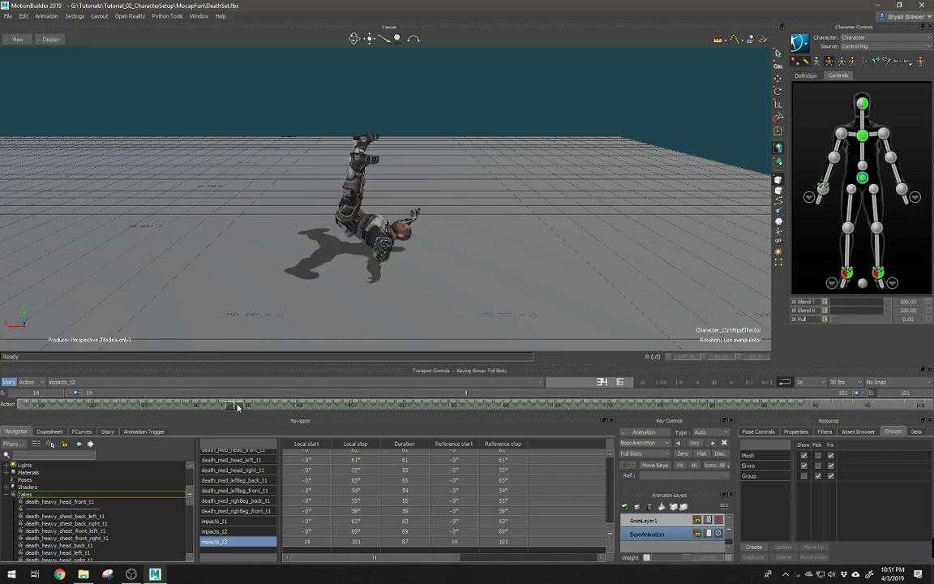
left_click_drag(237, 406, 26, 404)
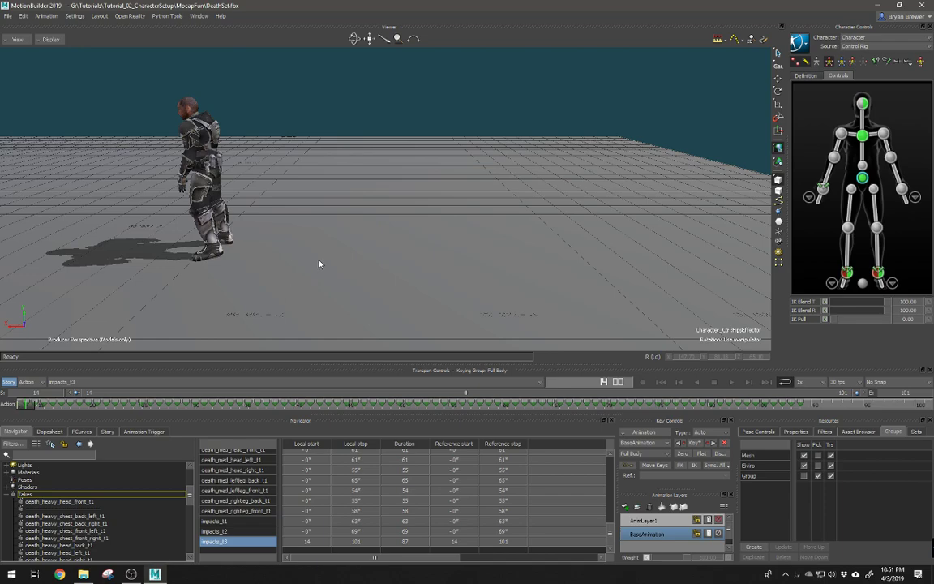
key("space")
key("space")
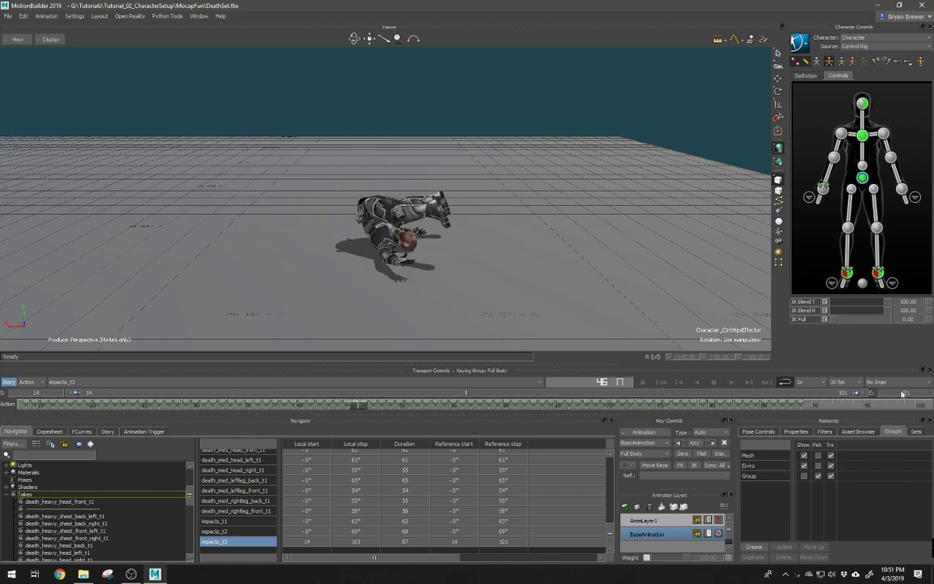
Select all the keys on the timeline, set the take's end frame to 90 and deselect the rig
double_click(903, 393)
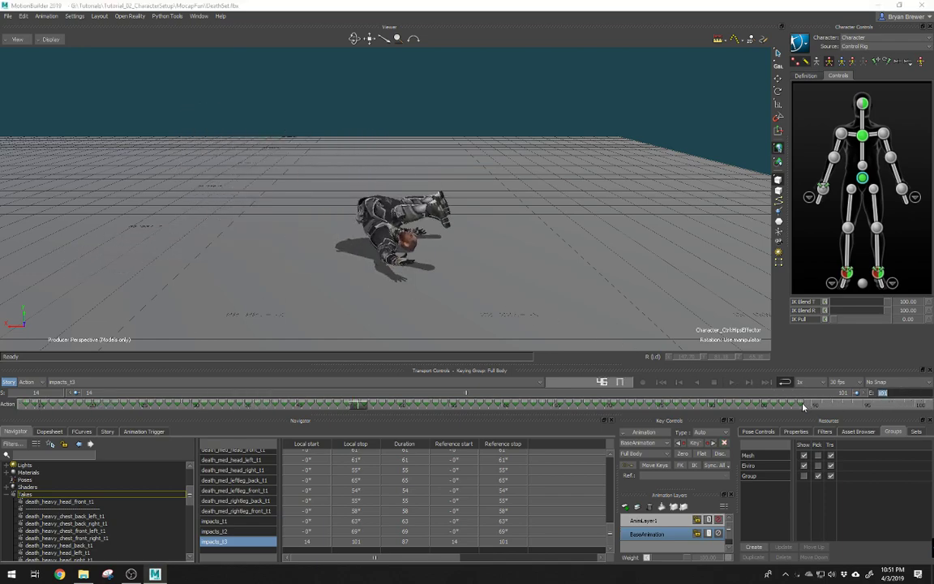
key("Return")
left_click(802, 404)
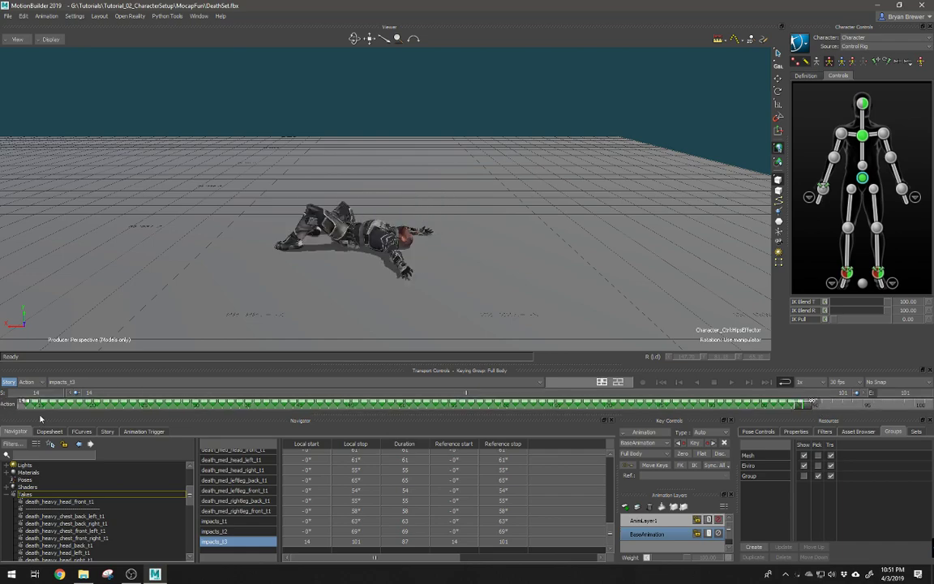
double_click(916, 393)
type("90")
key("Return")
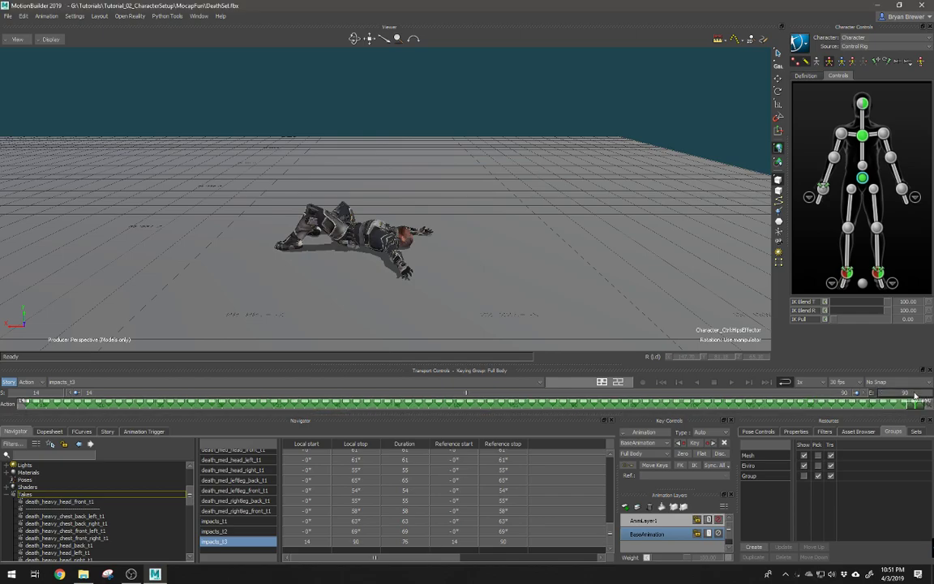
left_click(678, 278)
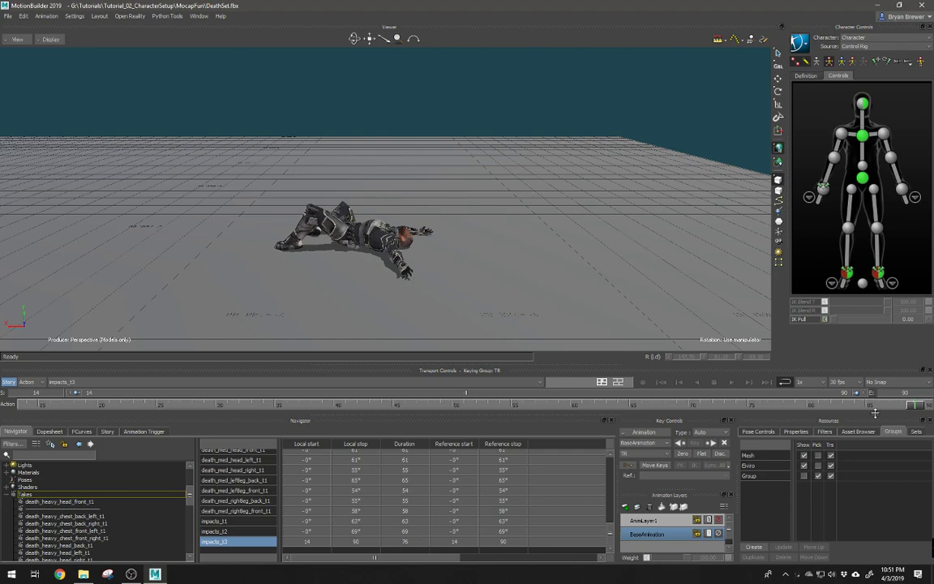
Play the shortened take from the start, set the playback speed to 0.50x and replay it
left_click_drag(872, 405, 46, 405)
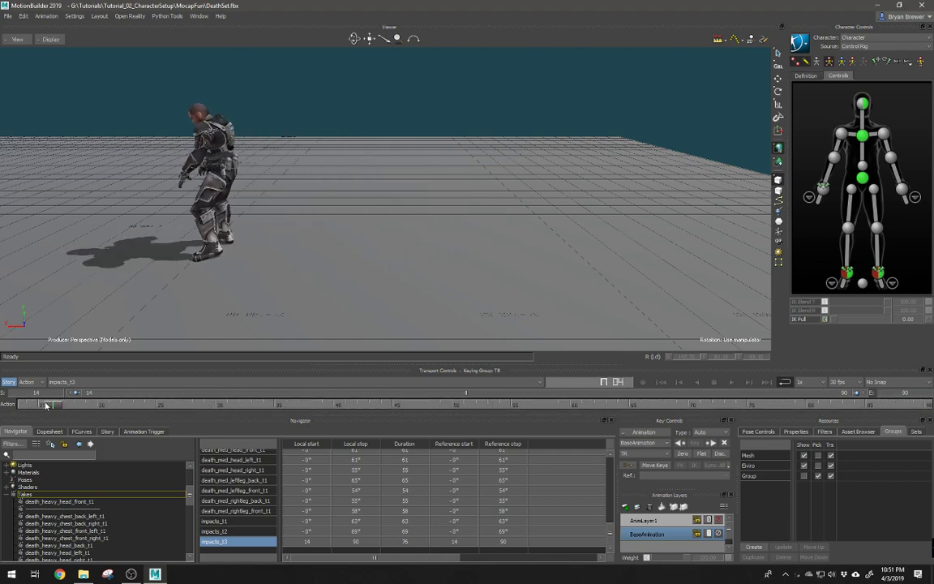
key("space")
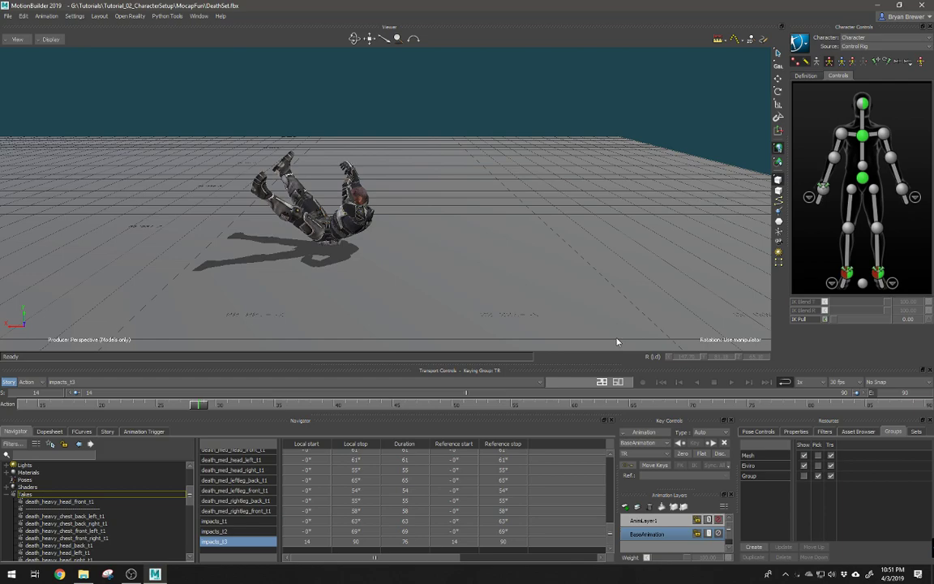
left_click(893, 384)
left_click(814, 383)
left_click(814, 383)
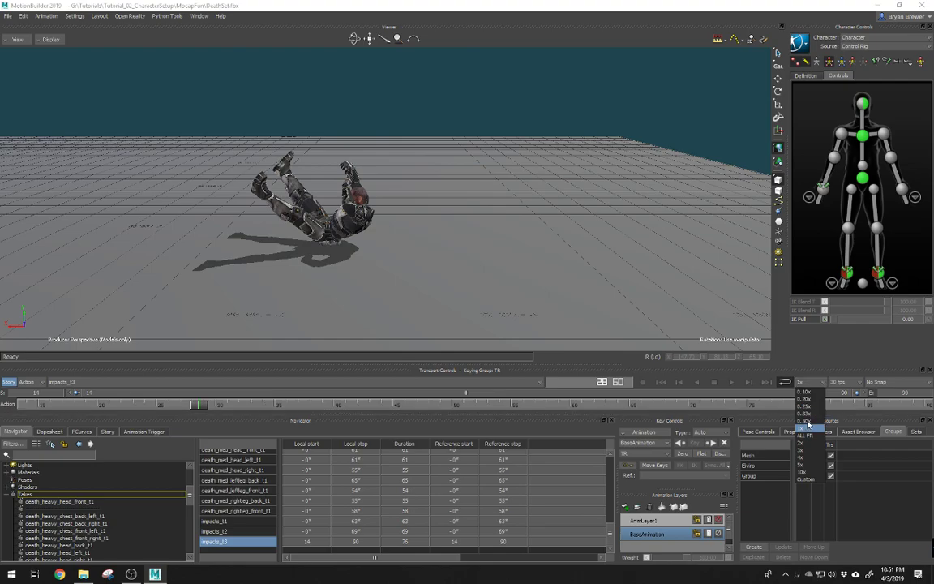
left_click(808, 423)
left_click_drag(195, 404, 79, 401)
key("ctrl+space")
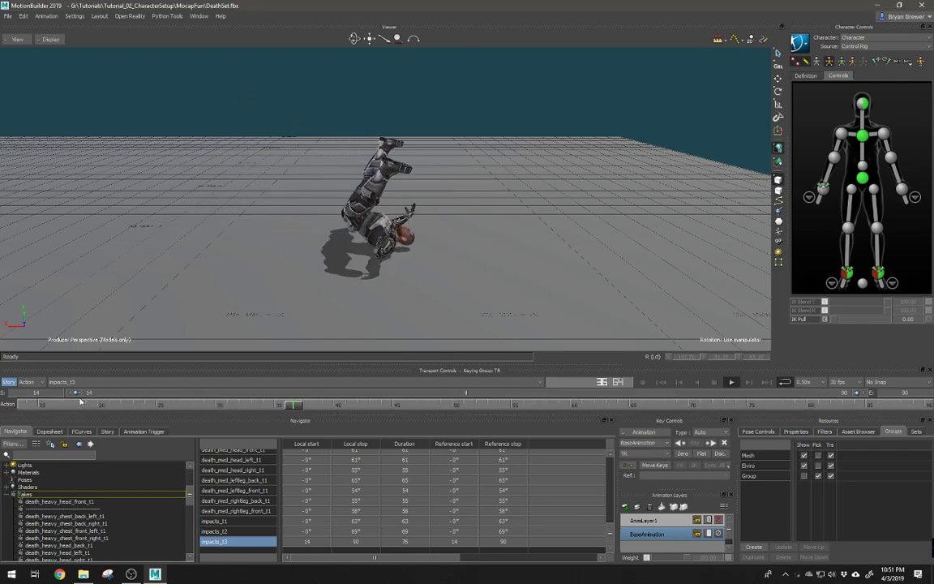
Set the playback speed to 0.25x and return near the take's start to review the fall in slow motion
left_click(809, 382)
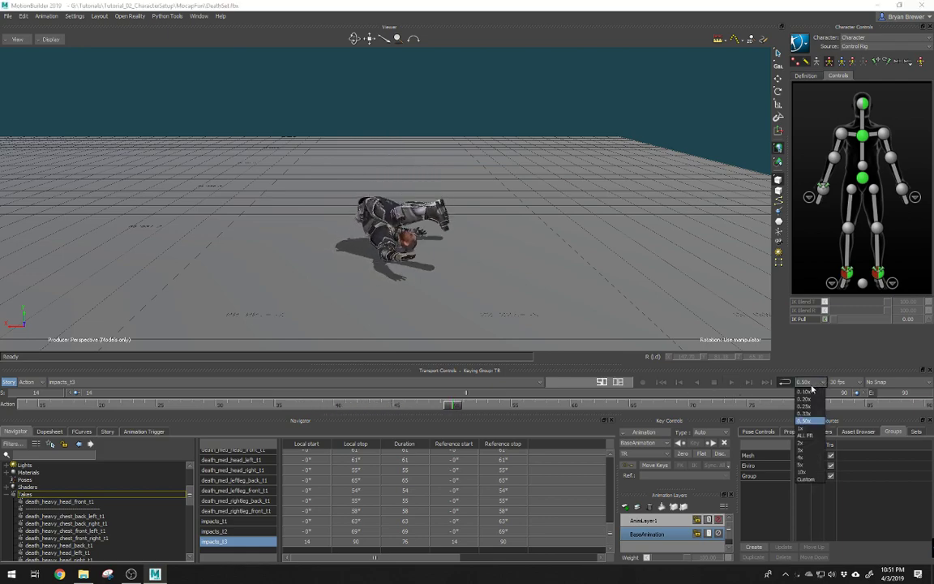
left_click(806, 407)
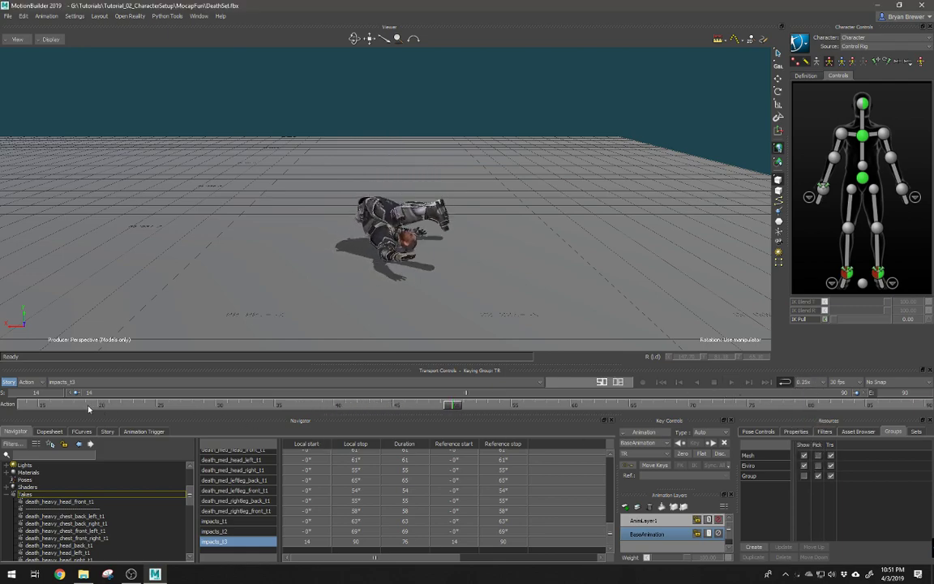
left_click(89, 404)
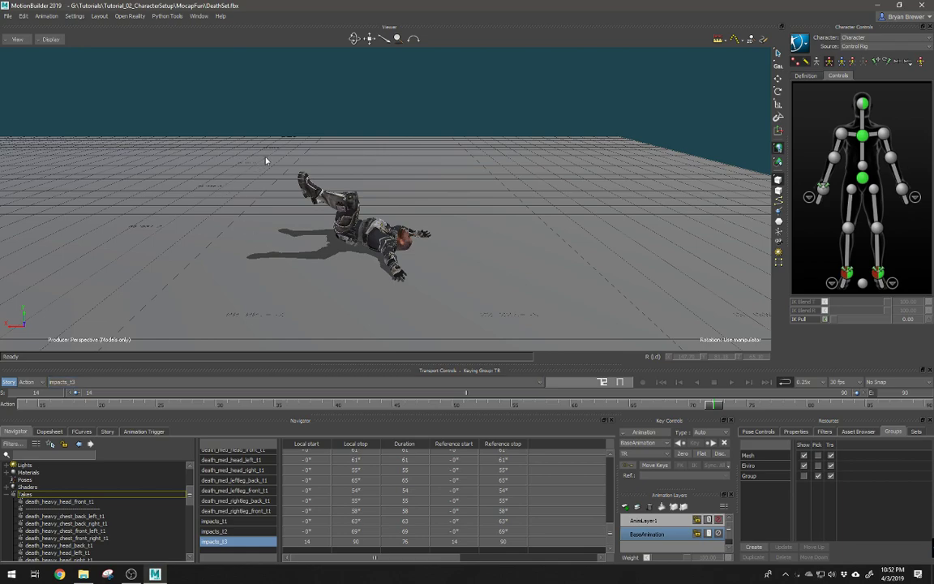
Scrub back to about frame 27, set the playback speed to 1x and replay the fall from several angles
left_click(289, 406)
left_click_drag(288, 408, 188, 414)
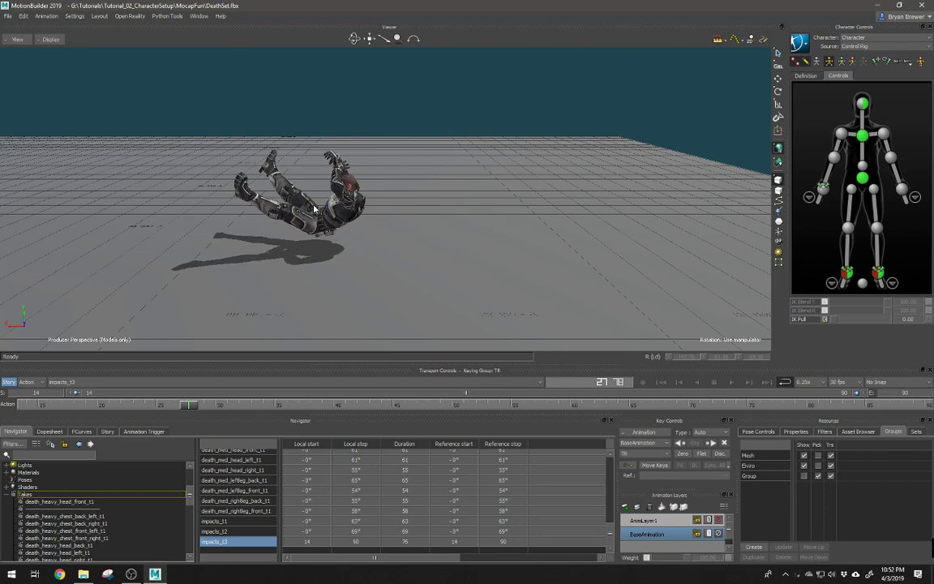
left_click(822, 384)
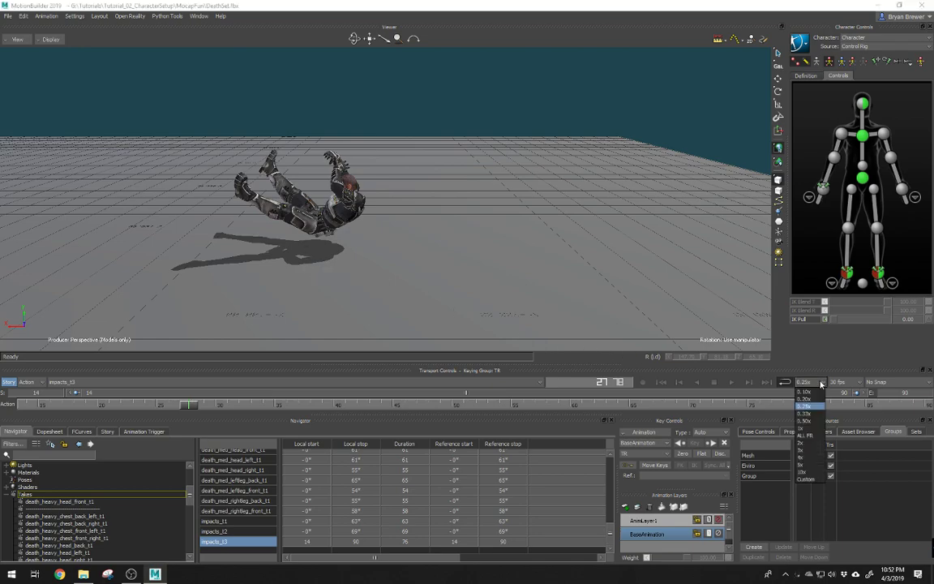
left_click(812, 442)
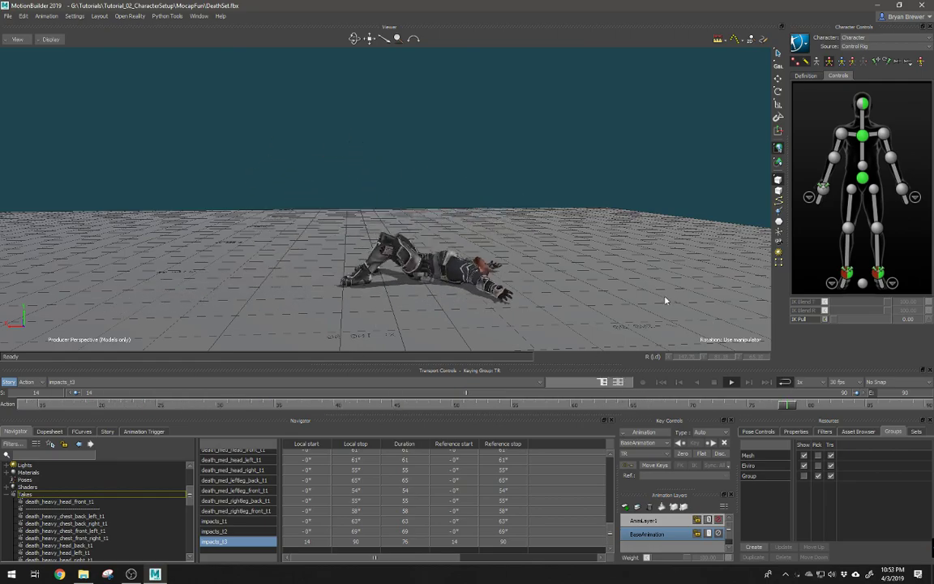
left_click_drag(562, 288, 581, 290, "ctrl+shift")
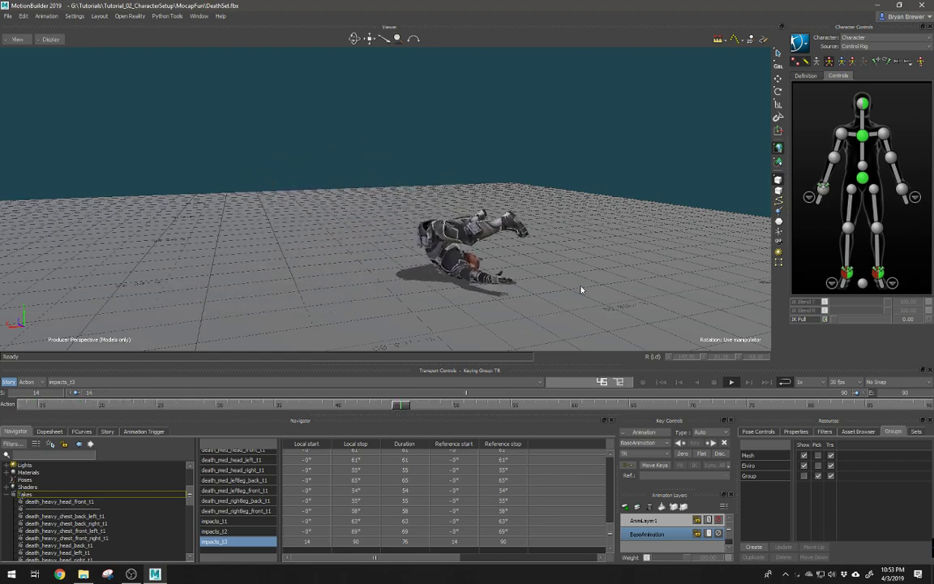
left_click_drag(538, 290, 501, 257, "ctrl+shift")
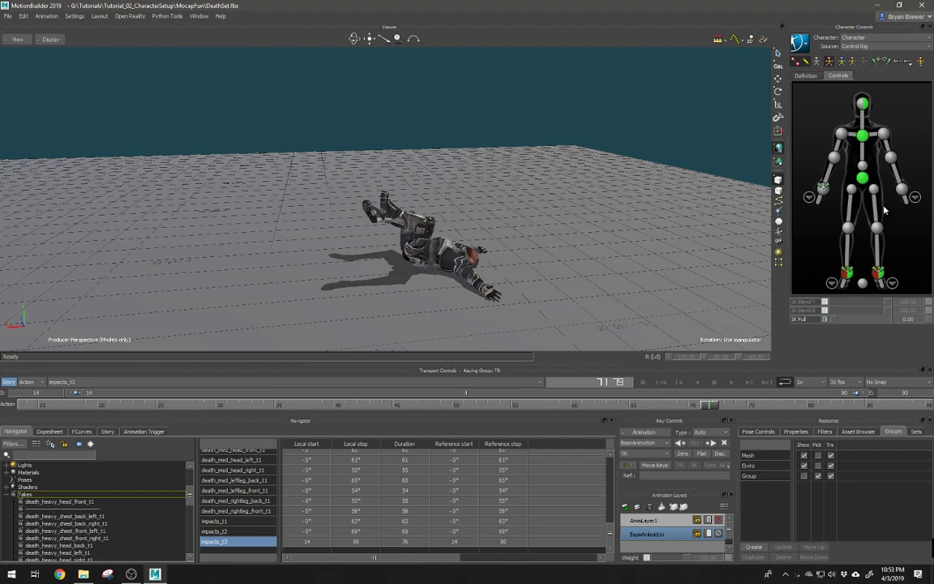
Show the hips effector's FCurves on AnimLayer1 and set a zero key for the hips at frame 19
right_click(862, 177)
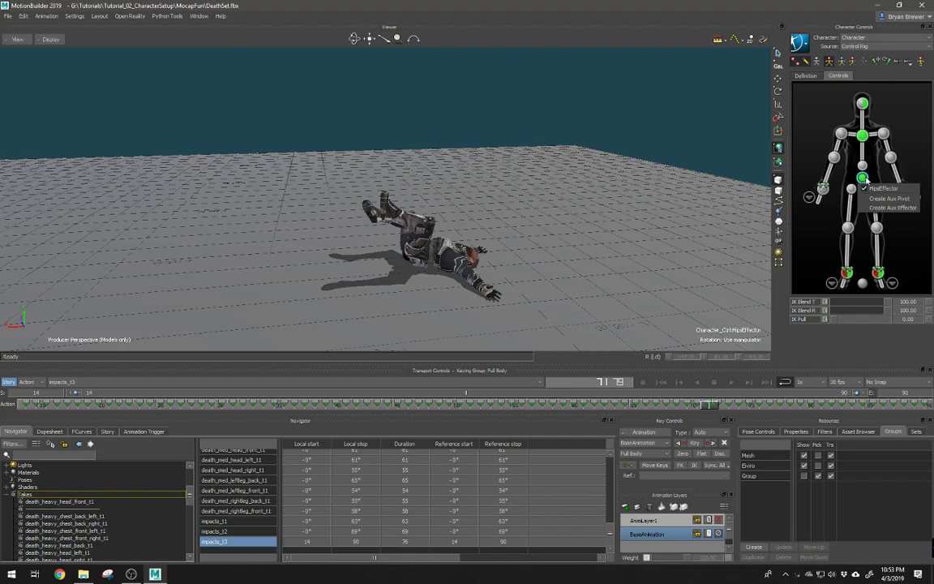
key("Escape")
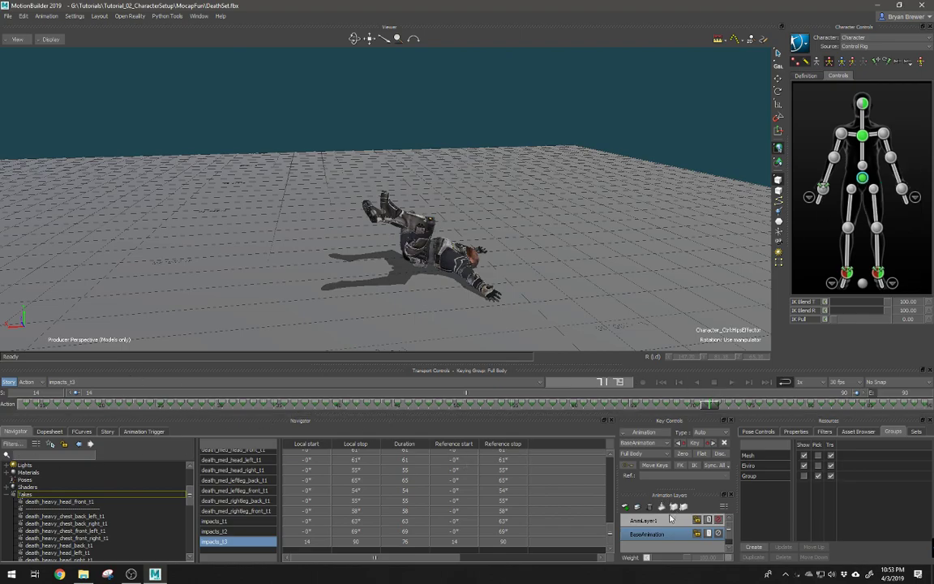
left_click(81, 431)
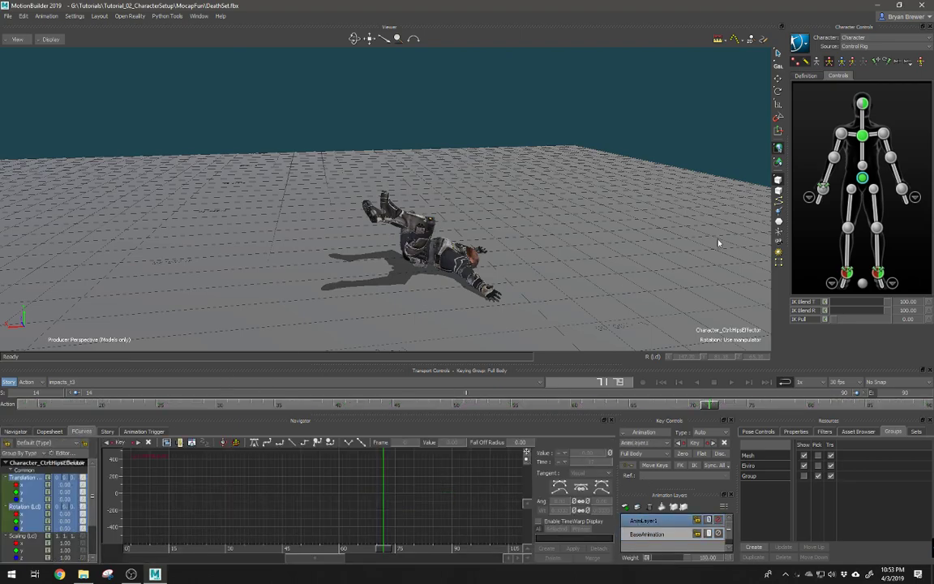
key("t")
mouse_move(162, 400)
left_mouse_down()
mouse_move(3, 396)
mouse_move(64, 416)
mouse_move(92, 410)
mouse_move(93, 422)
left_mouse_up()
key("k")
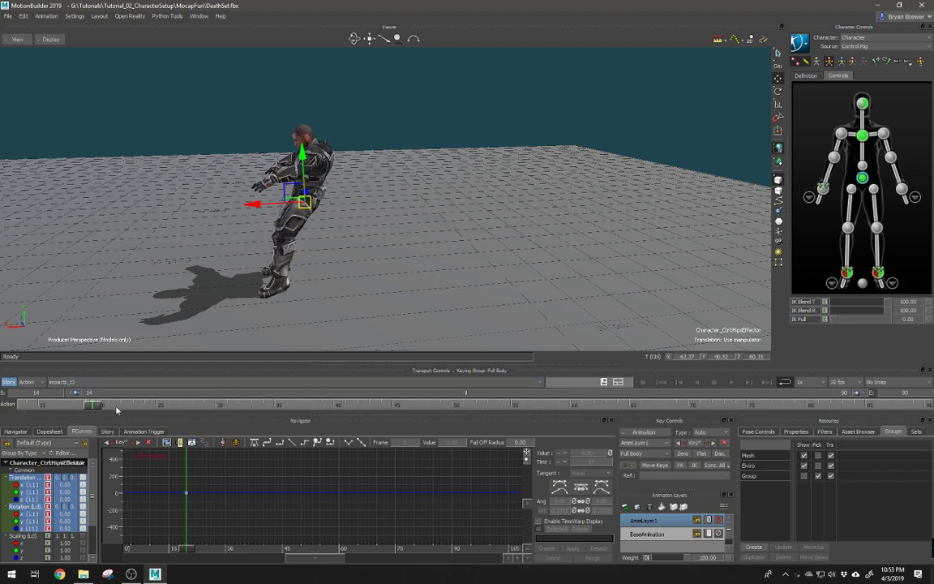
At frame 39, translate the hips effector about -48 units in X with pinning released and key the offset on AnimLayer1
left_click_drag(93, 411, 328, 415)
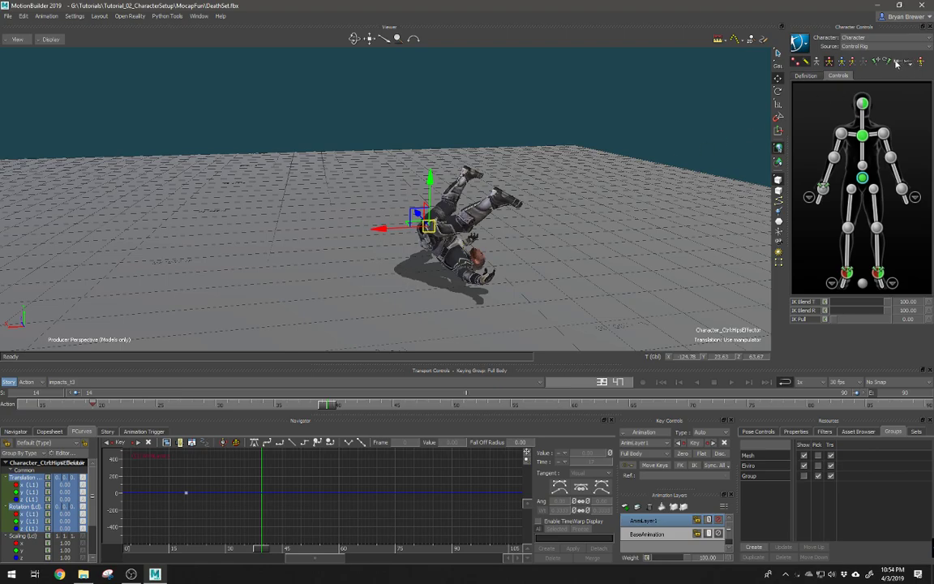
mouse_move(381, 228)
left_mouse_down()
mouse_move(396, 228)
mouse_move(381, 227)
left_mouse_up()
left_click_drag(380, 230, 470, 240)
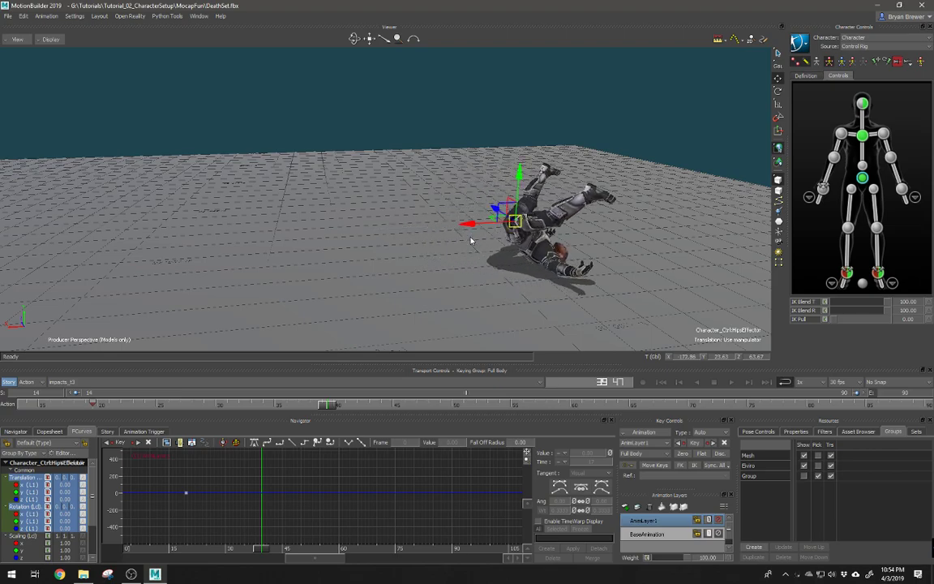
key("k")
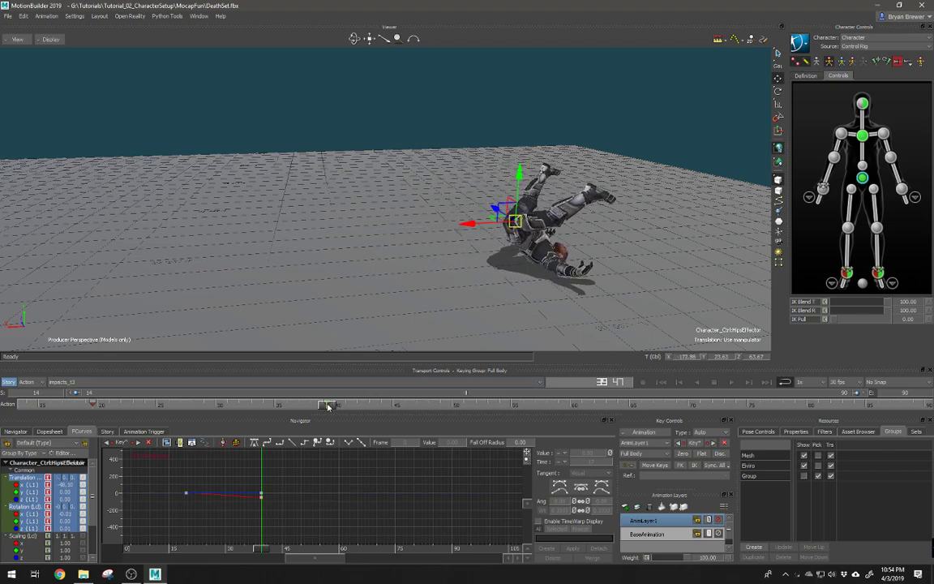
Play the take from its start and move the second hips key on the timeline to frame 42
left_click_drag(328, 407, 10, 392)
key("ctrl+space")
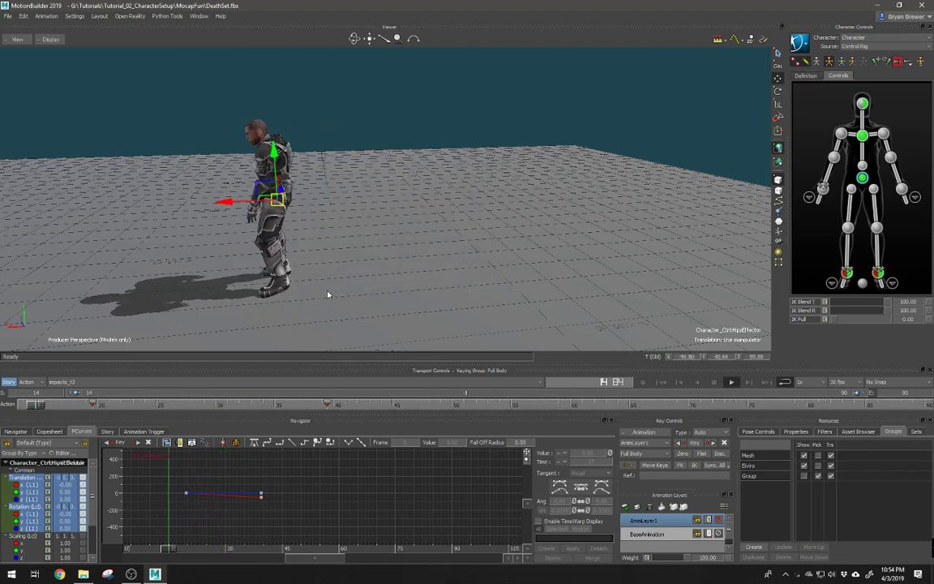
key("ctrl+space")
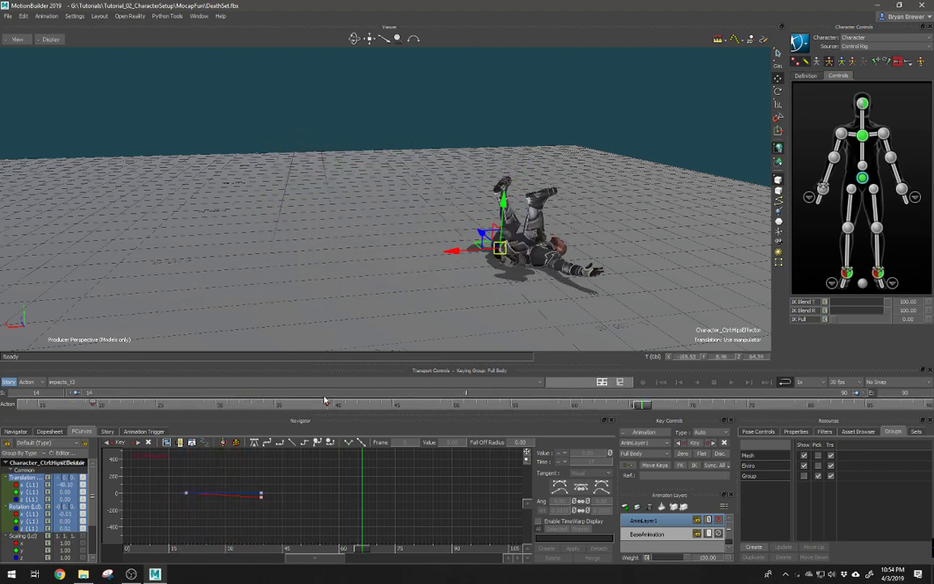
left_click_drag(324, 400, 367, 408)
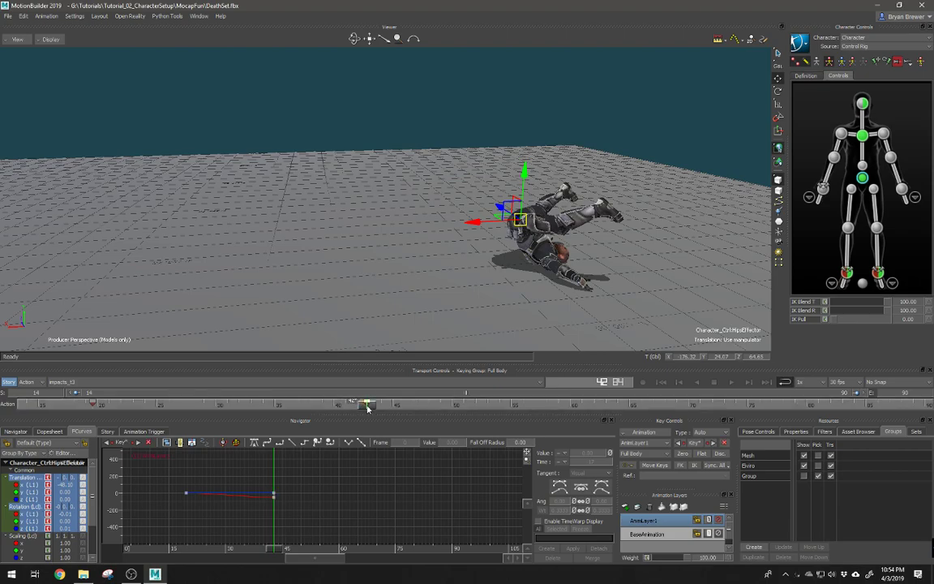
Replay the fall from about frame 19 and shift the second hips key to about frame 44
left_click_drag(367, 408, 92, 410)
key("ctrl+space")
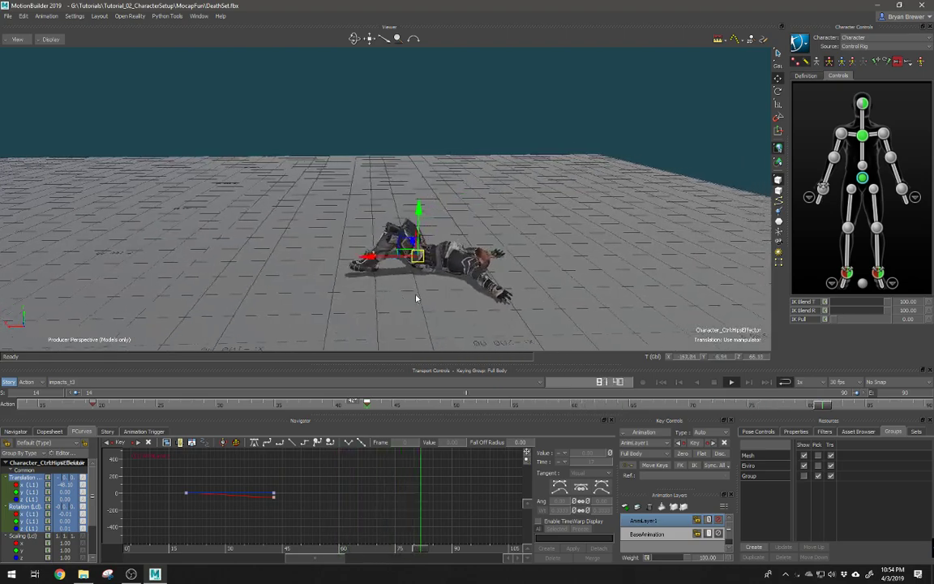
key("ctrl+space")
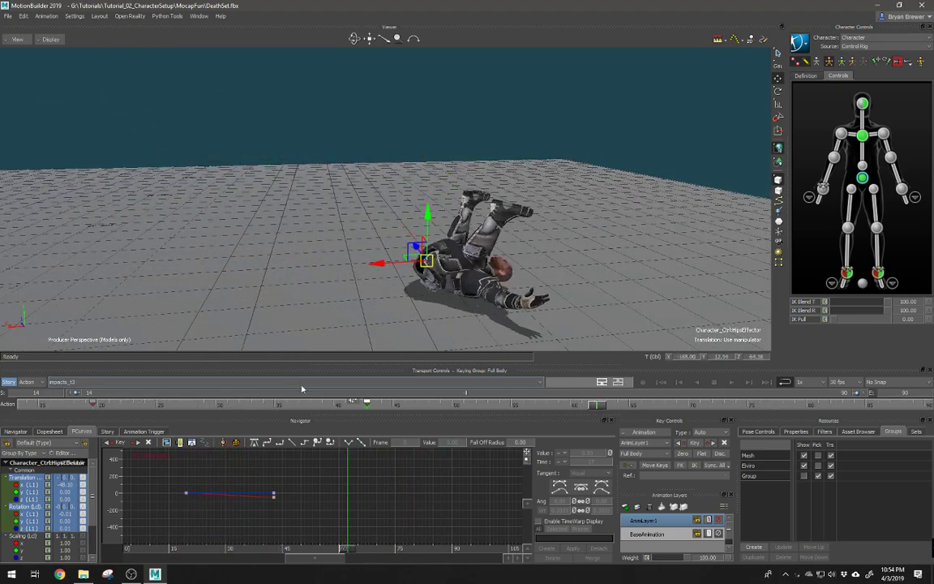
left_click_drag(369, 408, 396, 407)
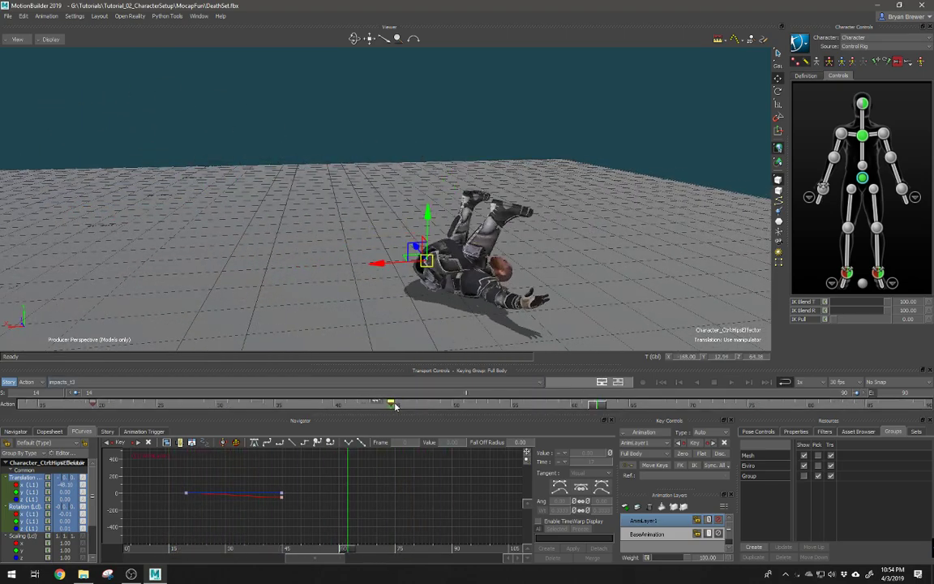
key("ctrl+space")
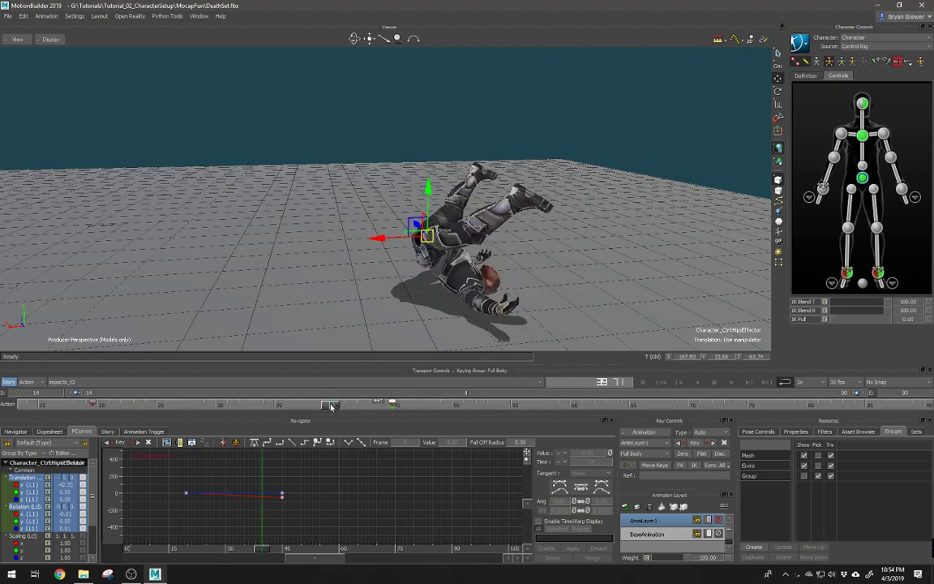
Move the second hips key to frame 46 with timeline snapping set to Snap on Frames
left_click(406, 411)
mouse_move(406, 411)
left_mouse_down()
mouse_move(250, 408)
mouse_move(435, 409)
mouse_move(401, 409)
mouse_move(411, 408)
left_mouse_up()
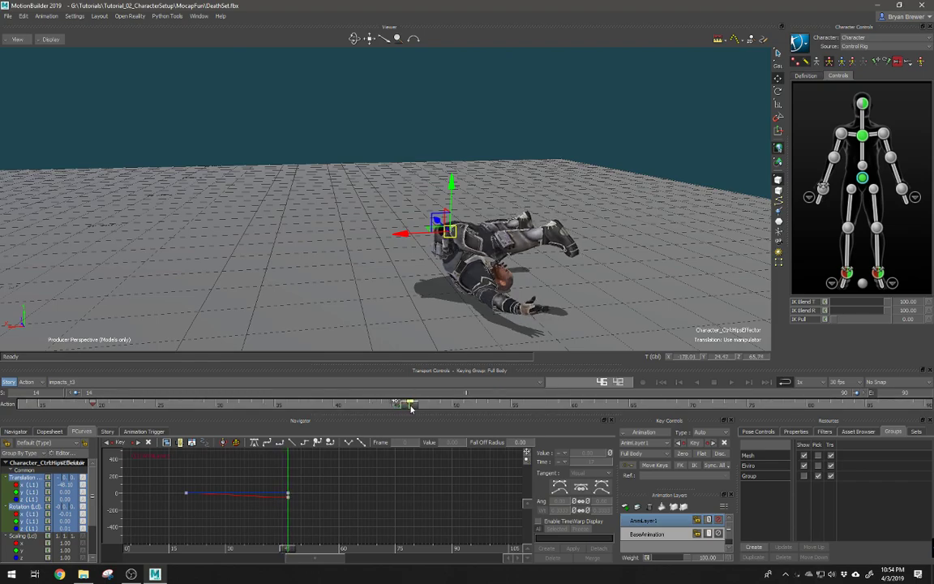
left_click(894, 383)
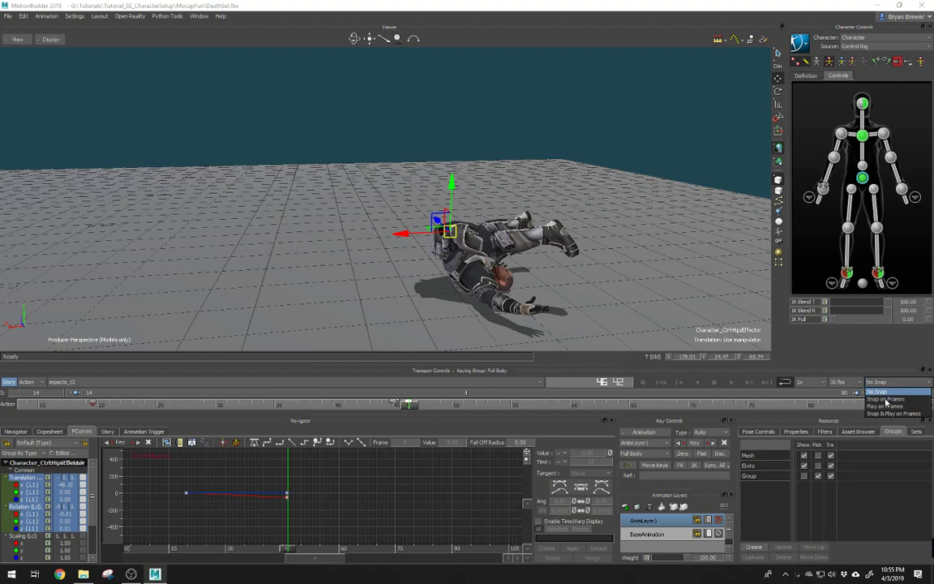
left_click(887, 399)
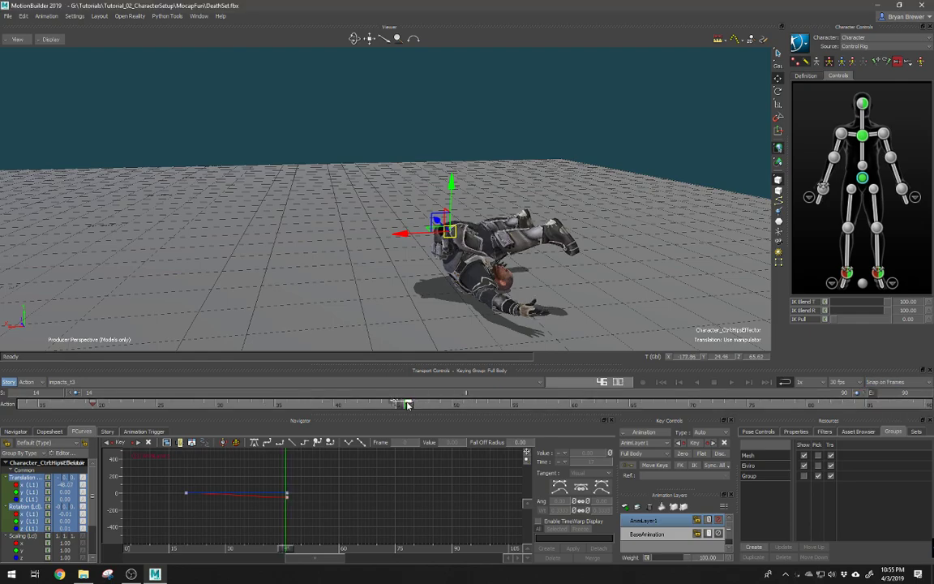
mouse_move(404, 404)
left_mouse_down()
mouse_move(243, 404)
mouse_move(101, 381)
mouse_move(81, 392)
left_mouse_up()
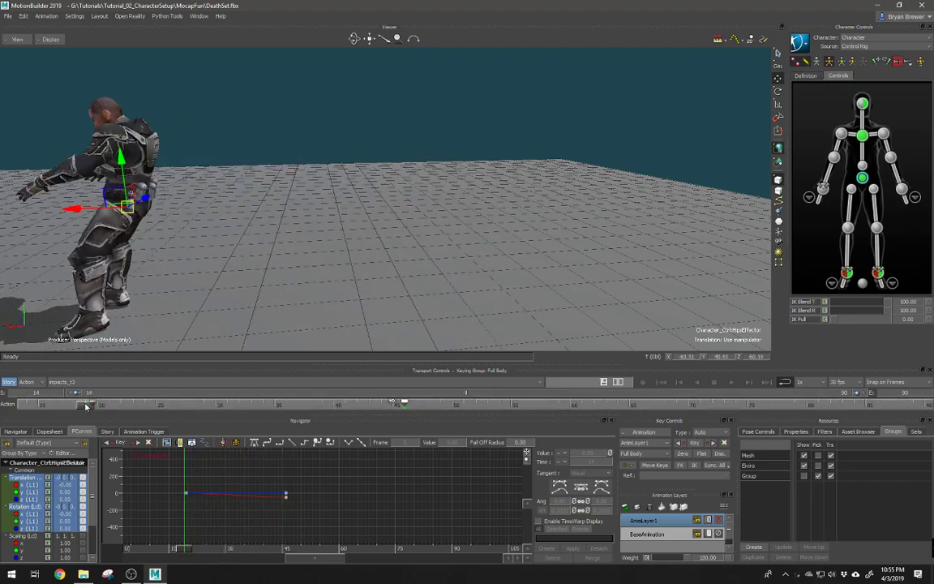
Replay the take and set IK Blend T and R to 0 for the chest, head and both ankle effectors
left_click(29, 408)
key("ctrl+space")
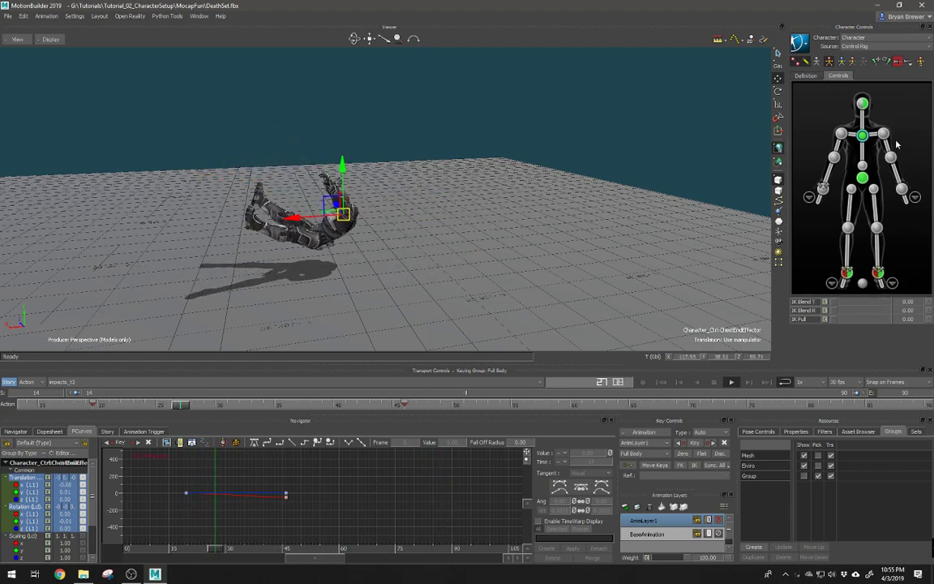
left_click(863, 103)
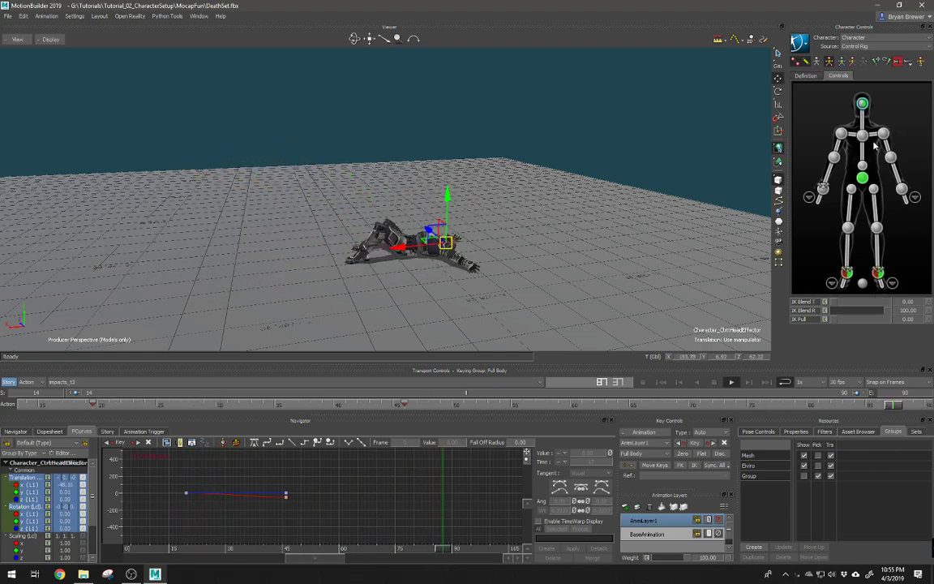
left_click(876, 274)
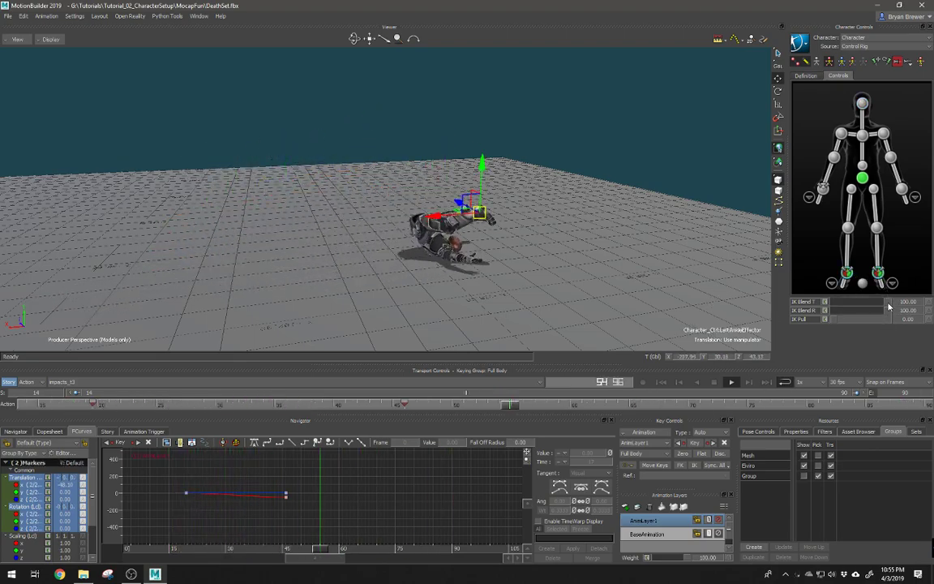
left_click(648, 247)
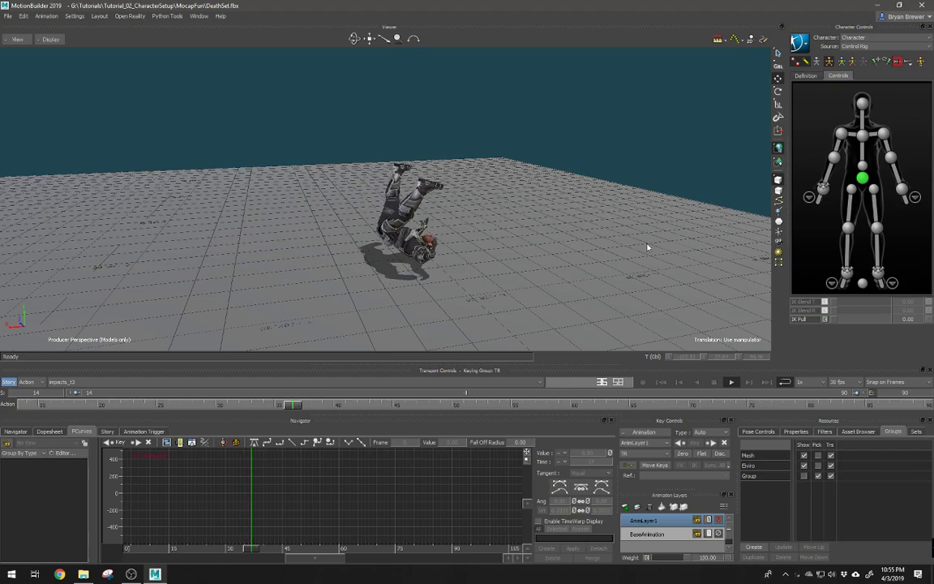
Select the hips effector, stop at frame 46 and isolate its X translation curve, framed to show both keys
left_click(863, 178)
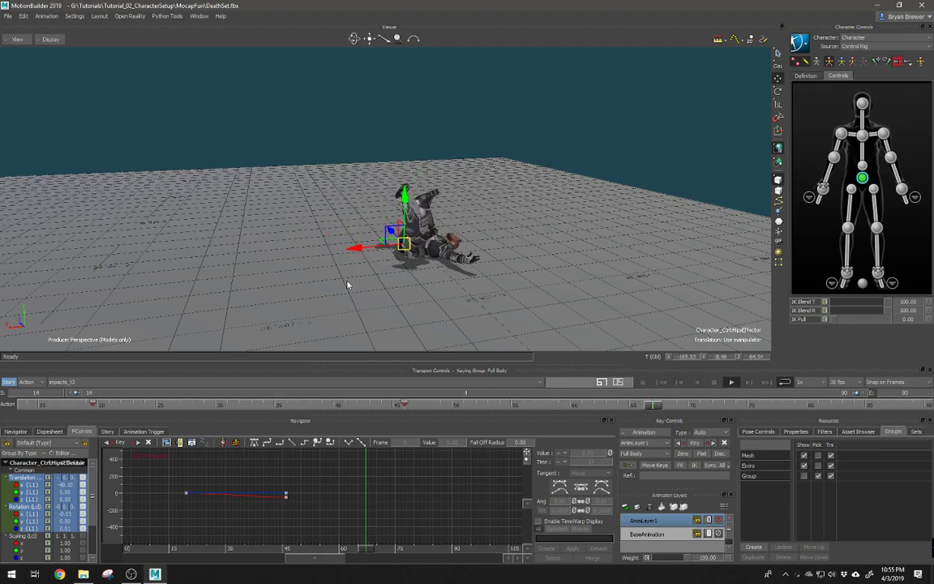
key("ctrl+a")
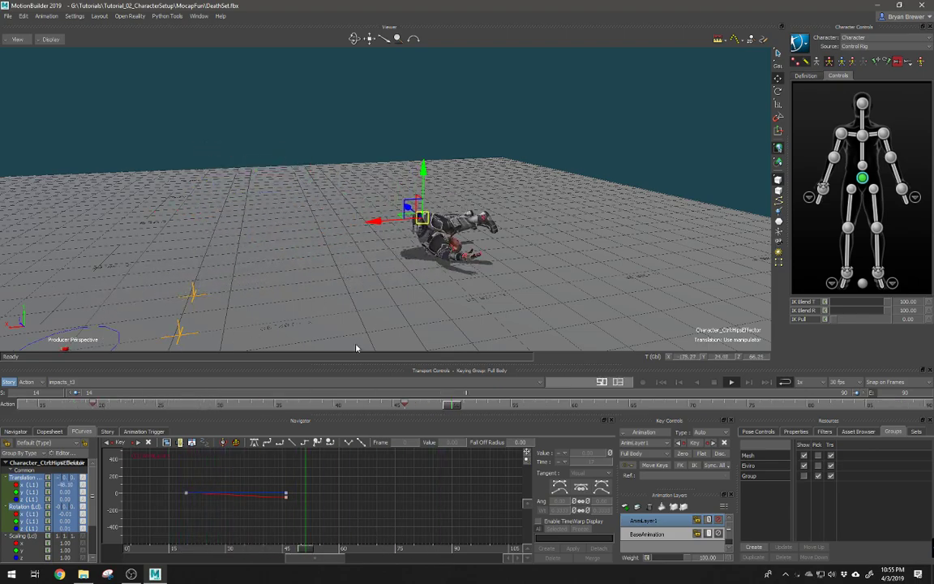
left_click_drag(352, 548, 286, 545)
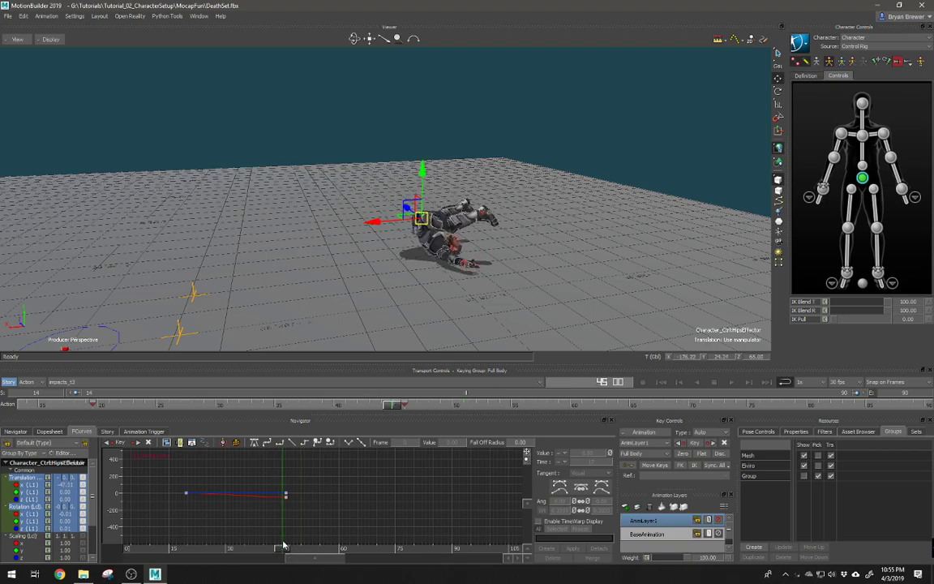
left_click(27, 484)
key("a")
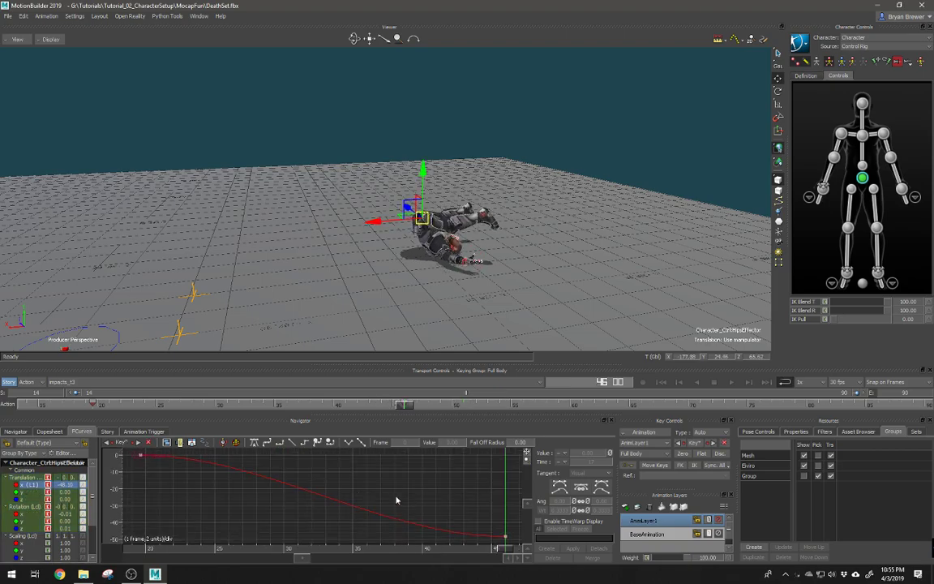
left_click_drag(399, 500, 251, 465, "ctrl")
mouse_move(365, 490)
left_mouse_down("ctrl")
mouse_move(325, 505)
mouse_move(333, 475)
mouse_move(350, 482)
left_mouse_up("ctrl")
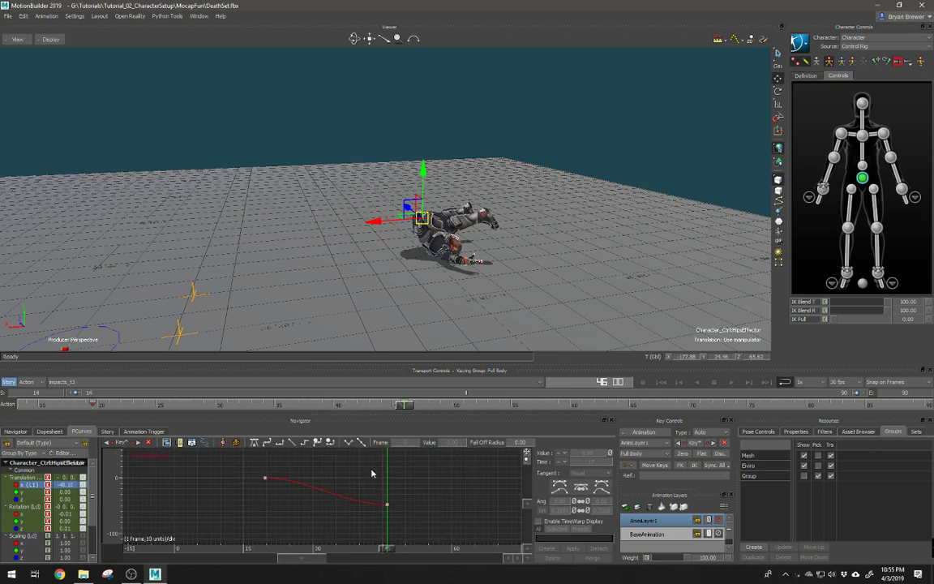
Check the frame and value of the first and last keys on the hips' X translation curve
left_click(265, 478)
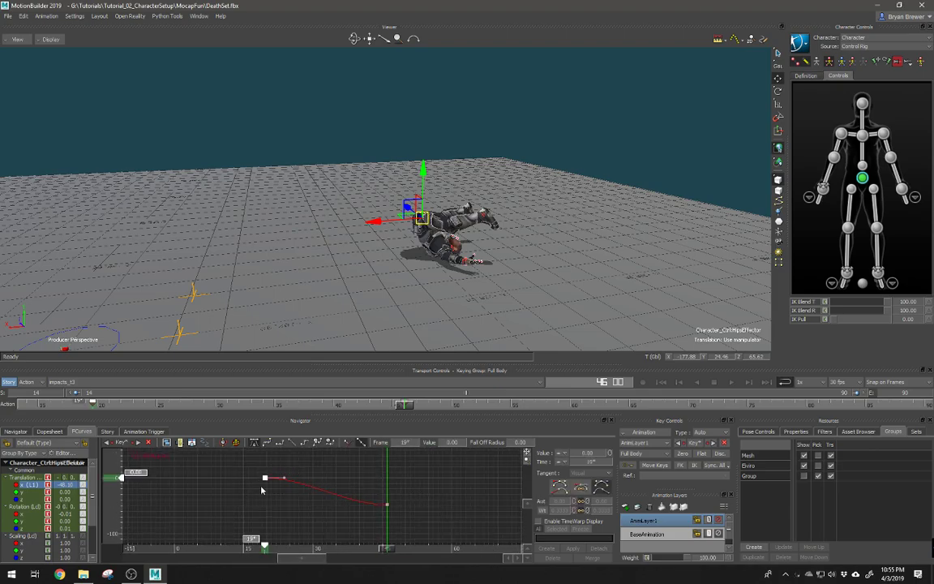
left_click(387, 504)
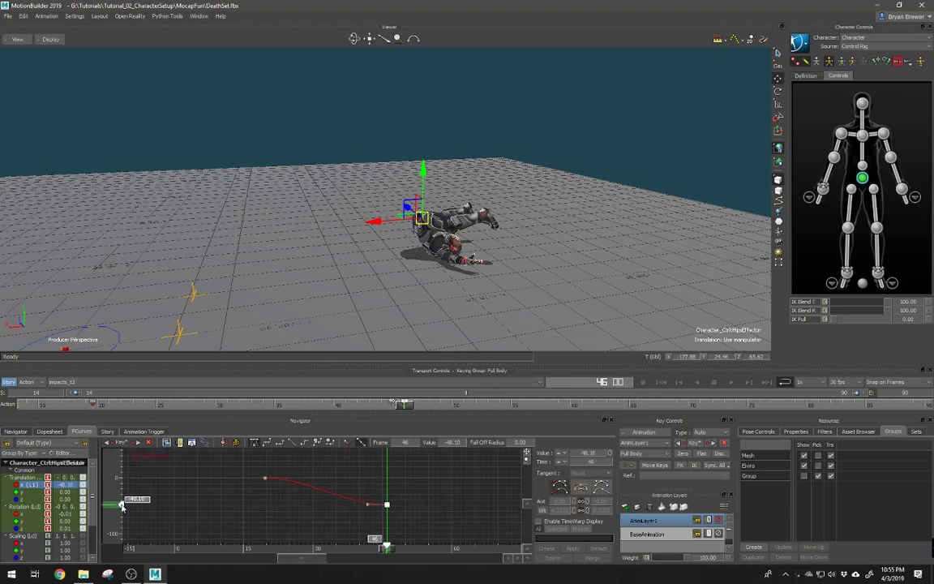
left_click(265, 478)
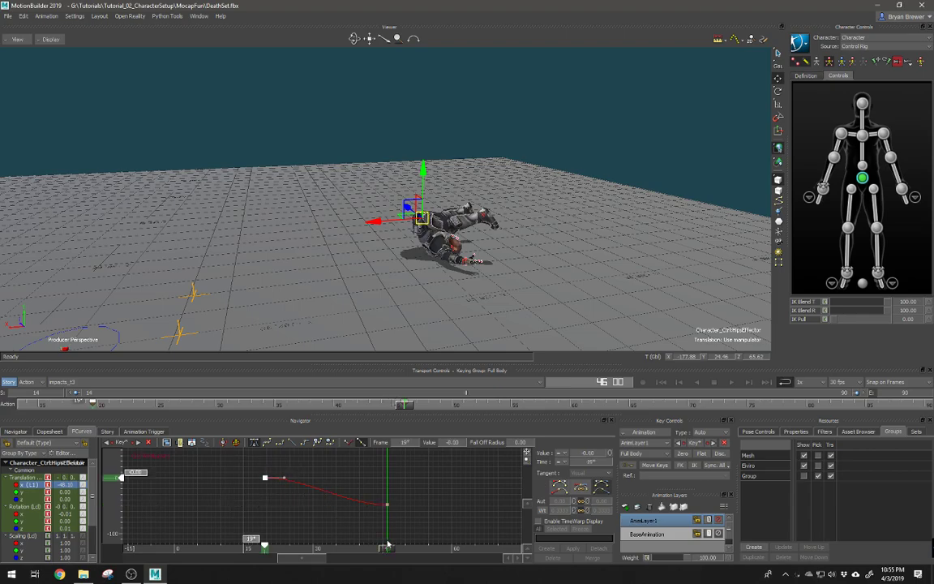
Scrub back to frame 27 and switch the curve editor to Classic Mode
left_click_drag(388, 544, 301, 542)
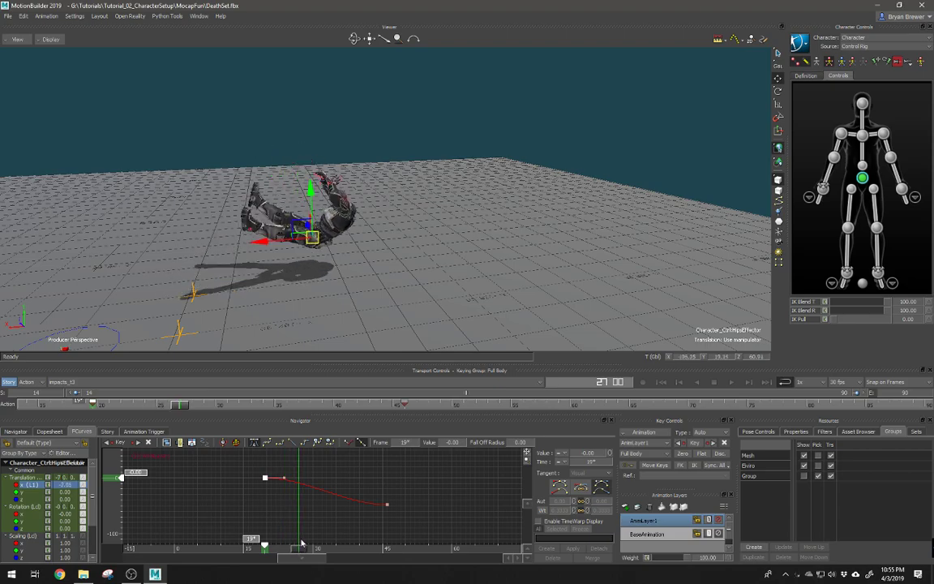
left_click_drag(293, 463, 248, 490)
right_click(225, 466)
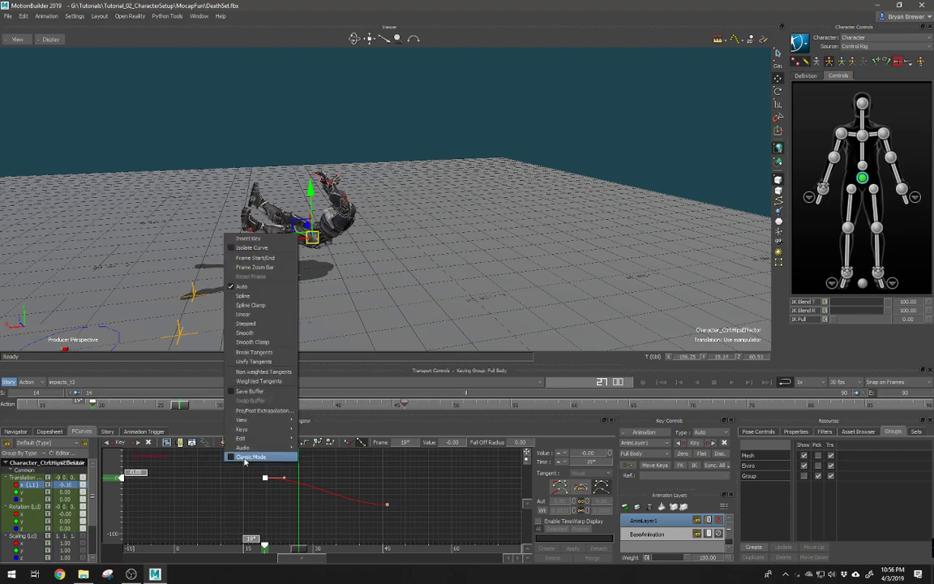
left_click(245, 457)
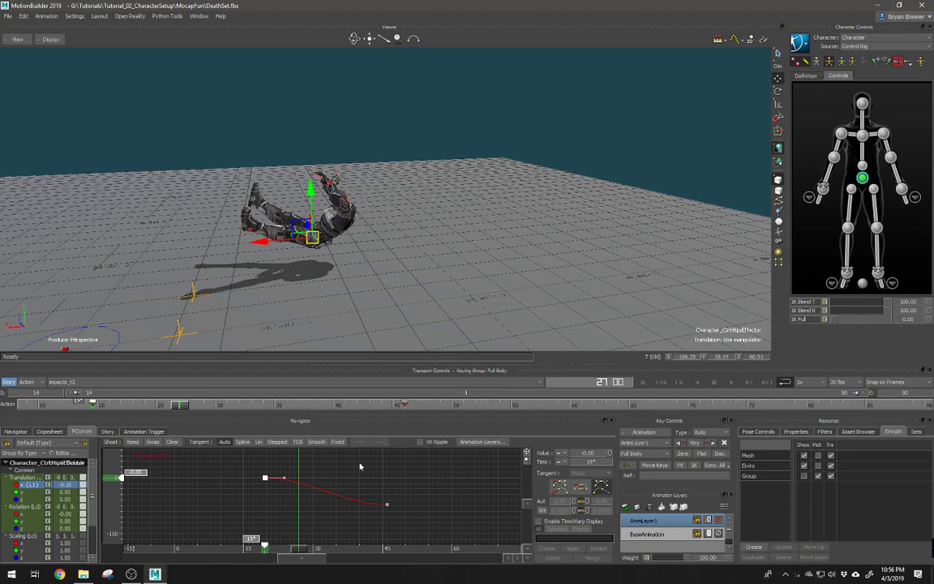
Replace the ease-in on the first key of the hips' X translation curve with a smooth tangent sloping downward
left_click_drag(300, 551, 267, 550)
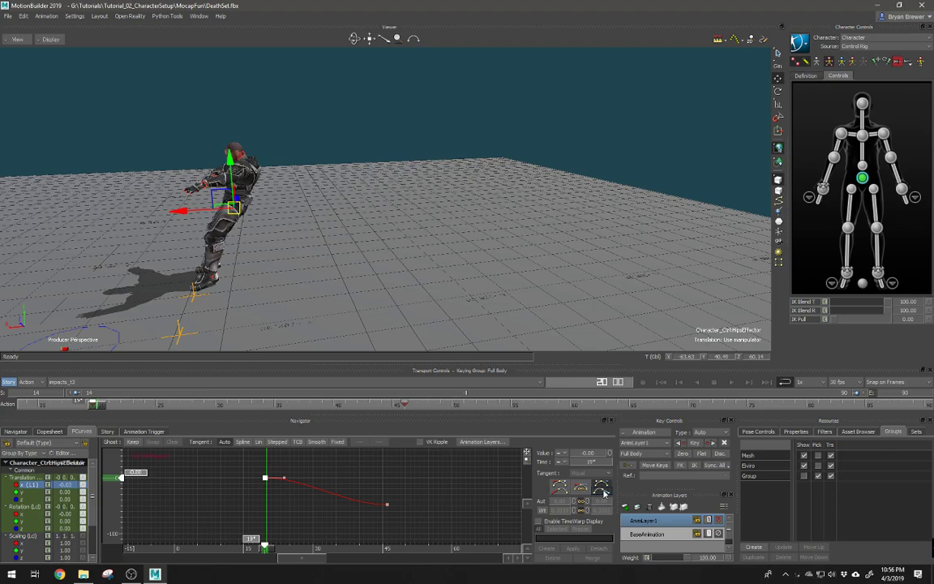
left_click(560, 485)
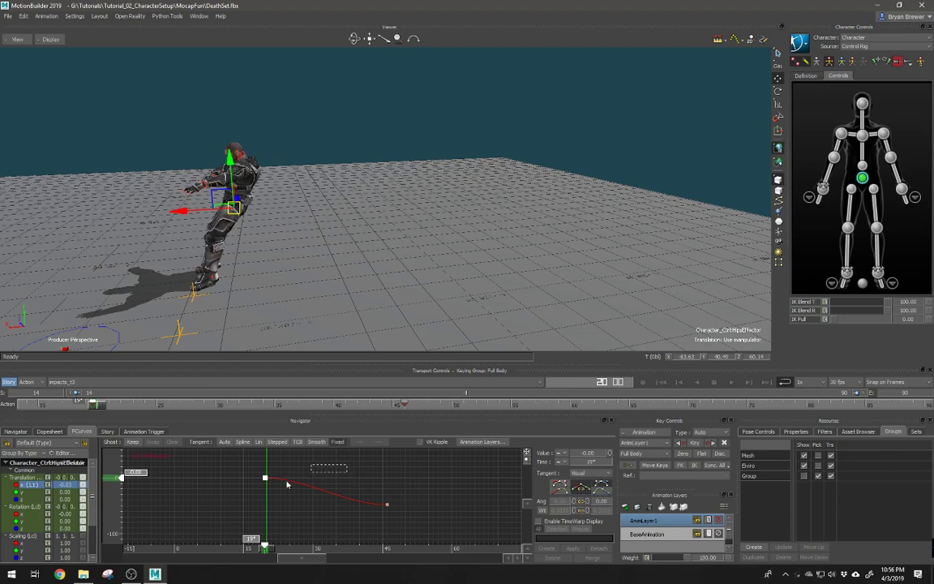
left_click(227, 445)
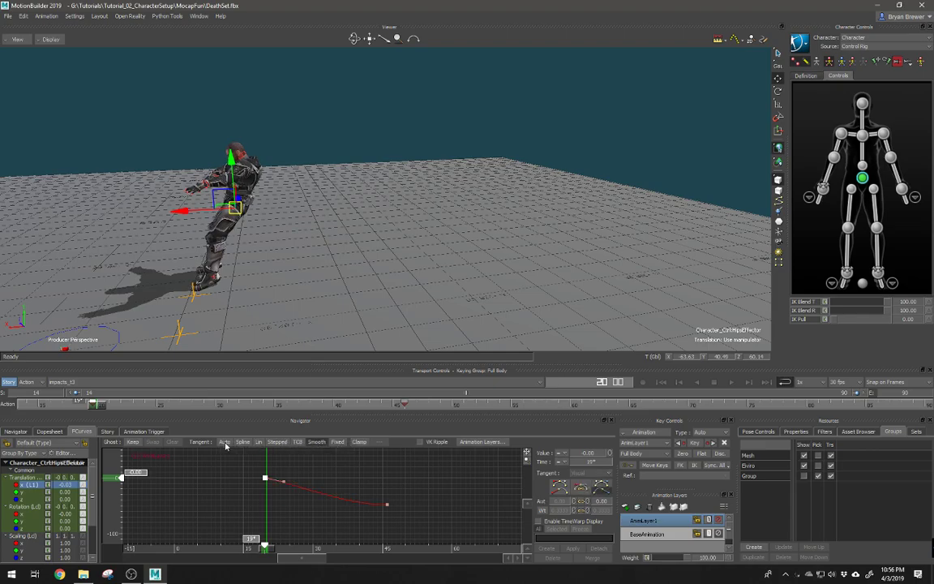
left_click(601, 488)
Move the first hips key to frame 18 and play the take
left_click_drag(267, 551, 265, 553)
left_click_drag(277, 555, 250, 554)
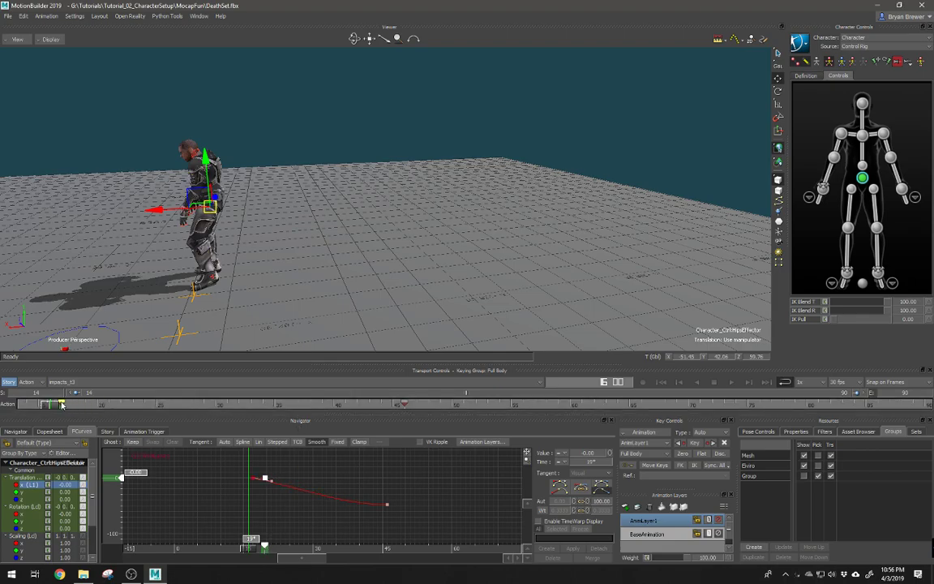
left_click_drag(49, 406, 79, 405)
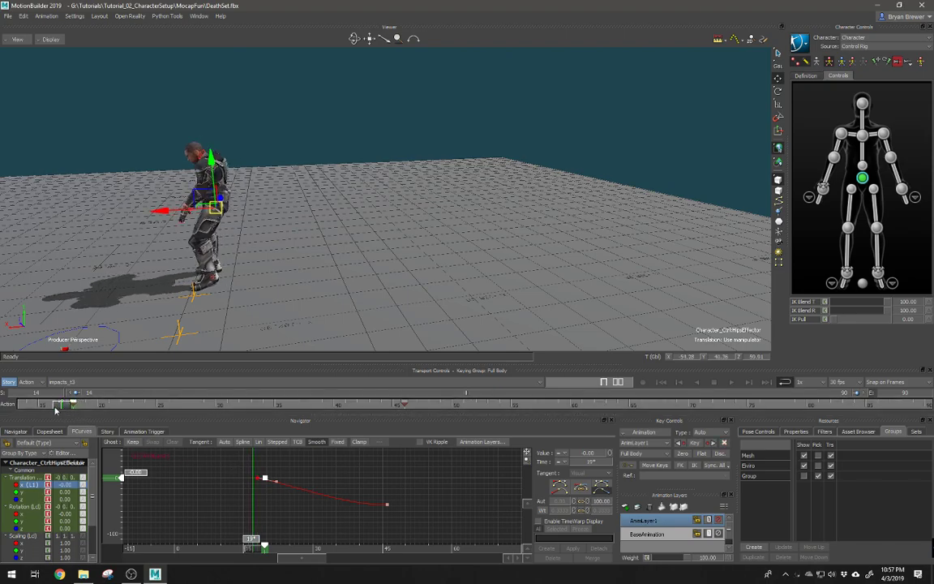
key("space")
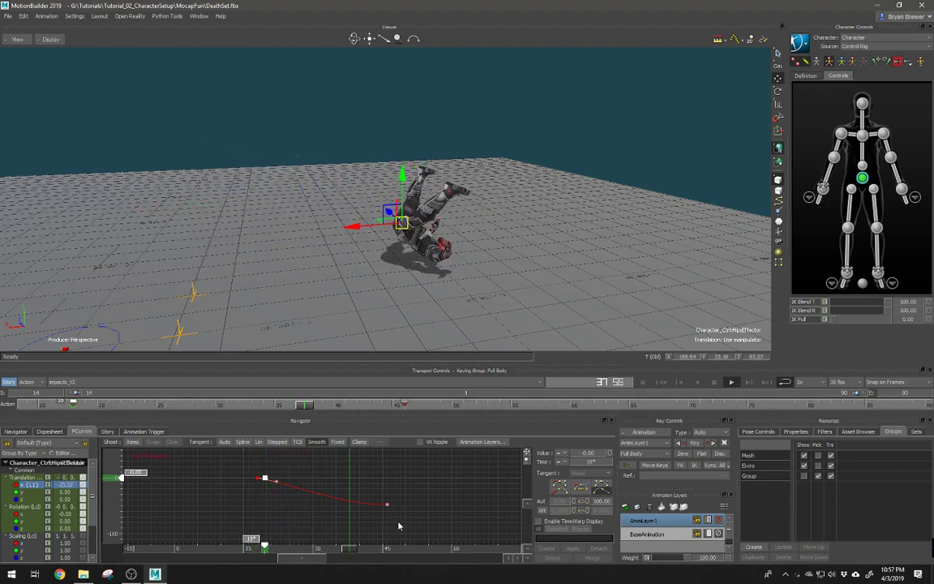
Try a sloped incoming tangent on the frame 46 key during playback, then flatten that key's tangent
left_click_drag(390, 510, 378, 518)
left_click_drag(445, 516, 326, 492, "ctrl")
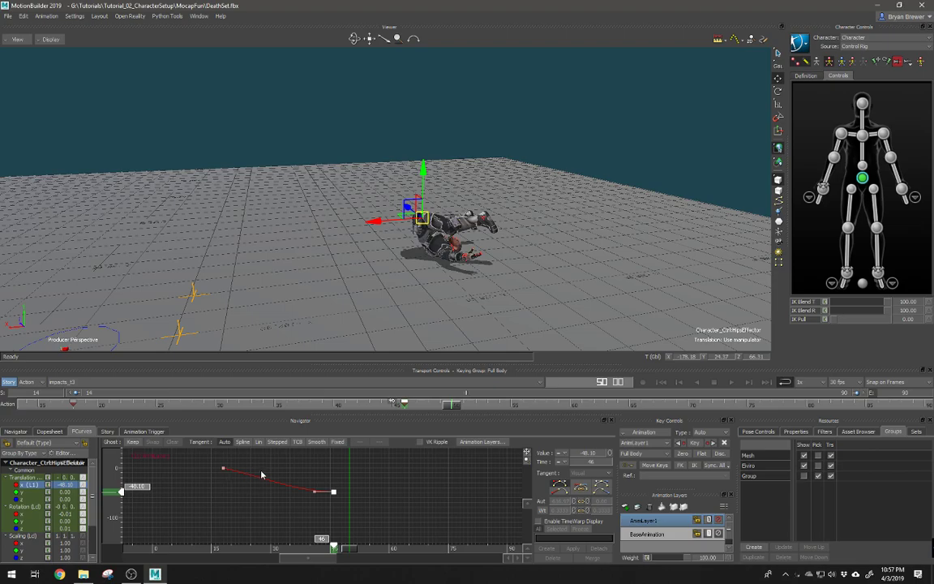
left_click_drag(314, 494, 314, 491)
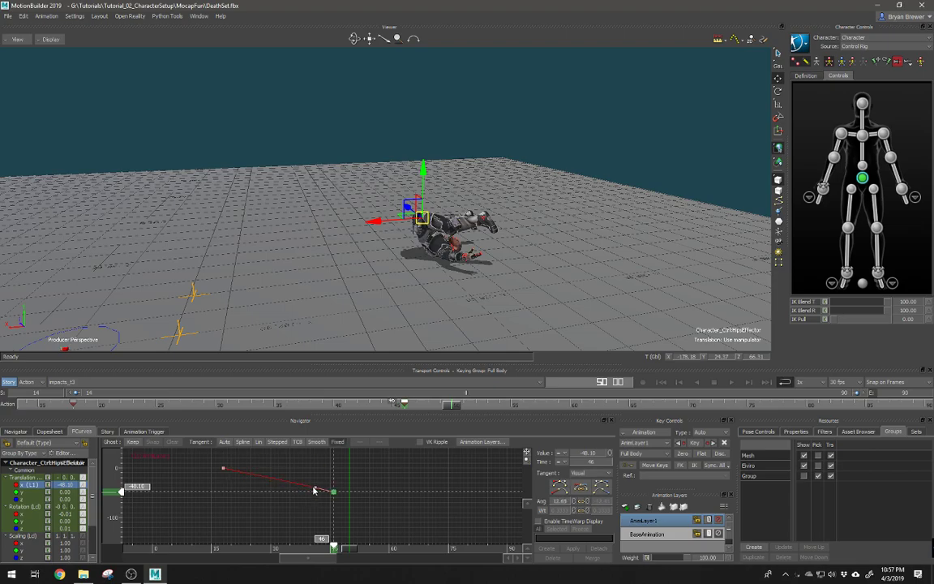
key("space")
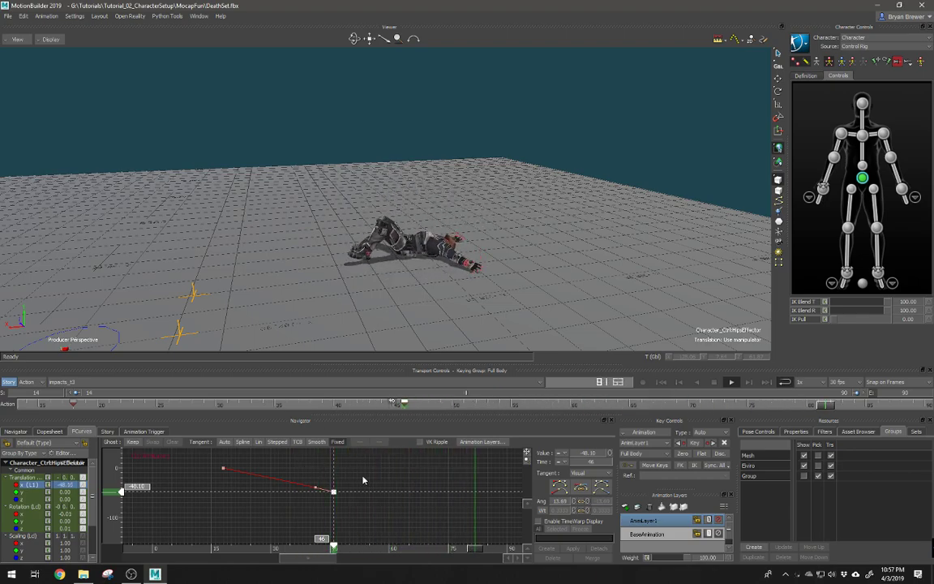
left_click(558, 486)
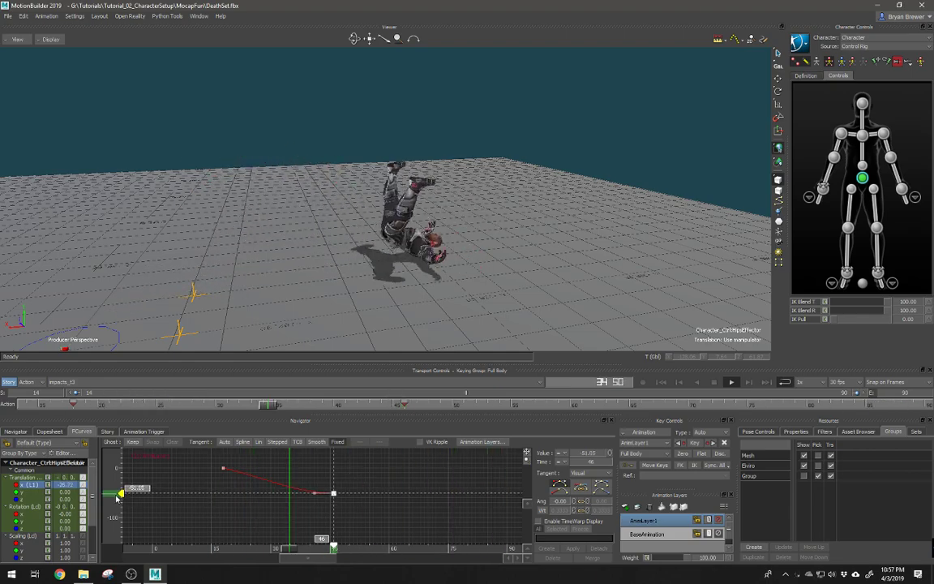
Lower the frame 46 key on the hips' X translation curve to about -95.29 while the take plays
left_click_drag(118, 496, 116, 520)
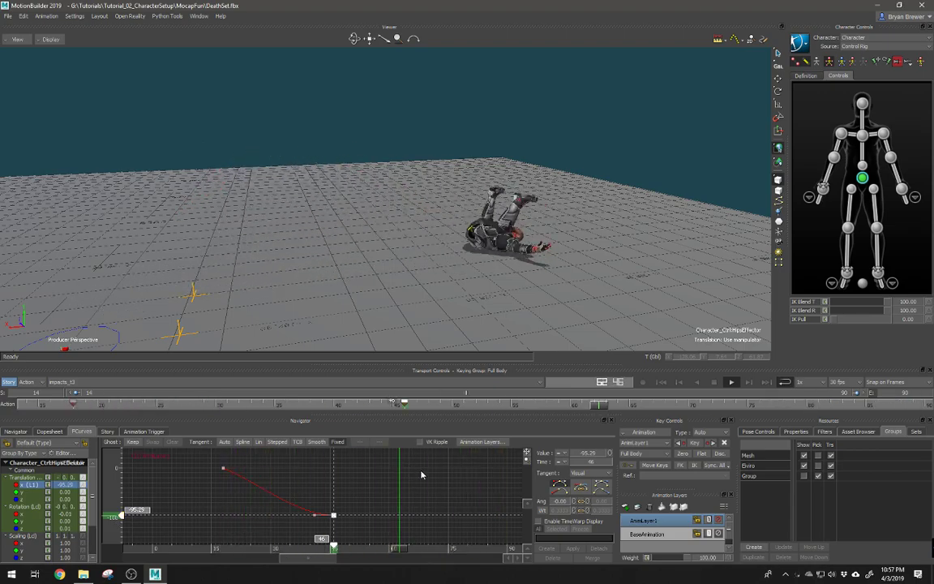
left_click_drag(436, 494, 371, 468, "ctrl")
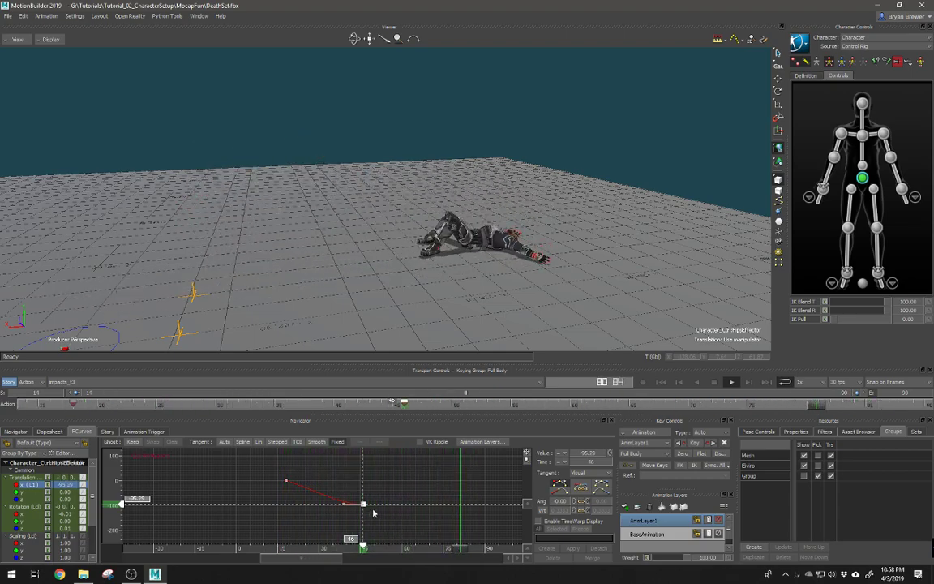
scroll(387, 455, "up", 3)
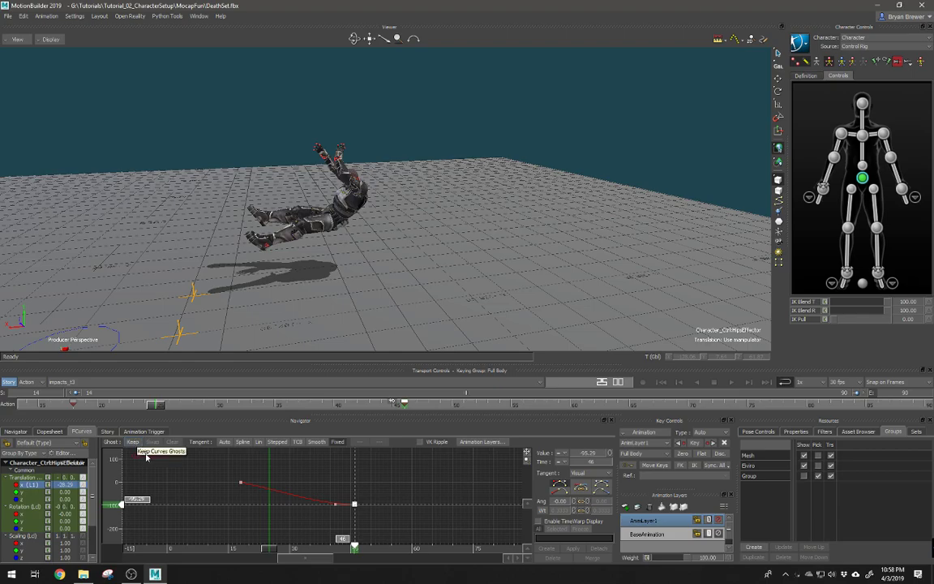
Select both keys of the hips' X translation curve and keep a ghost of the current curve for comparison
left_click(64, 485)
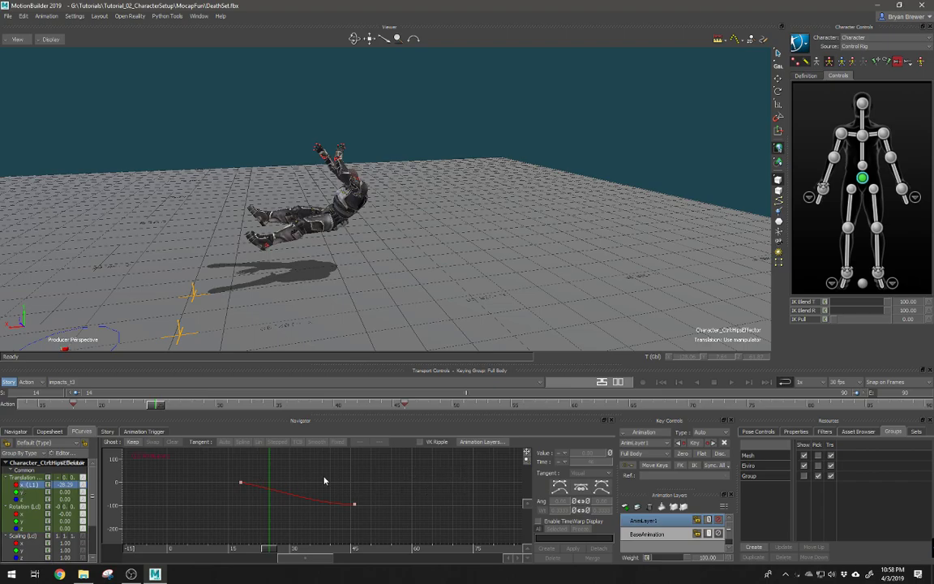
left_click_drag(379, 520, 384, 518)
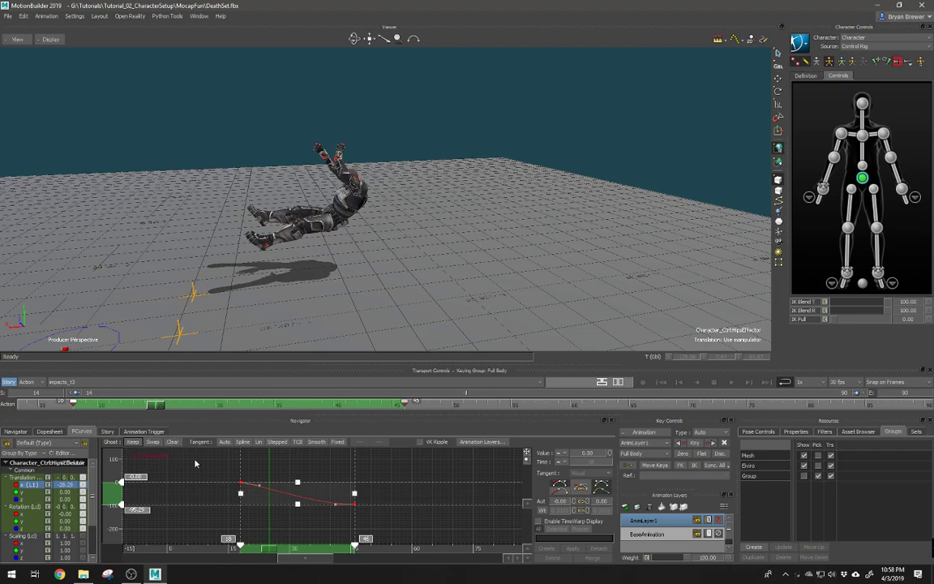
left_click(204, 483)
Give the frame 46 key a weighted tangent, lengthen its incoming handle to a weight of about 0.45 and replay the take
left_click(355, 504)
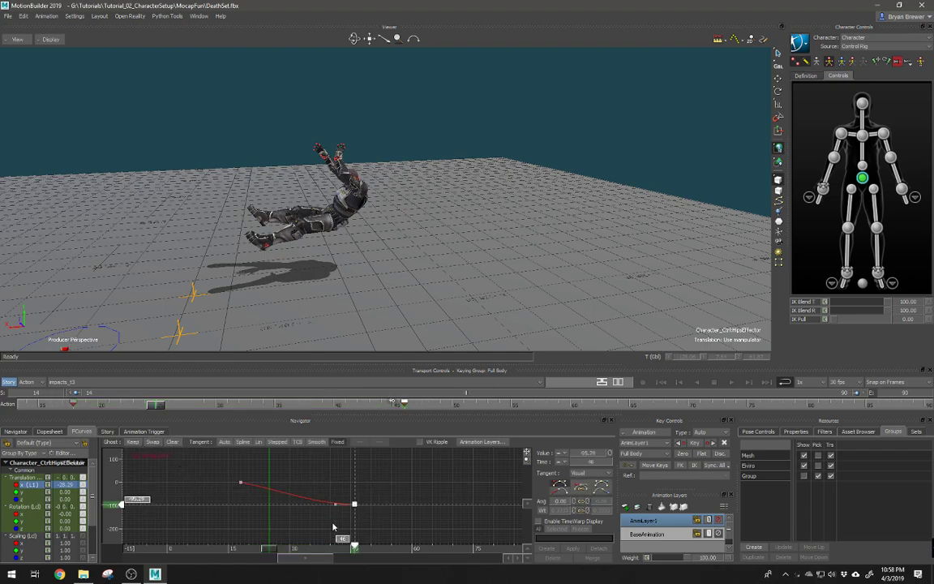
mouse_move(378, 533)
left_mouse_down("ctrl")
mouse_move(362, 531)
mouse_move(361, 550)
mouse_move(370, 536)
left_mouse_up("ctrl")
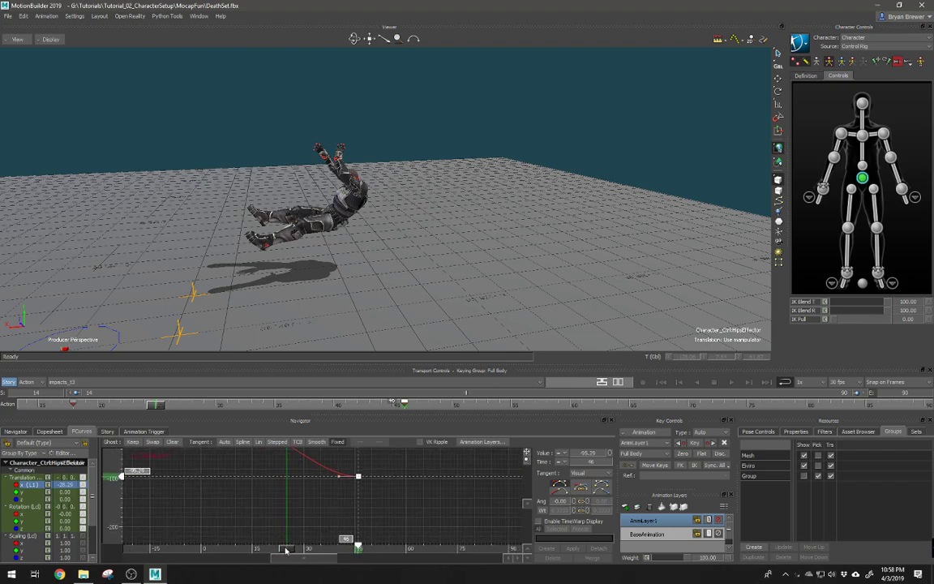
left_click_drag(286, 551, 359, 555)
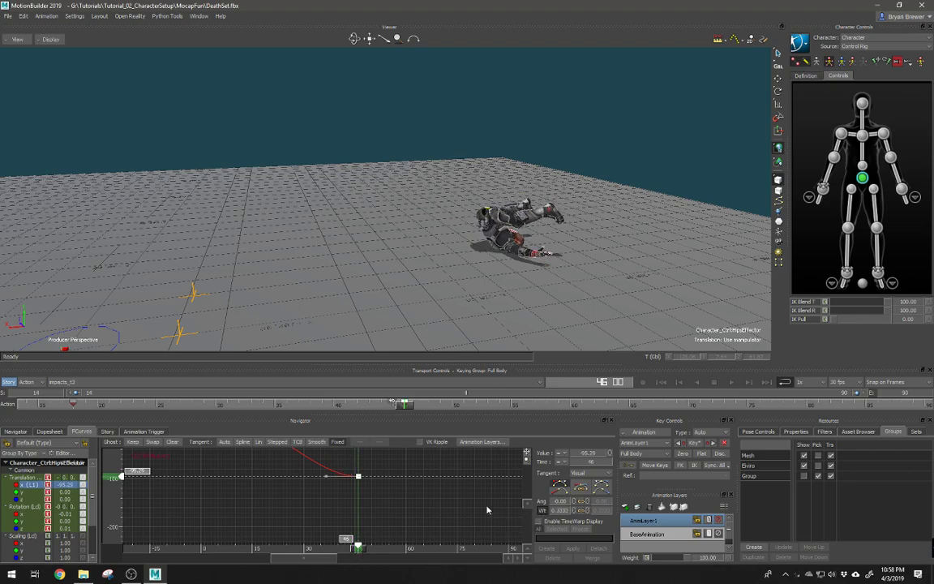
left_click_drag(449, 505, 463, 529, "shift")
left_click_drag(462, 529, 454, 507, "ctrl")
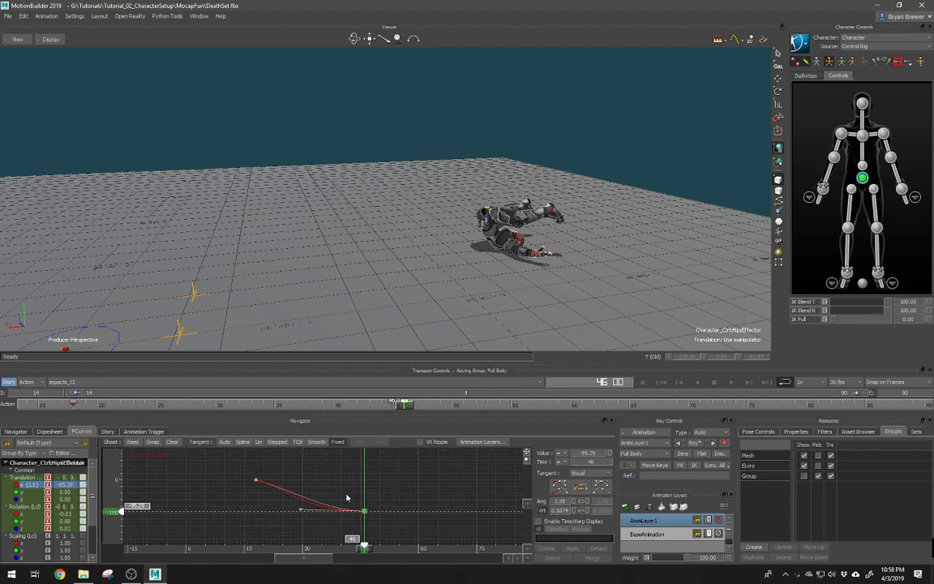
key("f")
left_click_drag(376, 502, 314, 467, "ctrl")
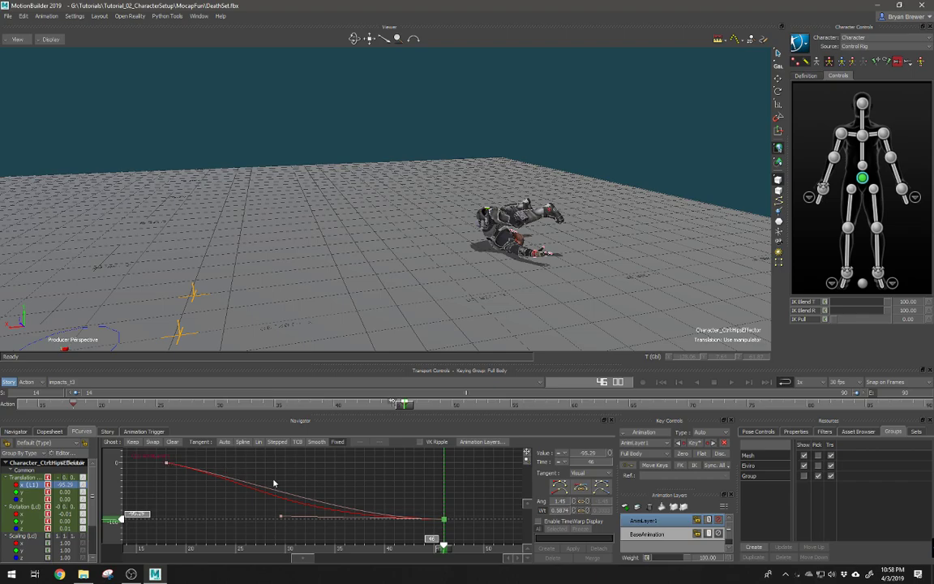
key("space")
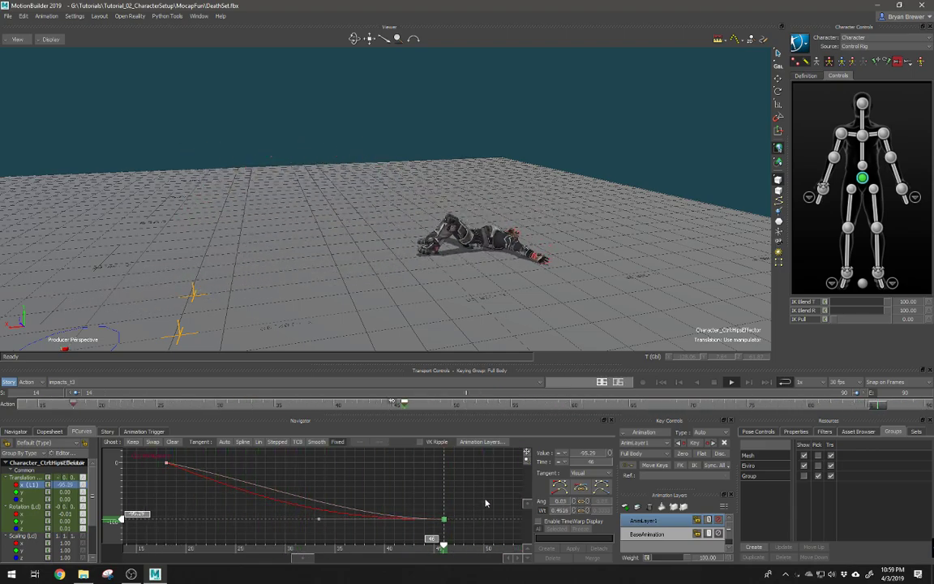
Flatten the weighted tangent on the frame 46 key and scrub to about frame 52
left_click(560, 485)
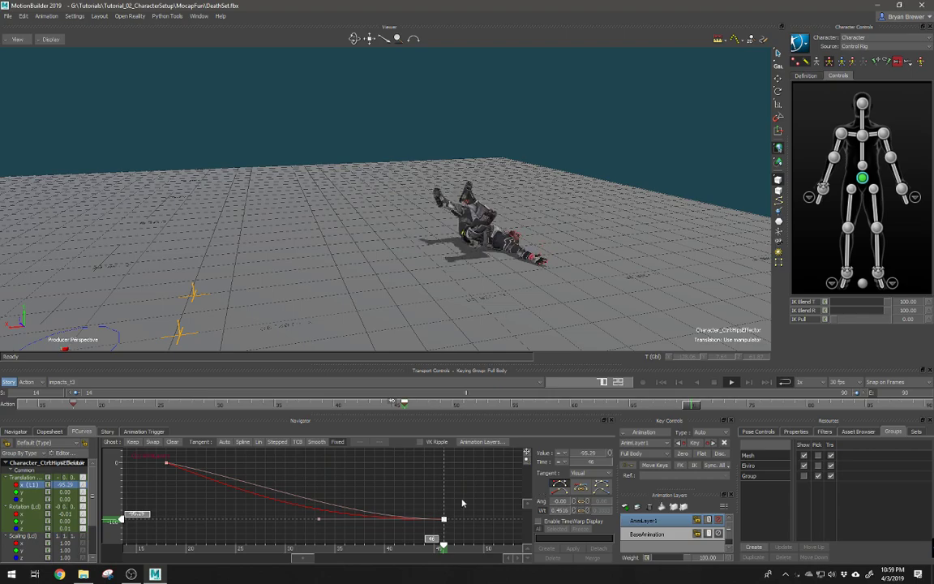
scroll(370, 488, "down", 3)
scroll(370, 488, "down", 2)
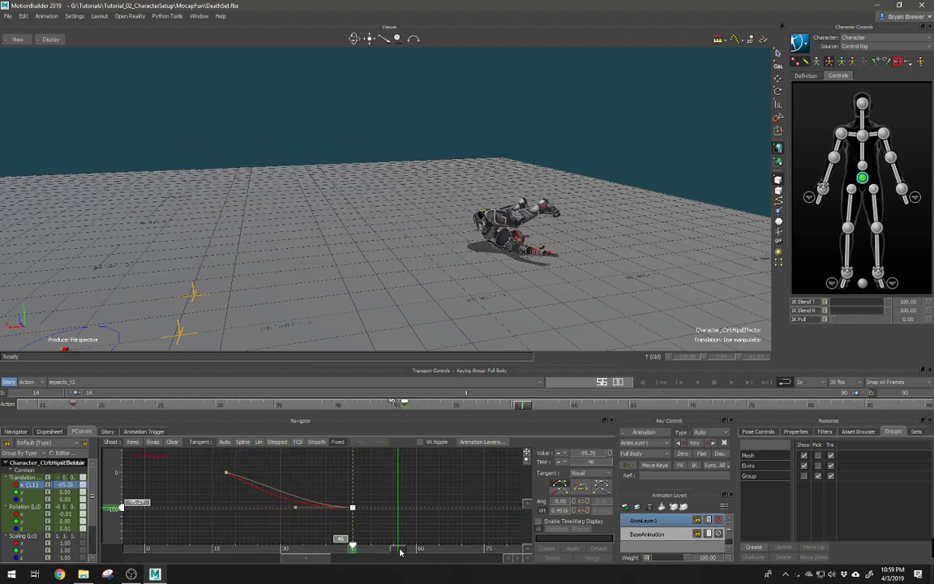
mouse_move(400, 552)
left_mouse_down()
mouse_move(302, 544)
mouse_move(328, 543)
mouse_move(379, 565)
left_mouse_up()
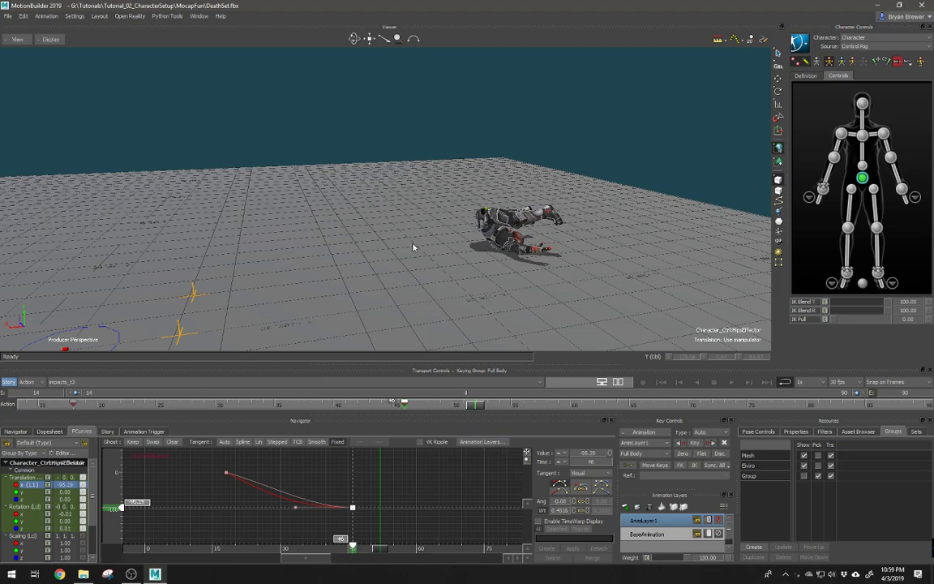
Select the red movement control at the scene origin and activate its translation manipulator
left_click_drag(413, 247, 363, 269)
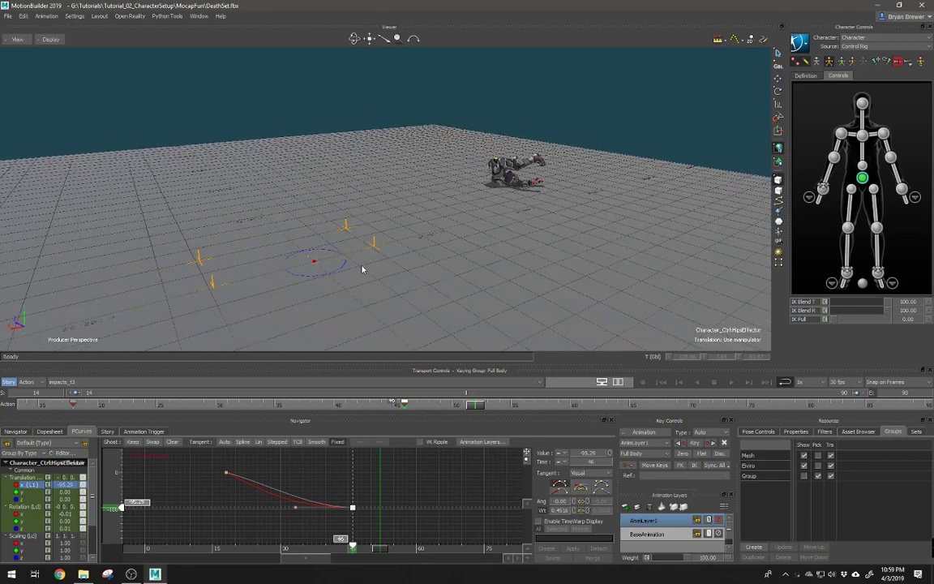
left_click_drag(306, 263, 431, 271)
scroll(371, 263, "up", 5)
left_click(435, 226)
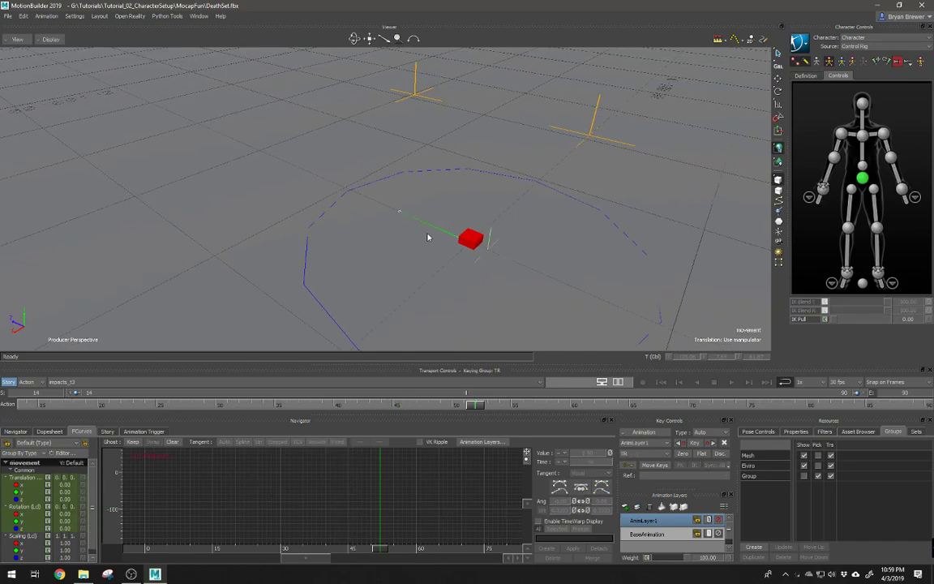
key("t")
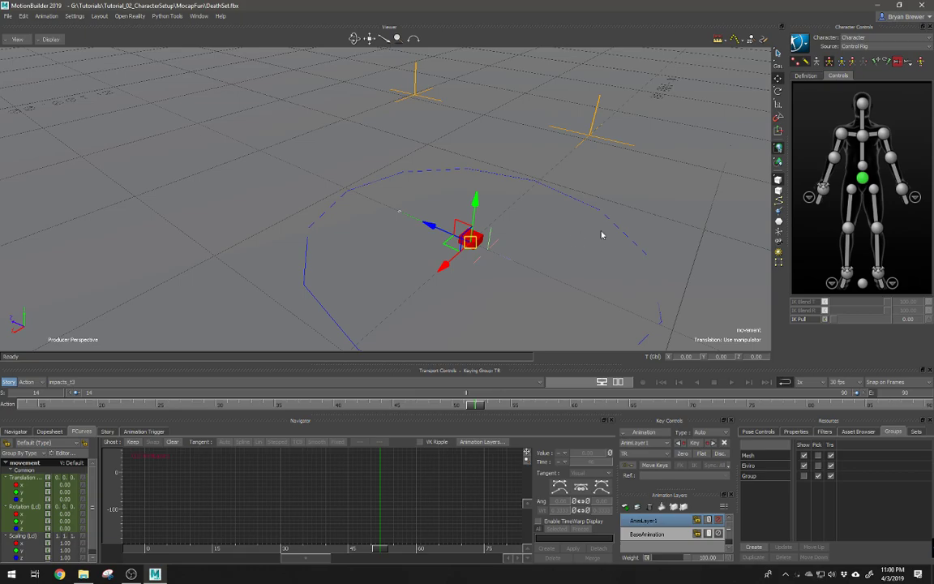
Examine the movement control's position relative to the fallen character from several angles
scroll(601, 235, "down", 10)
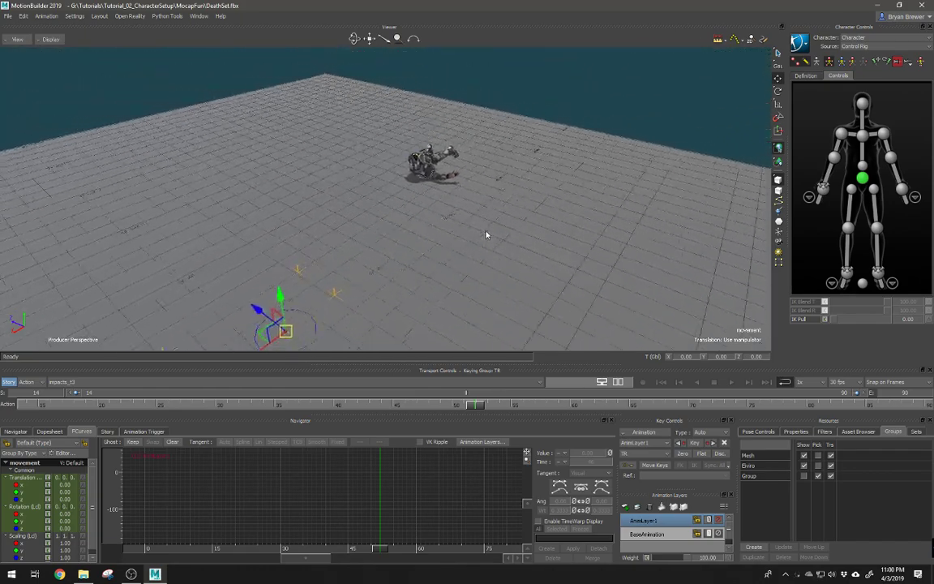
left_click_drag(486, 236, 480, 210, "ctrl+shift")
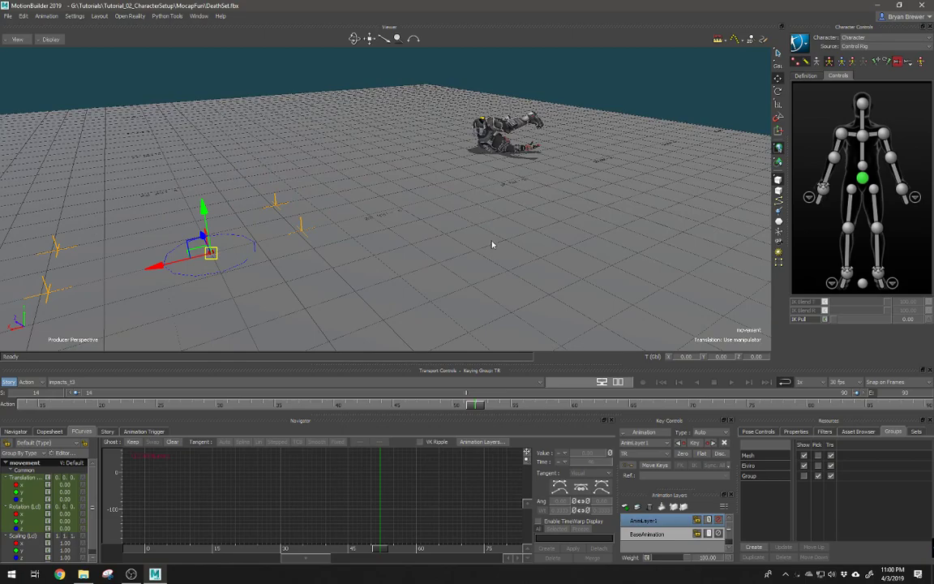
left_click_drag(431, 246, 378, 273, "ctrl+shift")
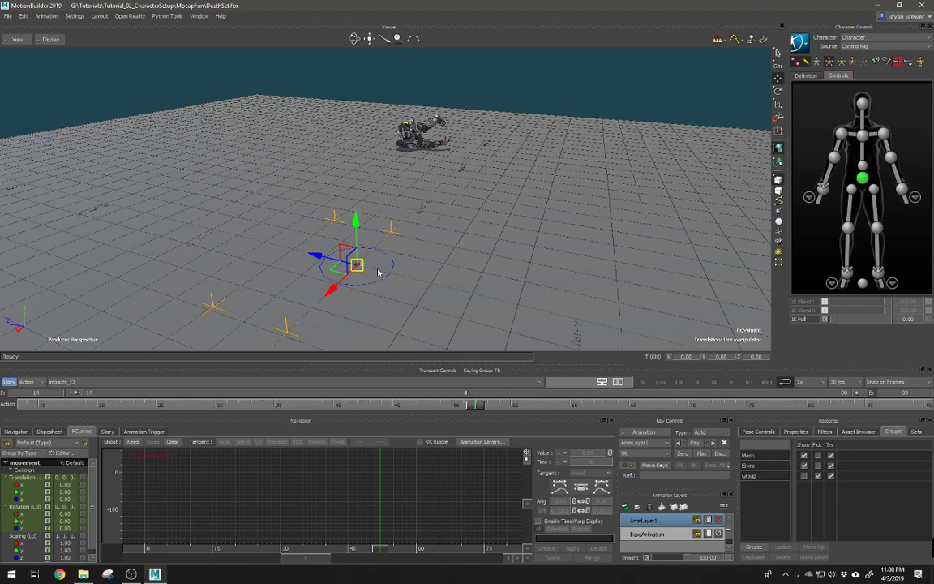
mouse_move(314, 256)
left_mouse_down()
mouse_move(304, 254)
mouse_move(316, 256)
left_mouse_up()
left_click_drag(432, 270, 463, 272, "alt")
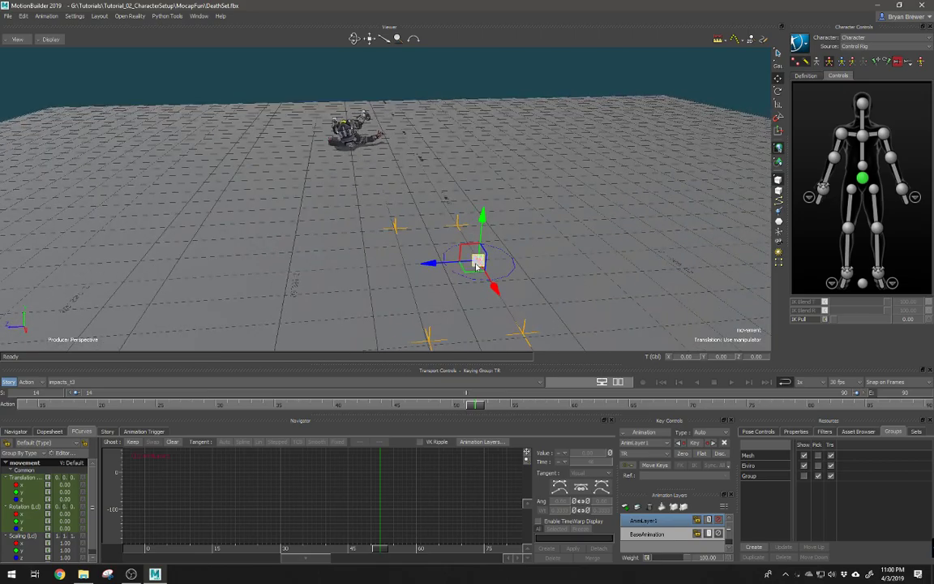
left_click_drag(507, 223, 440, 215, "alt")
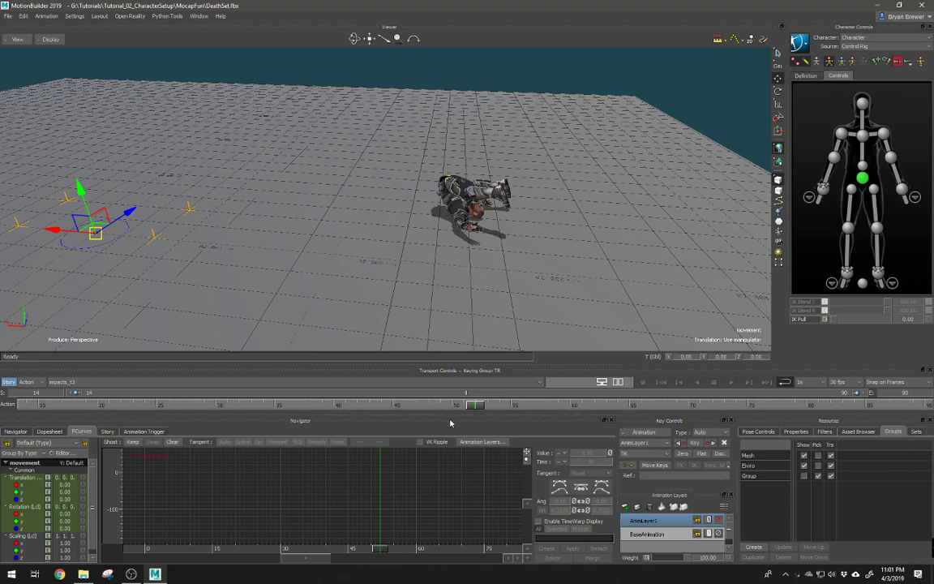
Scrub back through the tumble to frame 31 and replay the take from a lower camera angle
left_click_drag(475, 408, 244, 410)
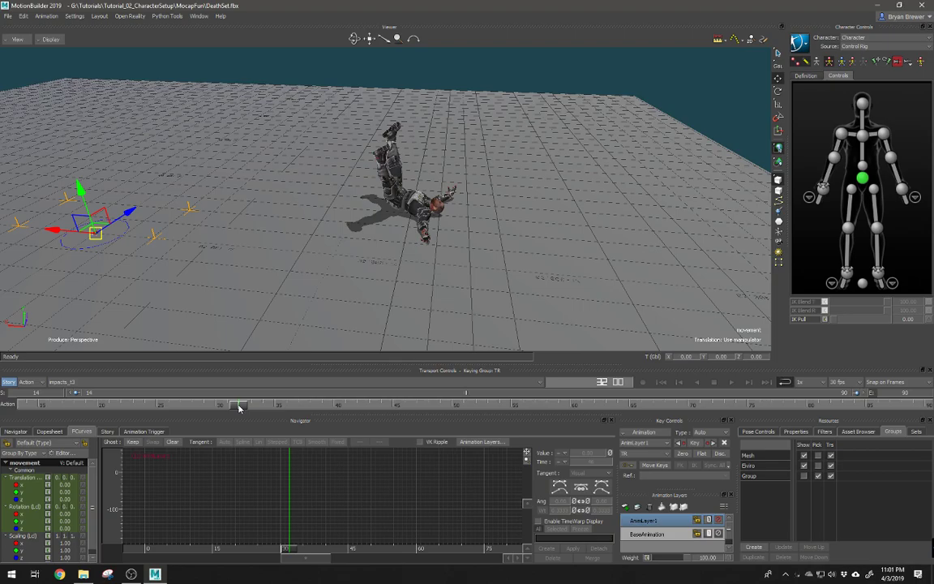
left_click_drag(236, 407, 261, 412)
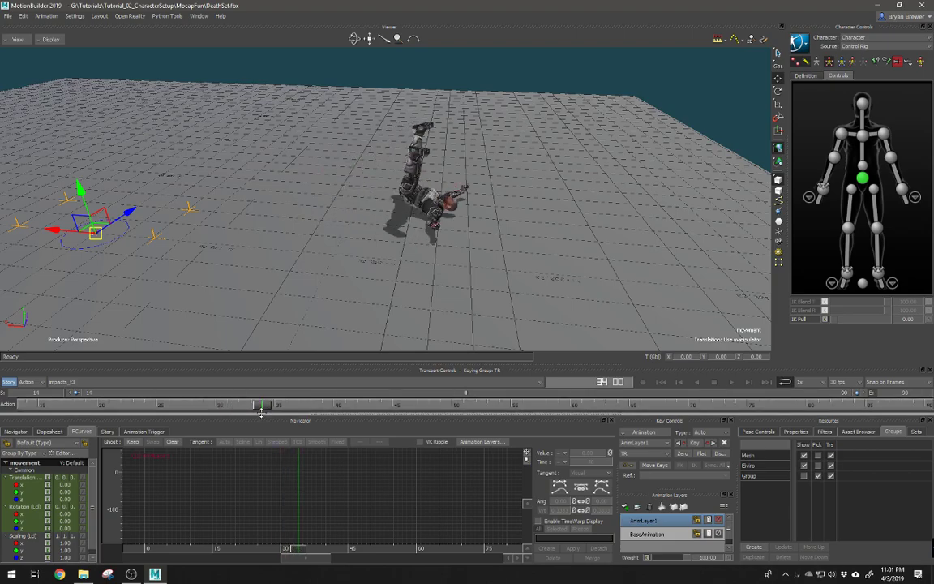
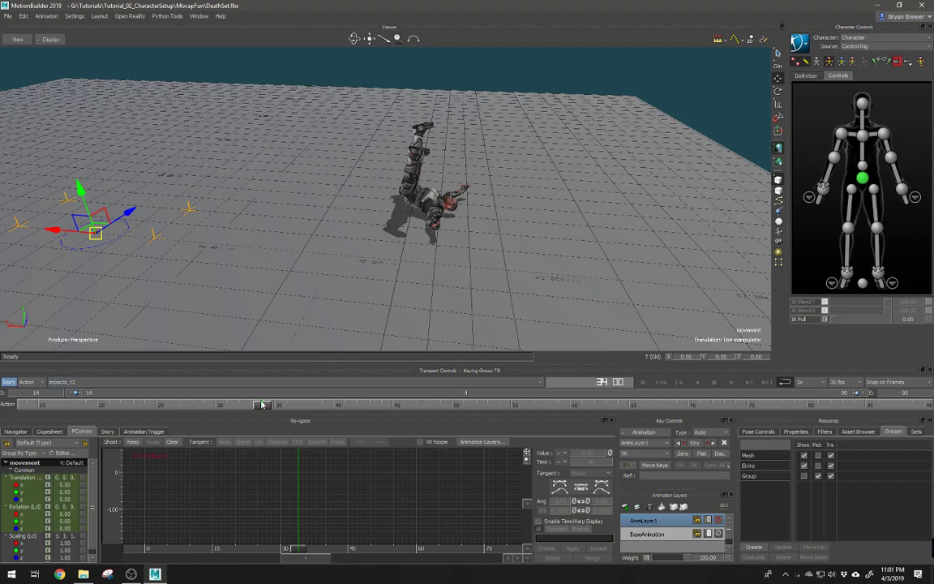
left_click_drag(261, 404, 232, 406)
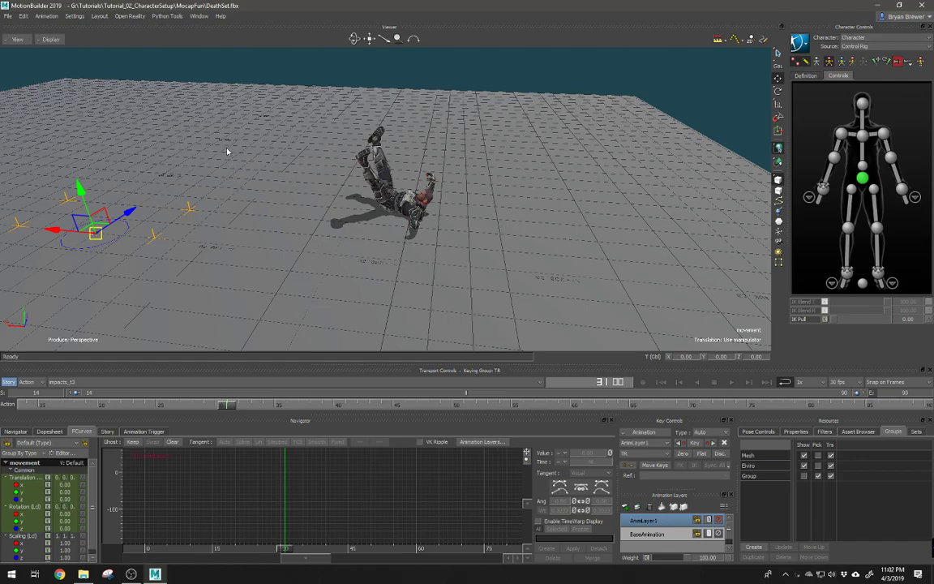
left_click_drag(307, 205, 425, 195, "alt")
key("space")
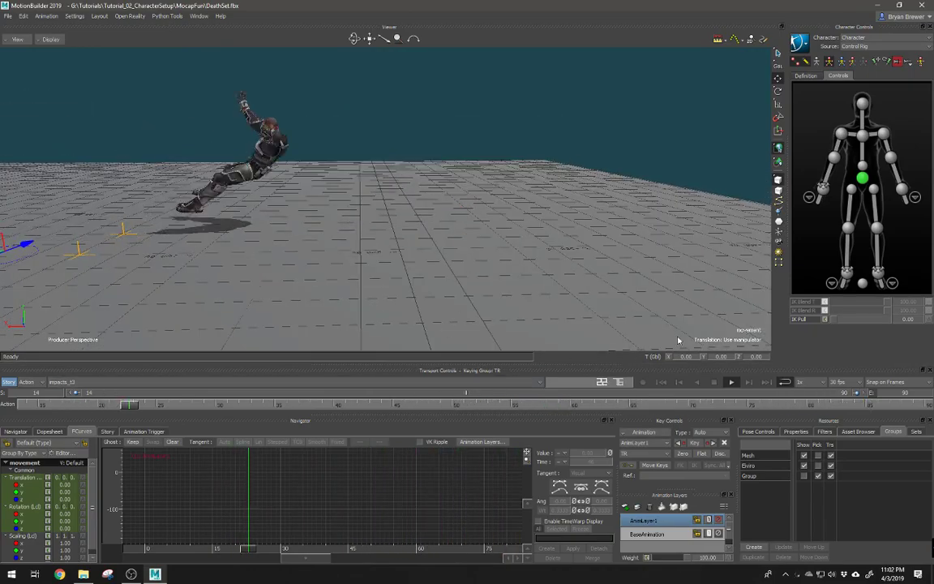
Select the hips effector to show its layered translation curve, watch the playback, and scrub back to frame 31
left_click(862, 178)
key("f")
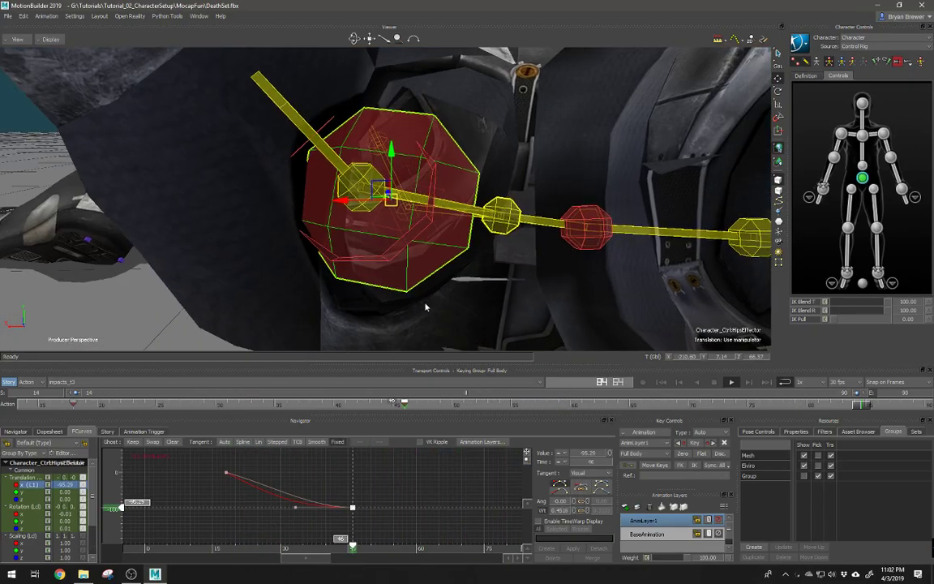
right_click_drag(586, 244, 372, 224, "alt")
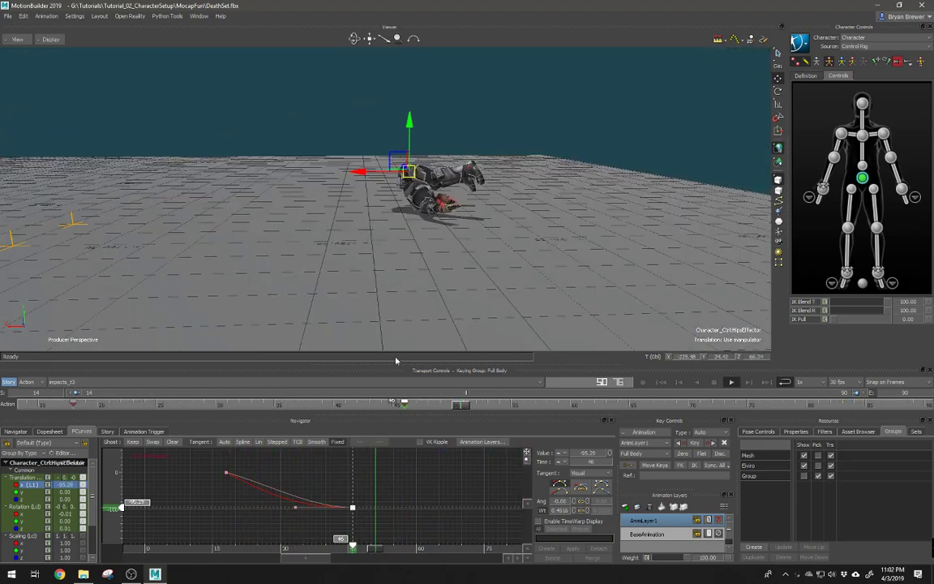
key("ctrl+space")
left_click_drag(429, 549, 285, 550)
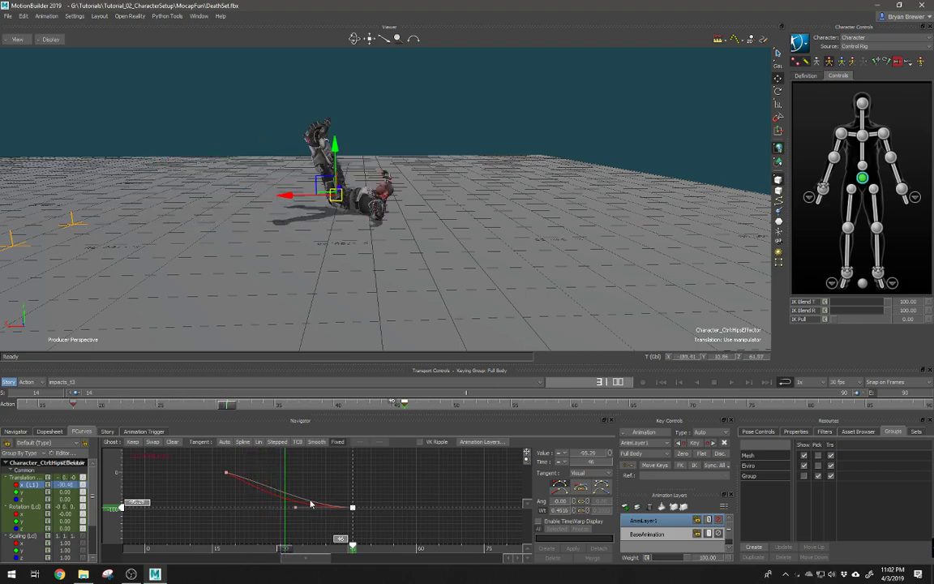
Move the end key of the layered hips X translation curve to frame 55, replay the take and scrub around the landing
left_click_drag(256, 501, 355, 558)
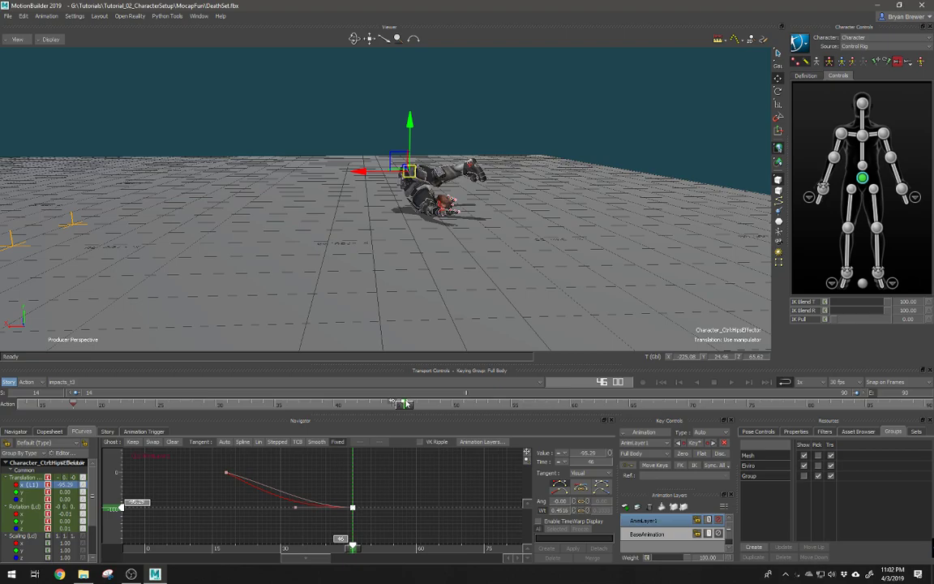
left_click_drag(406, 403, 513, 408)
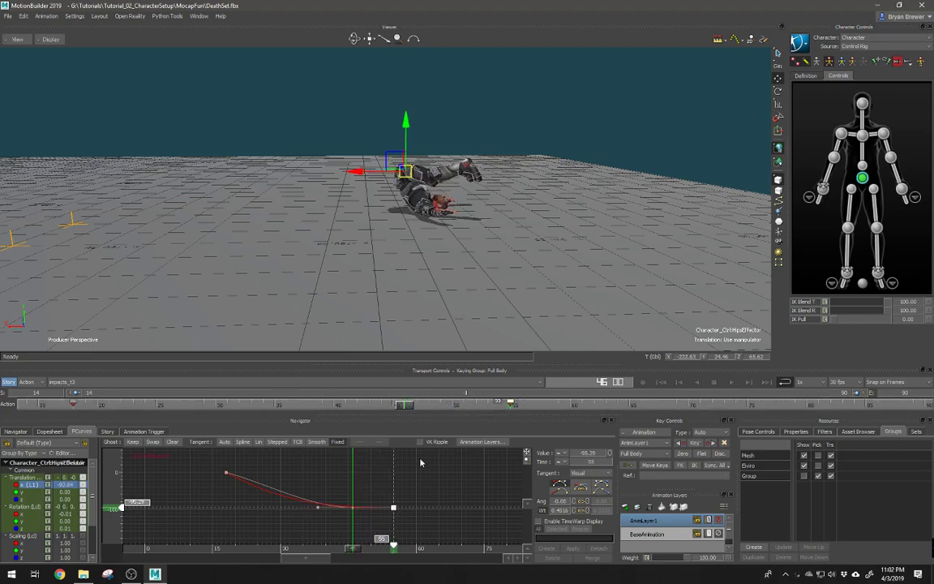
left_click_drag(352, 547, 228, 545)
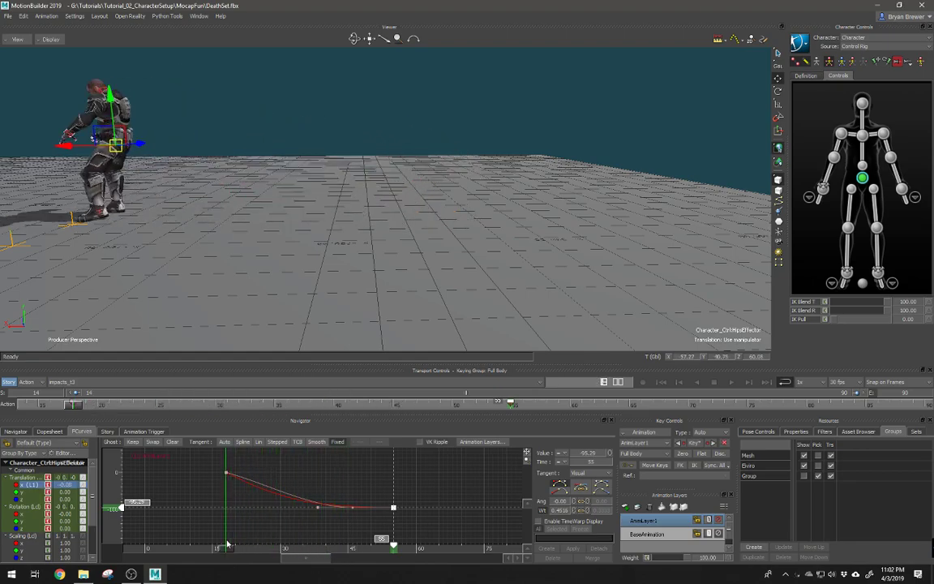
key("space")
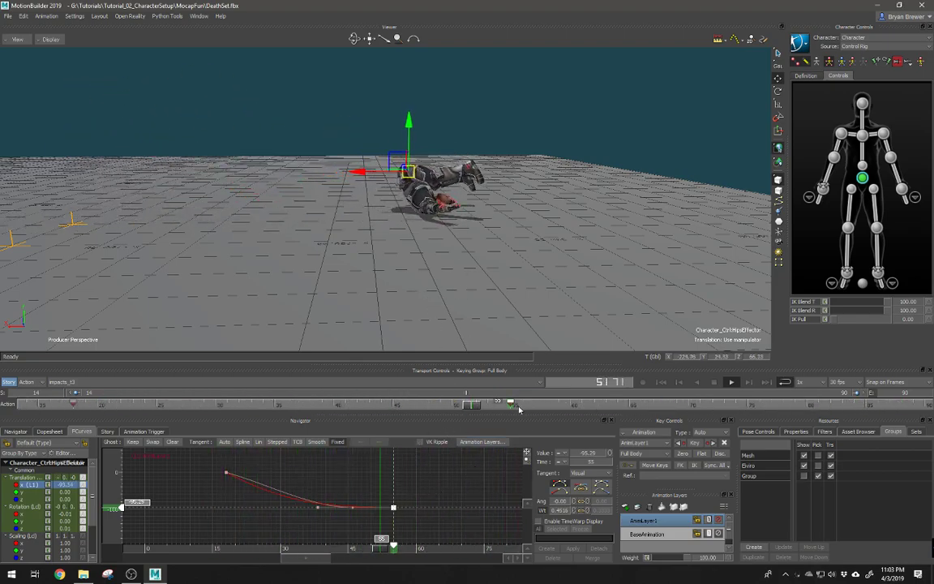
left_click_drag(485, 547, 359, 550)
left_click_drag(389, 556, 414, 547)
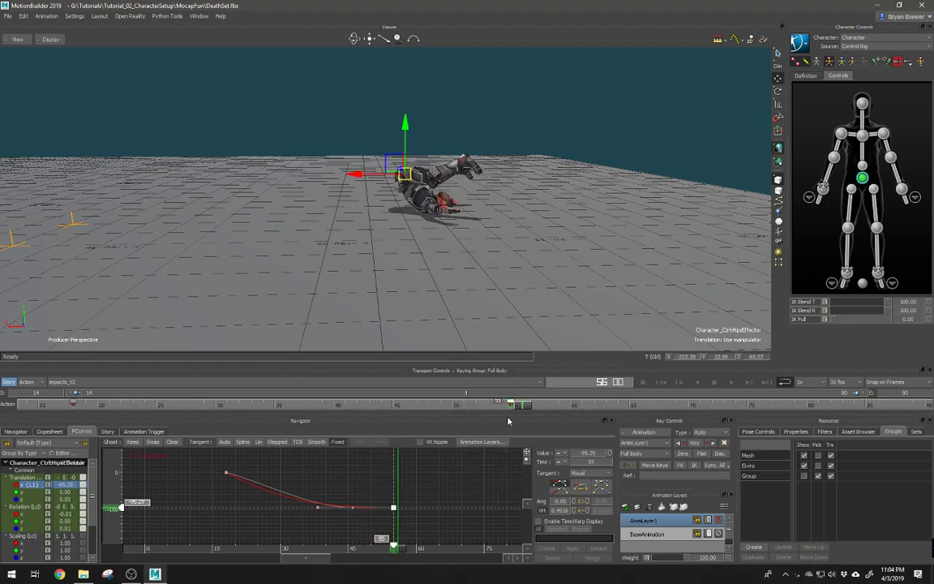
Move the end key of the layered hips X translation curve to frame 61 and replay the take from the fall's start
left_click_drag(511, 404, 581, 405)
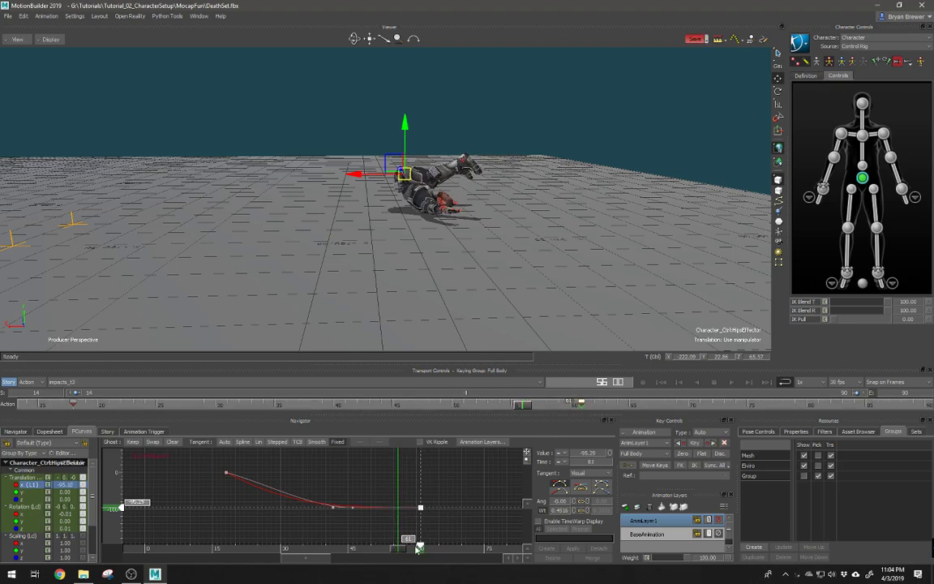
left_click_drag(400, 554, 227, 536)
key("space")
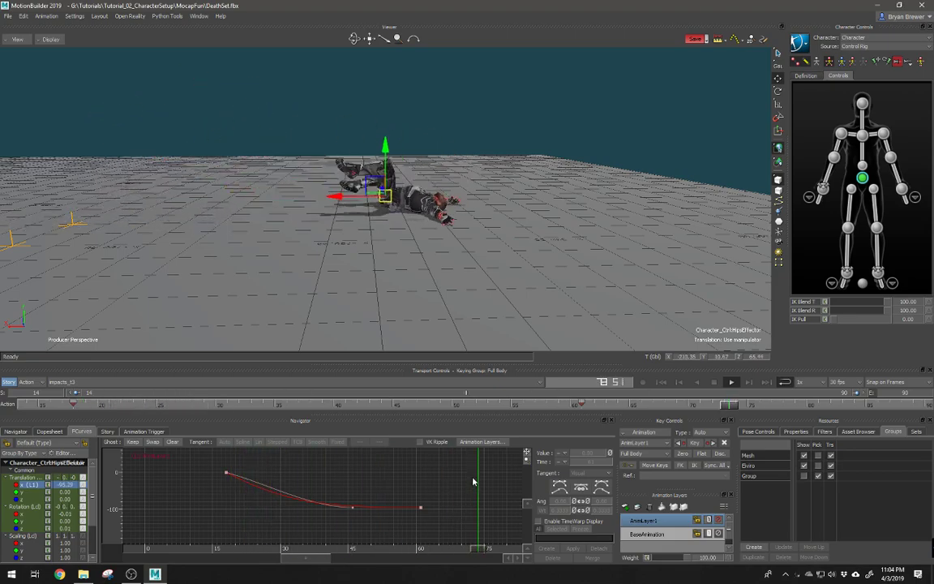
Examine the reshaped hips X translation curve against its ghost during playback, and stop with the body on the ground
left_click_drag(452, 485, 378, 520)
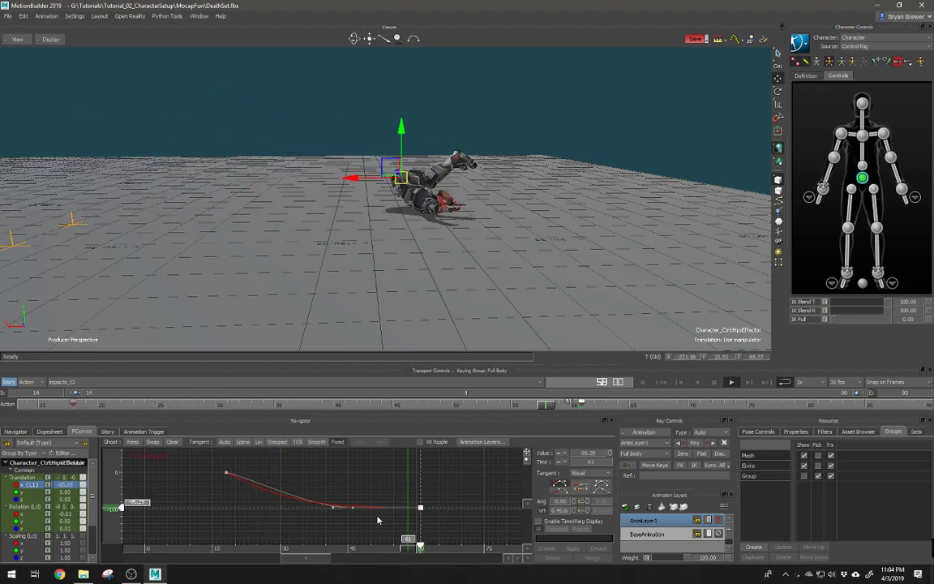
left_click_drag(458, 487, 388, 521)
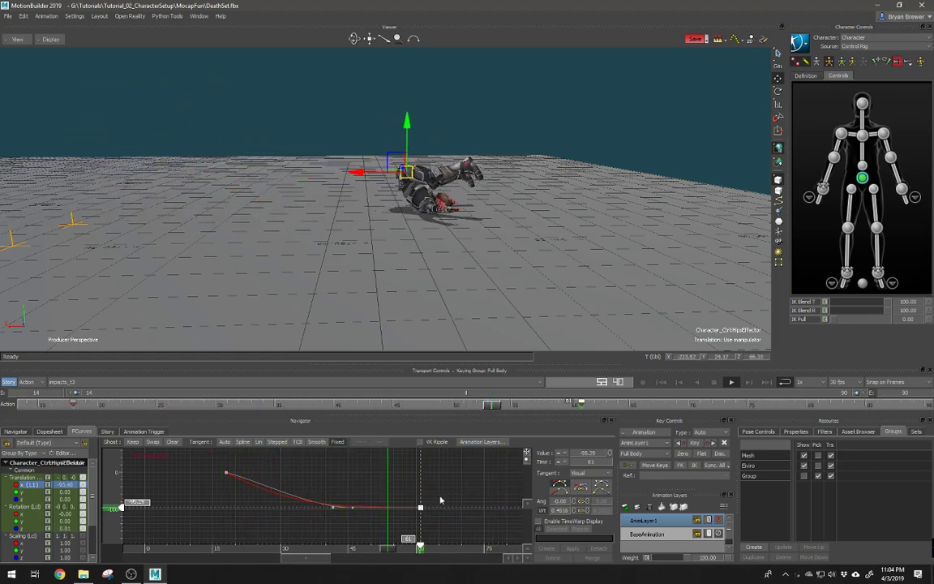
scroll(430, 490, "down", 3)
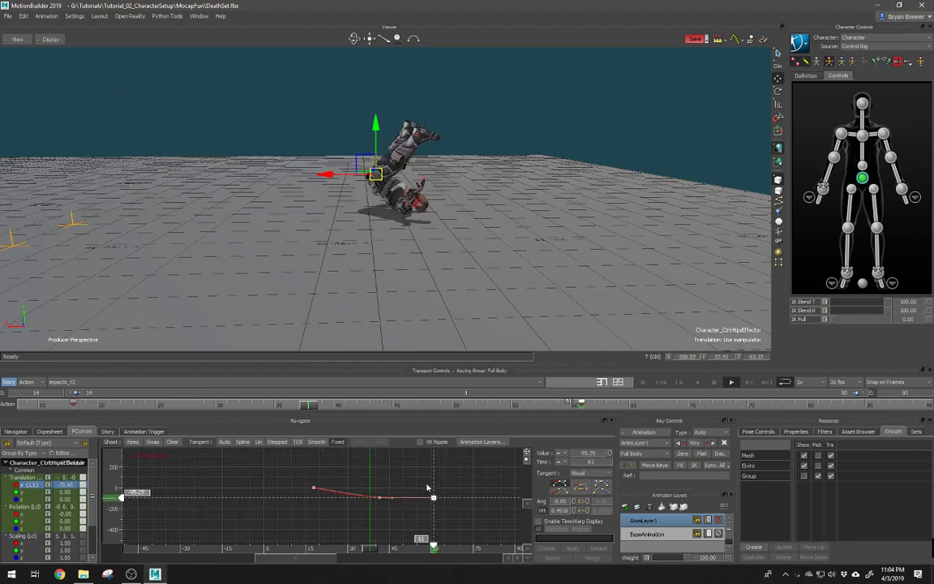
left_click_drag(429, 487, 385, 524, "shift")
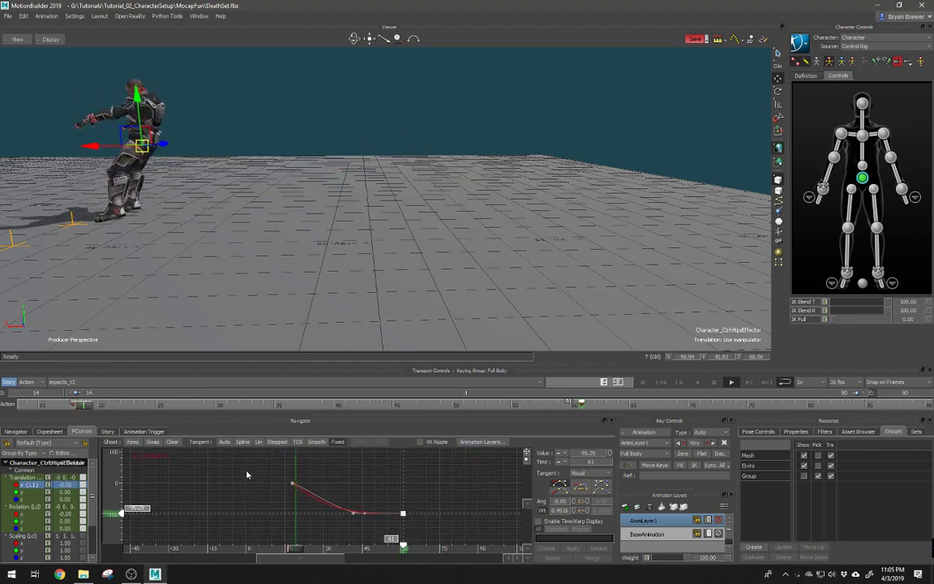
left_click_drag(344, 495, 319, 503, "ctrl")
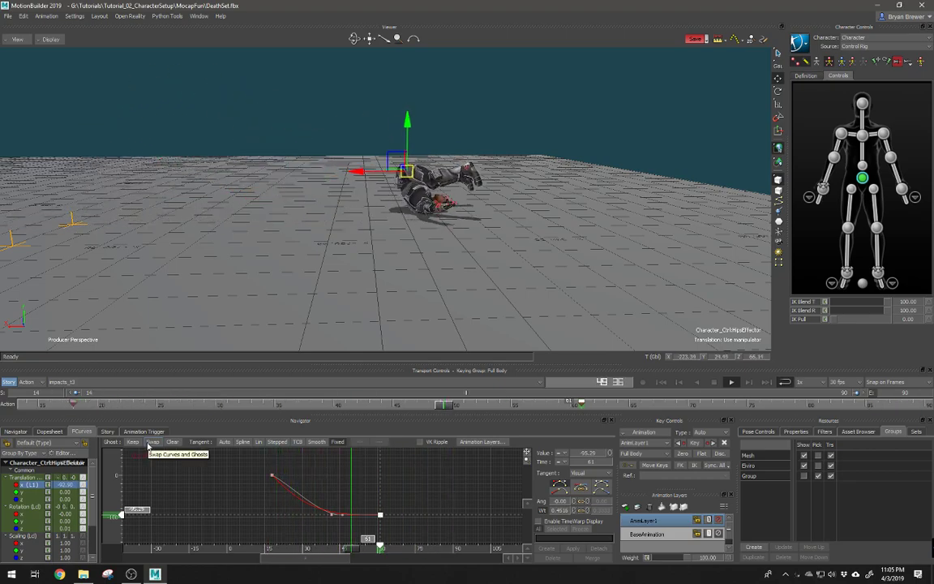
left_click(149, 446)
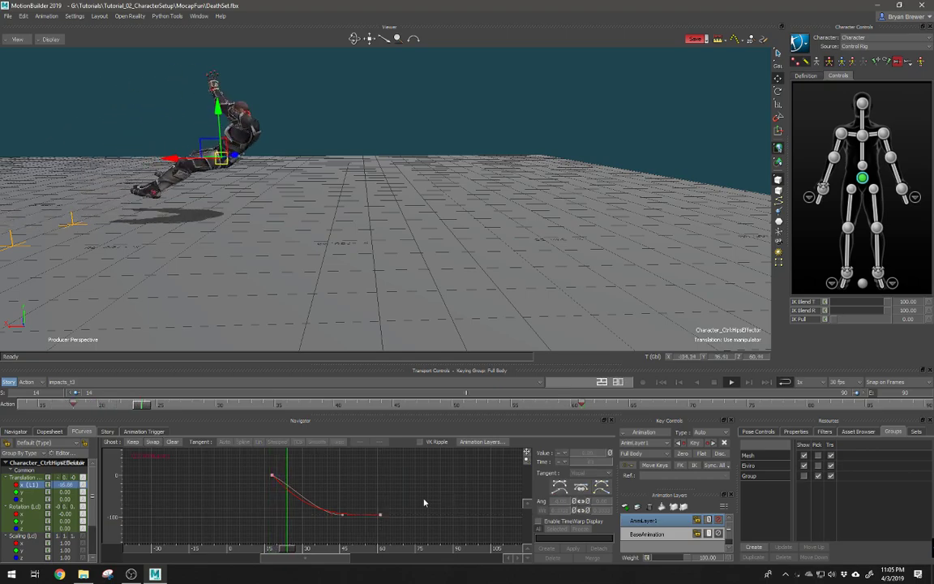
left_click(397, 497)
scroll(381, 507, "up", 1)
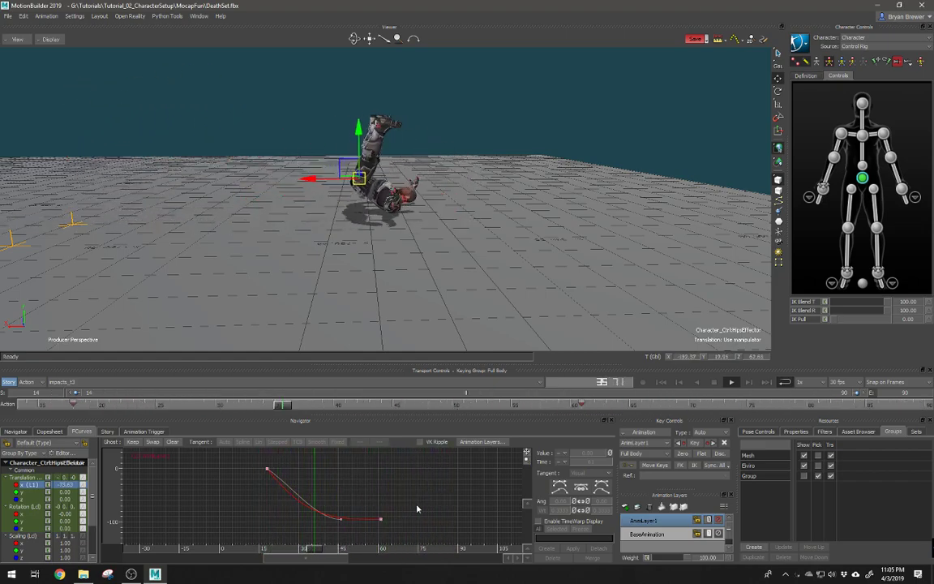
key("space")
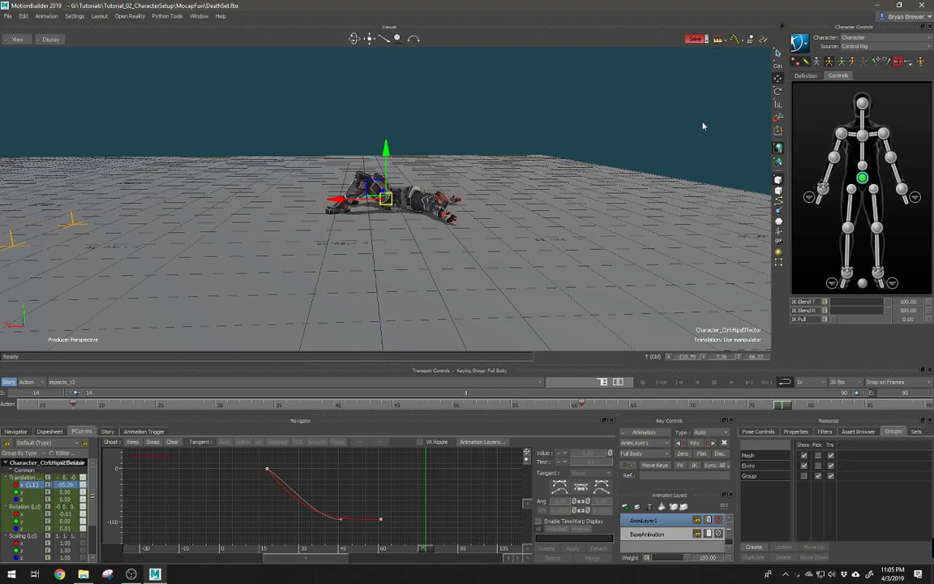
Bake the layered animation to the character's skeleton and plot it back onto the control rig
left_click(799, 44)
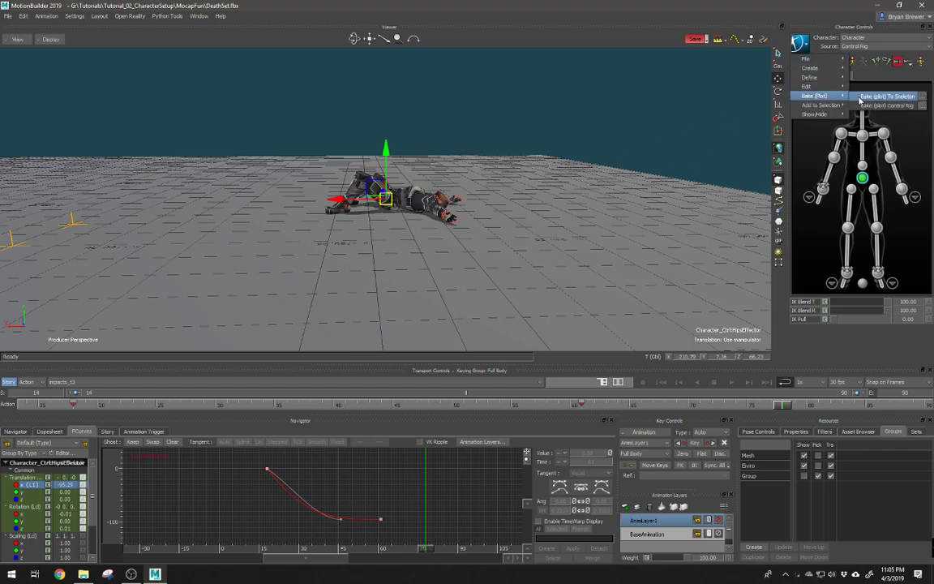
left_click(799, 89)
left_click(800, 43)
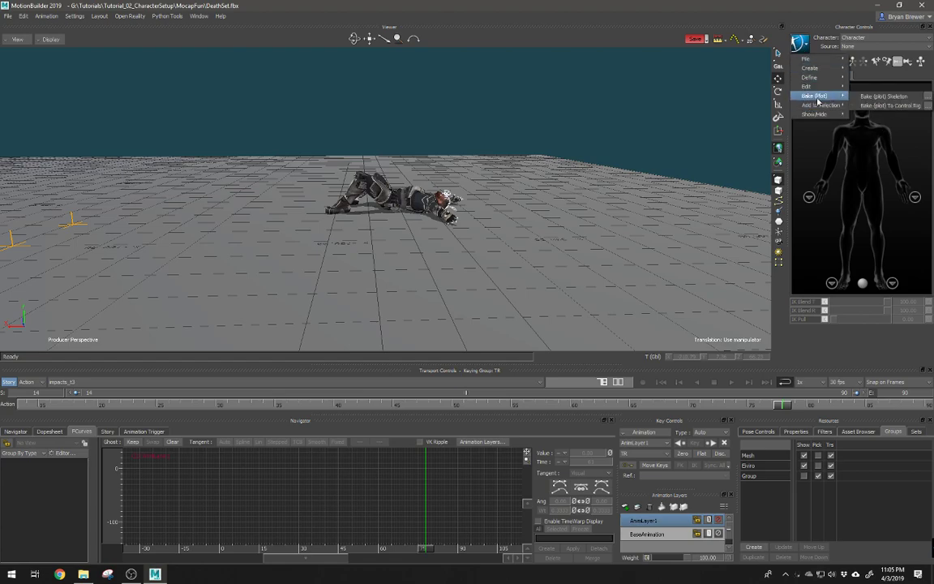
left_click(873, 106)
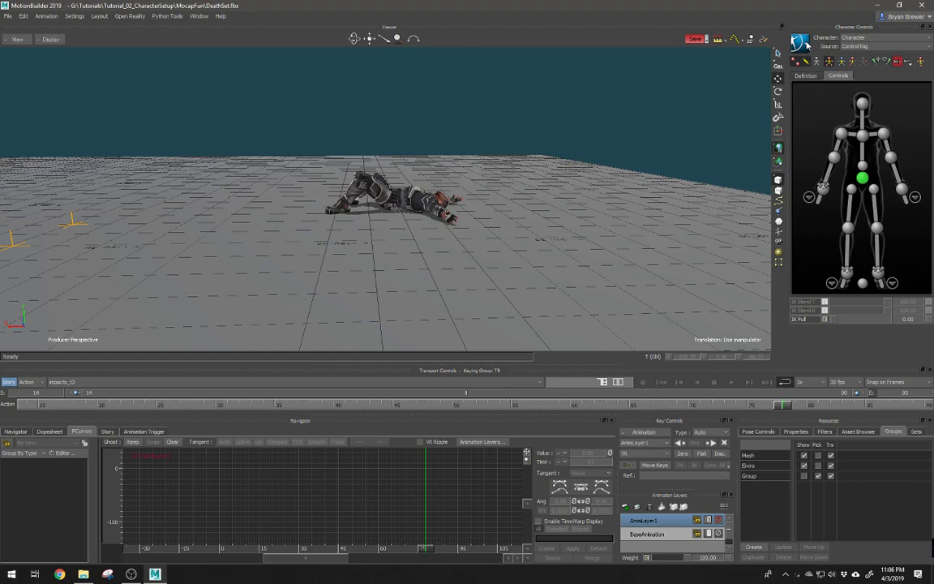
left_click(802, 43)
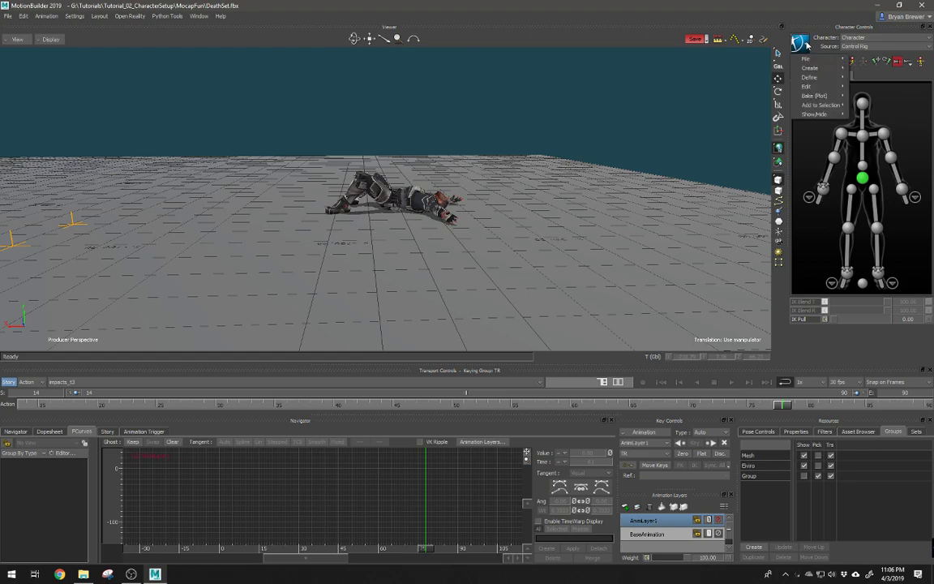
mouse_move(828, 96)
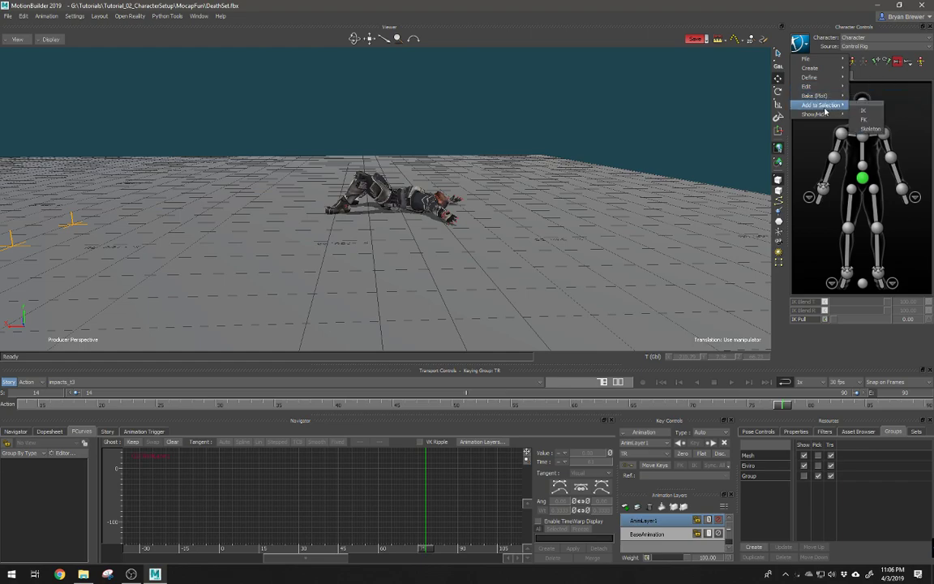
key("Escape")
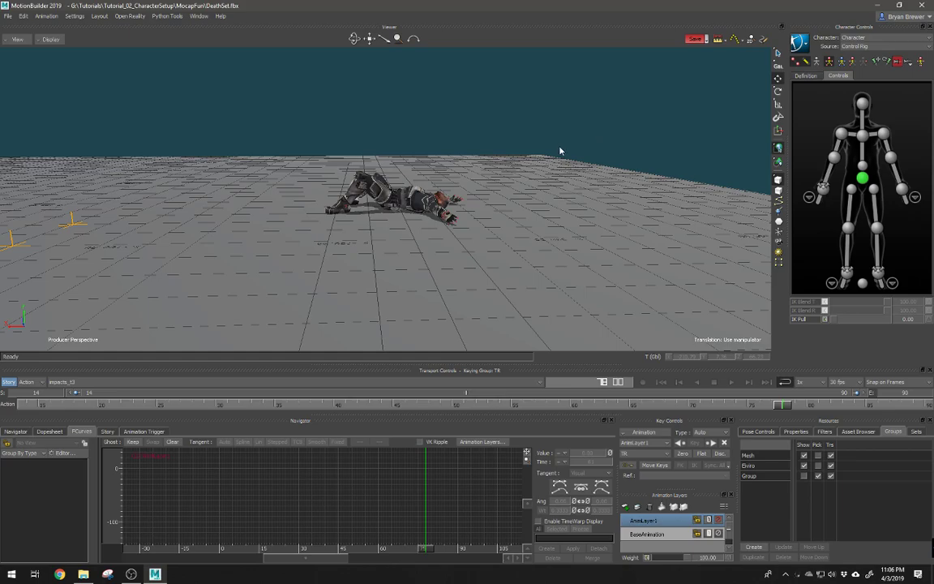
Replay the baked death animation from a wider view that includes the movement control and scrub through it
key("space")
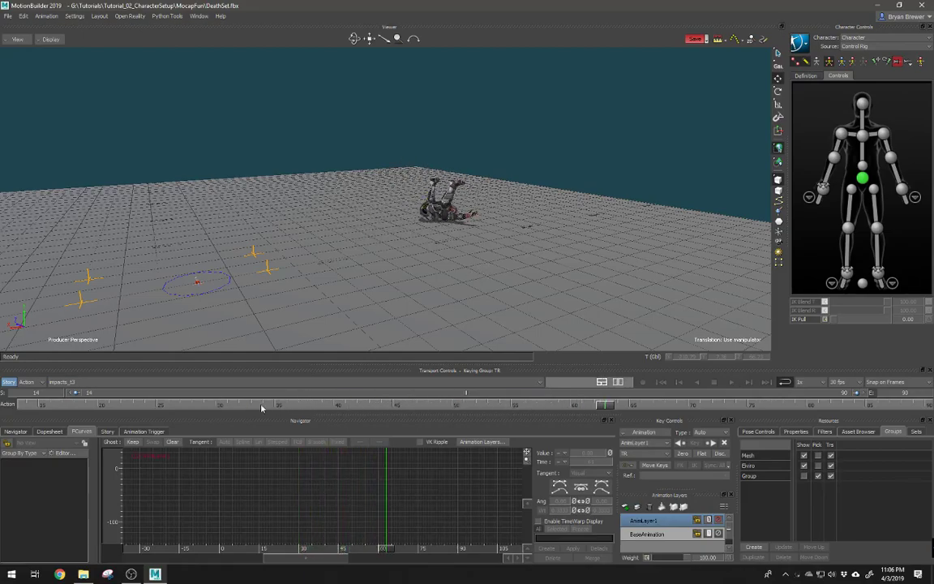
left_click_drag(117, 408, 13, 401)
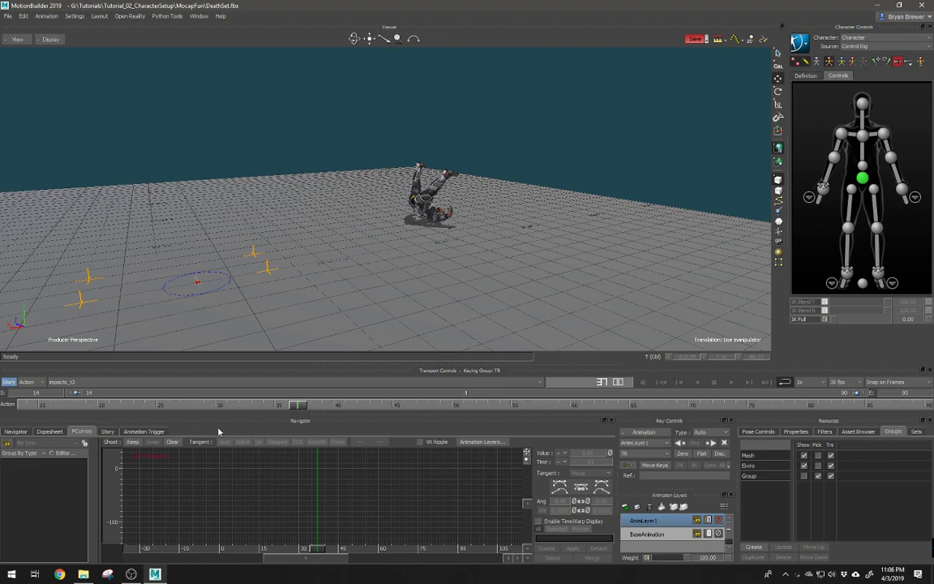
Insert a character animation track in the Story editor with the playhead at the take's start, and assign it to Character
left_click(108, 433)
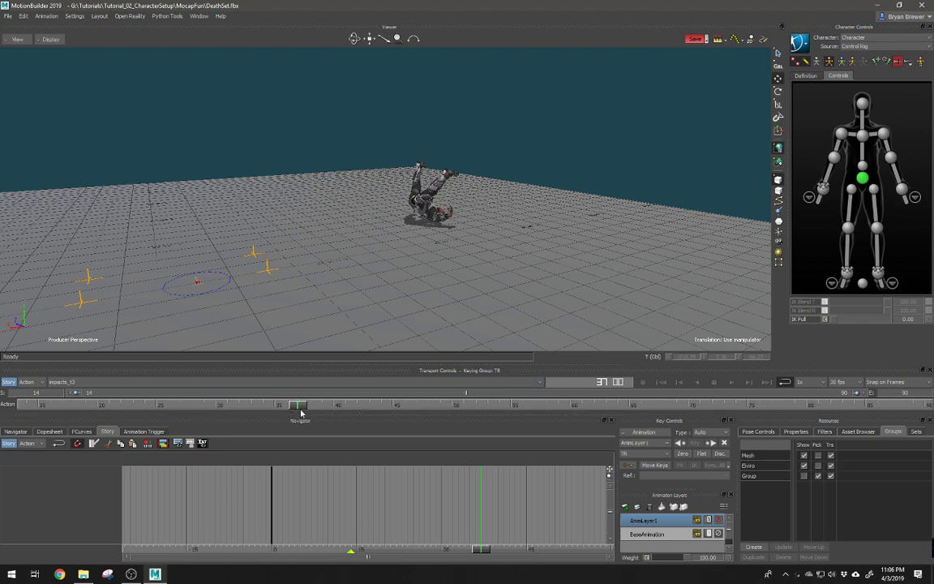
left_click_drag(298, 405, 31, 414)
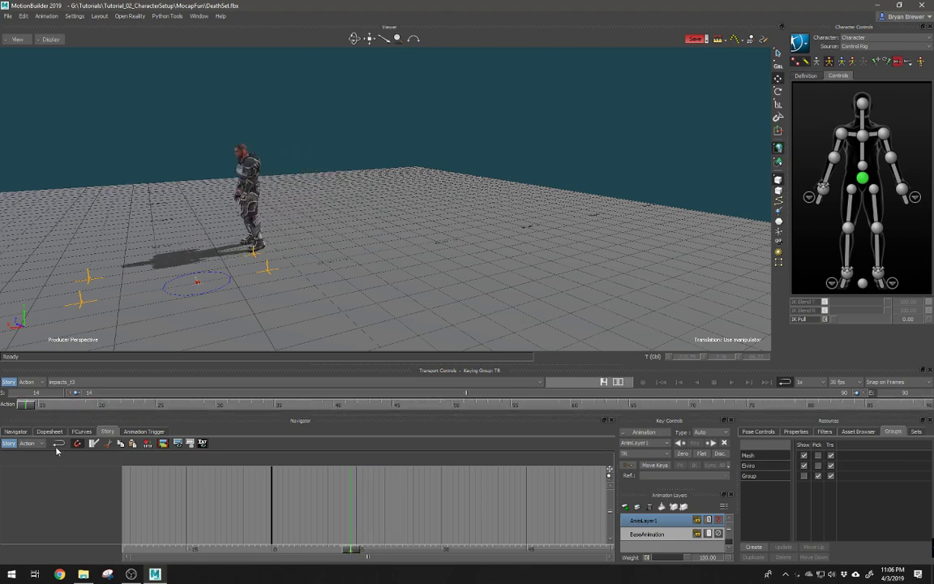
right_click(73, 478)
mouse_move(154, 258)
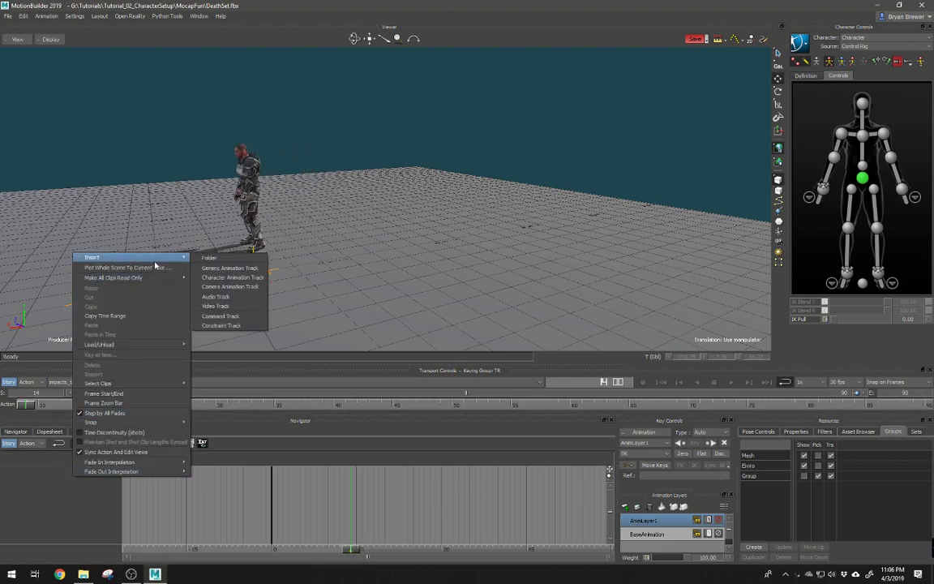
left_click(204, 273)
left_click(89, 484)
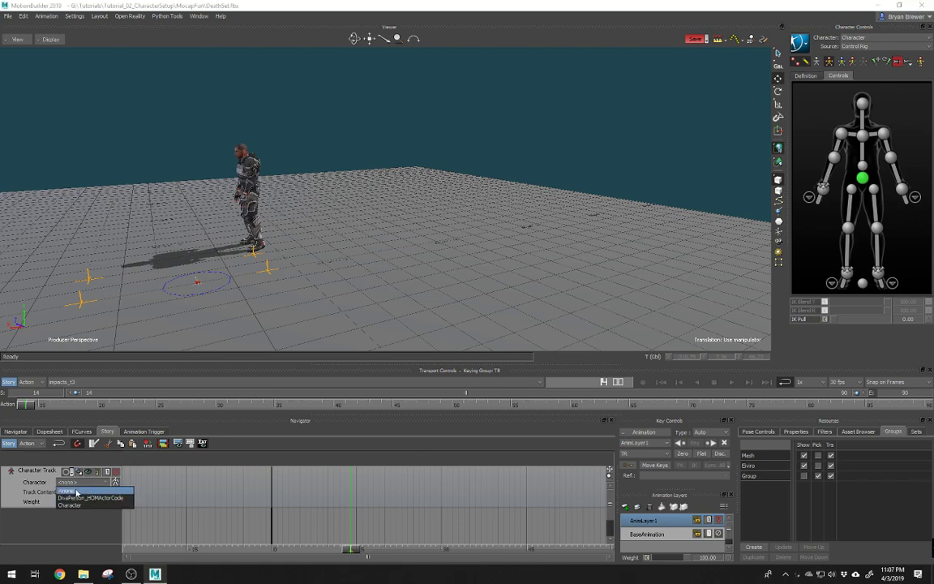
left_click(71, 499)
Insert the current take as a clip on the character track, starting at frame 14, and frame the whole clip
right_click(162, 488)
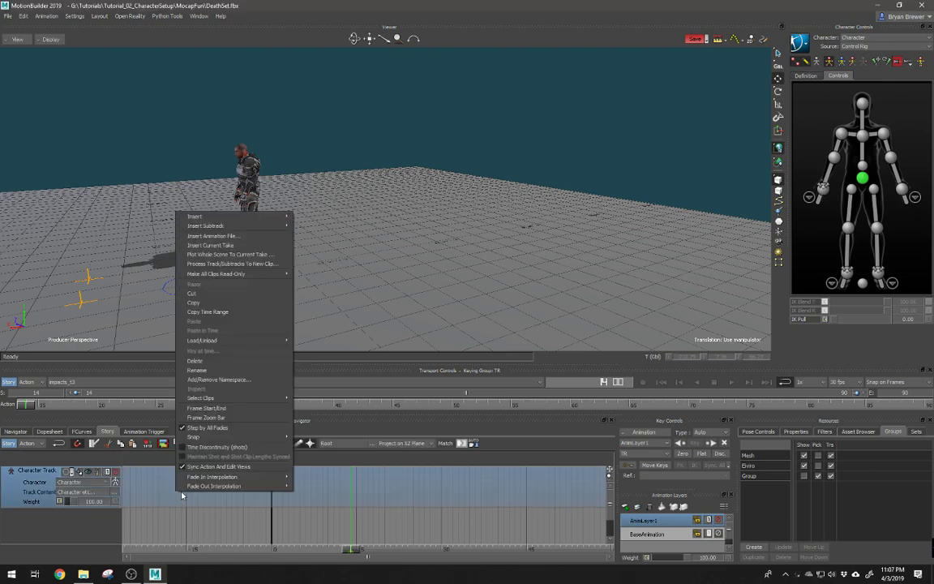
left_click(219, 243)
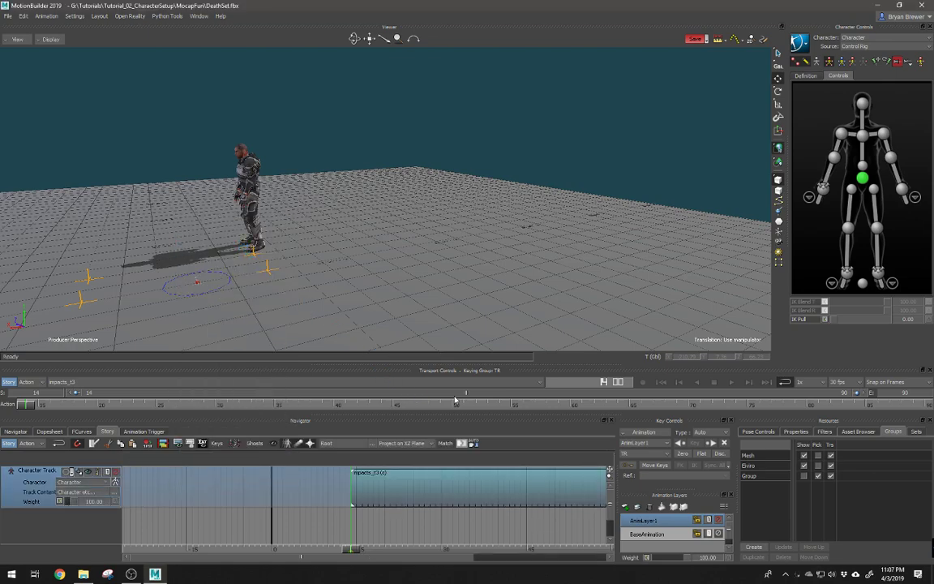
left_click_drag(439, 525, 246, 525, "shift")
left_click_drag(379, 529, 236, 532, "ctrl")
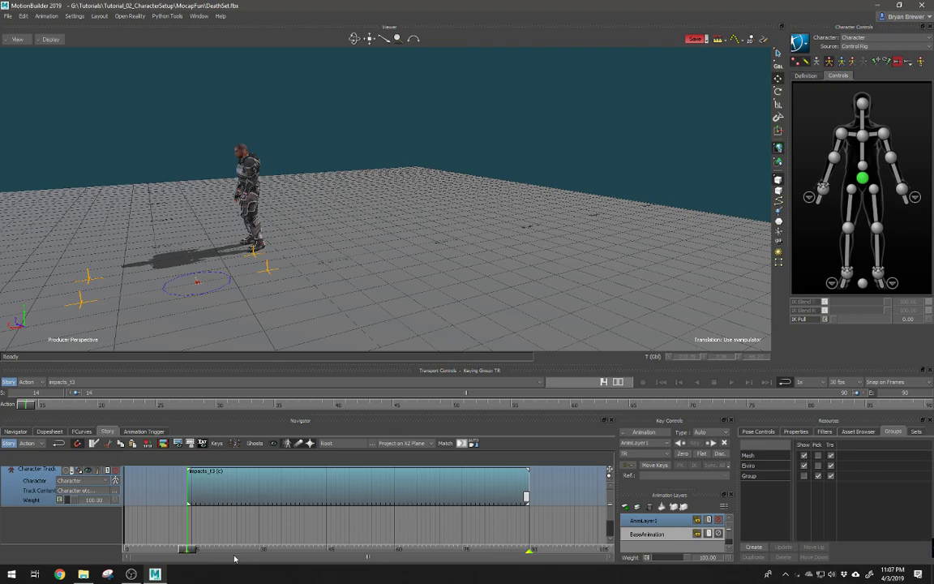
Split the impacts_t3 clip at frame 18 and scrub through the short opening segment
middle_click_drag(235, 262, 301, 259, "alt")
scroll(266, 252, "up", 3)
left_click_drag(197, 556, 207, 557)
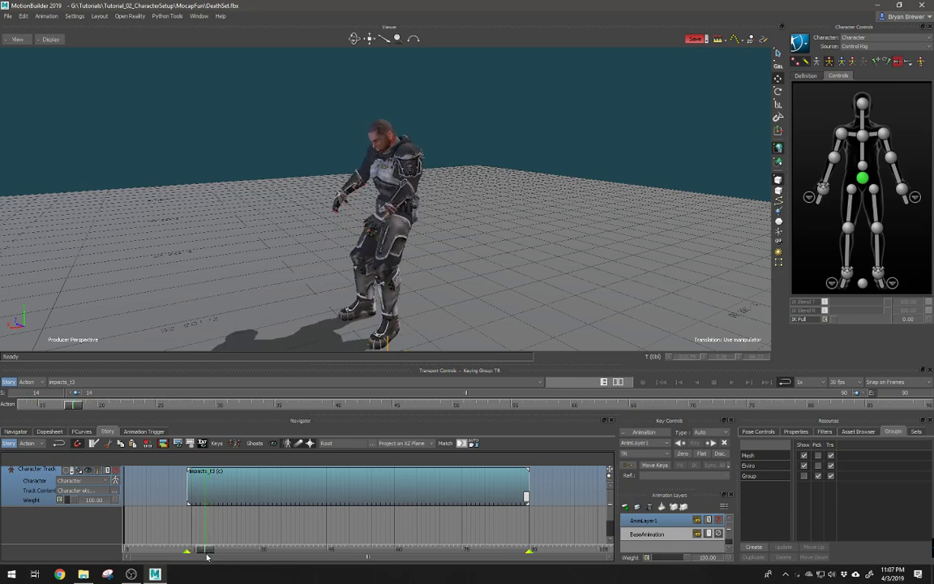
left_click(203, 481)
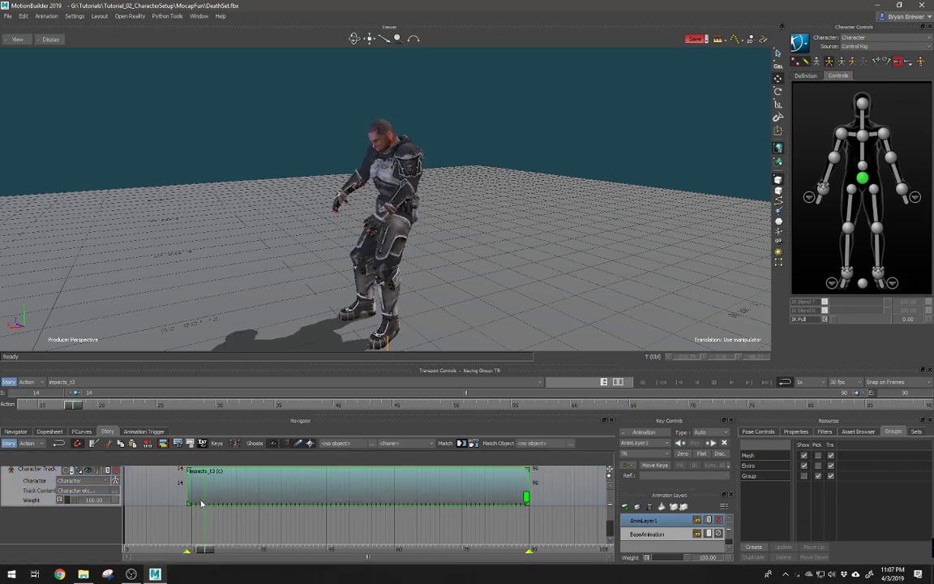
left_click(93, 443)
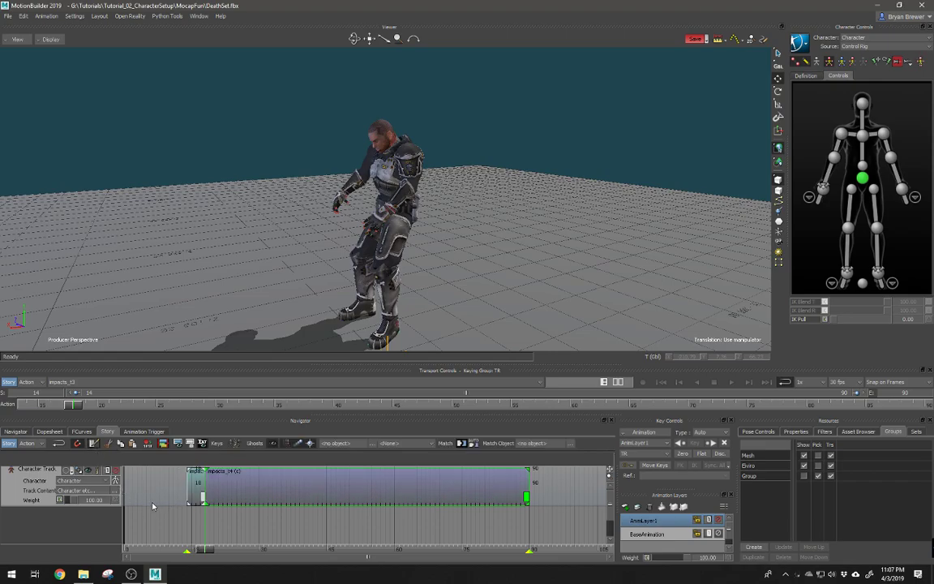
left_click_drag(153, 506, 323, 511, "ctrl")
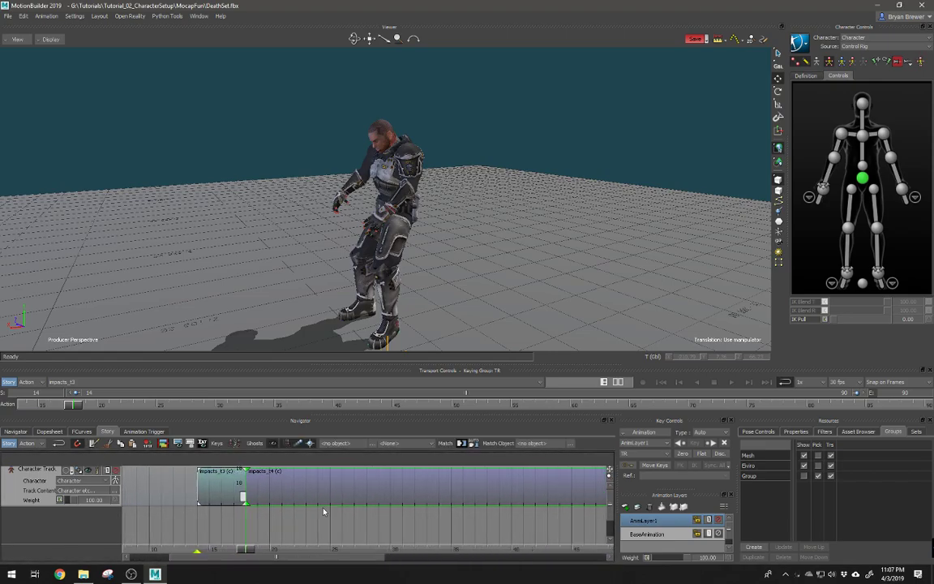
left_click_drag(242, 511, 264, 513, "shift")
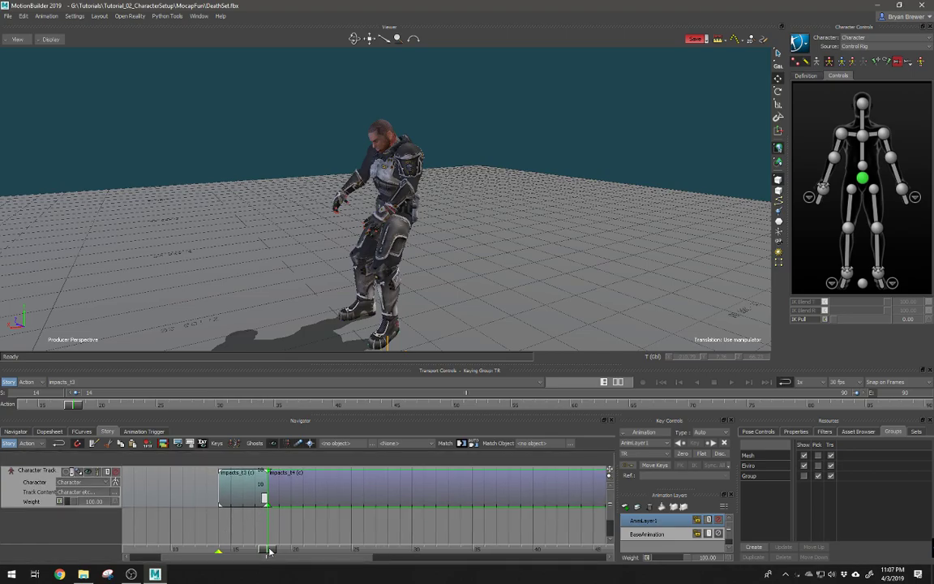
left_click_drag(270, 552, 246, 554)
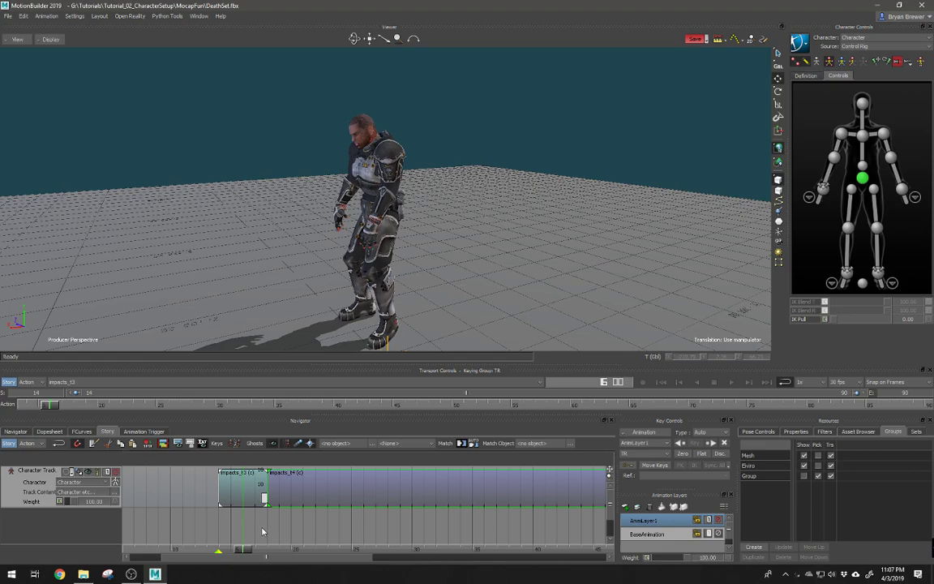
Pull the short opening clip away from the second clip and set its start to frame 0
left_click(228, 487)
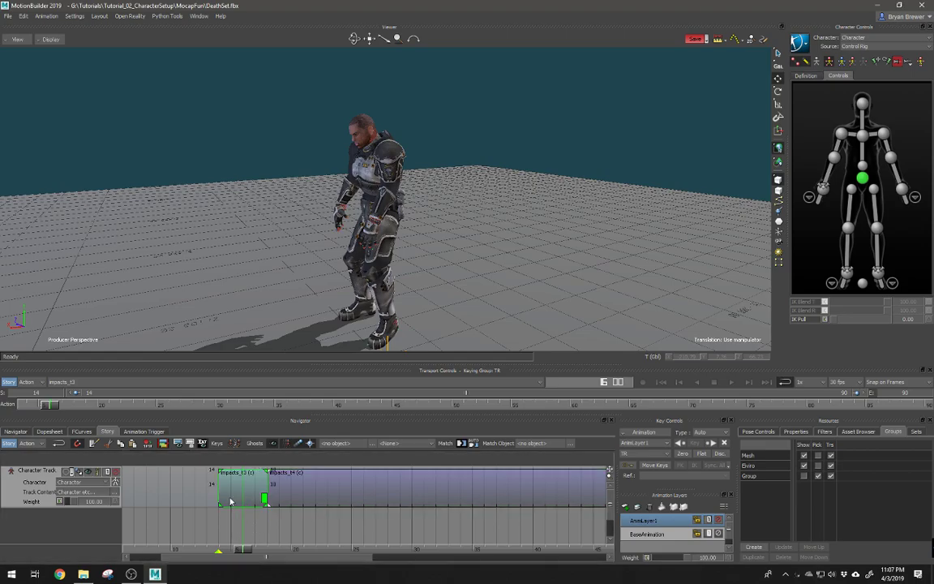
left_click_drag(284, 513, 335, 523, "ctrl")
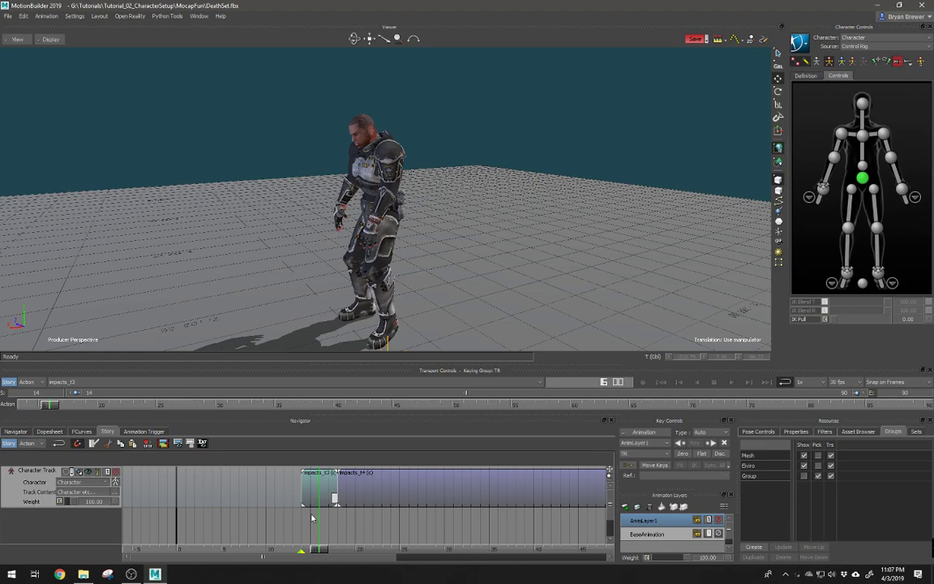
left_click_drag(316, 493, 273, 477)
double_click(270, 473)
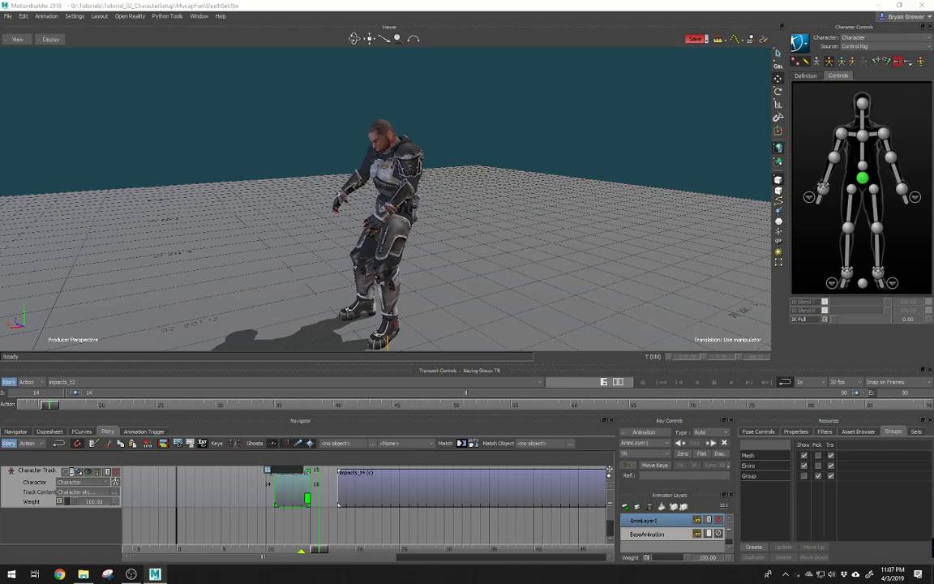
type("0")
key("Return")
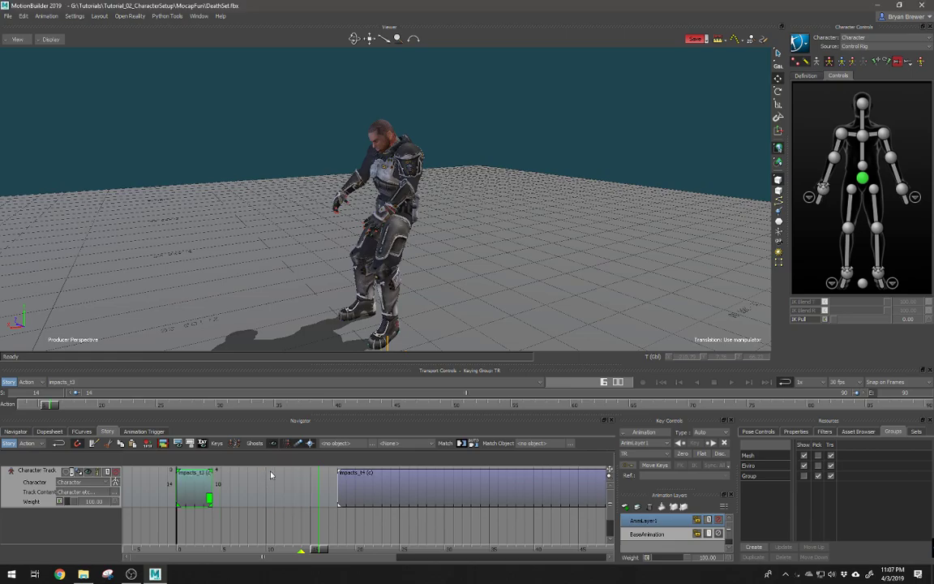
Shift the opening clip to start at frame 7 and undo the start-time entry made on it
left_click_drag(197, 499, 259, 498)
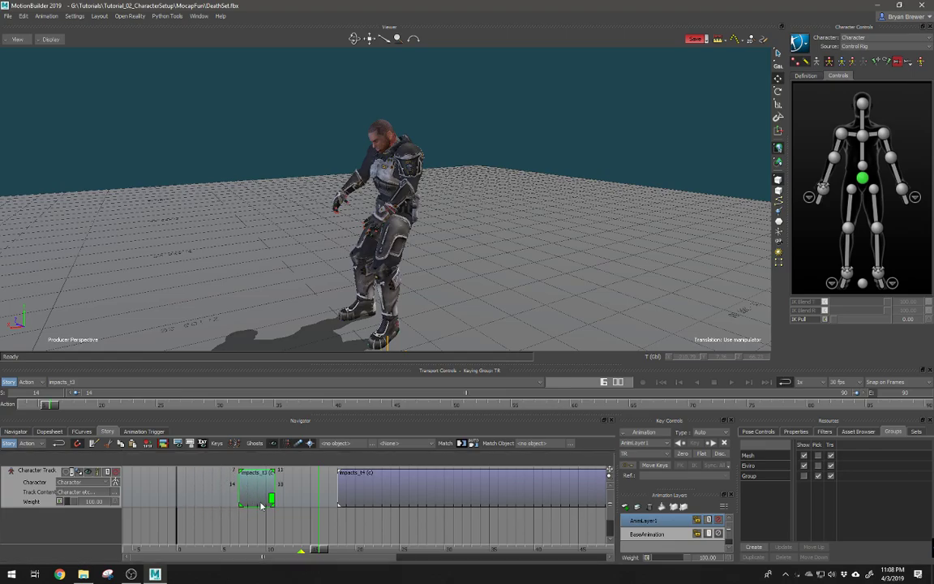
double_click(235, 471)
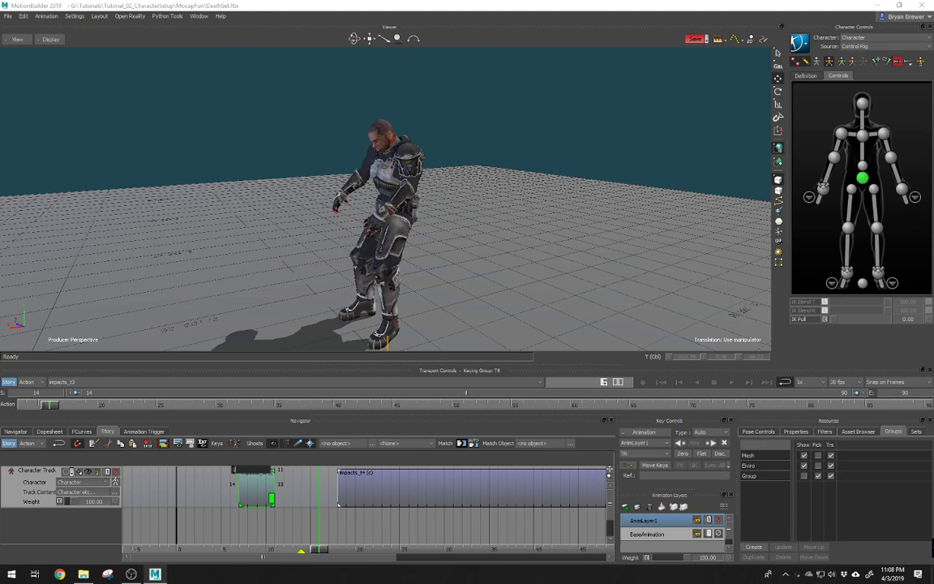
key("Return")
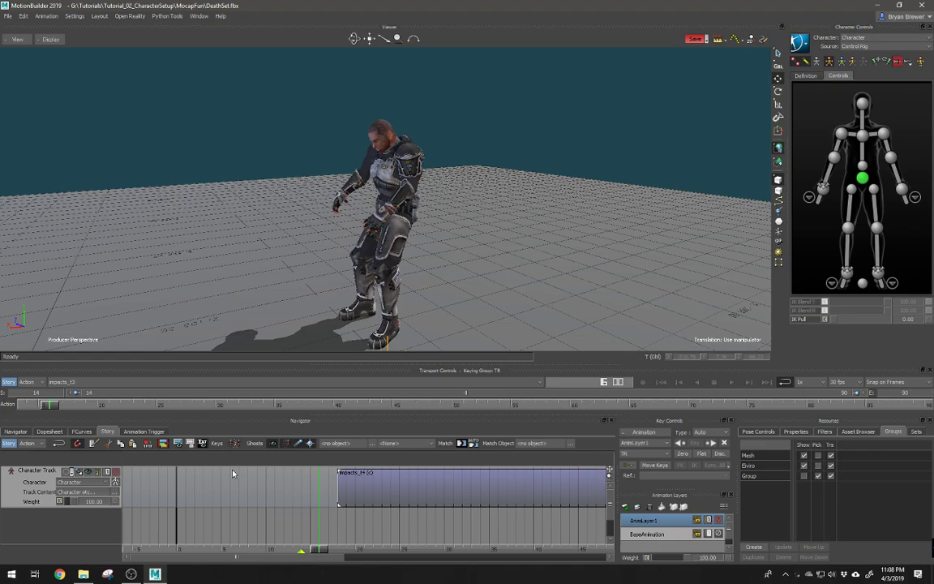
key("ctrl+z")
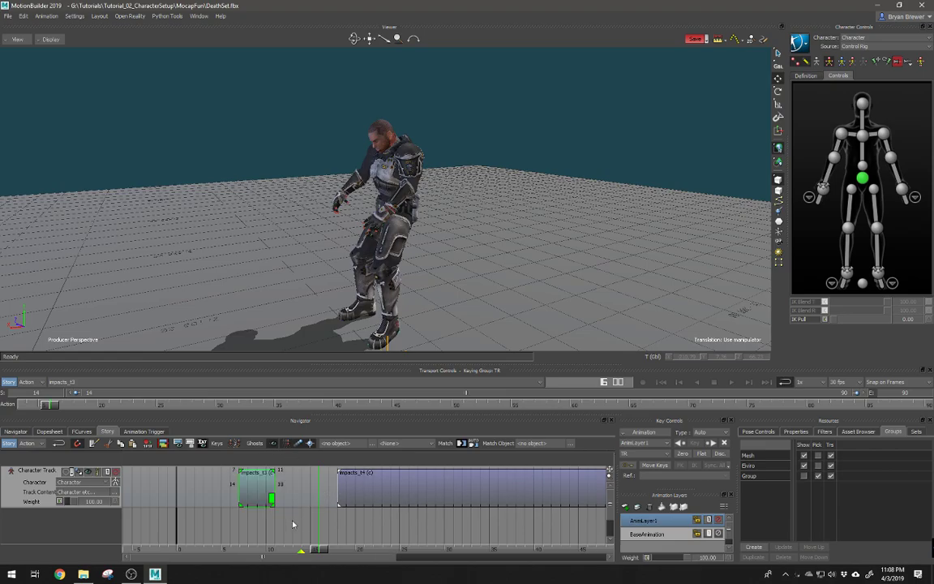
Place the opening clip back against the second clip, time-compress it to frames 16 to 18, and play the result
left_click_drag(262, 493, 303, 503)
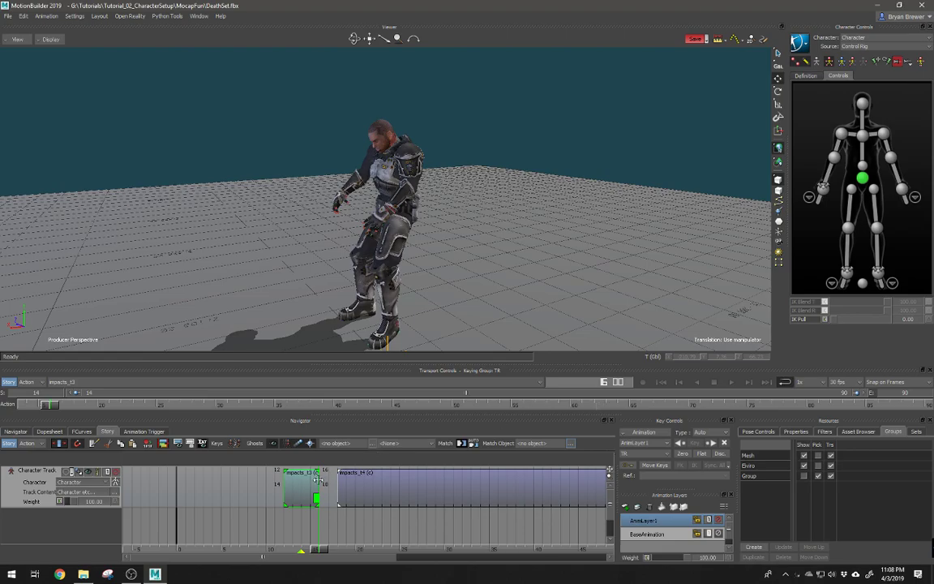
mouse_move(317, 479)
left_mouse_down()
mouse_move(289, 487)
mouse_move(325, 487)
left_mouse_up()
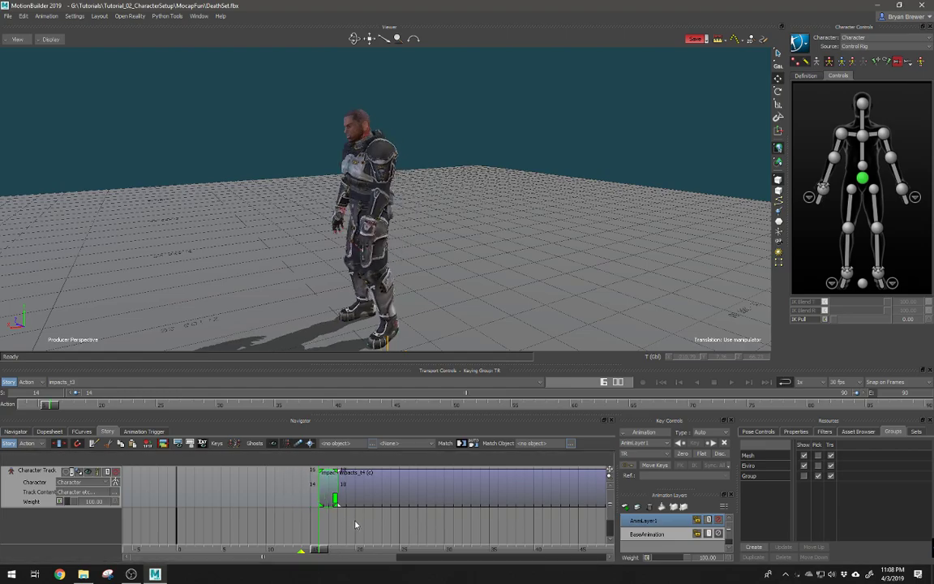
mouse_move(321, 553)
left_mouse_down()
mouse_move(338, 562)
mouse_move(321, 561)
left_mouse_up()
key("ctrl+space")
key("ctrl+space")
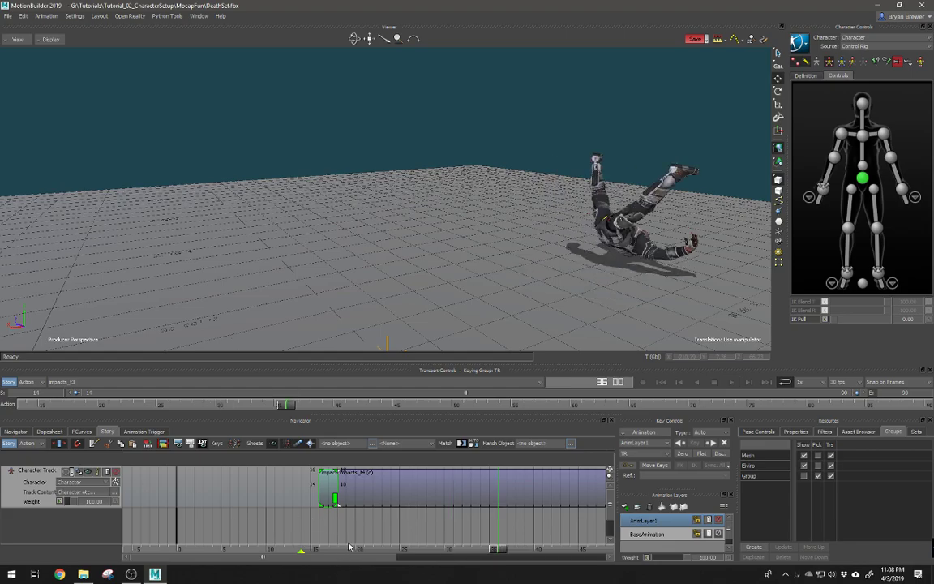
Scrub the compressed opening clip, shorten it further to start at frame 17, and play the fall
left_click(325, 545)
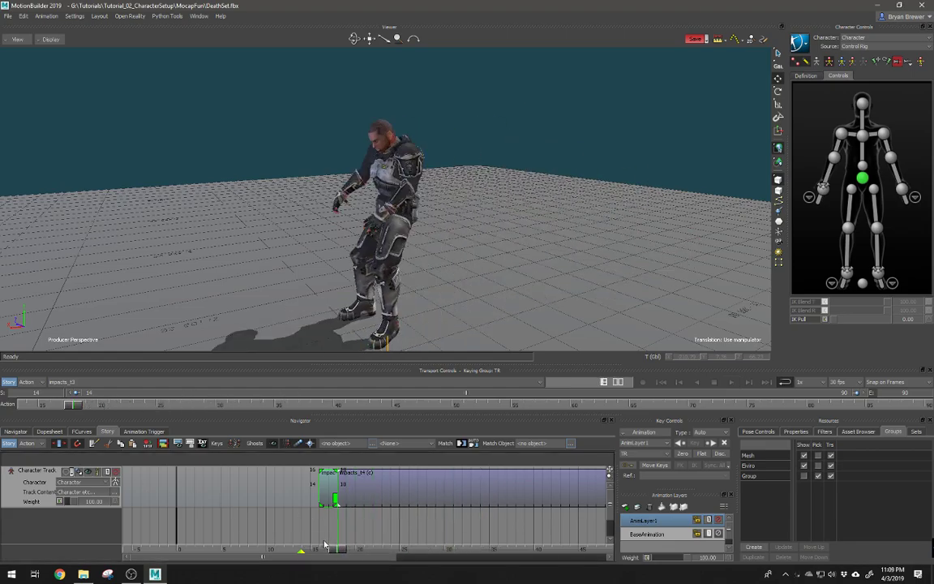
left_click_drag(324, 545, 329, 545)
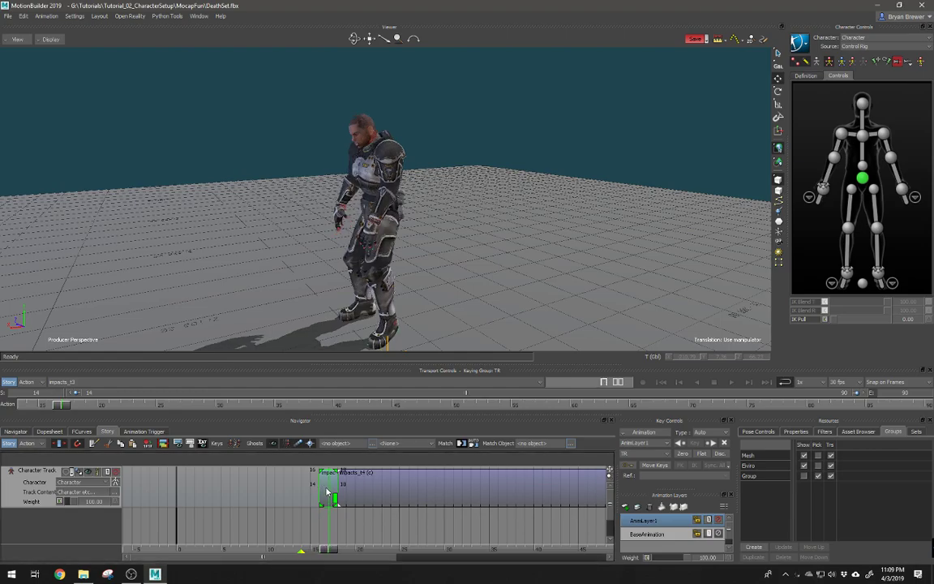
left_click_drag(320, 491, 327, 493)
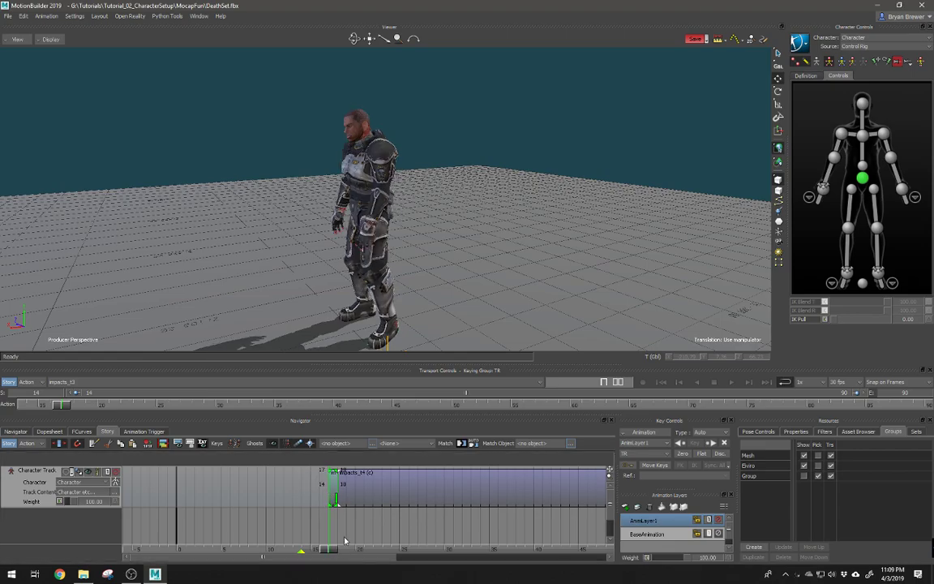
key("space")
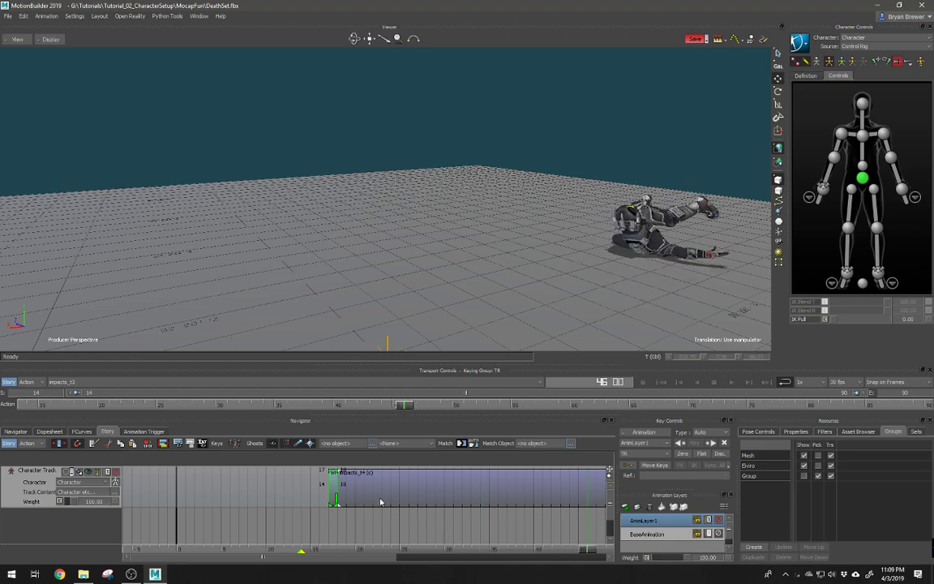
Replay the sped-up impact from frame 17 in a wider view and scrub across the cut at frame 18
mouse_move(338, 553)
left_mouse_down()
mouse_move(343, 546)
mouse_move(320, 540)
mouse_move(330, 542)
left_mouse_up()
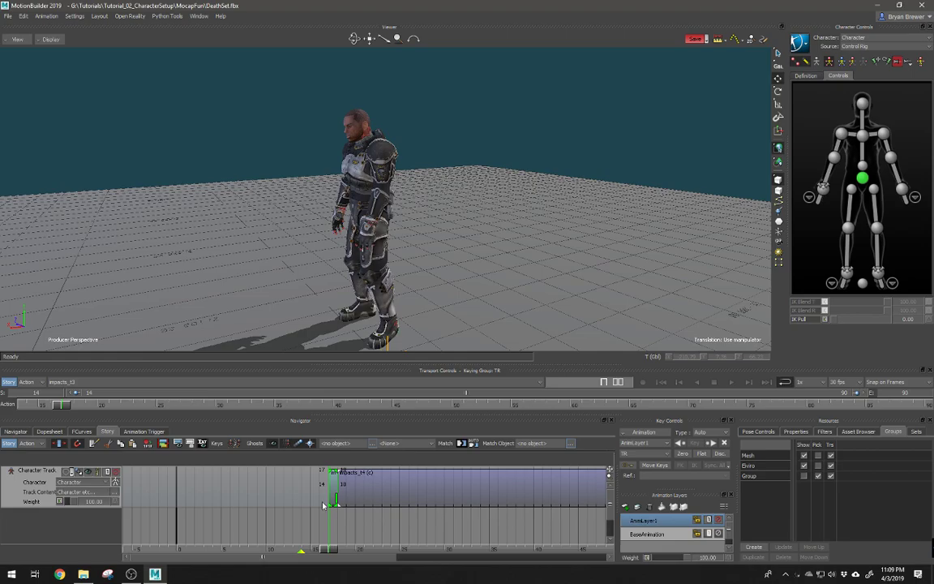
key("space")
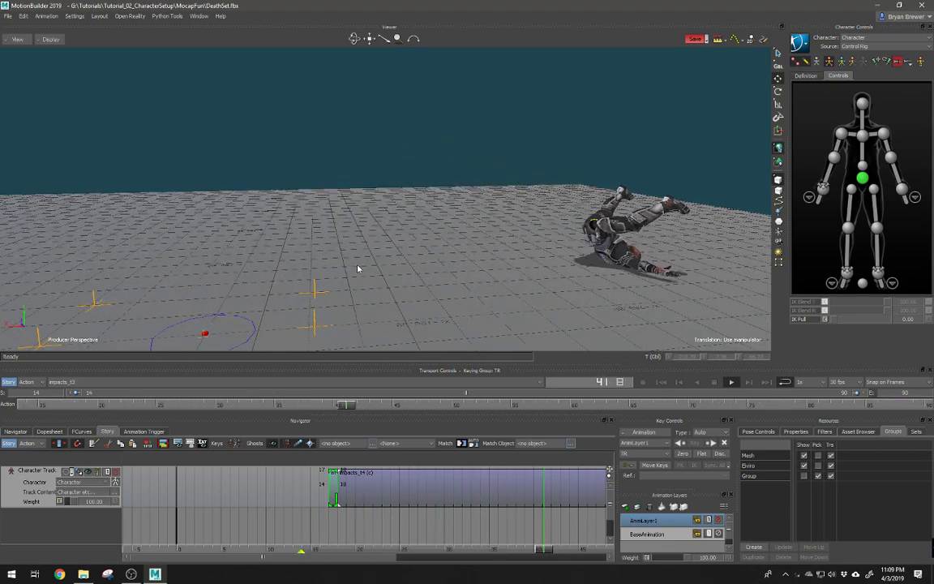
key("space")
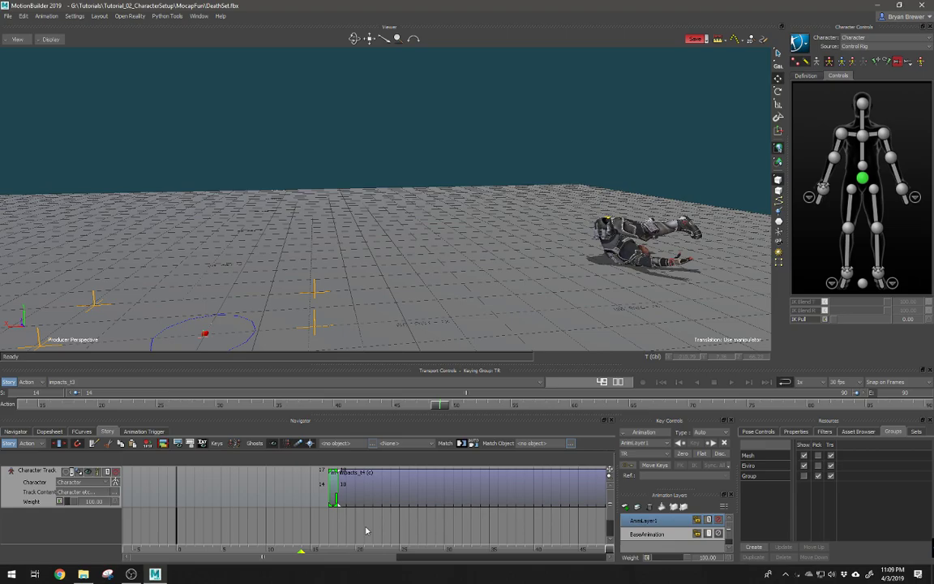
left_click(331, 552)
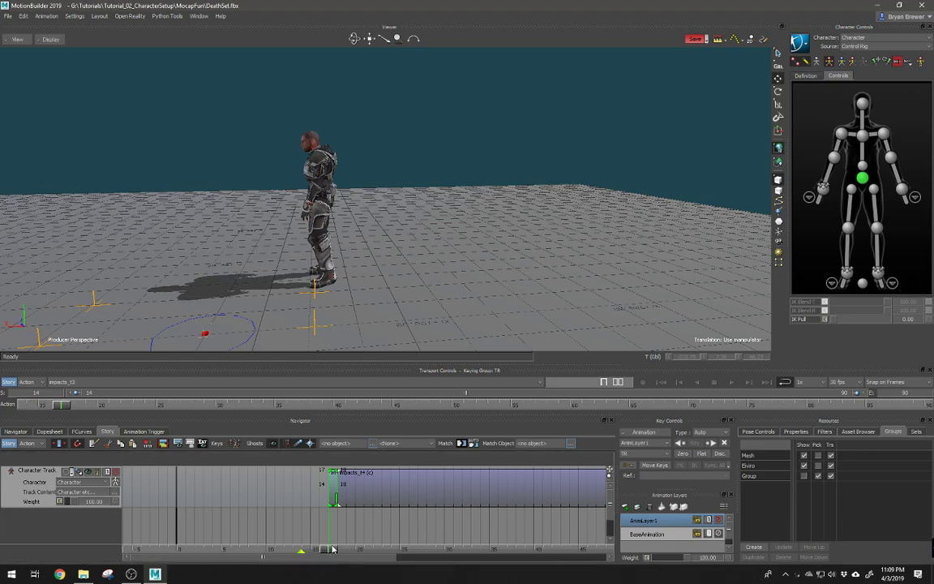
left_click_drag(332, 550, 341, 552)
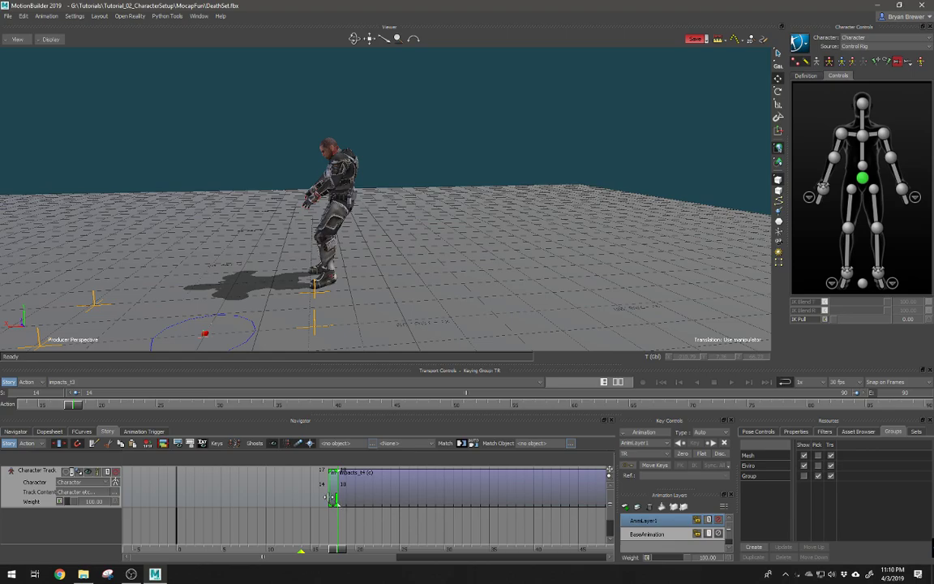
Stretch the opening clip to start at frame 16 and replay the death animation from there
left_click_drag(328, 501, 318, 502)
left_click(323, 550)
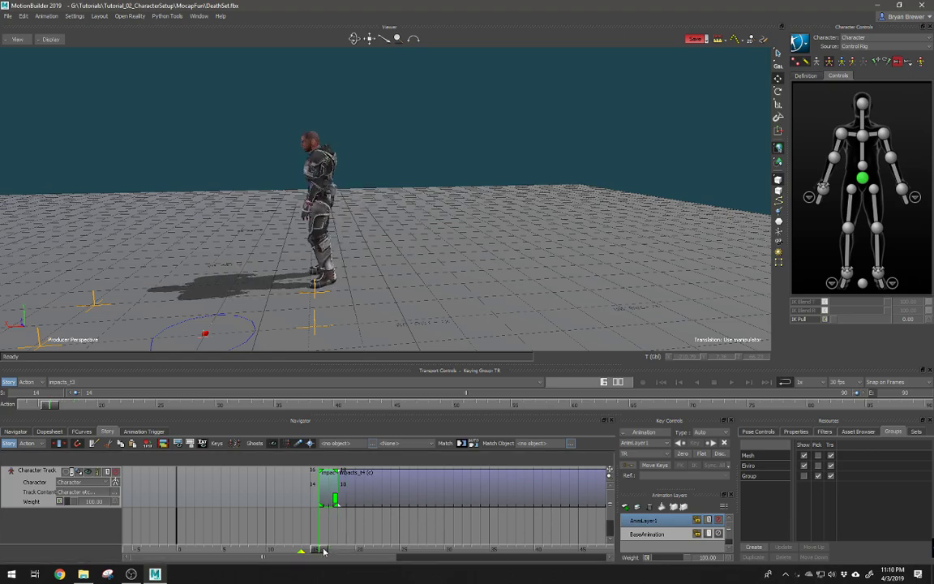
key("space")
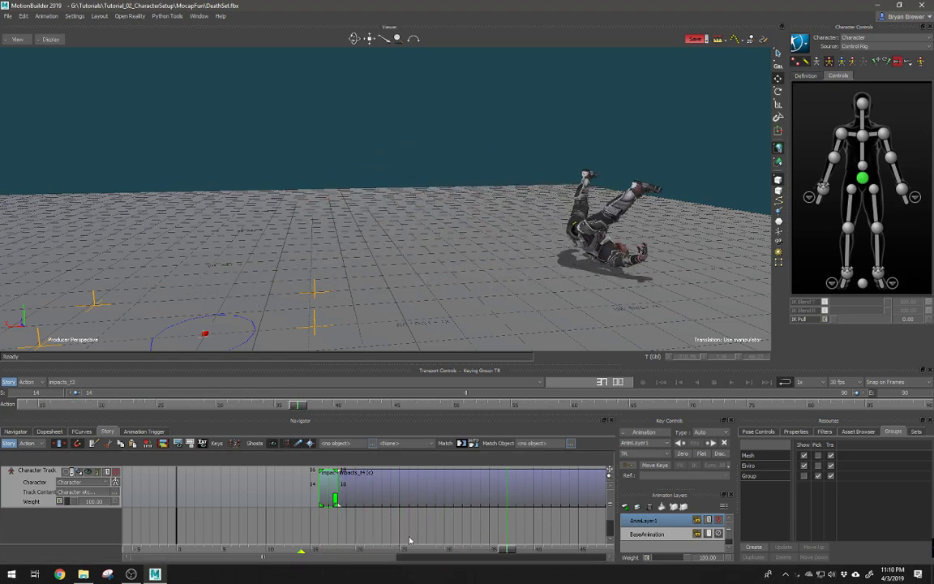
Move both Story clips together to start at frame 0, frame the timeline to their start and end, and scrub back to the beginning
left_click_drag(295, 513, 375, 519, "ctrl")
left_click_drag(241, 511, 210, 514, "ctrl")
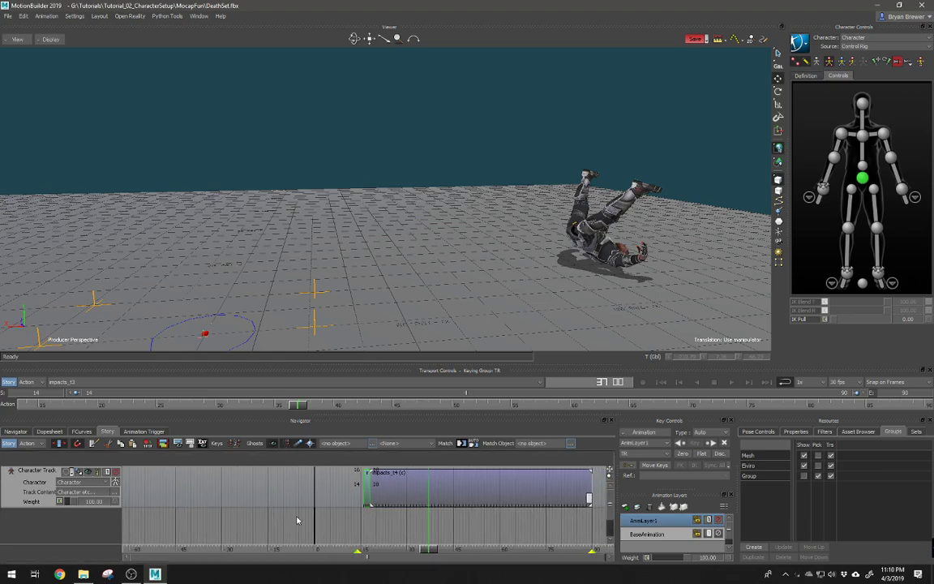
left_click_drag(378, 520, 326, 521, "shift")
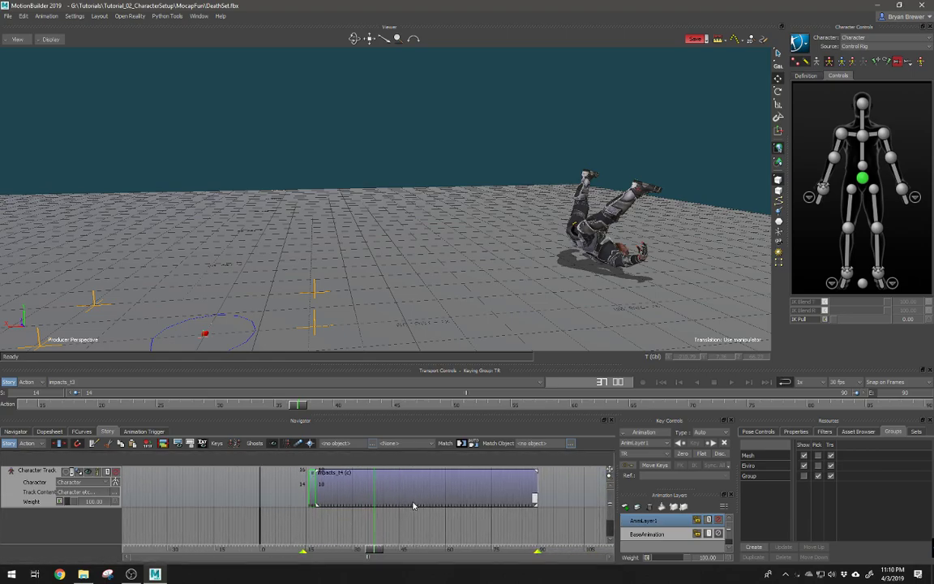
left_click_drag(349, 496, 292, 496)
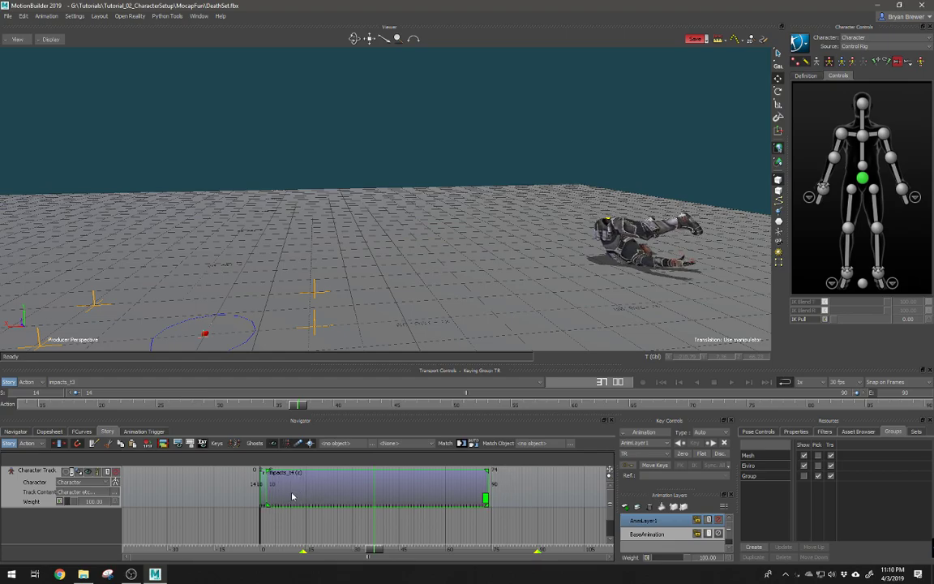
right_click(296, 529)
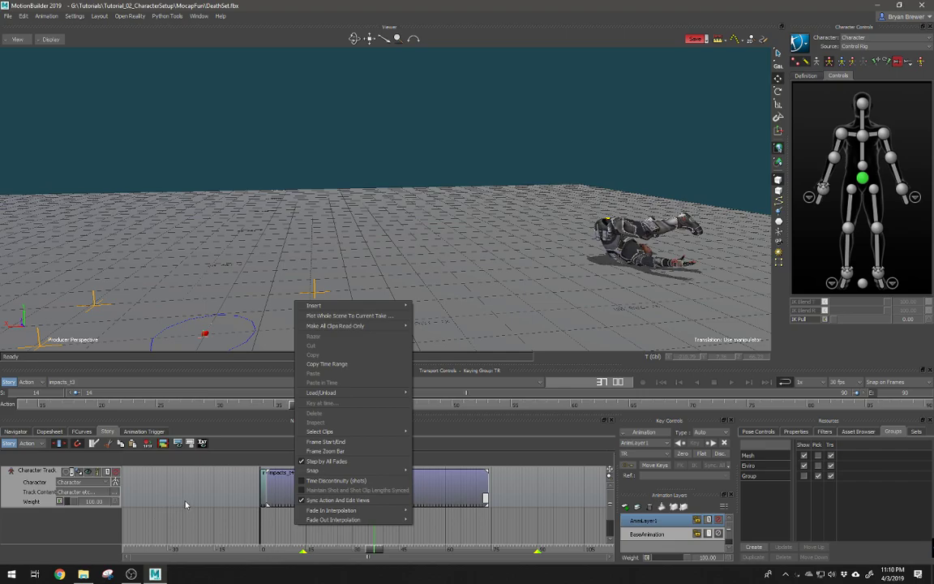
left_click(341, 452)
left_click_drag(369, 554, 264, 550)
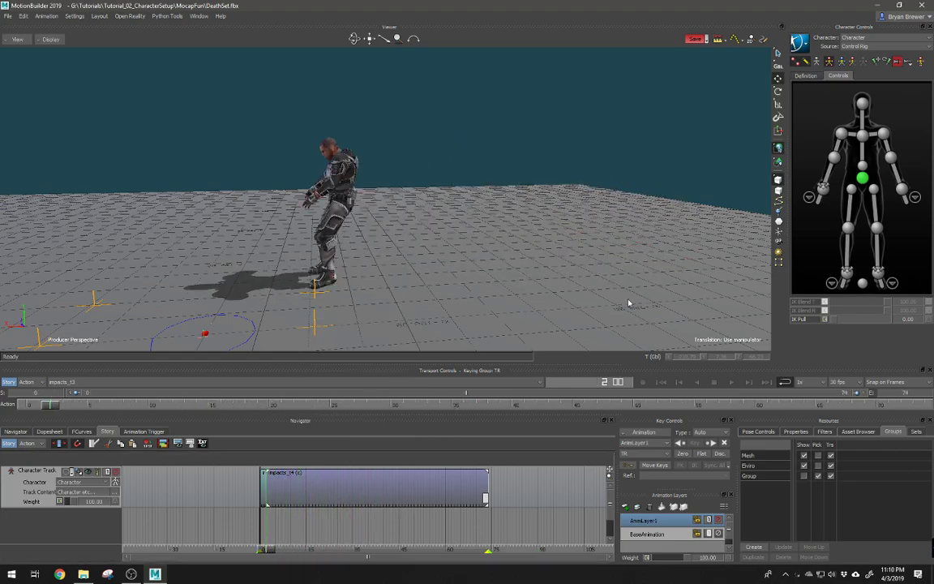
Bake the retimed Story animation to the character's skeleton and bake it back onto the Control Rig
left_click(799, 47)
mouse_move(827, 98)
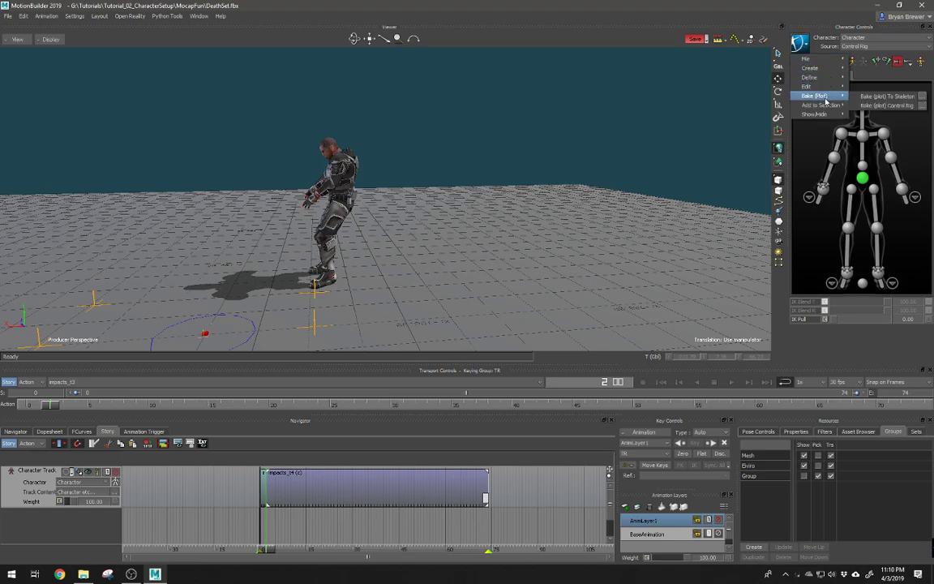
left_click(868, 96)
left_click(800, 44)
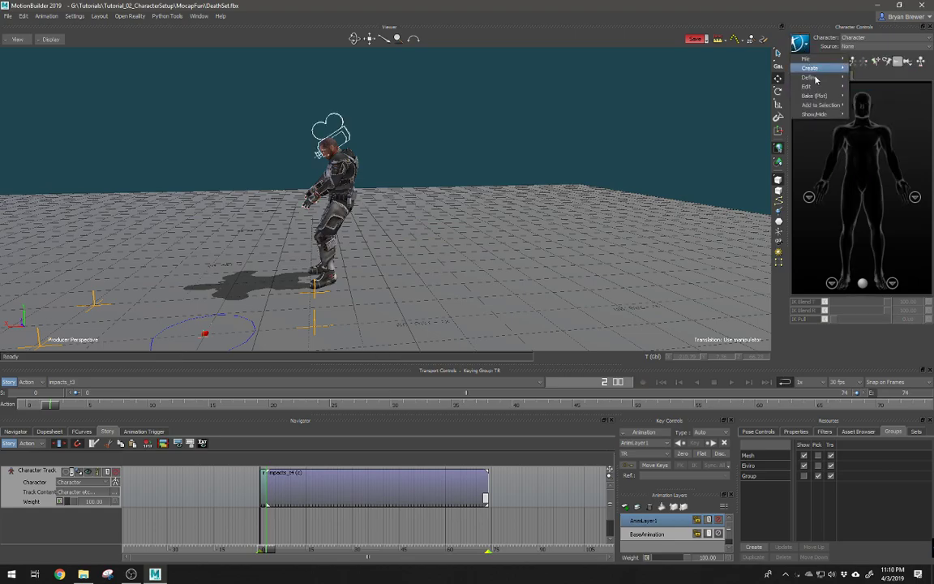
left_click(868, 105)
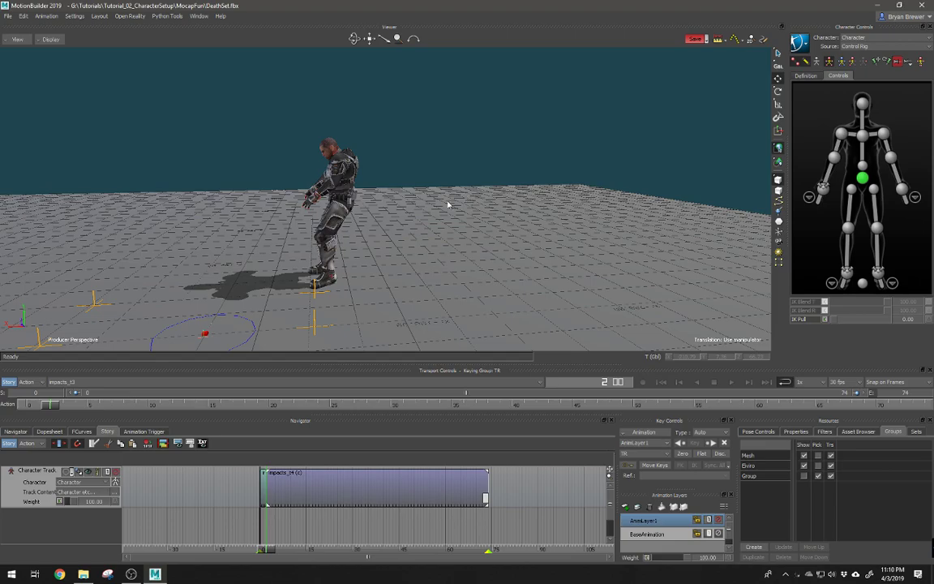
Play the baked result and delete the old split clips from the character track
left_click_drag(449, 205, 465, 201, "shift")
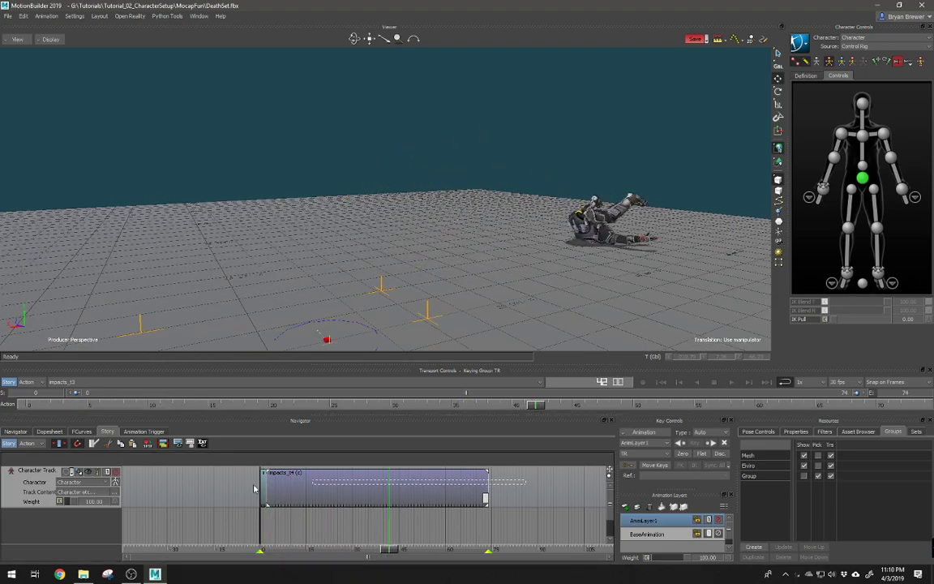
left_click(224, 494)
key("Delete")
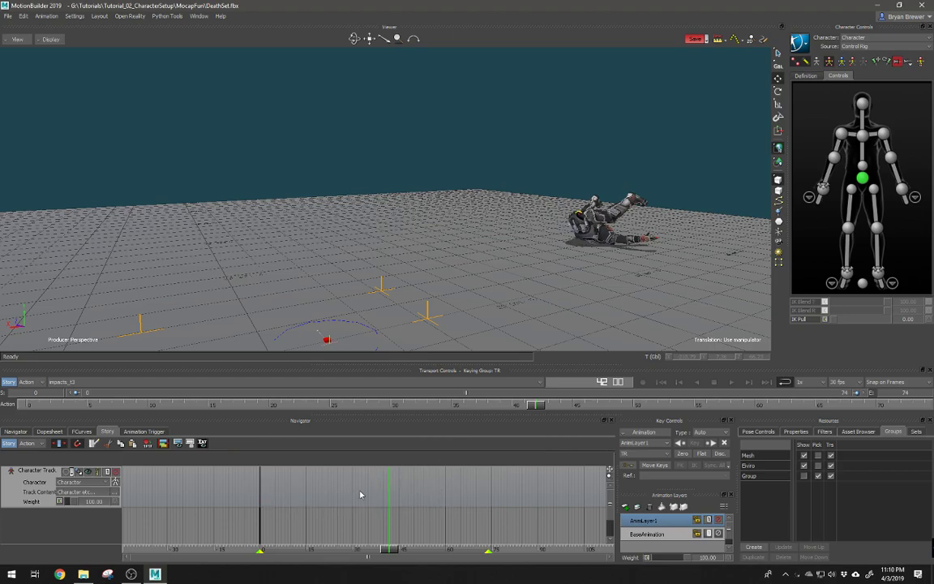
Insert the current take as a single clip on the character track and scrub through its start
right_click_drag(484, 249, 376, 253, "alt")
left_click_drag(377, 253, 452, 281, "alt")
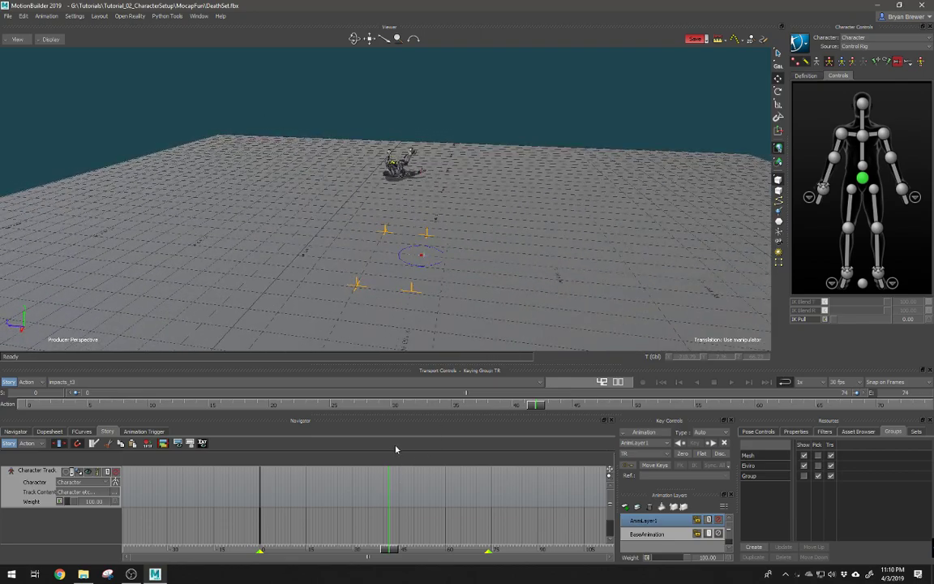
left_click_drag(410, 341, 420, 314, "alt")
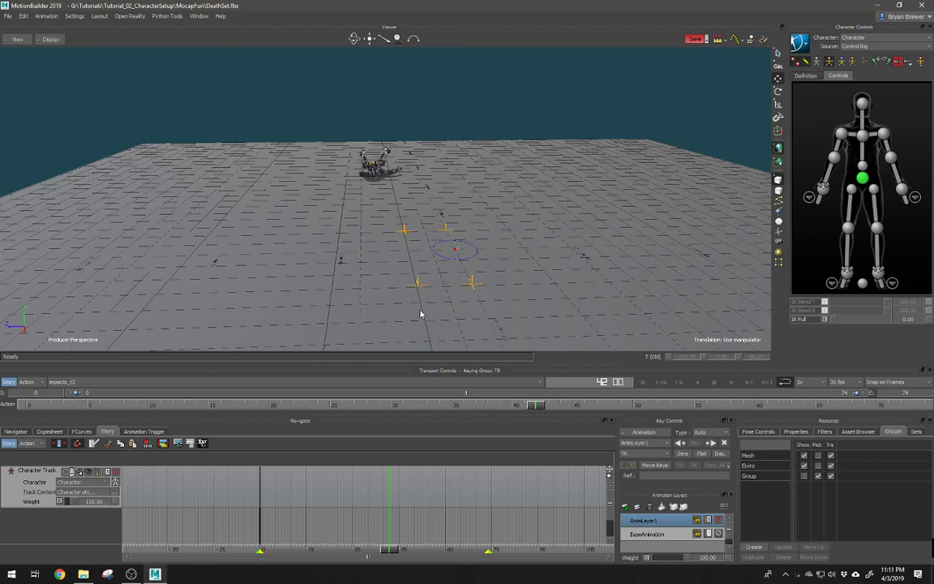
left_click_drag(452, 309, 386, 294, "alt")
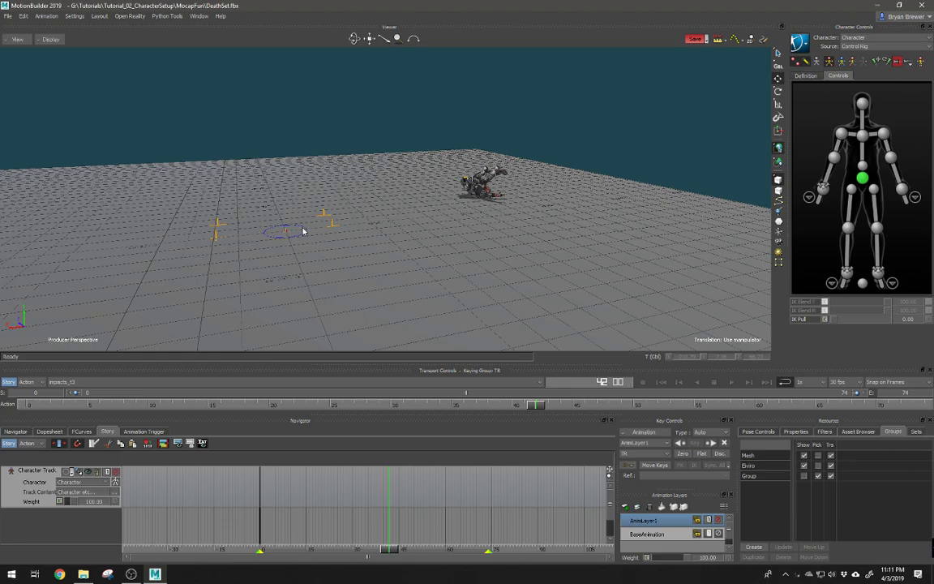
left_click_drag(303, 232, 380, 262, "alt")
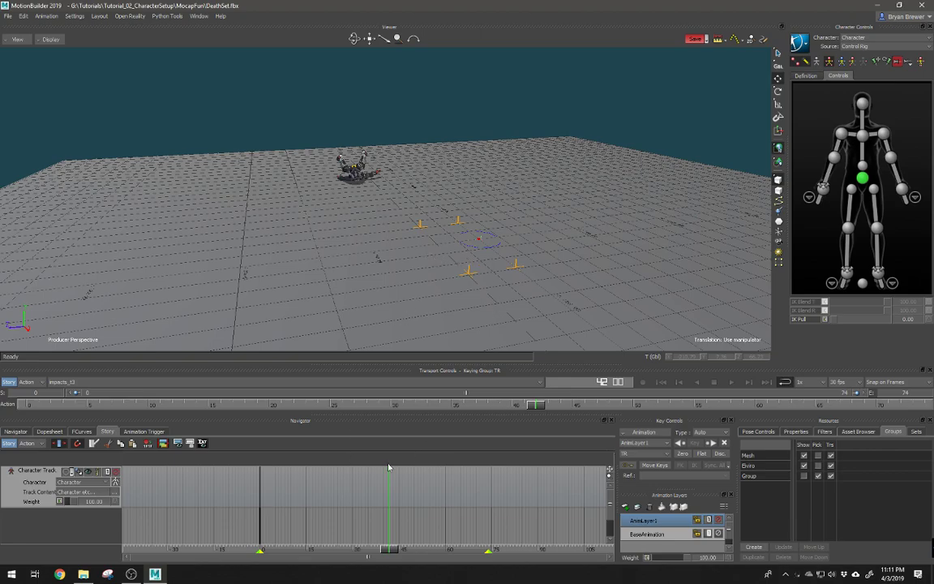
right_click(348, 485)
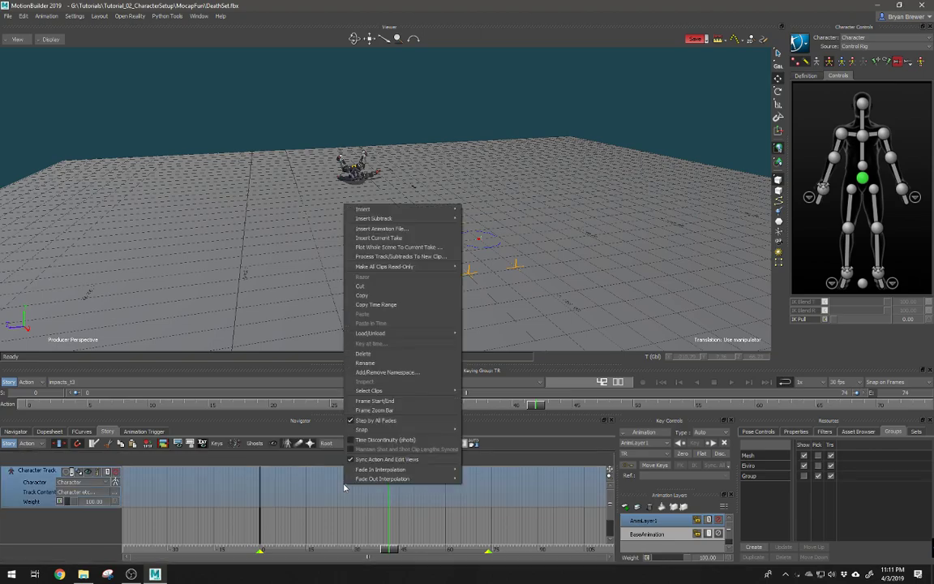
left_click(382, 237)
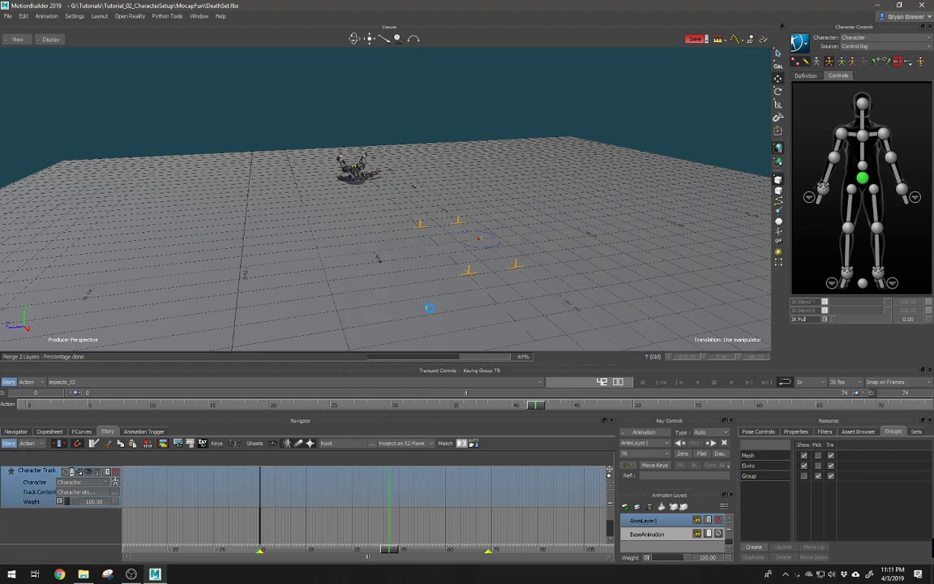
left_click_drag(395, 552, 307, 557)
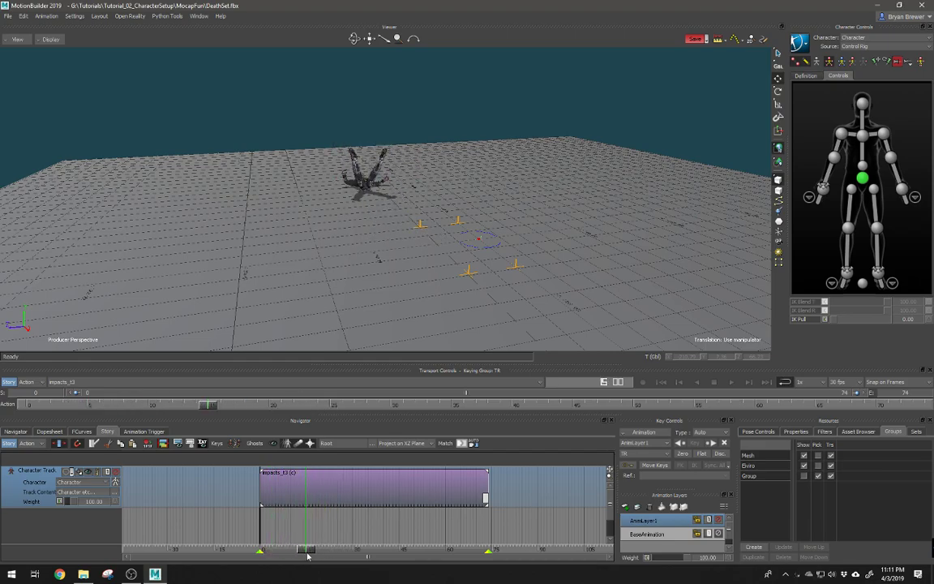
Select the new clip and turn on the character track's ghost display to expose the clip's translation manipulator in the viewer
left_click(327, 508)
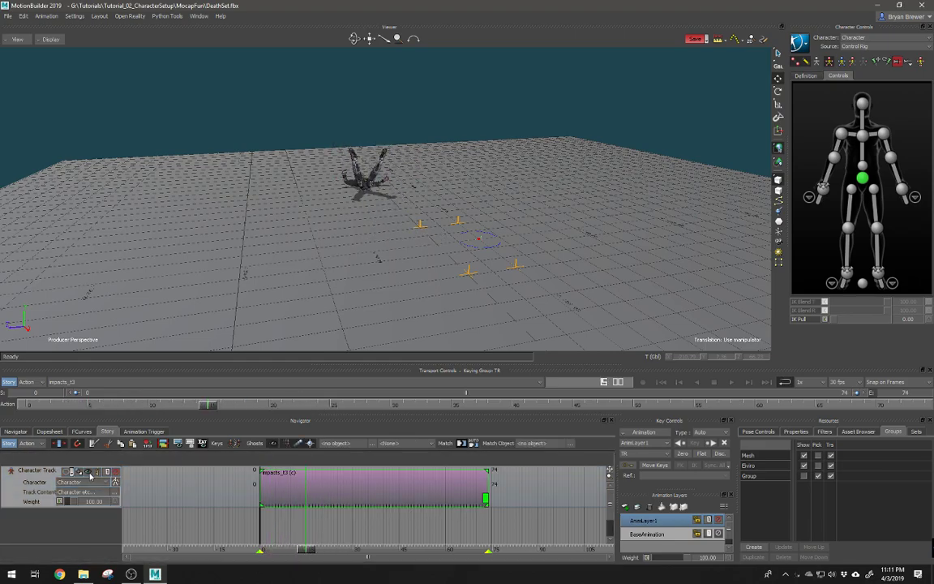
left_click(88, 472)
left_click_drag(288, 215, 374, 272, "alt")
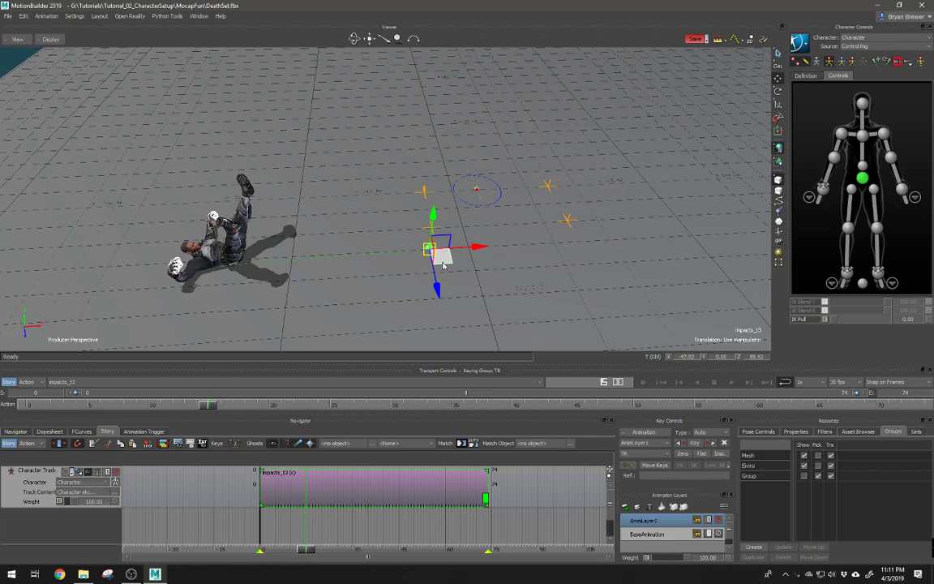
left_click_drag(444, 266, 490, 289, "alt")
left_click_drag(423, 267, 348, 87, "alt")
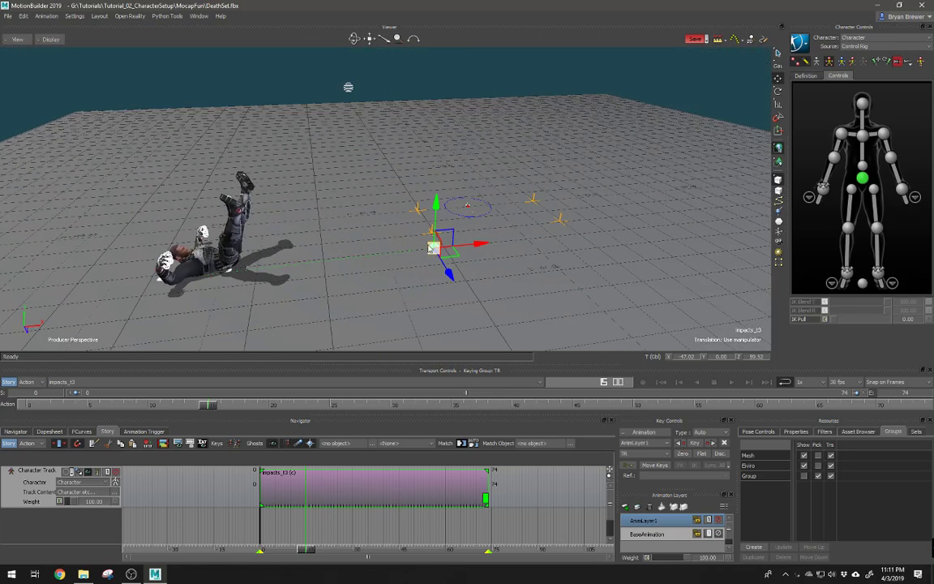
Set the clip's global translation to 0 in X, Y and Z to place it at the origin
left_click(685, 357)
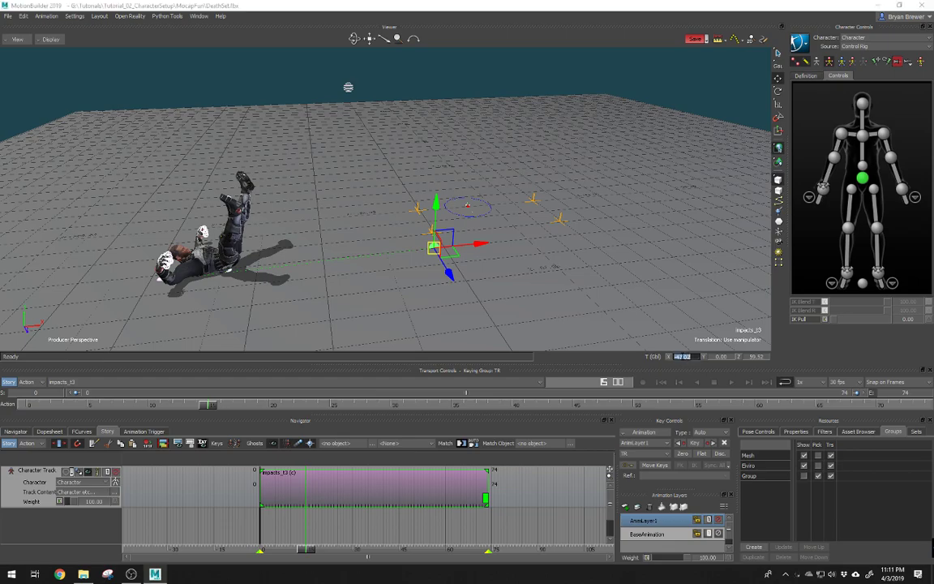
key("Tab")
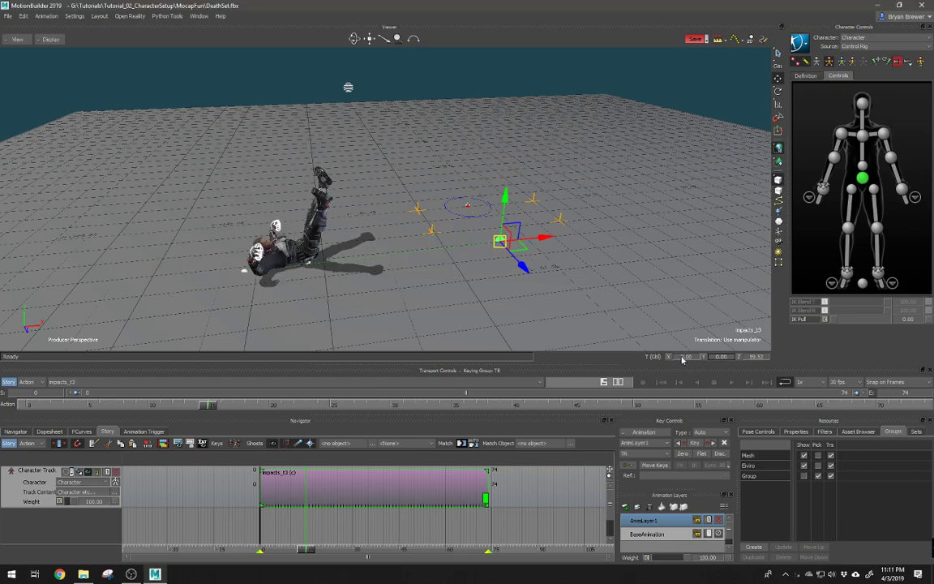
type("0")
key("Tab")
type("0")
key("Return")
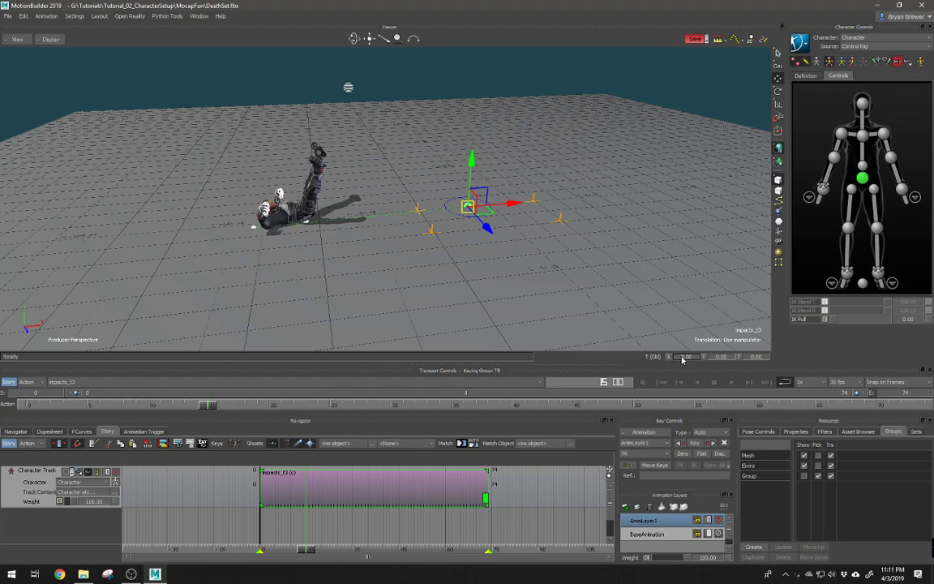
Inspect the clip's rotation with the rotation manipulator and review the looping death animation around the origin from several angles
left_click_drag(623, 320, 539, 272, "ctrl+shift")
key("e")
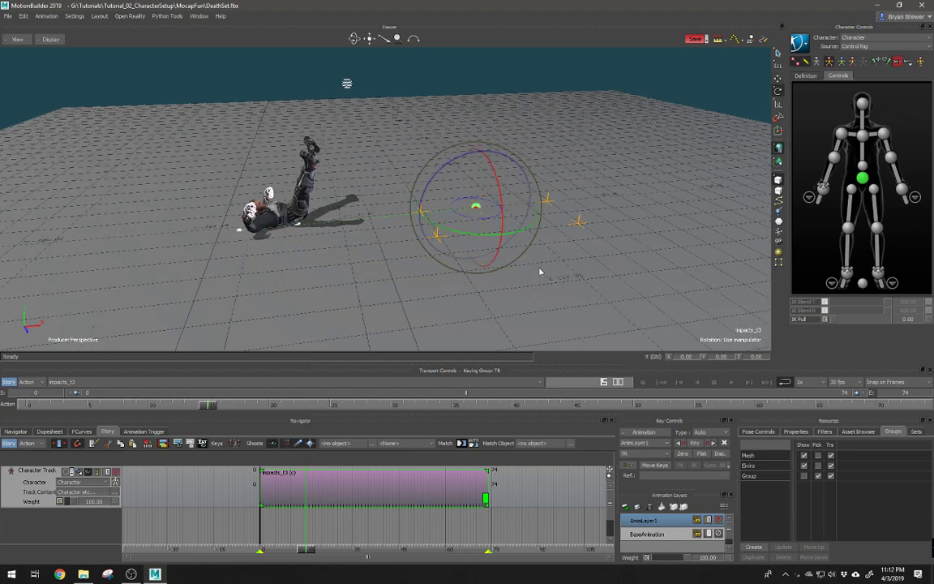
left_click_drag(521, 235, 547, 279)
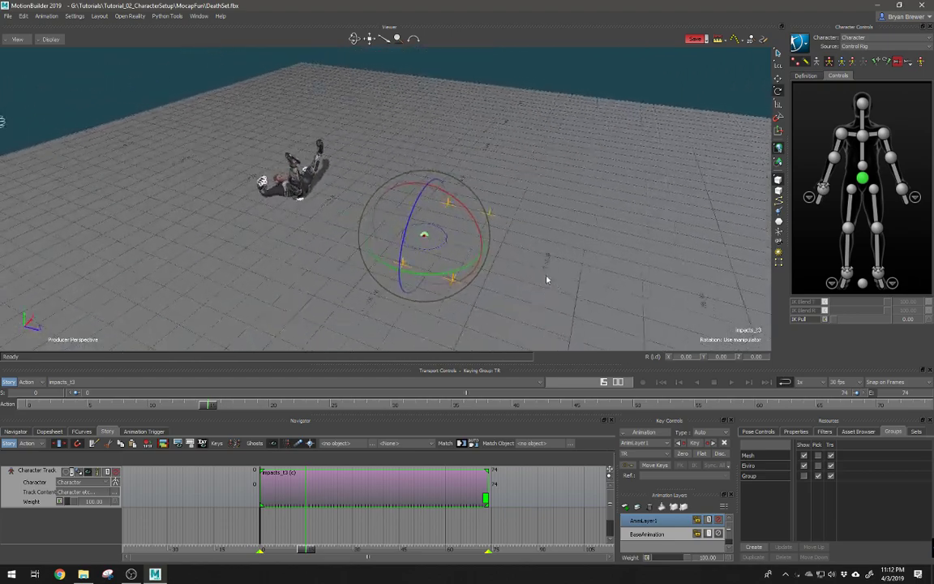
left_click(686, 357)
left_click_drag(617, 323, 552, 253, "ctrl+shift")
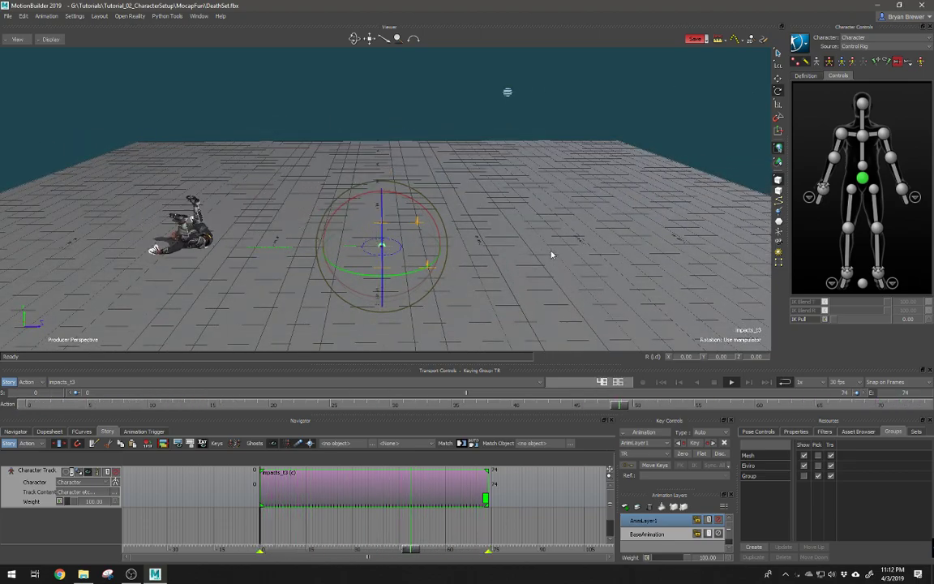
left_click_drag(552, 254, 505, 254, "ctrl+shift")
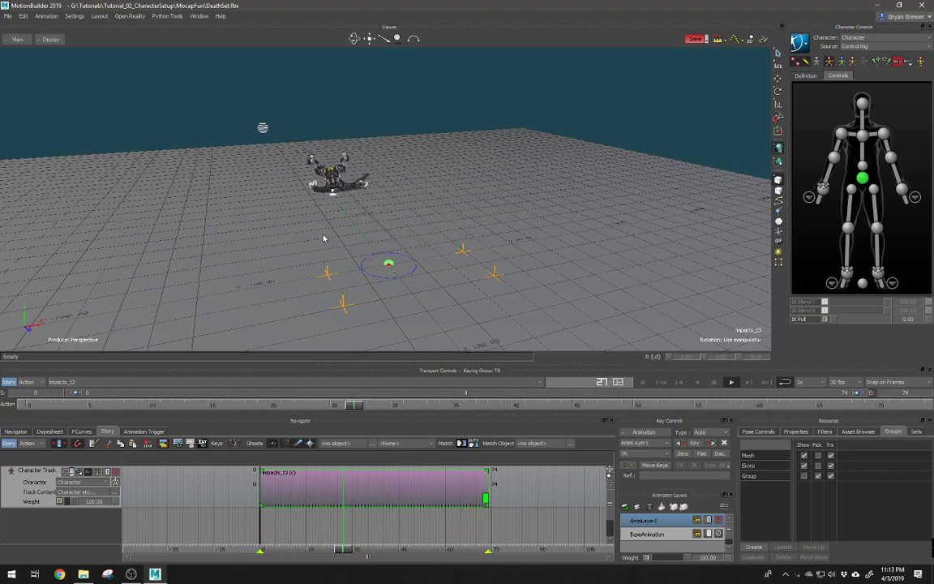
left_click_drag(323, 238, 377, 207)
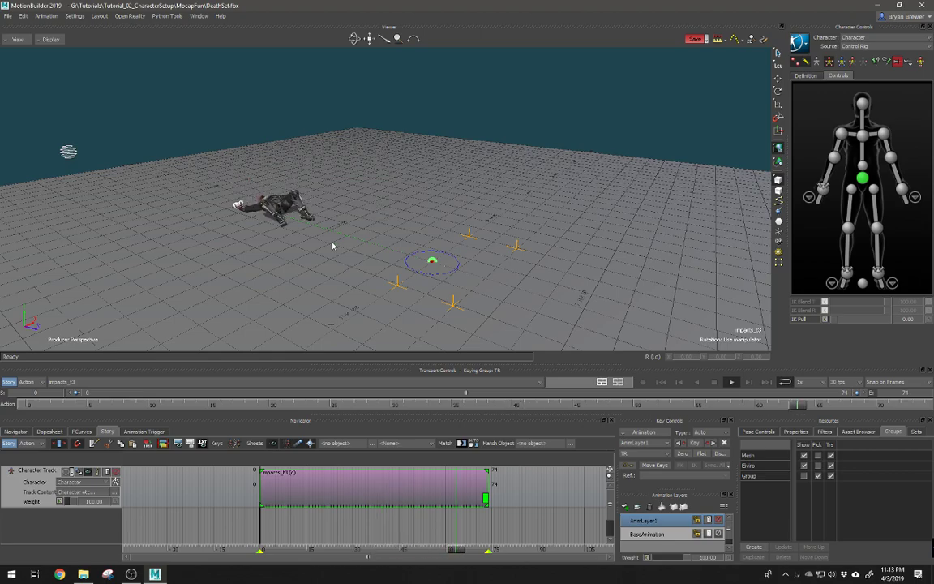
left_click_drag(332, 246, 363, 217, "ctrl+shift")
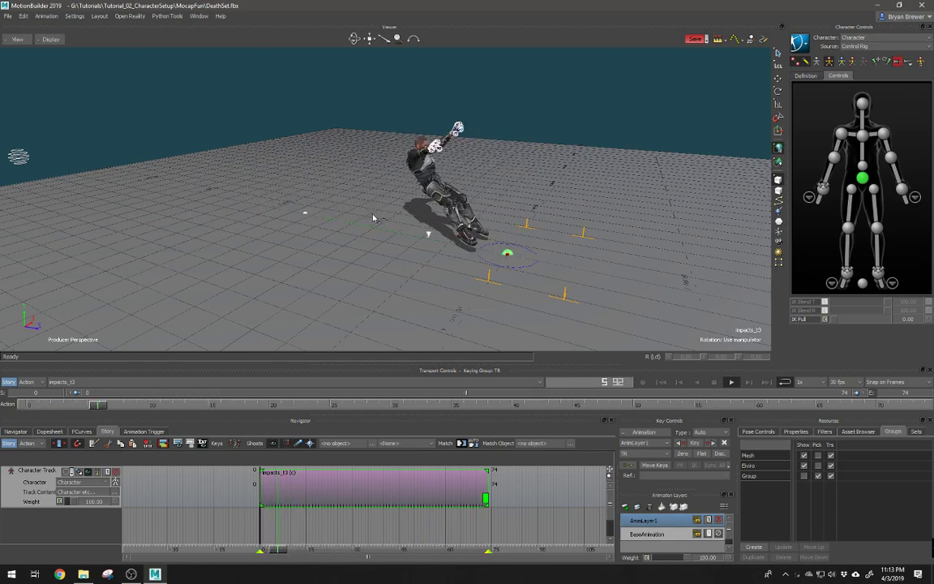
left_click_drag(372, 218, 363, 217, "ctrl+shift")
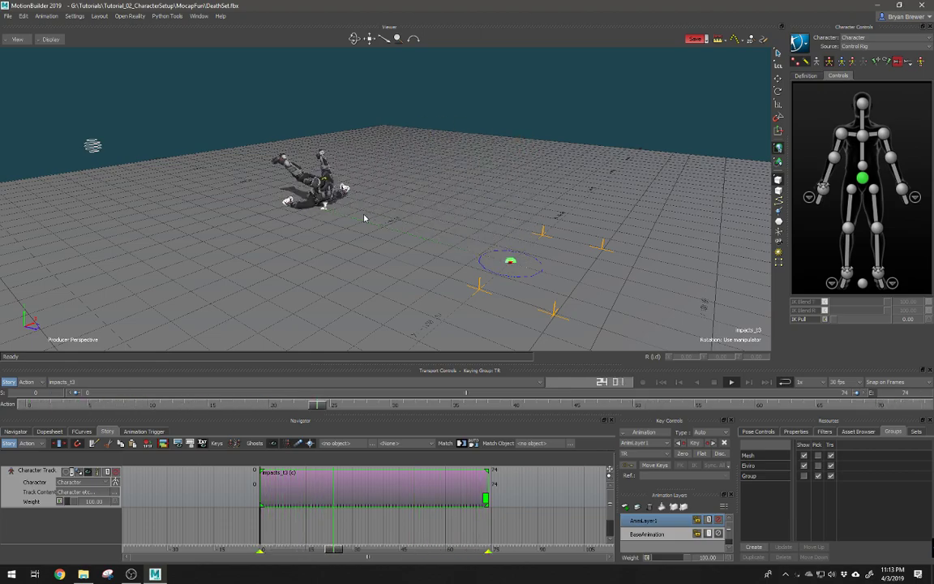
left_click_drag(367, 220, 411, 232, "ctrl+shift")
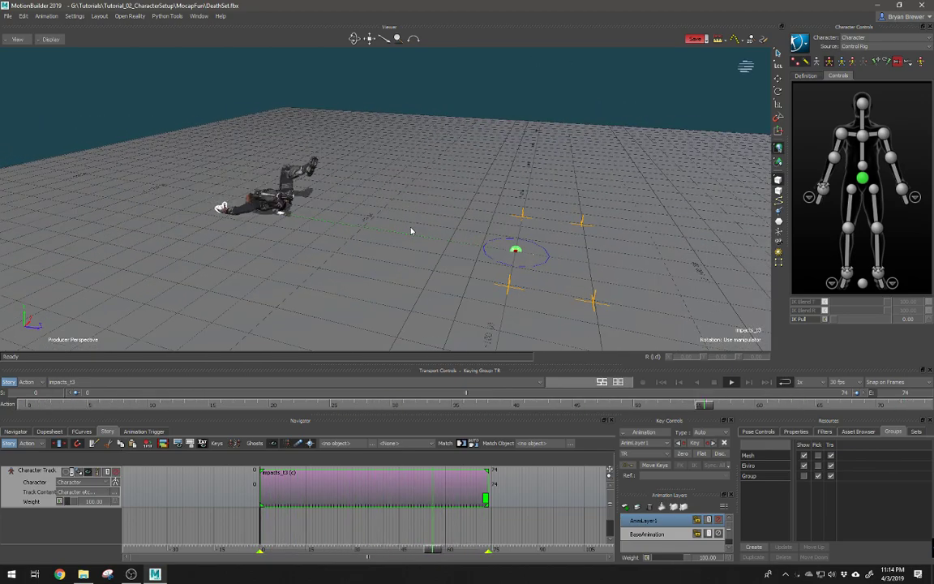
Switch the viewer to show models only and review the looping fall up close from different sides
key("ctrl+a")
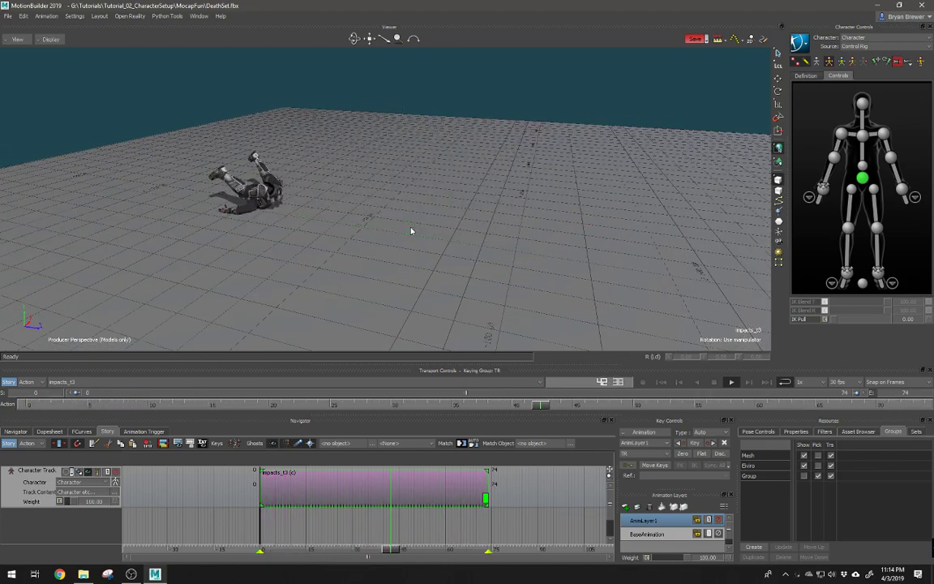
mouse_move(412, 230)
left_mouse_down("ctrl+shift")
mouse_move(349, 219)
mouse_move(402, 223)
left_mouse_up("ctrl+shift")
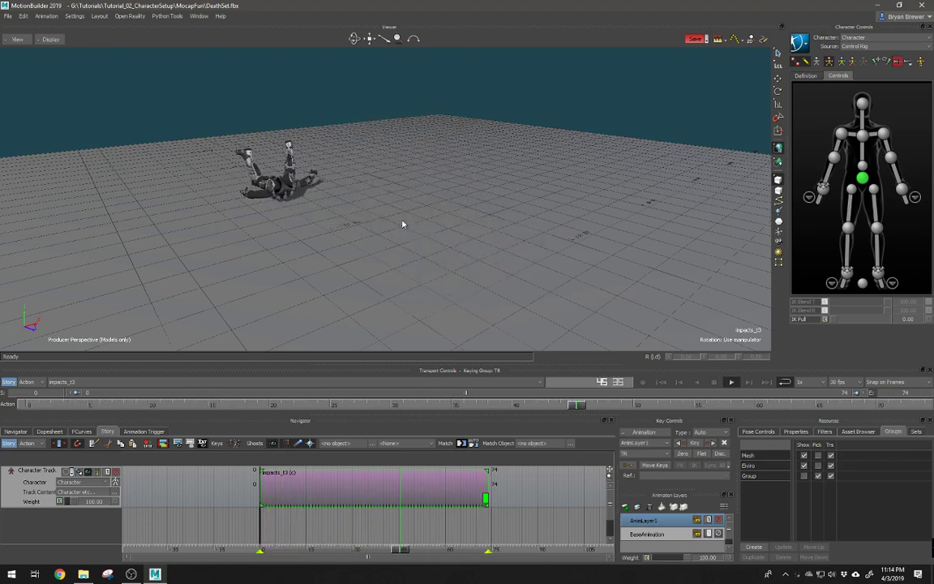
left_click_drag(402, 223, 300, 231, "alt")
left_click_drag(390, 236, 426, 212, "alt")
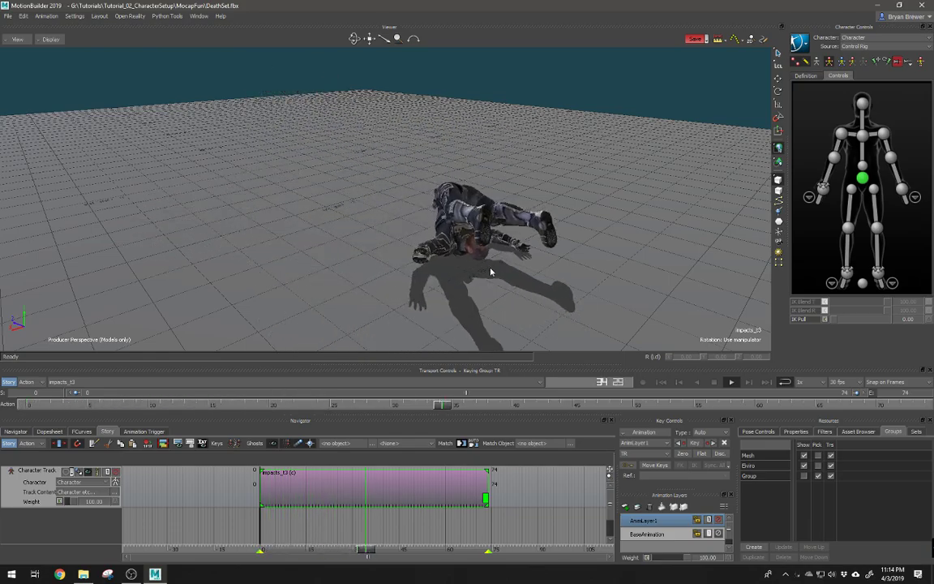
left_click_drag(434, 255, 468, 241, "alt")
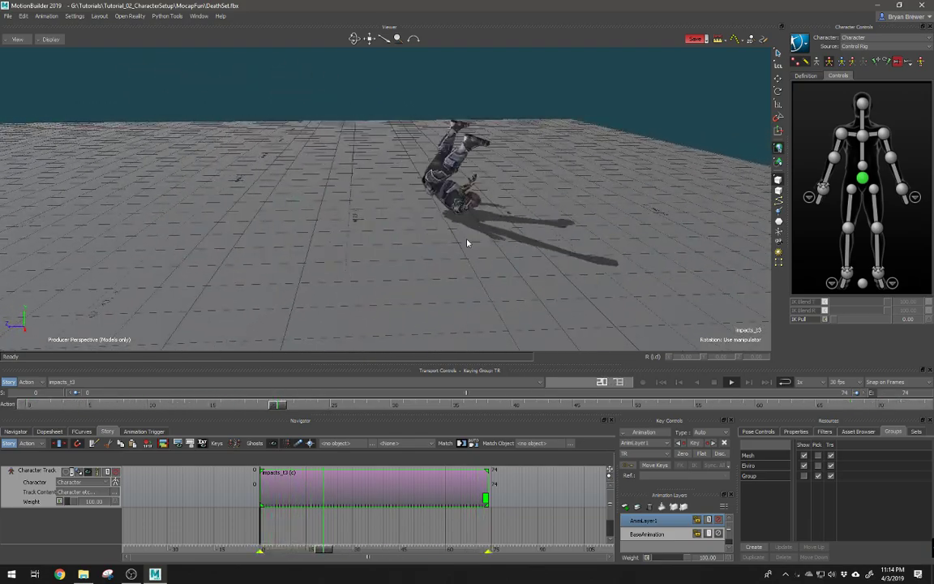
Bake the repositioned Story animation to the skeleton and back onto the control rig, and resume playback
right_click_drag(468, 242, 523, 263, "alt")
left_click_drag(523, 263, 464, 260, "alt")
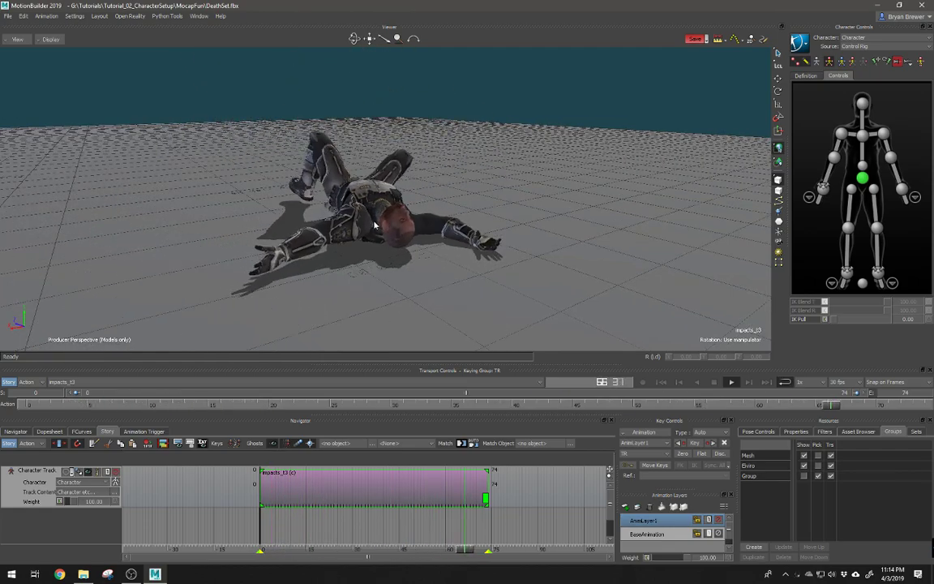
left_click_drag(360, 222, 467, 210, "alt")
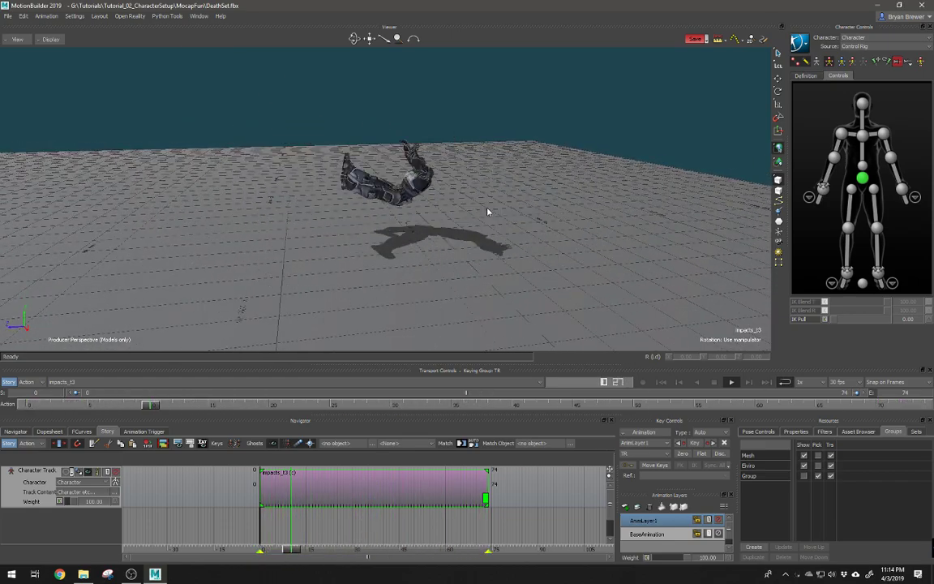
left_click_drag(445, 208, 459, 235, "alt")
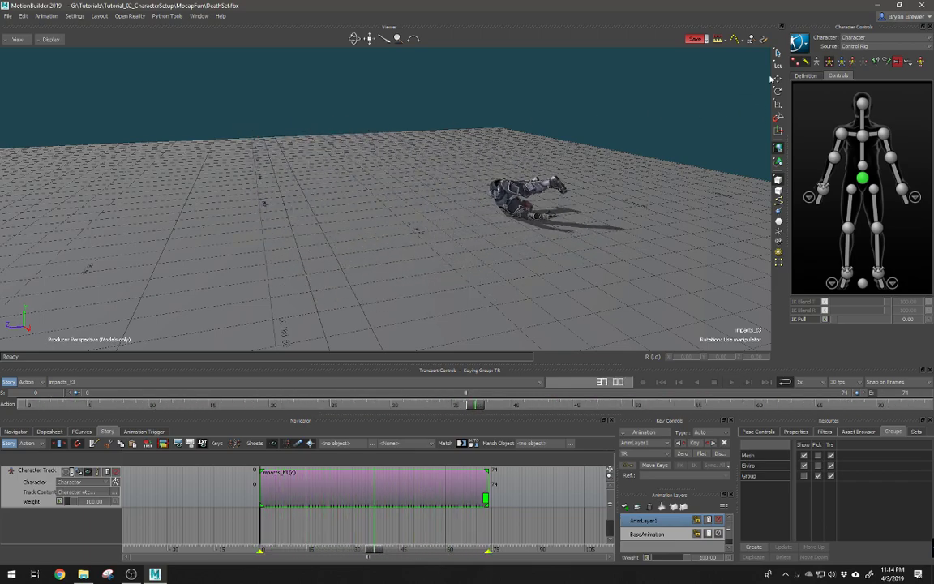
left_click(802, 46)
mouse_move(816, 96)
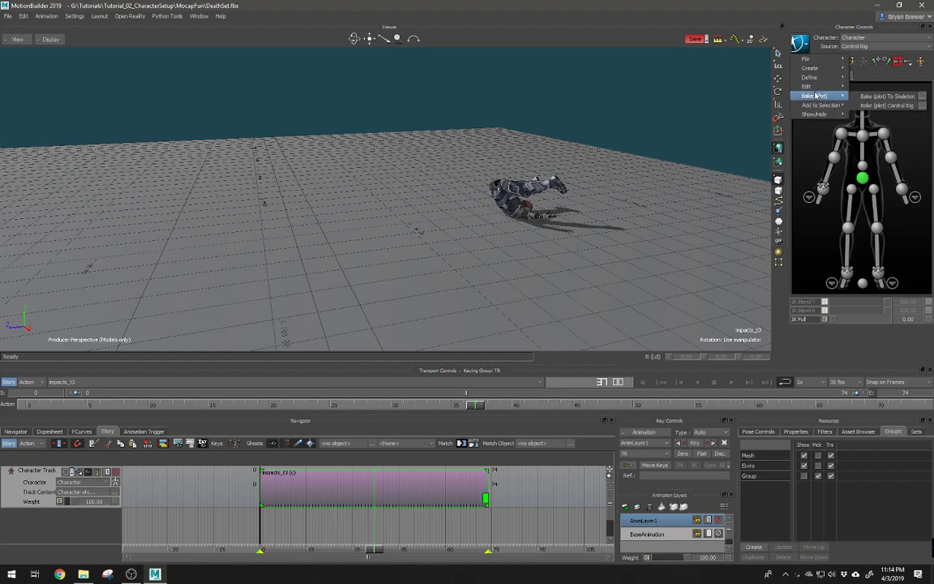
left_click(878, 97)
left_click(800, 47)
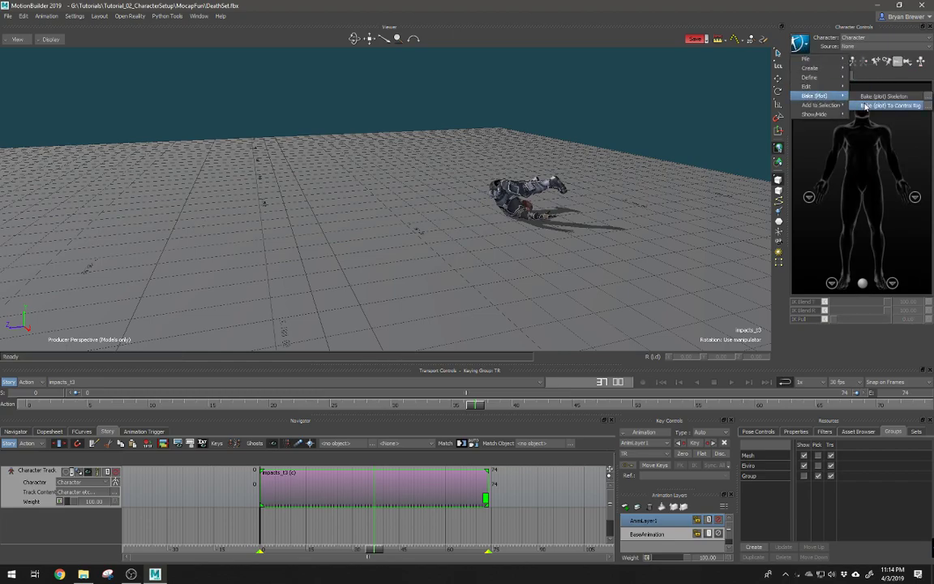
left_click(866, 106)
key("space")
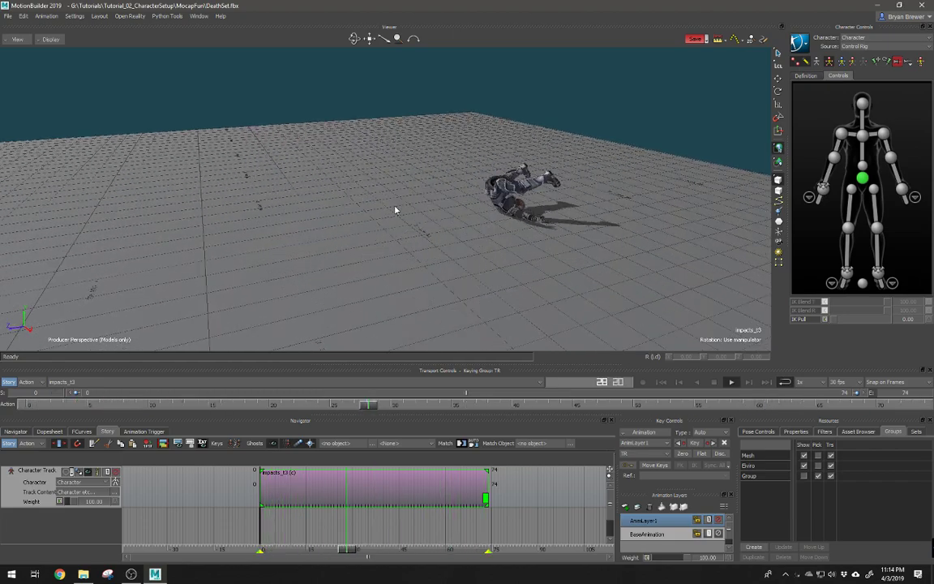
Show the scene in X-Ray display and select the movement joint at the origin
key("ctrl+a")
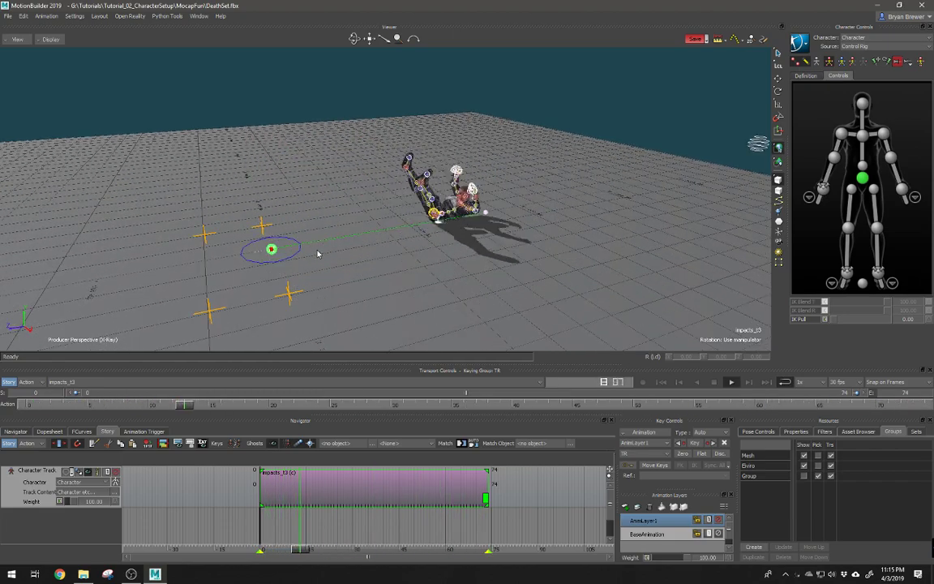
left_click_drag(352, 257, 418, 303, "ctrl+shift")
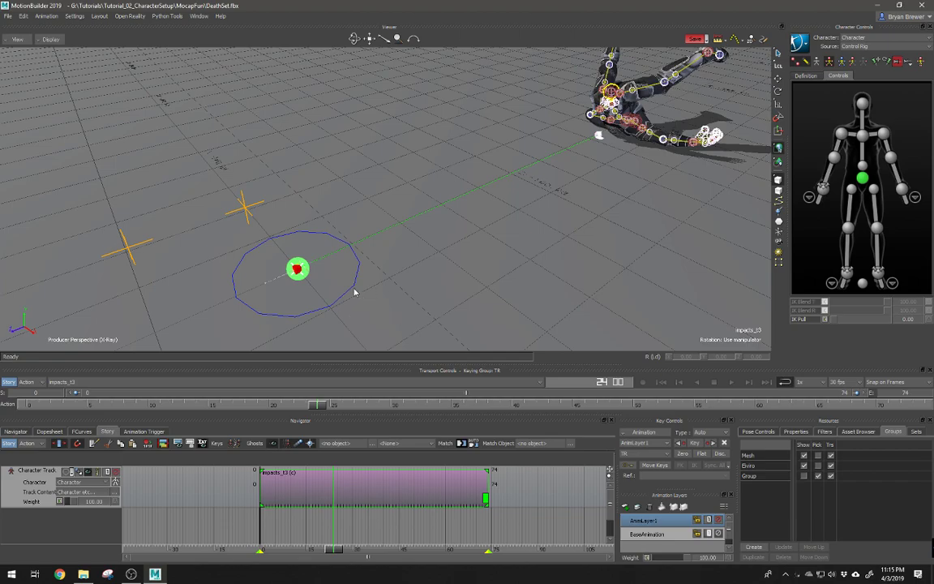
scroll(357, 294, "up", 5)
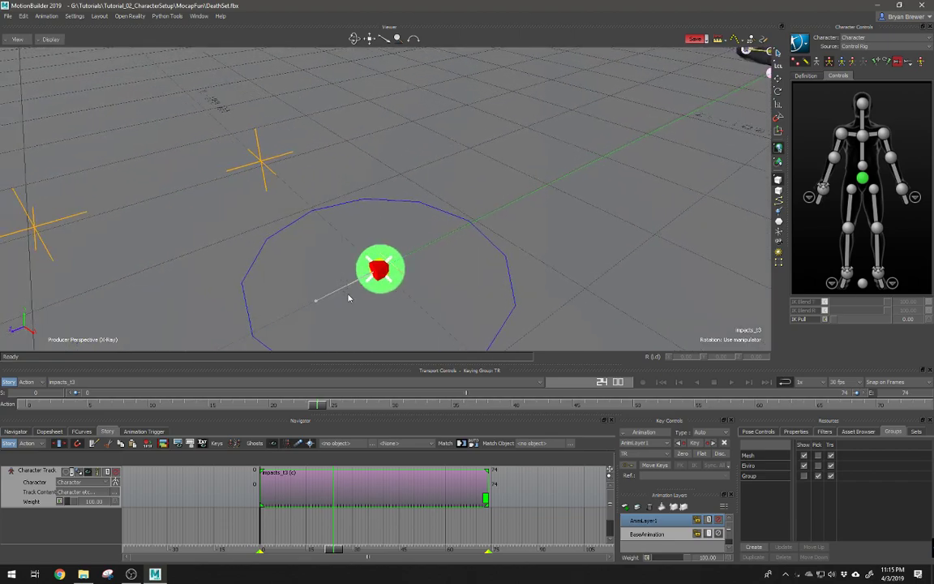
left_click(357, 337)
right_click_drag(408, 326, 324, 267, "alt")
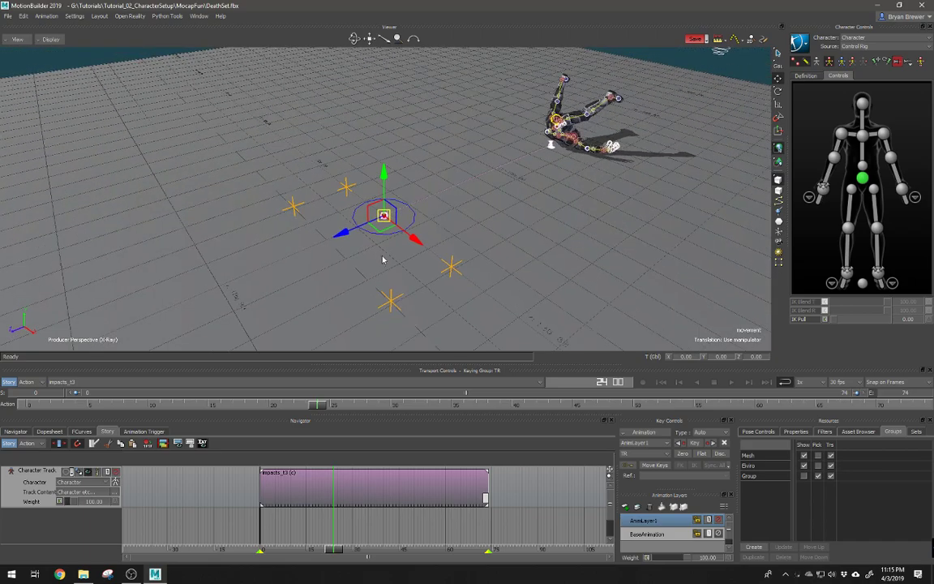
middle_click_drag(384, 259, 388, 267, "alt")
left_click_drag(388, 267, 412, 262, "alt")
right_click_drag(412, 262, 393, 260, "alt")
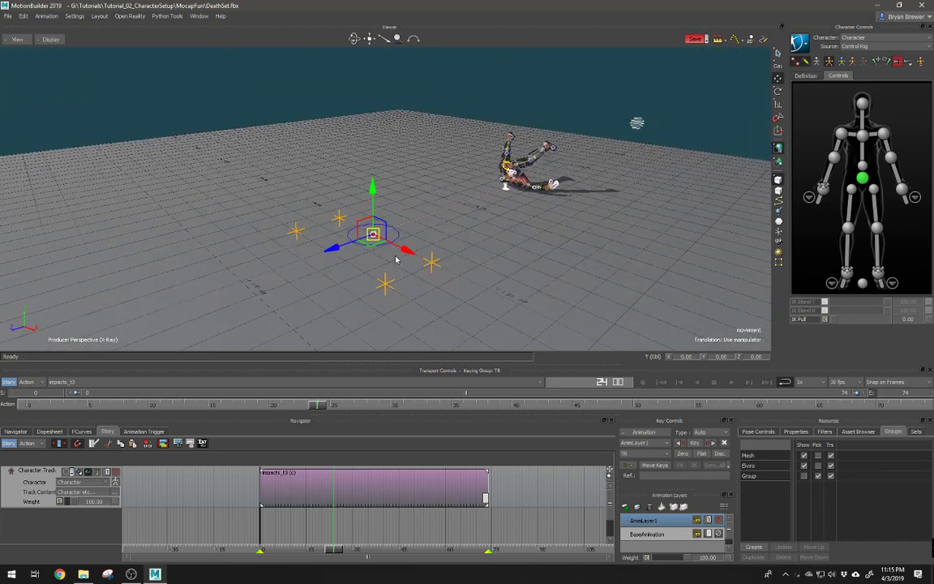
left_click_drag(395, 260, 354, 269, "alt")
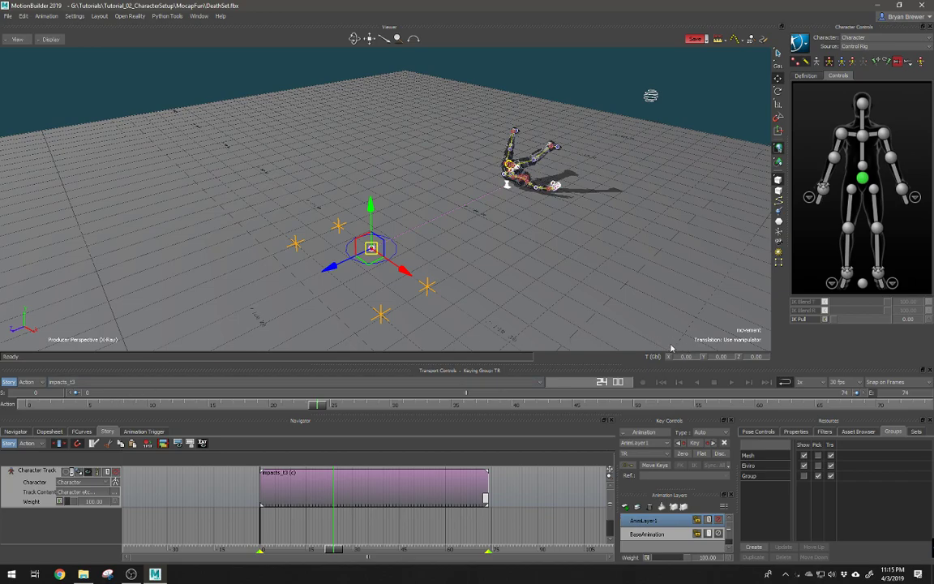
Go to frame 0, turn off Story mode and delete the character track with its clip
left_click_drag(329, 410, 3, 411)
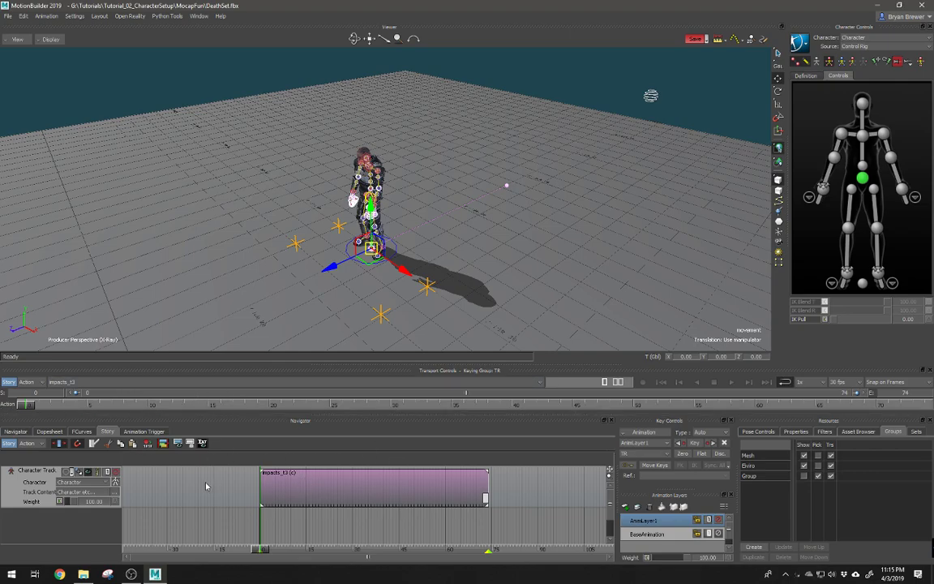
left_click(7, 443)
left_click_drag(27, 406, 2, 412)
right_click(176, 482)
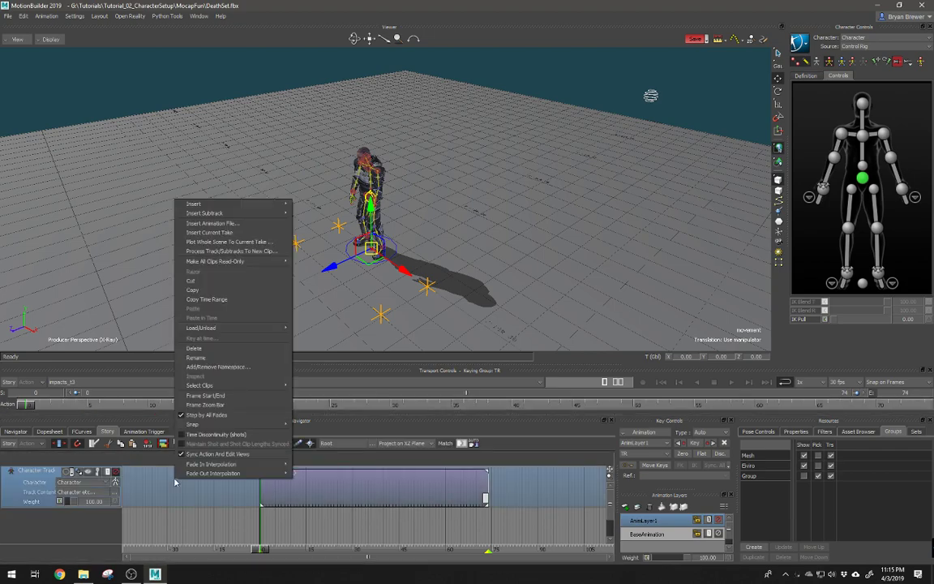
left_click(206, 350)
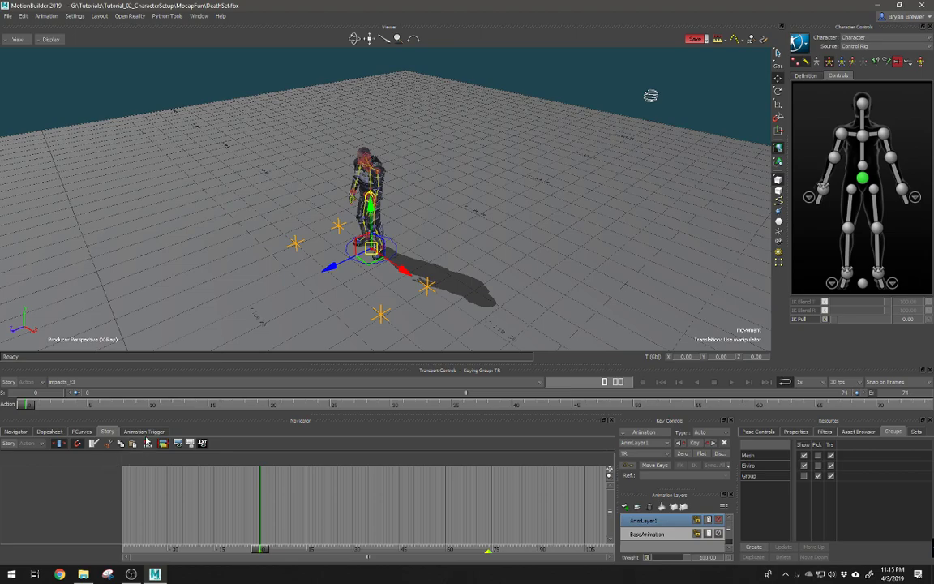
Select the movement joint together with its movement_end child in the Schematic view, and return to the perspective view
scroll(355, 305, "up", 5)
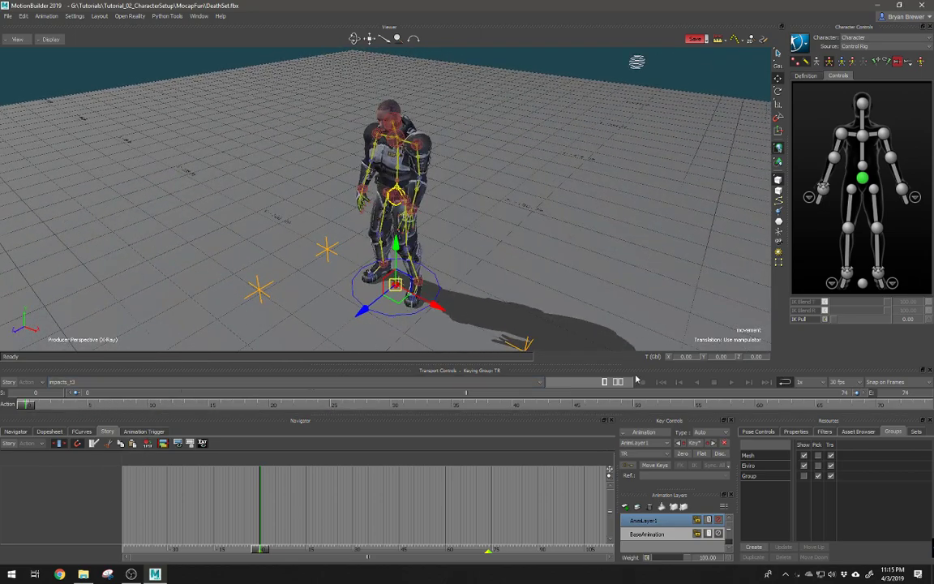
key("ctrl+w")
key("f")
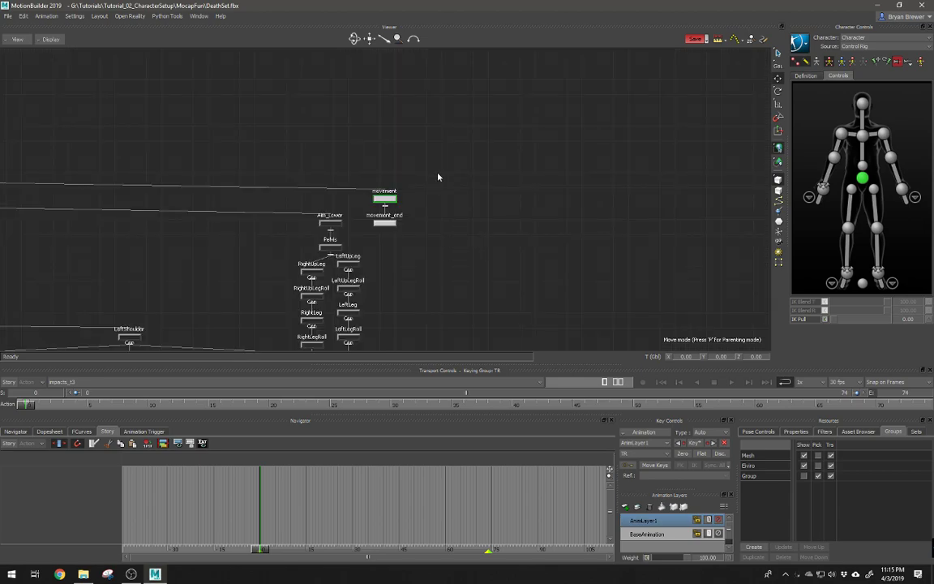
left_click_drag(438, 177, 367, 242)
key("ctrl+w")
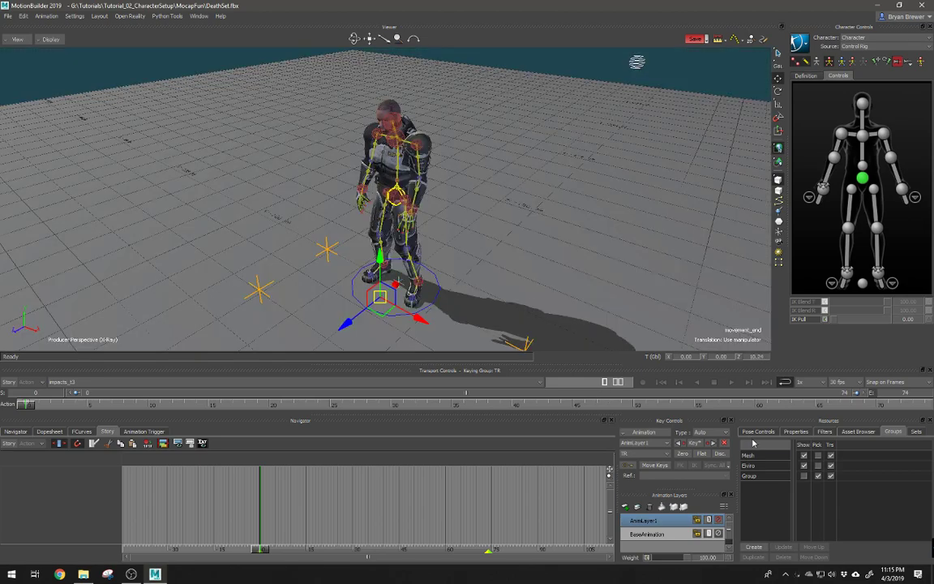
Recolor the two selected skeleton nodes a strongly saturated green with hue 126 in their skeleton node settings
left_click(844, 431)
left_click(825, 432)
left_click(795, 432)
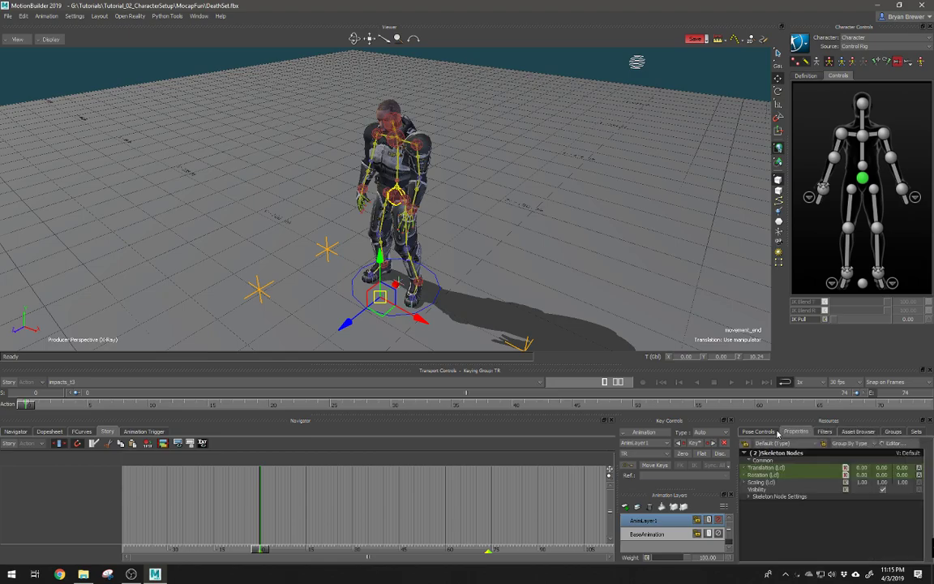
left_click(749, 497)
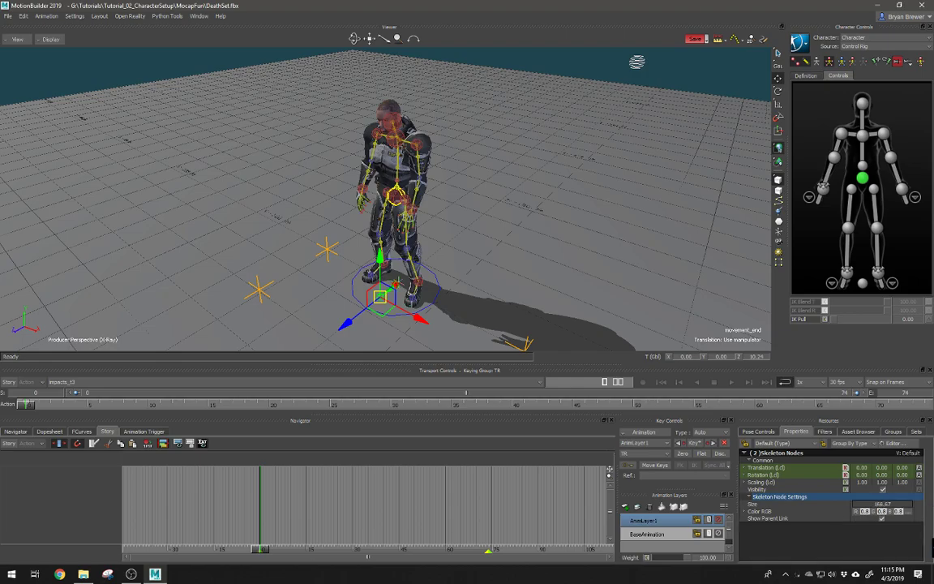
left_click(909, 513)
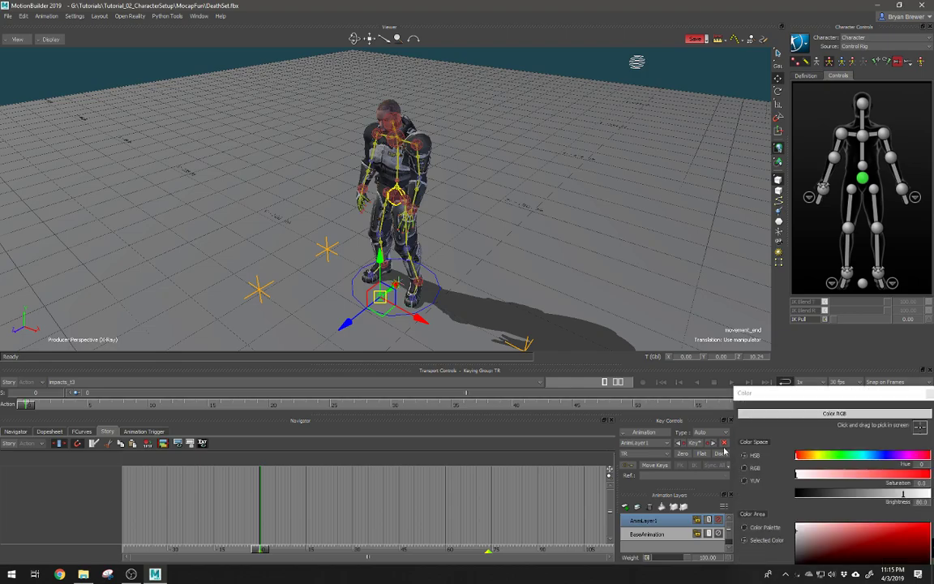
left_click(844, 460)
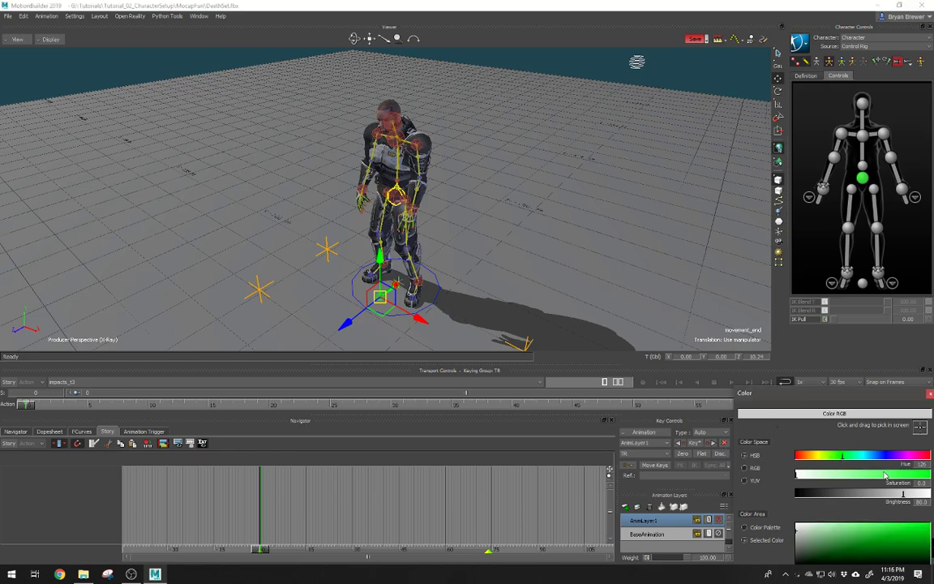
left_click_drag(886, 475, 931, 485)
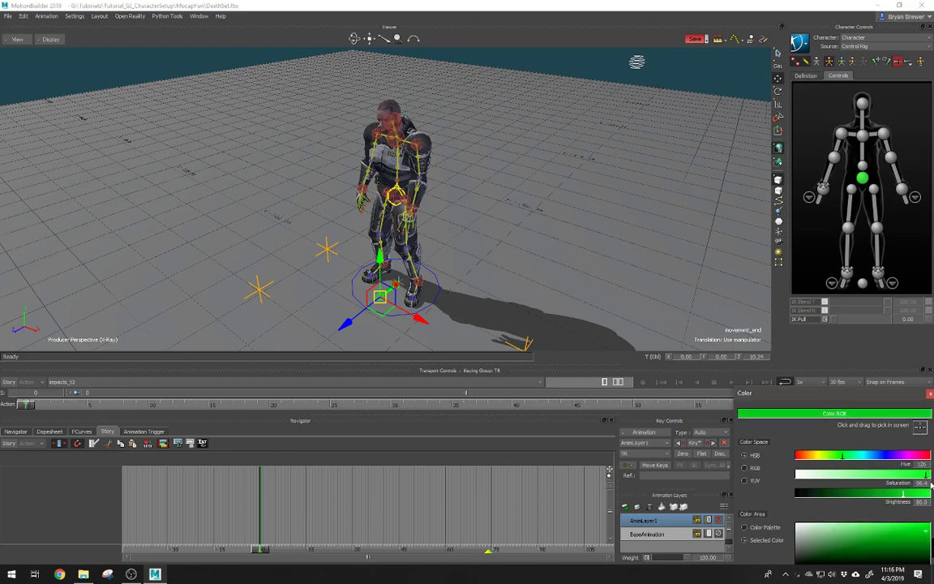
left_click(930, 395)
Select only the green parent movement joint between the character's feet at frame 0
scroll(451, 300, "up", 5)
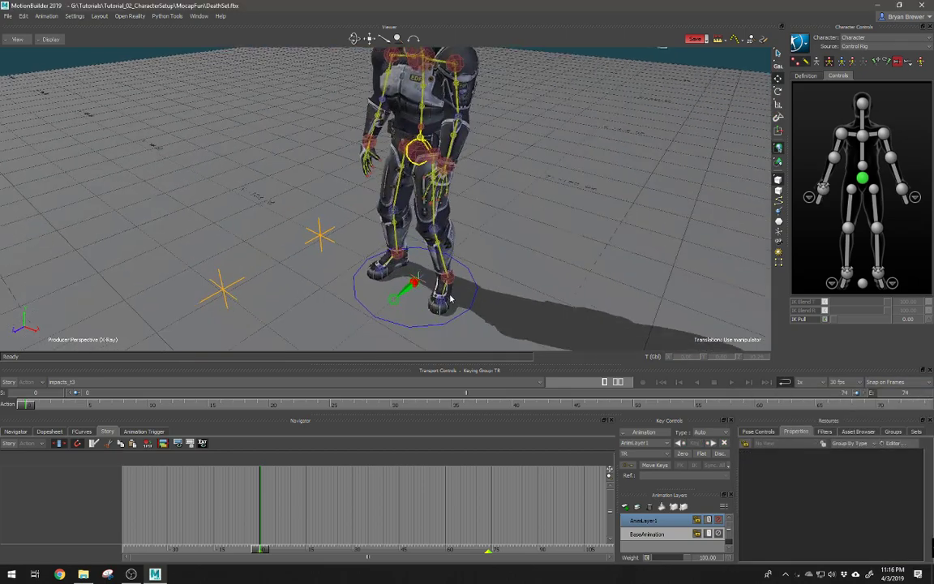
left_click_drag(451, 300, 455, 293)
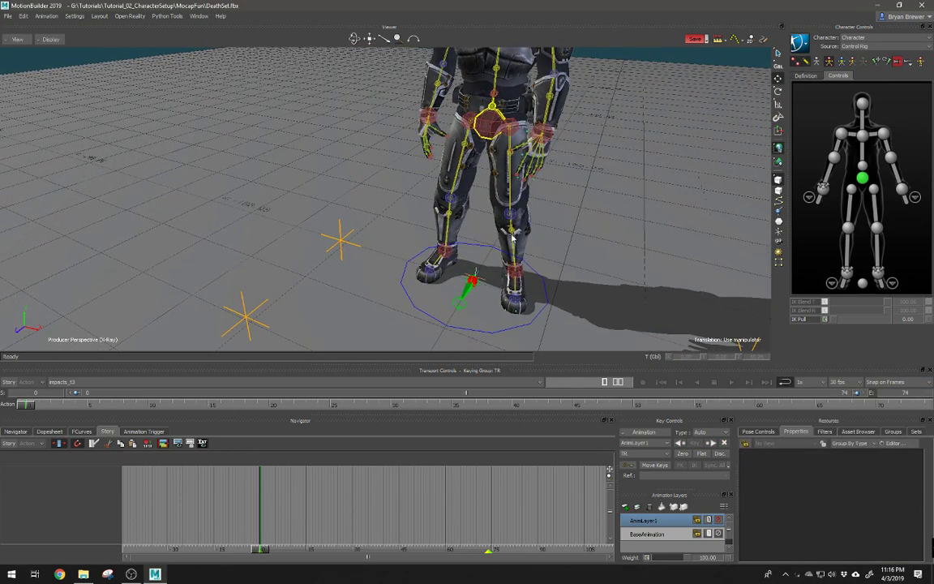
left_click(513, 236)
left_click(467, 297)
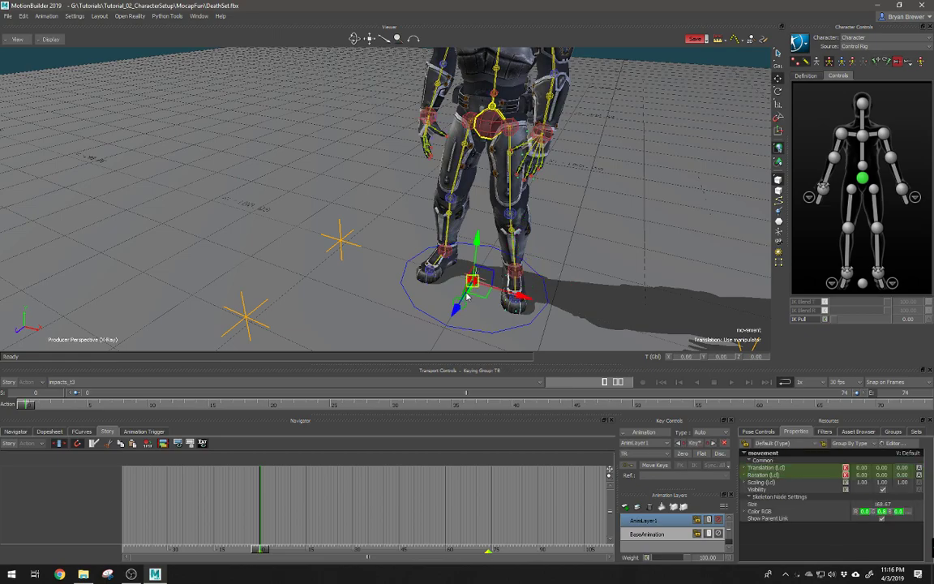
scroll(497, 292, "down", 5)
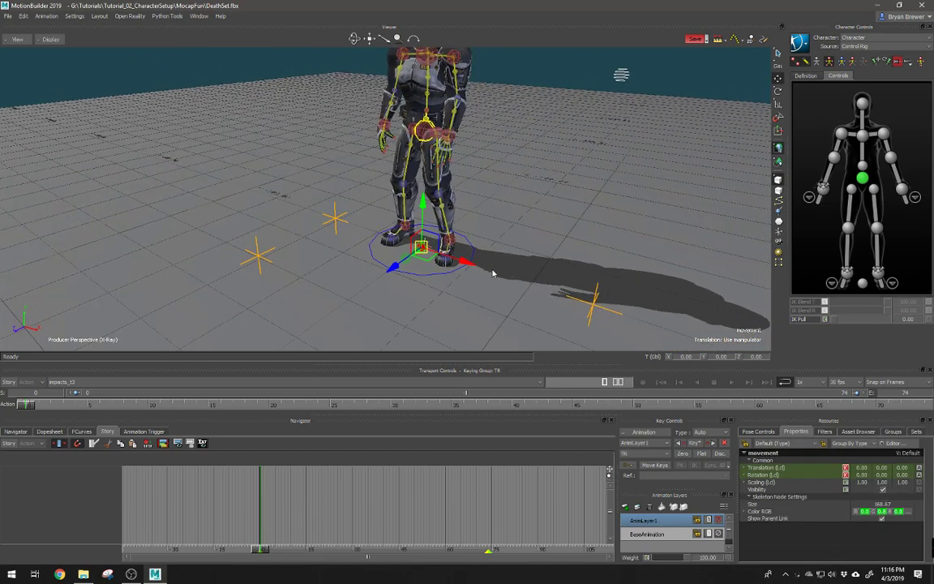
scroll(494, 276, "up", 4)
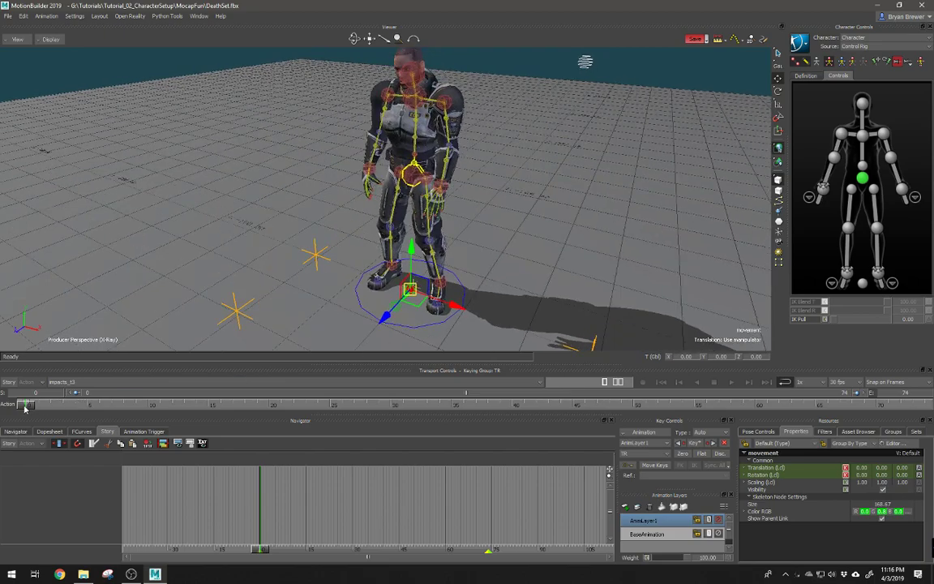
At frame 74, key the movement joint's translation at -178.90 in Z to place it beneath the fallen character's torso
left_click_drag(25, 408, 923, 406)
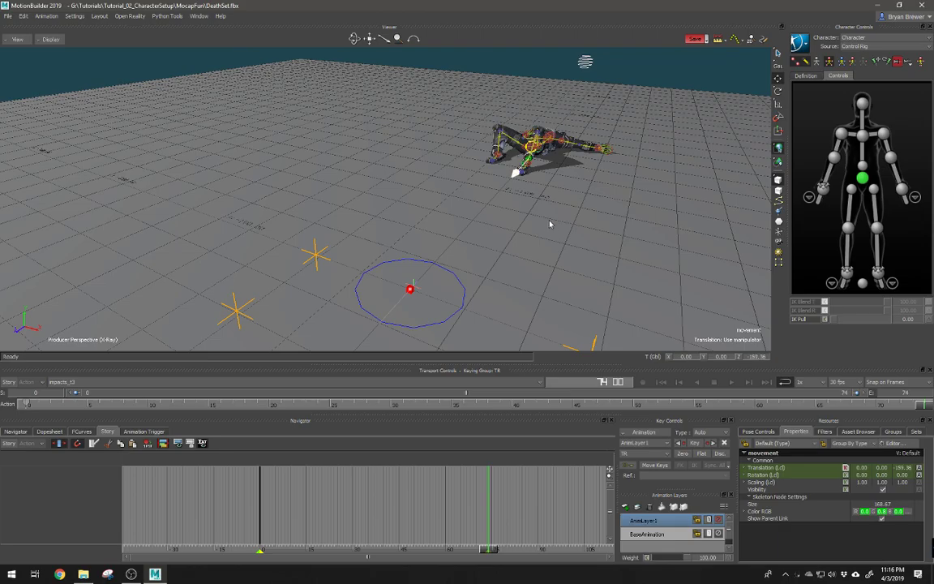
left_click(515, 166)
key("f")
scroll(470, 200, "down", 5)
mouse_move(471, 201)
left_mouse_down("alt")
mouse_move(418, 205)
mouse_move(493, 205)
mouse_move(472, 211)
left_mouse_up("alt")
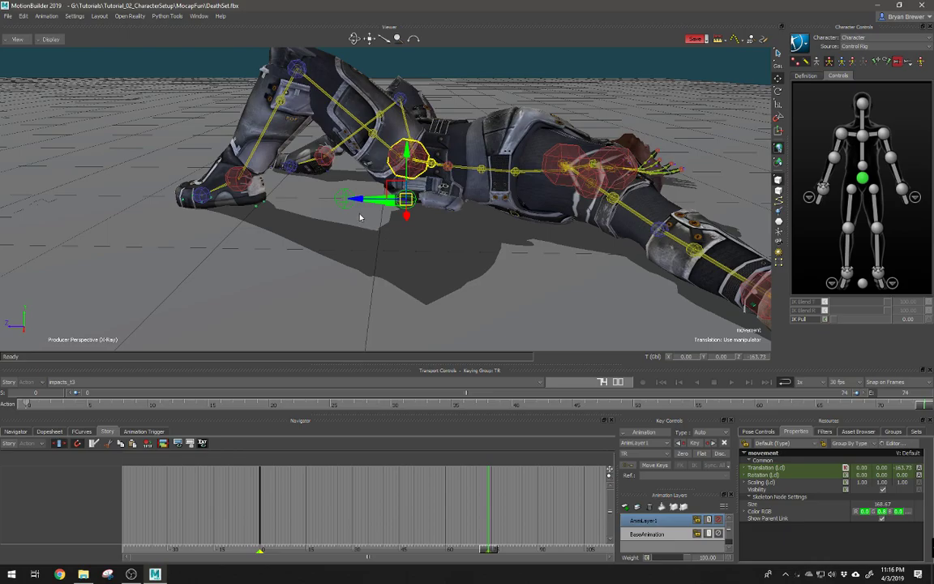
left_click_drag(429, 238, 376, 205, "alt")
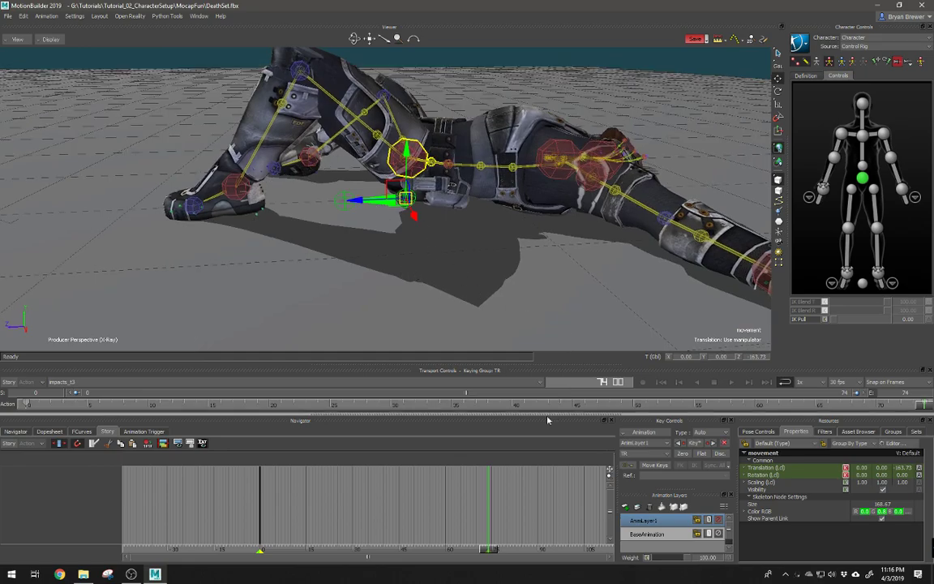
right_click_drag(568, 267, 243, 260, "alt")
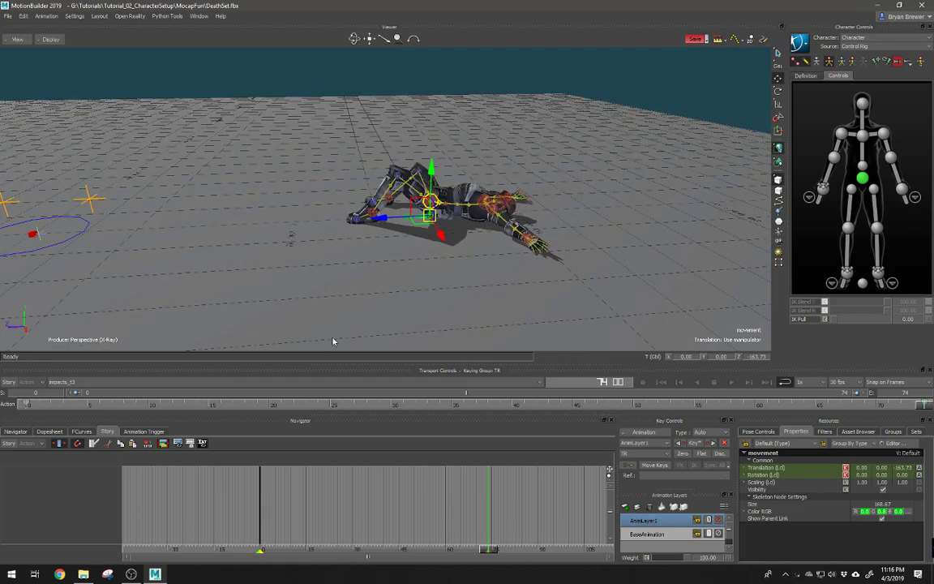
left_click_drag(694, 298, 395, 210, "alt")
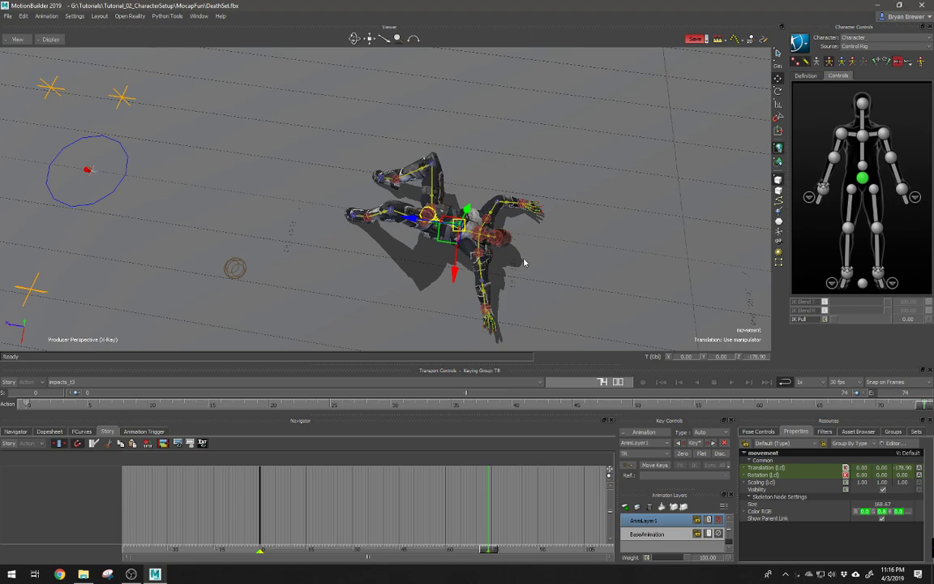
left_click_drag(500, 265, 437, 270, "ctrl+shift")
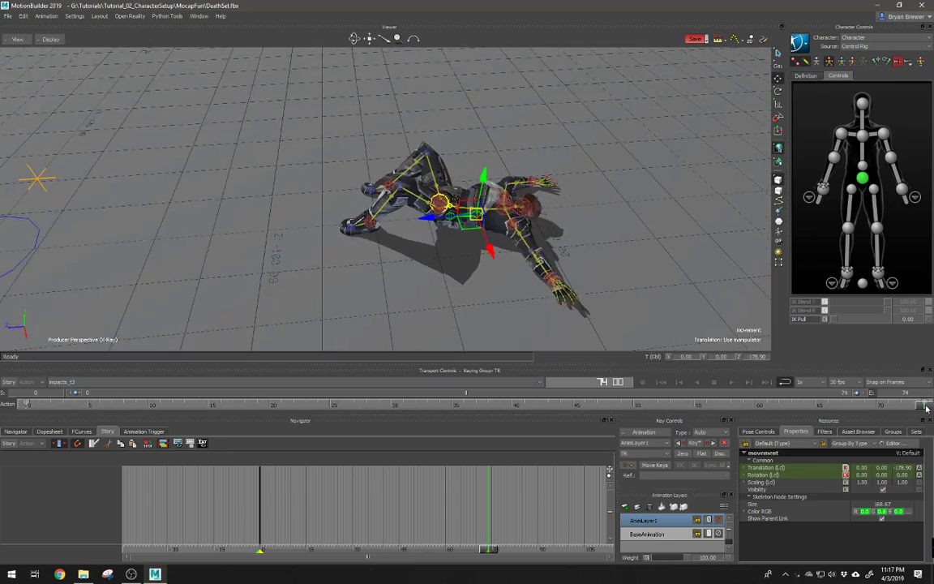
Display the movement joint's translation curves in the FCurves editor and set all their keys to linear tangents
left_click_drag(925, 406, 87, 398)
left_click_drag(361, 255, 340, 303, "ctrl+shift")
left_click_drag(90, 406, 147, 406)
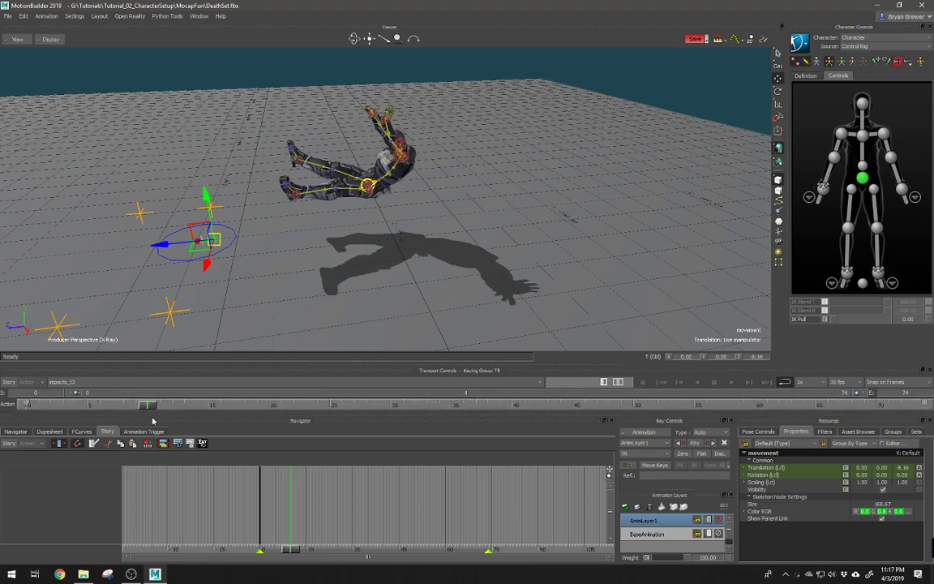
left_click(82, 431)
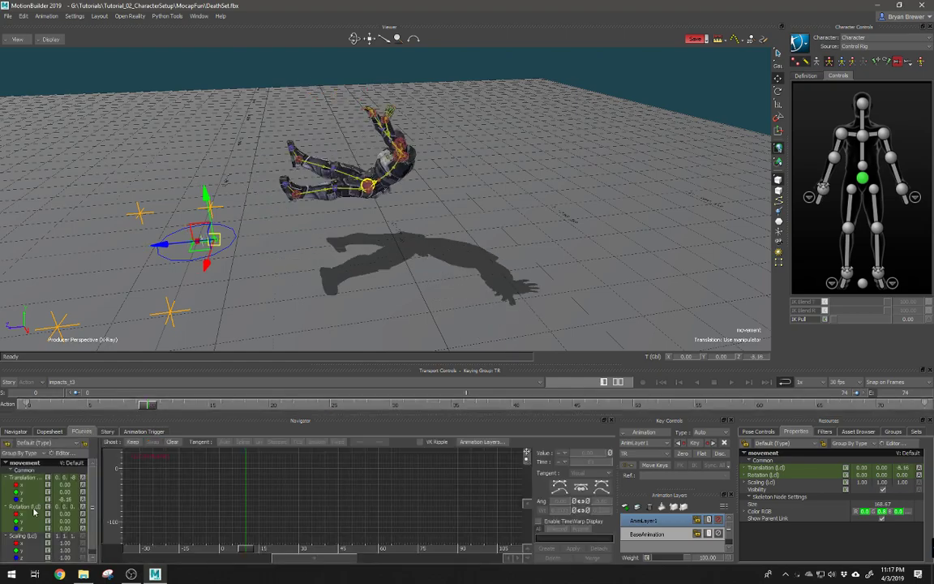
left_click(24, 478)
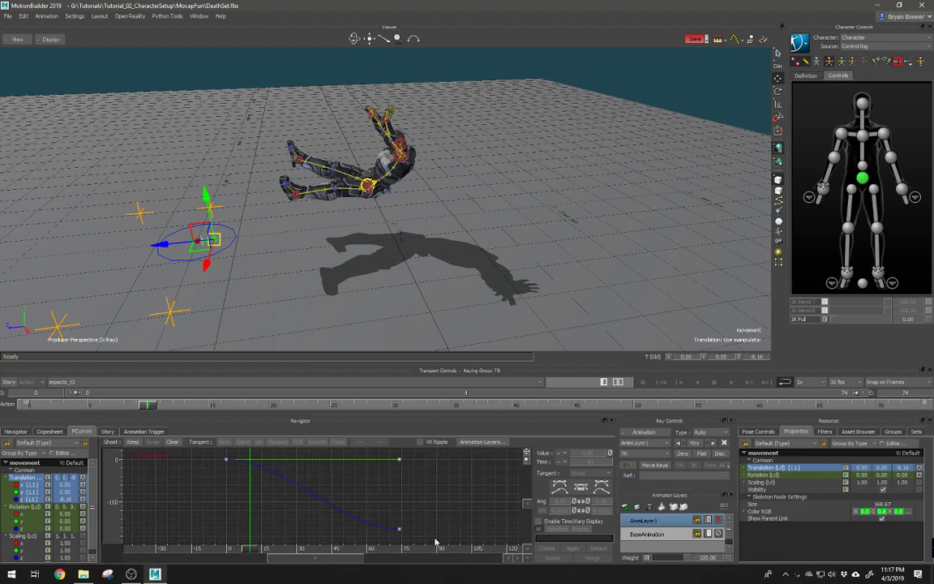
left_click_drag(435, 541, 198, 443)
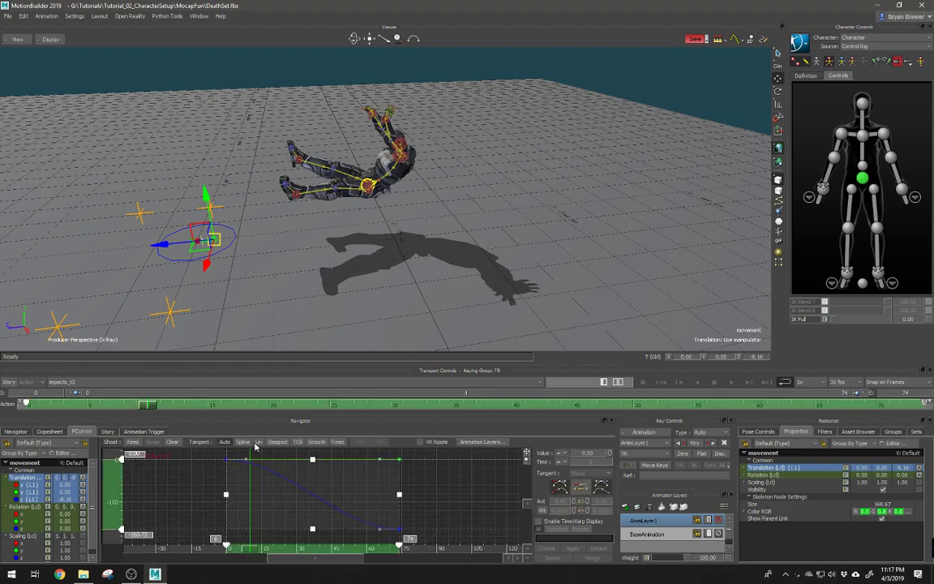
left_click(257, 442)
left_click(166, 504)
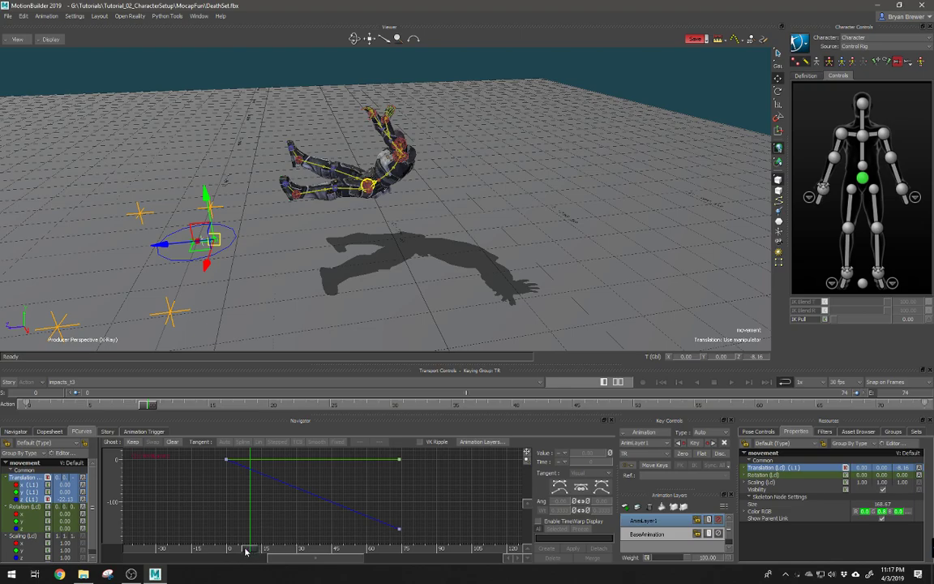
Retime the movement joint's final translation keys to frame 21 and scrub the timeline to compare its travel with the fall
left_click_drag(246, 551, 289, 566)
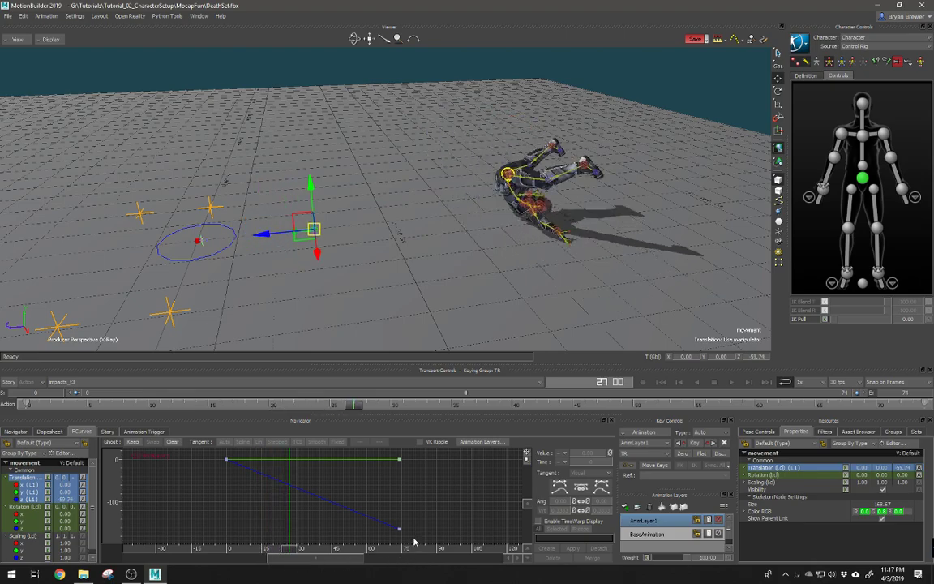
left_click_drag(415, 542, 374, 453)
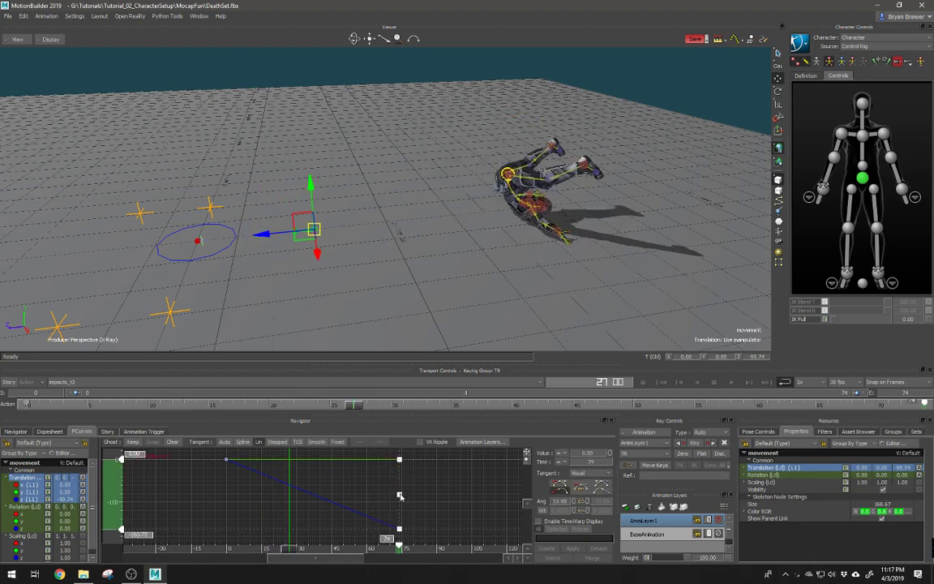
left_click(393, 492)
mouse_move(406, 465)
left_mouse_down()
mouse_move(378, 536)
mouse_move(392, 542)
mouse_move(283, 536)
mouse_move(290, 532)
mouse_move(227, 548)
mouse_move(254, 556)
left_mouse_up()
left_click(282, 534)
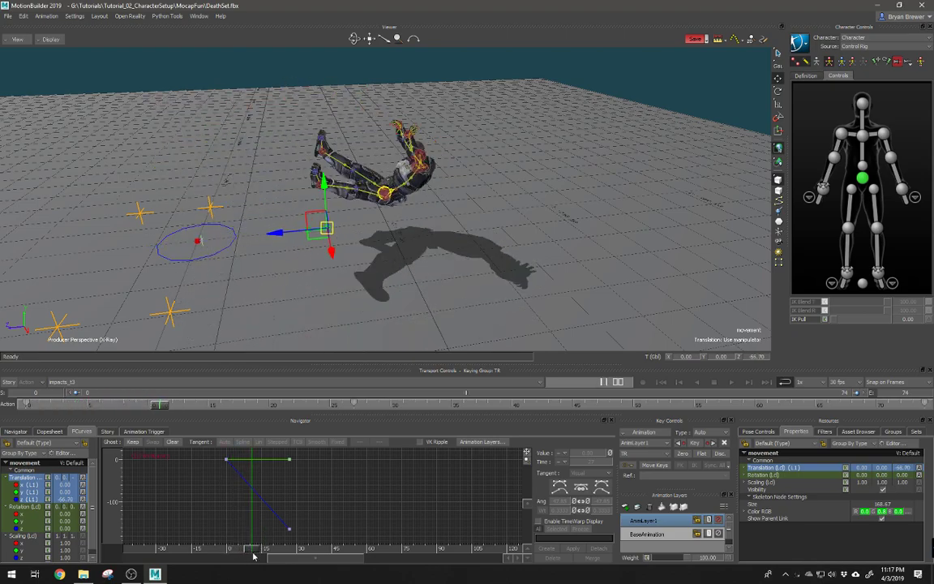
mouse_move(302, 459)
left_mouse_down()
mouse_move(264, 556)
mouse_move(287, 548)
mouse_move(212, 551)
mouse_move(305, 566)
mouse_move(438, 551)
left_mouse_up()
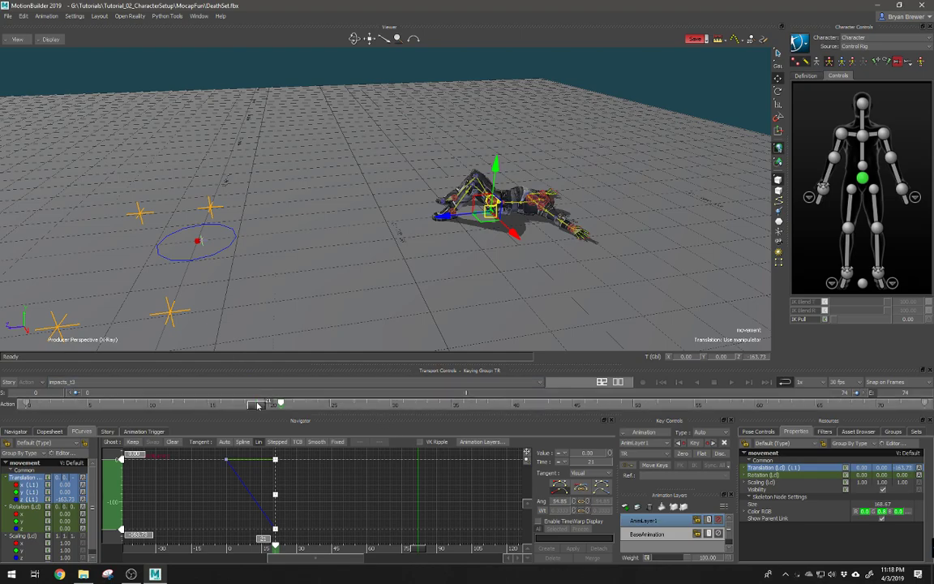
left_click_drag(257, 405, 16, 386)
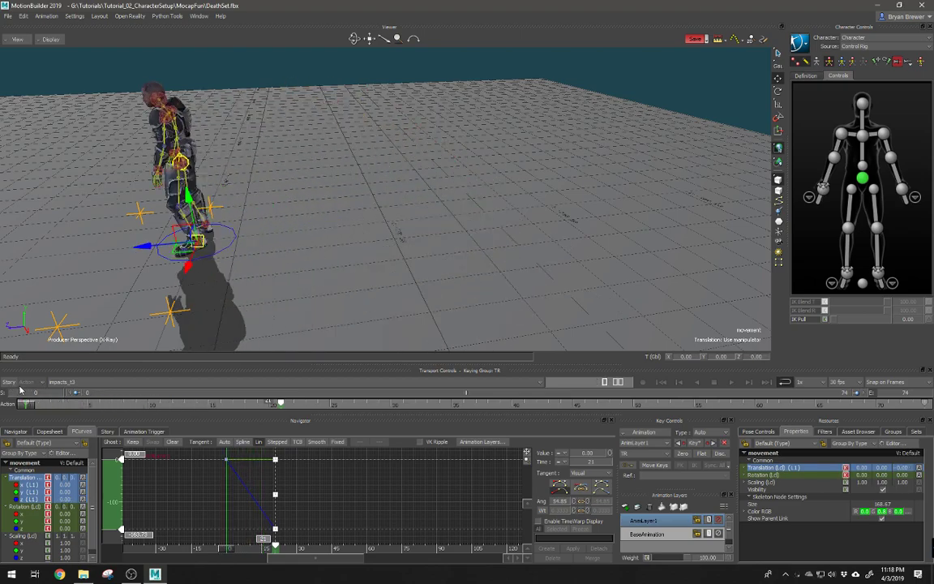
left_click_drag(22, 390, 836, 462)
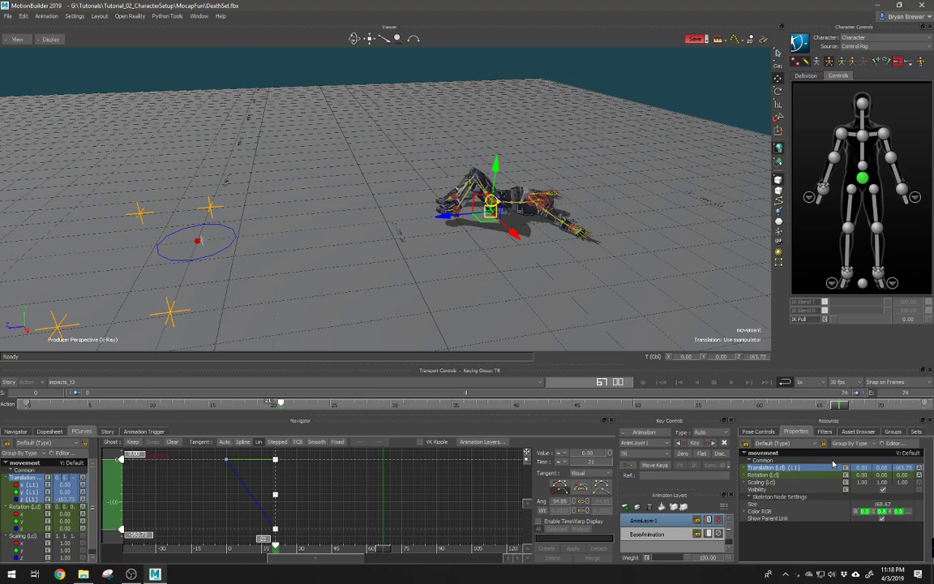
Deselect the joint, turn off the X-ray display, and play the death animation to review the movement joint from several angles
left_click(593, 250)
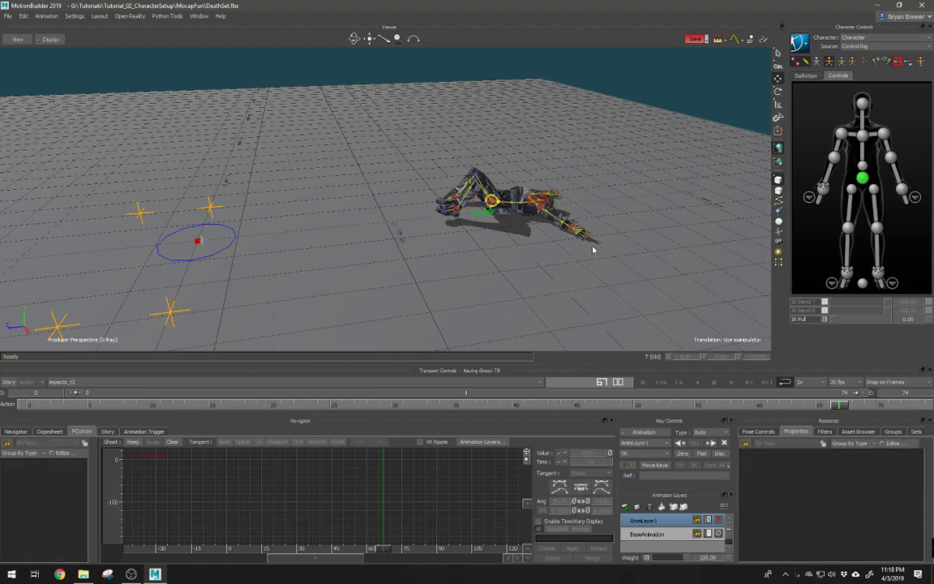
key("ctrl+a")
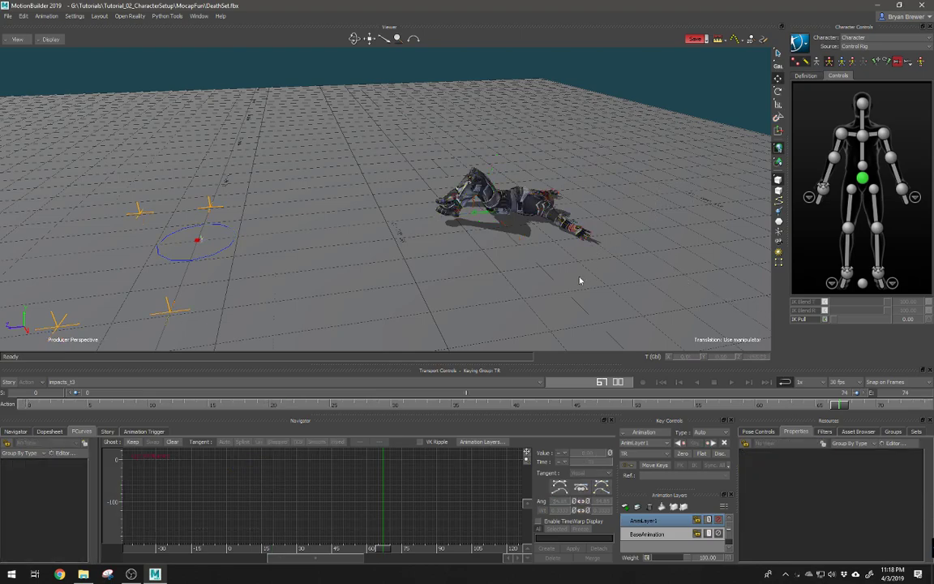
left_click_drag(580, 280, 464, 264, "ctrl+shift")
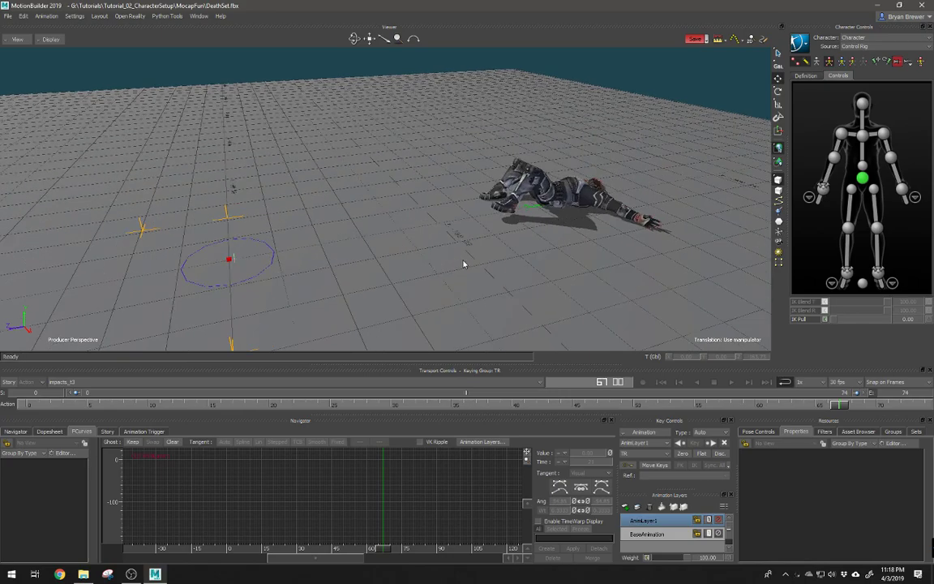
left_click_drag(154, 403, 127, 434)
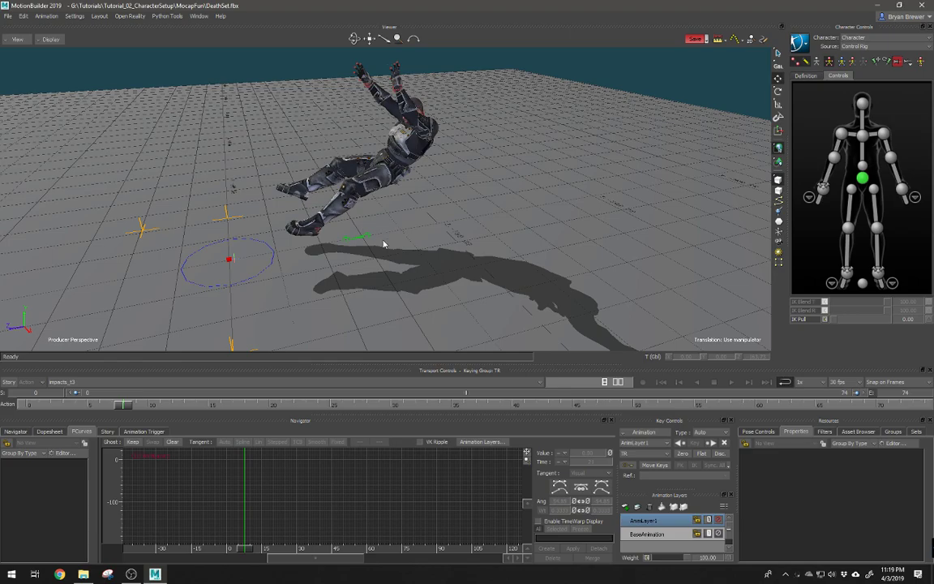
left_click_drag(122, 403, 84, 393)
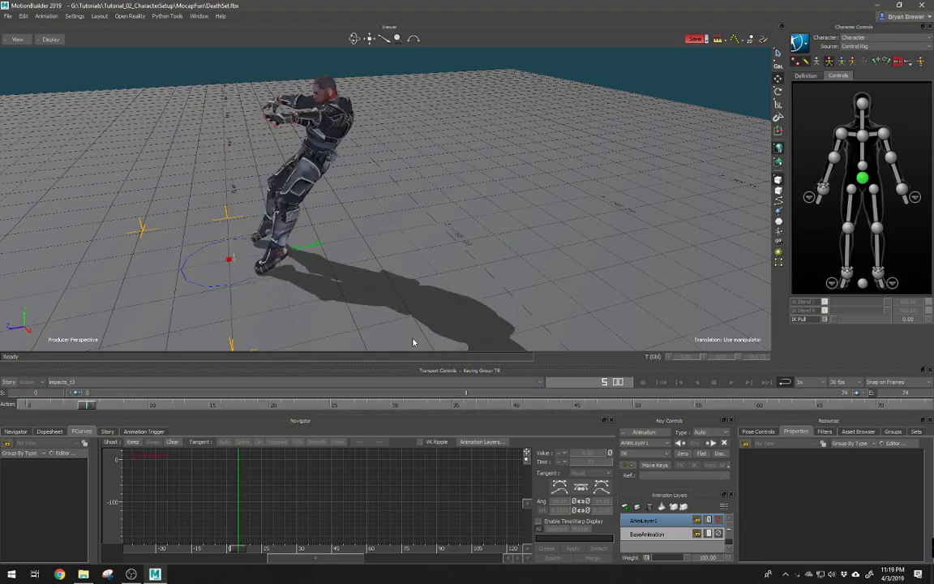
key("space")
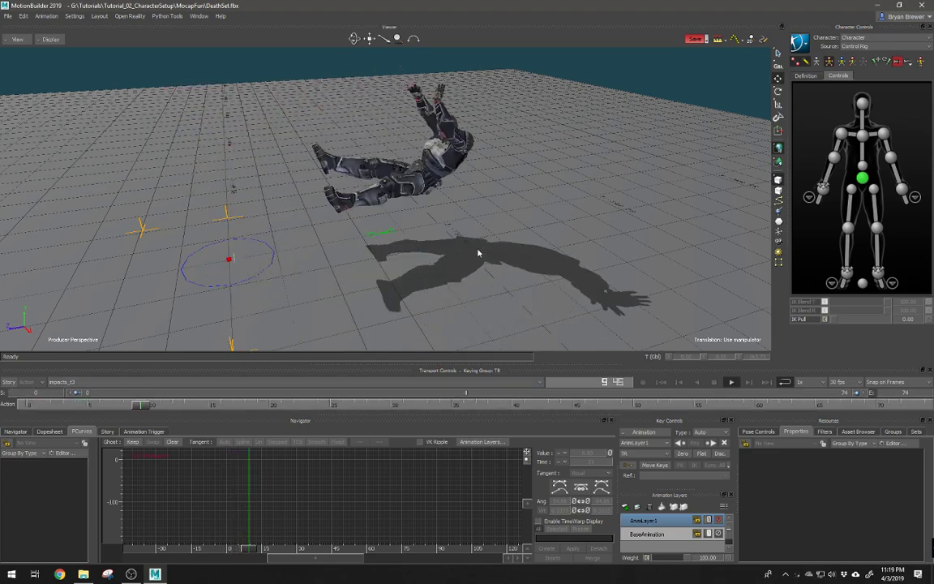
left_click_drag(565, 246, 532, 244, "ctrl+shift")
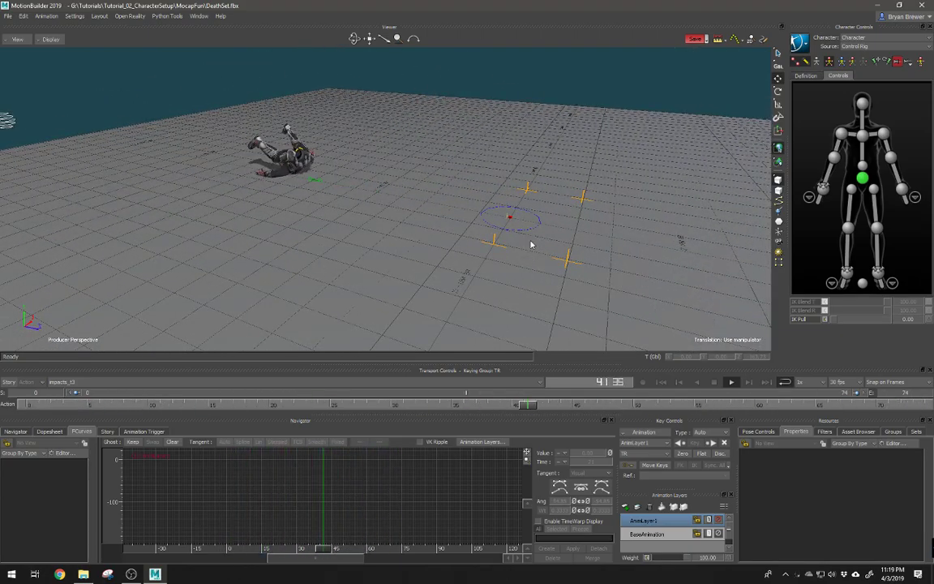